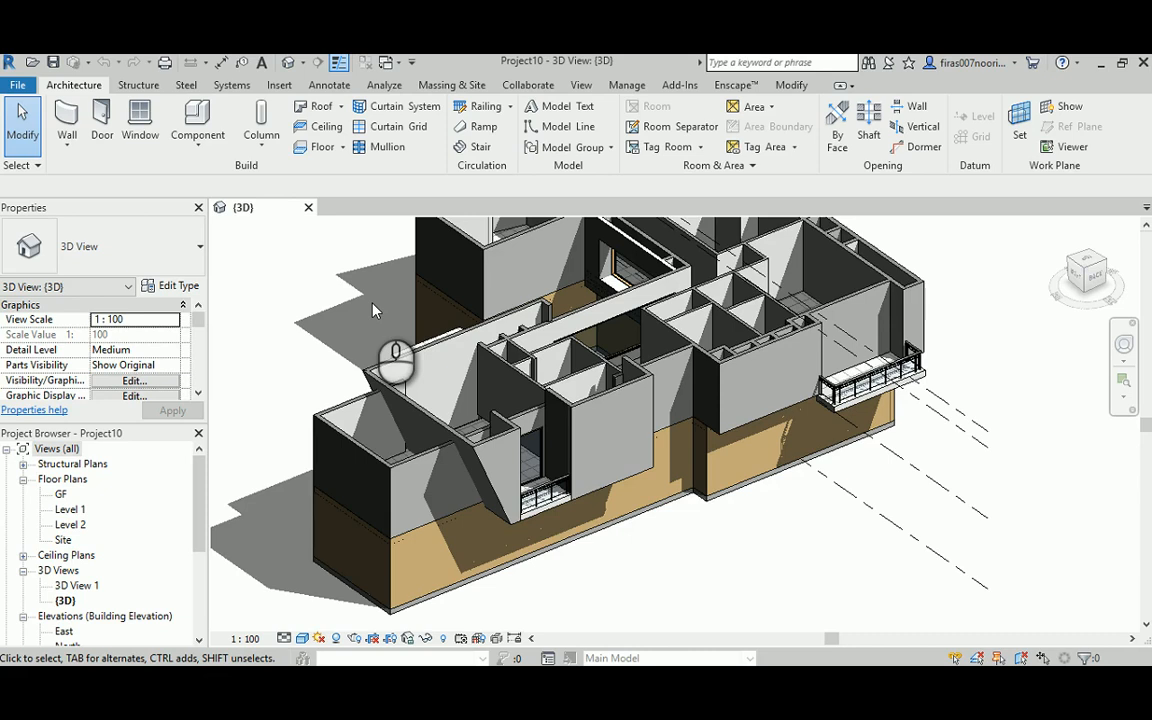
- Open the Level 1 floor plan and reveal hidden elements temporarily to compare the balcony railing with the underlying plan image
{"action": "scroll", "coordinate": [860, 385], "scroll_direction": "up", "scroll_amount": 3}
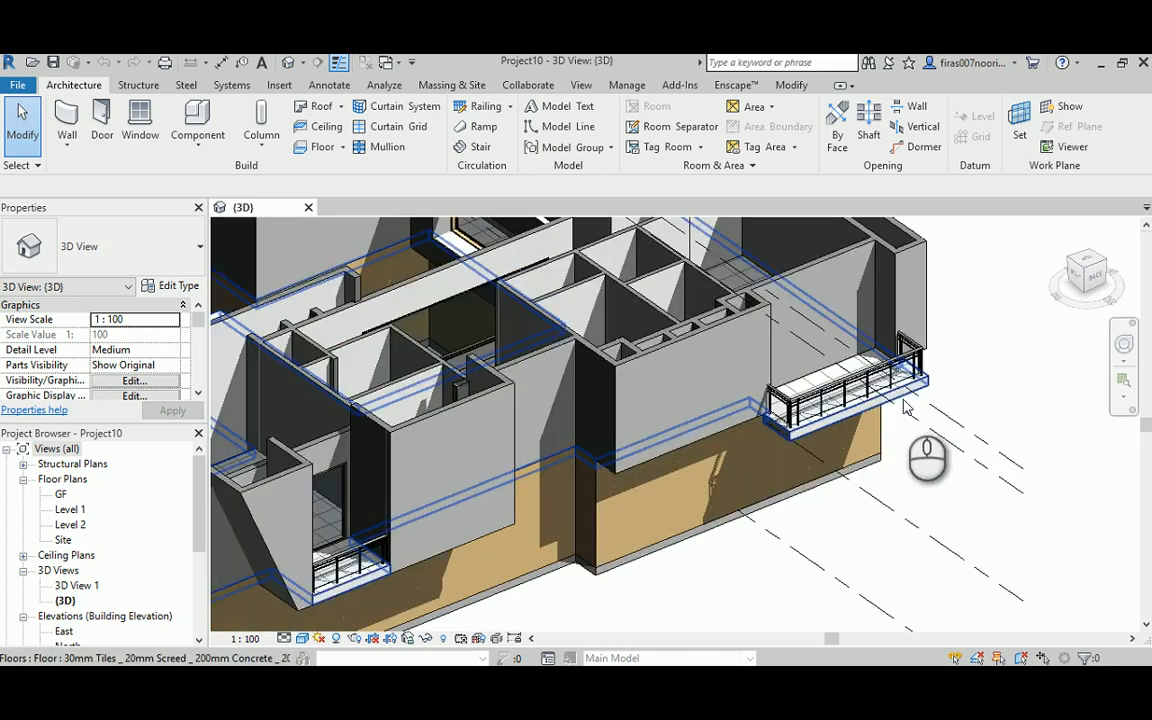
{"action": "double_click", "coordinate": [80, 512]}
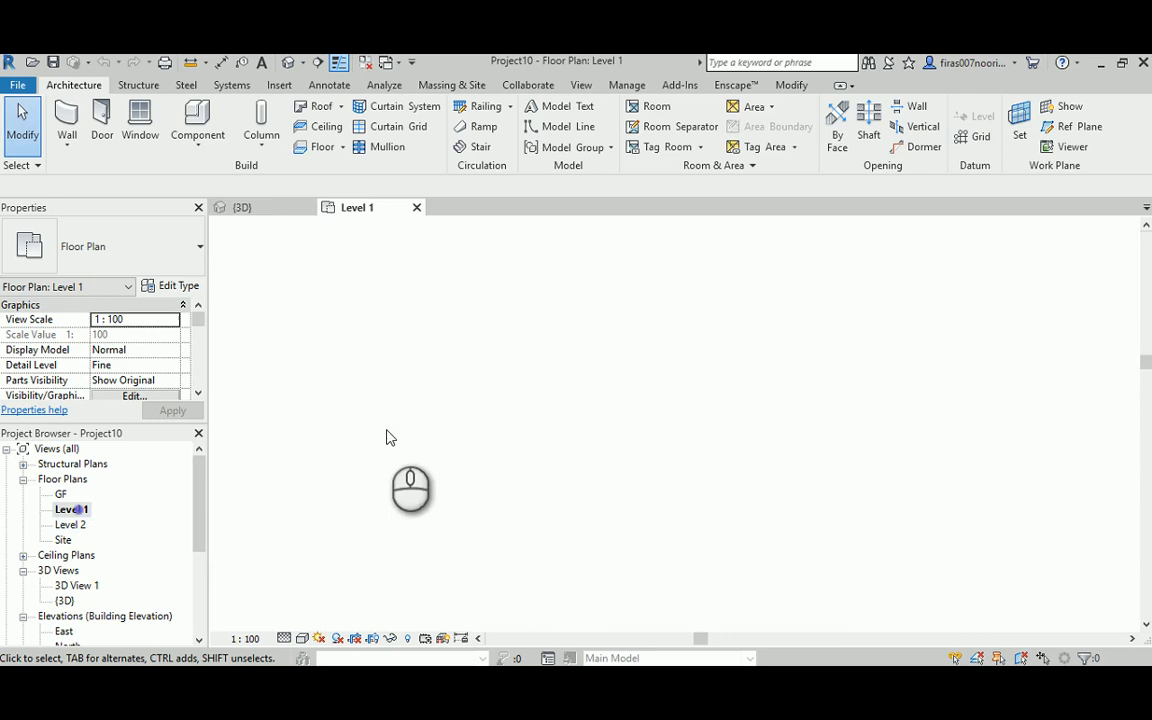
{"action": "scroll", "coordinate": [565, 285], "scroll_direction": "up", "scroll_amount": 6}
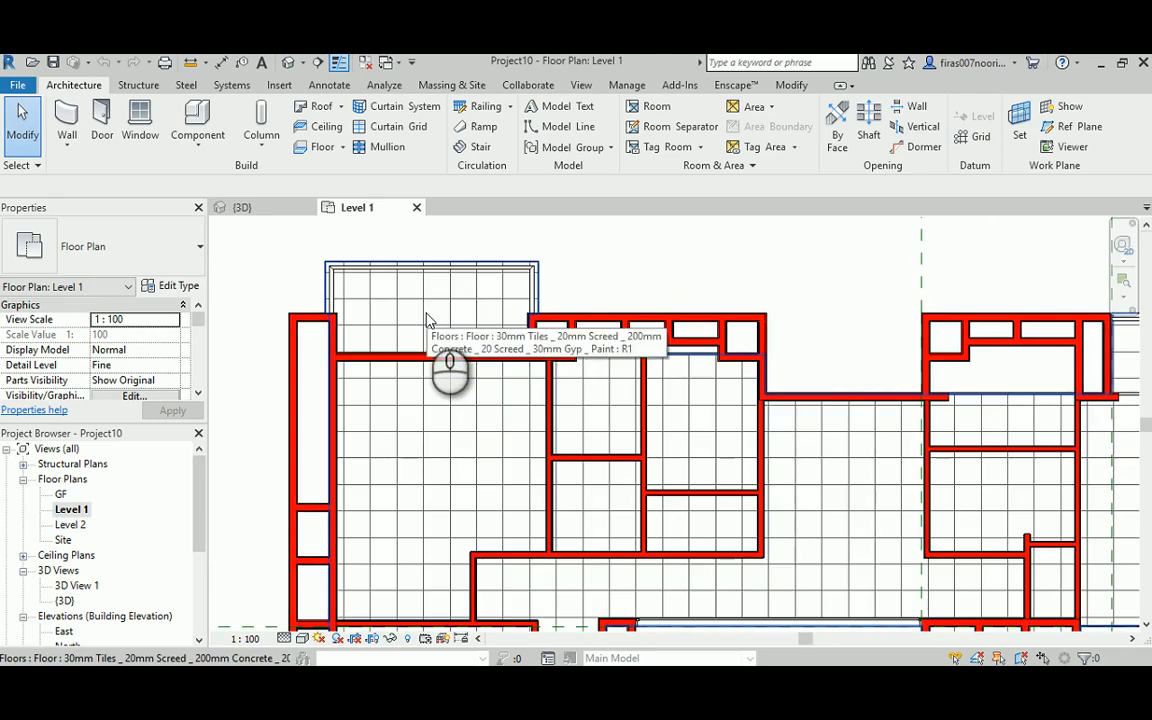
{"action": "left_click", "coordinate": [408, 639]}
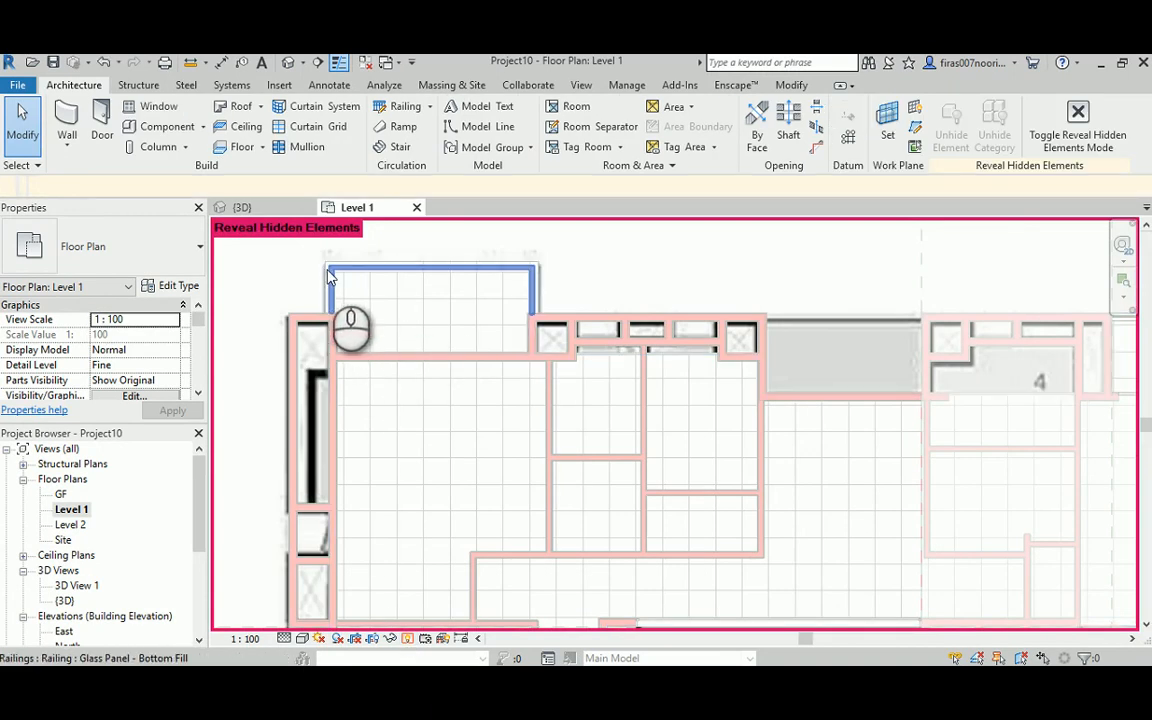
{"action": "left_click", "coordinate": [546, 280]}
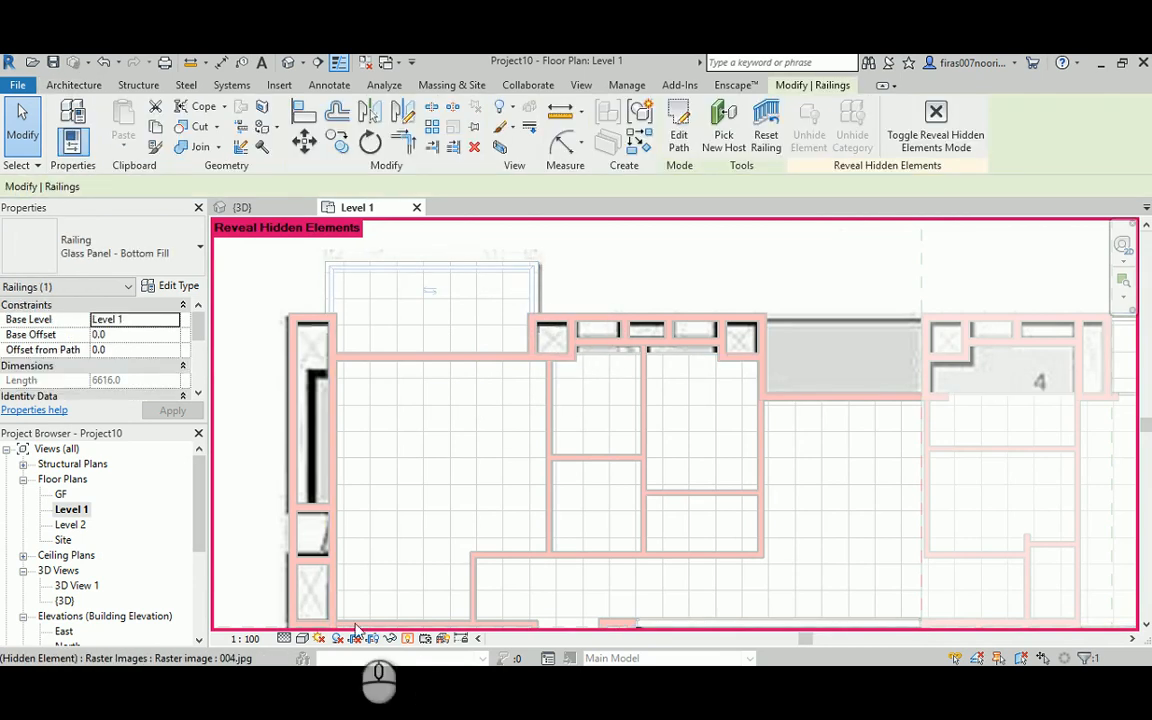
{"action": "left_click", "coordinate": [404, 642]}
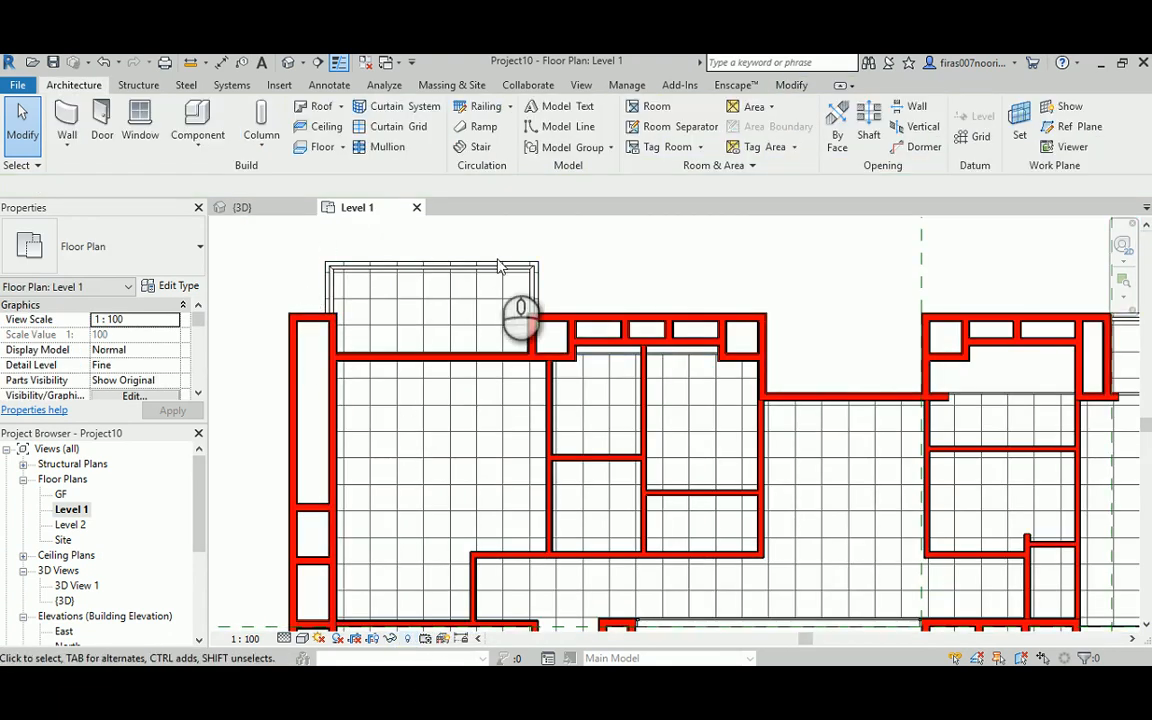
- Open the Level 1 floor's boundary sketch, examine the outline around the balcony, and finish the boundary edit
{"action": "left_click", "coordinate": [545, 300]}
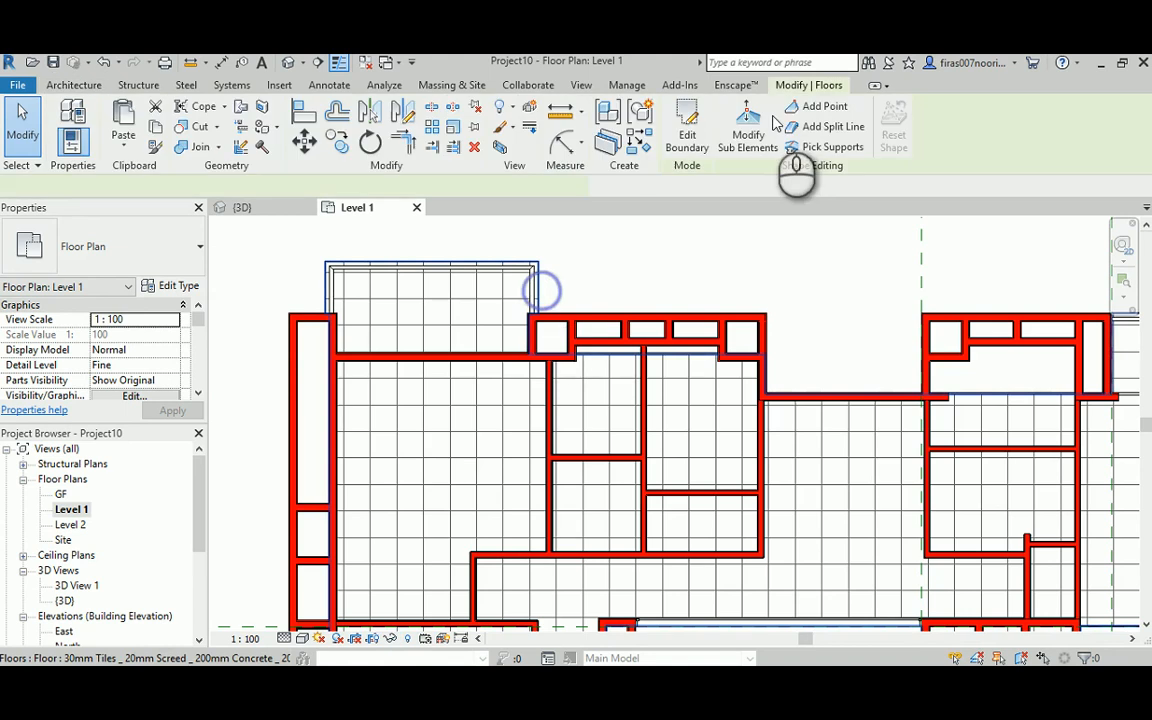
{"action": "double_click", "coordinate": [493, 352]}
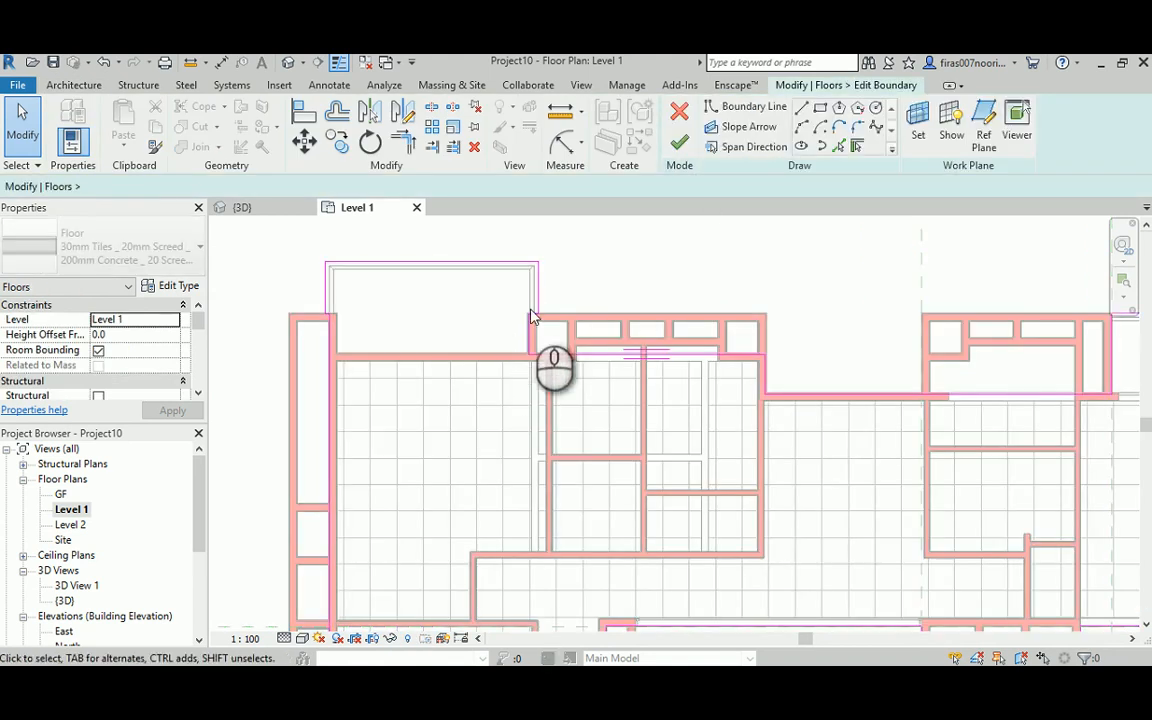
{"action": "scroll", "coordinate": [316, 330], "scroll_direction": "up", "scroll_amount": 3}
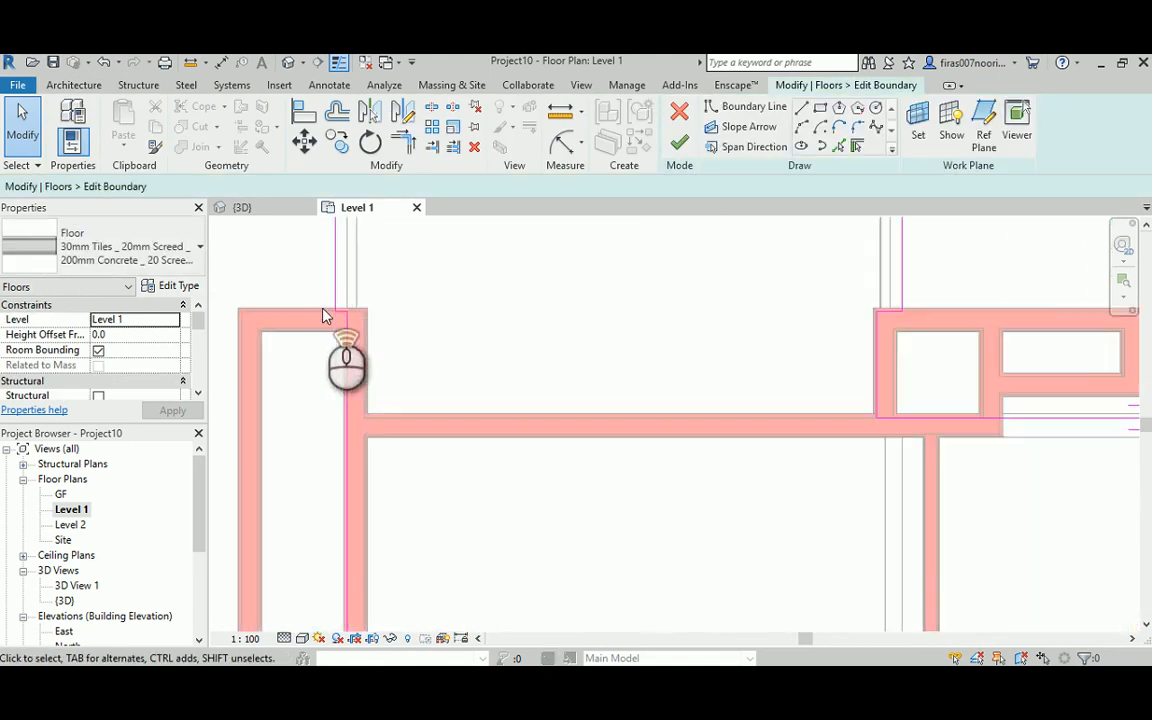
{"action": "scroll", "coordinate": [324, 319], "scroll_direction": "up", "scroll_amount": 2}
{"action": "middle_click_drag", "start_coordinate": [314, 339], "coordinate": [463, 465]}
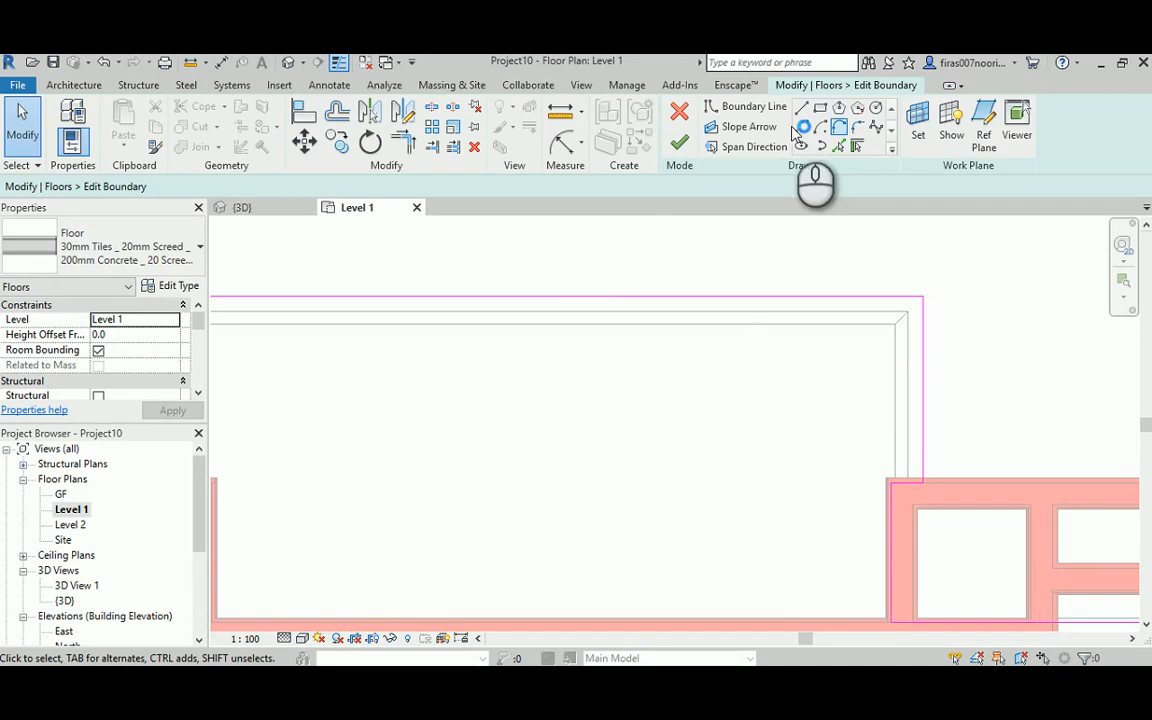
{"action": "left_click", "coordinate": [679, 142]}
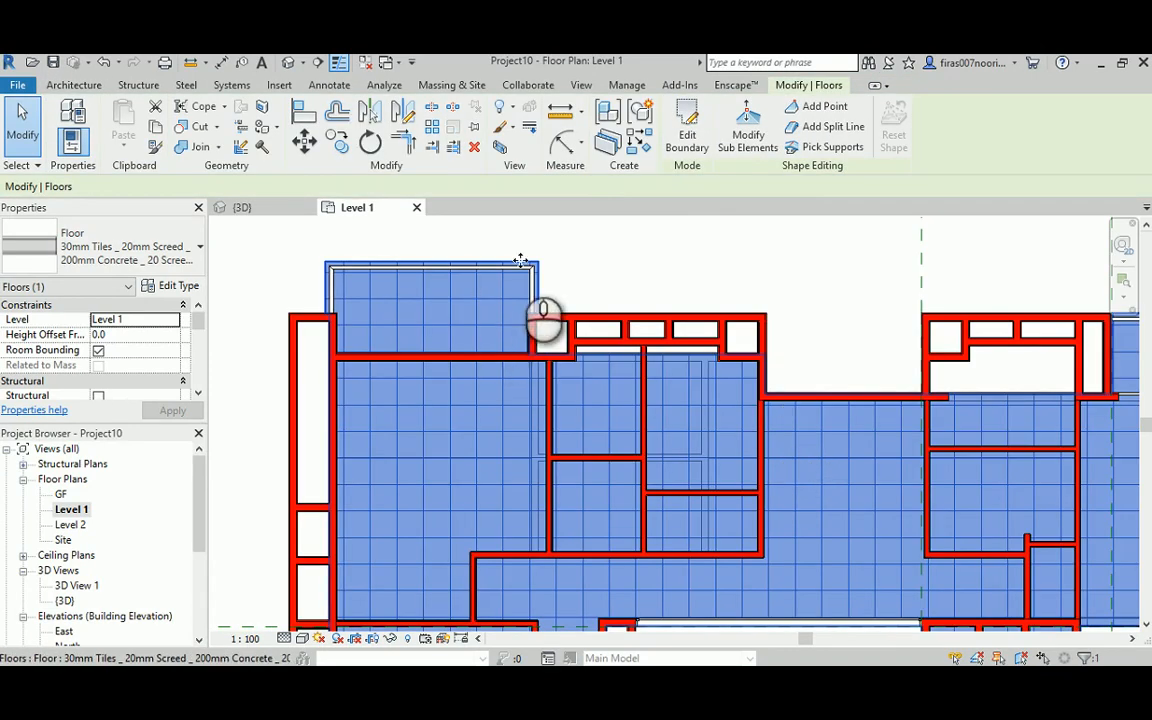
- Inspect the floor edges at the balconies and outer walls in the Level 1 plan, and return to the 3D view
{"action": "middle_click_drag", "start_coordinate": [990, 360], "coordinate": [807, 334]}
{"action": "scroll", "coordinate": [810, 315], "scroll_direction": "up", "scroll_amount": 5}
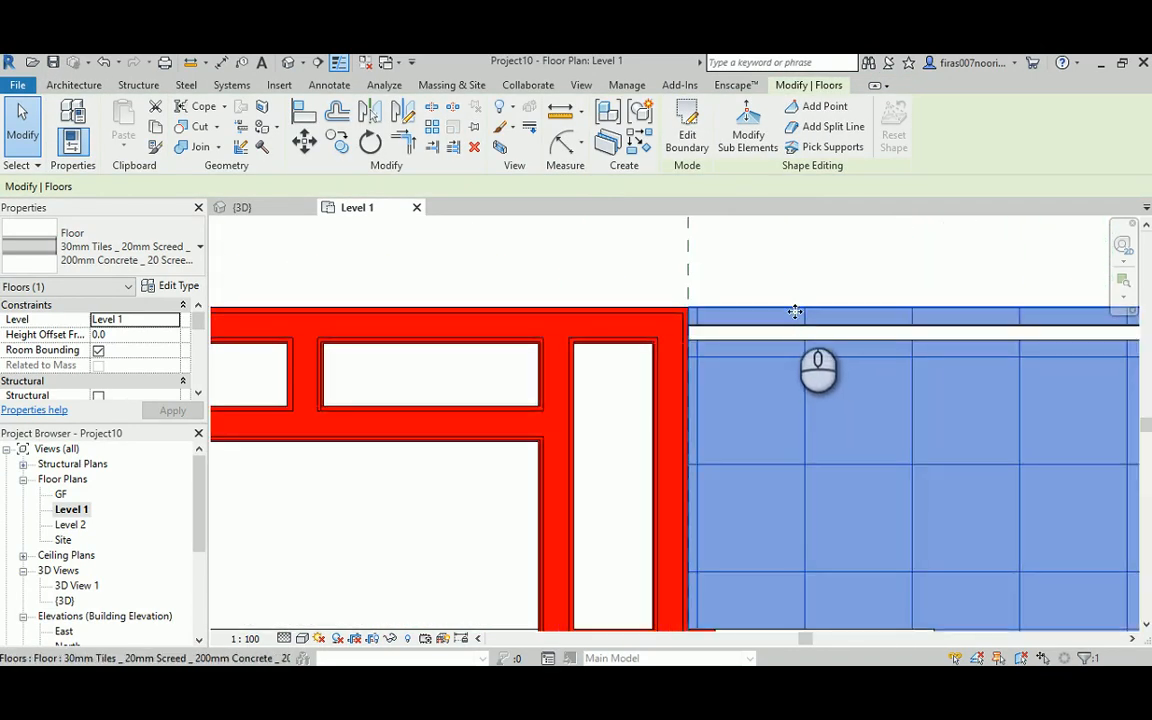
{"action": "scroll", "coordinate": [807, 346], "scroll_direction": "down", "scroll_amount": 3}
{"action": "middle_click_drag", "start_coordinate": [422, 332], "coordinate": [1002, 334]}
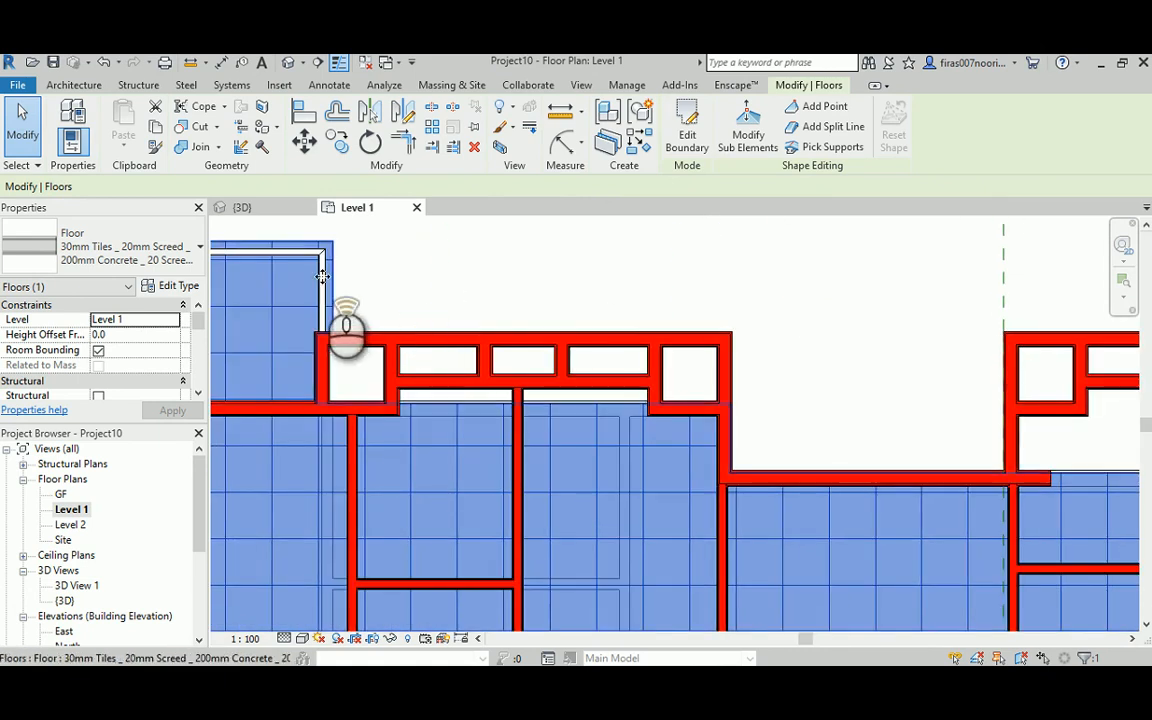
{"action": "scroll", "coordinate": [323, 274], "scroll_direction": "up", "scroll_amount": 1}
{"action": "middle_click_drag", "start_coordinate": [312, 262], "coordinate": [524, 318]}
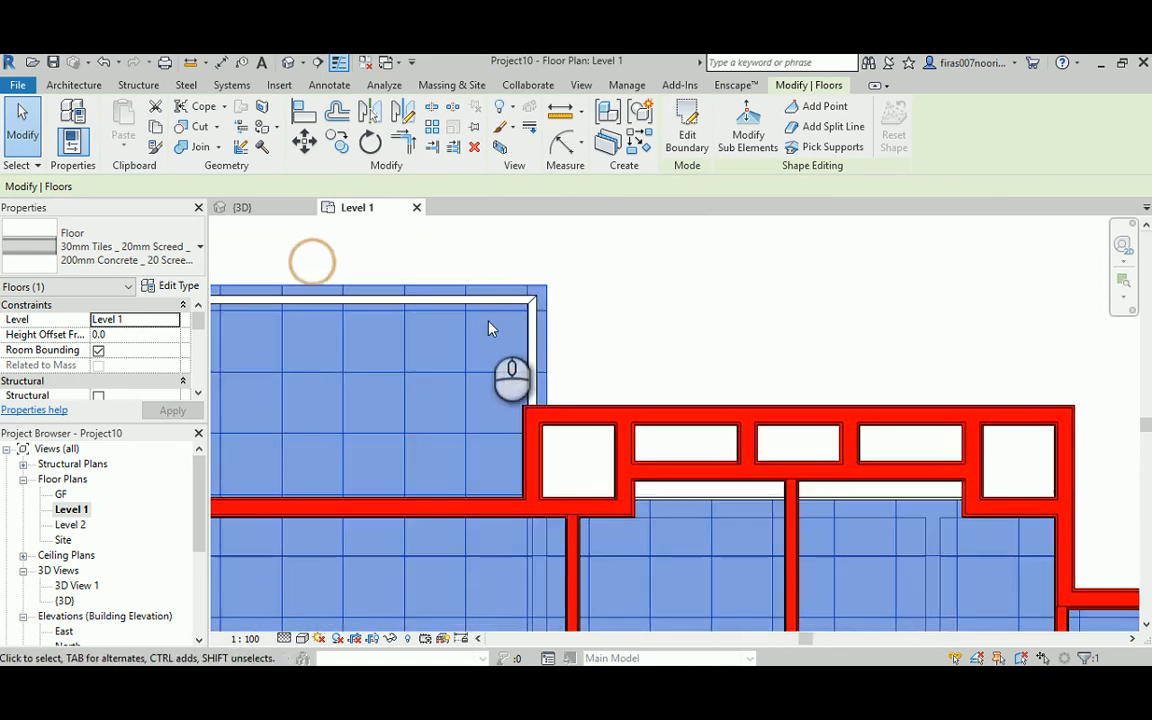
{"action": "left_click", "coordinate": [288, 63]}
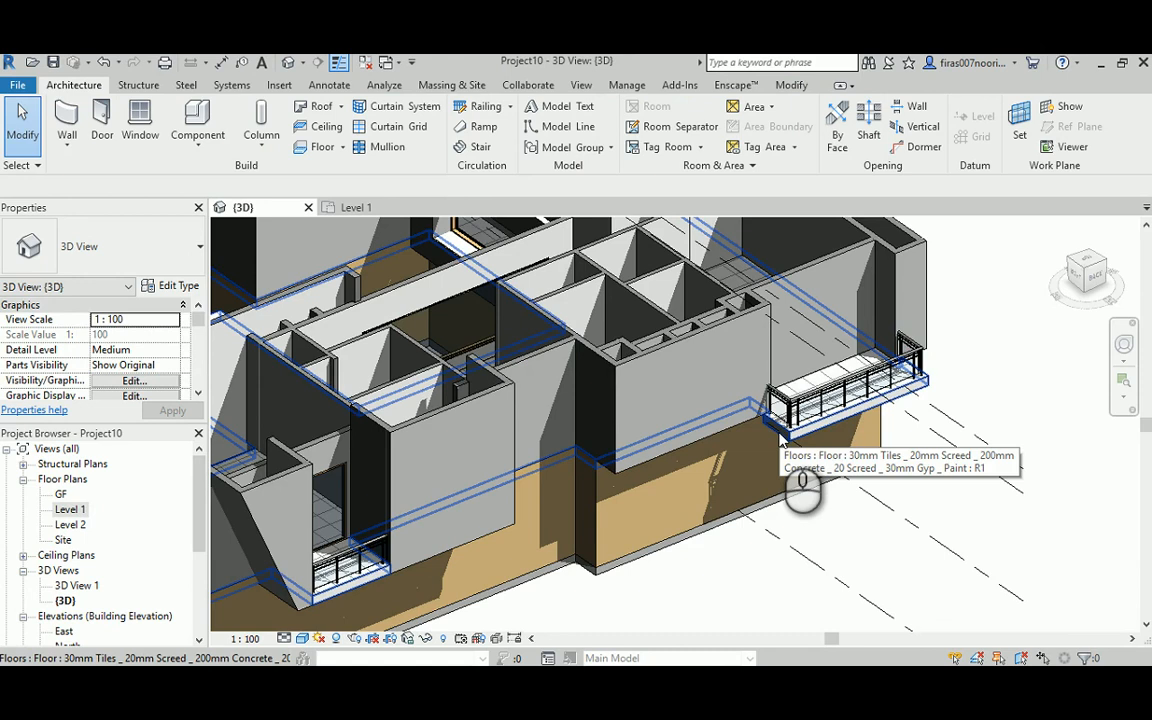
{"action": "middle_click_drag", "start_coordinate": [454, 405], "coordinate": [605, 386]}
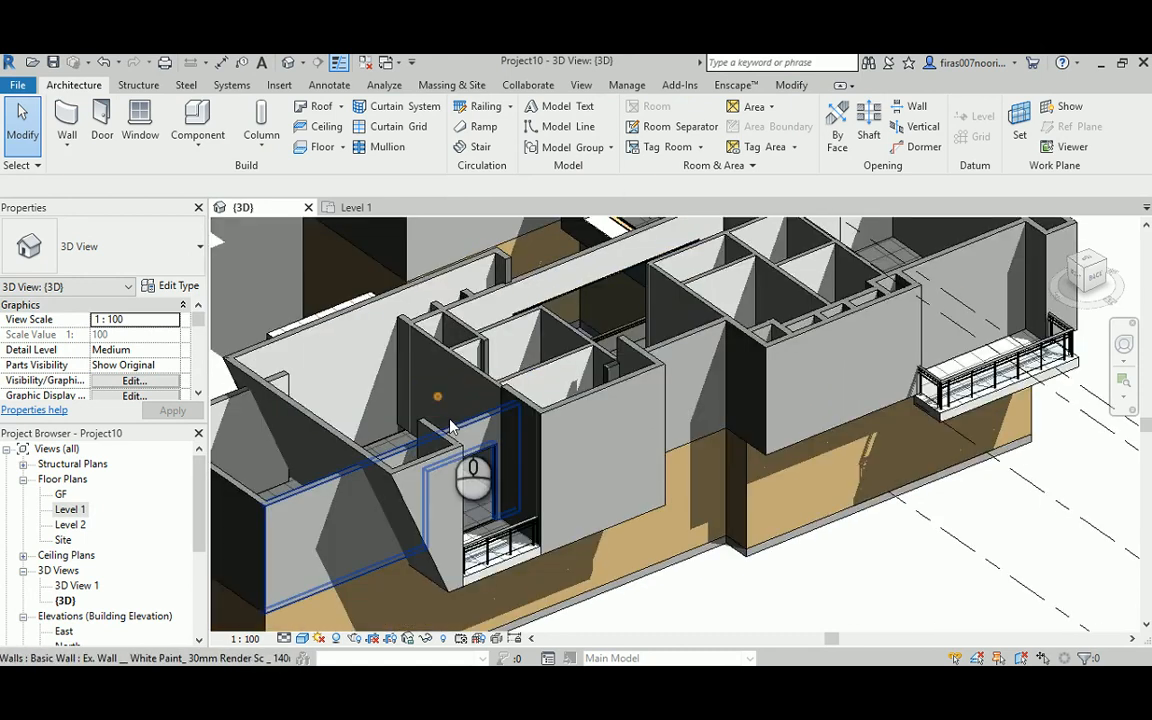
- Open the Level 2 floor plan
{"action": "double_click", "coordinate": [70, 525]}
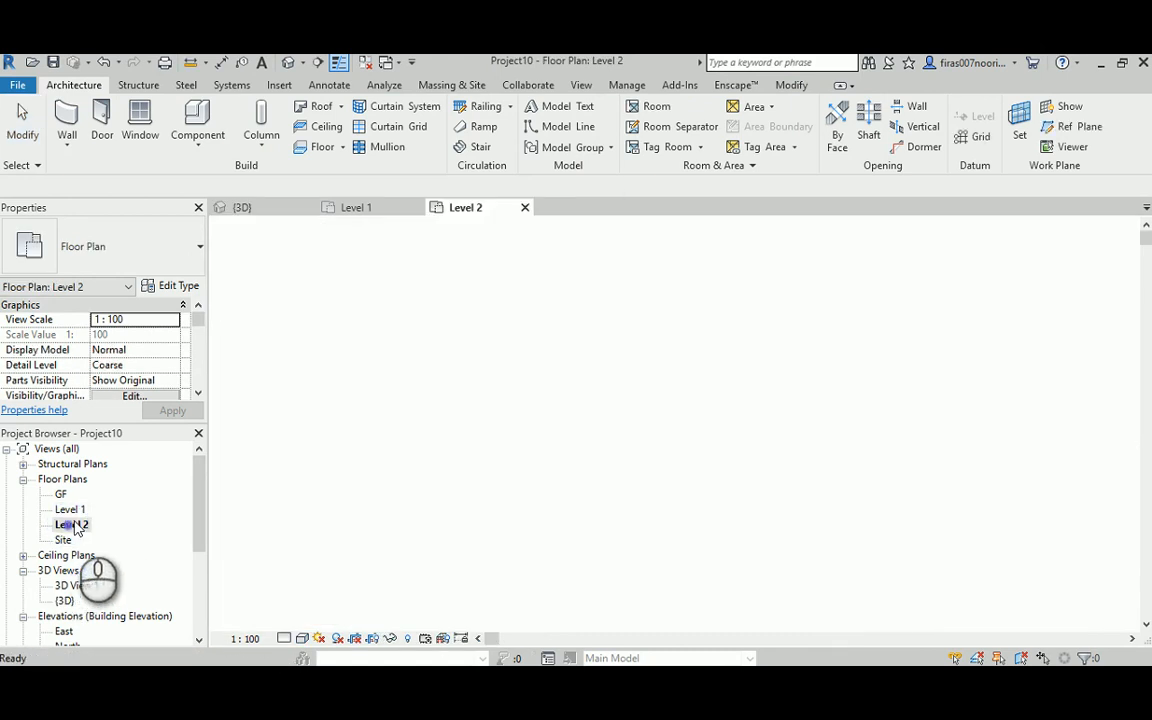
{"action": "middle_click", "coordinate": [402, 454]}
{"action": "middle_click", "coordinate": [402, 454]}
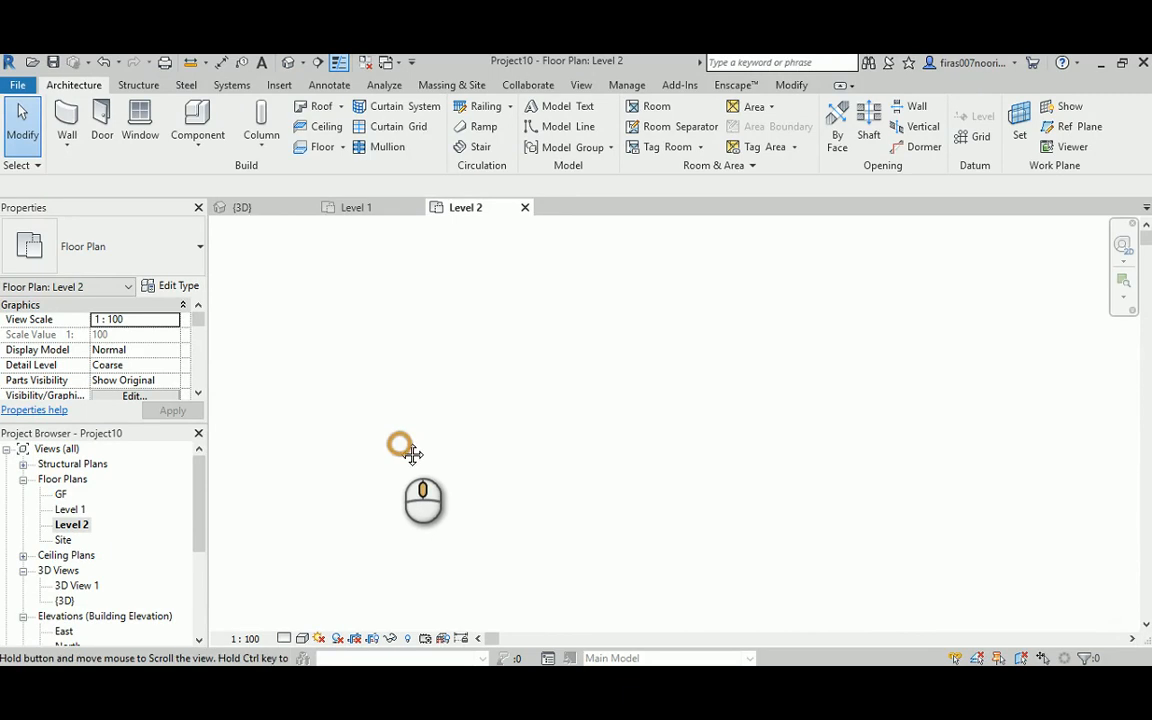
{"action": "scroll", "coordinate": [664, 344], "scroll_direction": "up", "scroll_amount": 3}
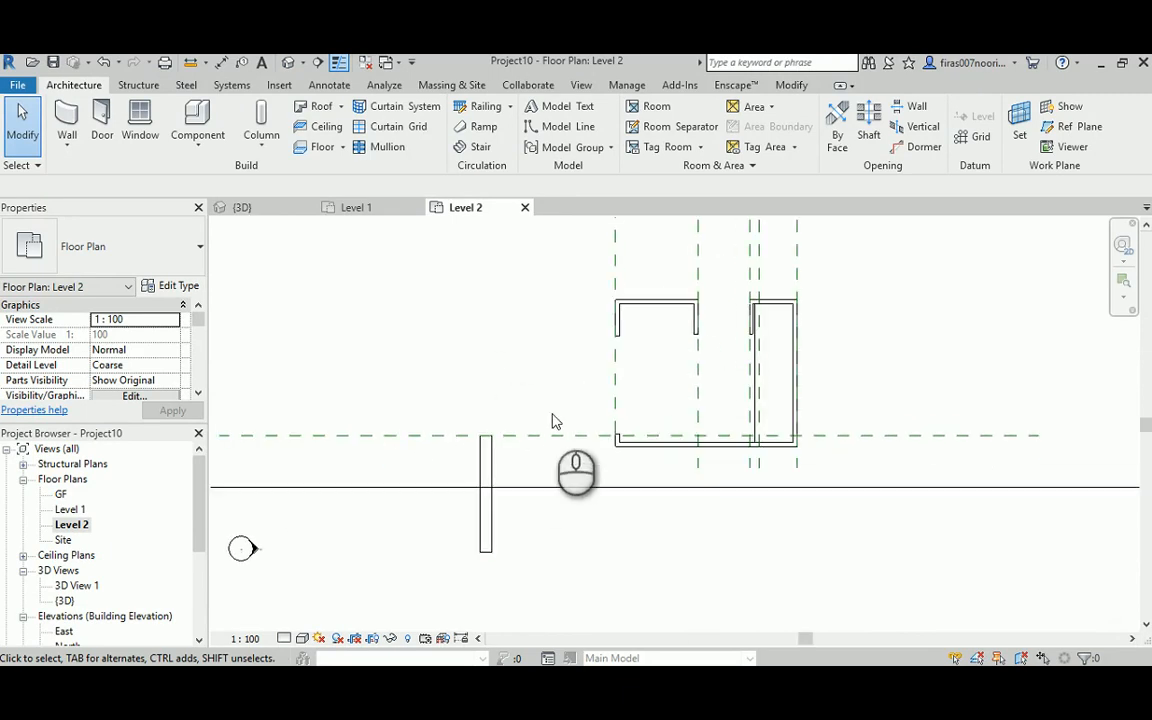
- Set the Level 2 plan's underlay base level to Level 1 and apply the change
{"action": "left_click", "coordinate": [199, 396]}
{"action": "left_click", "coordinate": [199, 396]}
{"action": "left_click", "coordinate": [199, 396]}
{"action": "left_click", "coordinate": [199, 396]}
{"action": "left_click", "coordinate": [199, 396]}
{"action": "left_click", "coordinate": [199, 396]}
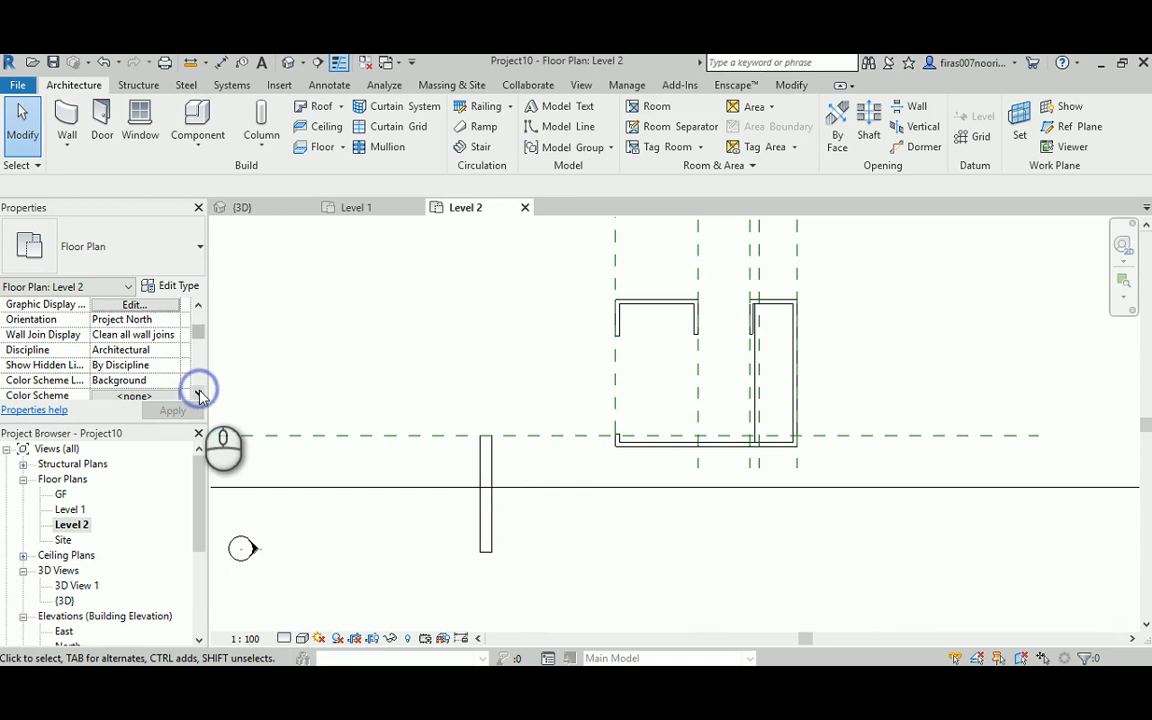
{"action": "left_click", "coordinate": [199, 396]}
{"action": "left_click", "coordinate": [199, 396]}
{"action": "left_click", "coordinate": [199, 396]}
{"action": "left_click", "coordinate": [199, 396]}
{"action": "left_click", "coordinate": [199, 396]}
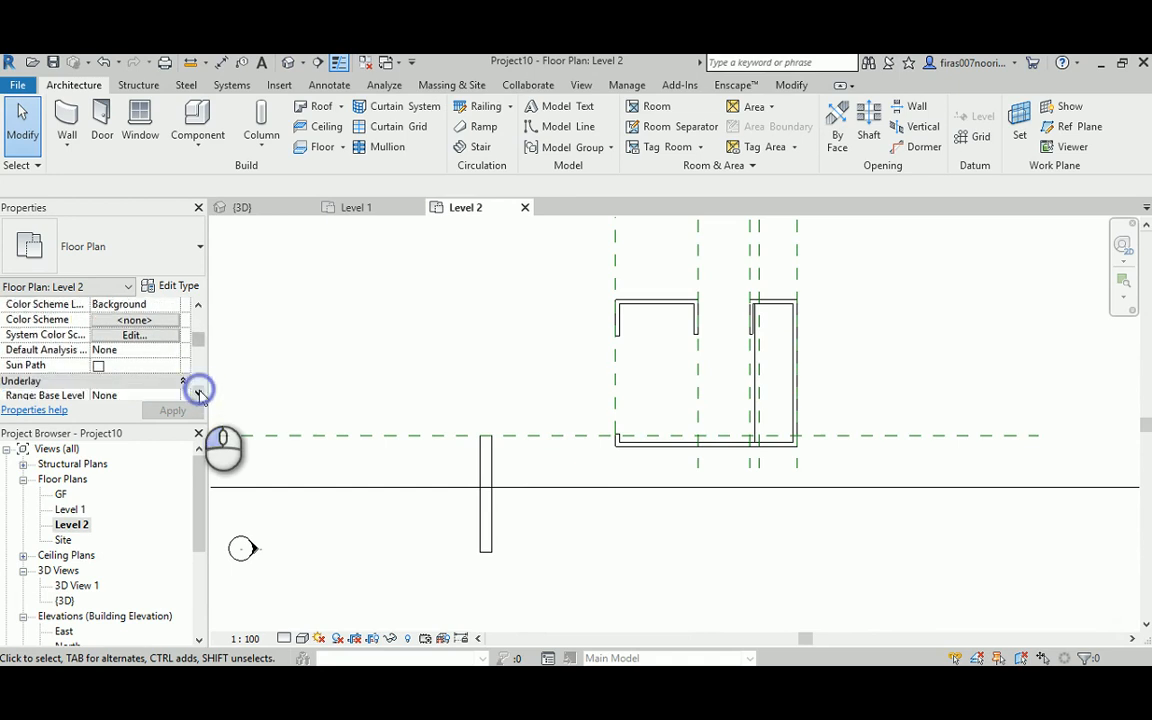
{"action": "left_click", "coordinate": [199, 396]}
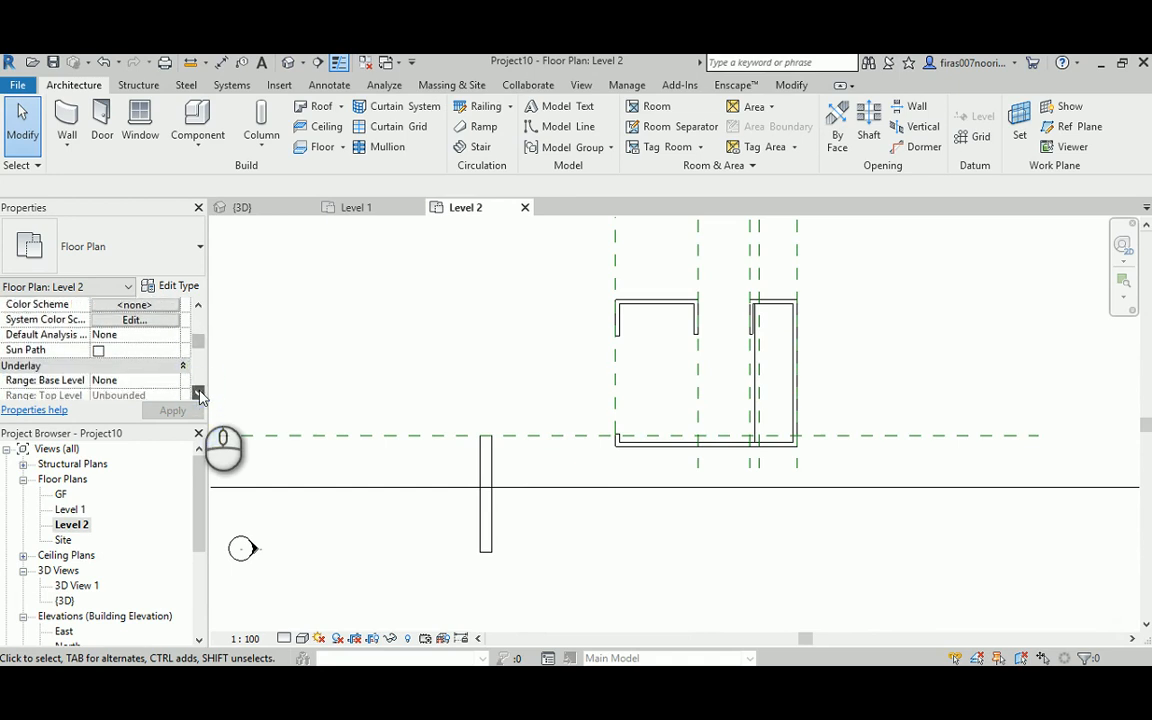
{"action": "left_click", "coordinate": [199, 396]}
{"action": "left_click", "coordinate": [199, 396]}
{"action": "left_click", "coordinate": [172, 350]}
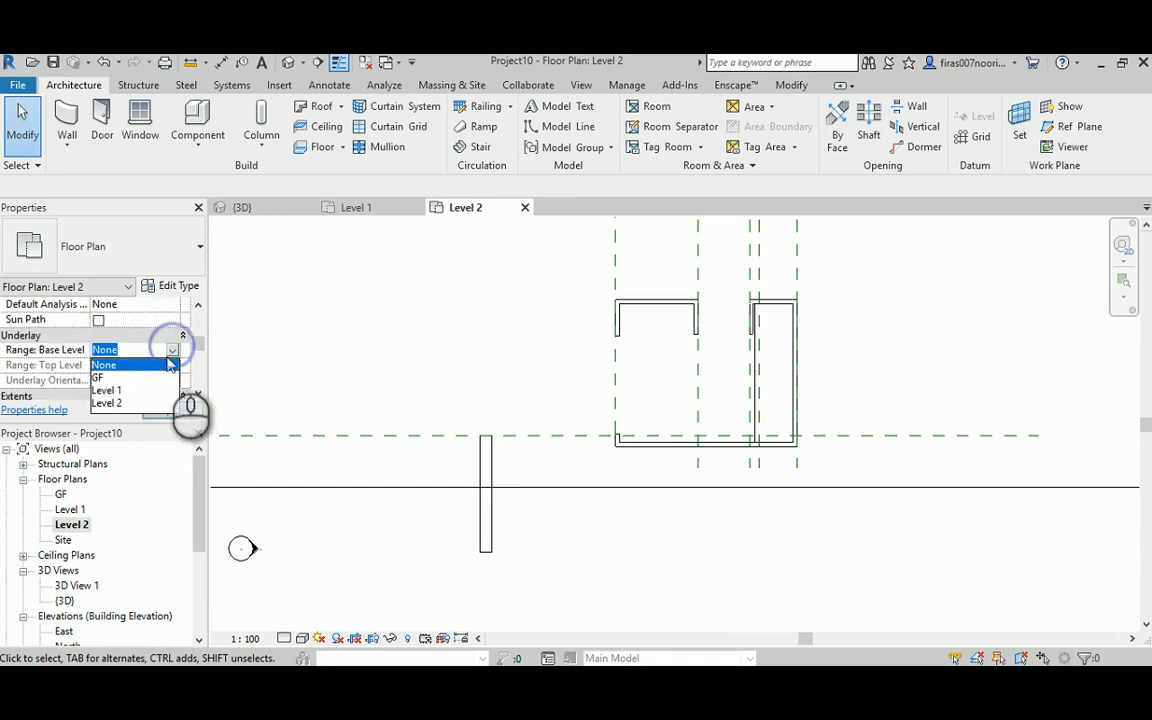
{"action": "left_click", "coordinate": [107, 390]}
{"action": "left_click", "coordinate": [171, 410]}
{"action": "scroll", "coordinate": [450, 314], "scroll_direction": "up", "scroll_amount": 6}
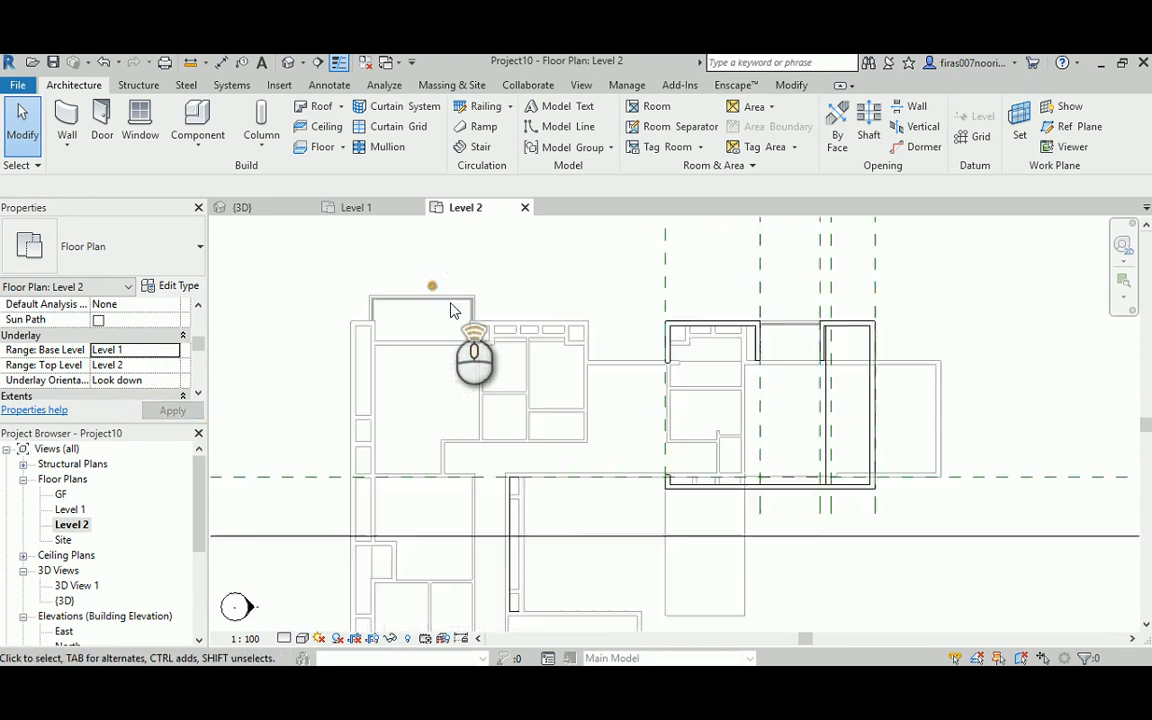
- Set the Level 2 plan's detail level to Fine and check the underlay linework near the balcony
{"action": "scroll", "coordinate": [558, 365], "scroll_direction": "up", "scroll_amount": 2}
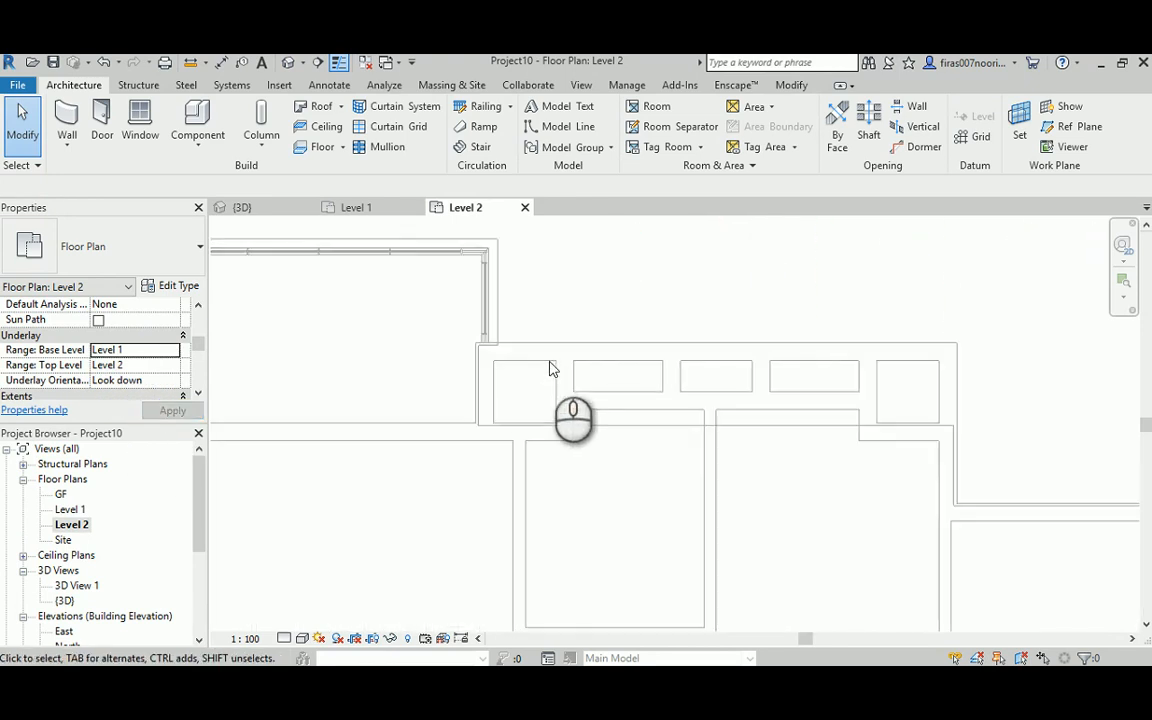
{"action": "left_click", "coordinate": [284, 638]}
{"action": "left_click", "coordinate": [309, 620]}
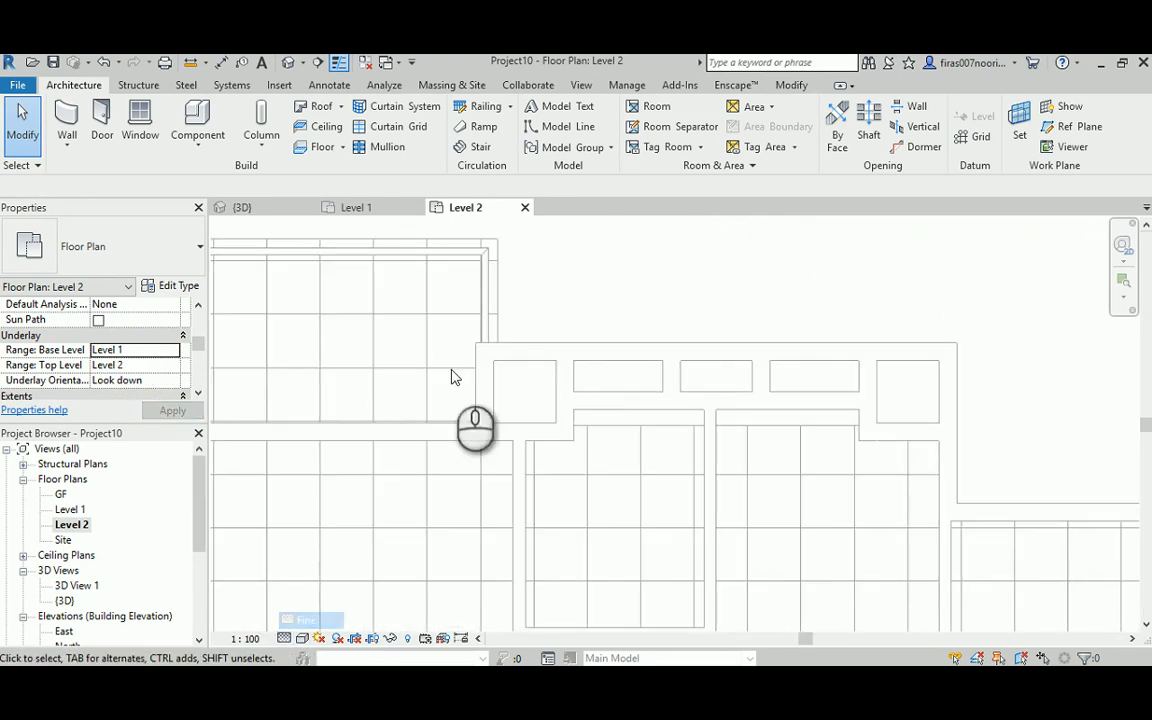
{"action": "scroll", "coordinate": [520, 360], "scroll_direction": "up", "scroll_amount": 3}
{"action": "scroll", "coordinate": [509, 351], "scroll_direction": "up", "scroll_amount": 3}
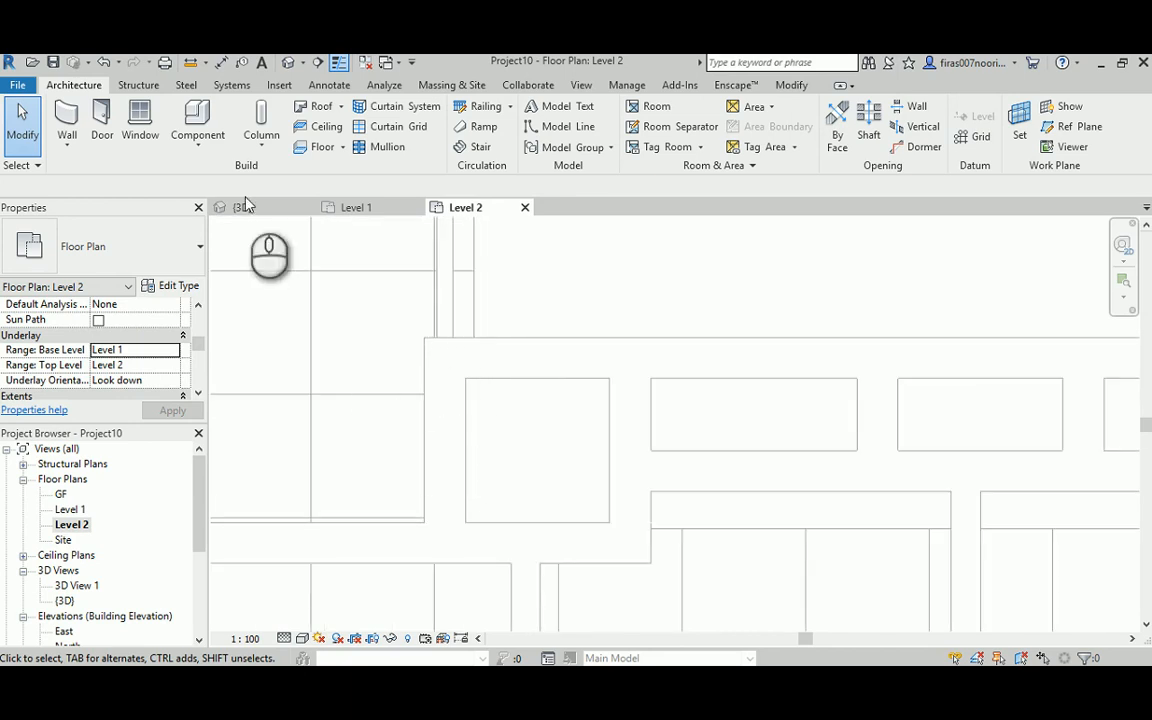
- Return to the 3D view and examine the height constraints of the long exterior wall with the wide opening
{"action": "left_click", "coordinate": [288, 62]}
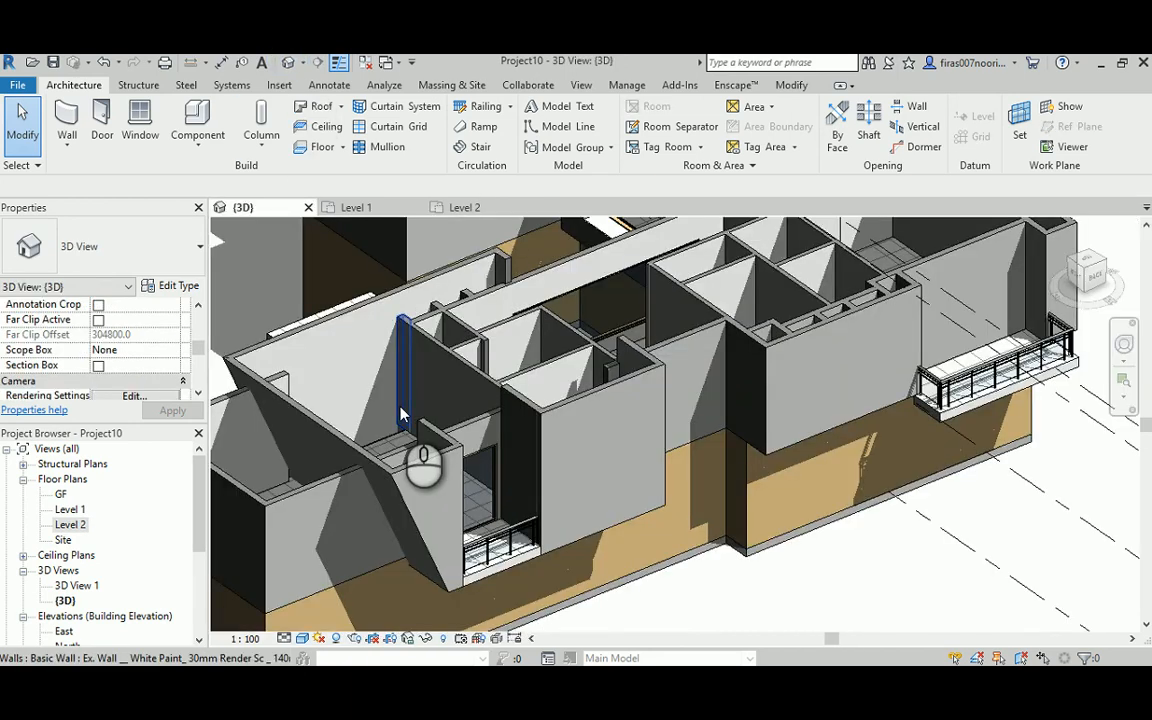
{"action": "left_click", "coordinate": [604, 277]}
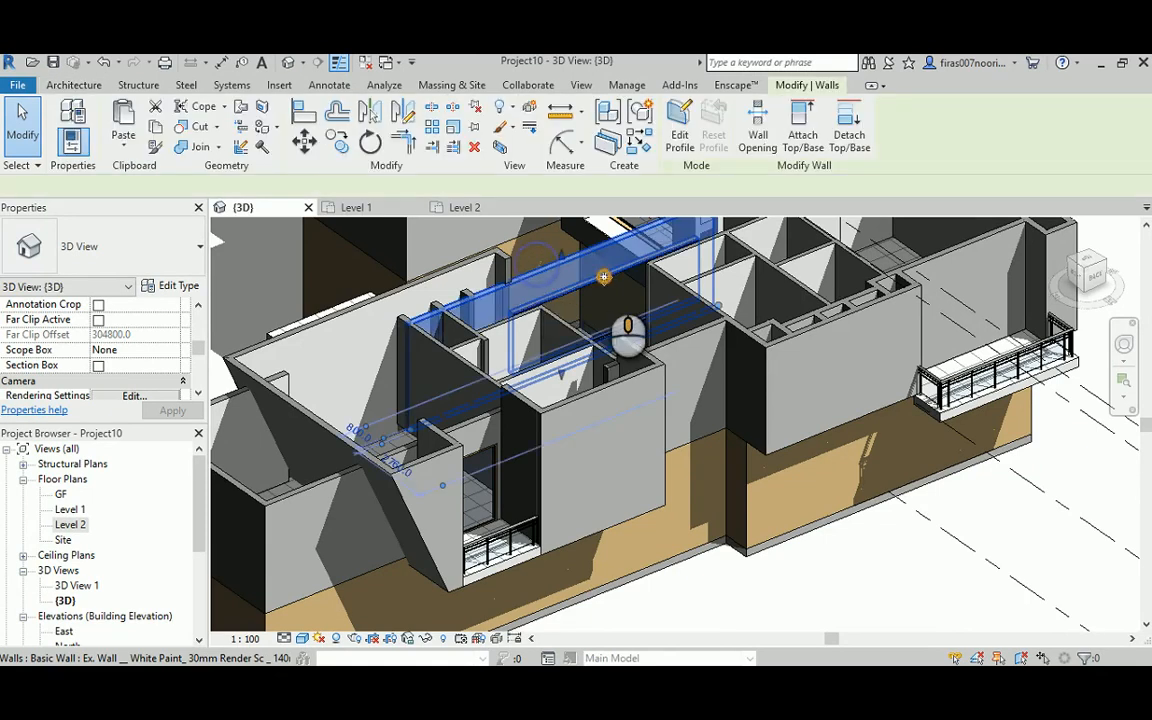
{"action": "middle_click_drag", "start_coordinate": [604, 277], "coordinate": [576, 367]}
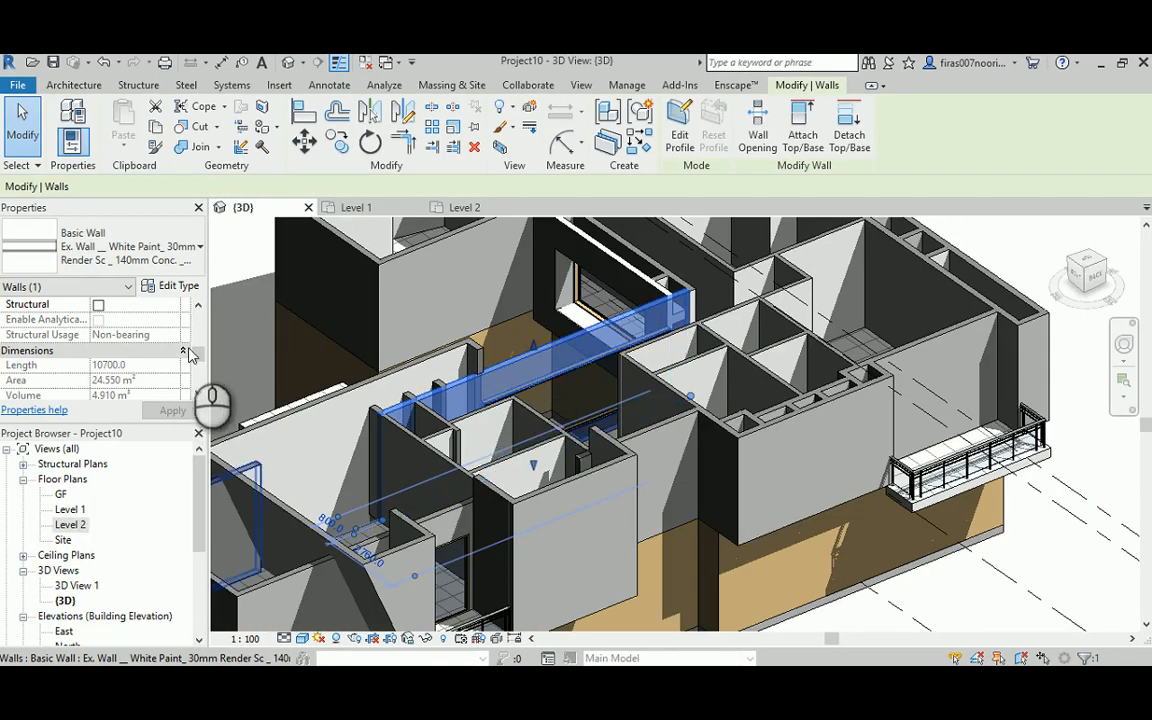
{"action": "left_click_drag", "start_coordinate": [198, 354], "coordinate": [203, 337]}
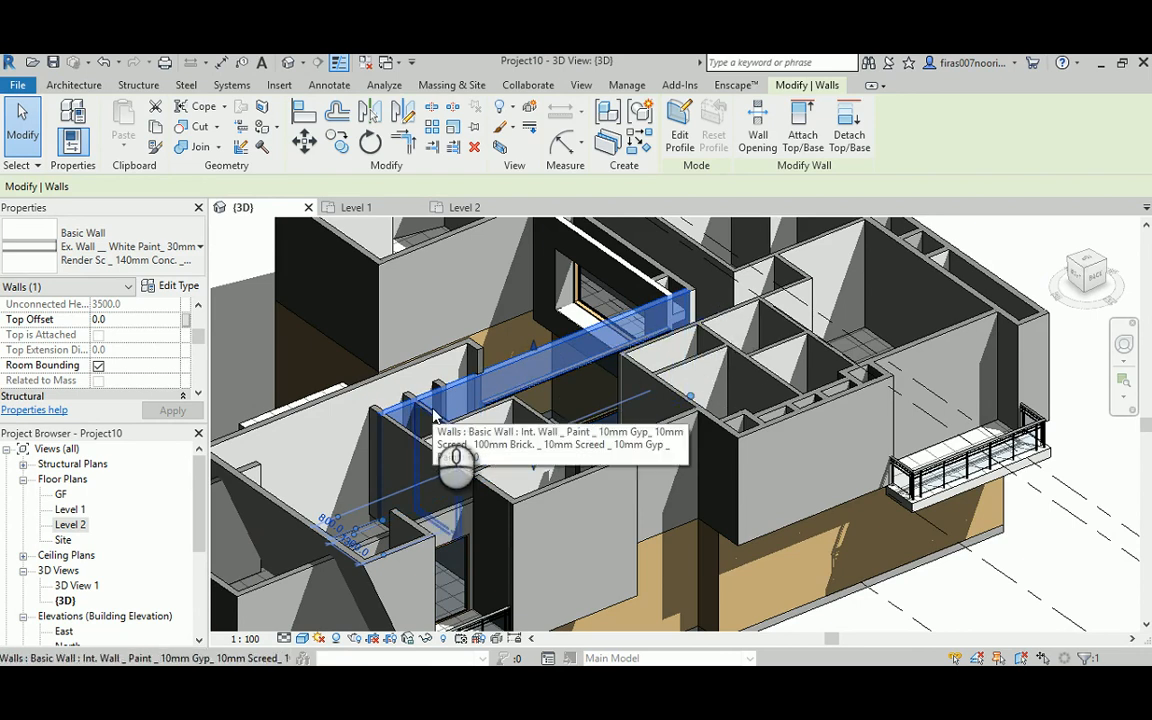
{"action": "middle_click_drag", "start_coordinate": [662, 380], "coordinate": [574, 470]}
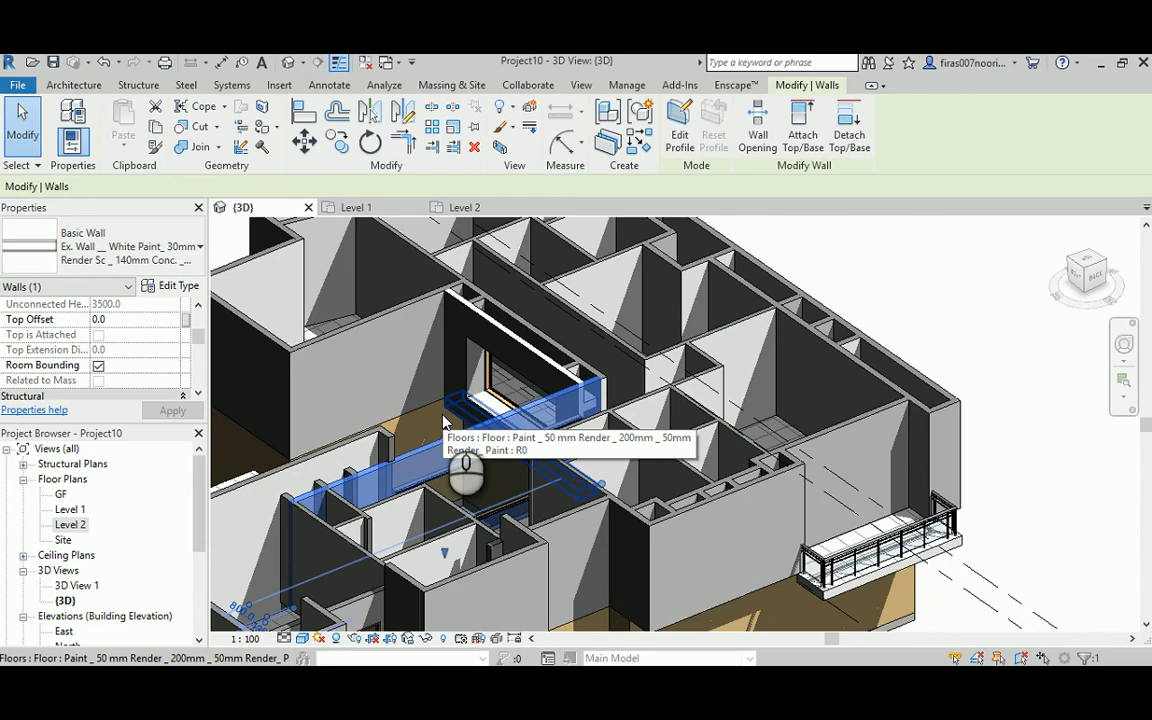
- Clear the wall selection and dismiss the Java update notification
{"action": "left_click", "coordinate": [935, 332]}
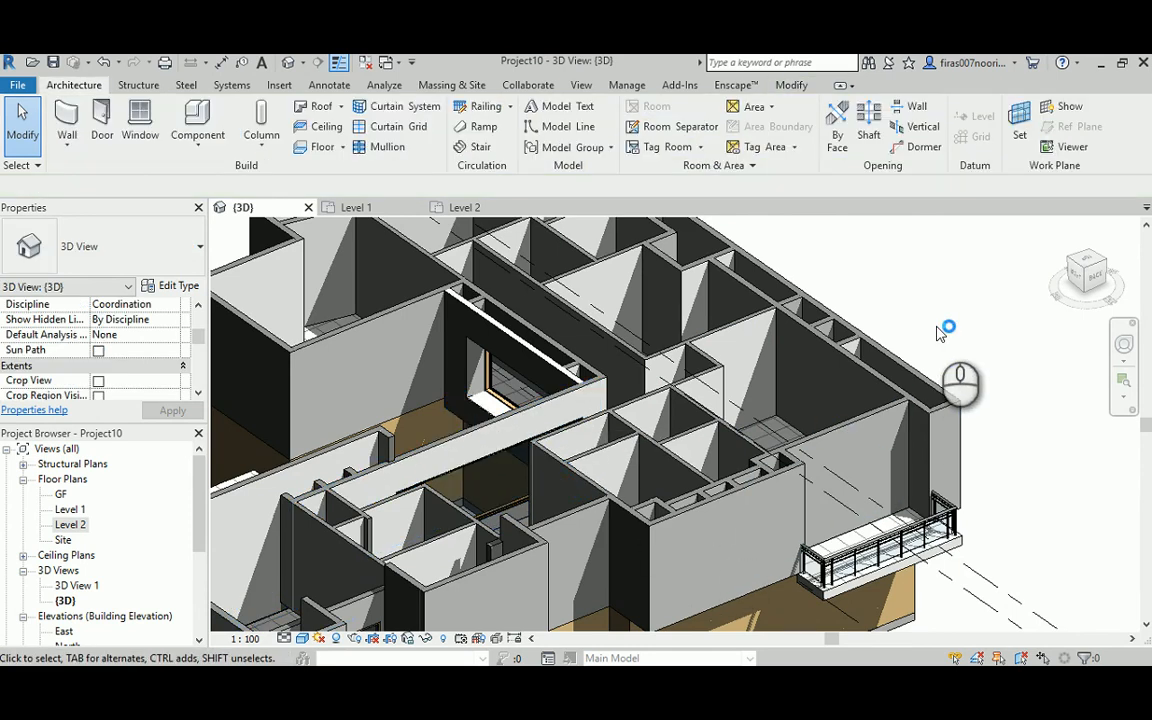
{"action": "middle_click_drag", "start_coordinate": [947, 333], "coordinate": [920, 458]}
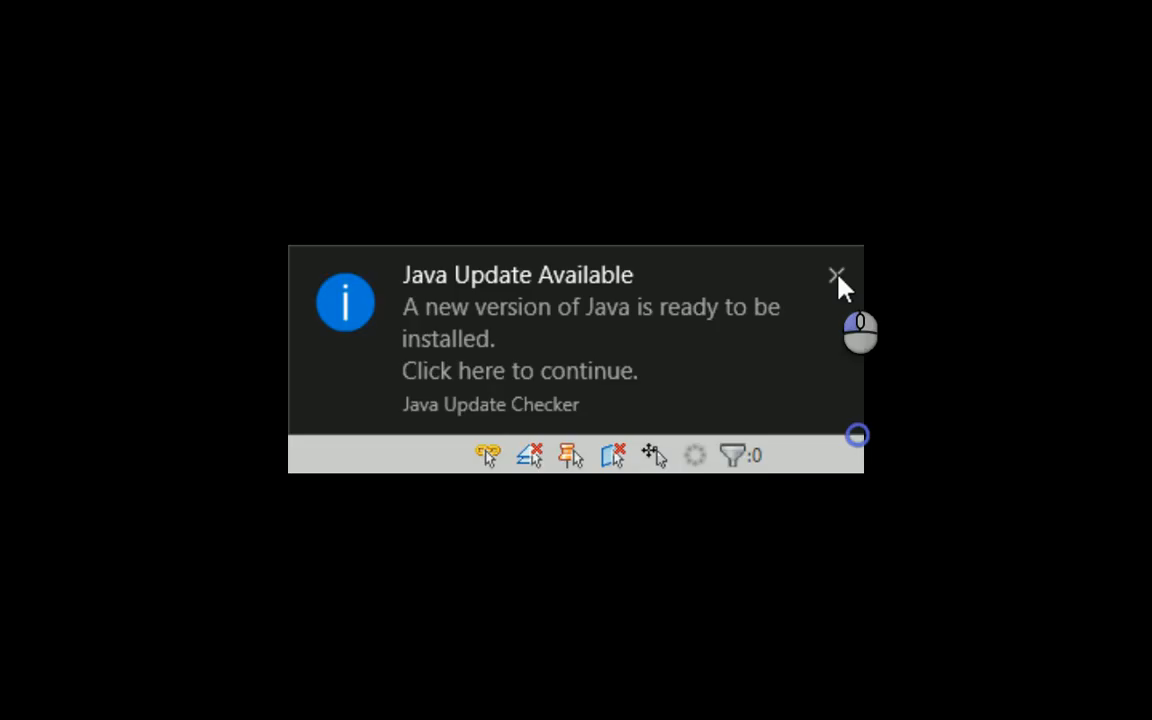
{"action": "left_click", "coordinate": [1139, 563]}
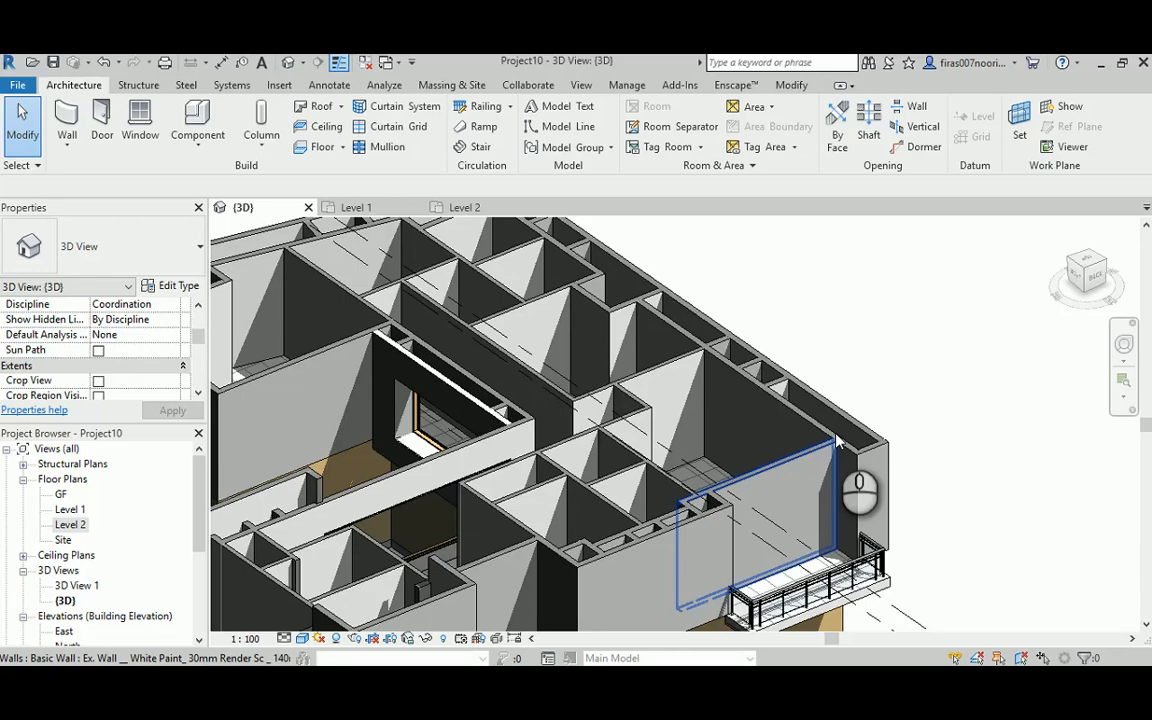
- Examine the long exterior wall next to the balcony in the 3D view, following it to its far corner
{"action": "left_click", "coordinate": [810, 422]}
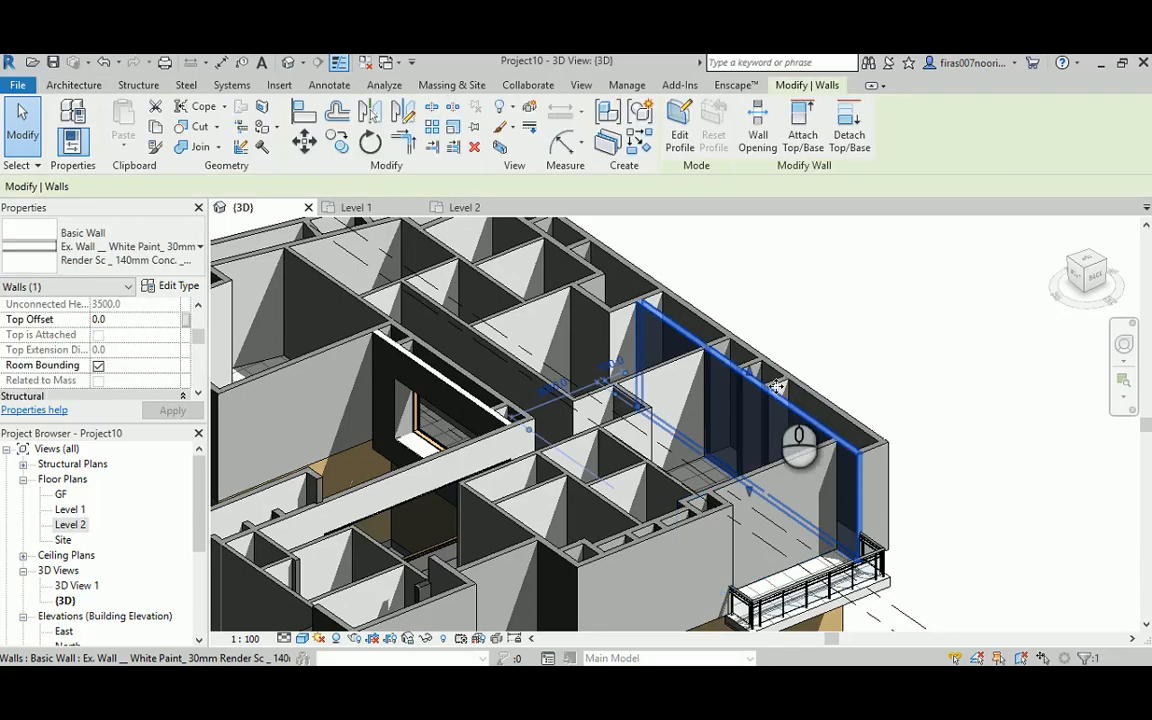
{"action": "left_click", "coordinate": [855, 340]}
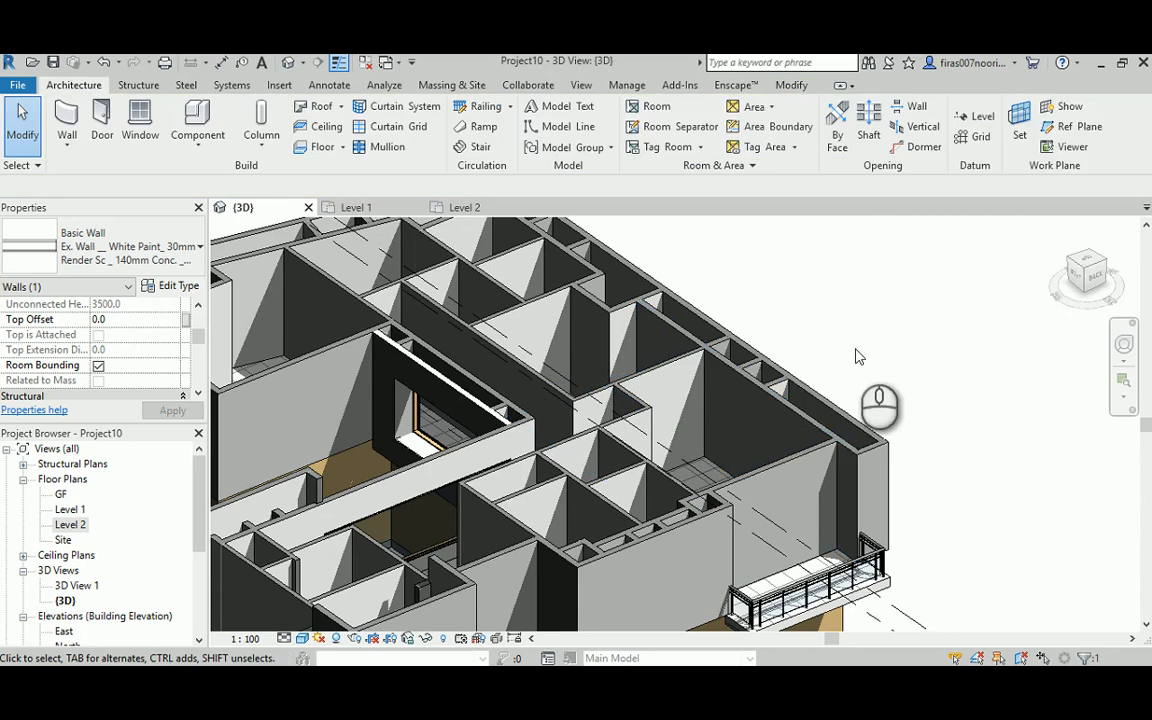
{"action": "left_click", "coordinate": [818, 390]}
{"action": "left_click_drag", "start_coordinate": [826, 402], "coordinate": [784, 432]}
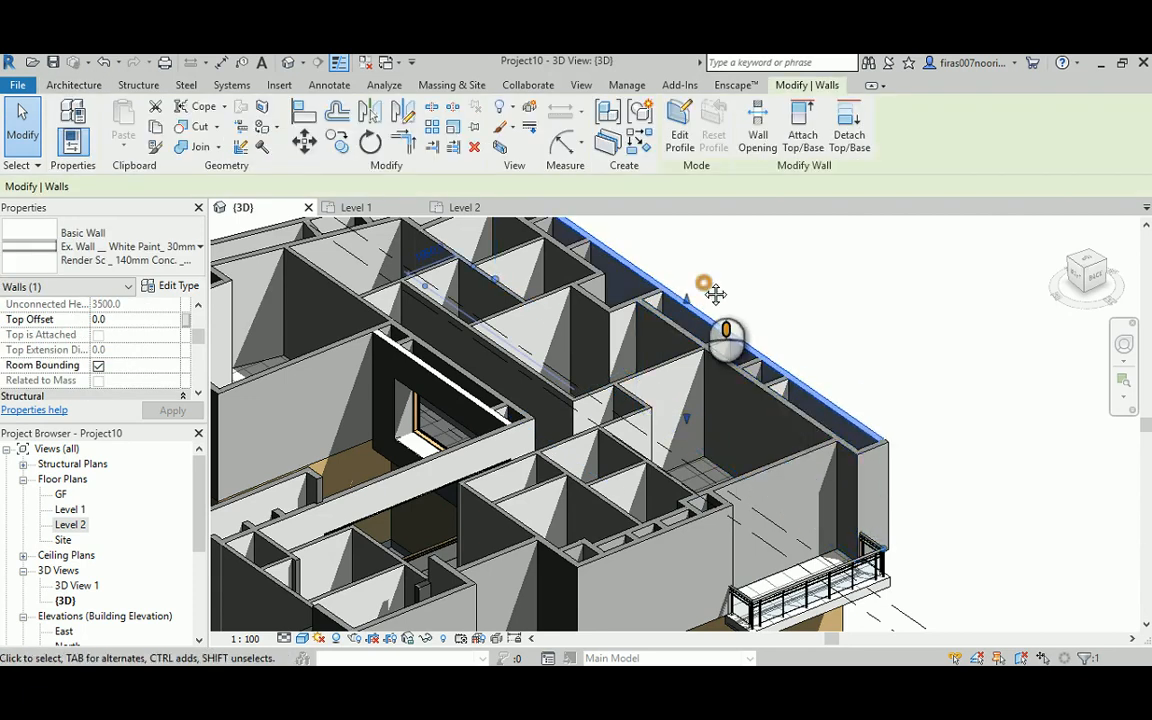
{"action": "middle_click_drag", "start_coordinate": [712, 288], "coordinate": [870, 462]}
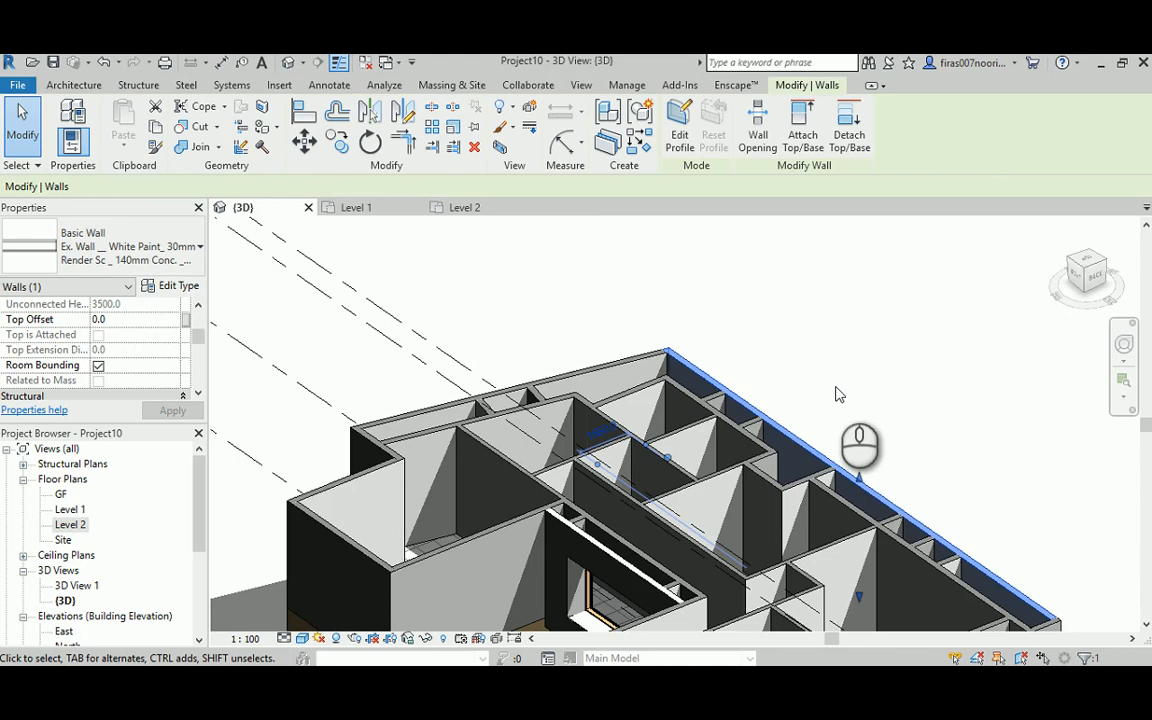
{"action": "middle_click_drag", "start_coordinate": [838, 394], "coordinate": [565, 437]}
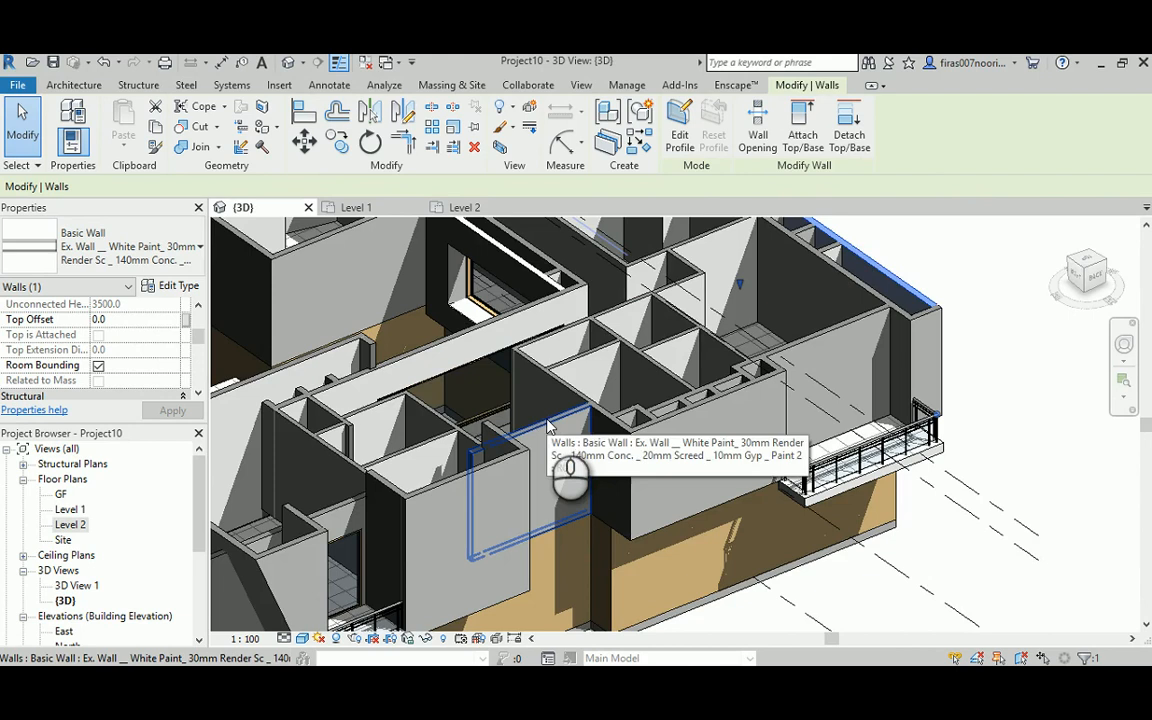
- Inspect the recessed exterior wall between the projecting room blocks and how it meets the adjoining walls in 3D
{"action": "left_click", "coordinate": [505, 450]}
{"action": "scroll", "coordinate": [505, 449], "scroll_direction": "up", "scroll_amount": 2}
{"action": "scroll", "coordinate": [508, 441], "scroll_direction": "up", "scroll_amount": 2}
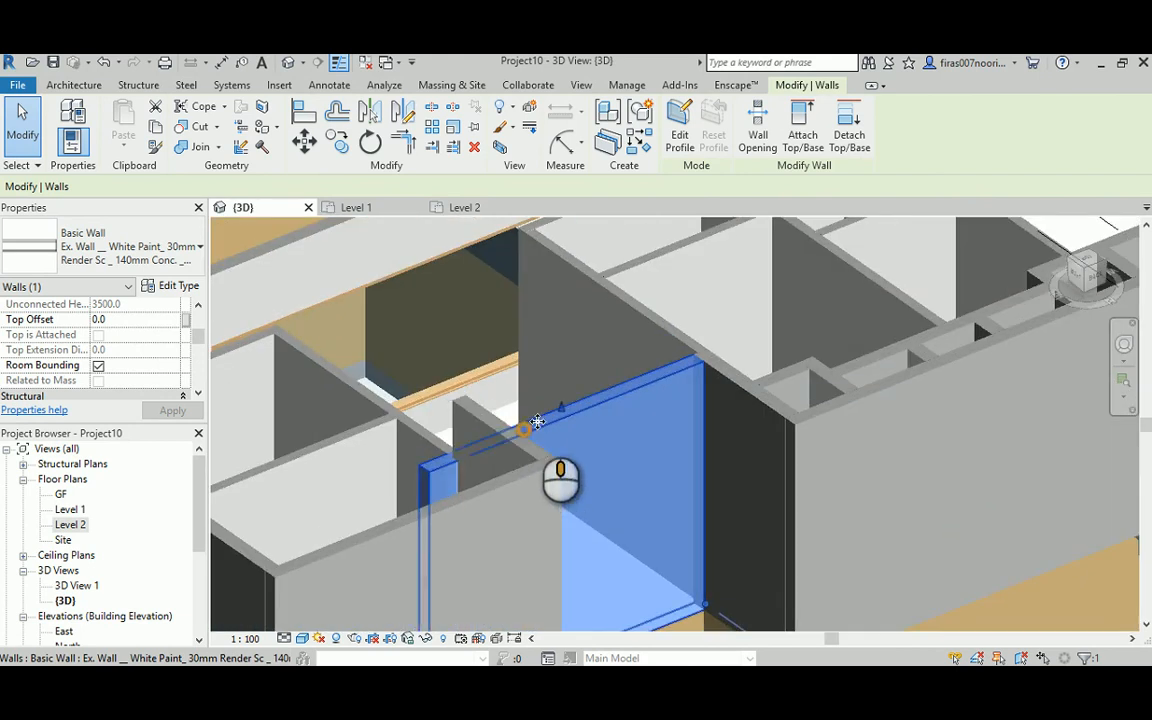
{"action": "middle_click_drag", "start_coordinate": [538, 427], "coordinate": [620, 407]}
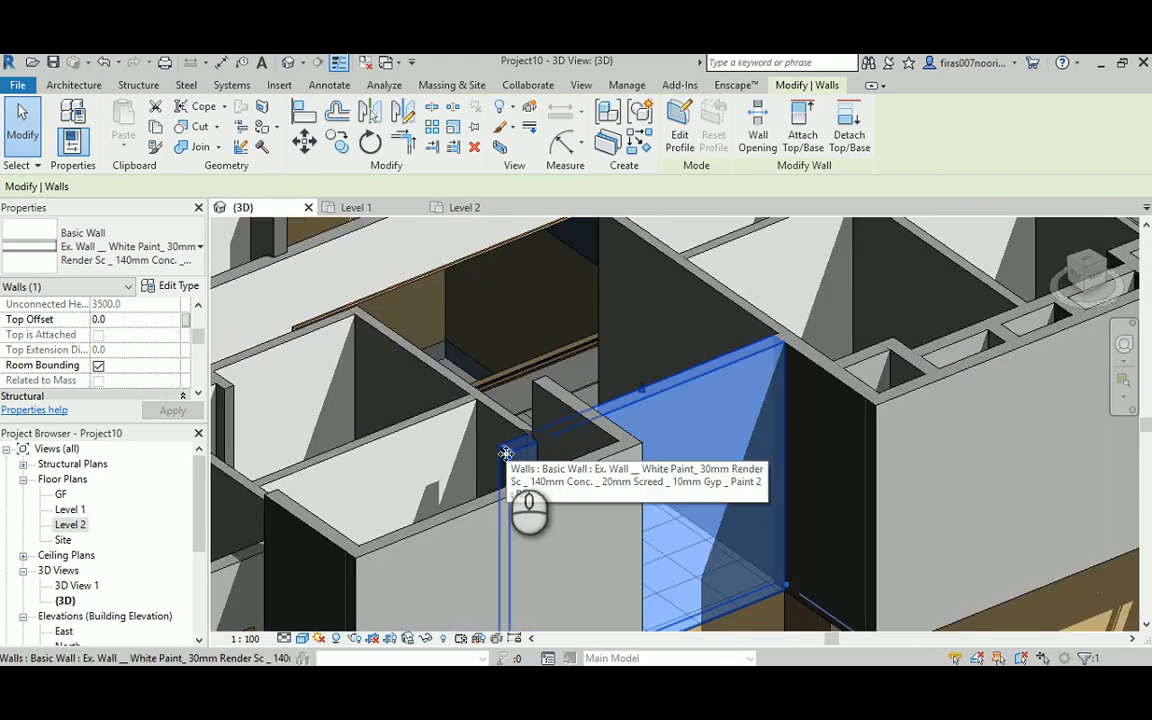
{"action": "scroll", "coordinate": [507, 453], "scroll_direction": "down", "scroll_amount": 3}
{"action": "scroll", "coordinate": [510, 454], "scroll_direction": "up", "scroll_amount": 1}
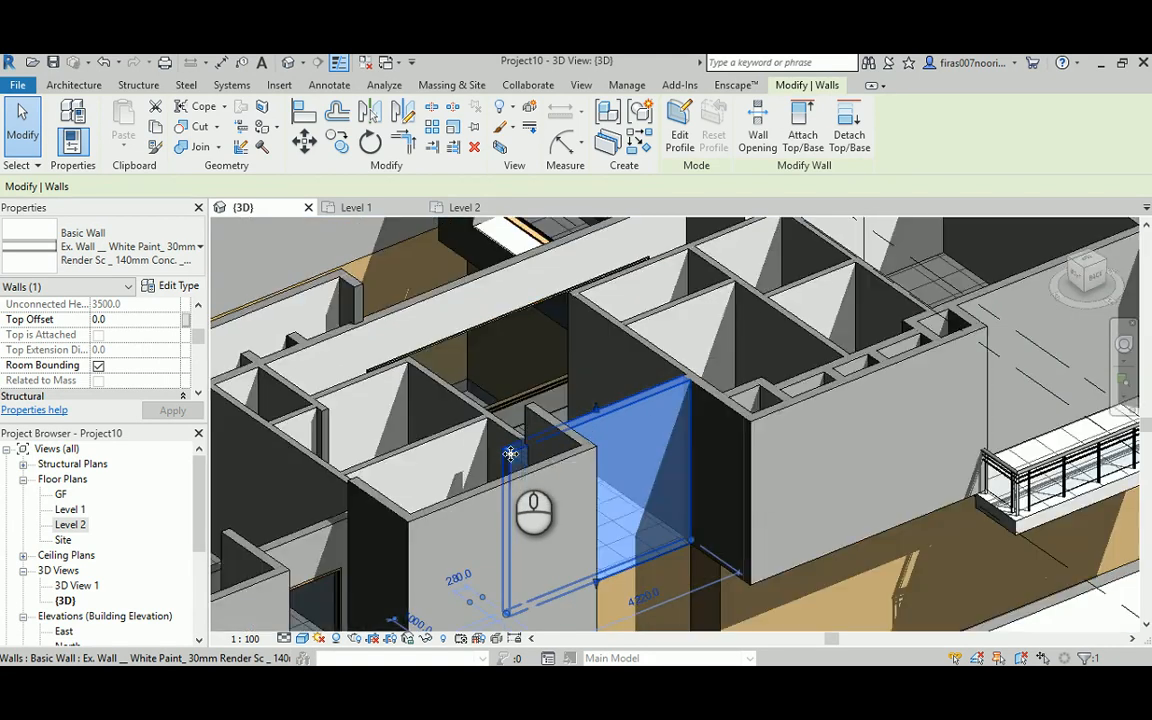
{"action": "scroll", "coordinate": [525, 450], "scroll_direction": "up", "scroll_amount": 2}
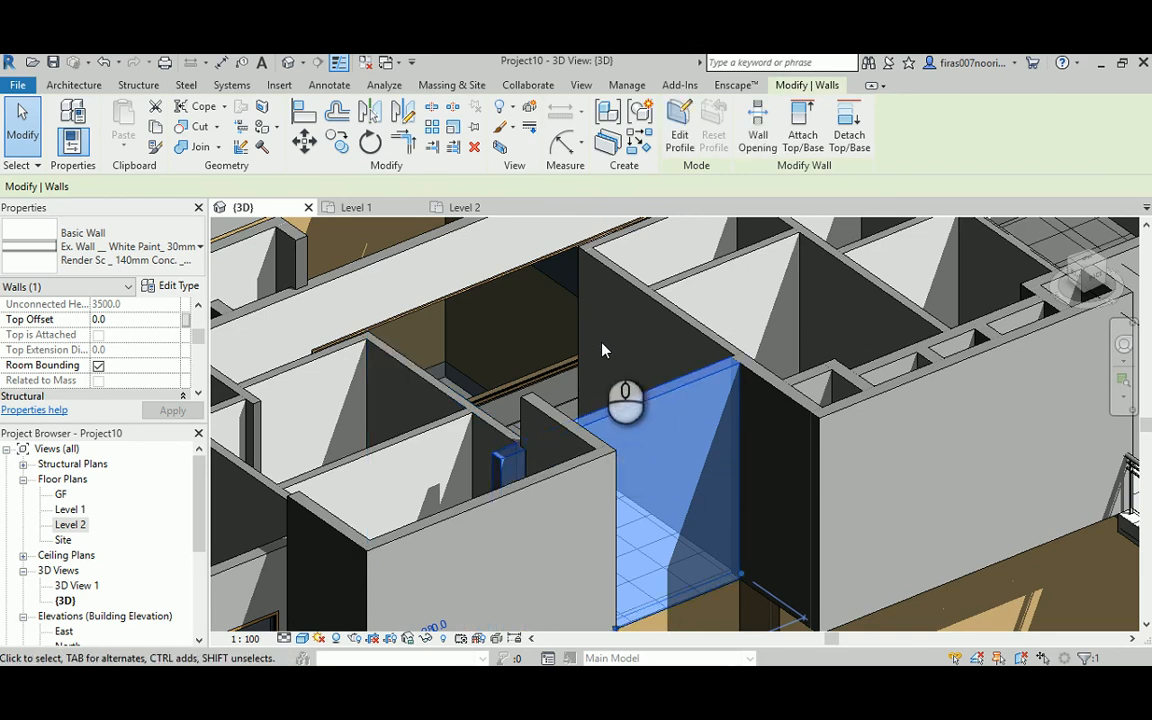
{"action": "scroll", "coordinate": [602, 393], "scroll_direction": "down", "scroll_amount": 2}
{"action": "middle_click_drag", "start_coordinate": [608, 378], "coordinate": [614, 496]}
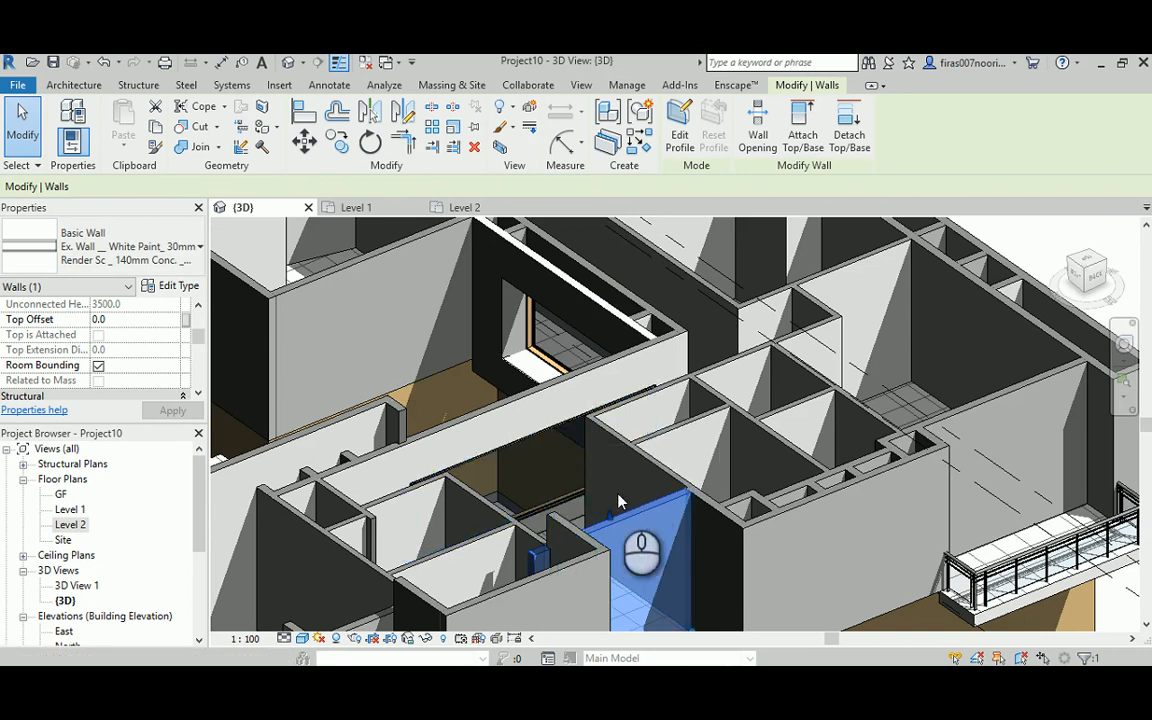
{"action": "scroll", "coordinate": [845, 415], "scroll_direction": "up", "scroll_amount": 4}
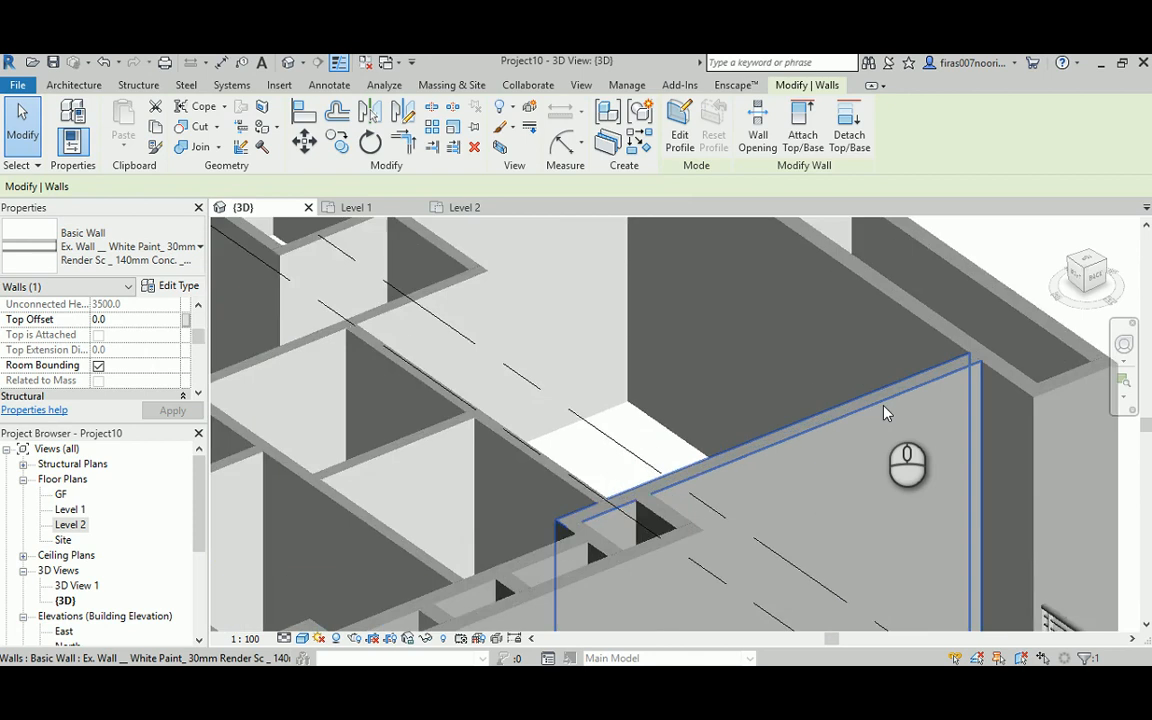
{"action": "scroll", "coordinate": [885, 405], "scroll_direction": "up", "scroll_amount": 3}
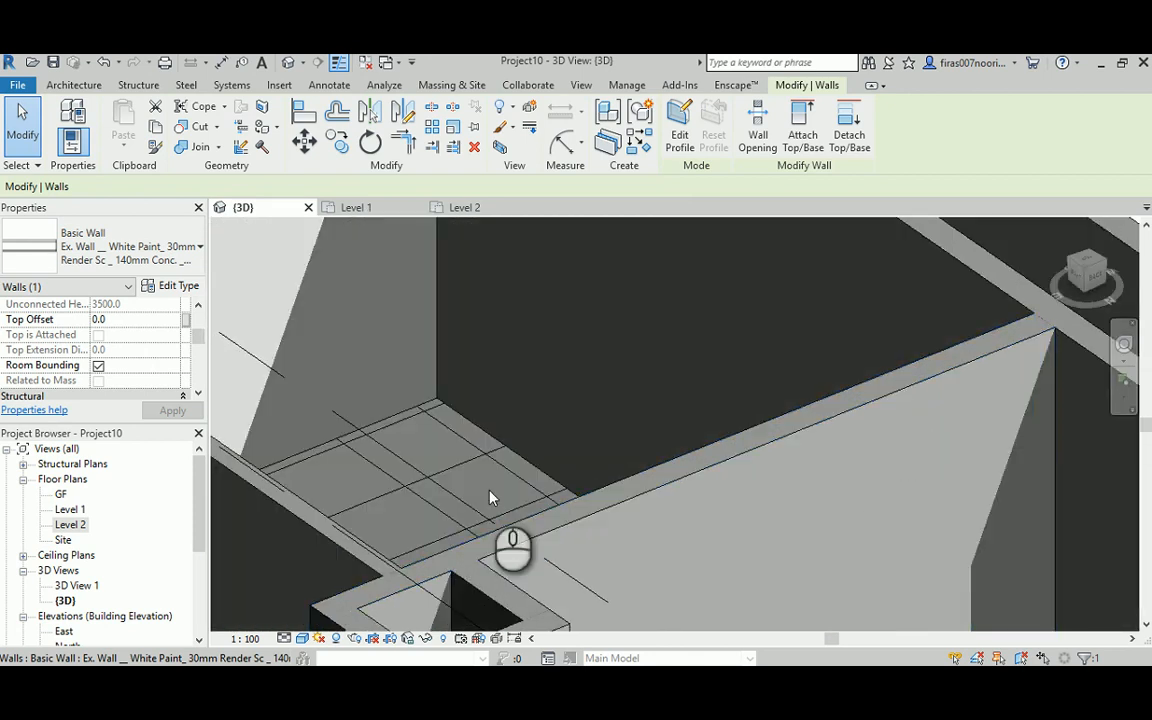
- Open the Level 1 floor plan and inspect the layers of the exterior wall corner beside the balcony
{"action": "double_click", "coordinate": [72, 509]}
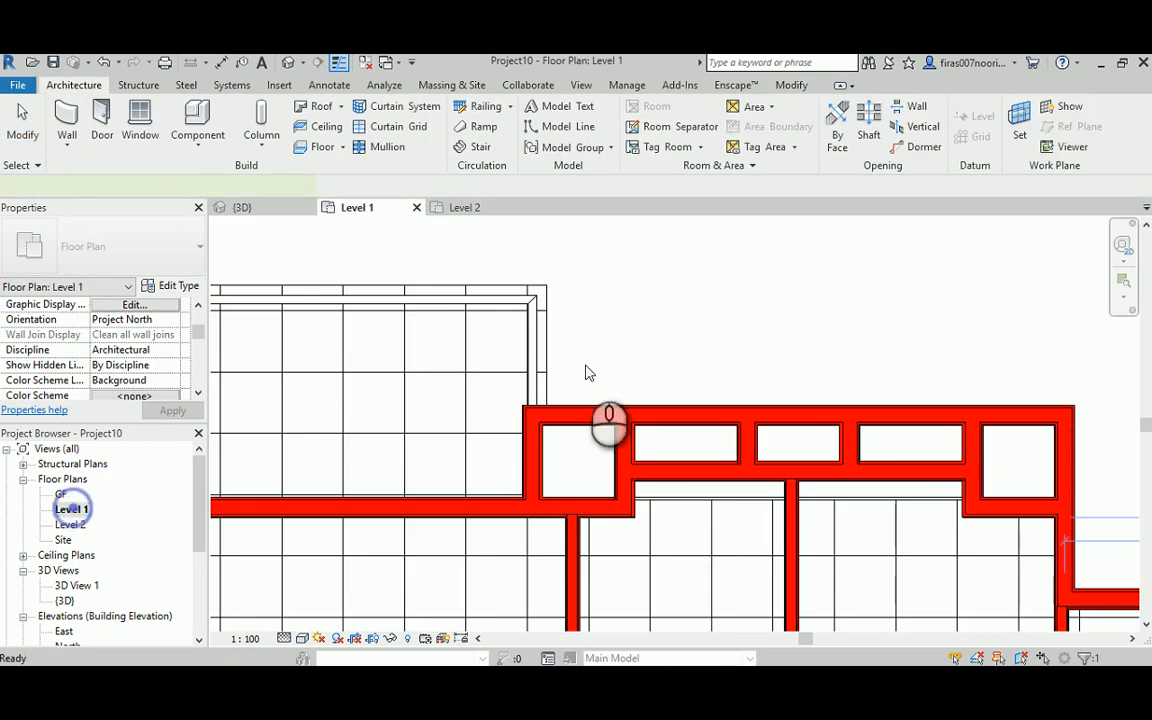
{"action": "left_click", "coordinate": [581, 432]}
{"action": "scroll", "coordinate": [512, 410], "scroll_direction": "up", "scroll_amount": 3}
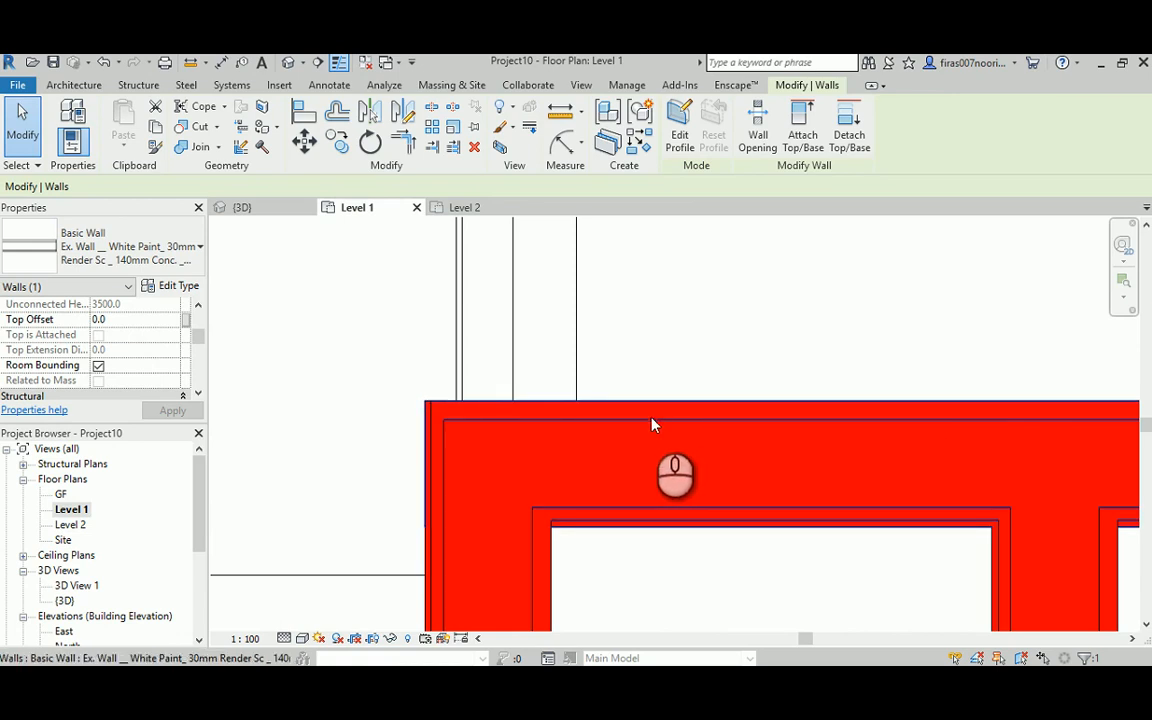
- Open the Level 2 floor plan and compare how the underlay shows the same wall corner and adjoining exterior walls
{"action": "double_click", "coordinate": [72, 525]}
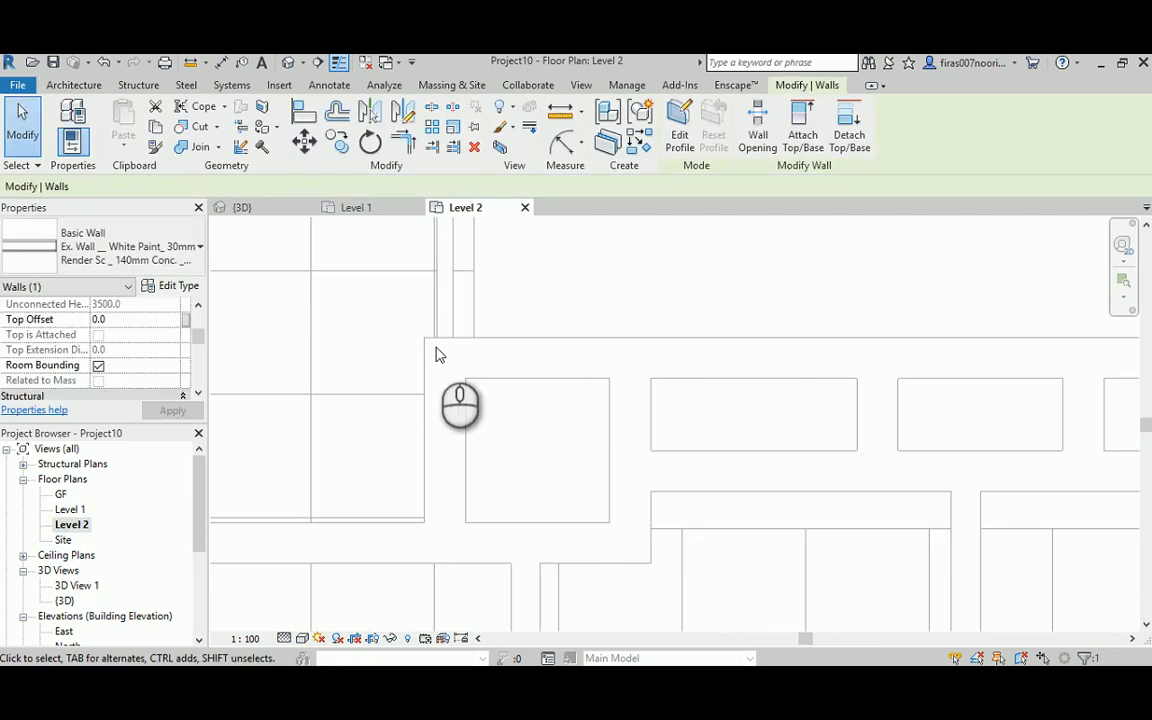
{"action": "scroll", "coordinate": [450, 378], "scroll_direction": "down", "scroll_amount": 4}
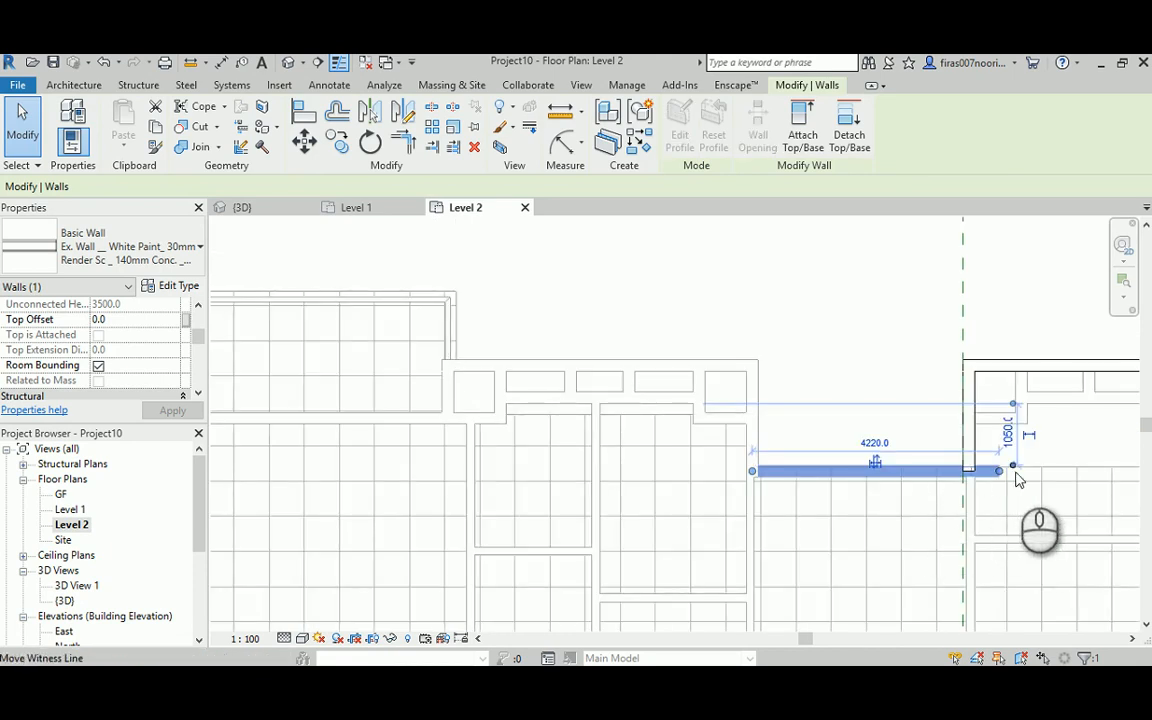
{"action": "middle_click_drag", "start_coordinate": [1018, 478], "coordinate": [905, 463]}
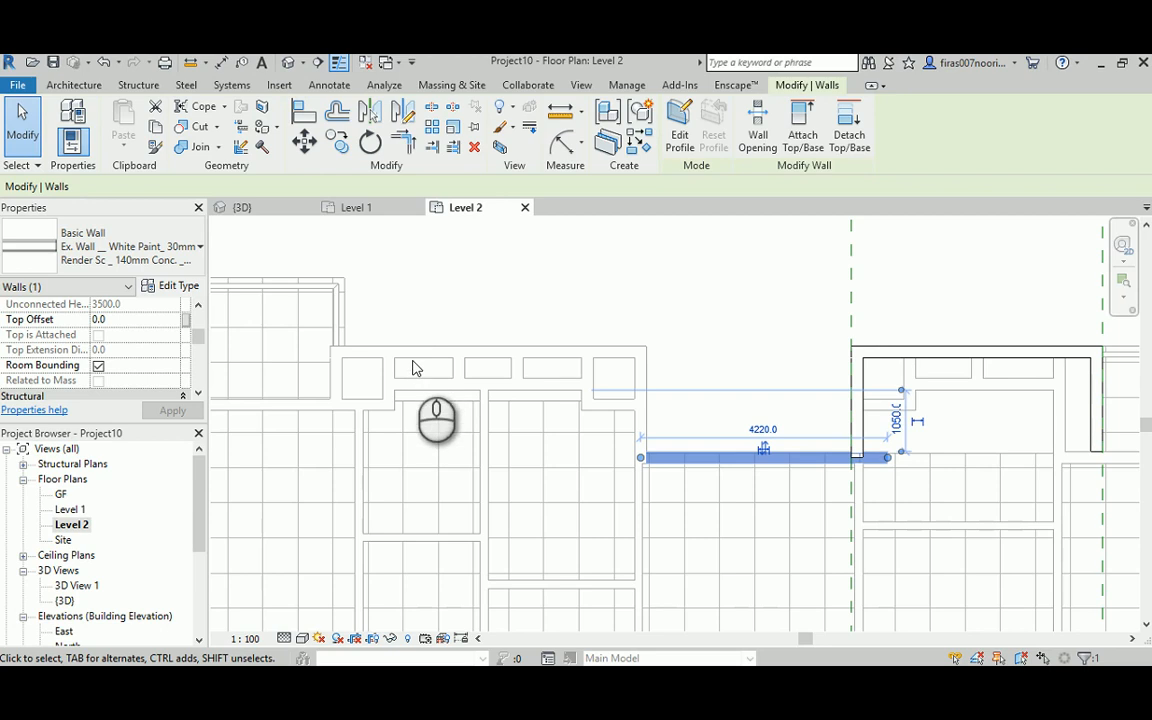
{"action": "middle_click_drag", "start_coordinate": [396, 386], "coordinate": [561, 391]}
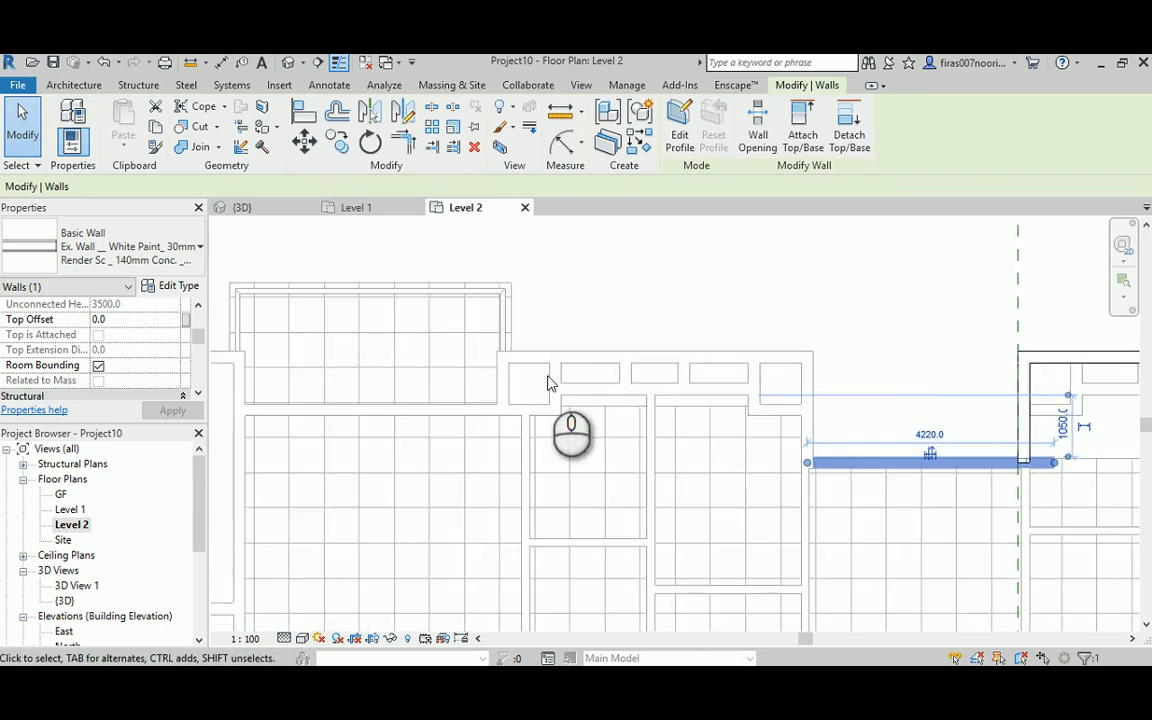
{"action": "scroll", "coordinate": [547, 383], "scroll_direction": "up", "scroll_amount": 3}
{"action": "scroll", "coordinate": [506, 350], "scroll_direction": "up", "scroll_amount": 3}
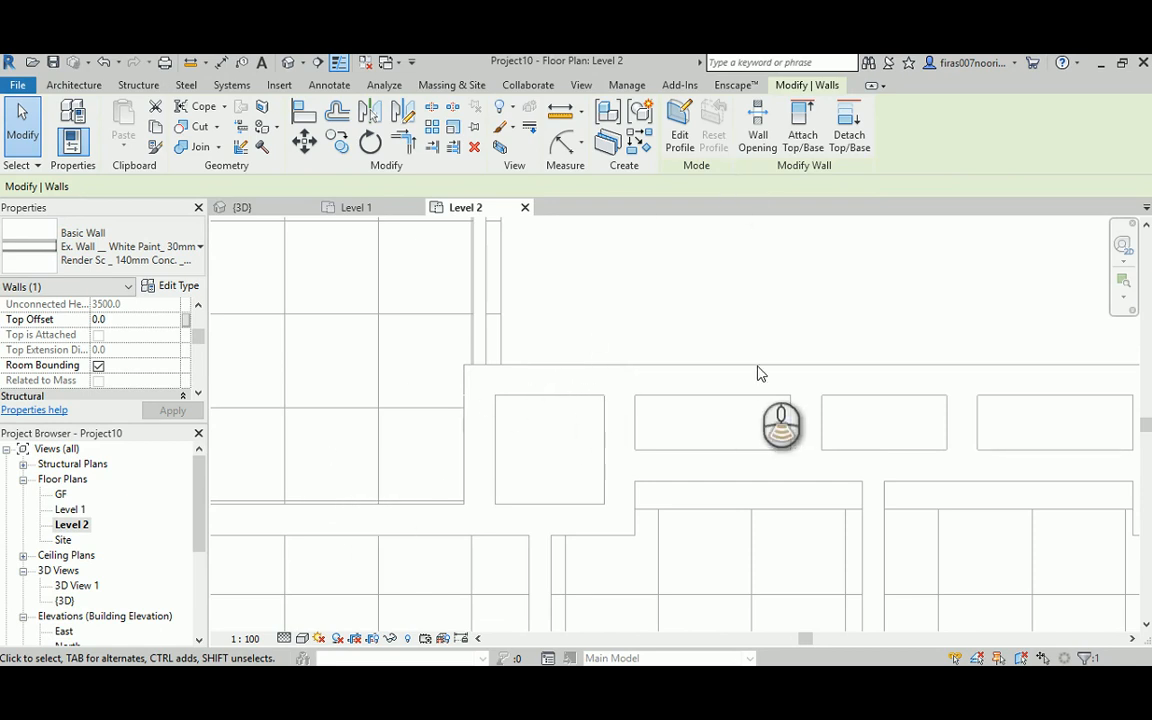
{"action": "scroll", "coordinate": [758, 373], "scroll_direction": "down", "scroll_amount": 2}
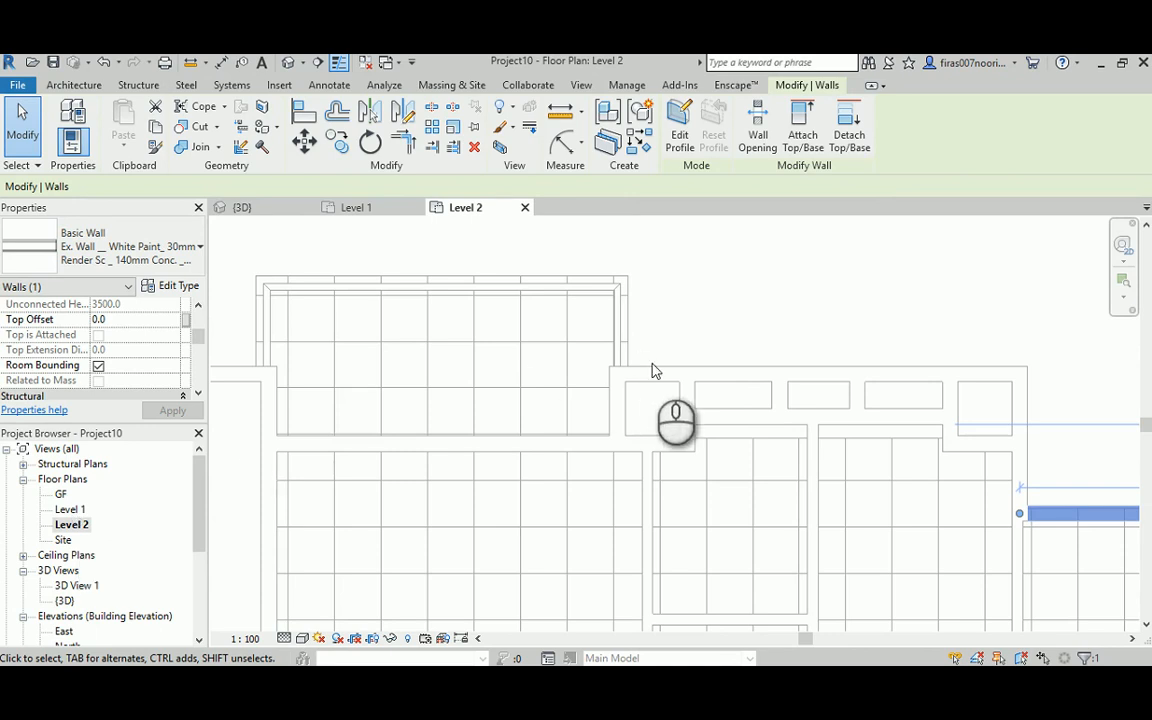
{"action": "scroll", "coordinate": [645, 376], "scroll_direction": "up", "scroll_amount": 2}
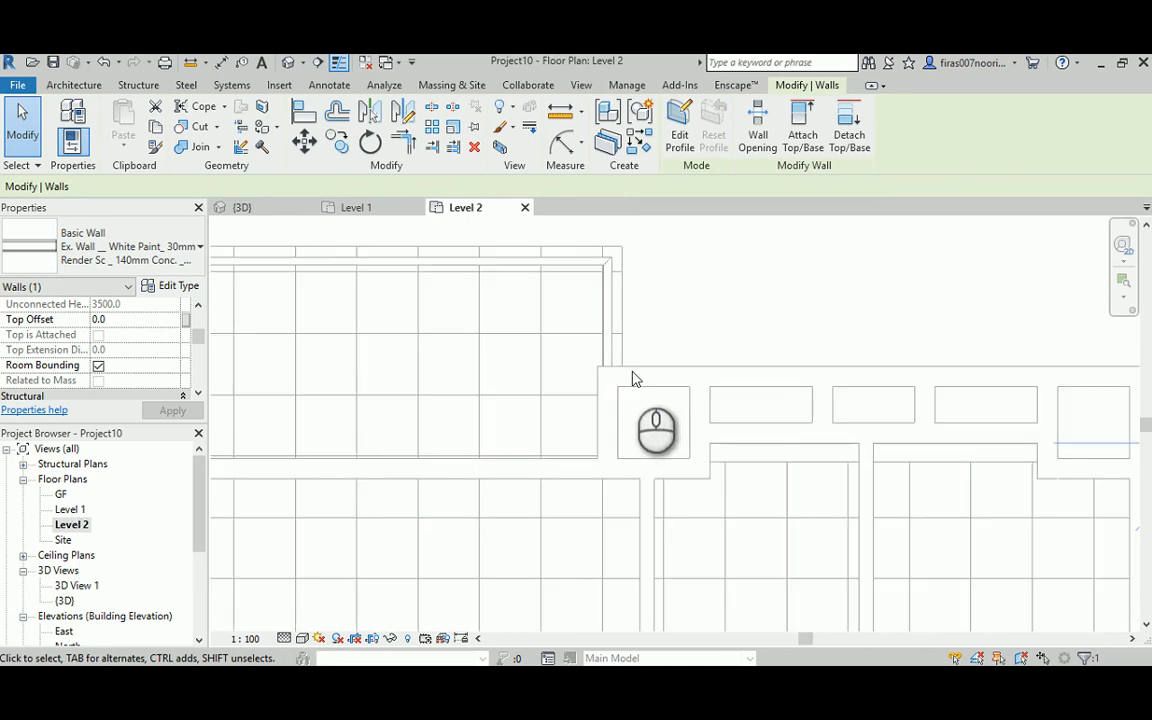
- Start a floor in the Level 1 plan with the type 30mm Tiles _ 20mm Screed _ 200mm Concrete _ 20 Screed _ 30mm Gyp _ Paint
{"action": "double_click", "coordinate": [70, 510]}
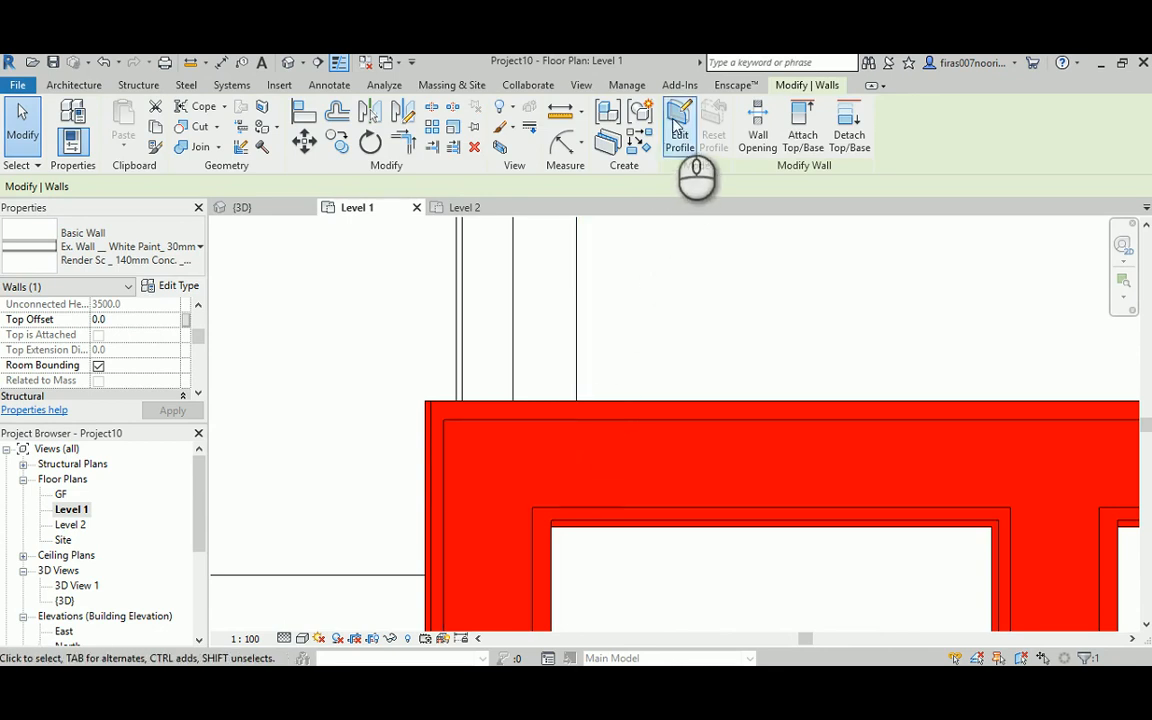
{"action": "left_click", "coordinate": [76, 85]}
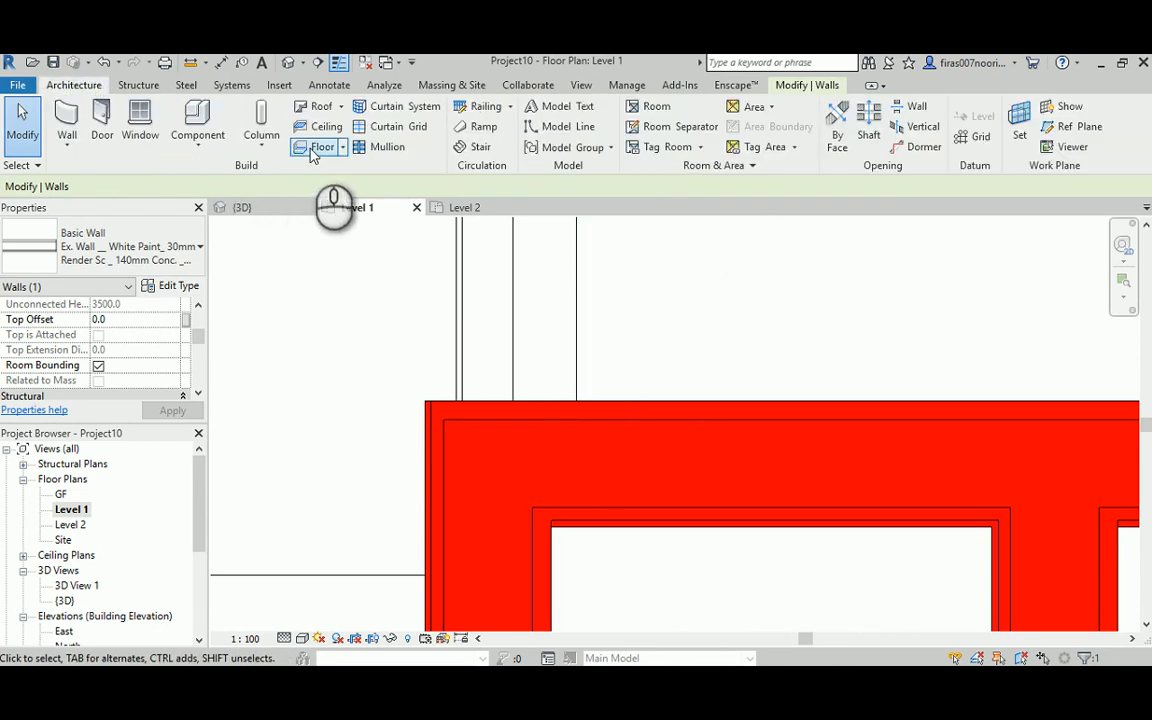
{"action": "left_click", "coordinate": [313, 152]}
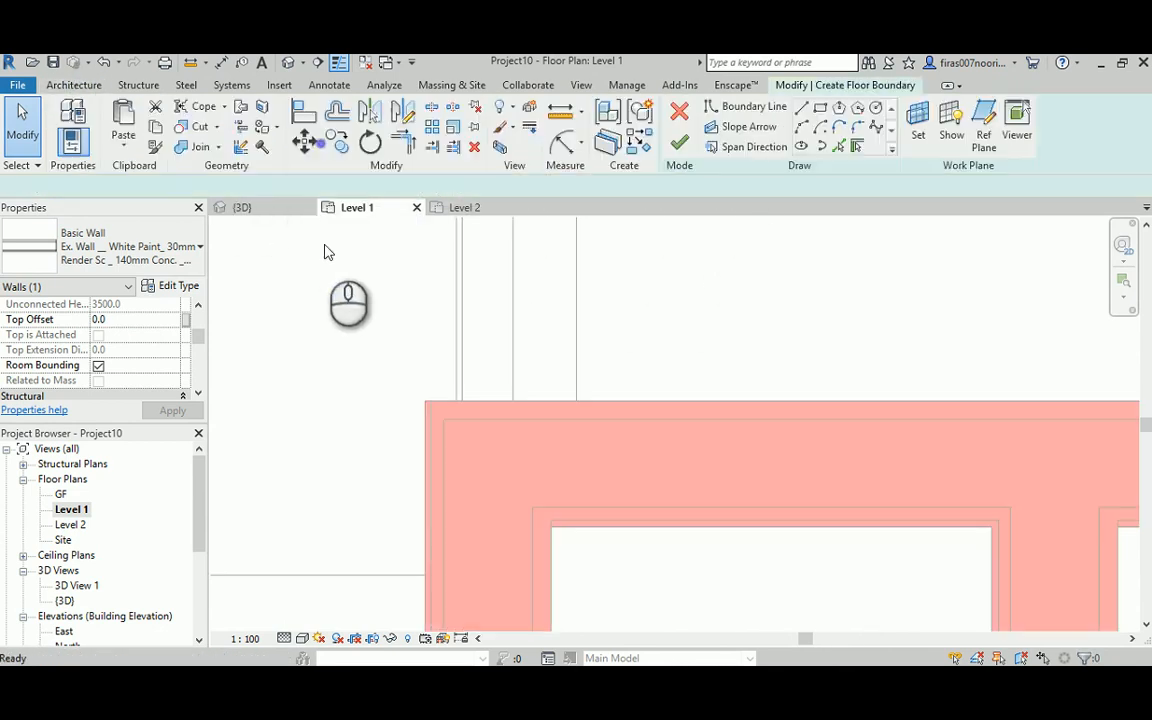
{"action": "left_click", "coordinate": [186, 258]}
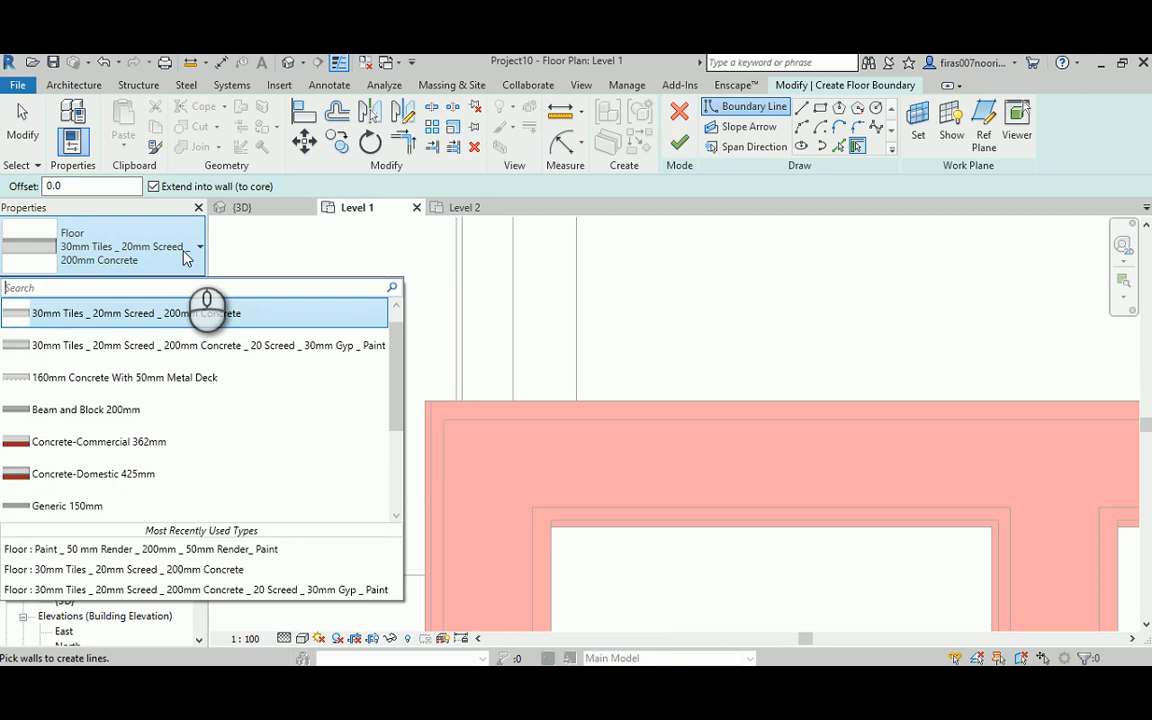
{"action": "left_click", "coordinate": [268, 346]}
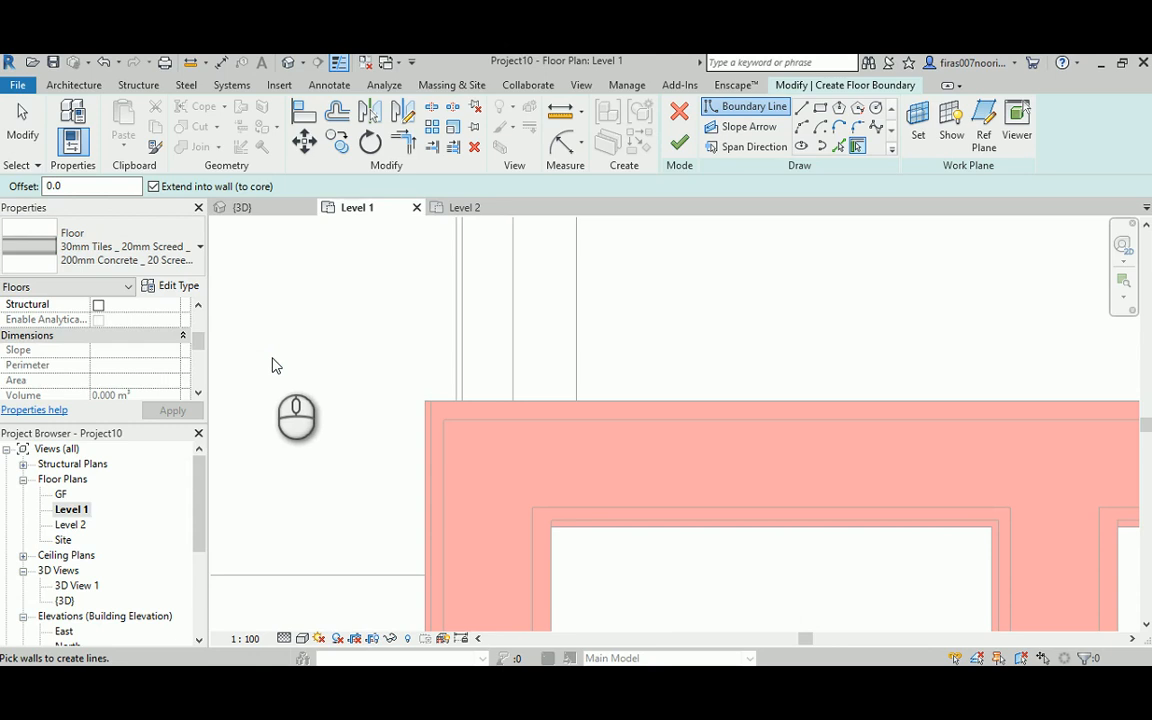
- Set the new floor's level constraint to Level 2 and apply it
{"action": "scroll", "coordinate": [190, 352], "scroll_direction": "up", "scroll_amount": 3}
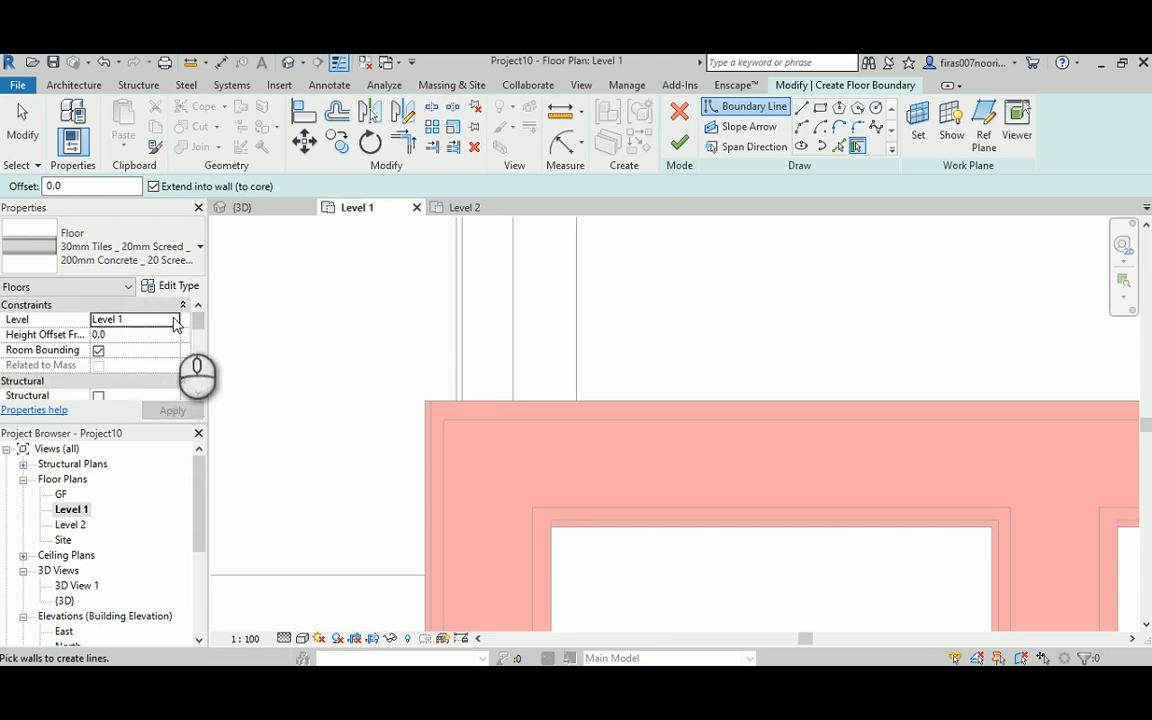
{"action": "left_click", "coordinate": [174, 320]}
{"action": "left_click", "coordinate": [107, 360]}
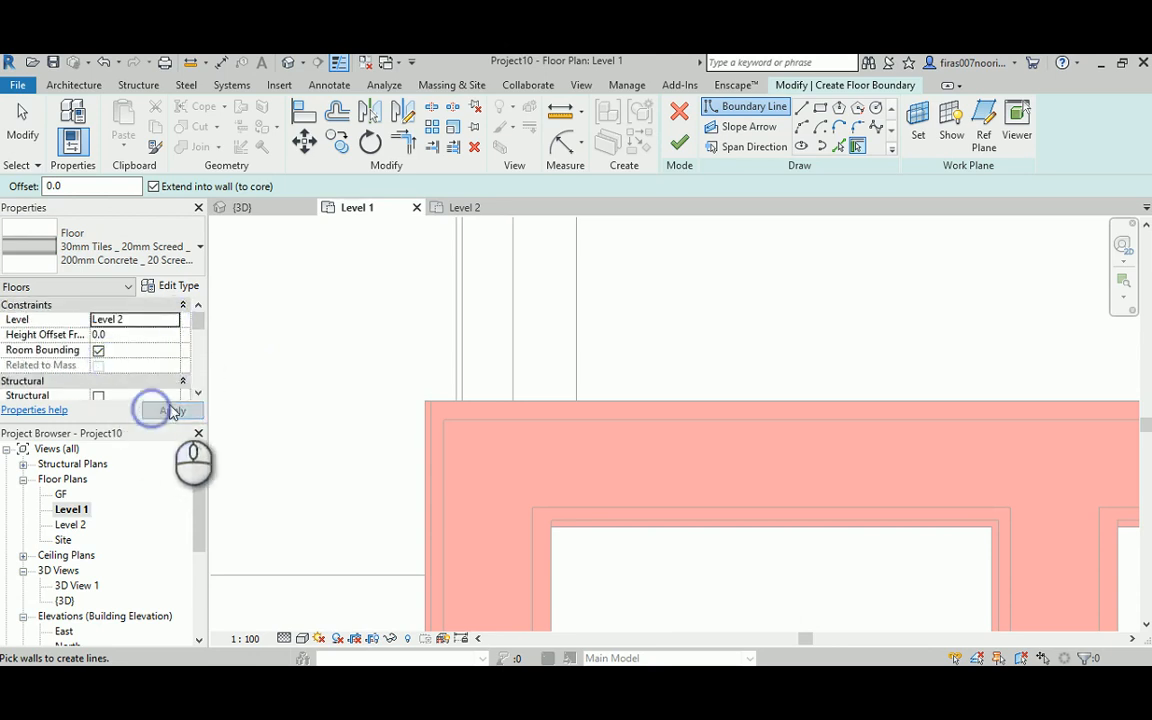
{"action": "left_click", "coordinate": [172, 411]}
- Create the first floor boundary line with Pick Lines along the outer layer line of the exterior wall beside the balcony
{"action": "left_click", "coordinate": [838, 148]}
{"action": "scroll", "coordinate": [725, 375], "scroll_direction": "down", "scroll_amount": 5}
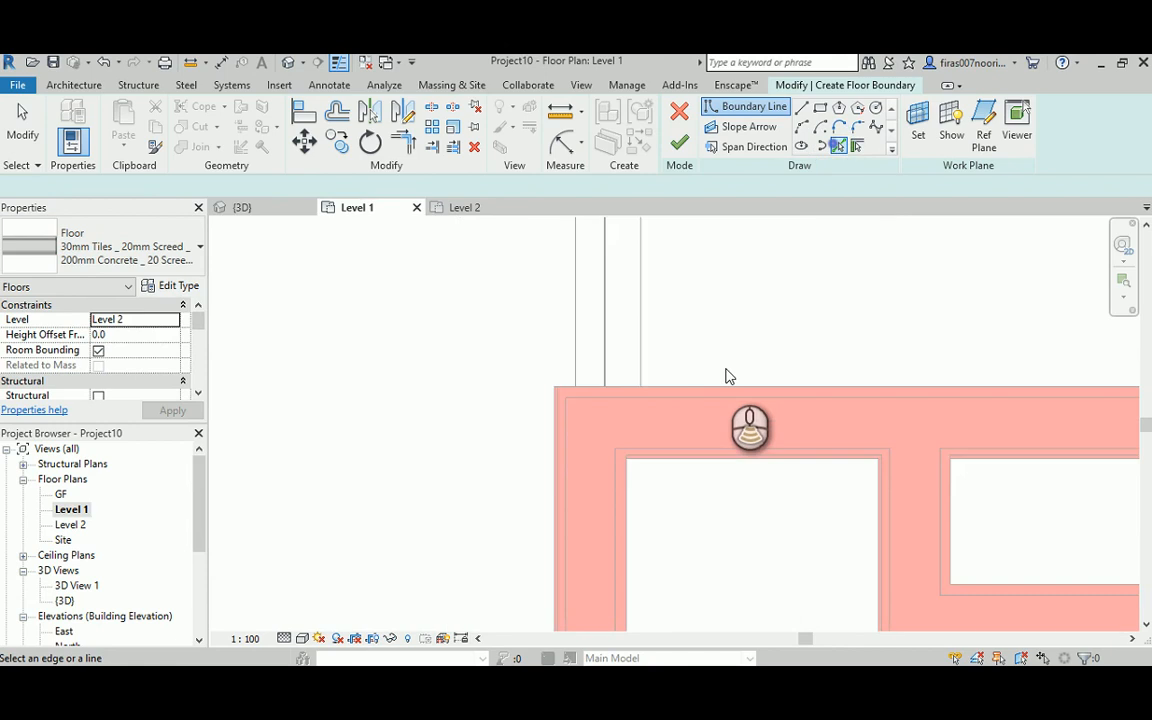
{"action": "scroll", "coordinate": [717, 388], "scroll_direction": "up", "scroll_amount": 4}
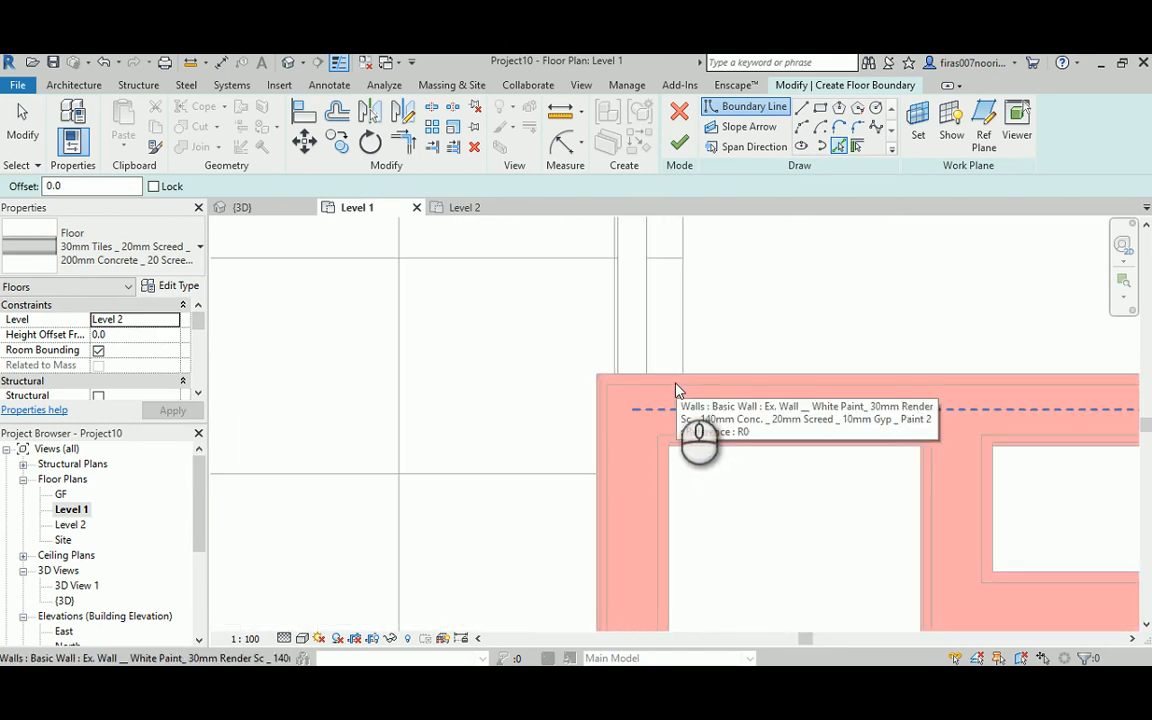
{"action": "key", "text": "Tab"}
{"action": "left_click", "coordinate": [679, 392]}
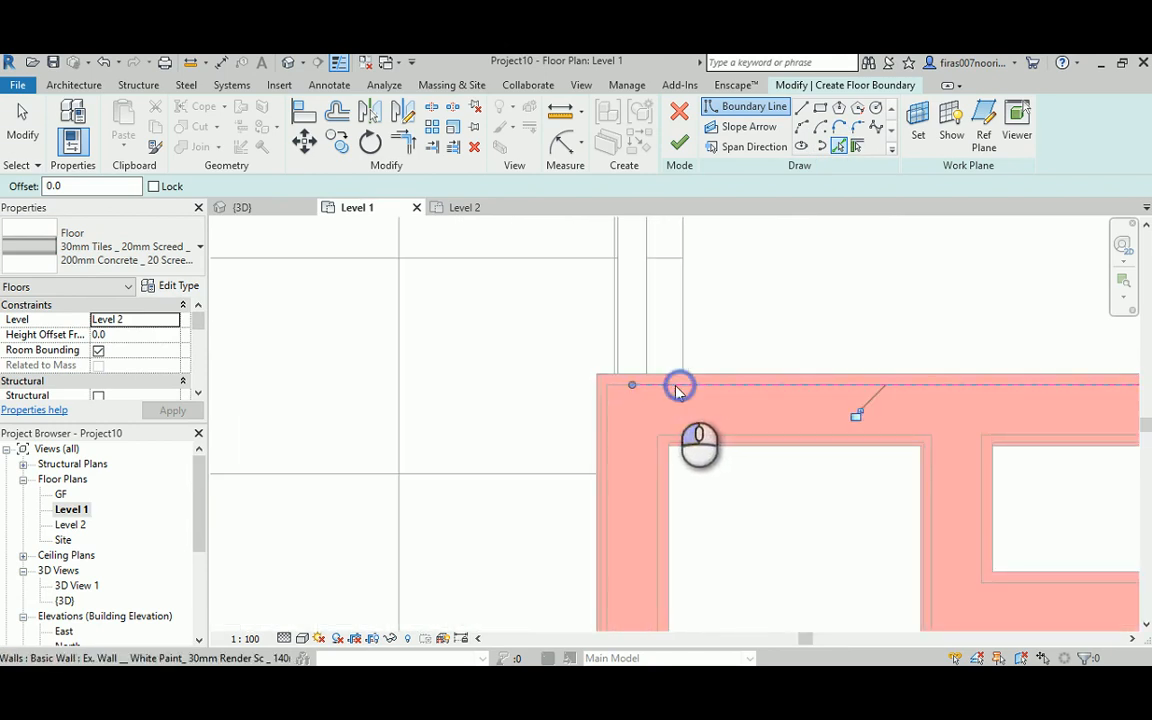
- Add a floor boundary line along the outer layer line of the side wall that returns from the exterior wall's far corner
{"action": "scroll", "coordinate": [378, 370], "scroll_direction": "down", "scroll_amount": 3}
{"action": "middle_click_drag", "start_coordinate": [750, 365], "coordinate": [567, 356]}
{"action": "scroll", "coordinate": [567, 356], "scroll_direction": "up", "scroll_amount": 2}
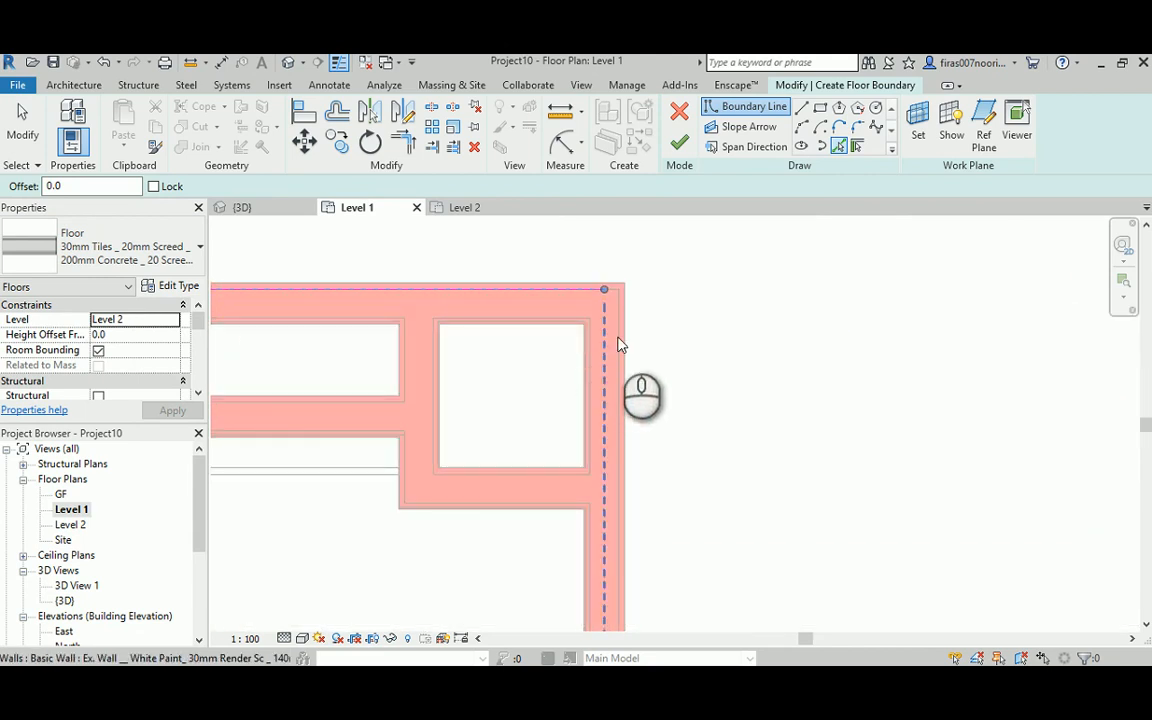
{"action": "key", "text": "Tab"}
{"action": "key", "text": "Tab"}
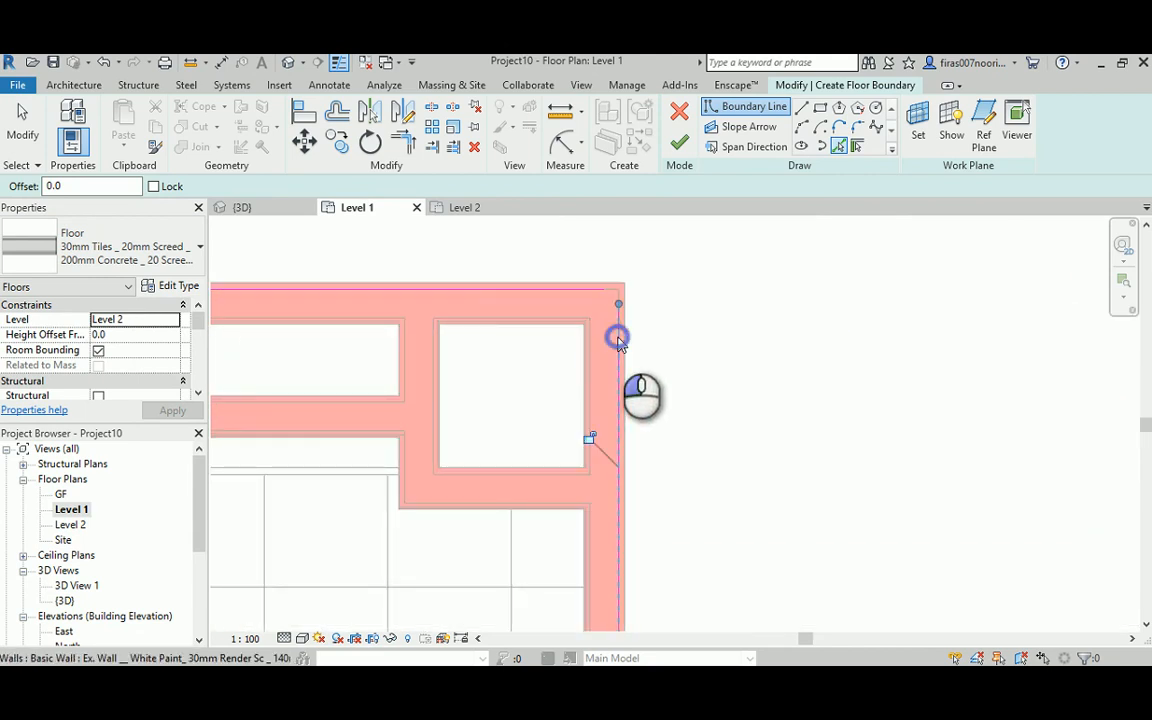
{"action": "scroll", "coordinate": [618, 342], "scroll_direction": "down", "scroll_amount": 3}
{"action": "scroll", "coordinate": [589, 301], "scroll_direction": "up", "scroll_amount": 3}
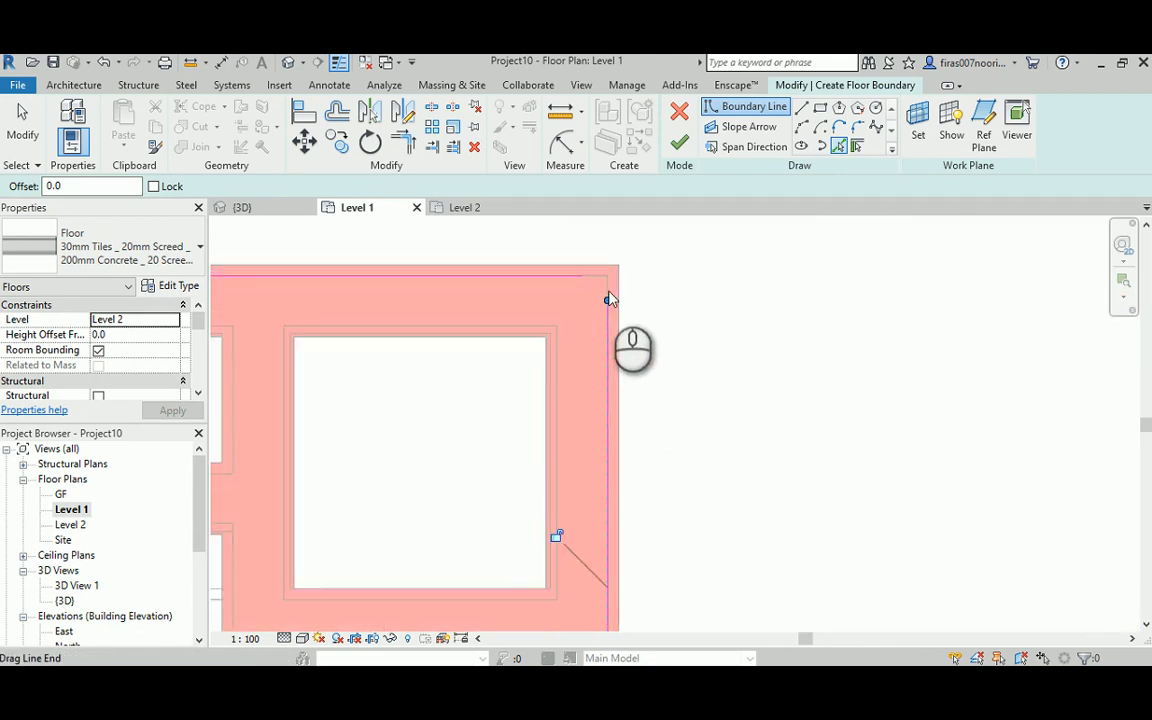
{"action": "scroll", "coordinate": [609, 300], "scroll_direction": "down", "scroll_amount": 3}
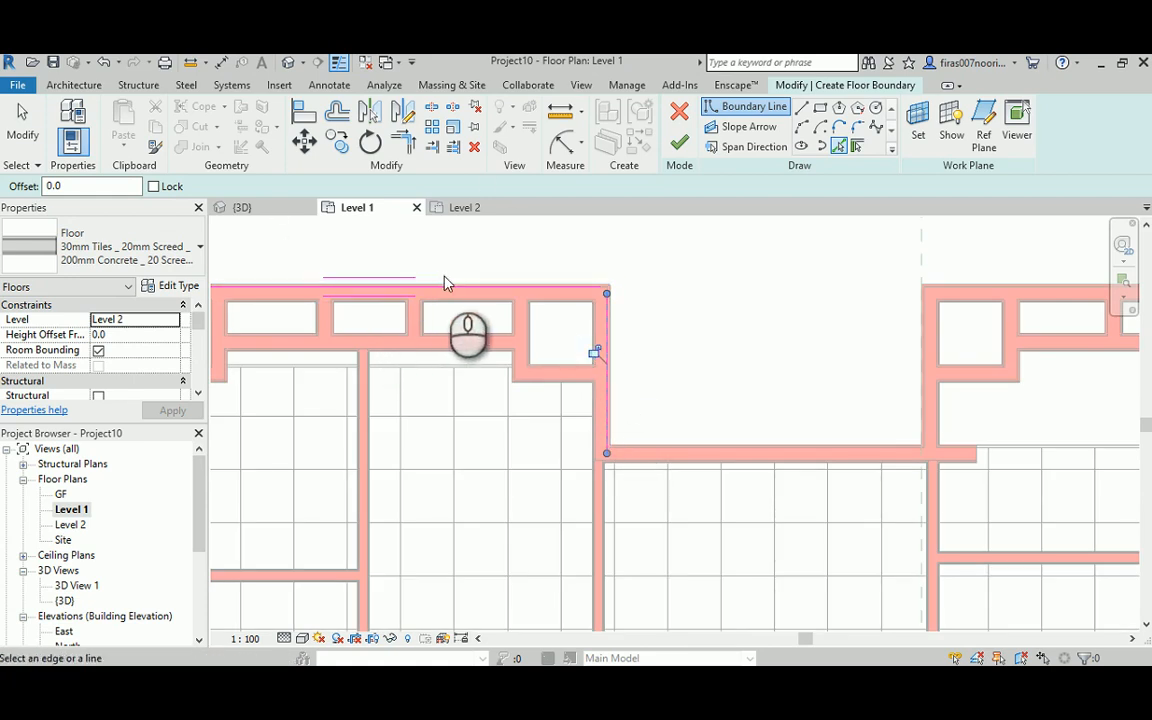
- Add a floor boundary line along the outer layer line of the recessed wall between the two projecting wall blocks
{"action": "scroll", "coordinate": [601, 314], "scroll_direction": "up", "scroll_amount": 5}
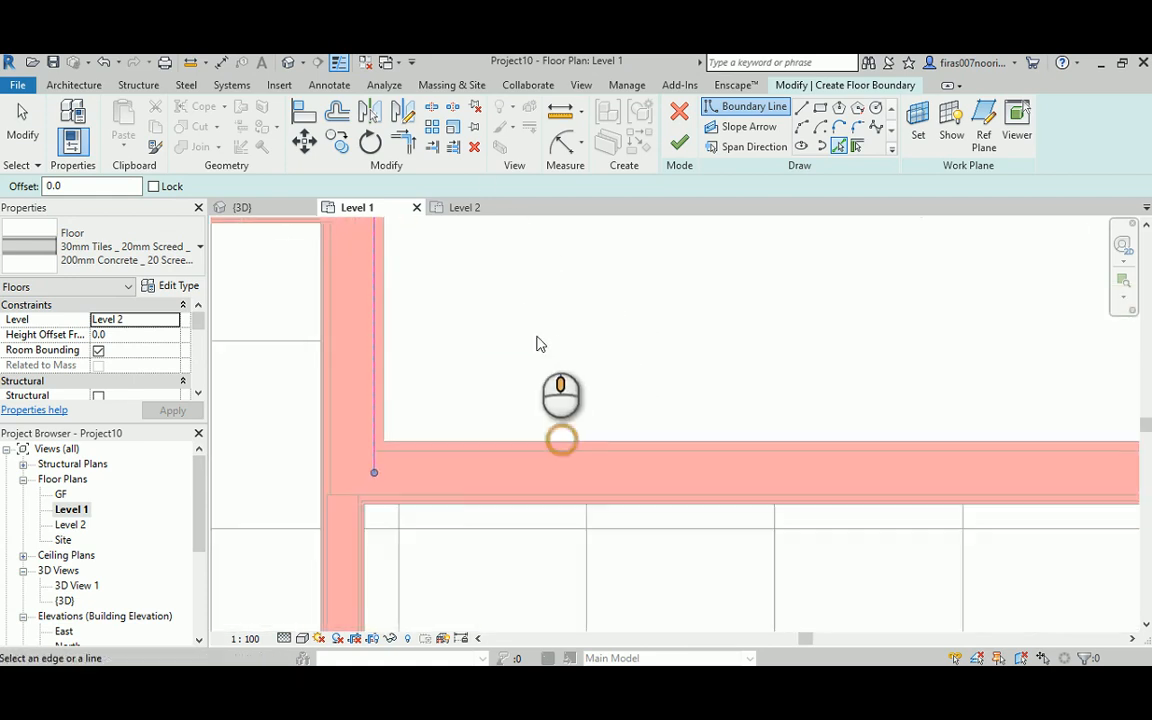
{"action": "left_click", "coordinate": [406, 453]}
{"action": "scroll", "coordinate": [400, 453], "scroll_direction": "up", "scroll_amount": 2}
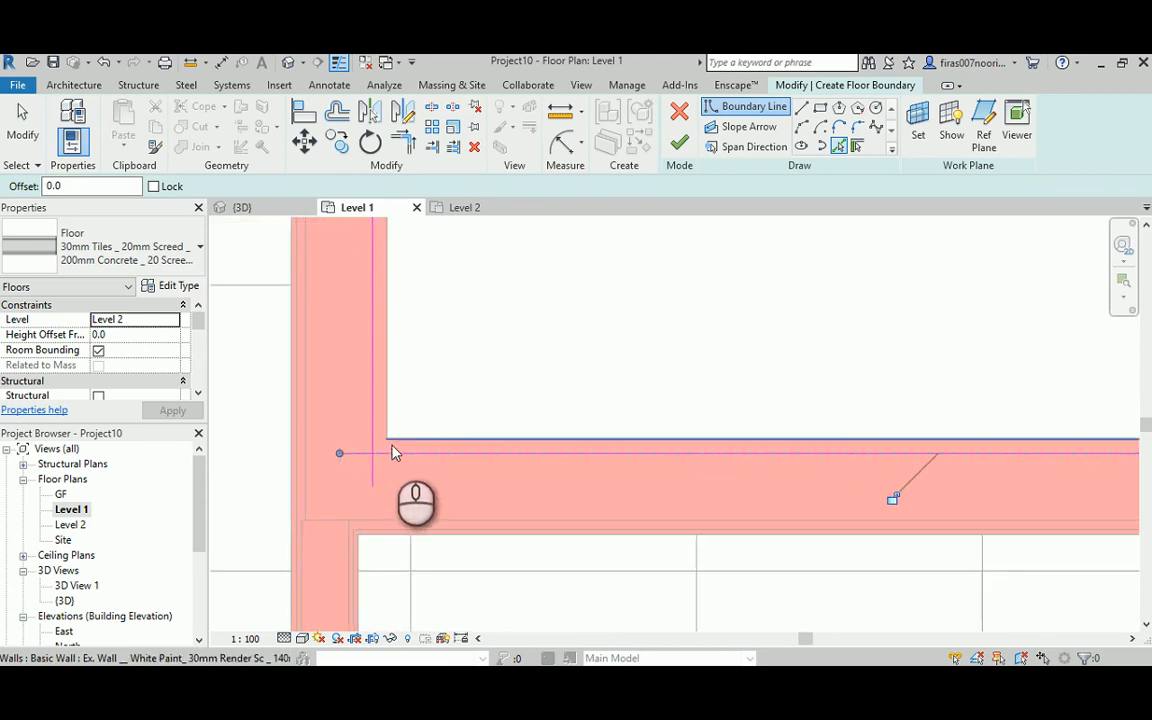
{"action": "scroll", "coordinate": [395, 445], "scroll_direction": "down", "scroll_amount": 3}
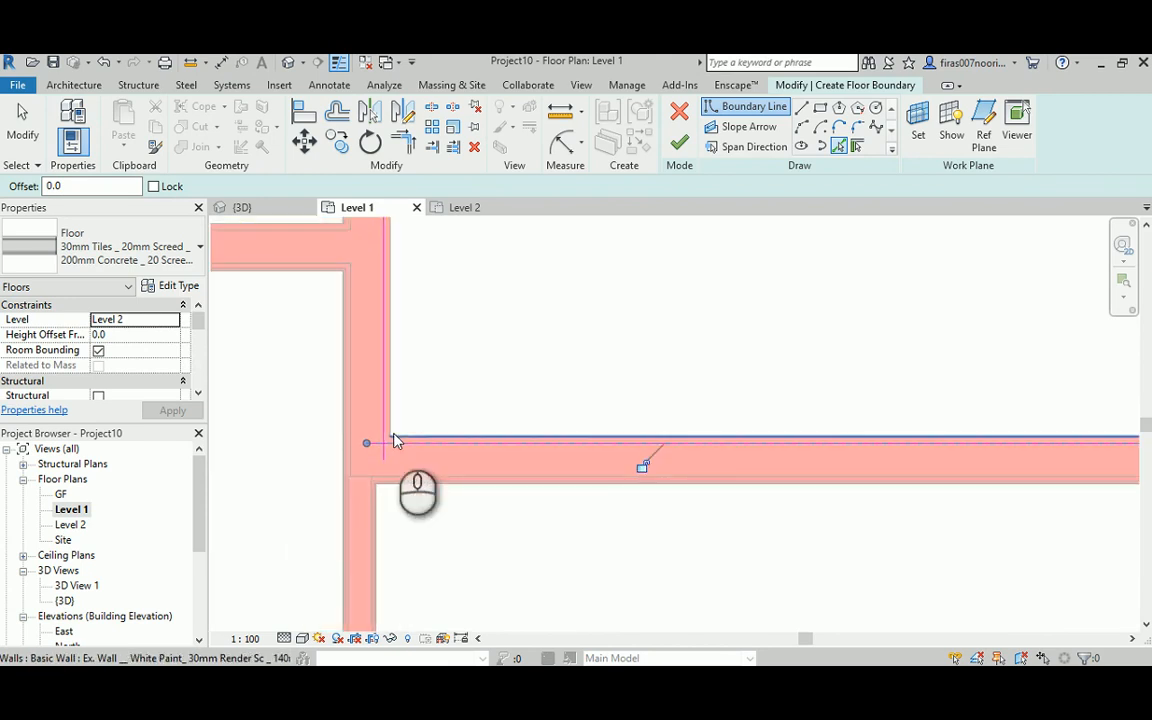
{"action": "scroll", "coordinate": [792, 399], "scroll_direction": "up", "scroll_amount": 2}
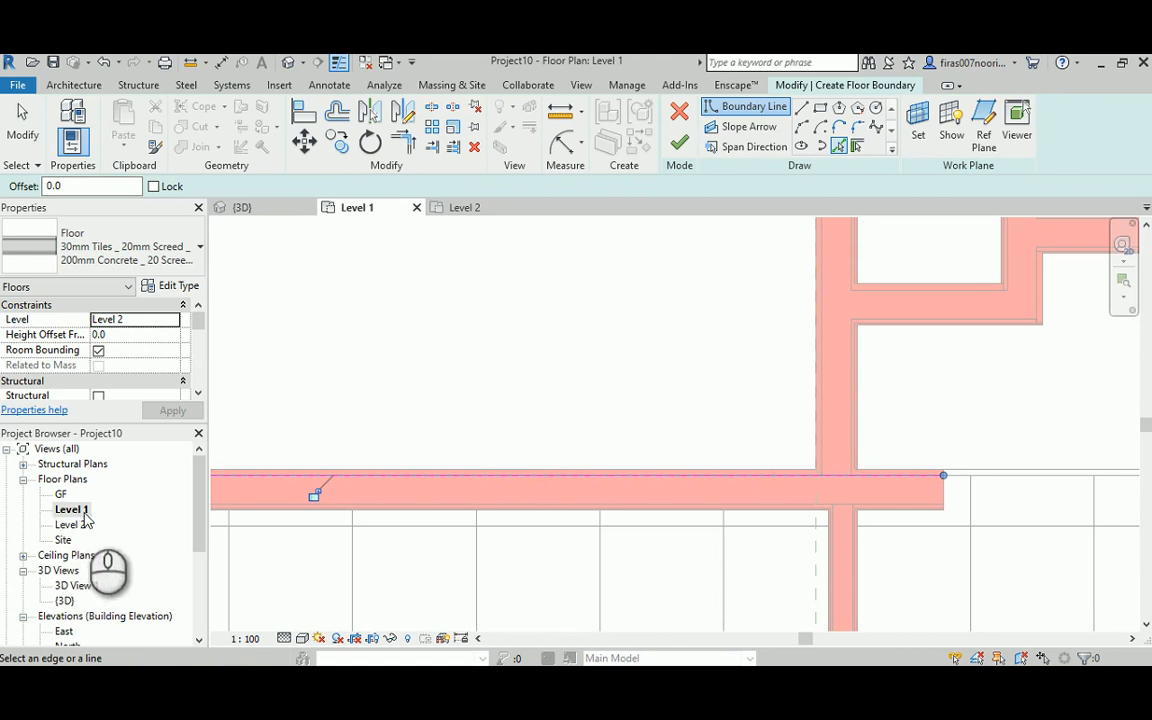
- Add boundary lines along the outer layer lines of the second projecting block's side wall, front wall and balcony-side wall
{"action": "middle_click_drag", "start_coordinate": [790, 353], "coordinate": [505, 405]}
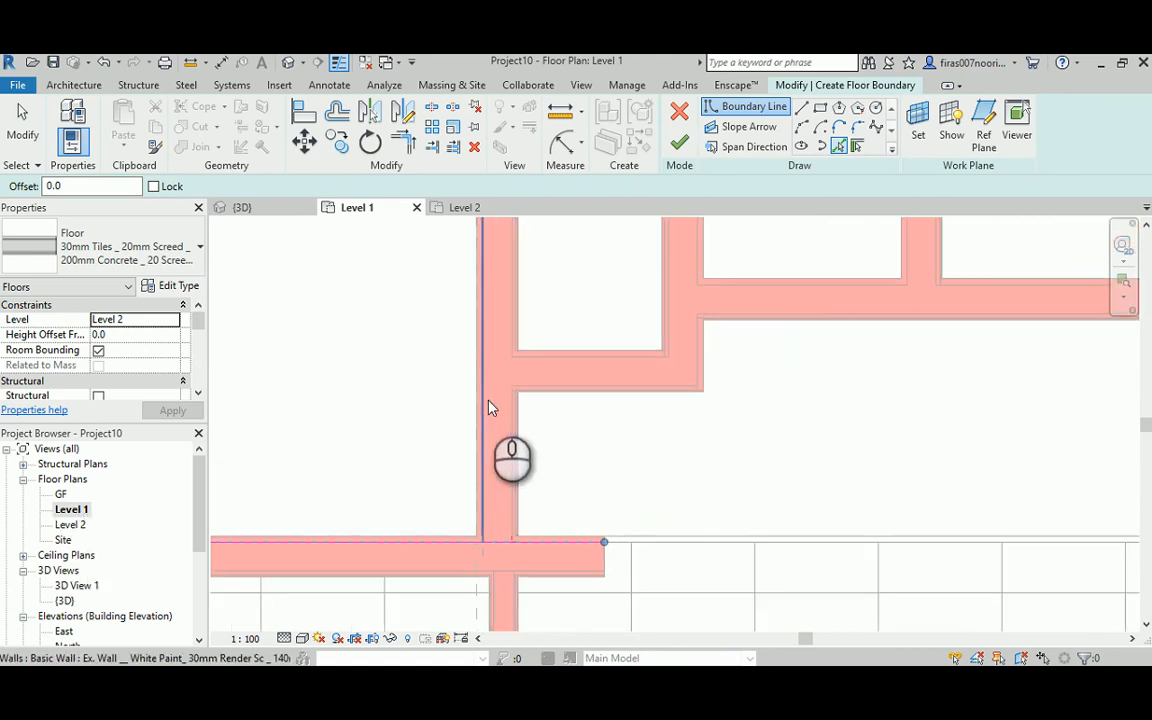
{"action": "left_click", "coordinate": [489, 404]}
{"action": "scroll", "coordinate": [512, 347], "scroll_direction": "down", "scroll_amount": 3}
{"action": "scroll", "coordinate": [548, 406], "scroll_direction": "up", "scroll_amount": 3}
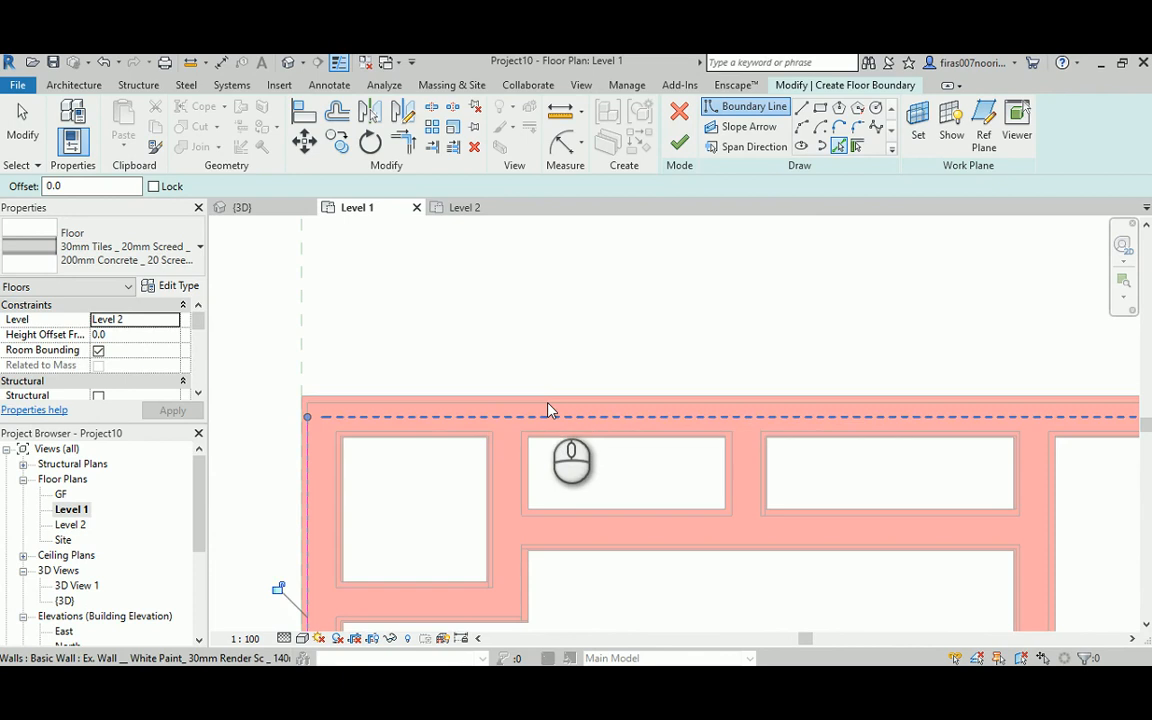
{"action": "left_click", "coordinate": [550, 408]}
{"action": "middle_click_drag", "start_coordinate": [584, 411], "coordinate": [345, 368]}
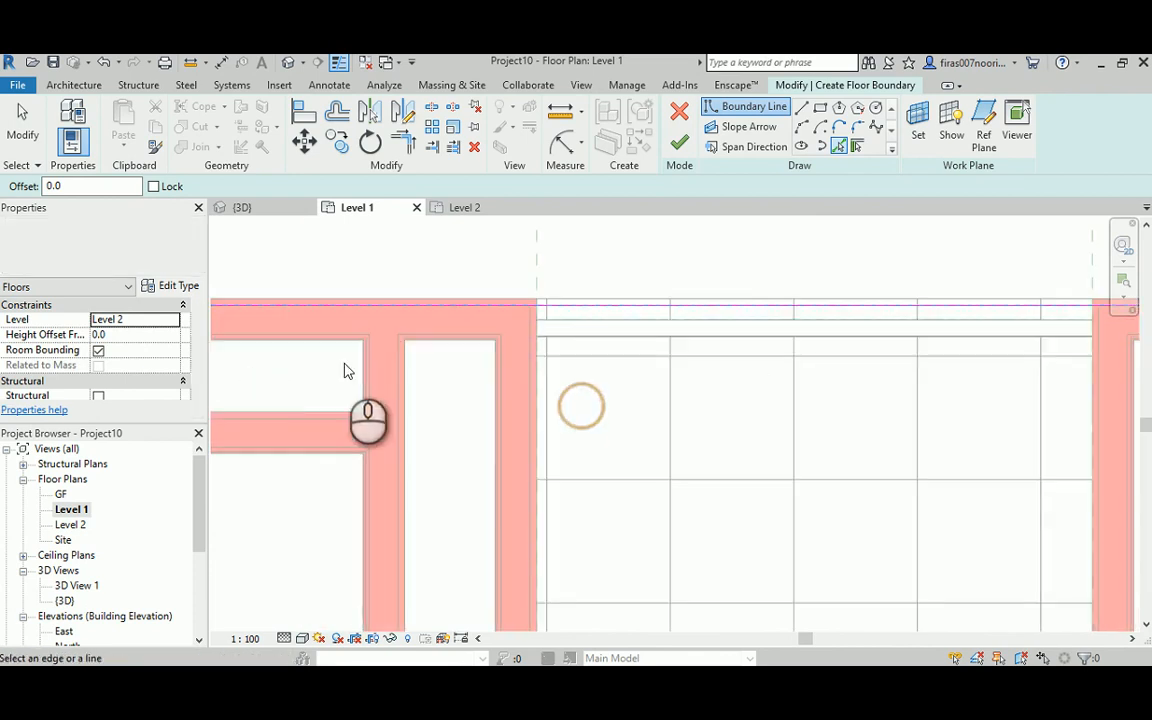
{"action": "left_click", "coordinate": [531, 362]}
- Add a boundary line along the sliding-door wall's centre line and move it onto the wall's outer layer line
{"action": "middle_click_drag", "start_coordinate": [555, 470], "coordinate": [436, 412]}
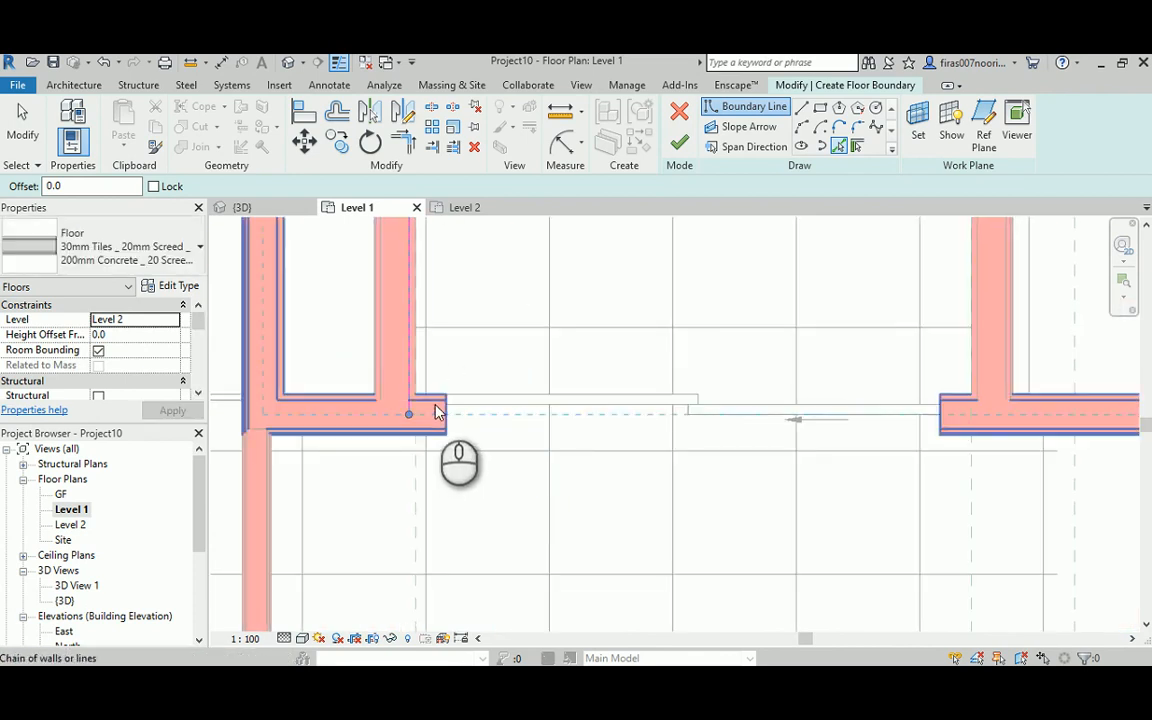
{"action": "left_click", "coordinate": [435, 411]}
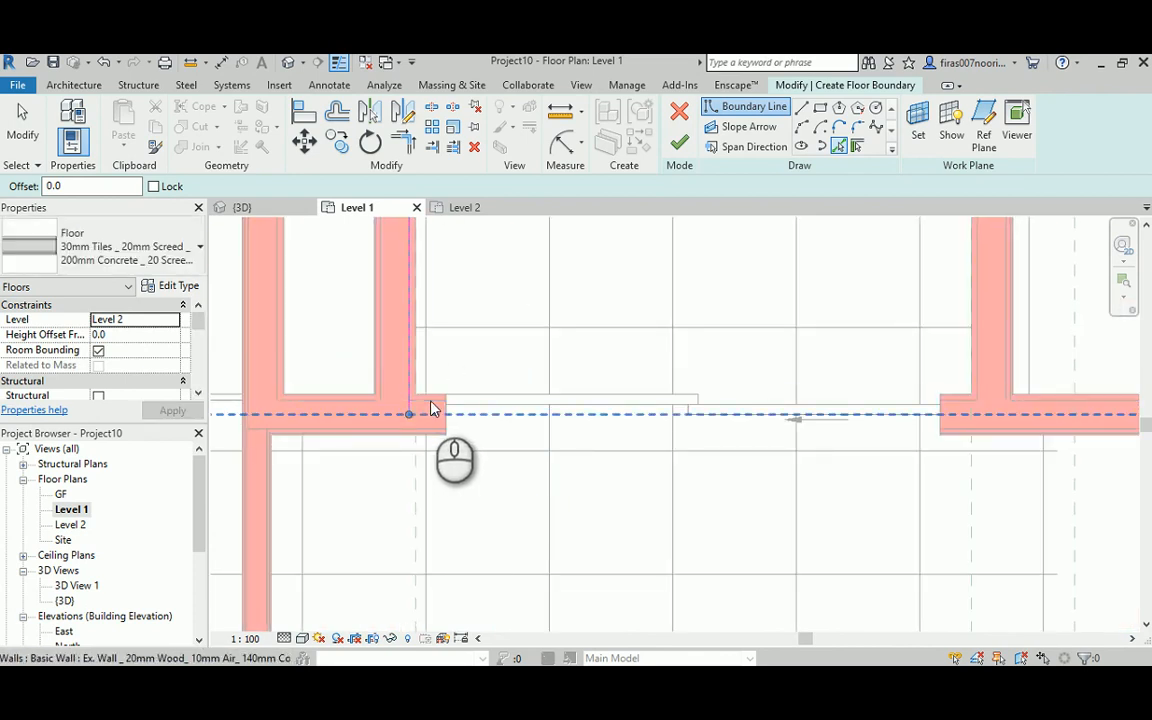
{"action": "scroll", "coordinate": [435, 408], "scroll_direction": "up", "scroll_amount": 3}
{"action": "key", "text": "Tab"}
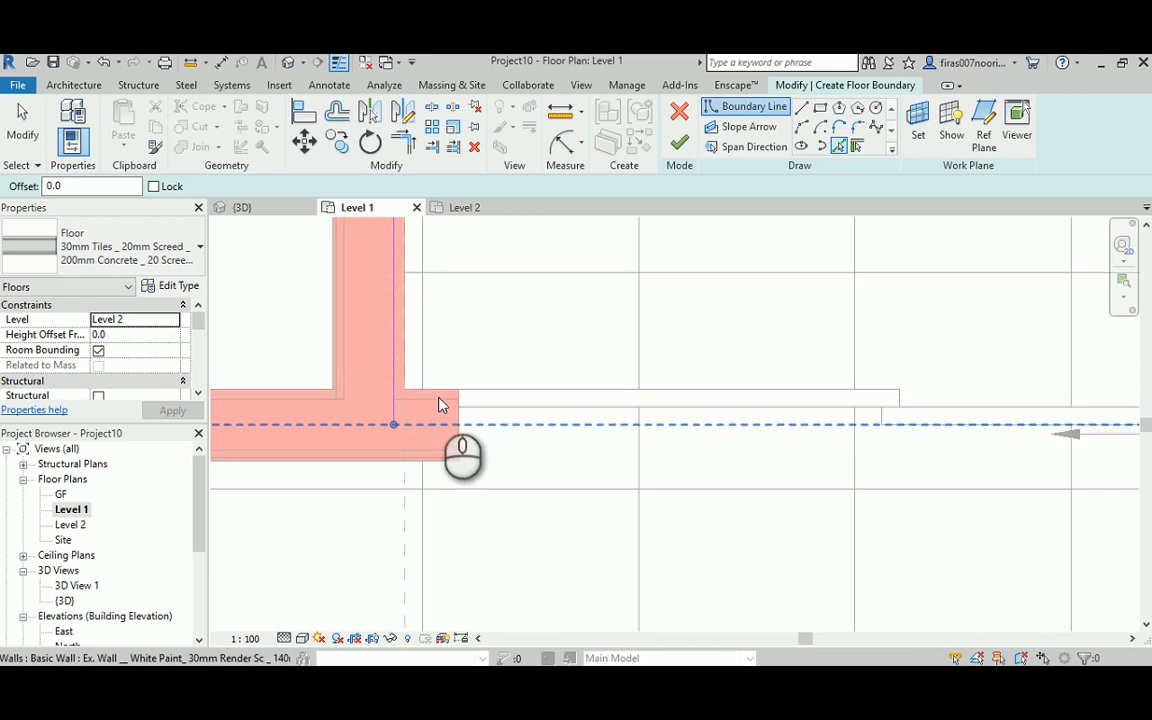
{"action": "middle_click_drag", "start_coordinate": [687, 411], "coordinate": [1, 389]}
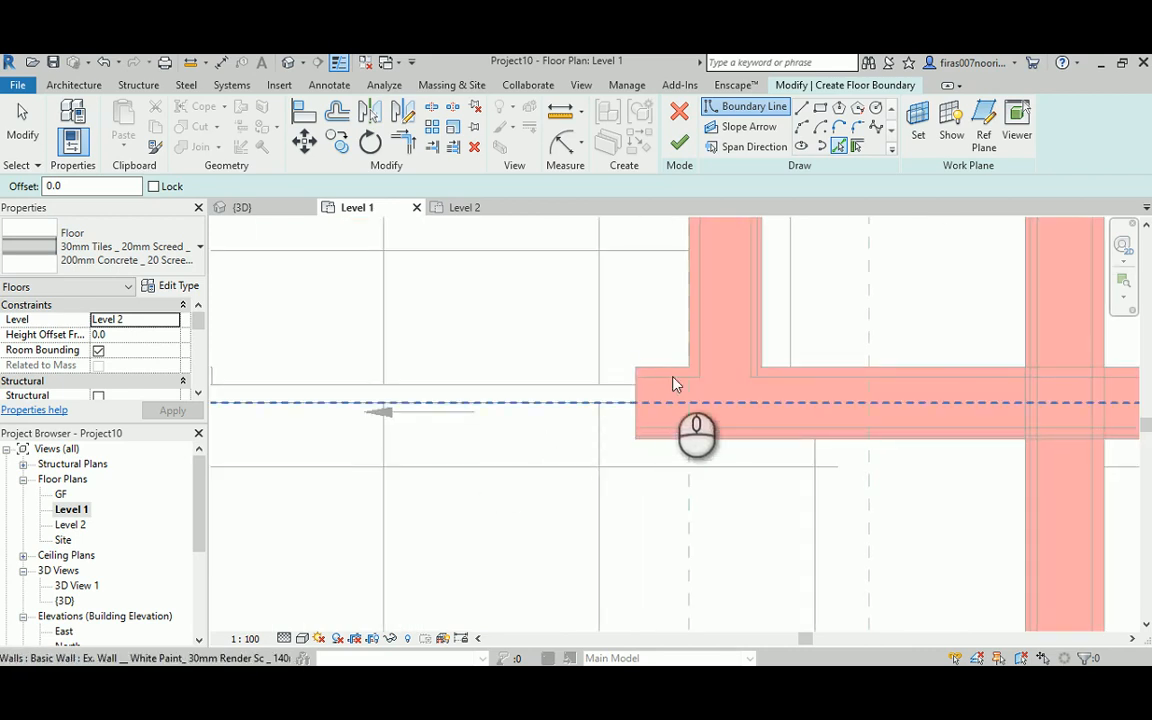
{"action": "left_click", "coordinate": [676, 384]}
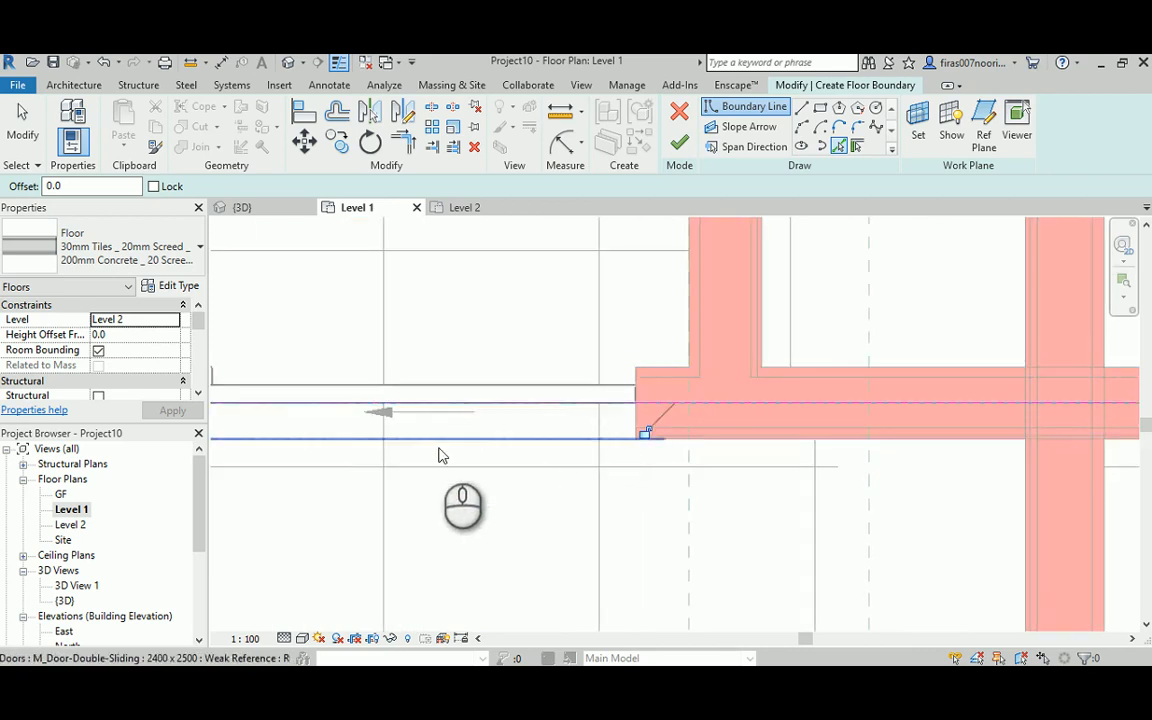
{"action": "scroll", "coordinate": [720, 406], "scroll_direction": "up", "scroll_amount": 2}
{"action": "key", "text": "Escape"}
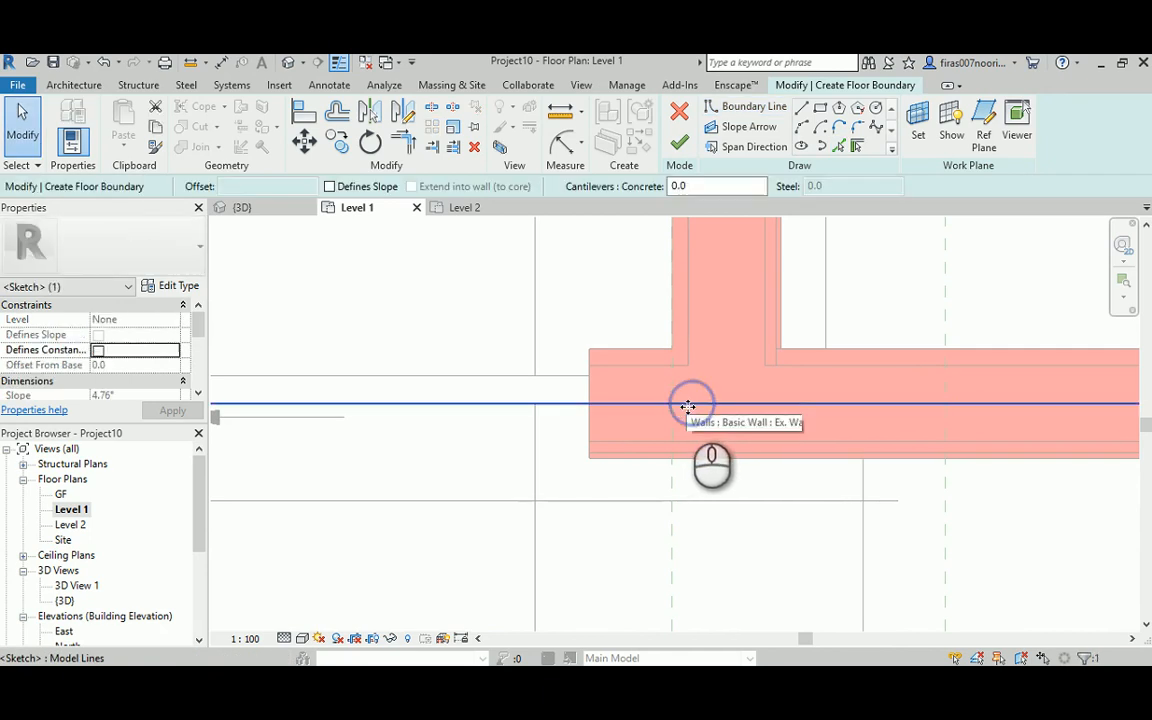
{"action": "mouse_move", "coordinate": [688, 407]}
{"action": "left_mouse_down"}
{"action": "mouse_move", "coordinate": [673, 380]}
{"action": "mouse_move", "coordinate": [650, 403]}
{"action": "left_mouse_up"}
- Add a boundary line with Pick Lines along the outer layer line of the side wall at the balcony's far end
{"action": "scroll", "coordinate": [650, 403], "scroll_direction": "down", "scroll_amount": 2}
{"action": "middle_click_drag", "start_coordinate": [635, 322], "coordinate": [575, 488]}
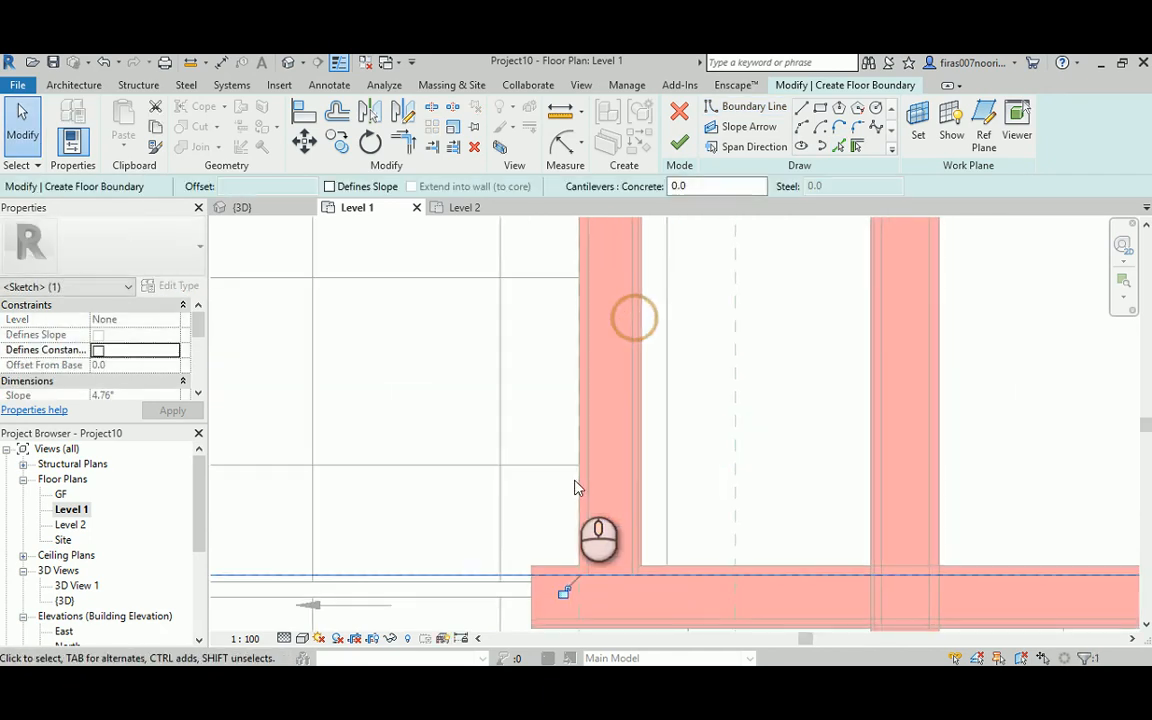
{"action": "left_click", "coordinate": [838, 145]}
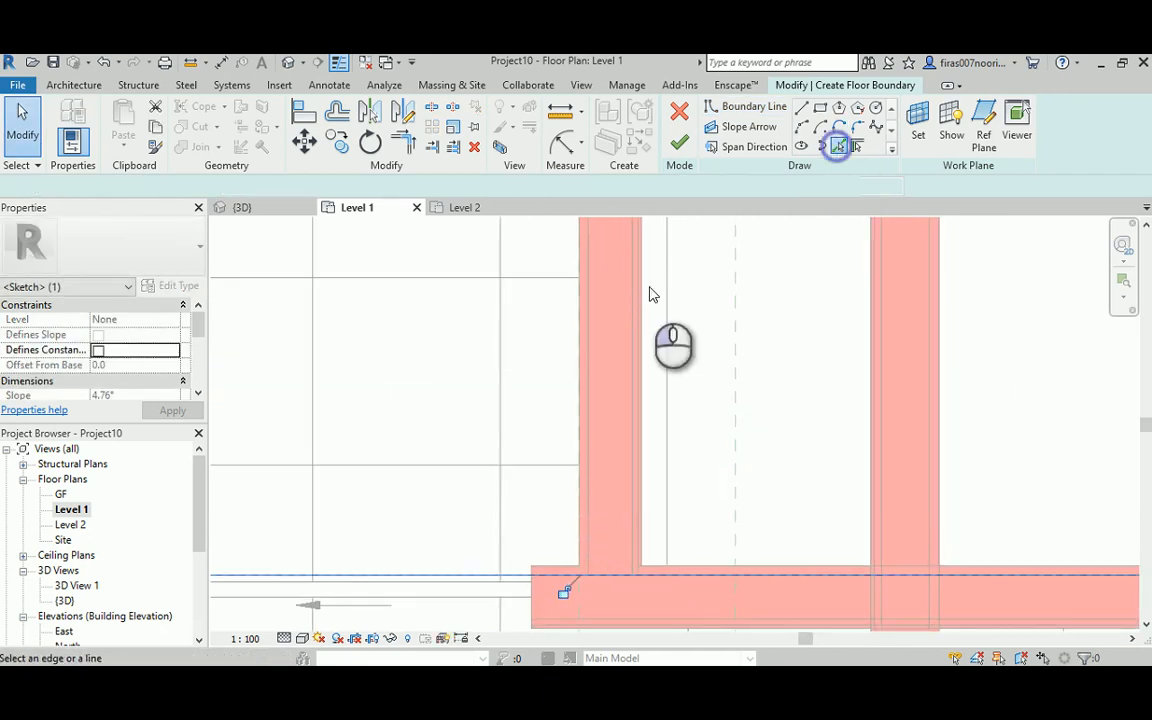
{"action": "left_click", "coordinate": [586, 329]}
{"action": "scroll", "coordinate": [558, 352], "scroll_direction": "down", "scroll_amount": 2}
{"action": "middle_click_drag", "start_coordinate": [663, 283], "coordinate": [593, 422]}
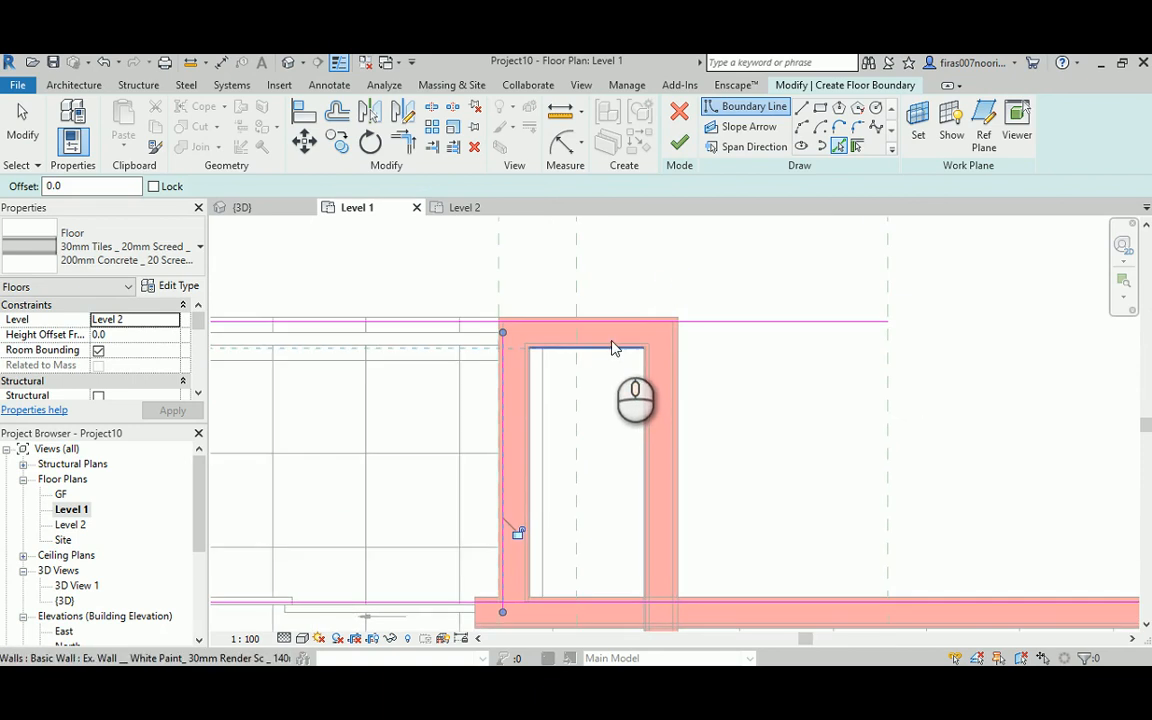
- Examine the traced floor boundary around the balcony, the far room and the first wall block for open or overrunning corners
{"action": "scroll", "coordinate": [630, 327], "scroll_direction": "down", "scroll_amount": 2}
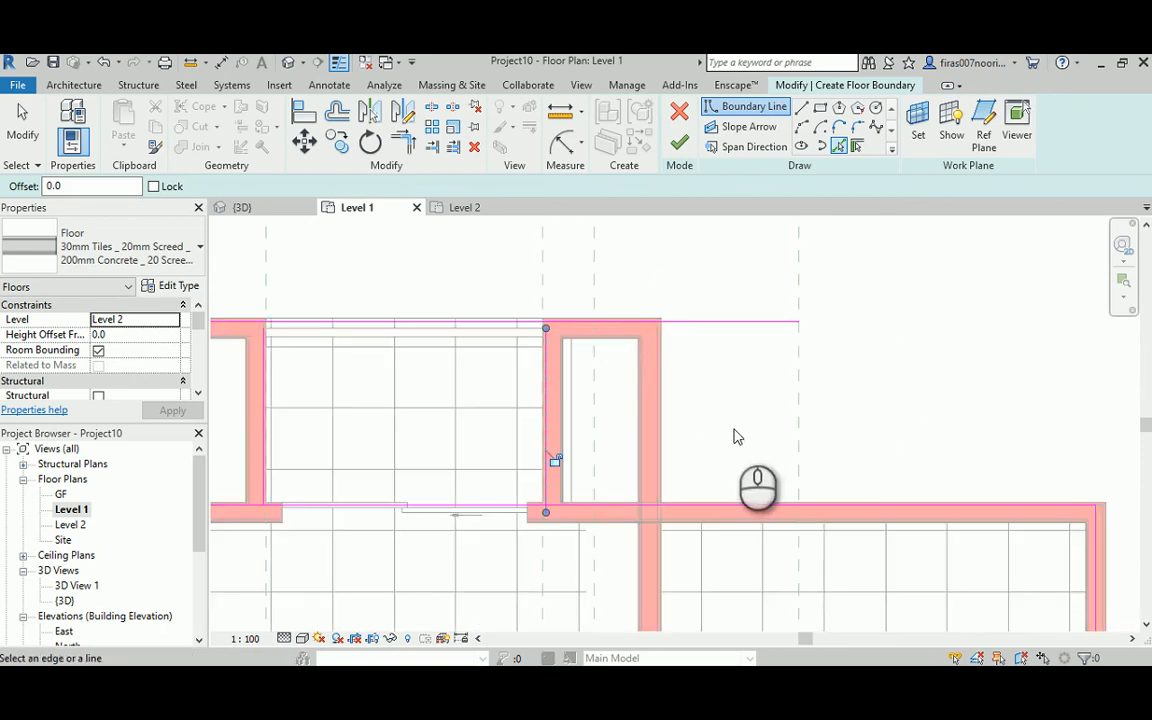
{"action": "middle_click_drag", "start_coordinate": [735, 437], "coordinate": [630, 283]}
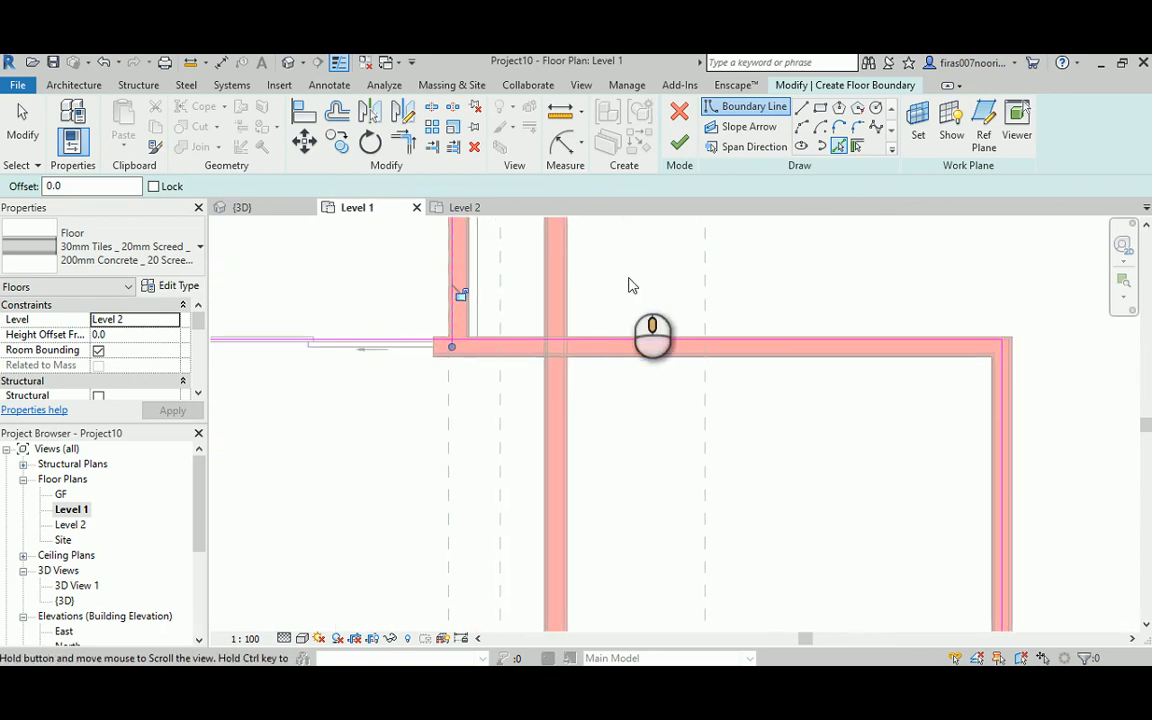
{"action": "scroll", "coordinate": [593, 338], "scroll_direction": "down", "scroll_amount": 2}
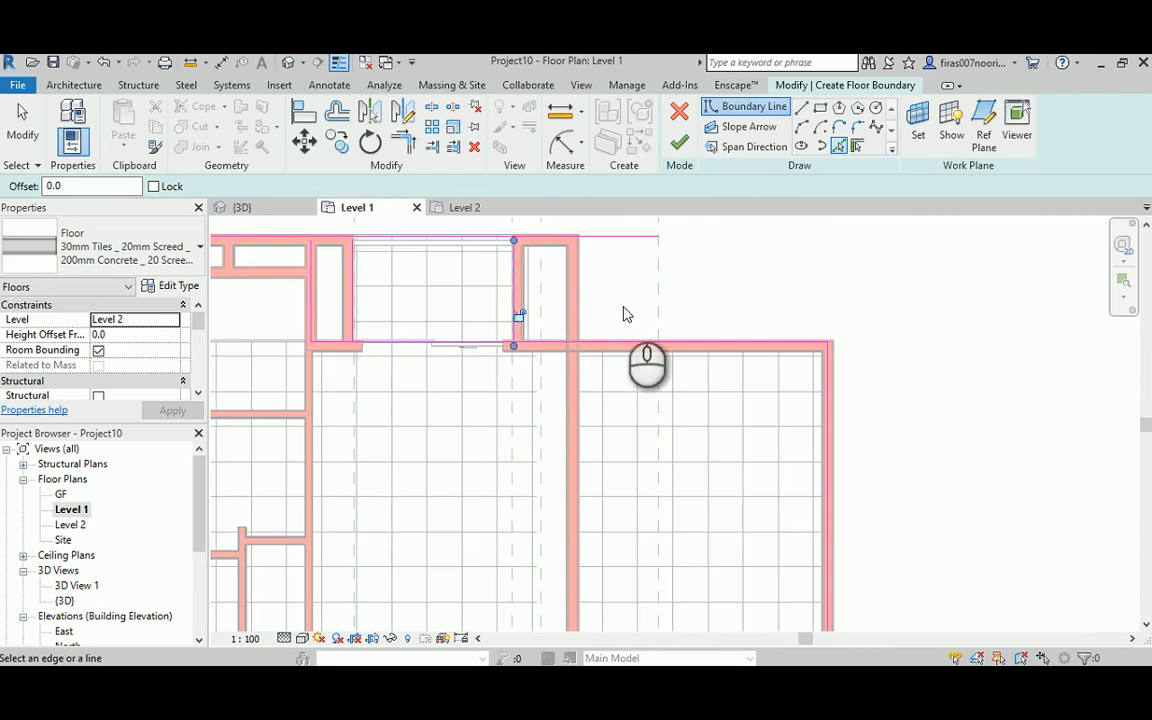
{"action": "middle_click_drag", "start_coordinate": [322, 298], "coordinate": [928, 410]}
{"action": "middle_click_drag", "start_coordinate": [468, 386], "coordinate": [611, 361]}
{"action": "middle_click_drag", "start_coordinate": [308, 314], "coordinate": [476, 319]}
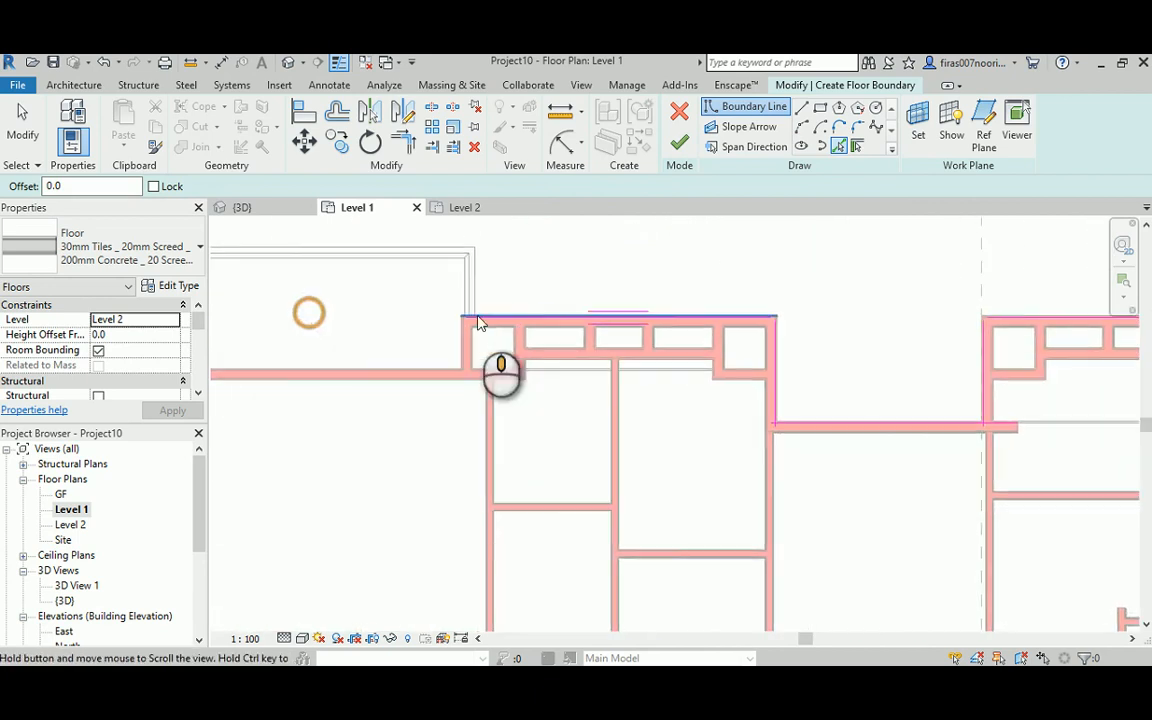
{"action": "scroll", "coordinate": [478, 320], "scroll_direction": "up", "scroll_amount": 2}
{"action": "scroll", "coordinate": [485, 334], "scroll_direction": "up", "scroll_amount": 1}
{"action": "middle_click_drag", "start_coordinate": [843, 325], "coordinate": [57, 334]}
{"action": "scroll", "coordinate": [1022, 447], "scroll_direction": "down", "scroll_amount": 2}
{"action": "scroll", "coordinate": [512, 360], "scroll_direction": "up", "scroll_amount": 2}
{"action": "key", "text": "Escape"}
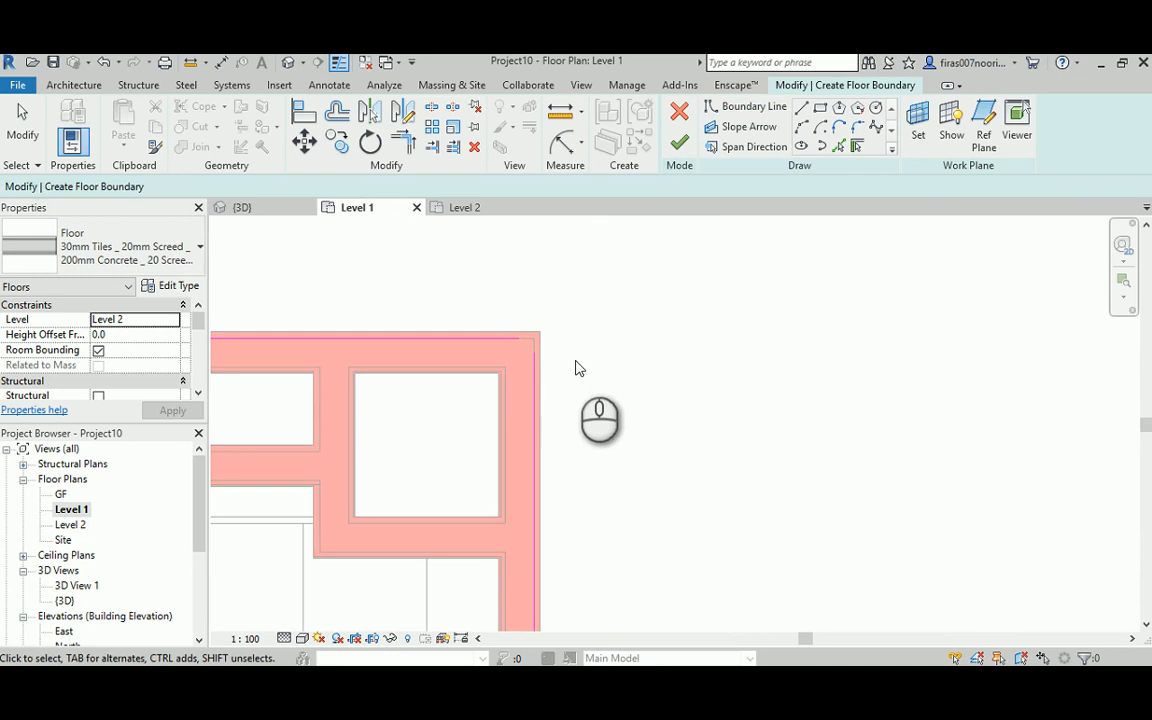
- Trim the recessed wall's boundary line into corners with the side-wall boundary lines at both of its ends
{"action": "key", "text": "t"}
{"action": "key", "text": "r"}
{"action": "scroll", "coordinate": [514, 388], "scroll_direction": "down", "scroll_amount": 2}
{"action": "middle_click_drag", "start_coordinate": [563, 480], "coordinate": [548, 393]}
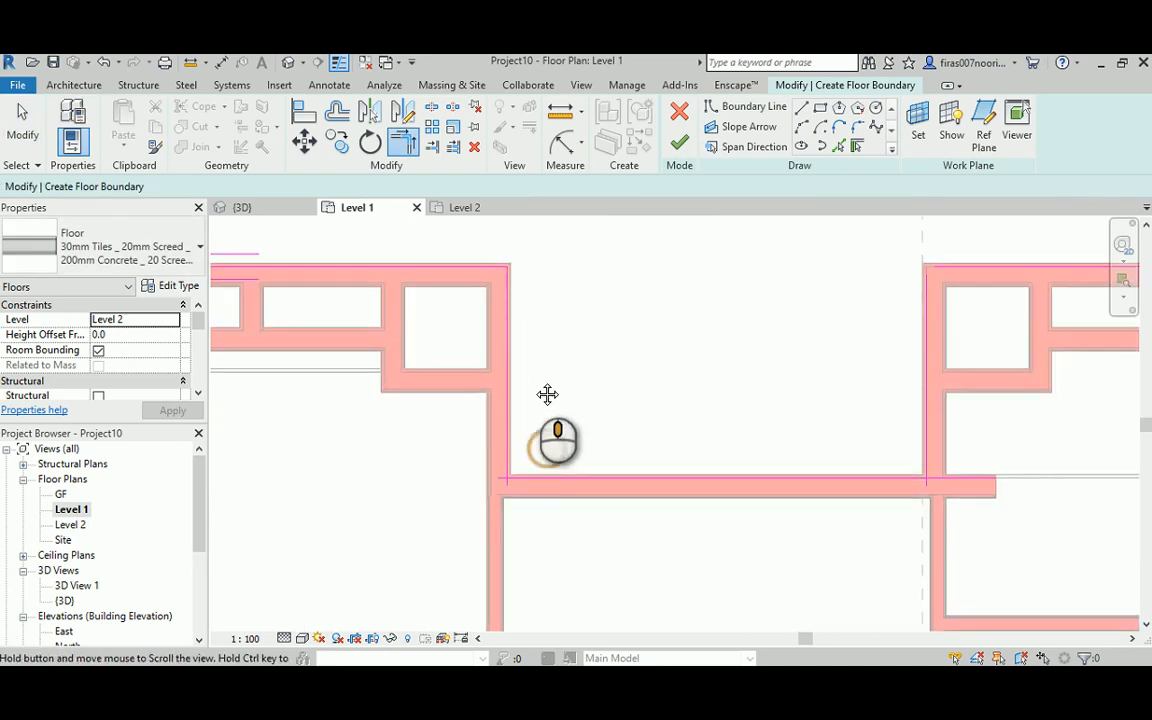
{"action": "scroll", "coordinate": [508, 463], "scroll_direction": "up", "scroll_amount": 2}
{"action": "left_click", "coordinate": [507, 463]}
{"action": "left_click", "coordinate": [524, 491]}
{"action": "middle_click_drag", "start_coordinate": [848, 494], "coordinate": [155, 420]}
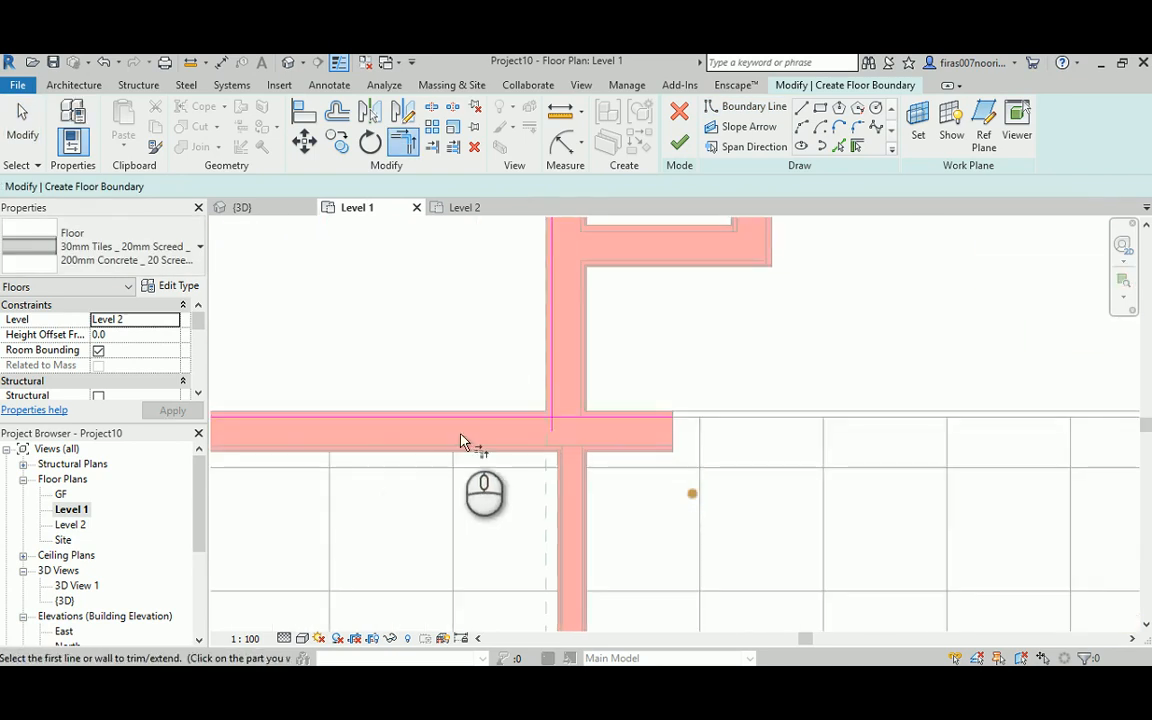
{"action": "left_click", "coordinate": [513, 415]}
{"action": "left_click", "coordinate": [555, 391]}
- Trim the second projecting block's side and front boundary lines into a corner
{"action": "scroll", "coordinate": [532, 435], "scroll_direction": "down", "scroll_amount": 2}
{"action": "middle_click_drag", "start_coordinate": [535, 441], "coordinate": [573, 450]}
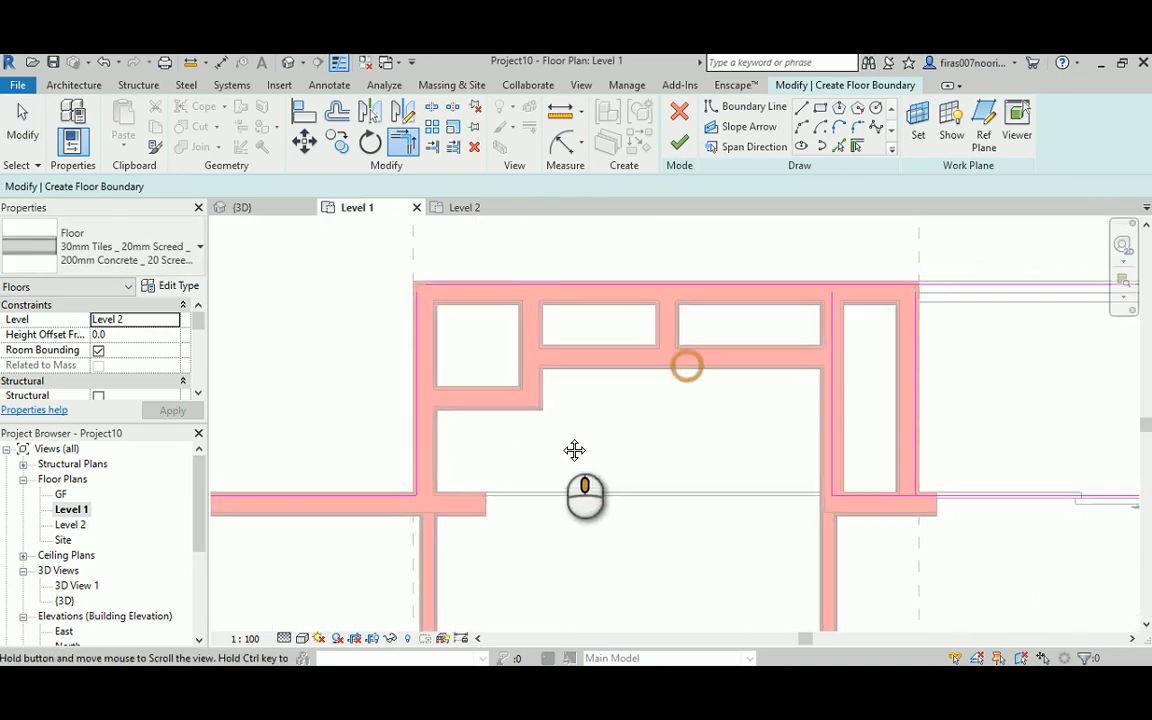
{"action": "scroll", "coordinate": [420, 310], "scroll_direction": "up", "scroll_amount": 3}
{"action": "left_click", "coordinate": [407, 316]}
{"action": "left_click", "coordinate": [437, 281]}
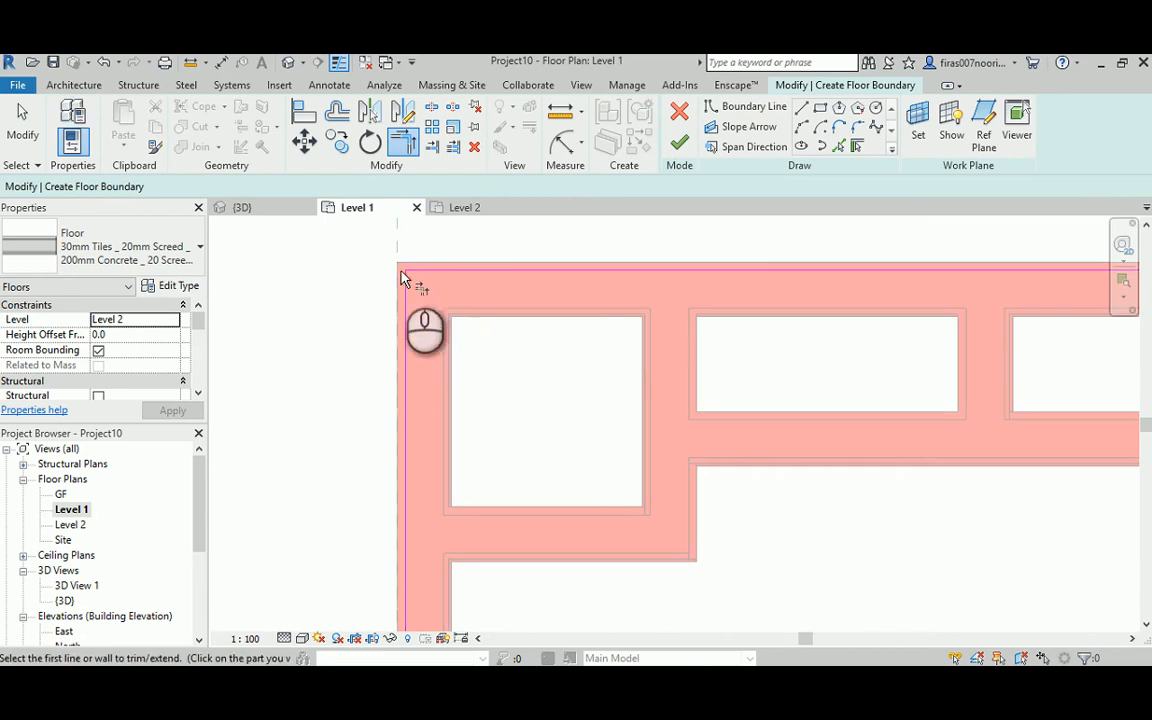
- Trim the second block's front boundary line into a corner with its balcony-side boundary line
{"action": "scroll", "coordinate": [416, 320], "scroll_direction": "up", "scroll_amount": 2}
{"action": "scroll", "coordinate": [380, 347], "scroll_direction": "down", "scroll_amount": 3}
{"action": "middle_click_drag", "start_coordinate": [720, 314], "coordinate": [151, 267]}
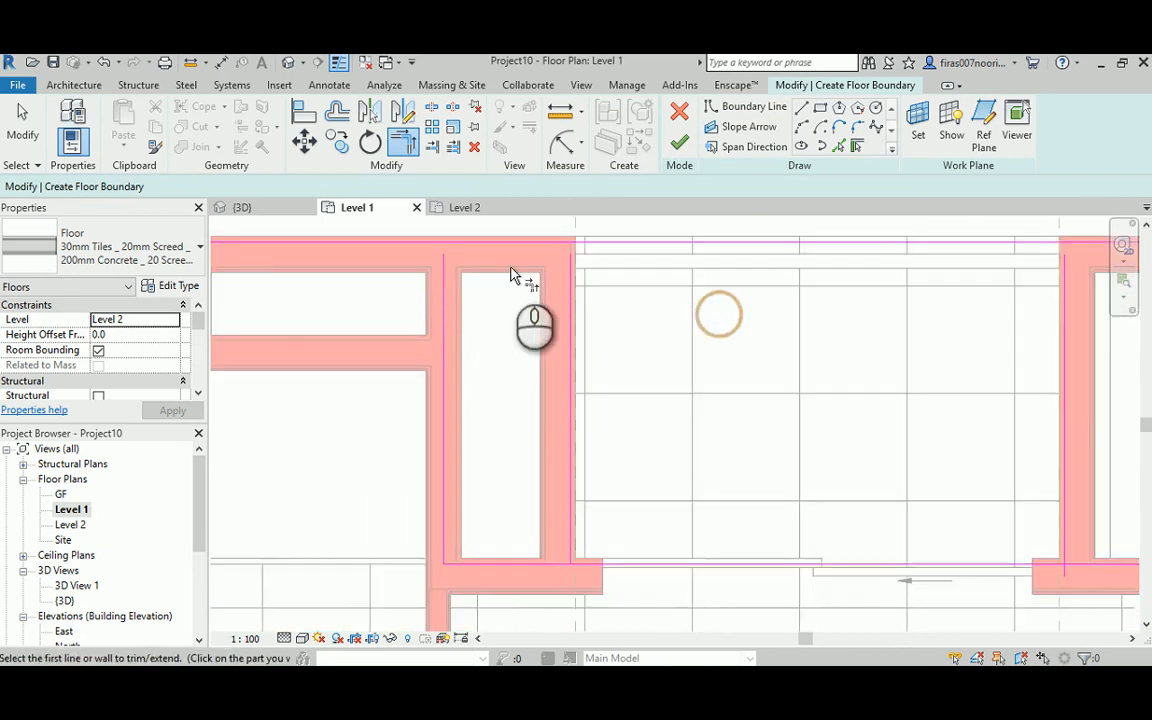
{"action": "scroll", "coordinate": [550, 237], "scroll_direction": "up", "scroll_amount": 2}
{"action": "left_click", "coordinate": [553, 238]}
{"action": "left_click", "coordinate": [577, 293]}
- Trim the sliding-door wall's boundary line into corners with the side-wall boundary lines at both ends of the balcony
{"action": "scroll", "coordinate": [517, 267], "scroll_direction": "down", "scroll_amount": 2}
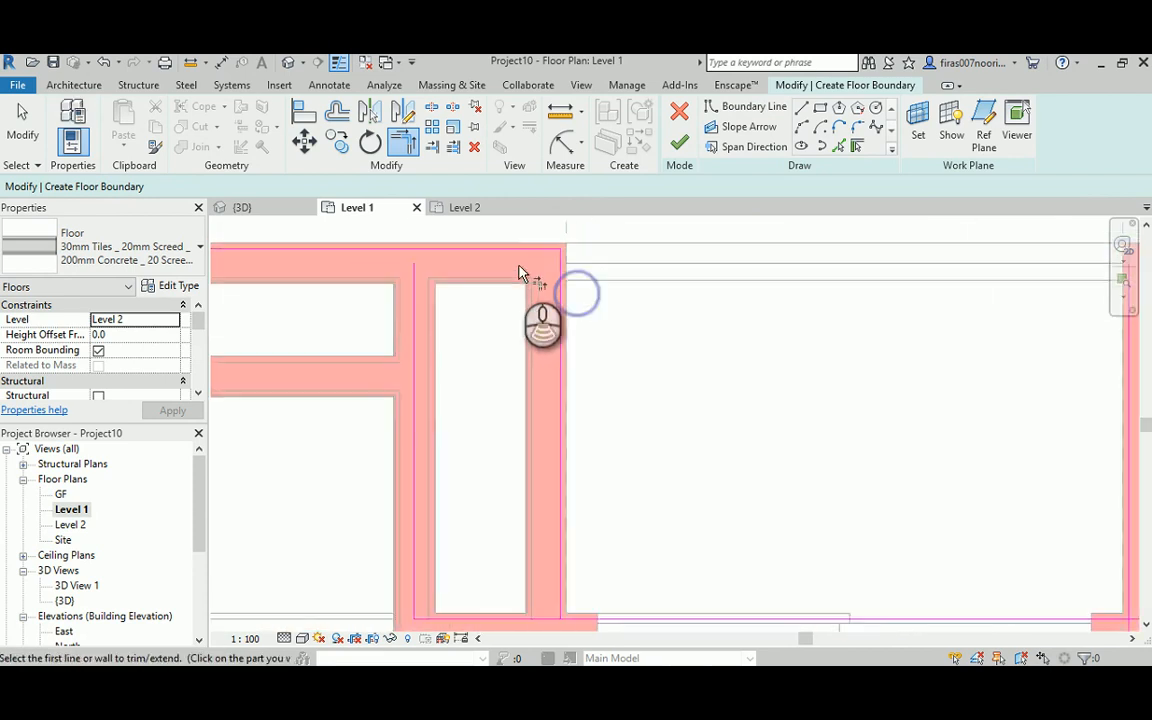
{"action": "middle_click_drag", "start_coordinate": [529, 503], "coordinate": [471, 354]}
{"action": "left_click", "coordinate": [490, 405]}
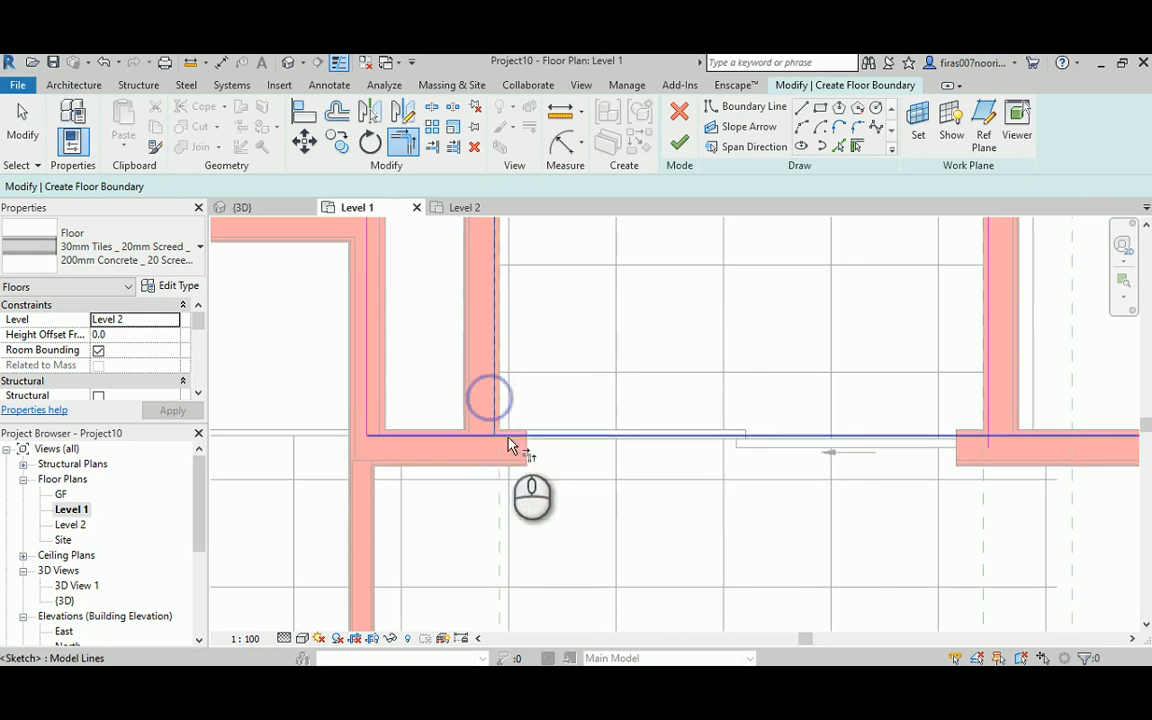
{"action": "left_click", "coordinate": [510, 440]}
{"action": "middle_click_drag", "start_coordinate": [812, 393], "coordinate": [591, 478]}
{"action": "scroll", "coordinate": [690, 480], "scroll_direction": "up", "scroll_amount": 2}
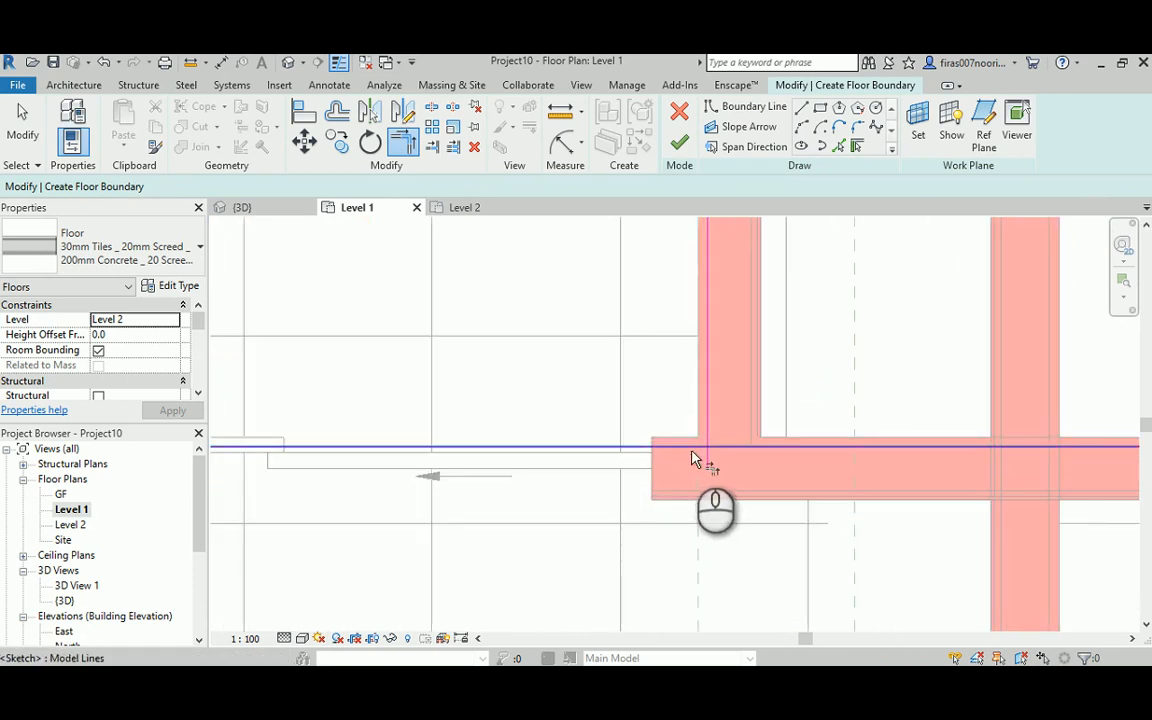
{"action": "left_click", "coordinate": [706, 430]}
{"action": "scroll", "coordinate": [692, 432], "scroll_direction": "down", "scroll_amount": 3}
{"action": "middle_click_drag", "start_coordinate": [694, 315], "coordinate": [590, 385]}
{"action": "scroll", "coordinate": [604, 328], "scroll_direction": "up", "scroll_amount": 1}
{"action": "scroll", "coordinate": [604, 328], "scroll_direction": "up", "scroll_amount": 1}
{"action": "left_click", "coordinate": [582, 316]}
{"action": "scroll", "coordinate": [622, 268], "scroll_direction": "down", "scroll_amount": 3}
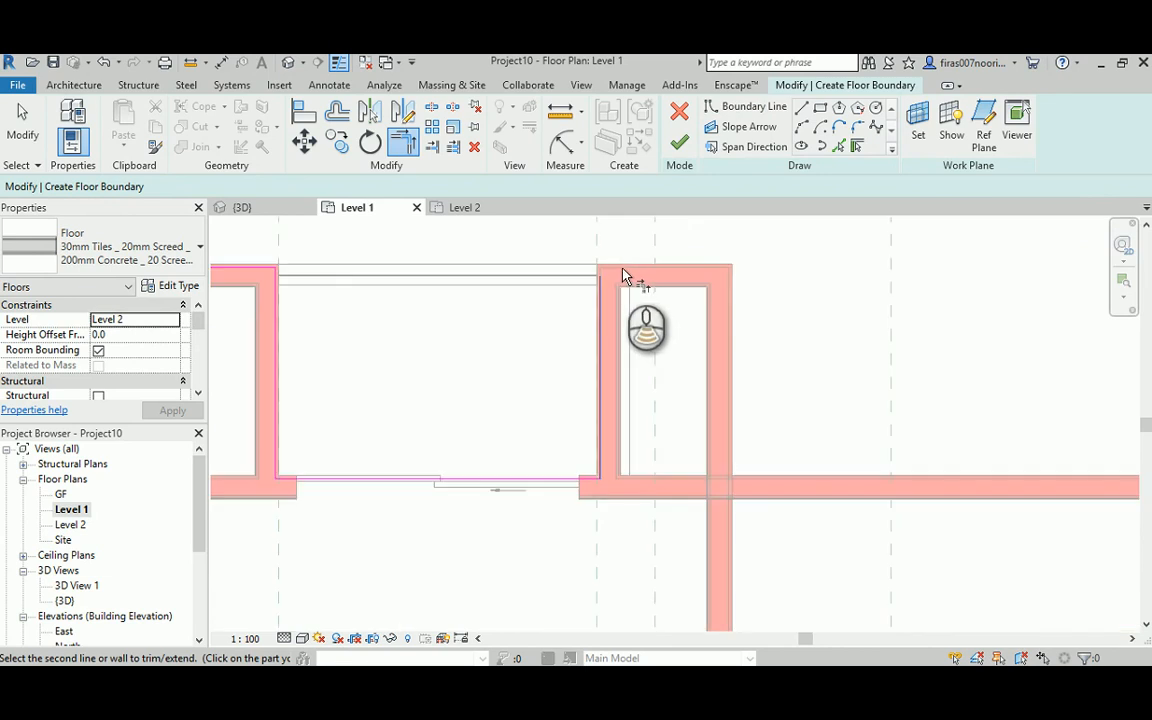
{"action": "scroll", "coordinate": [658, 303], "scroll_direction": "up", "scroll_amount": 4}
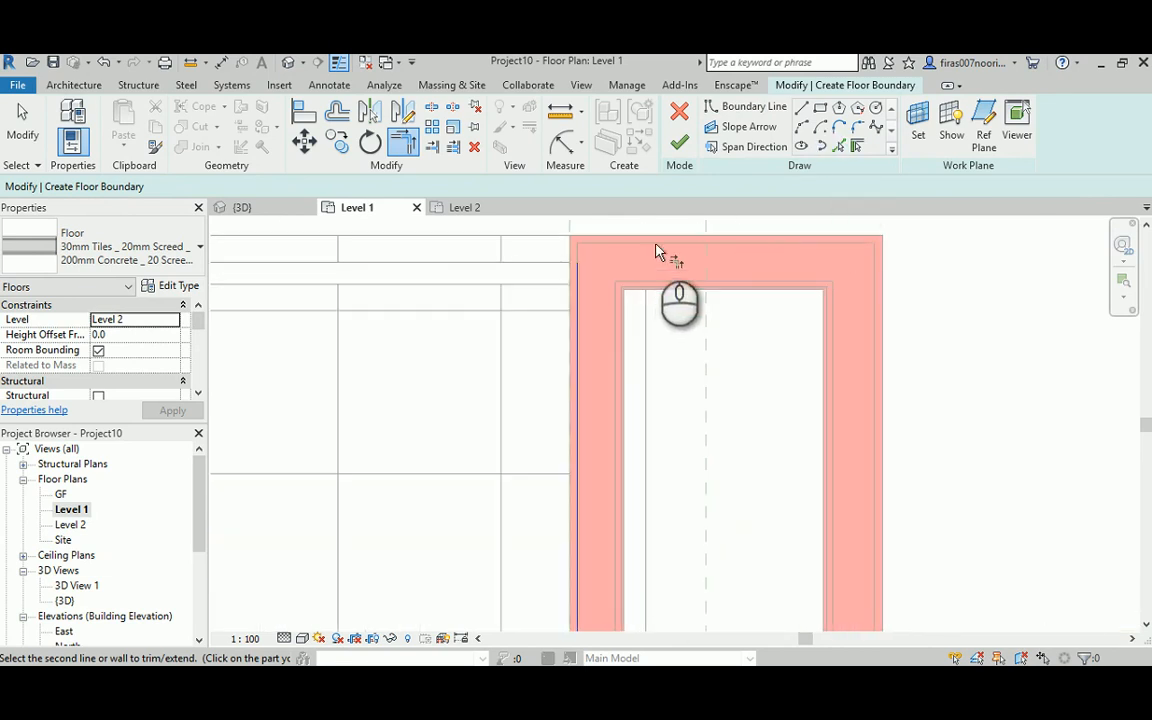
- Try a boundary line along the front wall of the block beyond the balcony, and undo it
{"action": "left_click", "coordinate": [838, 146]}
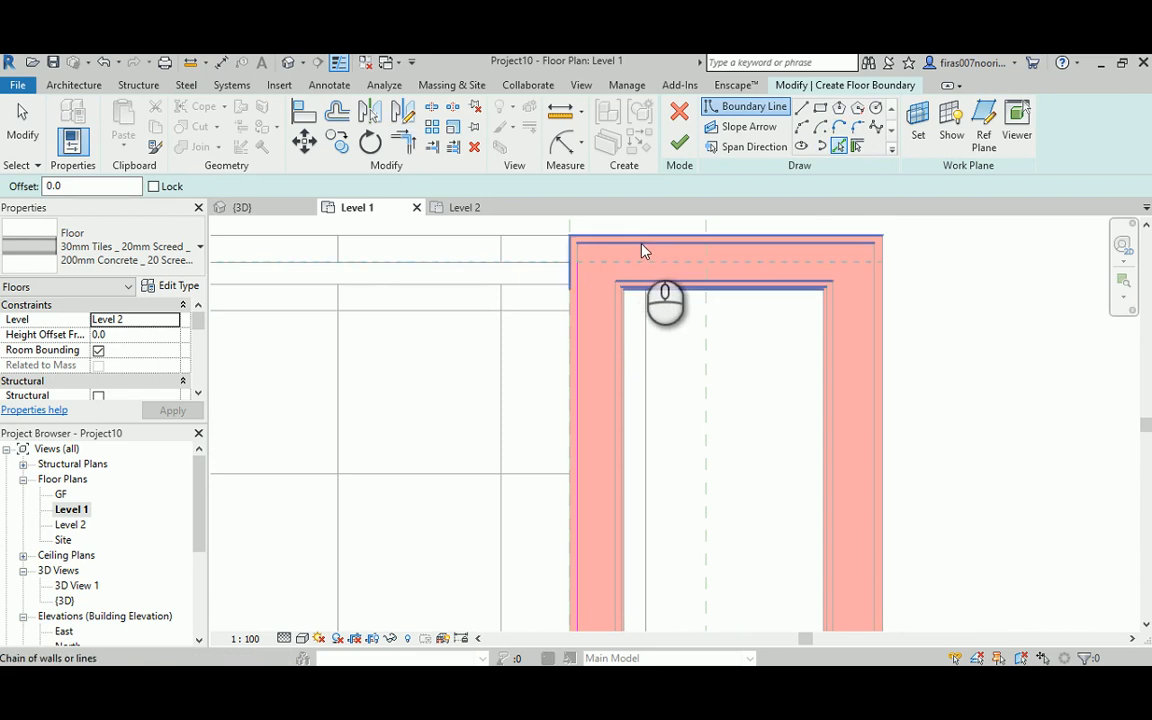
{"action": "left_click", "coordinate": [641, 246]}
{"action": "key", "text": "Escape"}
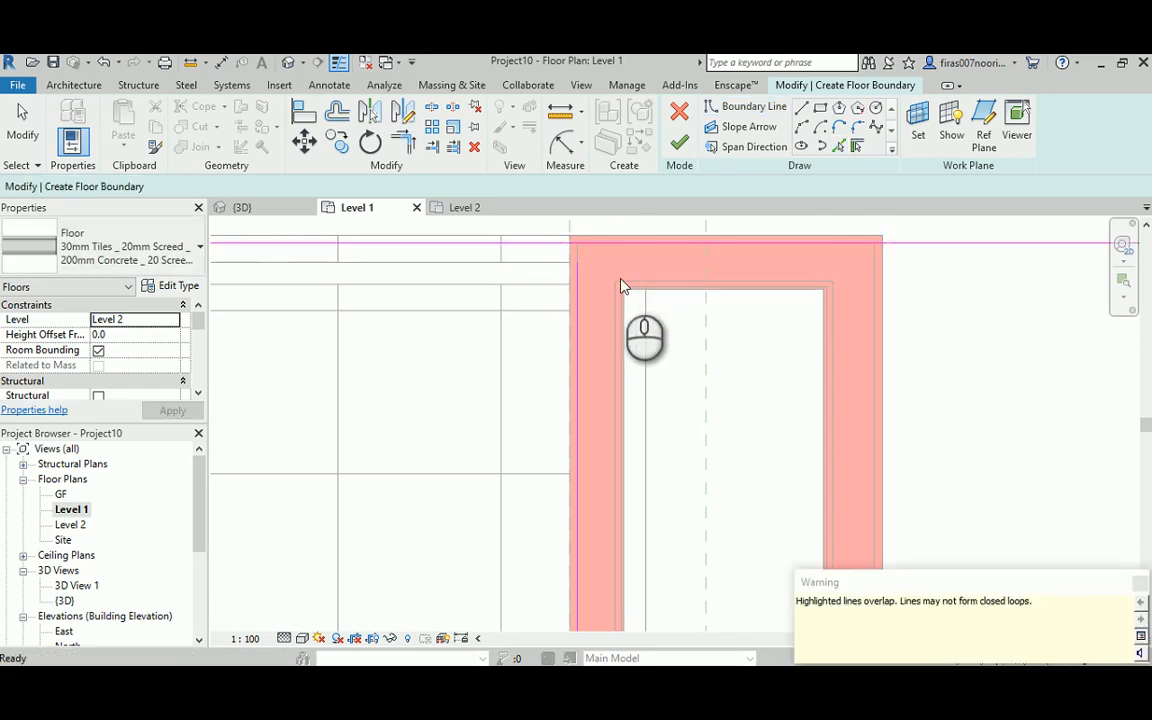
{"action": "key", "text": "ctrl+z"}
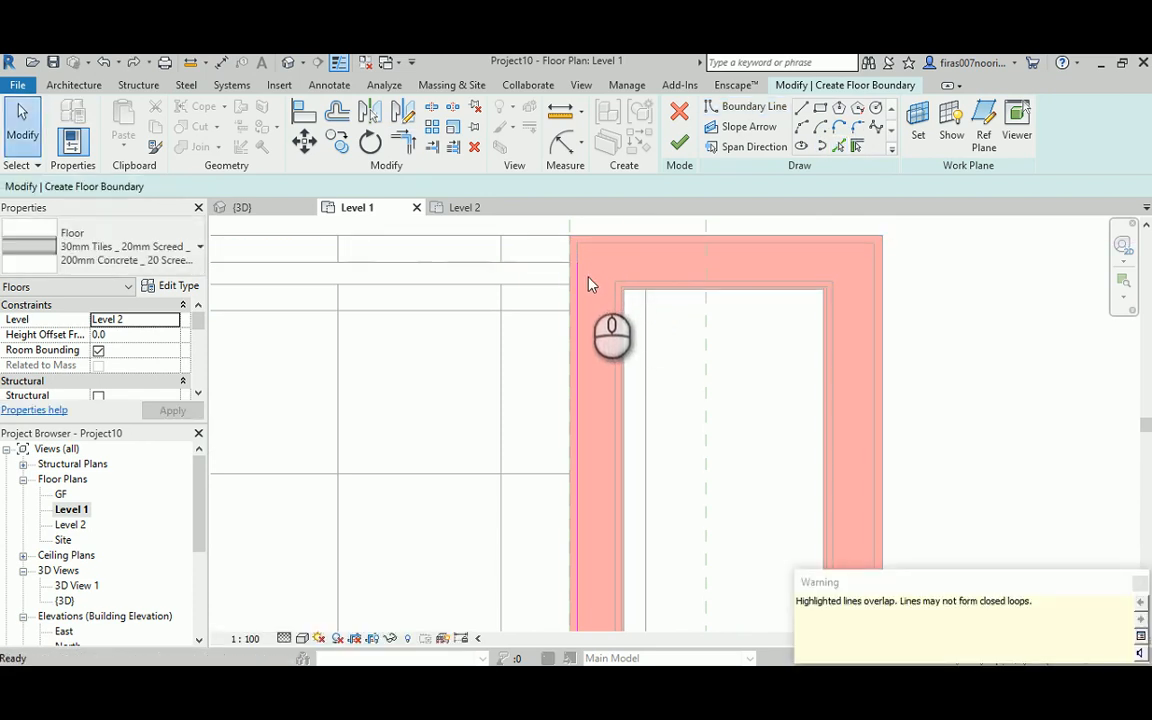
- Add a boundary line with Pick Lines along the outer layer line of the front wall beyond the balcony
{"action": "left_click", "coordinate": [840, 147]}
{"action": "scroll", "coordinate": [646, 254], "scroll_direction": "down", "scroll_amount": 1}
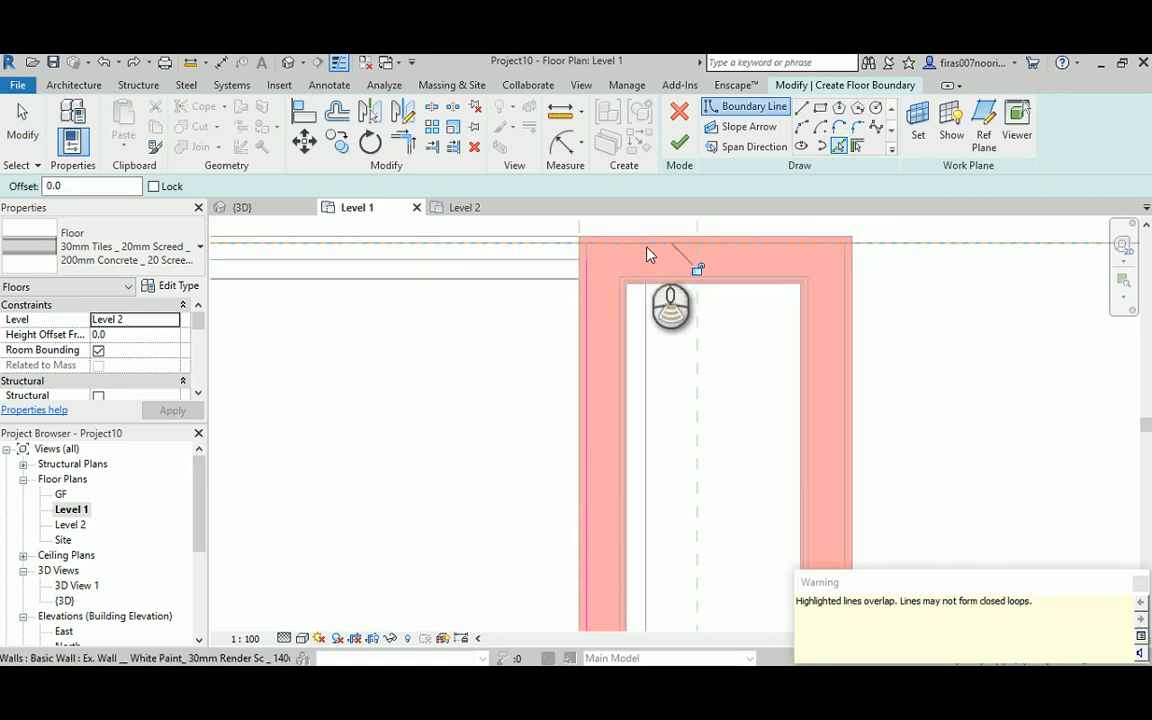
- Trim the front wall's boundary line into a corner with the balcony-side boundary line of the block beyond the balcony
{"action": "scroll", "coordinate": [646, 254], "scroll_direction": "down", "scroll_amount": 2}
{"action": "middle_click_drag", "start_coordinate": [337, 249], "coordinate": [668, 278]}
{"action": "middle_click_drag", "start_coordinate": [977, 350], "coordinate": [422, 342]}
{"action": "scroll", "coordinate": [373, 322], "scroll_direction": "up", "scroll_amount": 2}
{"action": "key", "text": "Escape"}
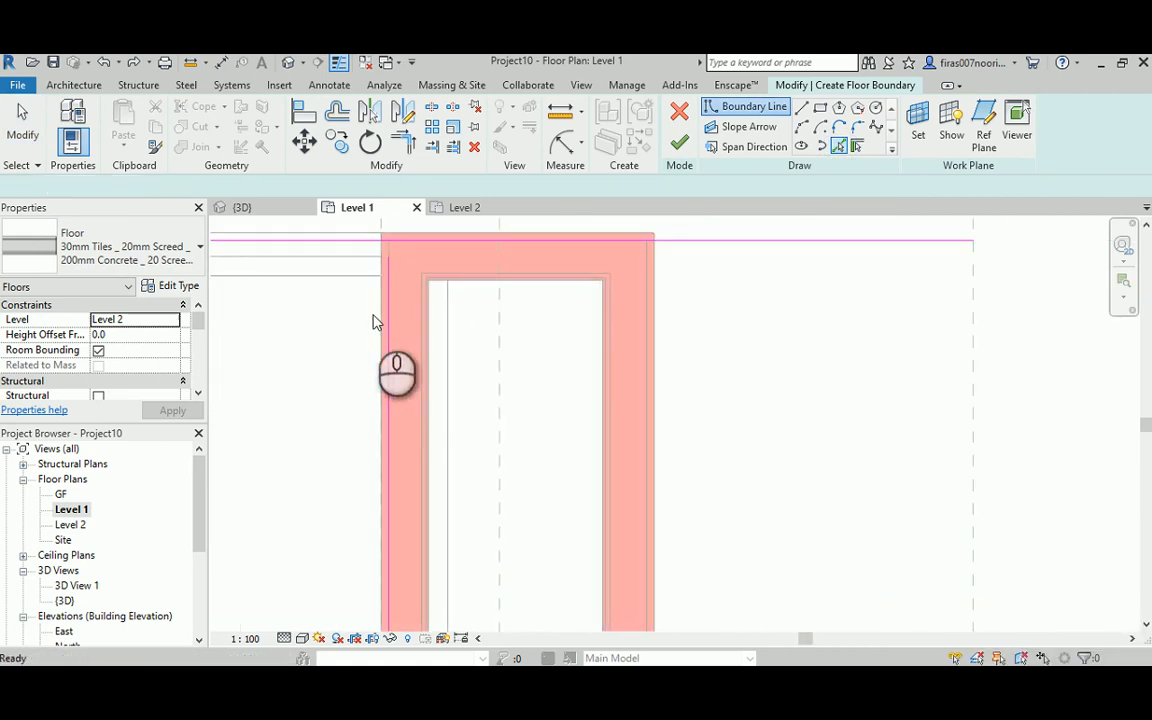
{"action": "key", "text": "Escape"}
{"action": "key", "text": "t"}
{"action": "key", "text": "r"}
{"action": "left_click", "coordinate": [406, 243]}
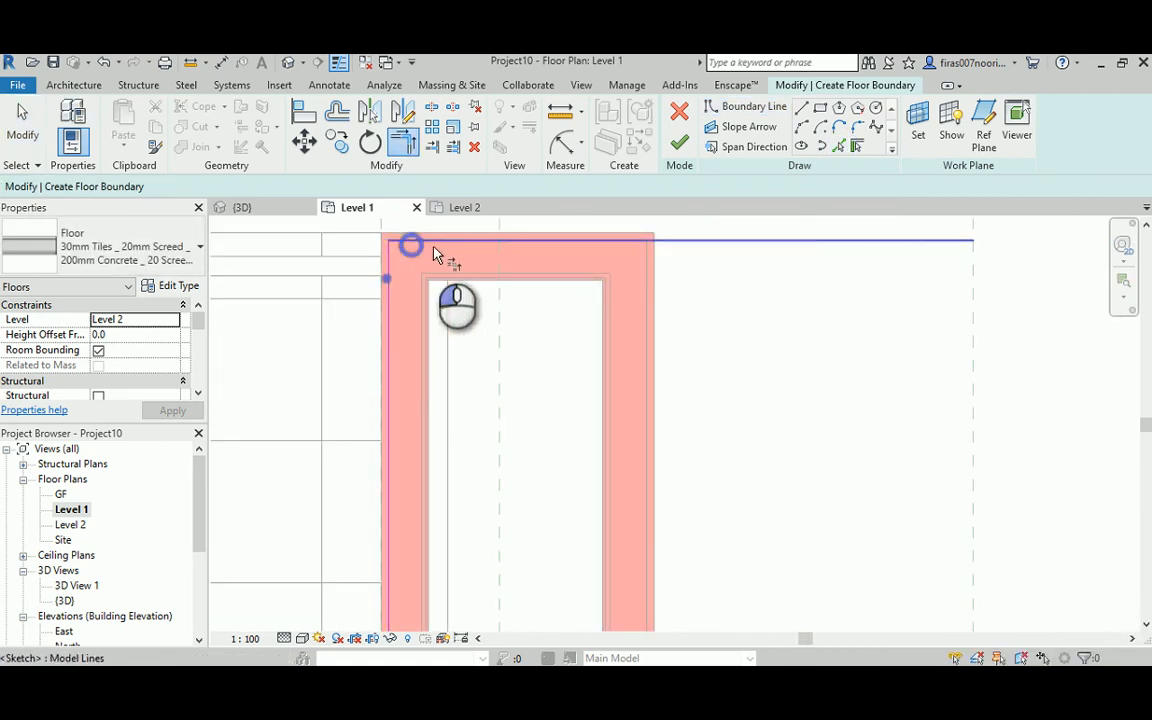
{"action": "left_click", "coordinate": [838, 150]}
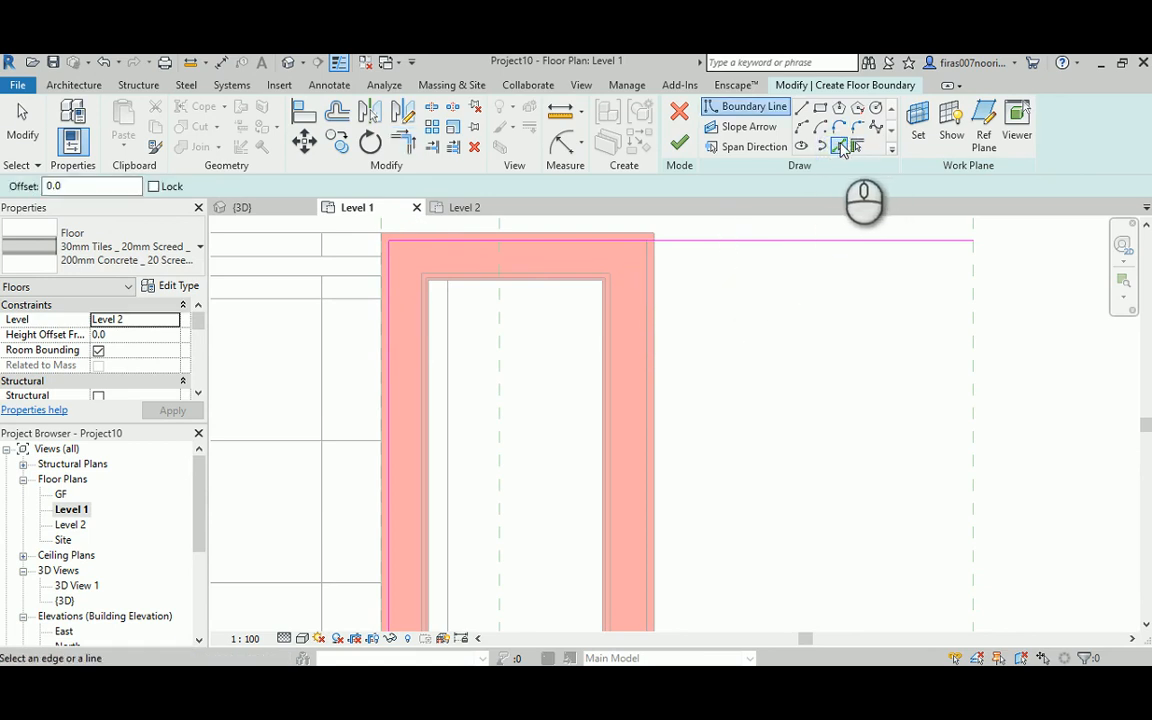
{"action": "left_click", "coordinate": [840, 147]}
{"action": "scroll", "coordinate": [658, 290], "scroll_direction": "down", "scroll_amount": 3}
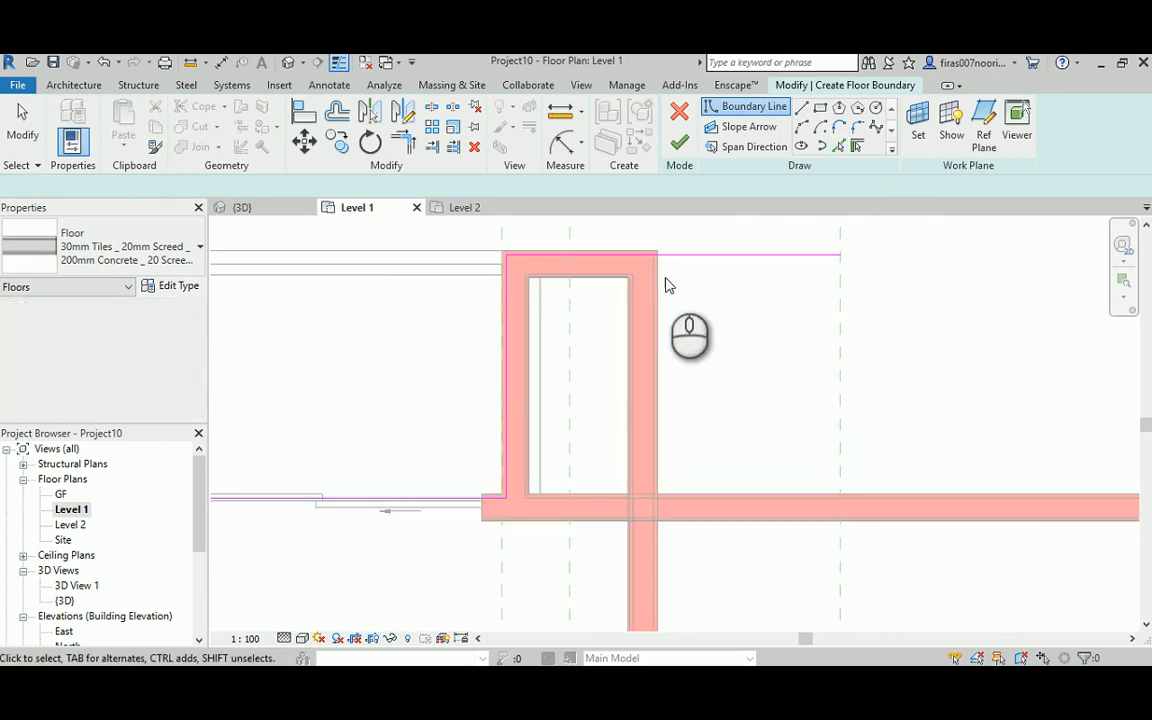
{"action": "left_click", "coordinate": [802, 107]}
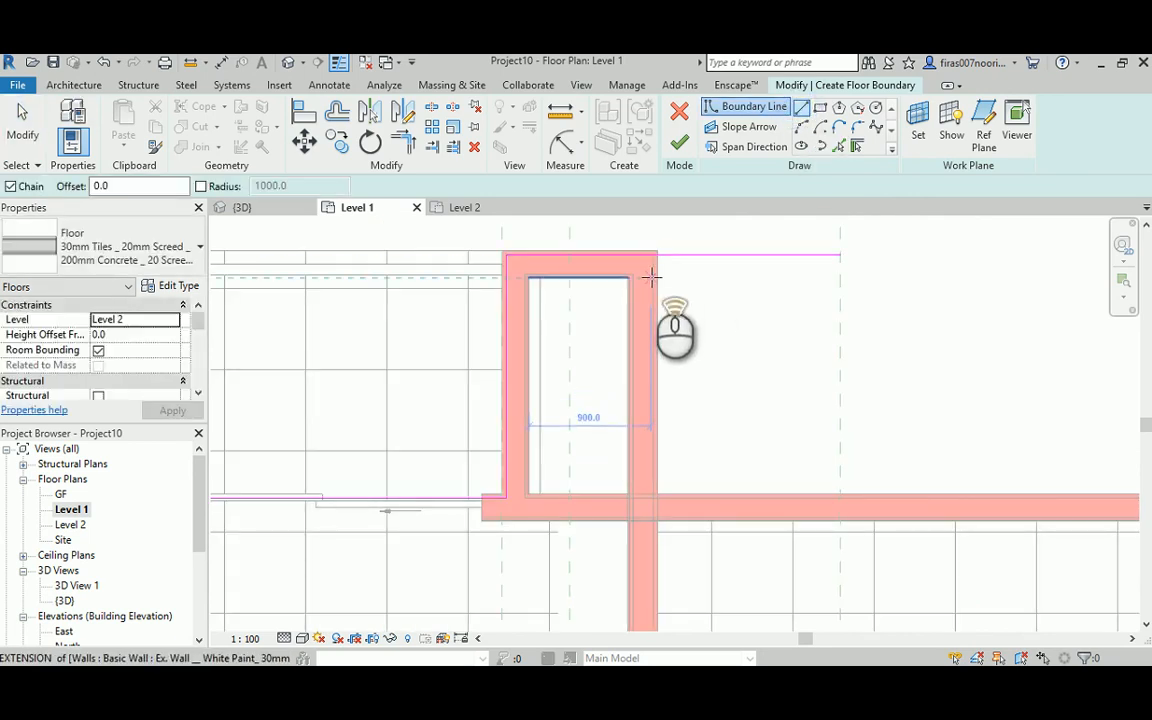
{"action": "scroll", "coordinate": [653, 257], "scroll_direction": "up", "scroll_amount": 3}
{"action": "left_click", "coordinate": [654, 256]}
{"action": "scroll", "coordinate": [666, 275], "scroll_direction": "down", "scroll_amount": 2}
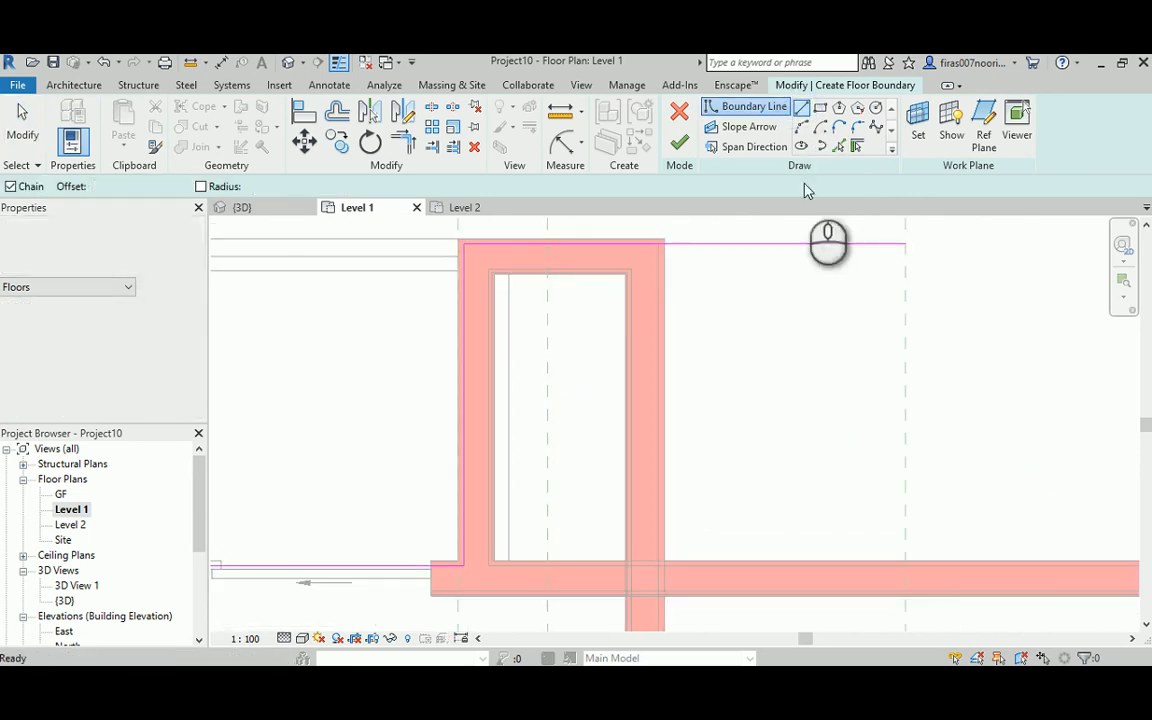
{"action": "left_click", "coordinate": [839, 146]}
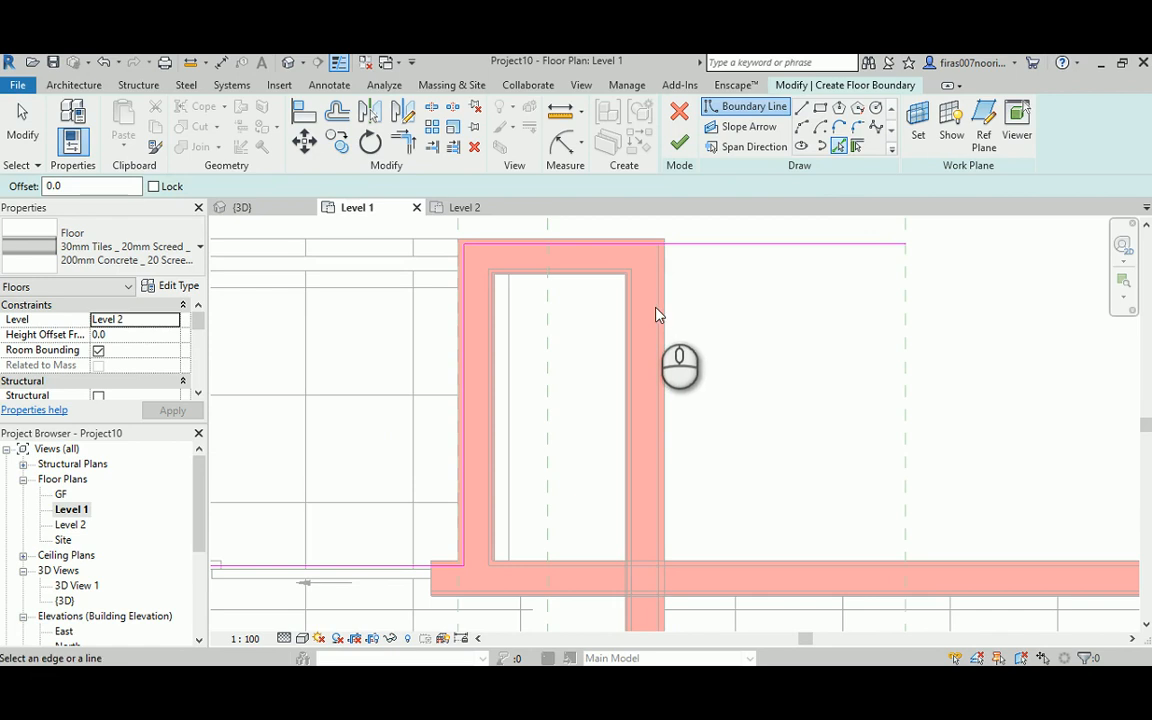
- Draw a straight boundary line along the outer layer line of the block's far side wall, from the front boundary line to the crossing wall
{"action": "left_click", "coordinate": [802, 107]}
{"action": "scroll", "coordinate": [655, 249], "scroll_direction": "up", "scroll_amount": 2}
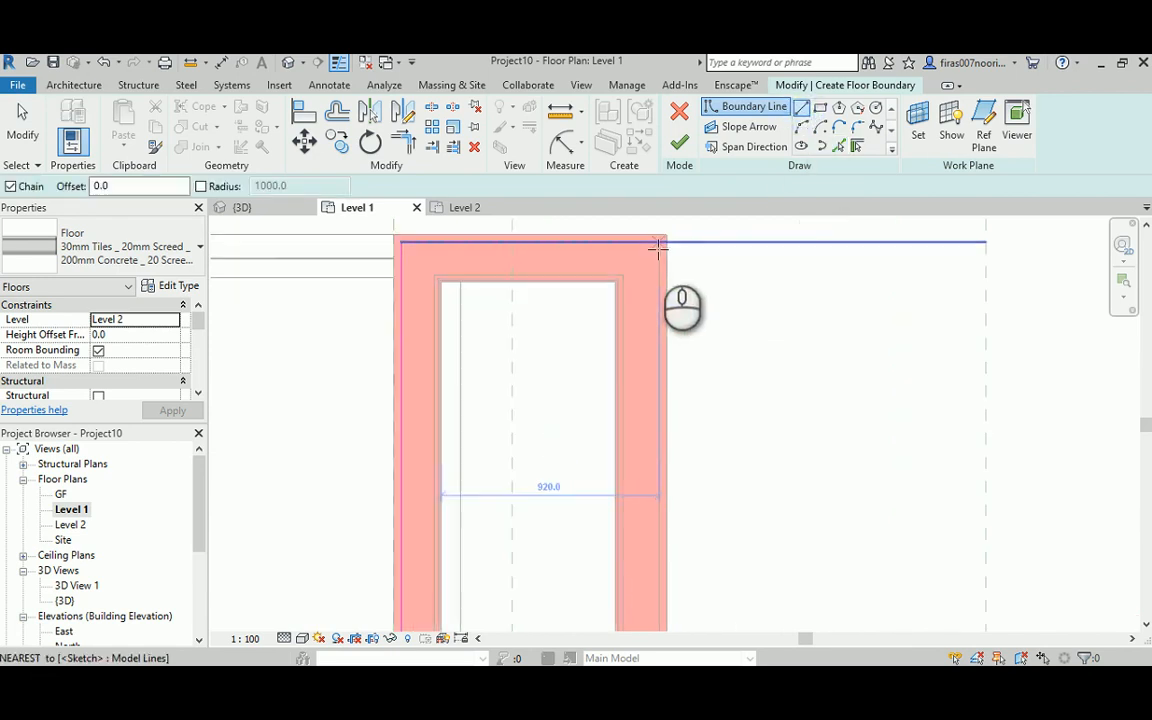
{"action": "left_click", "coordinate": [658, 244]}
{"action": "scroll", "coordinate": [640, 527], "scroll_direction": "down", "scroll_amount": 2}
{"action": "middle_click_drag", "start_coordinate": [640, 525], "coordinate": [645, 414]}
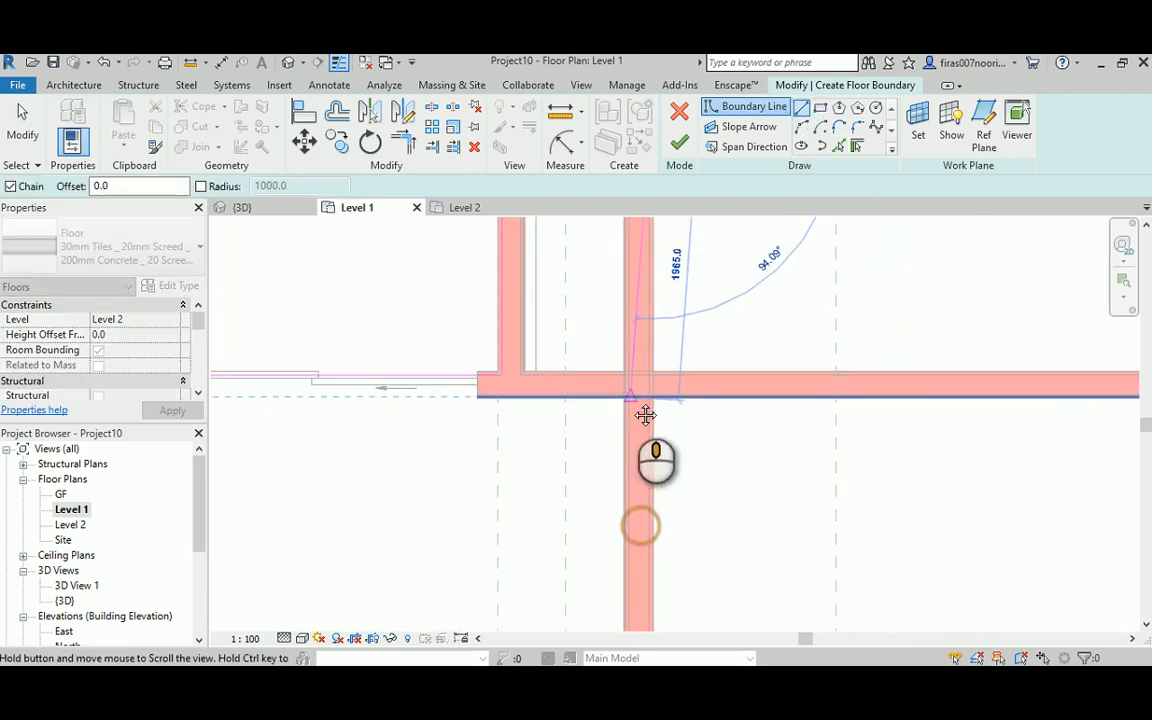
{"action": "scroll", "coordinate": [645, 384], "scroll_direction": "up", "scroll_amount": 2}
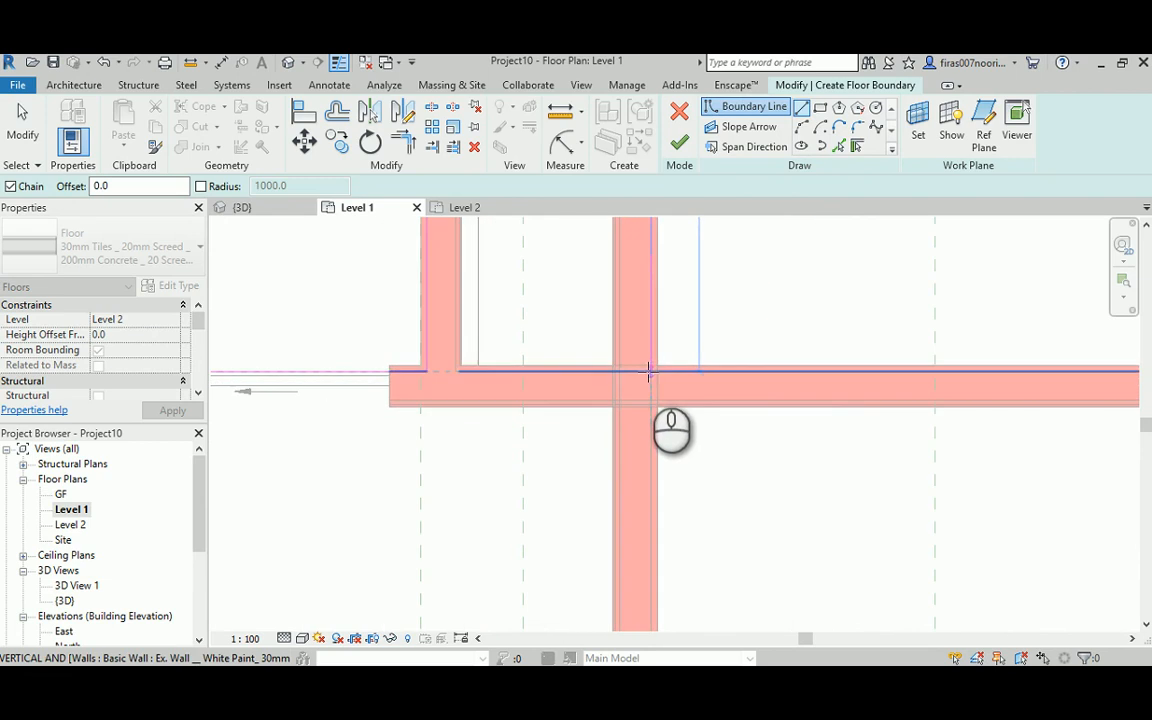
{"action": "left_click", "coordinate": [648, 368]}
{"action": "middle_click_drag", "start_coordinate": [648, 368], "coordinate": [602, 680]}
{"action": "key", "text": "Escape"}
{"action": "key", "text": "Escape"}
- Trim the front boundary line and the block's new side boundary line into a corner, removing the overhanging front part
{"action": "scroll", "coordinate": [620, 329], "scroll_direction": "up", "scroll_amount": 3}
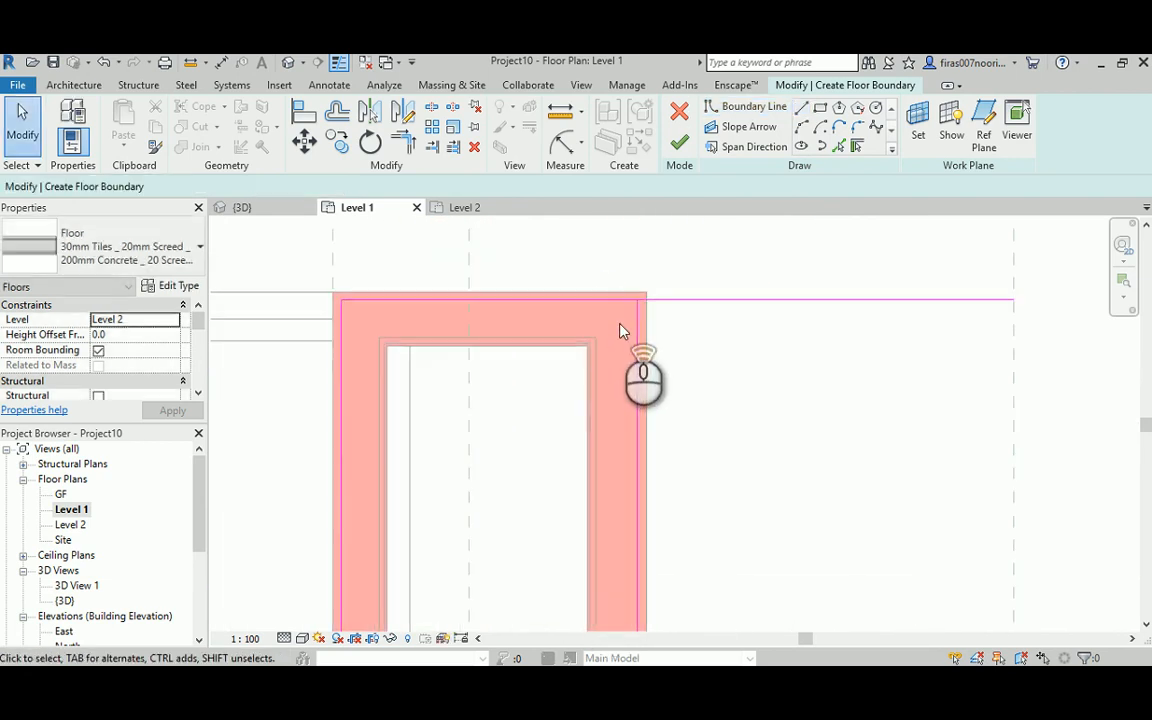
{"action": "key", "text": "t"}
{"action": "key", "text": "r"}
{"action": "left_click", "coordinate": [632, 313]}
{"action": "left_click", "coordinate": [625, 293]}
{"action": "scroll", "coordinate": [542, 314], "scroll_direction": "down", "scroll_amount": 4}
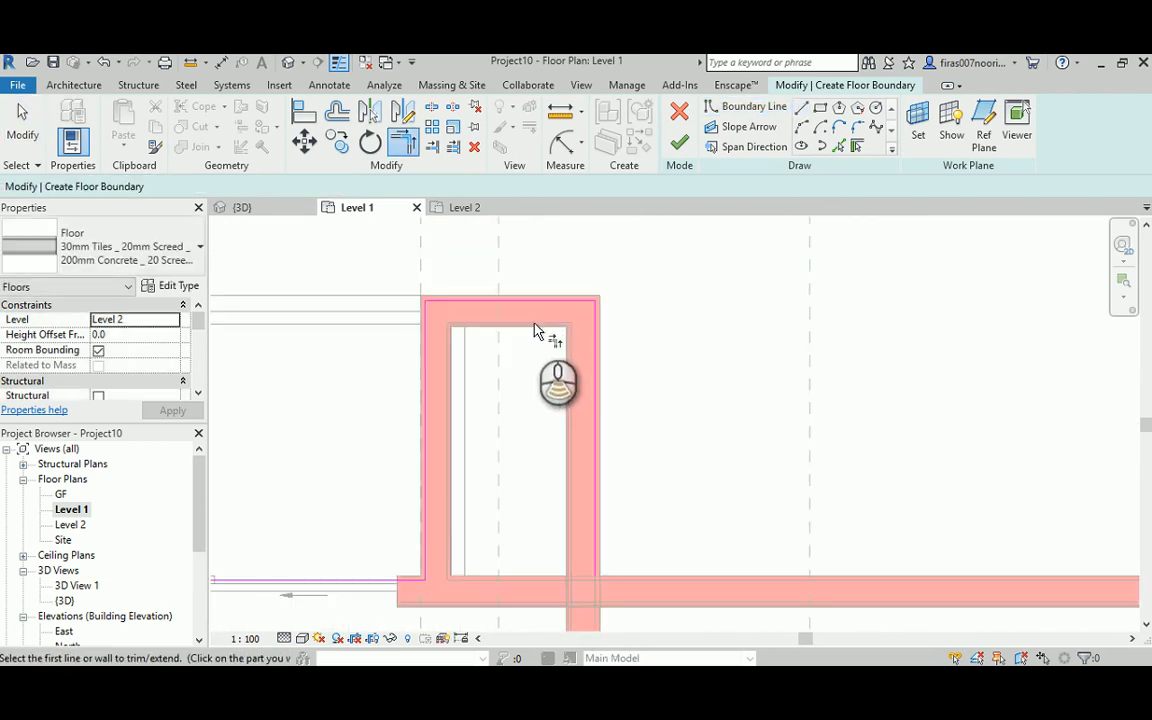
- Add a boundary line with Pick Lines along the crossing exterior wall and move it onto the wall's outer layer line
{"action": "scroll", "coordinate": [588, 465], "scroll_direction": "down", "scroll_amount": 1}
{"action": "middle_click_drag", "start_coordinate": [586, 509], "coordinate": [563, 275]}
{"action": "scroll", "coordinate": [550, 400], "scroll_direction": "down", "scroll_amount": 2}
{"action": "scroll", "coordinate": [561, 388], "scroll_direction": "down", "scroll_amount": 2}
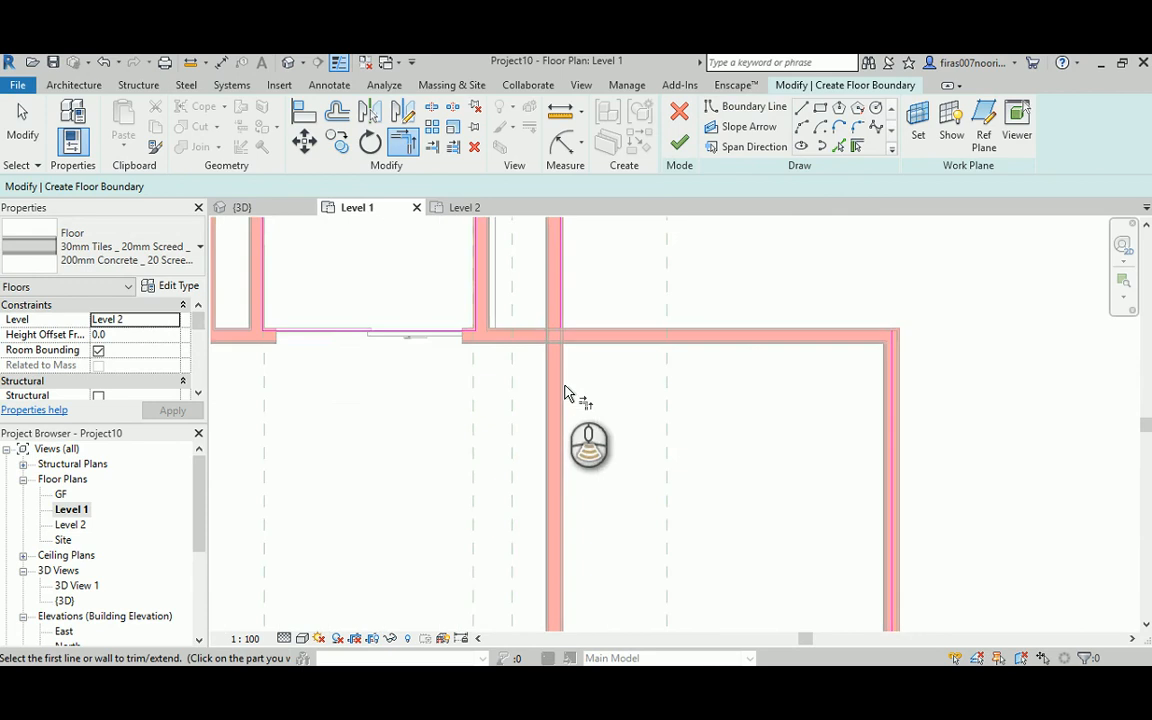
{"action": "scroll", "coordinate": [585, 340], "scroll_direction": "up", "scroll_amount": 3}
{"action": "scroll", "coordinate": [602, 345], "scroll_direction": "up", "scroll_amount": 2}
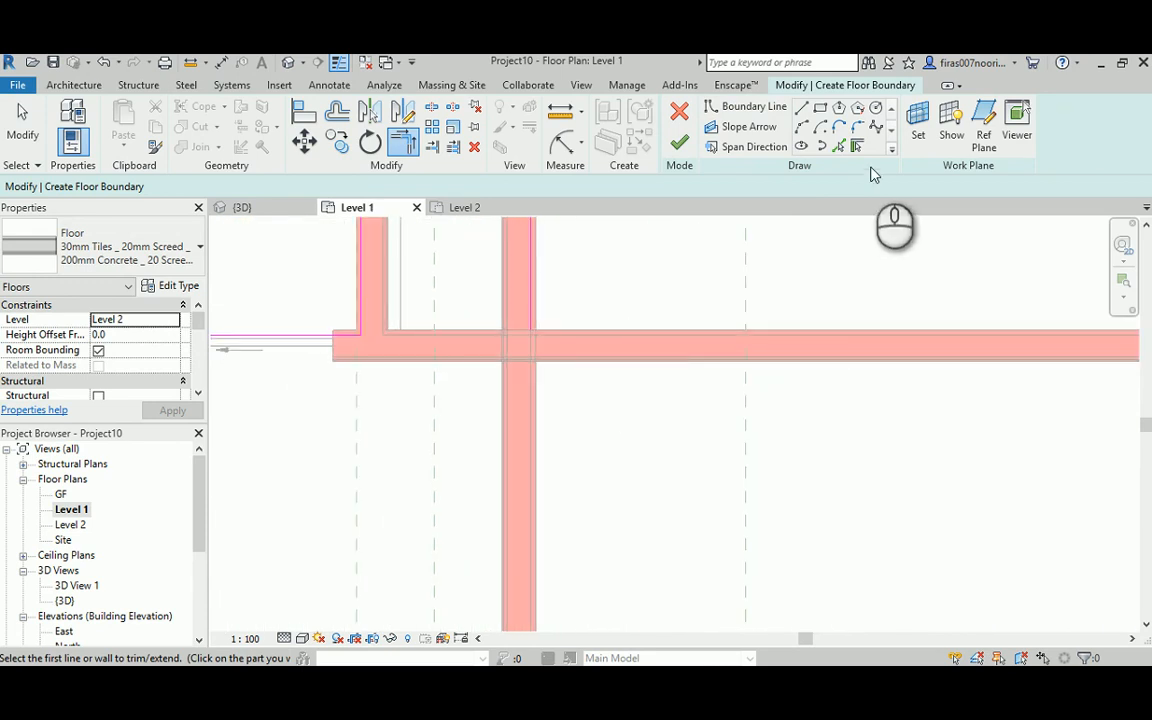
{"action": "left_click", "coordinate": [838, 146]}
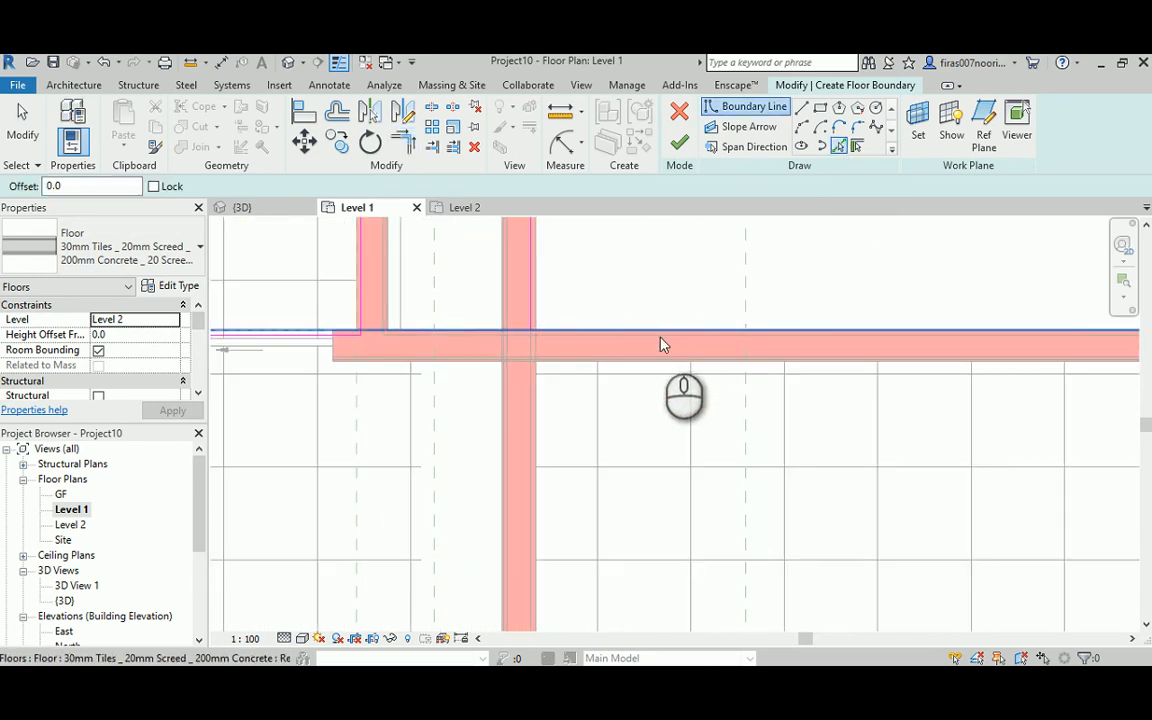
{"action": "left_click", "coordinate": [611, 340]}
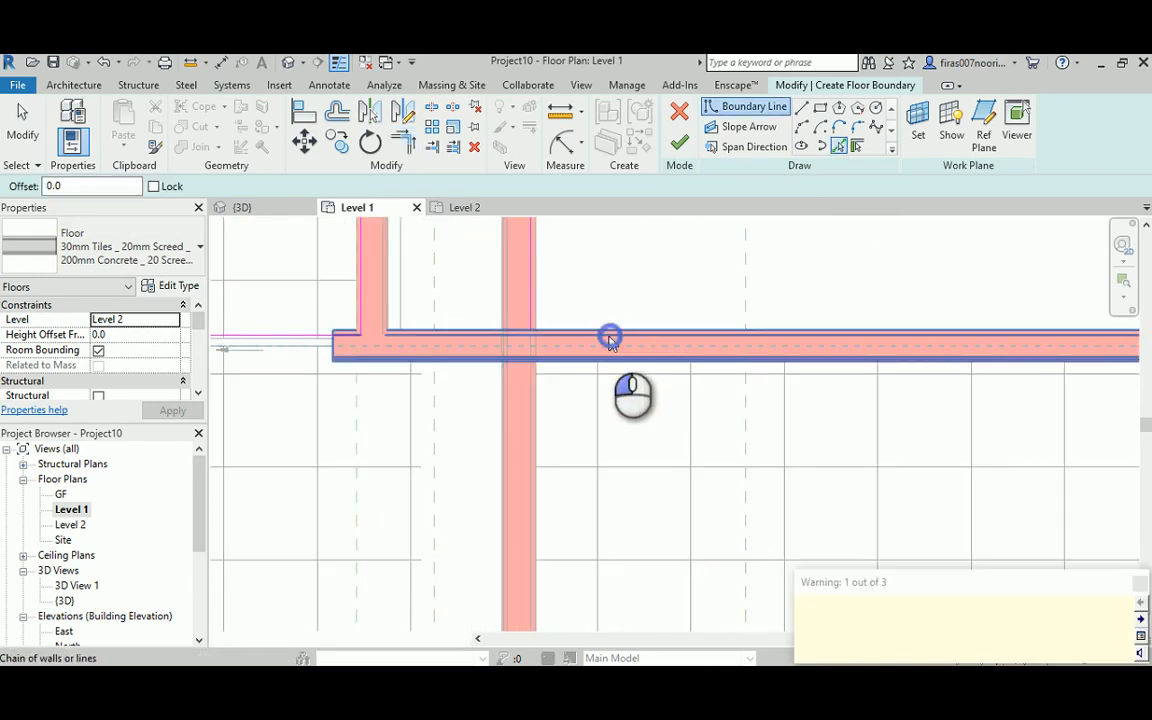
{"action": "scroll", "coordinate": [555, 347], "scroll_direction": "up", "scroll_amount": 4}
{"action": "key", "text": "Escape"}
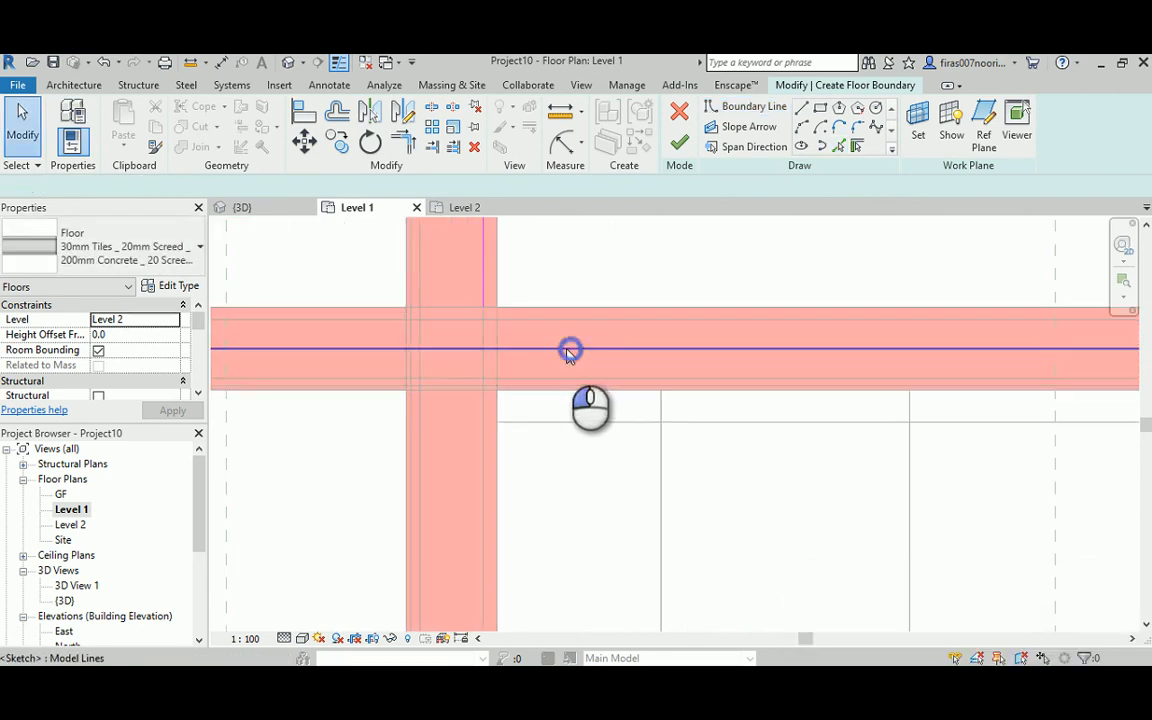
{"action": "left_click_drag", "start_coordinate": [568, 350], "coordinate": [576, 321]}
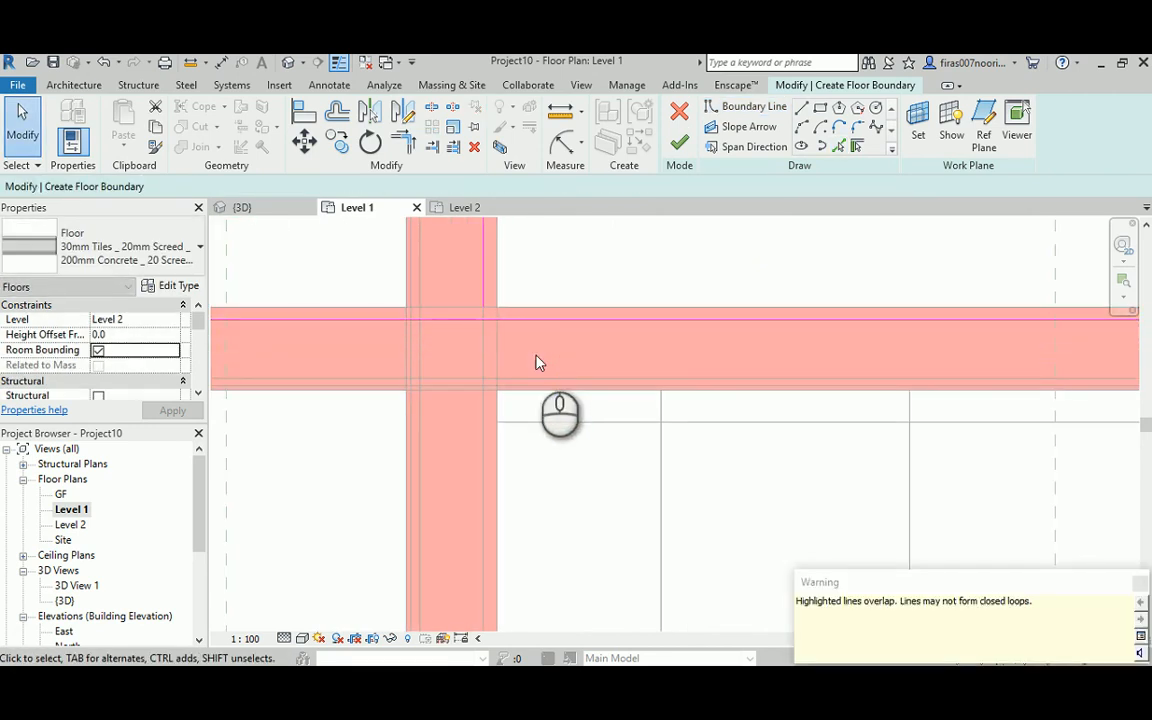
- Trim the crossing wall's boundary line into a corner with the block's side boundary line
{"action": "key", "text": "t"}
{"action": "key", "text": "r"}
{"action": "left_click", "coordinate": [491, 300]}
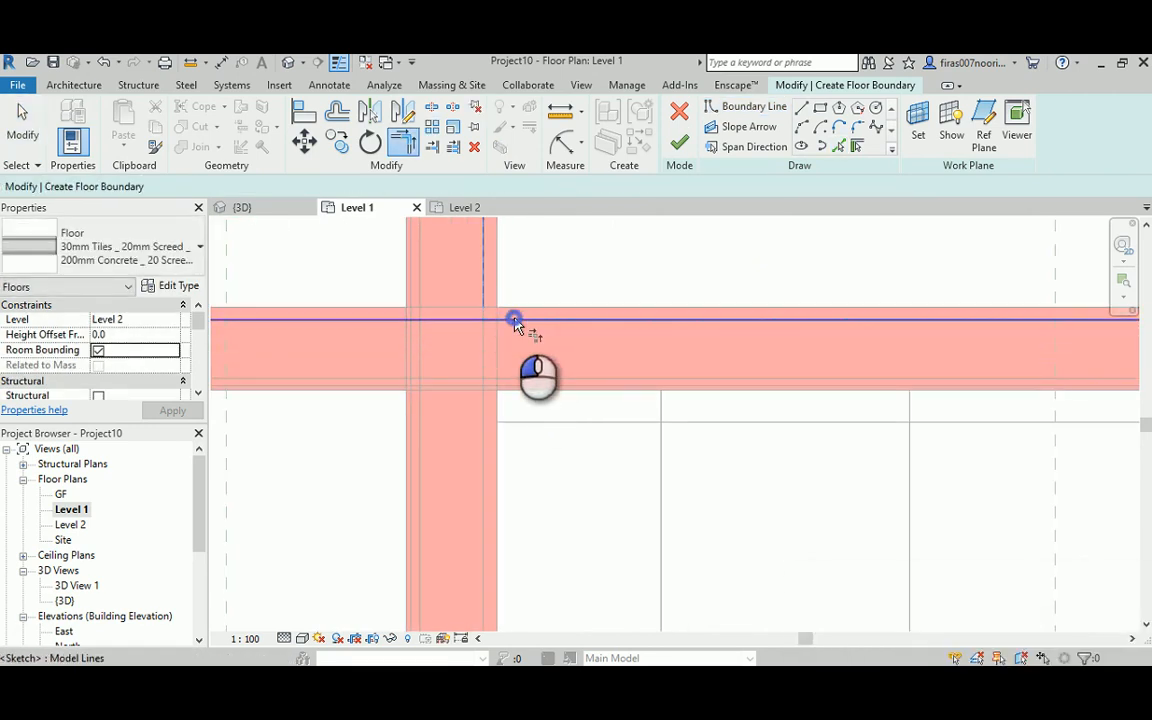
{"action": "left_click", "coordinate": [514, 319]}
{"action": "scroll", "coordinate": [489, 330], "scroll_direction": "down", "scroll_amount": 5}
- Move the right exterior wall's boundary line outward onto that wall's outer layer line
{"action": "middle_click_drag", "start_coordinate": [761, 364], "coordinate": [462, 326]}
{"action": "scroll", "coordinate": [724, 323], "scroll_direction": "up", "scroll_amount": 2}
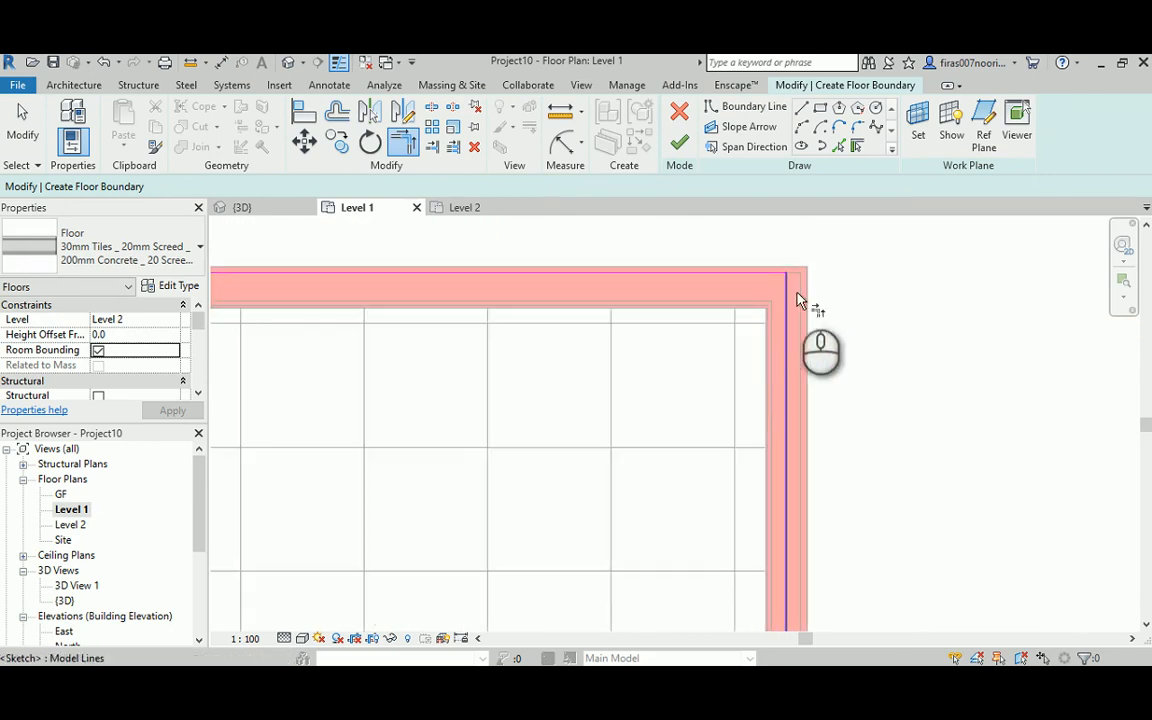
{"action": "scroll", "coordinate": [797, 295], "scroll_direction": "up", "scroll_amount": 2}
{"action": "key", "text": "Escape"}
{"action": "left_click", "coordinate": [782, 288]}
{"action": "mouse_move", "coordinate": [782, 288]}
{"action": "left_mouse_down"}
{"action": "mouse_move", "coordinate": [810, 288]}
{"action": "mouse_move", "coordinate": [799, 290]}
{"action": "left_mouse_up"}
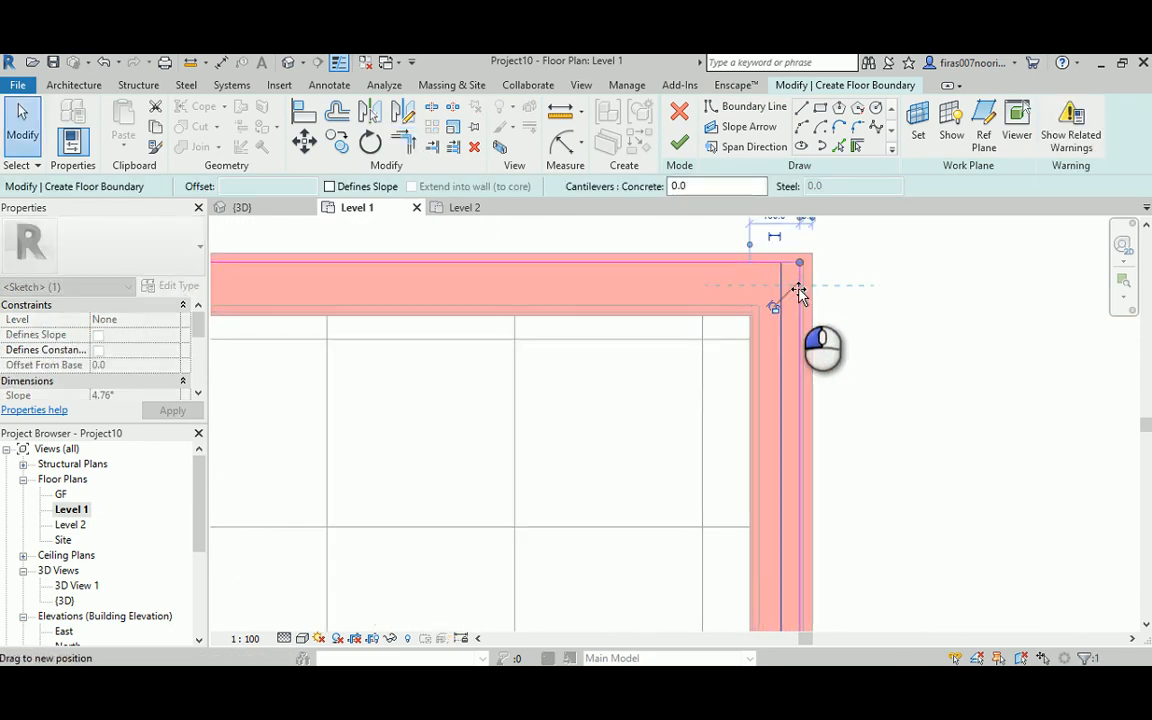
{"action": "scroll", "coordinate": [815, 295], "scroll_direction": "up", "scroll_amount": 2}
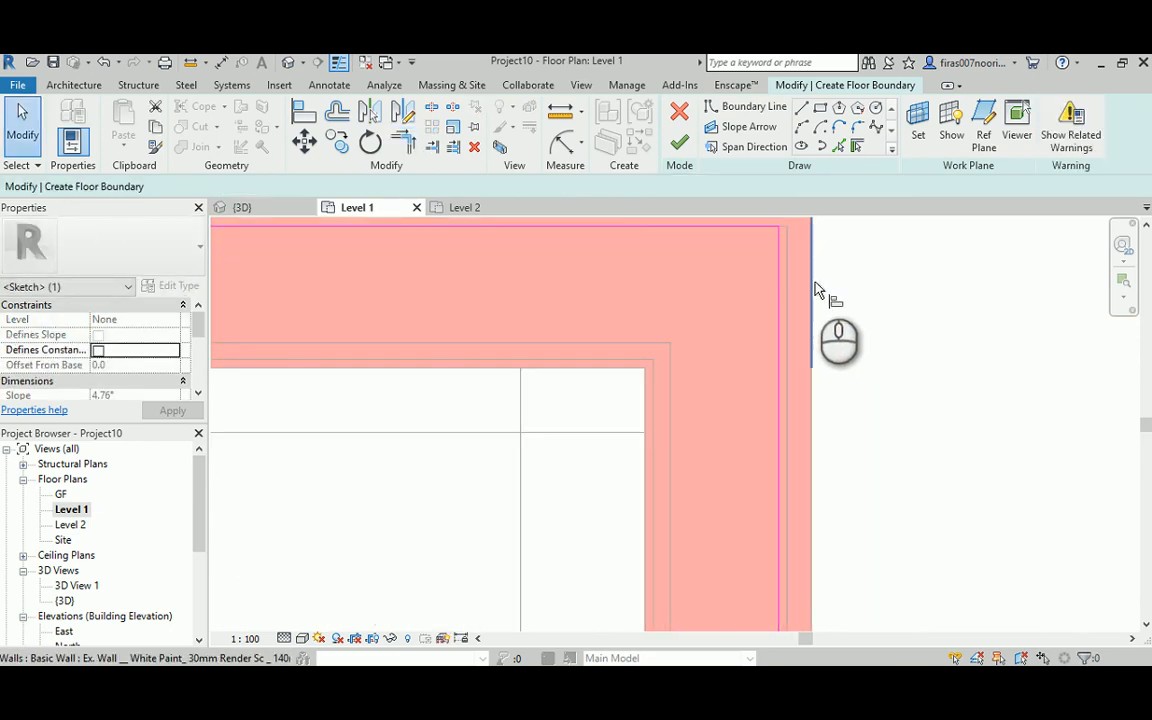
{"action": "key", "text": "l"}
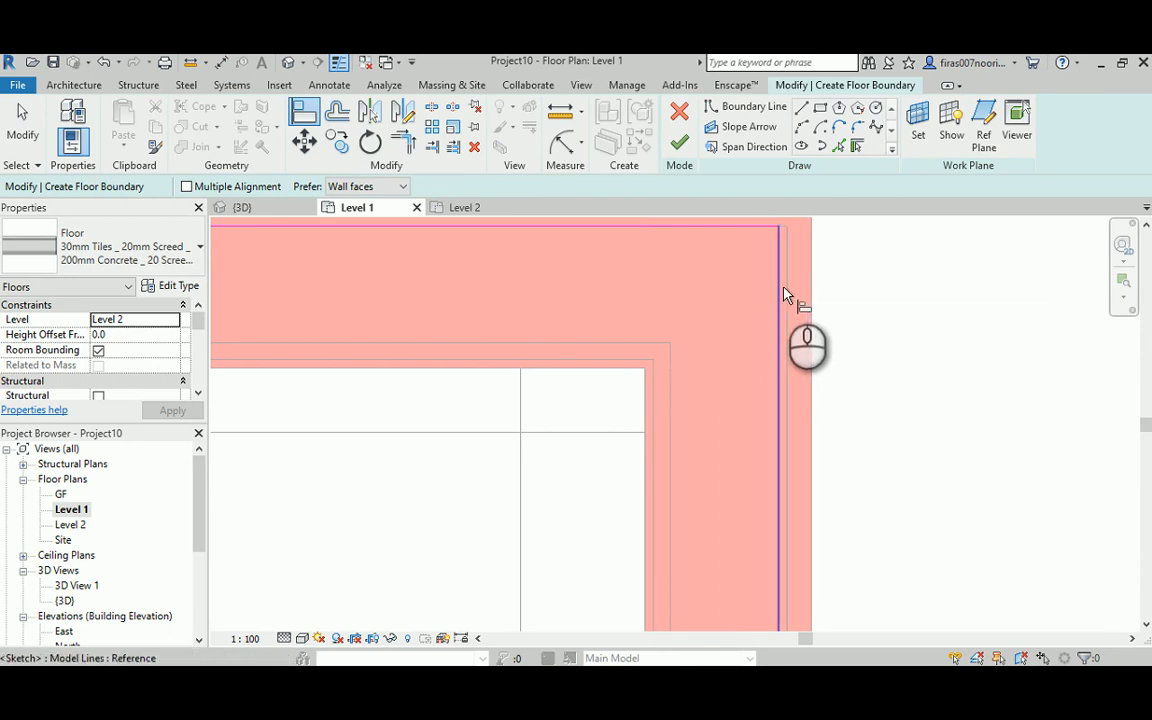
{"action": "key", "text": "Escape"}
{"action": "left_click", "coordinate": [779, 275]}
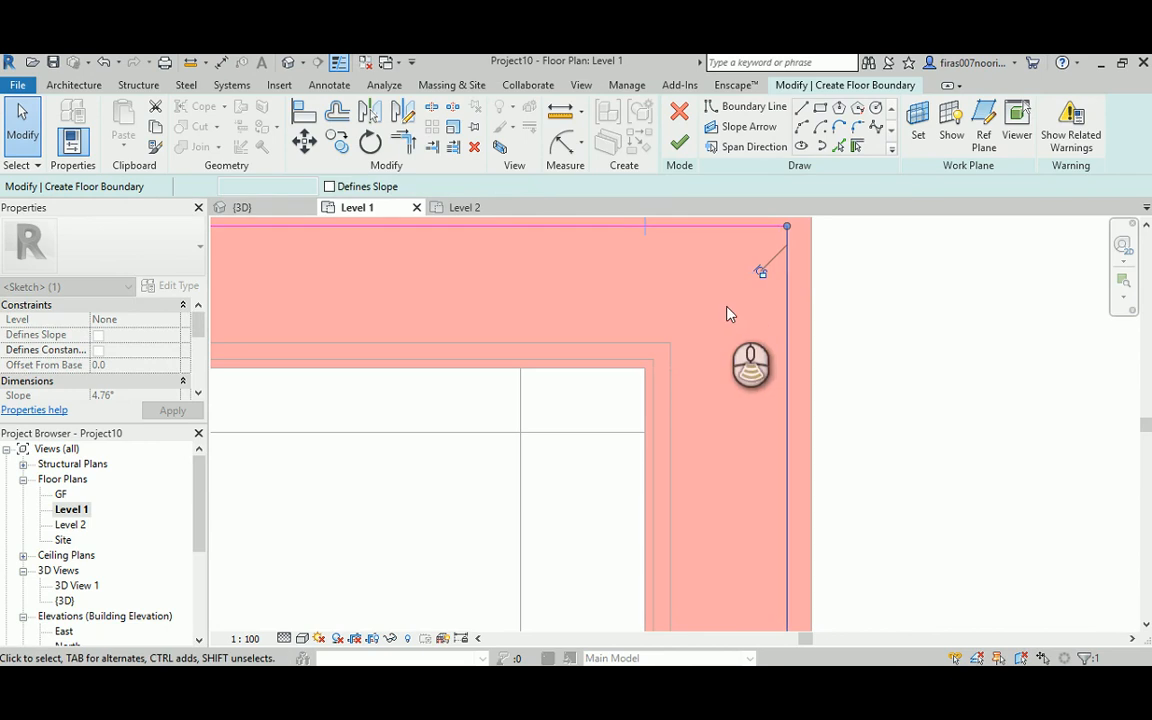
- Move the boundary line of the right room's lower exterior wall onto that wall's outer layer line
{"action": "scroll", "coordinate": [727, 318], "scroll_direction": "down", "scroll_amount": 2}
{"action": "scroll", "coordinate": [690, 463], "scroll_direction": "down", "scroll_amount": 2}
{"action": "mouse_move", "coordinate": [694, 463]}
{"action": "middle_mouse_down"}
{"action": "mouse_move", "coordinate": [697, 332]}
{"action": "mouse_move", "coordinate": [665, 270]}
{"action": "middle_mouse_up"}
{"action": "middle_click_drag", "start_coordinate": [668, 455], "coordinate": [681, 250]}
{"action": "mouse_move", "coordinate": [645, 514]}
{"action": "middle_mouse_down"}
{"action": "mouse_move", "coordinate": [674, 335]}
{"action": "mouse_move", "coordinate": [675, 388]}
{"action": "middle_mouse_up"}
{"action": "middle_click_drag", "start_coordinate": [680, 514], "coordinate": [740, 484]}
{"action": "left_click_drag", "start_coordinate": [740, 471], "coordinate": [703, 497]}
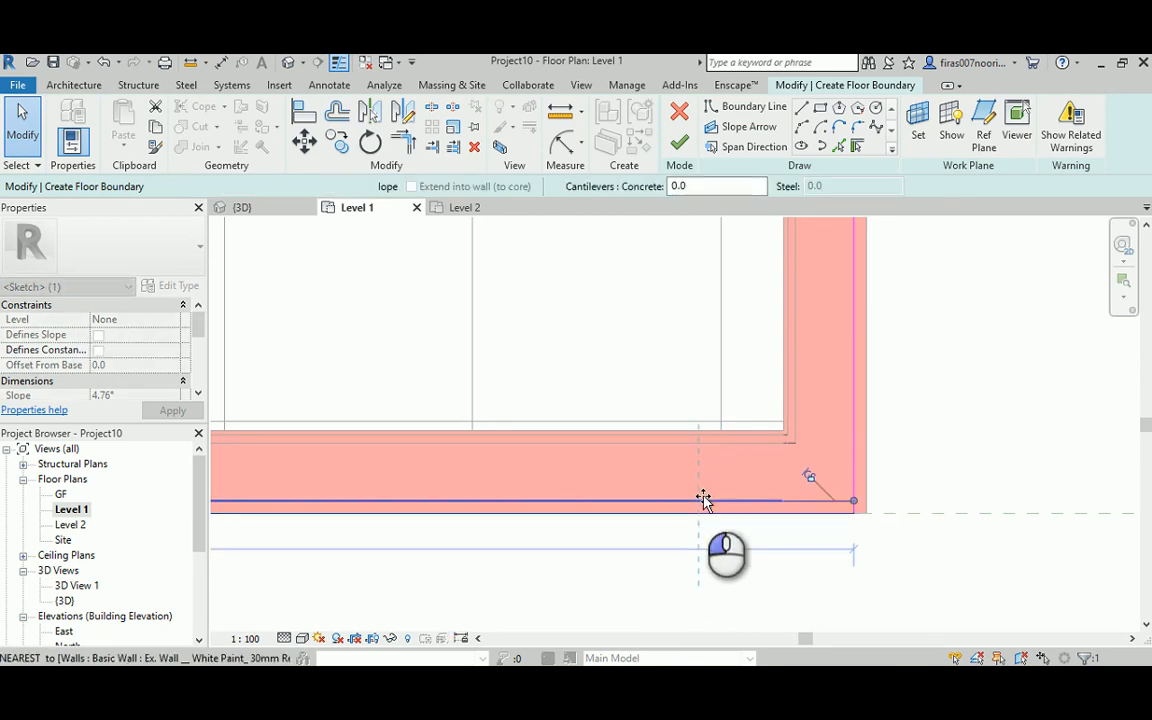
{"action": "scroll", "coordinate": [769, 499], "scroll_direction": "down", "scroll_amount": 3}
{"action": "middle_click_drag", "start_coordinate": [542, 470], "coordinate": [963, 463]}
{"action": "middle_click_drag", "start_coordinate": [617, 463], "coordinate": [963, 457]}
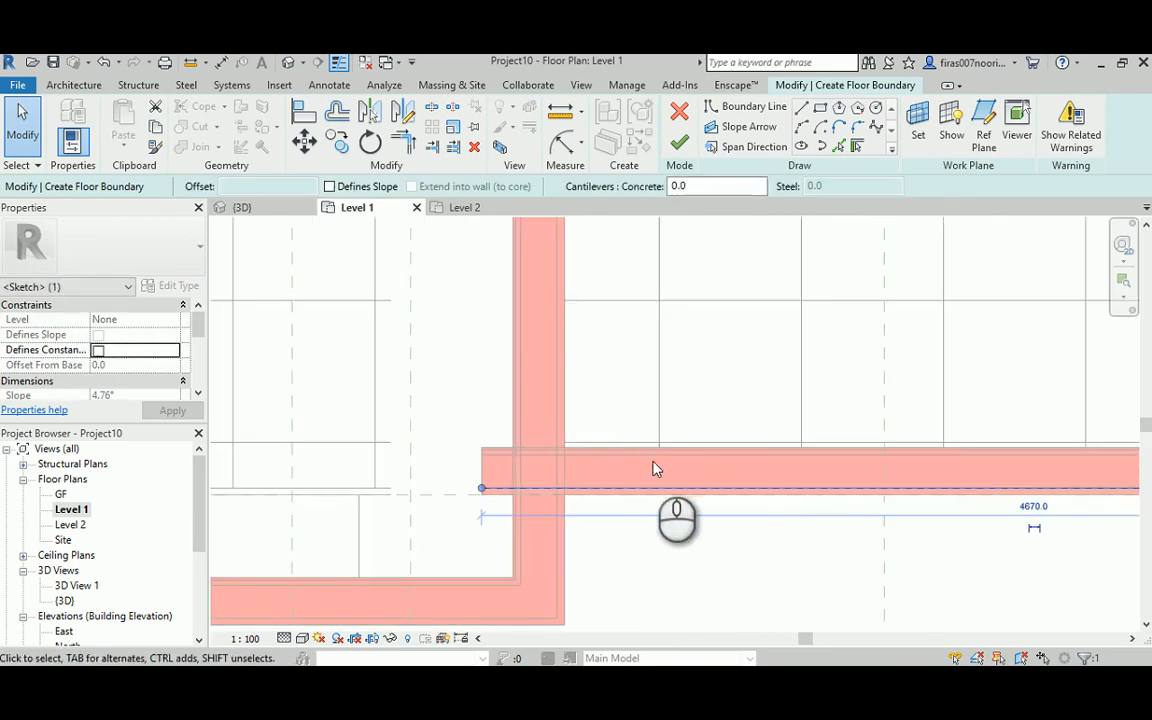
{"action": "scroll", "coordinate": [609, 469], "scroll_direction": "down", "scroll_amount": 4}
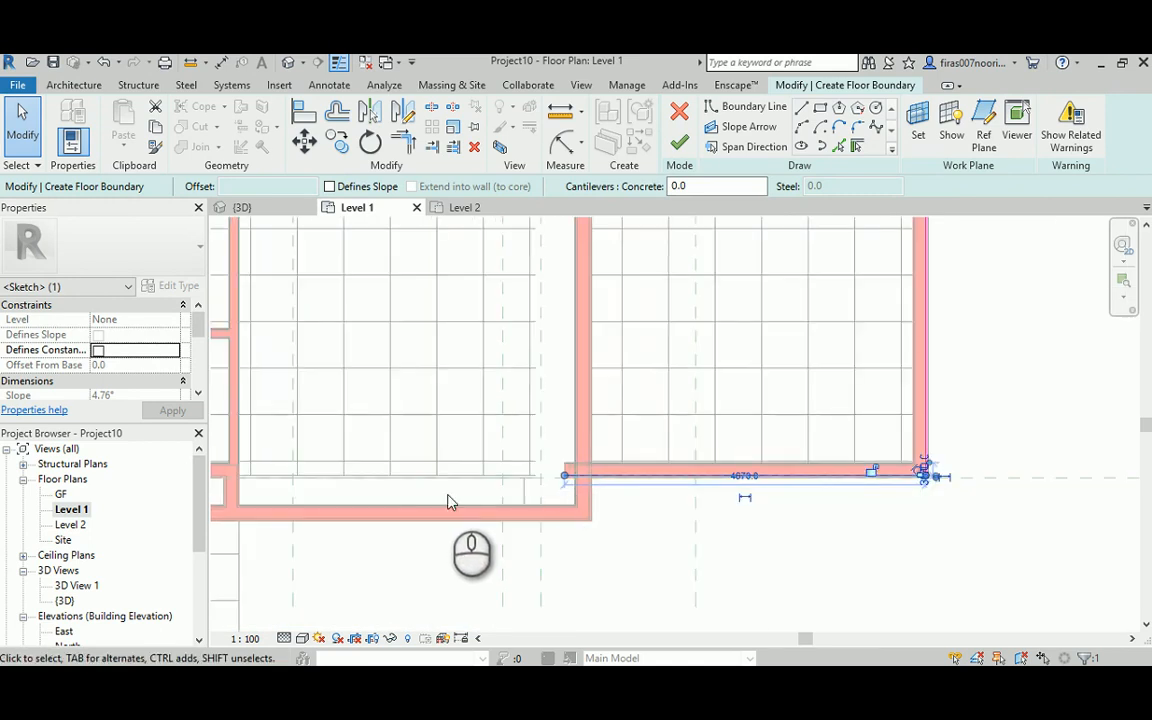
{"action": "middle_click_drag", "start_coordinate": [449, 502], "coordinate": [656, 398]}
{"action": "scroll", "coordinate": [765, 427], "scroll_direction": "up", "scroll_amount": 4}
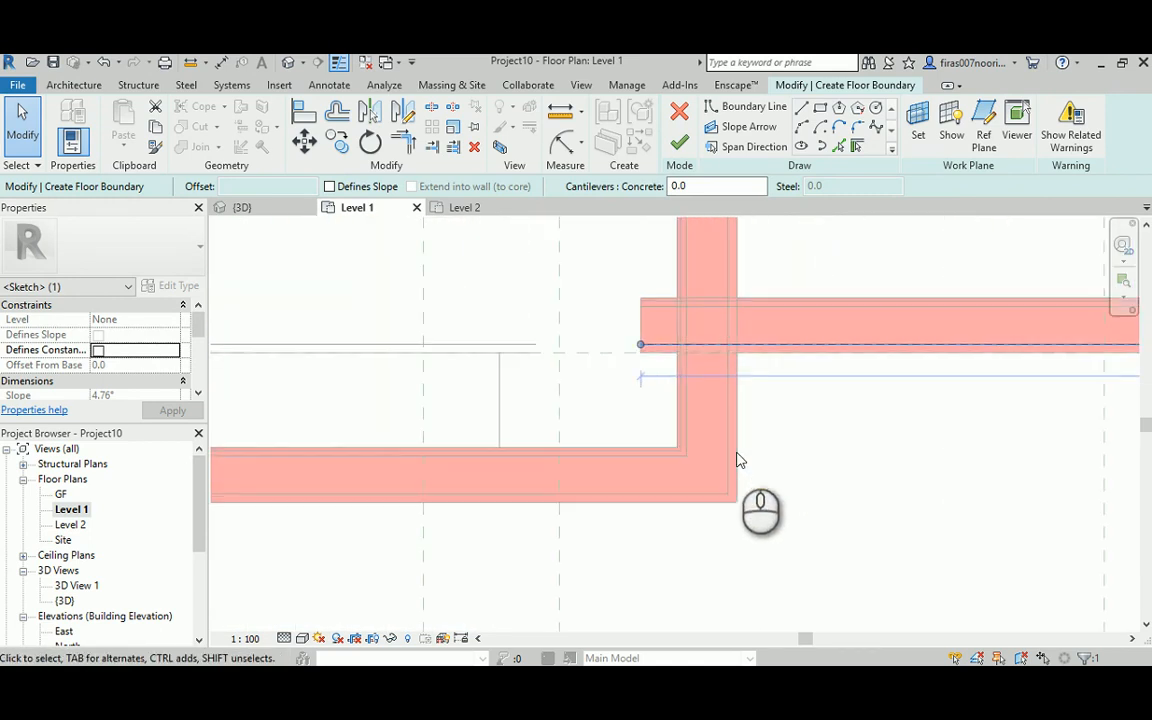
{"action": "left_click", "coordinate": [837, 147]}
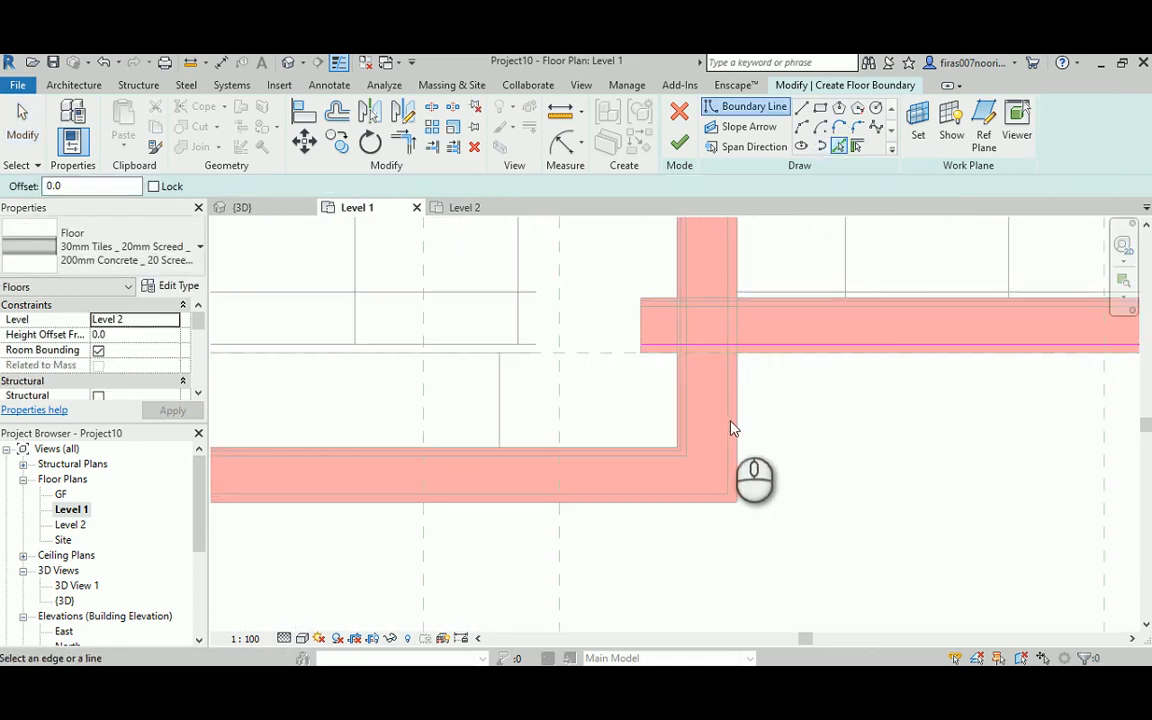
{"action": "scroll", "coordinate": [690, 455], "scroll_direction": "down", "scroll_amount": 4}
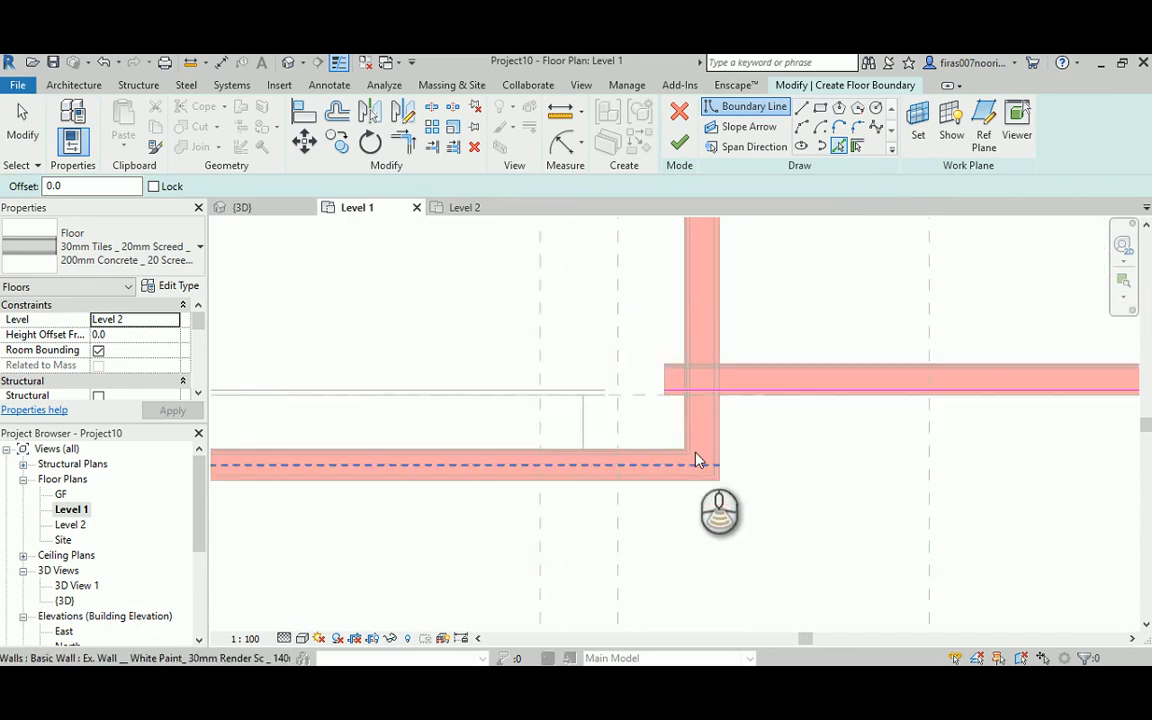
{"action": "middle_click_drag", "start_coordinate": [722, 264], "coordinate": [690, 479]}
{"action": "middle_click_drag", "start_coordinate": [702, 301], "coordinate": [671, 460]}
{"action": "key", "text": "Escape"}
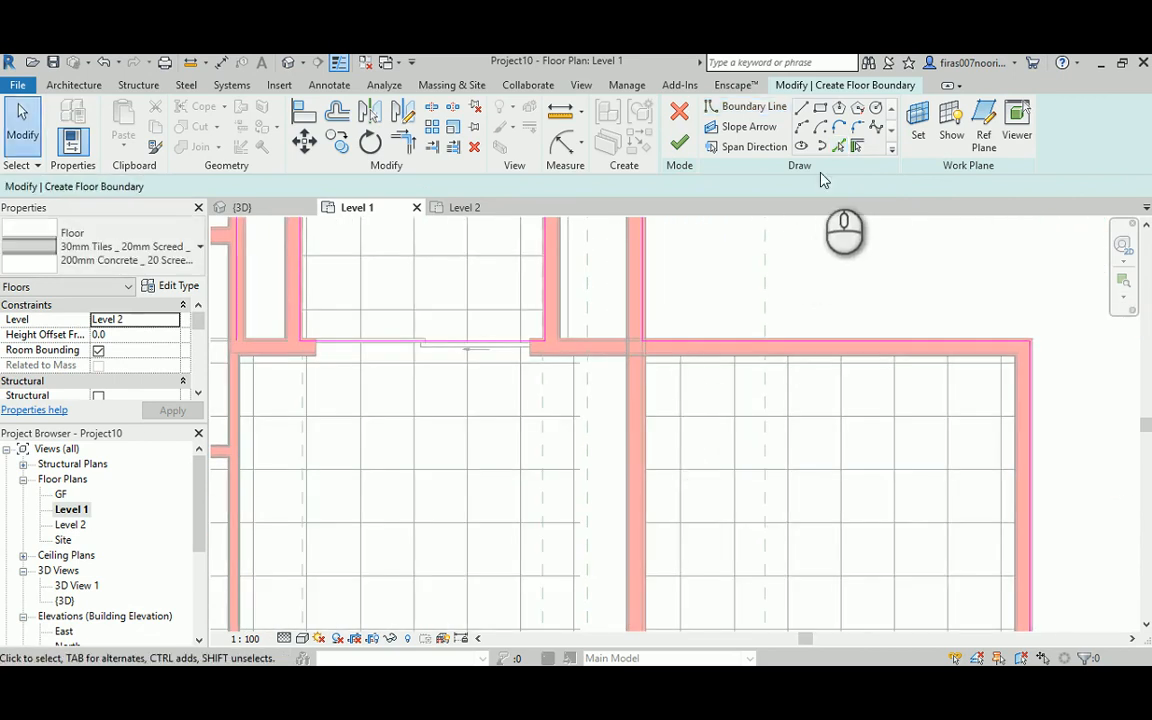
- Draw a vertical boundary line from the corner at the crossing wall down the right room's inner side wall, past the lower exterior wall
{"action": "left_click", "coordinate": [802, 107]}
{"action": "scroll", "coordinate": [643, 360], "scroll_direction": "up", "scroll_amount": 3}
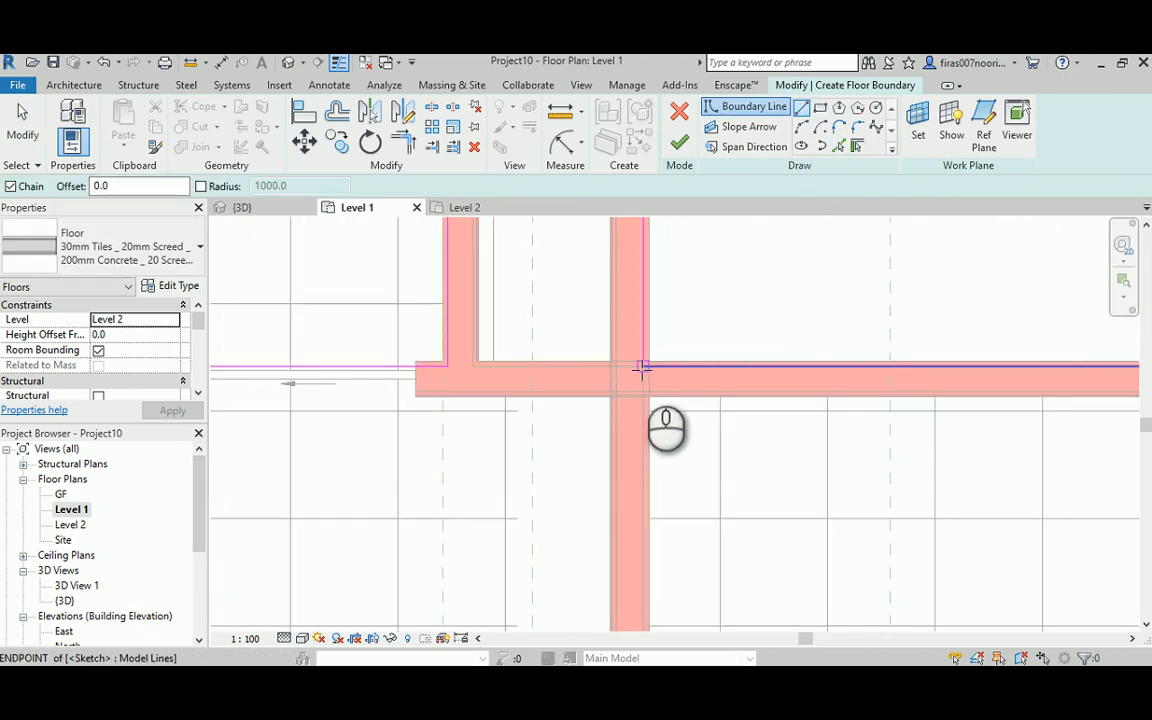
{"action": "scroll", "coordinate": [650, 400], "scroll_direction": "down", "scroll_amount": 4}
{"action": "scroll", "coordinate": [670, 530], "scroll_direction": "up", "scroll_amount": 4}
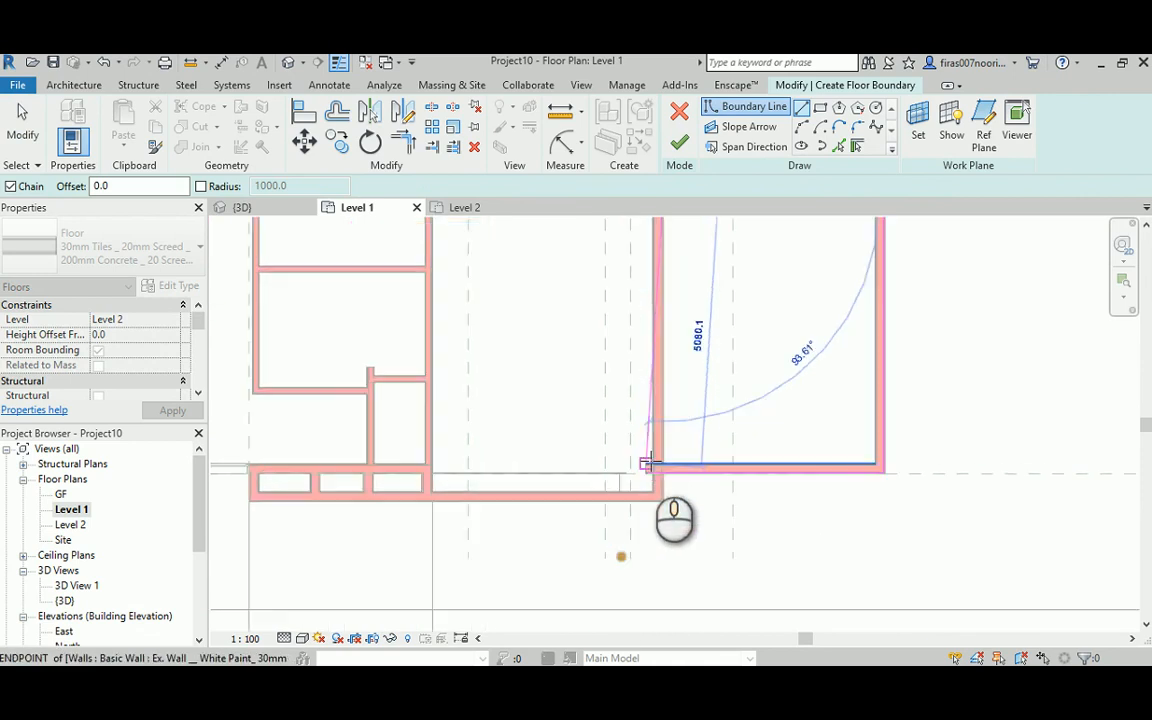
{"action": "key", "text": "Escape"}
{"action": "key", "text": "Escape"}
- Trim the lower part of the new vertical line into a corner with the right room's lower boundary line
{"action": "scroll", "coordinate": [668, 480], "scroll_direction": "up", "scroll_amount": 2}
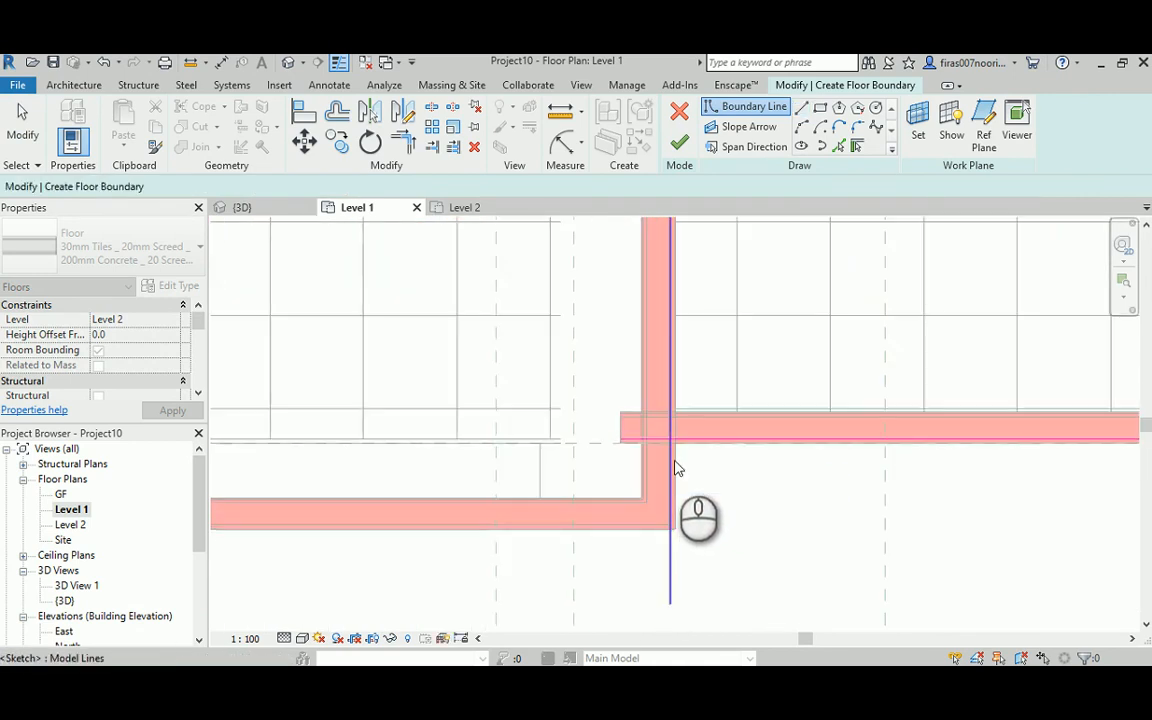
{"action": "left_click", "coordinate": [670, 458]}
{"action": "key", "text": "t"}
{"action": "key", "text": "r"}
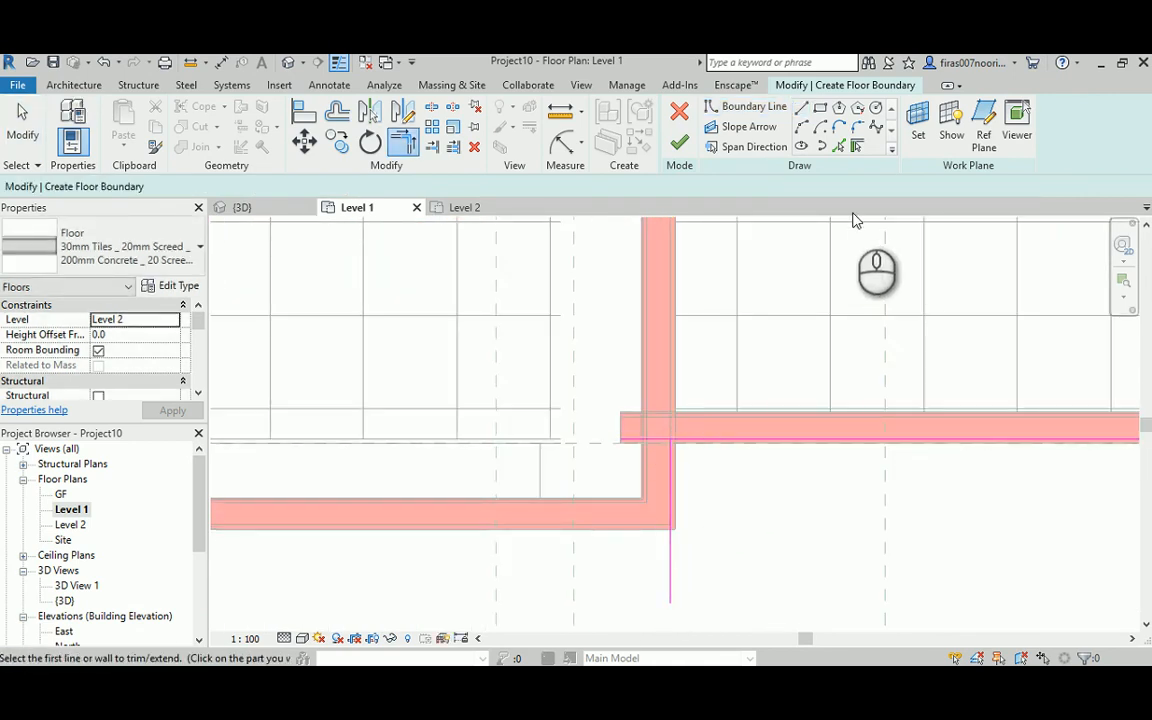
- Trim the right room's vertical and lower boundary lines into a corner, and add a boundary line along the adjoining lower wall to the left
{"action": "left_click", "coordinate": [670, 464]}
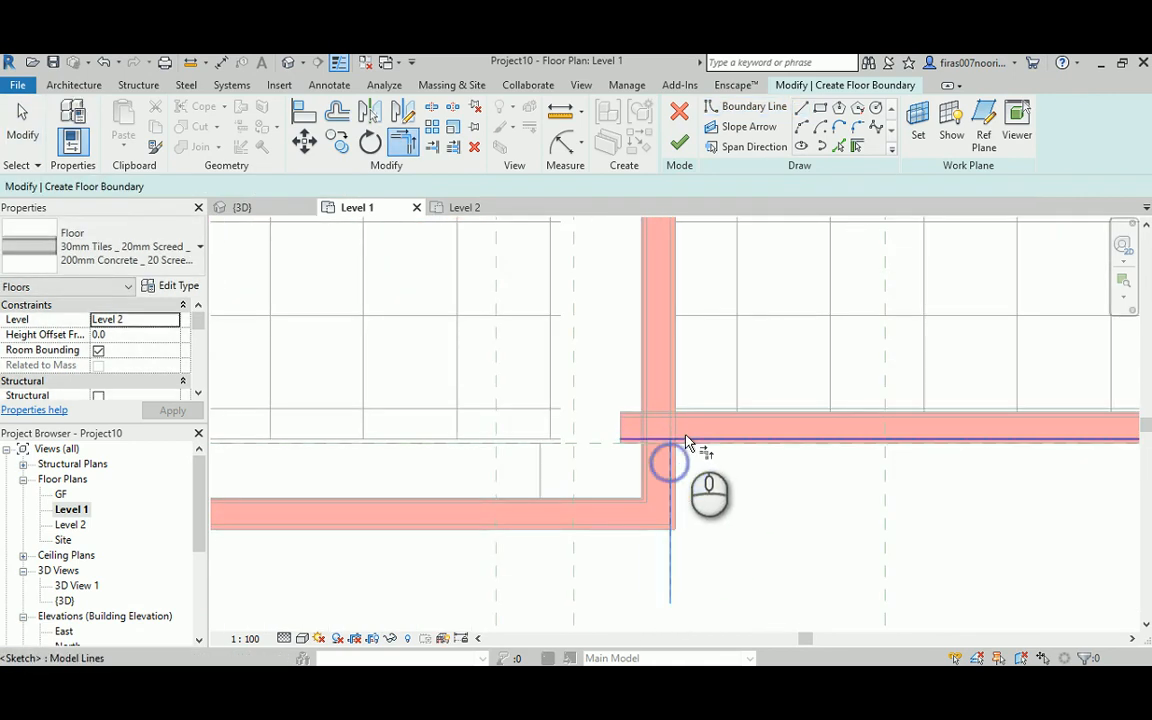
{"action": "left_click", "coordinate": [838, 146]}
{"action": "left_click", "coordinate": [641, 532]}
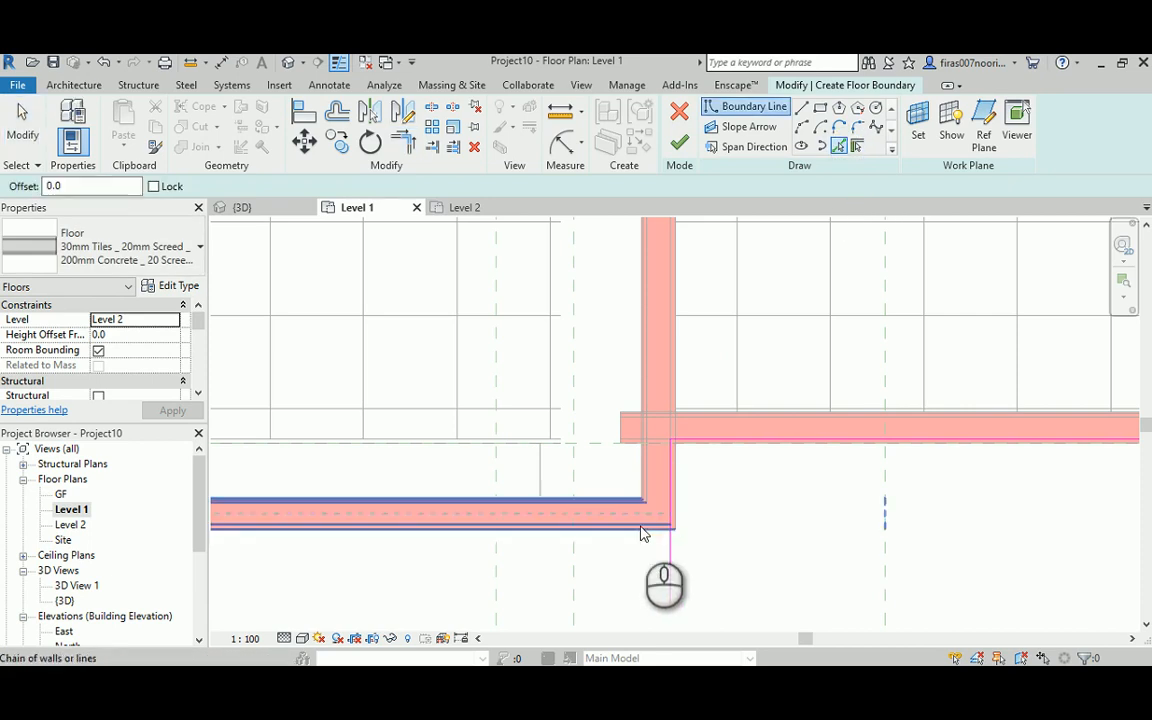
- Move the new lower wall boundary line down onto that wall's outer layer line and trim it into a corner with the vertical line
{"action": "middle_click_drag", "start_coordinate": [563, 555], "coordinate": [728, 519]}
{"action": "key", "text": "Escape"}
{"action": "left_click", "coordinate": [771, 477]}
{"action": "scroll", "coordinate": [771, 478], "scroll_direction": "up", "scroll_amount": 3}
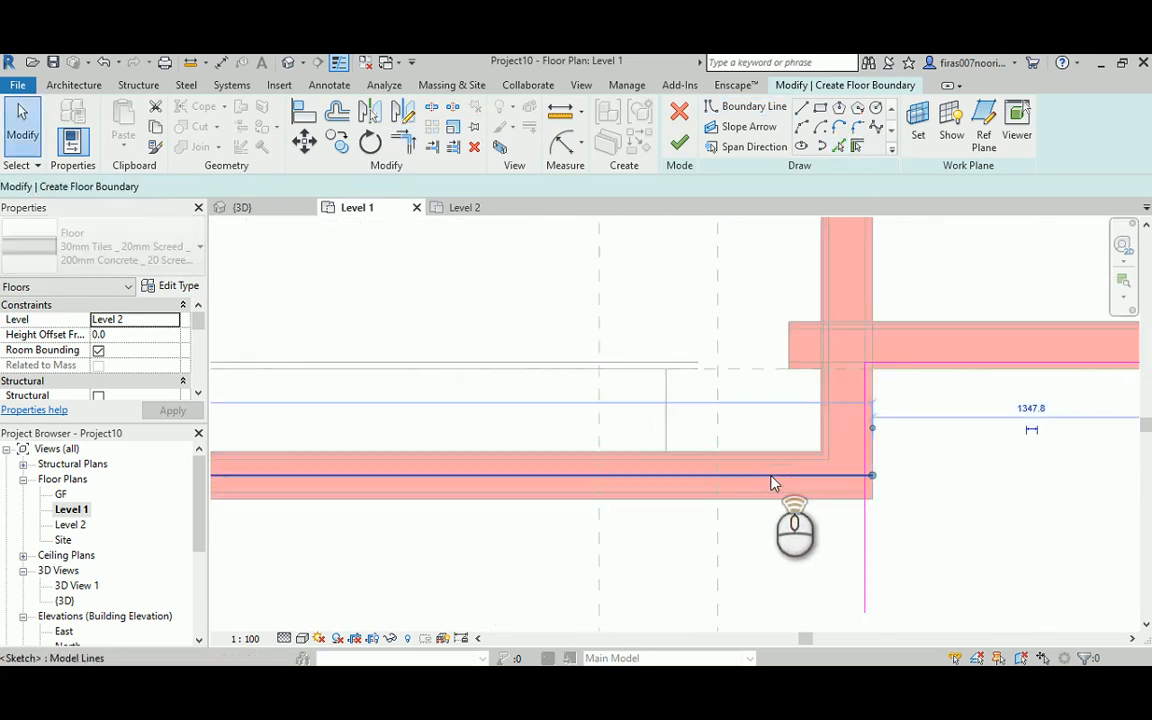
{"action": "left_click_drag", "start_coordinate": [770, 476], "coordinate": [770, 504]}
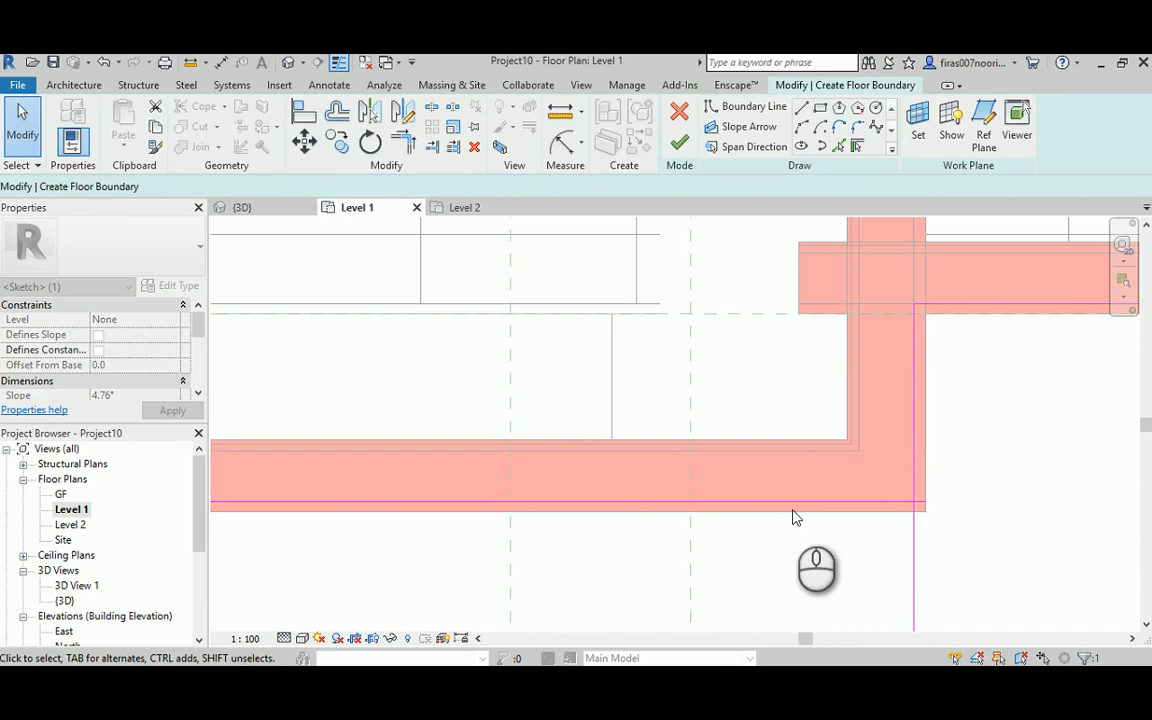
{"action": "left_click", "coordinate": [845, 520]}
- Move the short vertical boundary line at the lower wall's left end outward onto the end wall's outer layer line
{"action": "scroll", "coordinate": [408, 462], "scroll_direction": "down", "scroll_amount": 3}
{"action": "middle_click_drag", "start_coordinate": [350, 442], "coordinate": [1135, 453]}
{"action": "middle_click_drag", "start_coordinate": [607, 466], "coordinate": [1071, 447]}
{"action": "scroll", "coordinate": [928, 467], "scroll_direction": "down", "scroll_amount": 2}
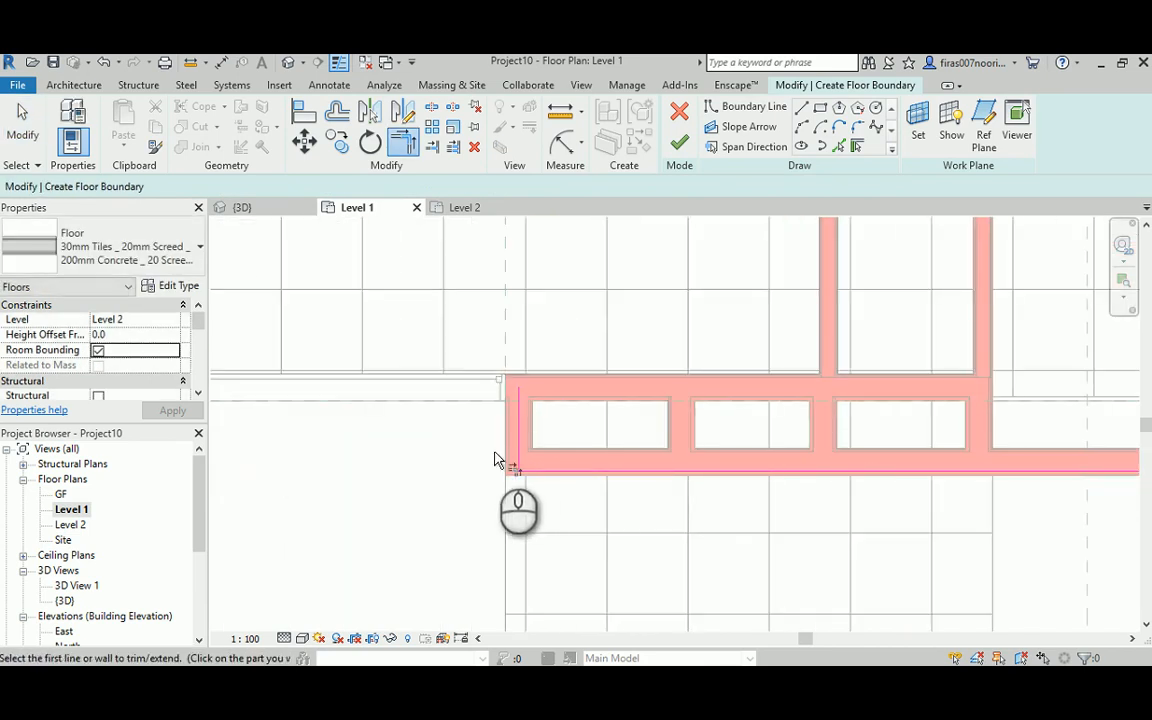
{"action": "middle_click_drag", "start_coordinate": [496, 458], "coordinate": [761, 424]}
{"action": "scroll", "coordinate": [751, 416], "scroll_direction": "down", "scroll_amount": 2}
{"action": "scroll", "coordinate": [737, 413], "scroll_direction": "up", "scroll_amount": 3}
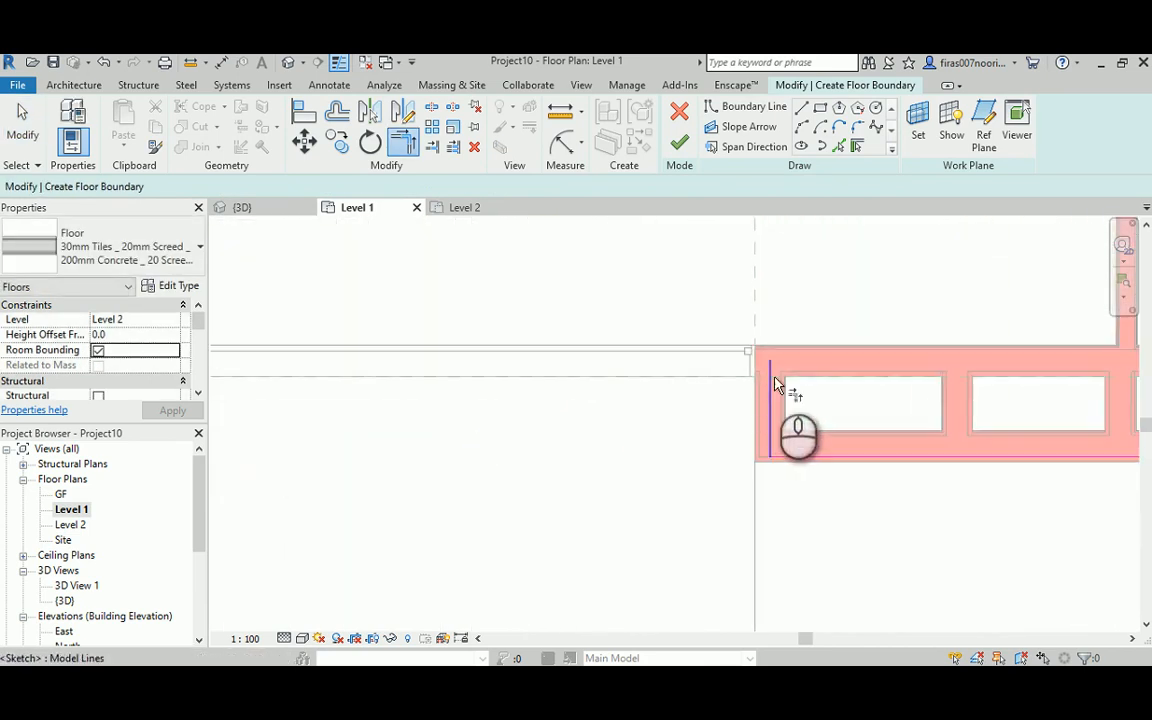
{"action": "left_click", "coordinate": [755, 439]}
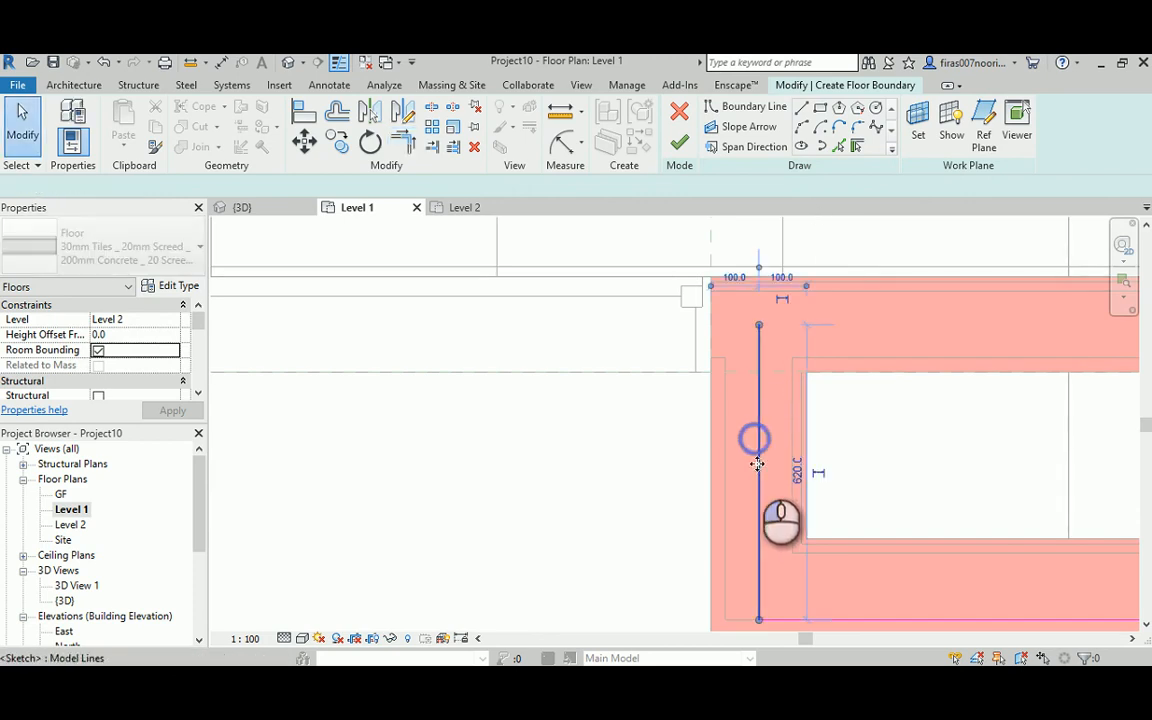
{"action": "left_click_drag", "start_coordinate": [738, 439], "coordinate": [704, 442]}
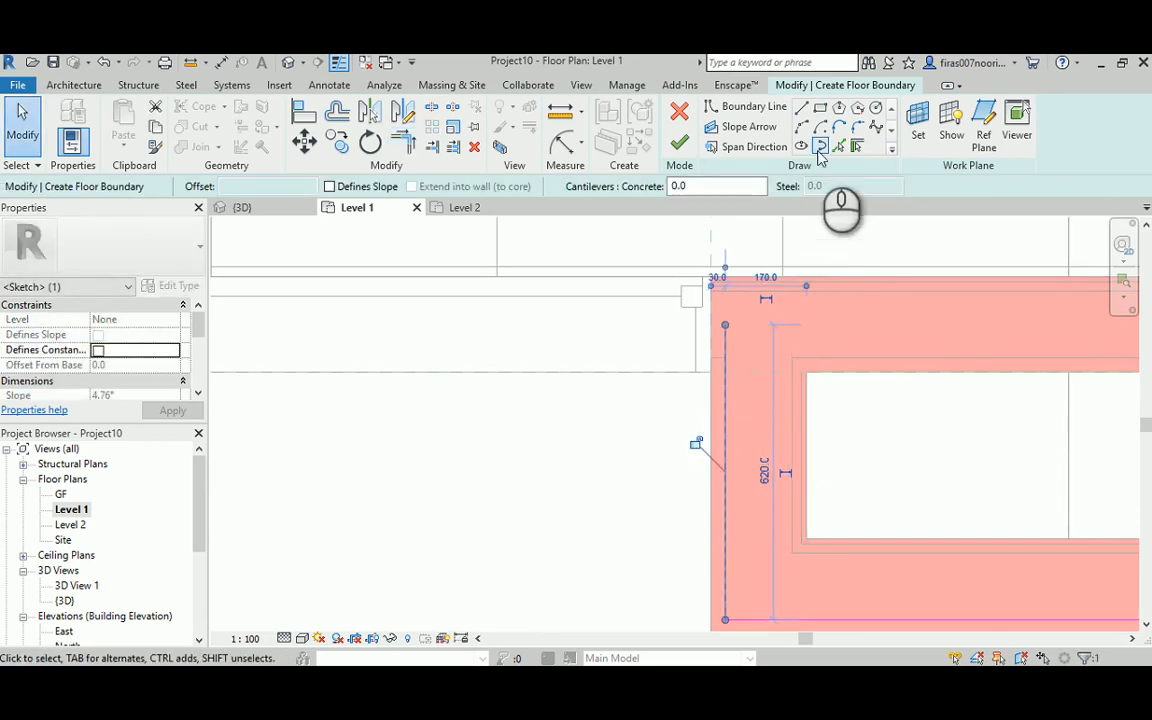
- Add a horizontal boundary line along the outer layer line above the wall opening and trim it into a corner with the short vertical line
{"action": "left_click", "coordinate": [836, 148]}
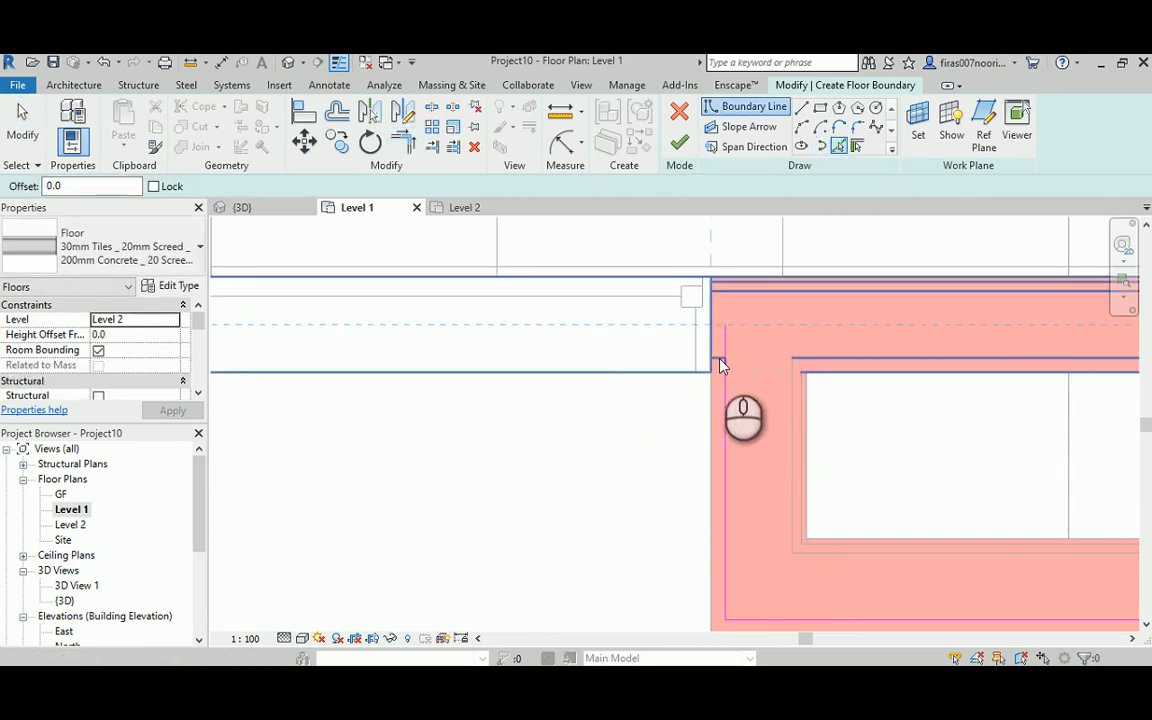
{"action": "left_click", "coordinate": [823, 364]}
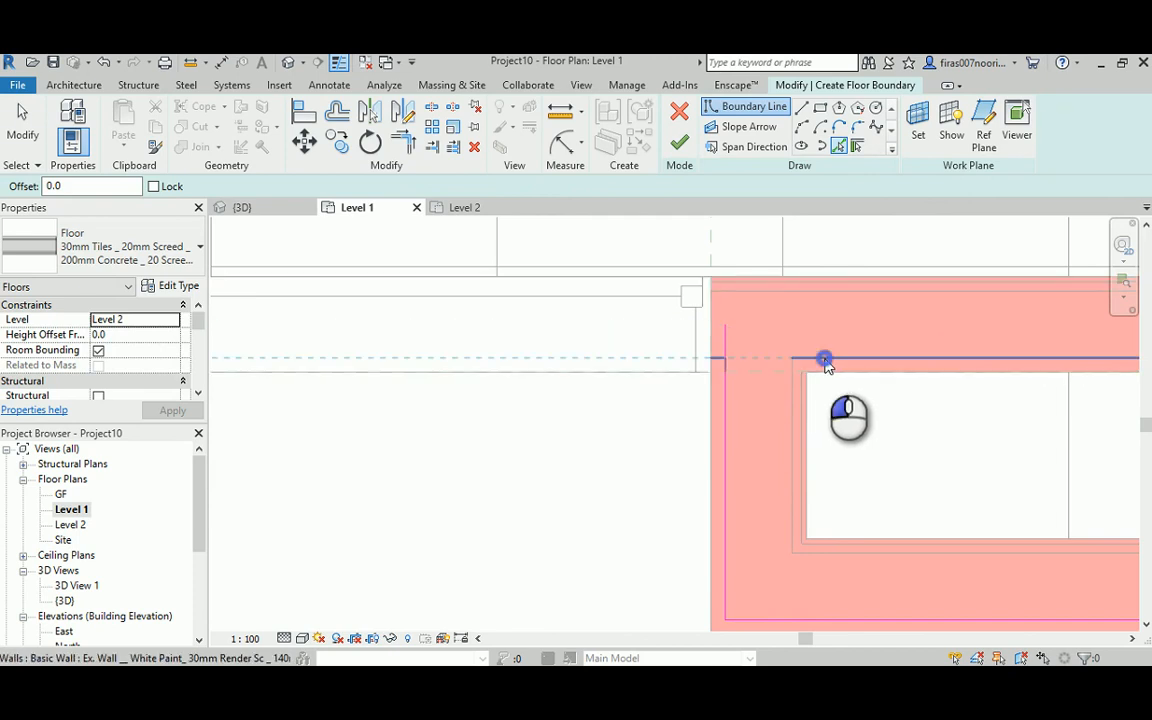
{"action": "key", "text": "Escape"}
{"action": "left_click", "coordinate": [729, 388]}
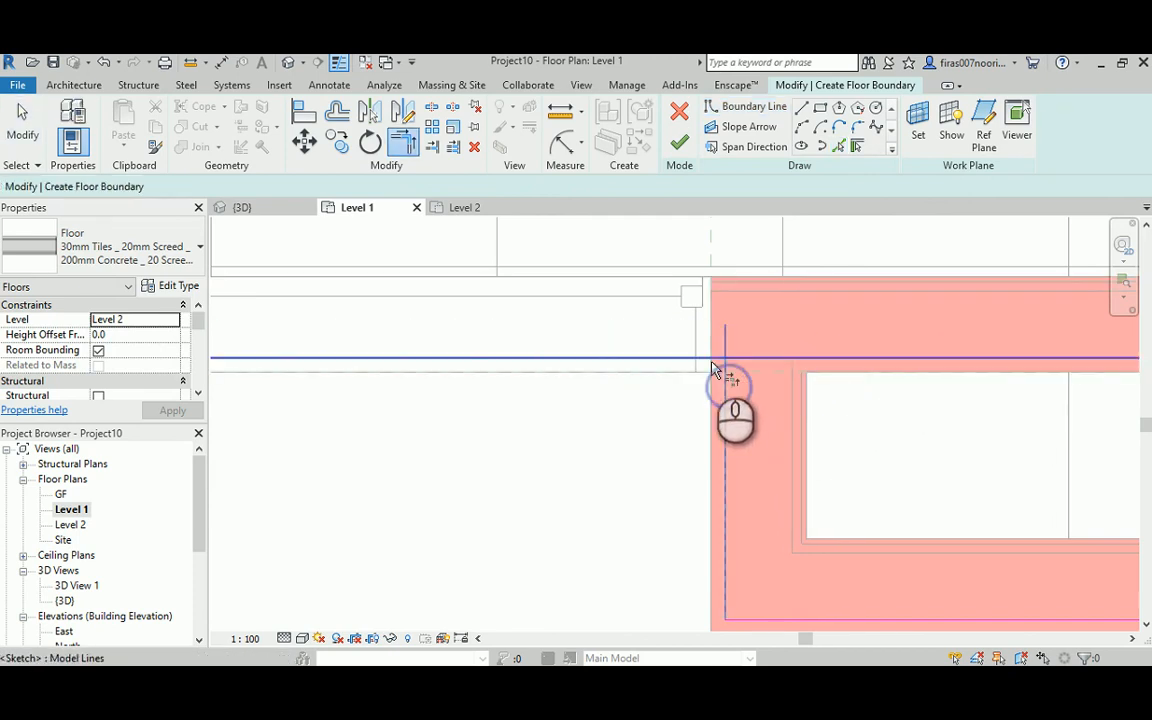
- Add a vertical boundary line along the outer layer line on the right side of the upper hollow pier at the horizontal line's left end
{"action": "scroll", "coordinate": [601, 362], "scroll_direction": "down", "scroll_amount": 2}
{"action": "middle_click_drag", "start_coordinate": [396, 360], "coordinate": [850, 367]}
{"action": "middle_click_drag", "start_coordinate": [391, 360], "coordinate": [850, 290]}
{"action": "middle_click_drag", "start_coordinate": [468, 370], "coordinate": [1037, 408]}
{"action": "scroll", "coordinate": [711, 399], "scroll_direction": "down", "scroll_amount": 1}
{"action": "middle_click_drag", "start_coordinate": [709, 395], "coordinate": [609, 314]}
{"action": "scroll", "coordinate": [604, 290], "scroll_direction": "down", "scroll_amount": 1}
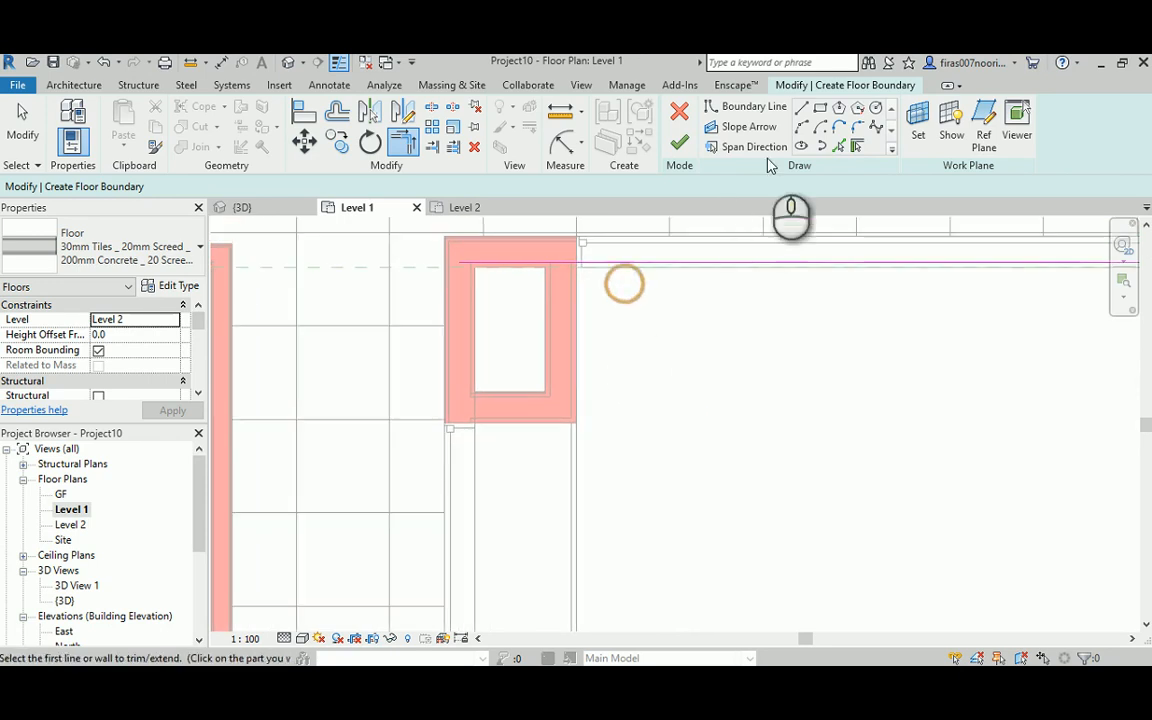
{"action": "left_click", "coordinate": [839, 147]}
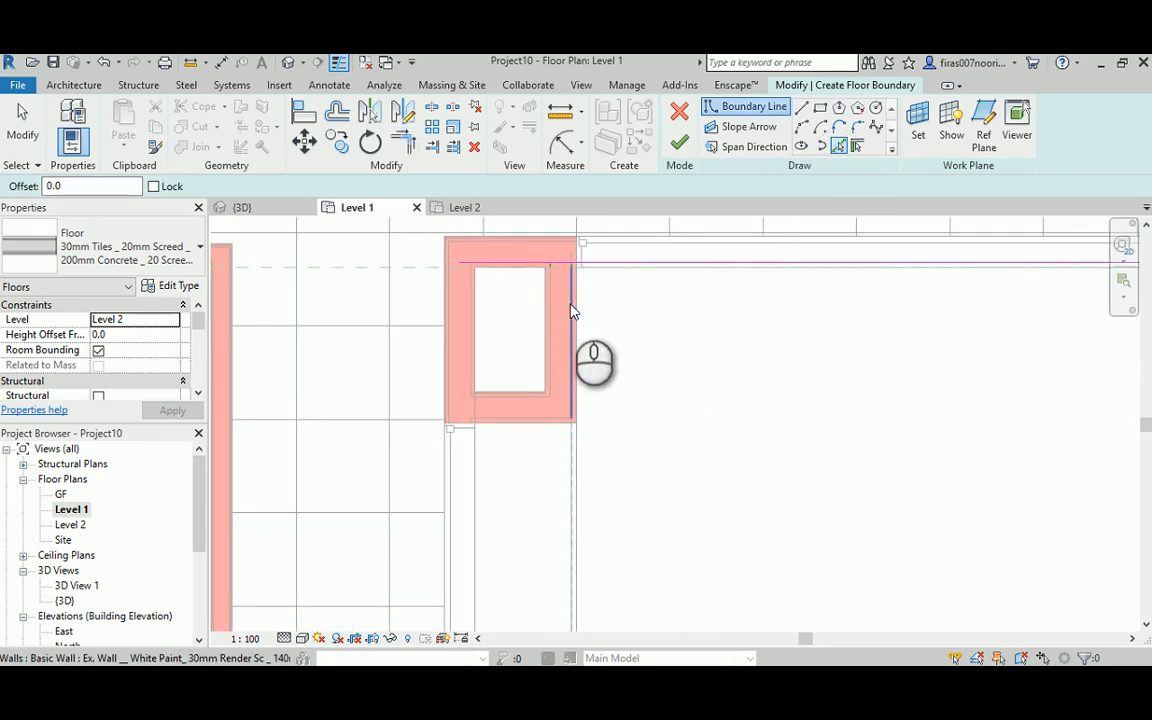
- Add a horizontal boundary line along the outer layer line of the wall running right from the lower hollow pier
{"action": "mouse_move", "coordinate": [560, 500]}
{"action": "middle_mouse_down"}
{"action": "mouse_move", "coordinate": [586, 489]}
{"action": "mouse_move", "coordinate": [537, 463]}
{"action": "middle_mouse_up"}
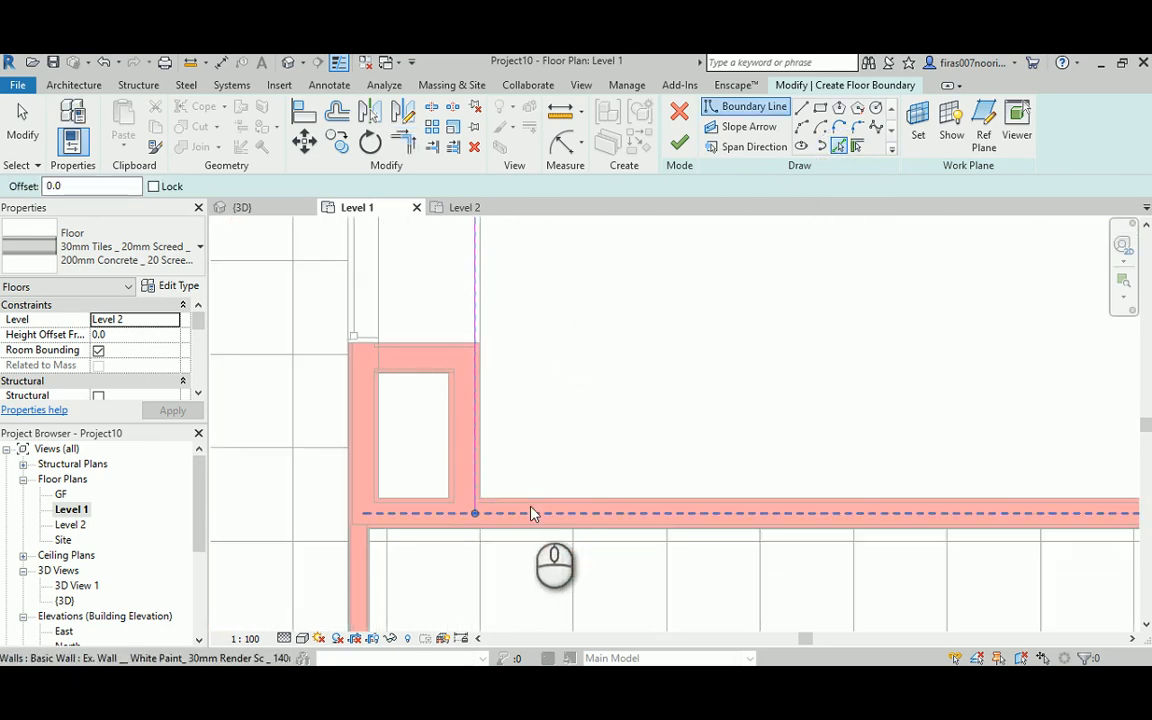
{"action": "scroll", "coordinate": [520, 510], "scroll_direction": "up", "scroll_amount": 3}
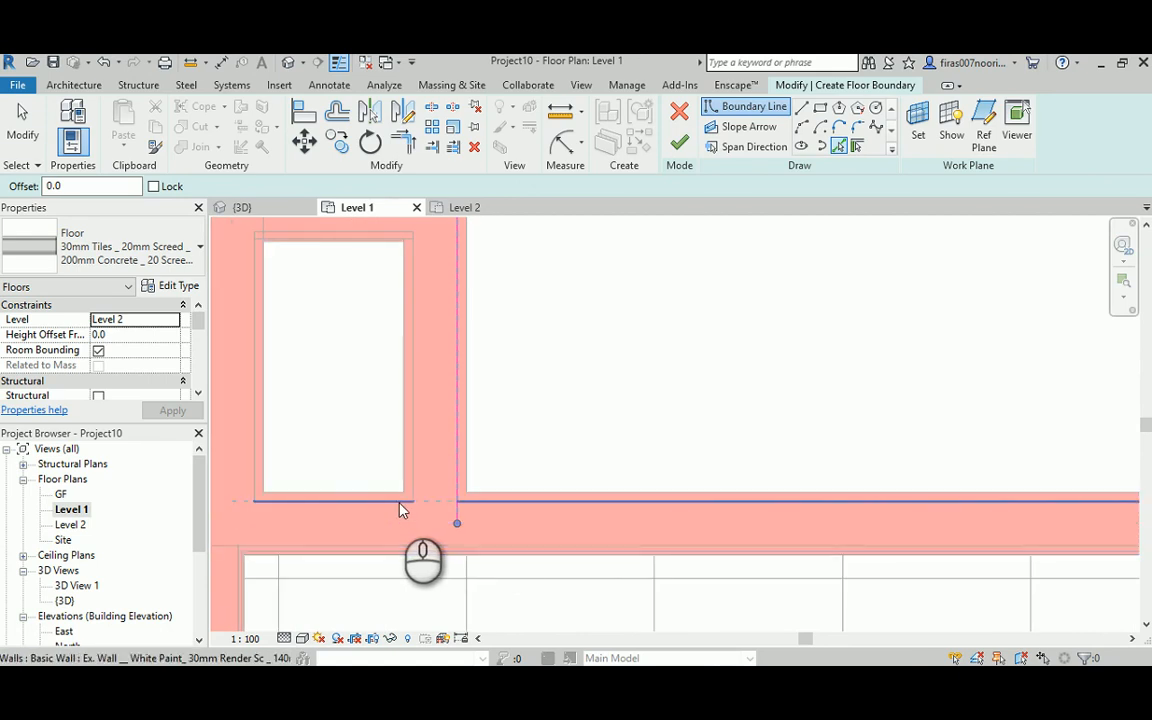
{"action": "left_click", "coordinate": [399, 507]}
- Add a vertical boundary line along the outer layer line of the exterior wall at that horizontal wall's right end
{"action": "scroll", "coordinate": [398, 507], "scroll_direction": "down", "scroll_amount": 4}
{"action": "middle_click_drag", "start_coordinate": [993, 563], "coordinate": [602, 447]}
{"action": "scroll", "coordinate": [604, 441], "scroll_direction": "up", "scroll_amount": 2}
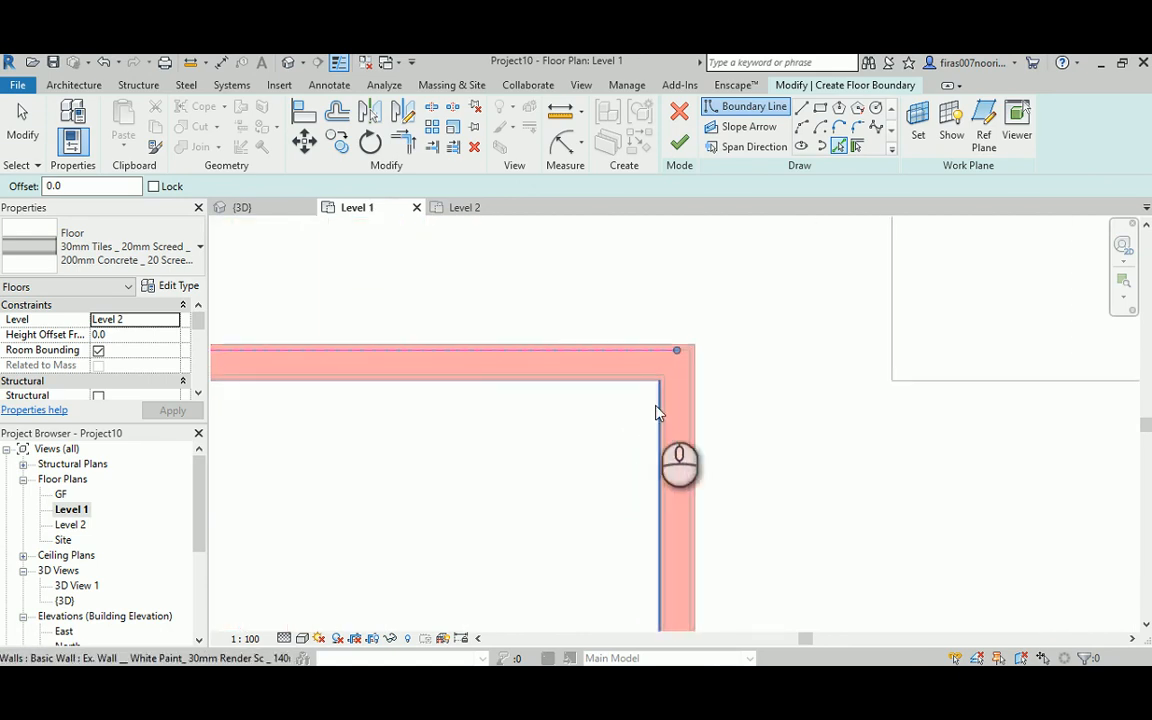
{"action": "scroll", "coordinate": [727, 356], "scroll_direction": "down", "scroll_amount": 2}
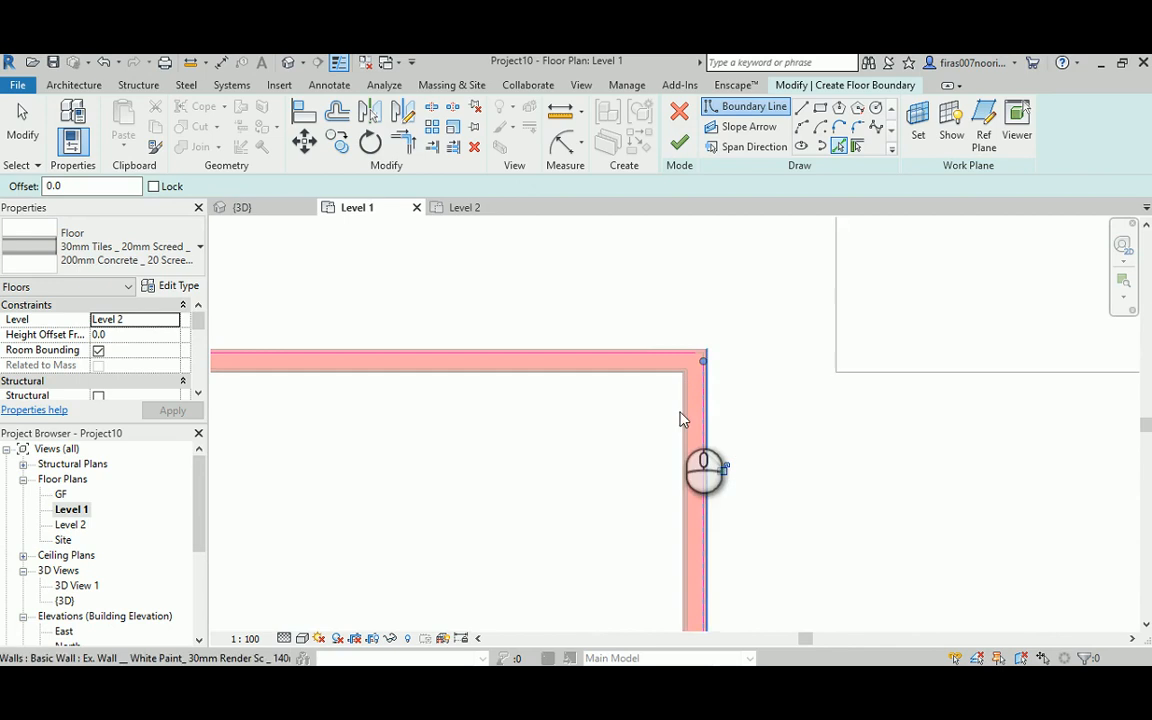
- Add a horizontal boundary line along the outer layer line of this room's lower exterior wall
{"action": "middle_click_drag", "start_coordinate": [597, 560], "coordinate": [638, 270]}
{"action": "scroll", "coordinate": [603, 521], "scroll_direction": "up", "scroll_amount": 2}
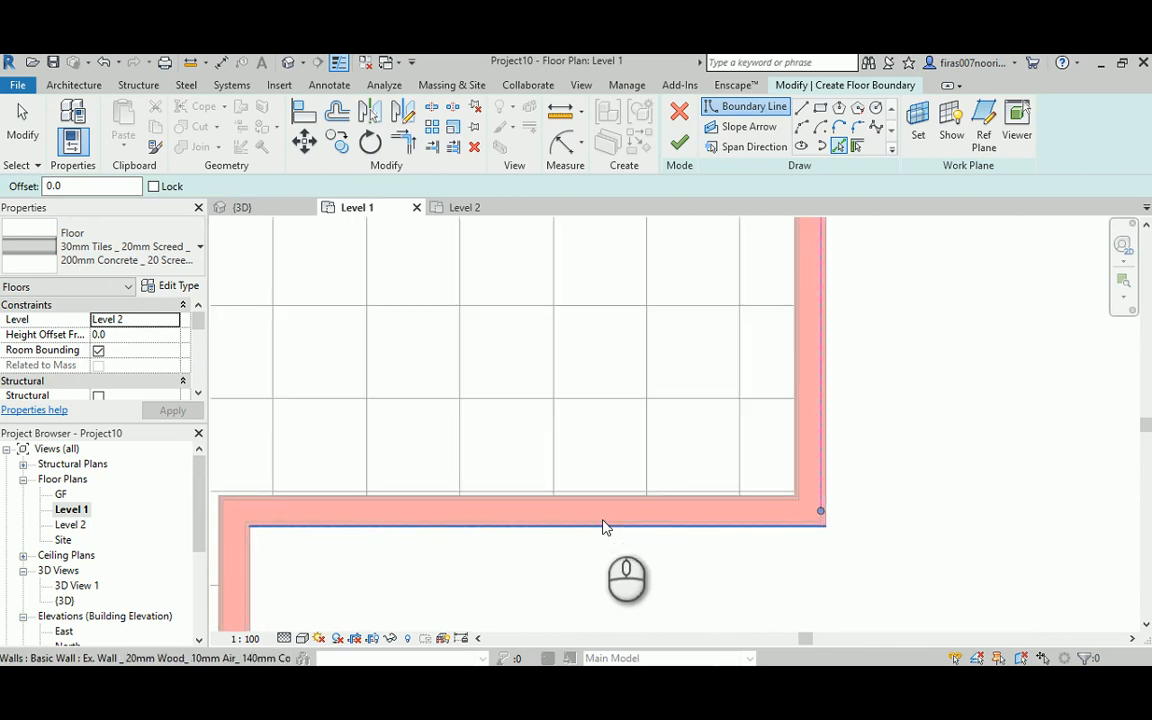
{"action": "left_click", "coordinate": [631, 531]}
- Trim the lower and right exterior walls' boundary lines into a corner at the room's lower right
{"action": "scroll", "coordinate": [802, 522], "scroll_direction": "up", "scroll_amount": 3}
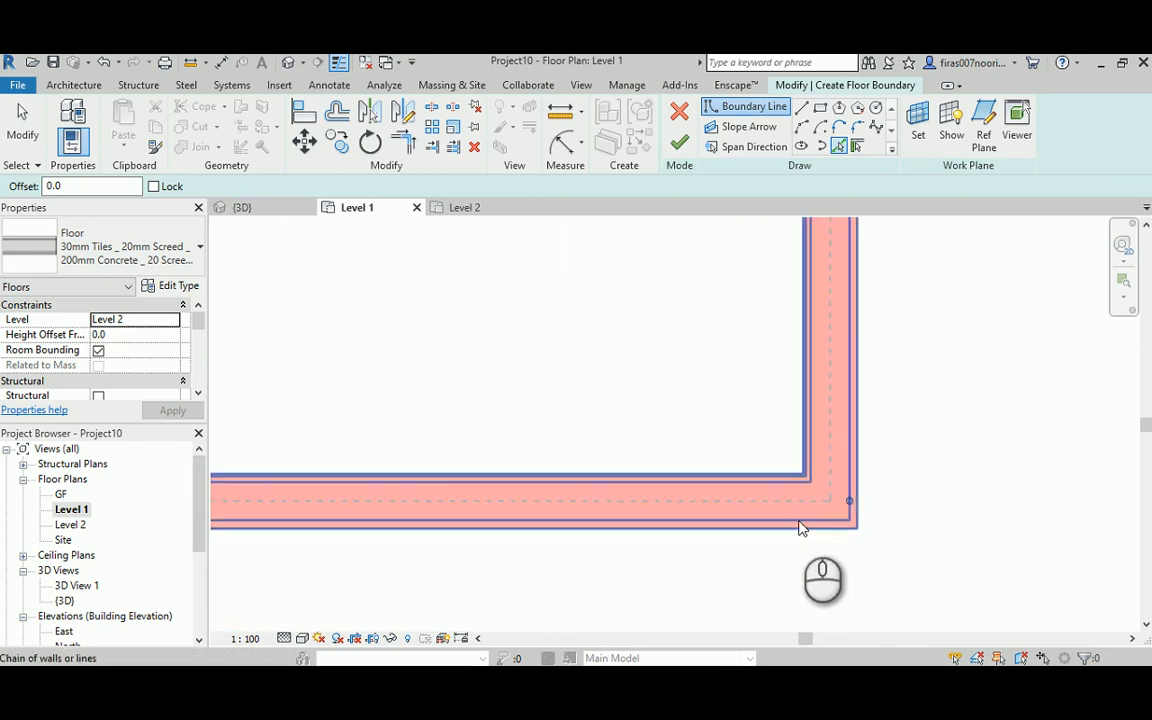
{"action": "key", "text": "t"}
{"action": "key", "text": "r"}
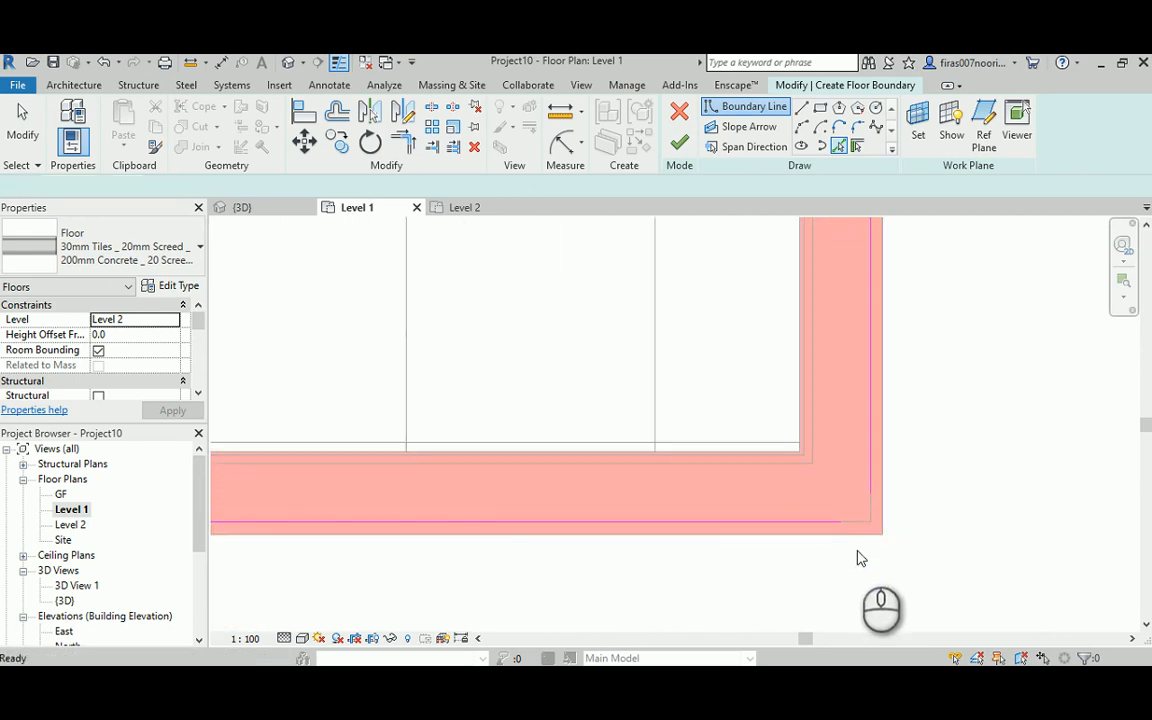
{"action": "left_click", "coordinate": [825, 527]}
{"action": "left_click", "coordinate": [868, 485]}
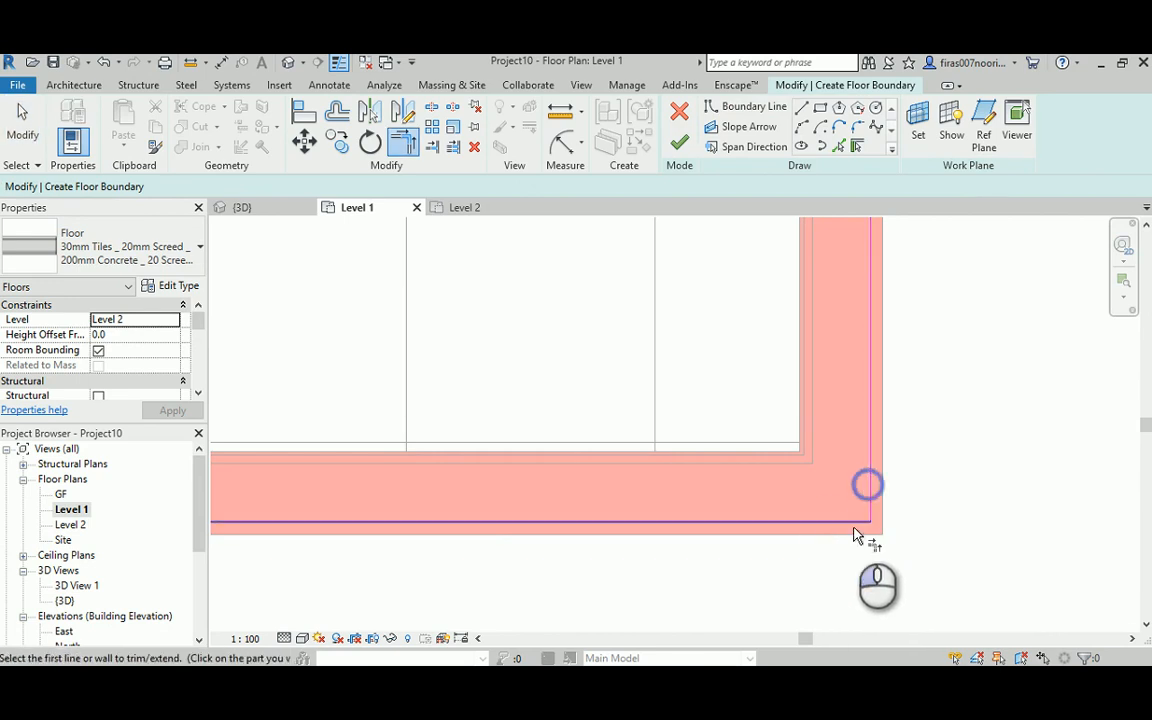
- Trim the right exterior wall's boundary line into a corner with the upper wall's line at the room's upper right
{"action": "scroll", "coordinate": [848, 540], "scroll_direction": "down", "scroll_amount": 3}
{"action": "middle_click_drag", "start_coordinate": [805, 263], "coordinate": [805, 431]}
{"action": "middle_click_drag", "start_coordinate": [843, 263], "coordinate": [840, 343]}
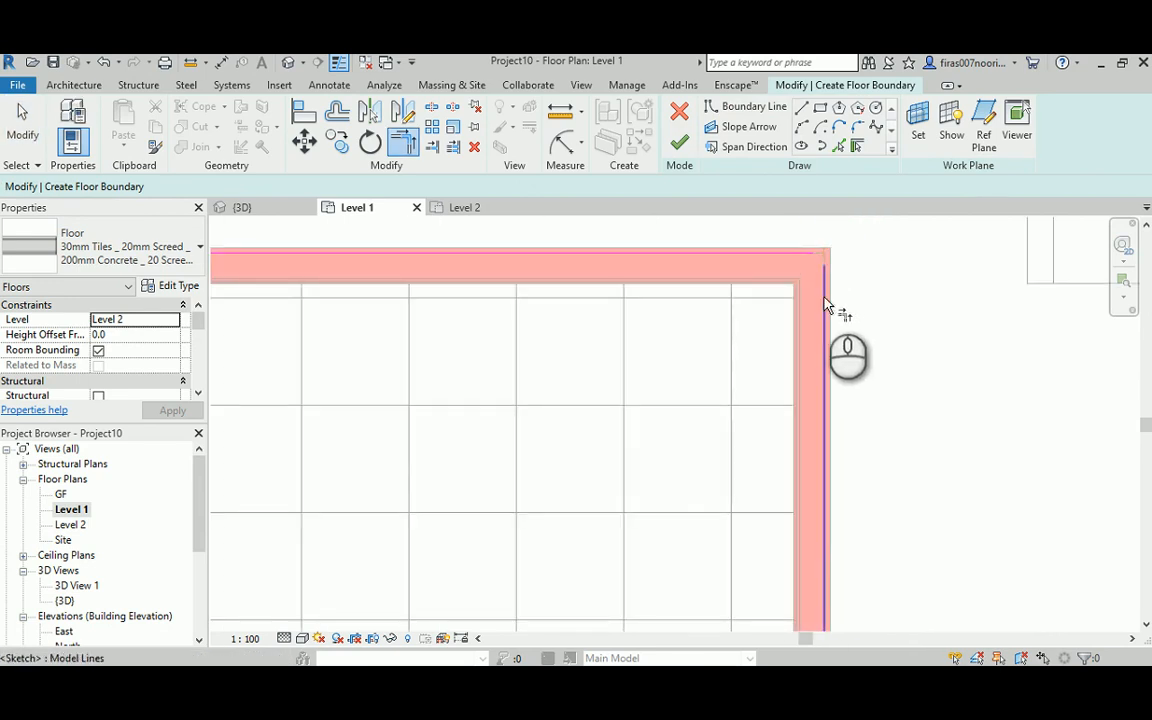
- Trim the vertical boundary line between the two hollow piers into corners with the horizontal lines at both its ends
{"action": "middle_click_drag", "start_coordinate": [384, 292], "coordinate": [758, 420]}
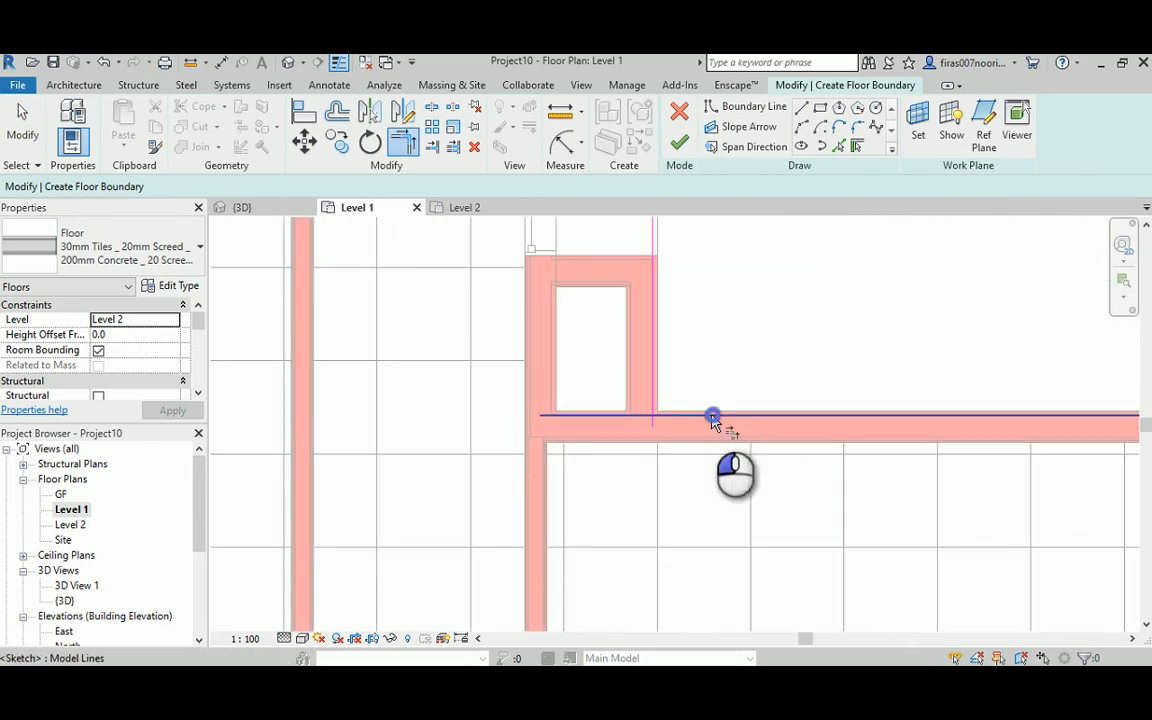
{"action": "left_click", "coordinate": [647, 391]}
{"action": "scroll", "coordinate": [655, 374], "scroll_direction": "down", "scroll_amount": 3}
{"action": "middle_click_drag", "start_coordinate": [656, 334], "coordinate": [566, 694]}
{"action": "middle_click_drag", "start_coordinate": [537, 261], "coordinate": [534, 267]}
{"action": "left_click", "coordinate": [572, 247]}
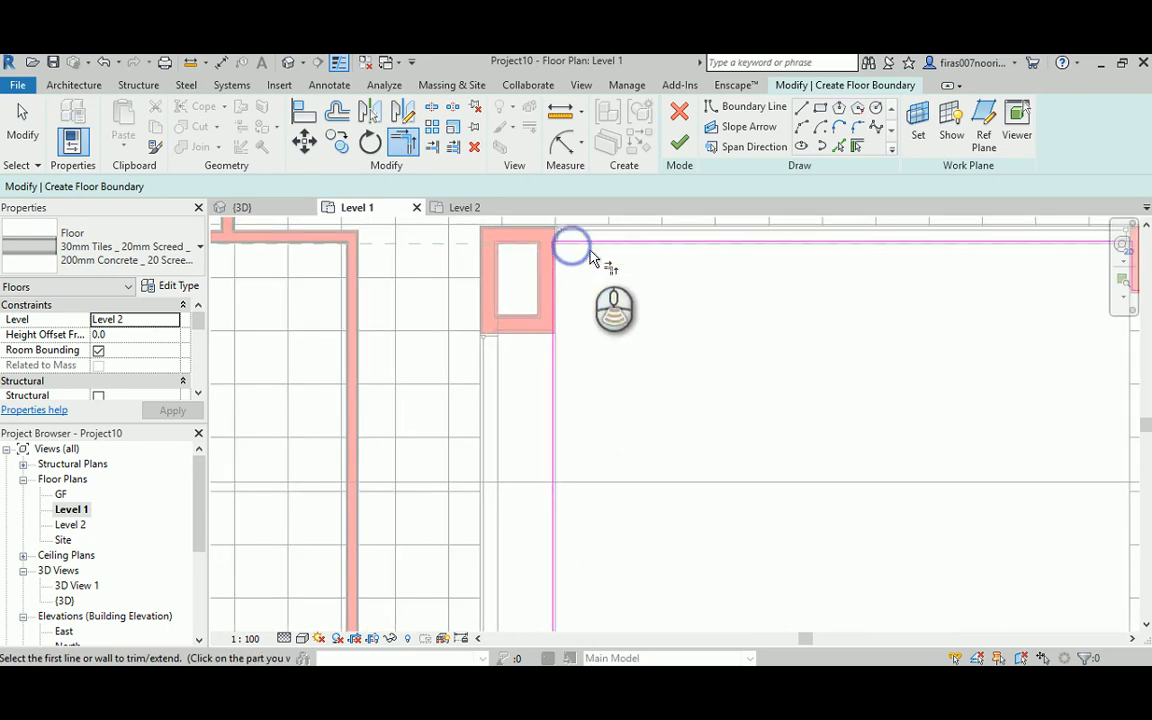
- Add a vertical boundary line along the outer layer line of the side wall descending from the lower exterior wall's left end
{"action": "scroll", "coordinate": [594, 571], "scroll_direction": "down", "scroll_amount": 2}
{"action": "middle_click_drag", "start_coordinate": [594, 571], "coordinate": [594, 190]}
{"action": "middle_click_drag", "start_coordinate": [522, 509], "coordinate": [576, 230]}
{"action": "scroll", "coordinate": [709, 424], "scroll_direction": "up", "scroll_amount": 2}
{"action": "scroll", "coordinate": [754, 477], "scroll_direction": "up", "scroll_amount": 2}
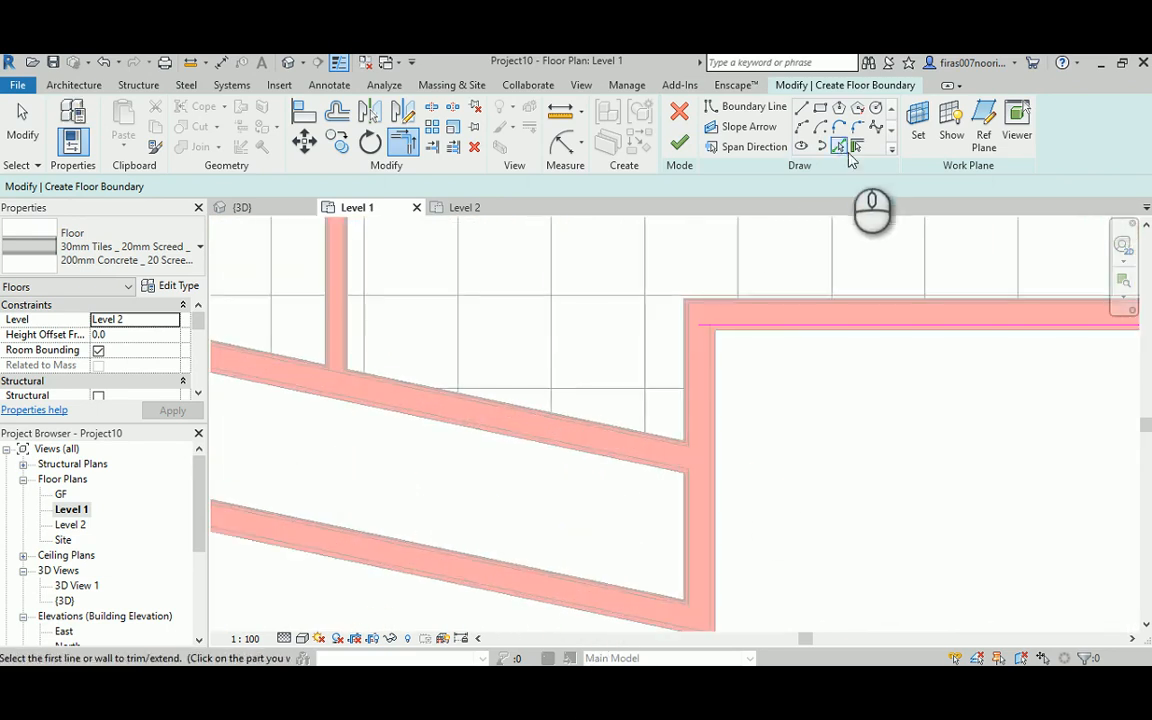
{"action": "left_click", "coordinate": [845, 147]}
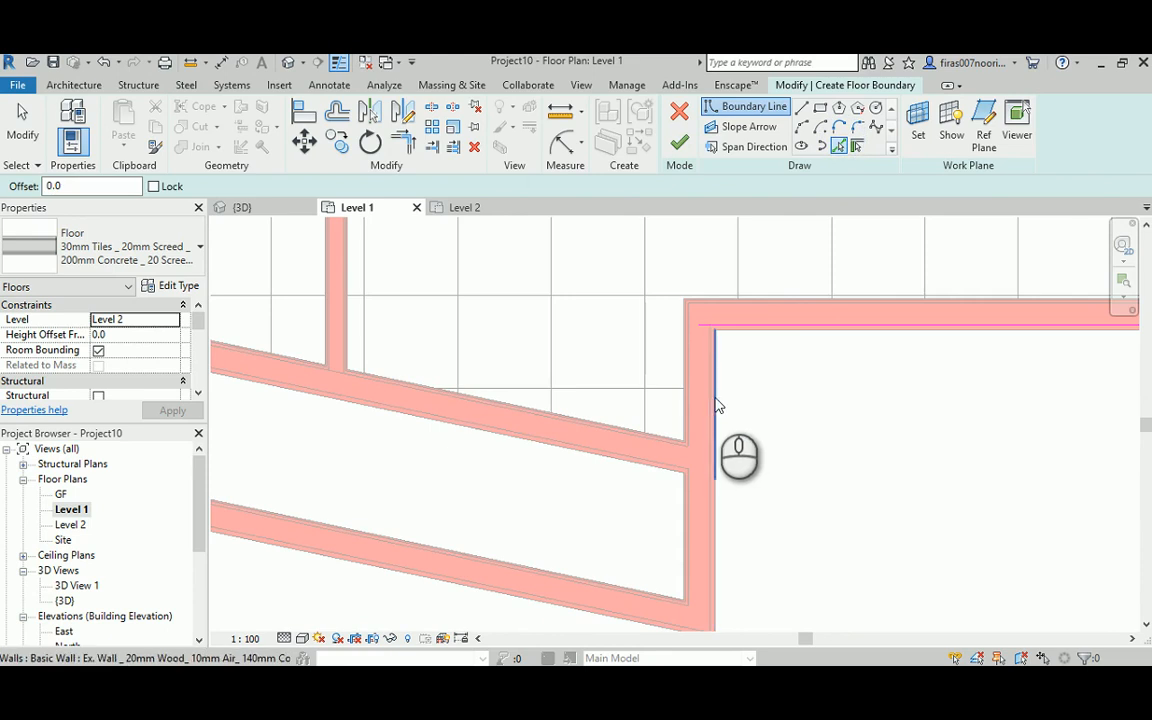
{"action": "left_click", "coordinate": [705, 450]}
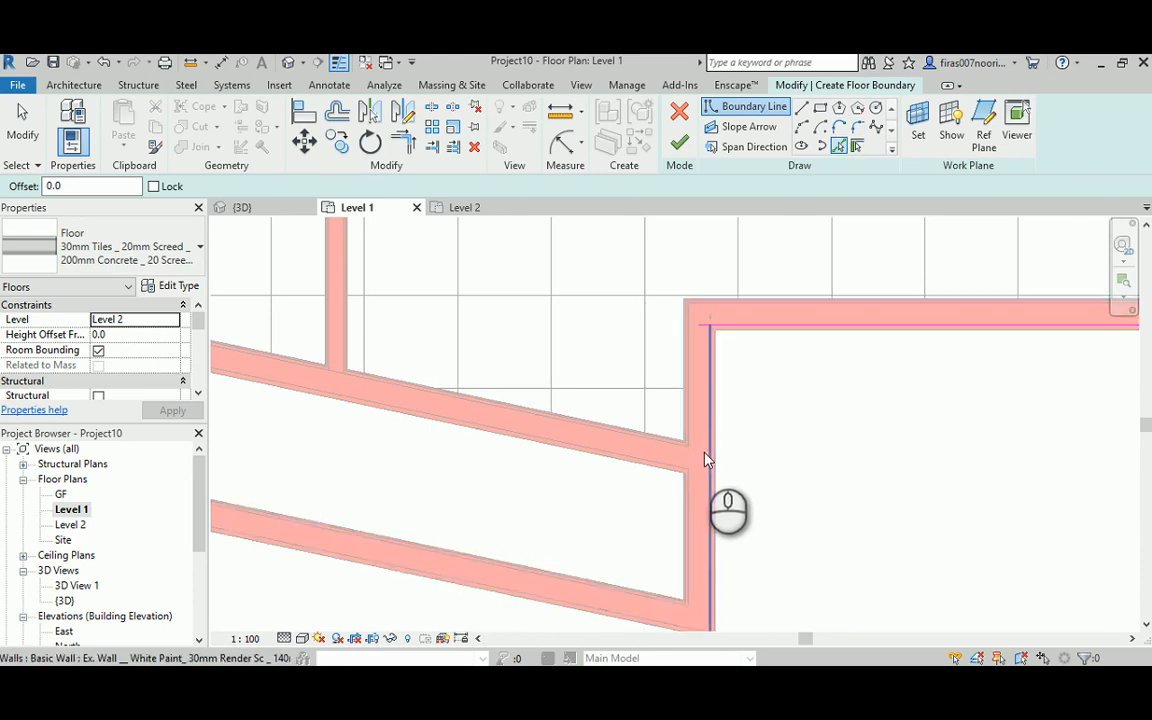
- Add a boundary line along the slanted lower wall's outer layer line and trim it into a corner with the vertical side wall line
{"action": "middle_click_drag", "start_coordinate": [559, 603], "coordinate": [669, 436]}
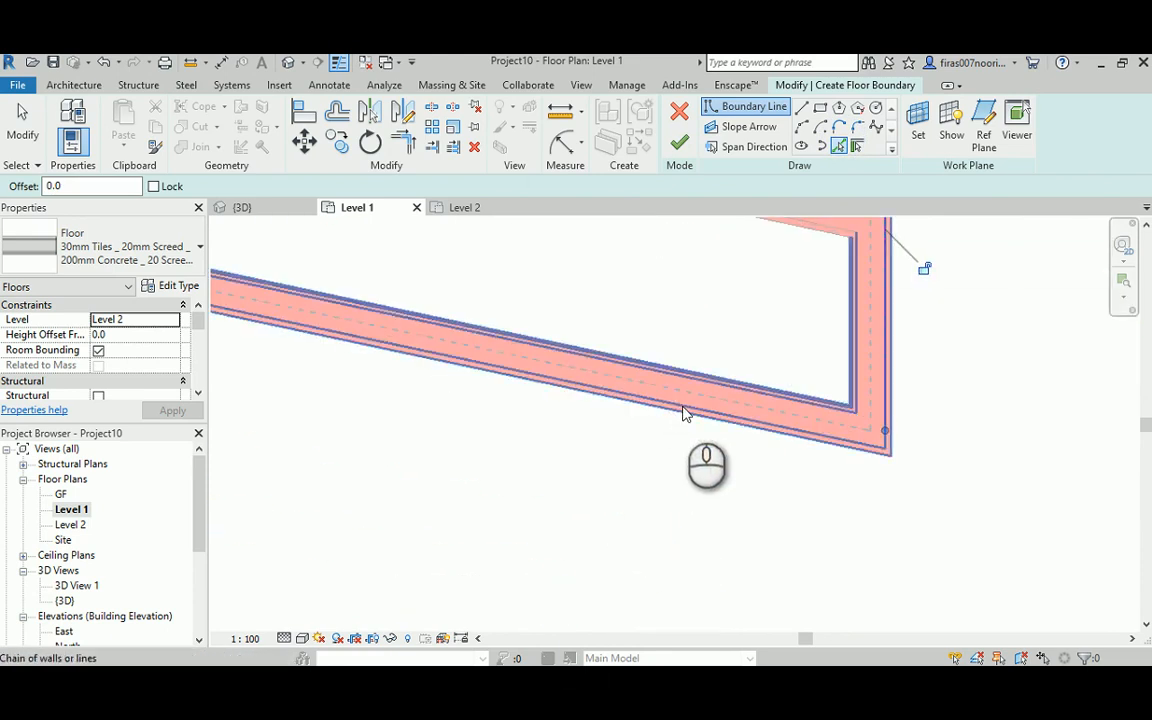
{"action": "key", "text": "t"}
{"action": "key", "text": "r"}
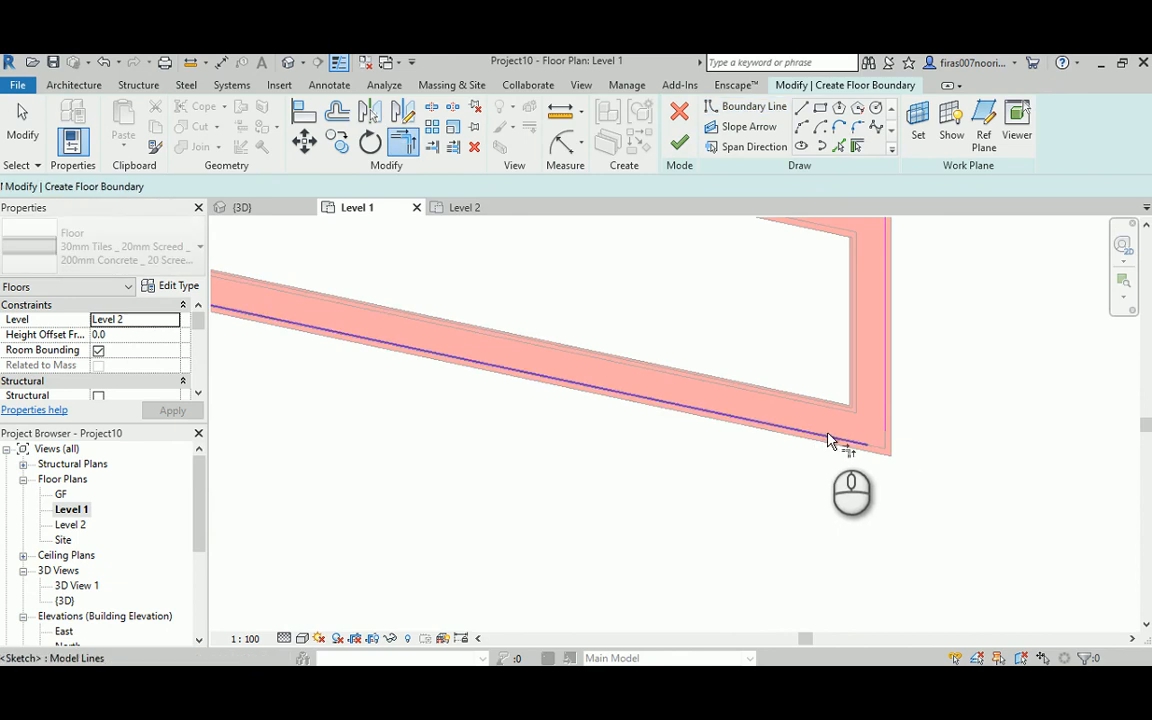
{"action": "left_click", "coordinate": [828, 434]}
{"action": "left_click", "coordinate": [879, 412]}
- Trim the upper end of the side wall's vertical line into a corner with the lower exterior wall's boundary line
{"action": "scroll", "coordinate": [879, 380], "scroll_direction": "down", "scroll_amount": 2}
{"action": "middle_click_drag", "start_coordinate": [866, 304], "coordinate": [773, 560]}
{"action": "scroll", "coordinate": [773, 567], "scroll_direction": "up", "scroll_amount": 1}
{"action": "left_click", "coordinate": [786, 537]}
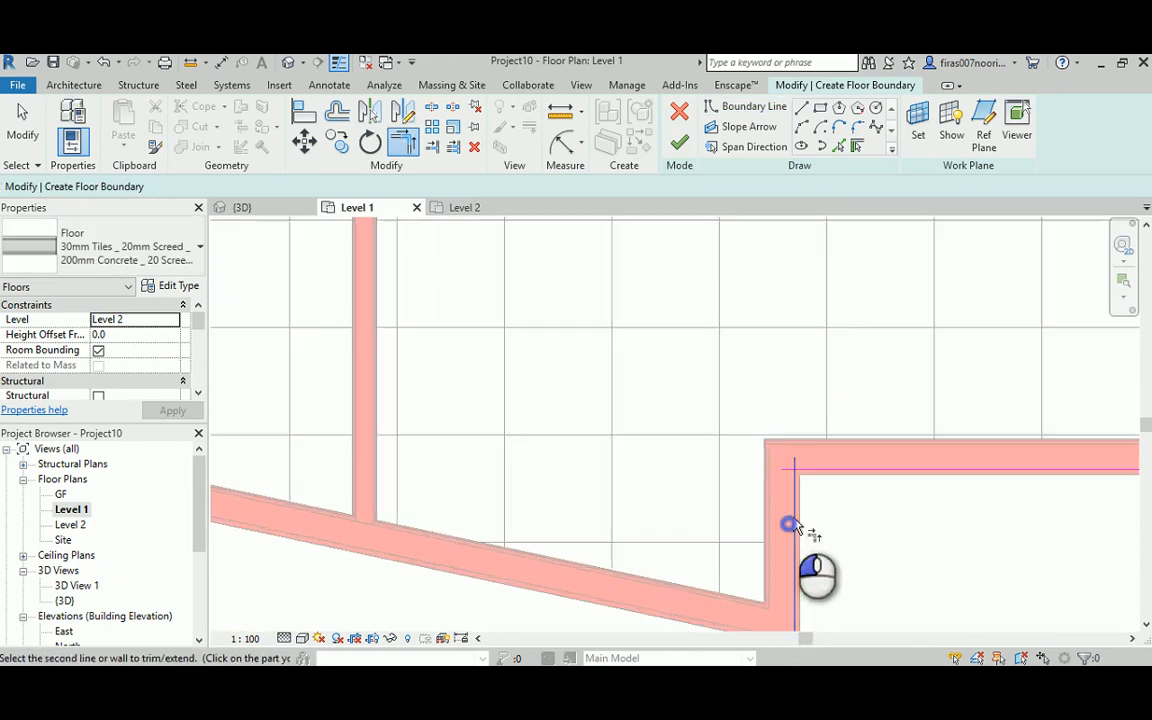
- Add a vertical boundary line along the outer layer line of the left exterior wall rising from the slanted wall's far end
{"action": "left_click", "coordinate": [838, 147]}
{"action": "middle_click_drag", "start_coordinate": [774, 265], "coordinate": [512, 461]}
{"action": "key", "text": "Tab"}
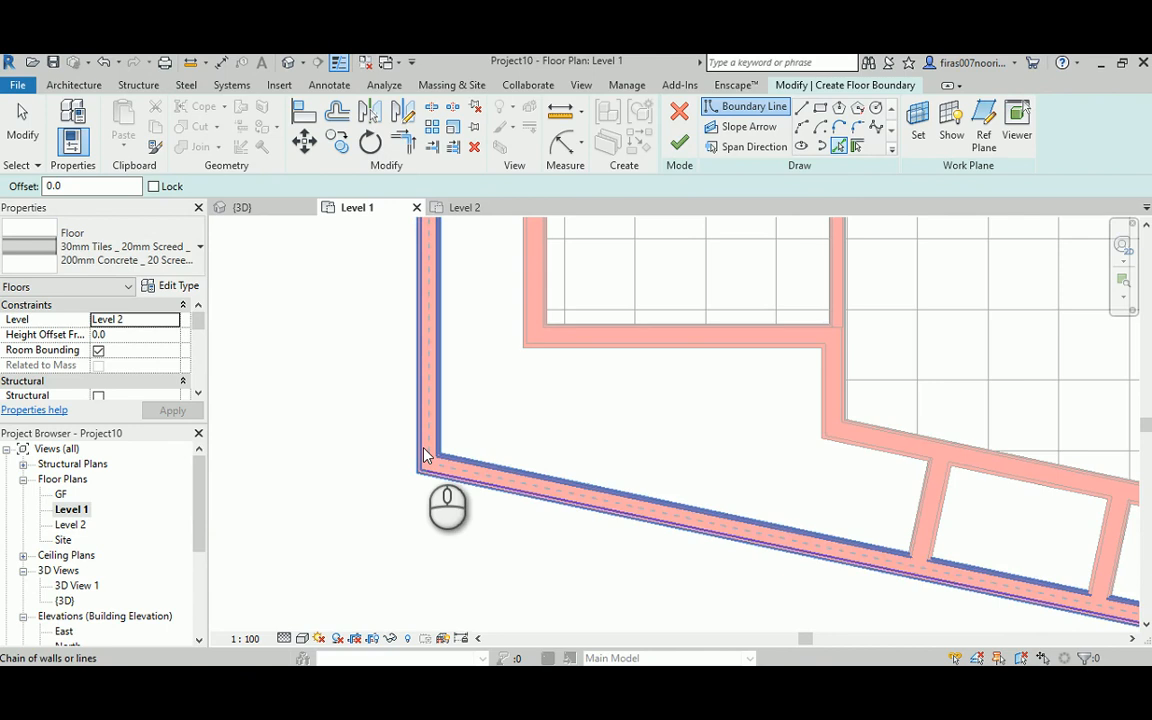
{"action": "scroll", "coordinate": [424, 456], "scroll_direction": "up", "scroll_amount": 3}
{"action": "scroll", "coordinate": [422, 456], "scroll_direction": "down", "scroll_amount": 3}
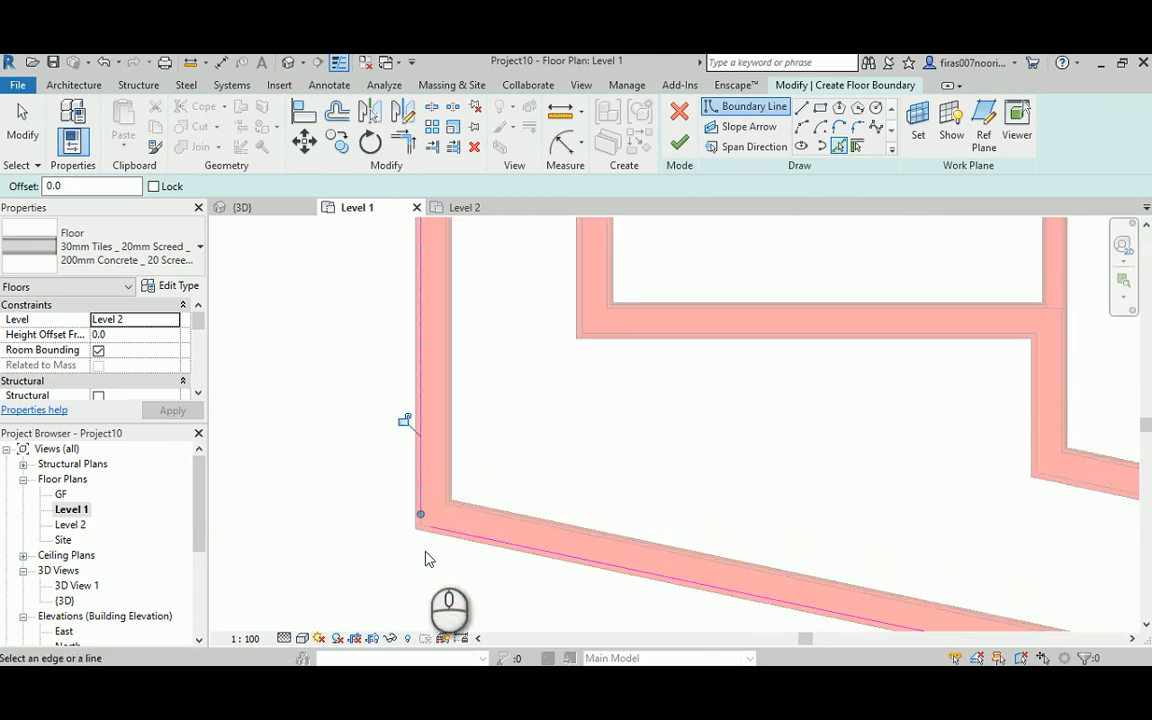
- Trim the left exterior wall's boundary line into a corner with the slanted wall's line
{"action": "key", "text": "Escape"}
{"action": "key", "text": "t"}
{"action": "key", "text": "r"}
{"action": "scroll", "coordinate": [465, 463], "scroll_direction": "down", "scroll_amount": 4}
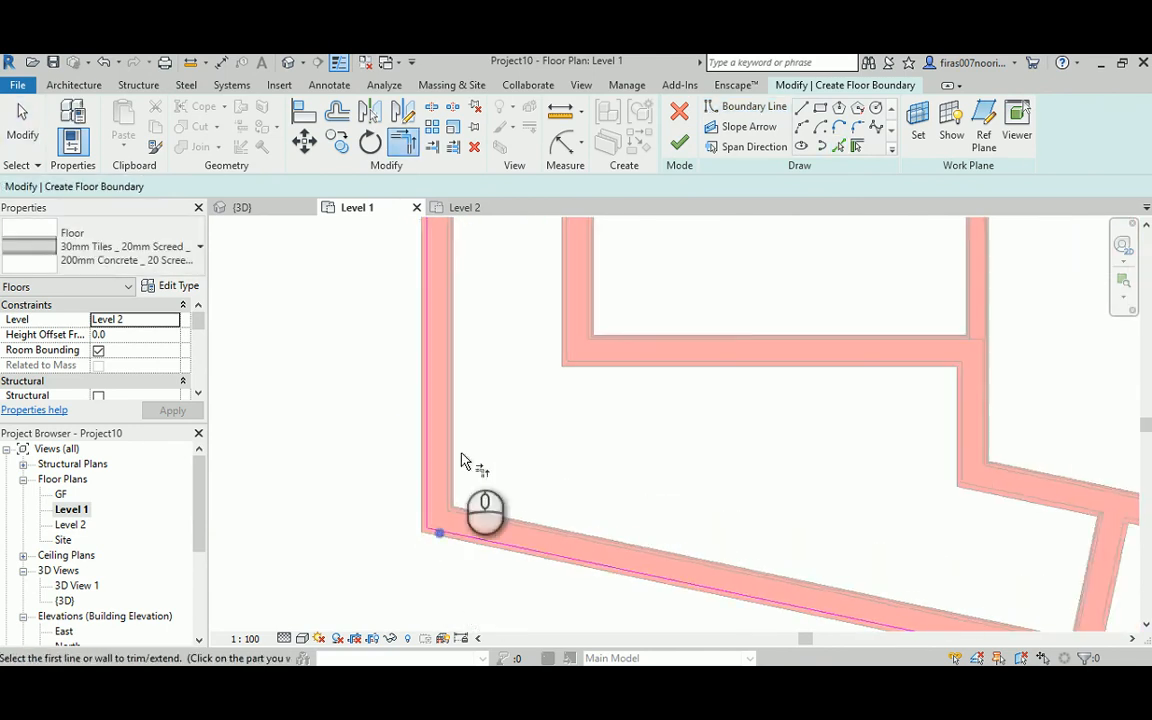
- Add a horizontal boundary line along the outer layer line of the upper wall capping the far-left exterior bay
{"action": "middle_click_drag", "start_coordinate": [450, 460], "coordinate": [443, 658]}
{"action": "scroll", "coordinate": [399, 470], "scroll_direction": "up", "scroll_amount": 4}
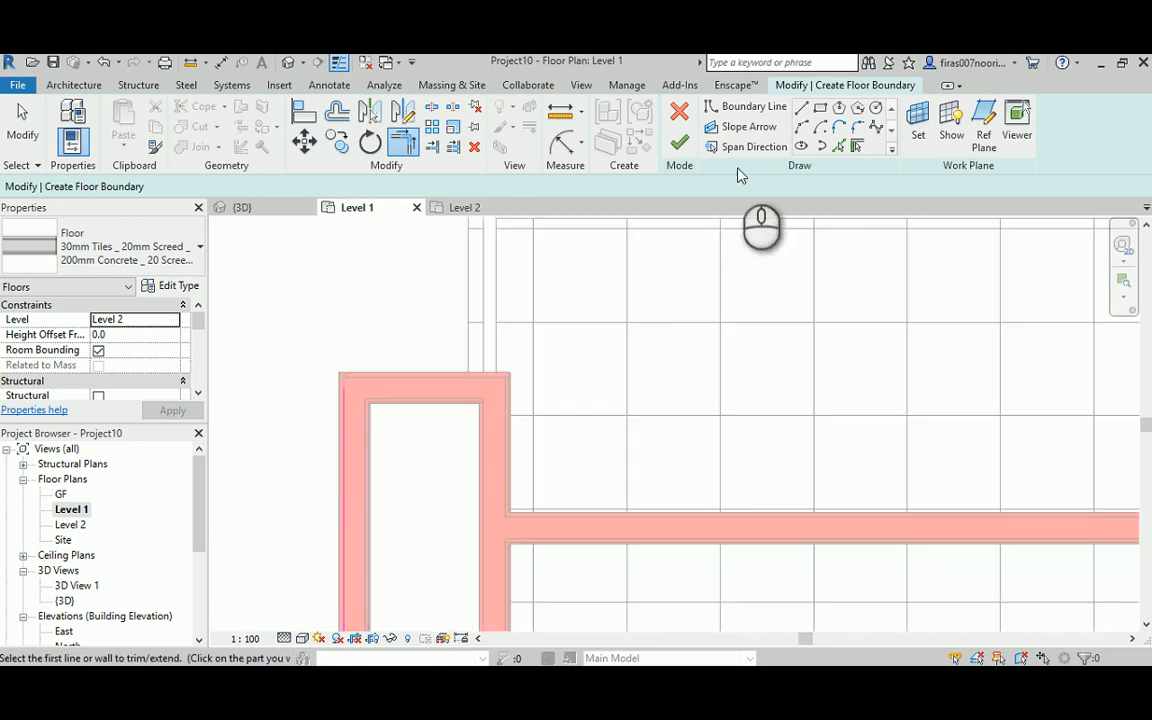
{"action": "left_click", "coordinate": [838, 147]}
{"action": "key", "text": "Tab"}
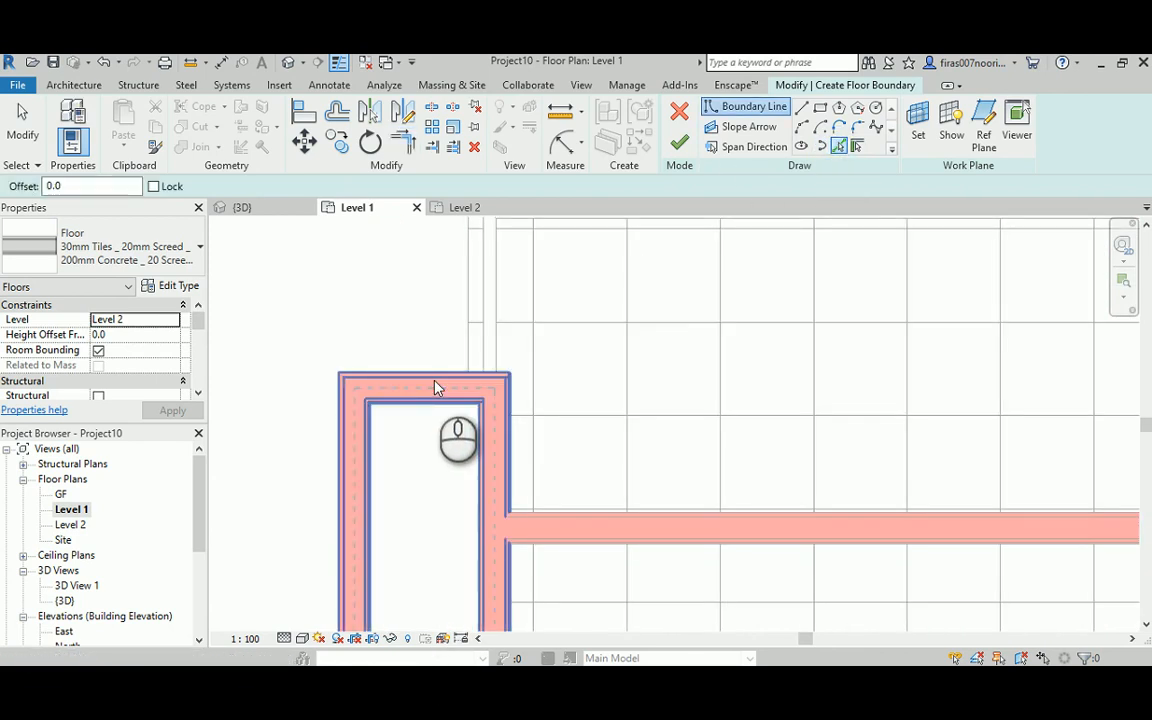
{"action": "scroll", "coordinate": [455, 389], "scroll_direction": "up", "scroll_amount": 4}
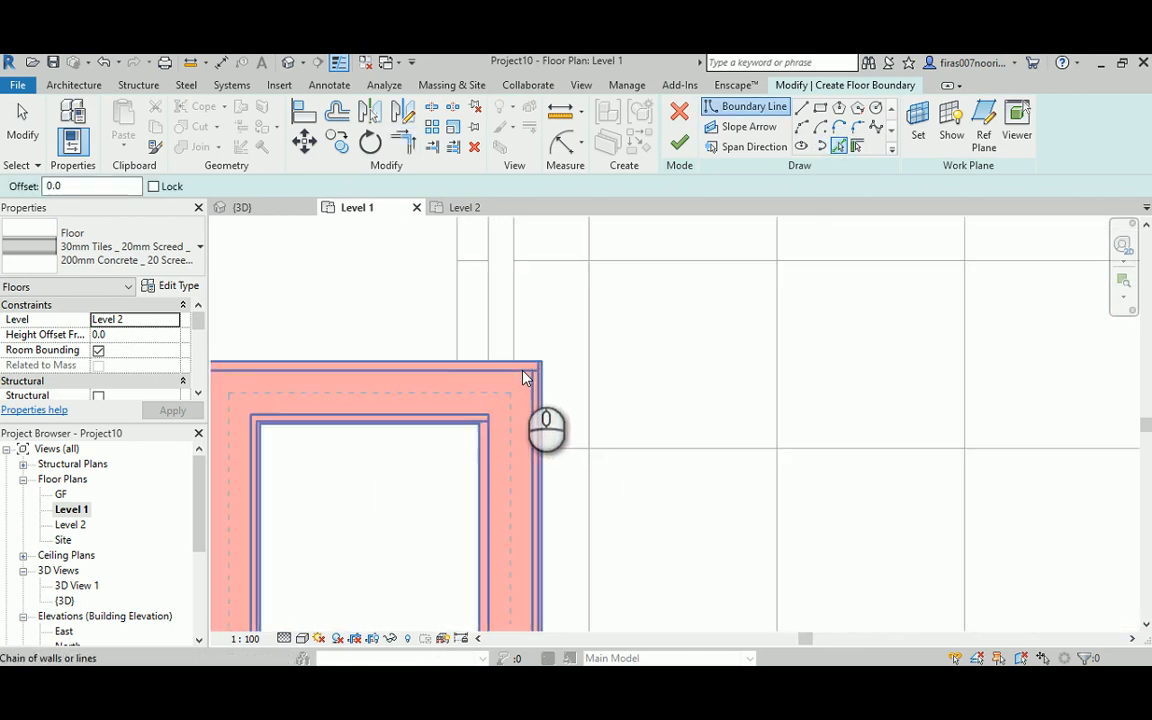
{"action": "middle_click_drag", "start_coordinate": [324, 378], "coordinate": [509, 406]}
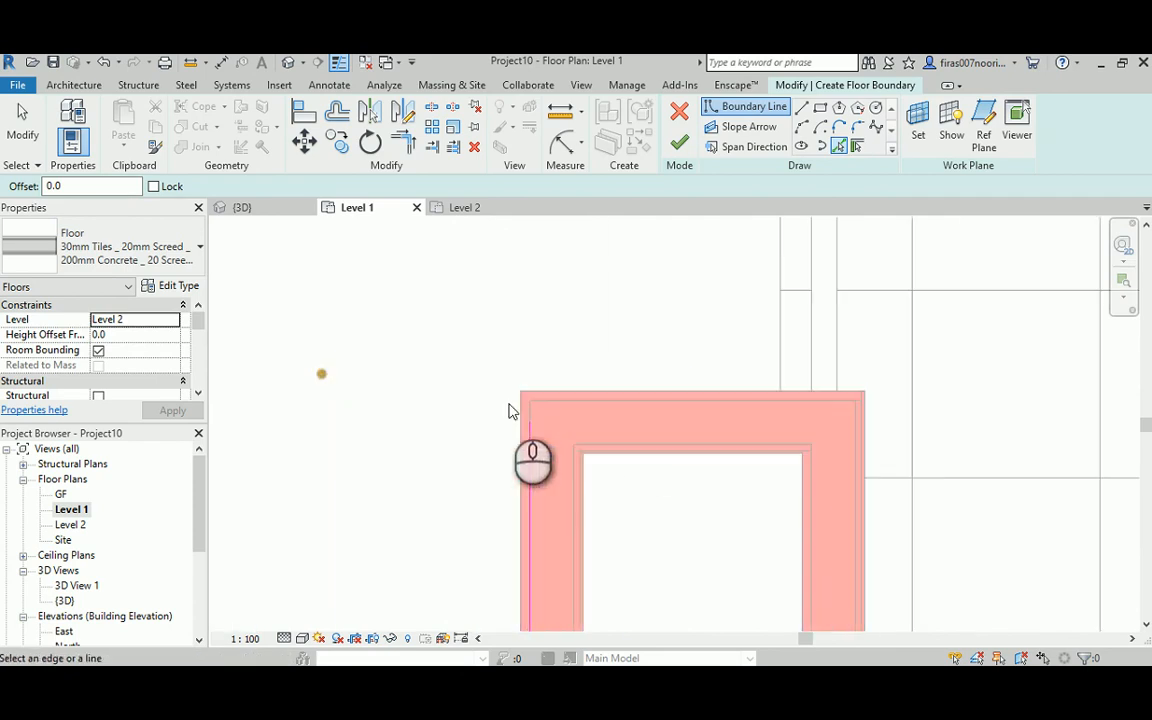
{"action": "left_click", "coordinate": [545, 408]}
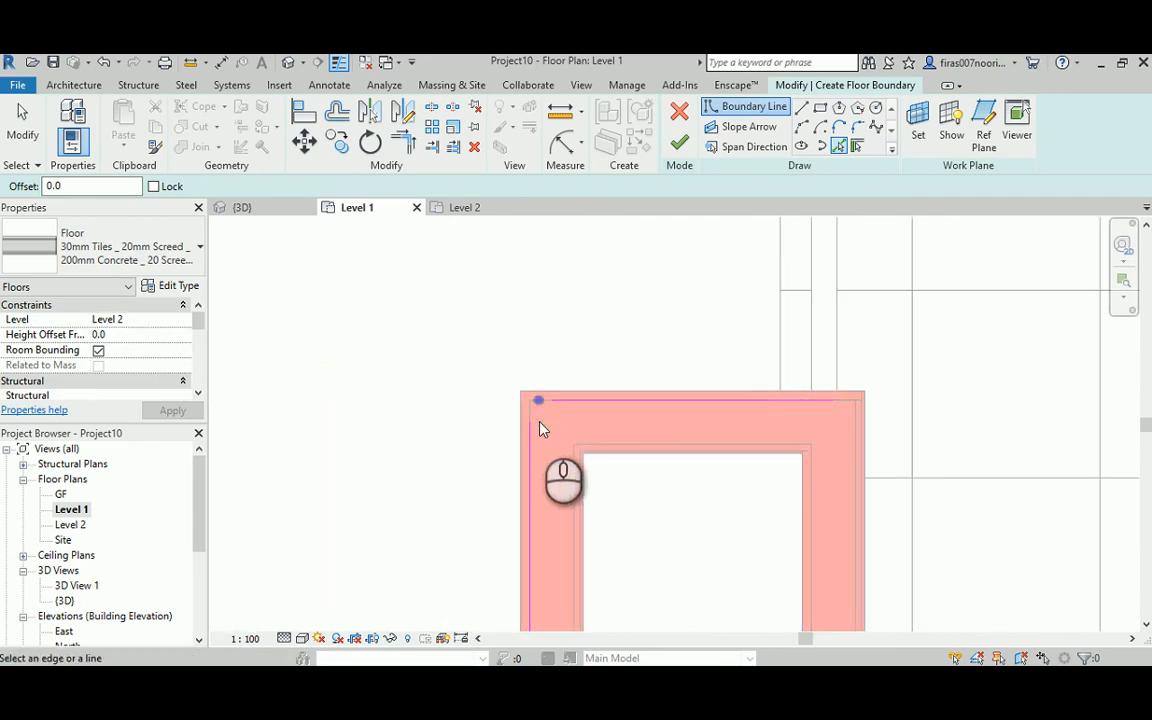
- Trim the left exterior wall's vertical line and the bay's upper line into a corner
{"action": "key", "text": "Escape"}
{"action": "key", "text": "t"}
{"action": "key", "text": "r"}
{"action": "left_click", "coordinate": [530, 429]}
{"action": "left_click", "coordinate": [550, 401]}
{"action": "scroll", "coordinate": [581, 406], "scroll_direction": "down", "scroll_amount": 3}
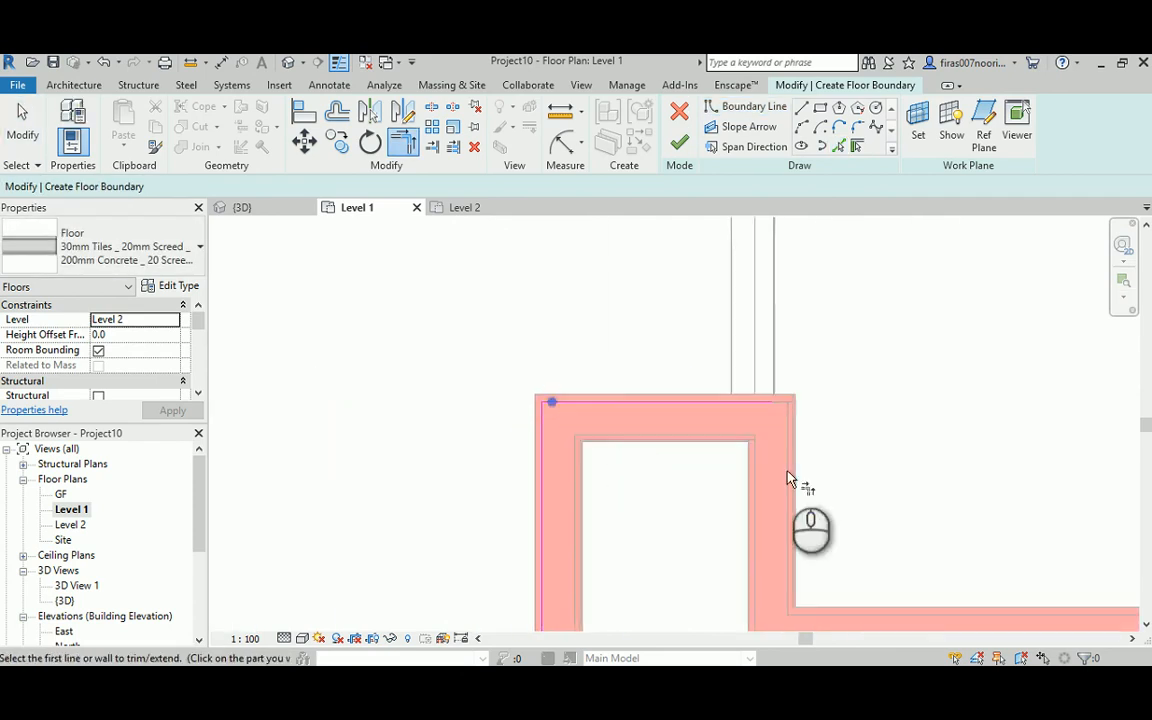
- Add a vertical boundary line along the outer layer line of the left bay's inner side wall
{"action": "middle_click_drag", "start_coordinate": [786, 470], "coordinate": [568, 388]}
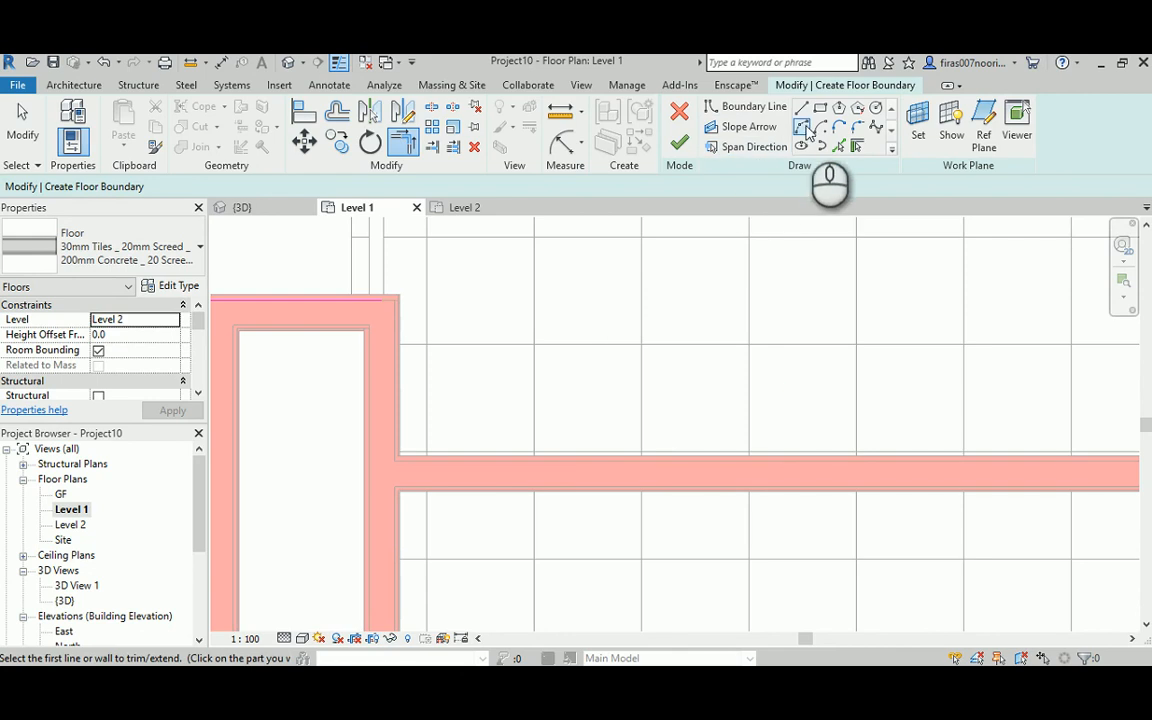
{"action": "left_click", "coordinate": [840, 146]}
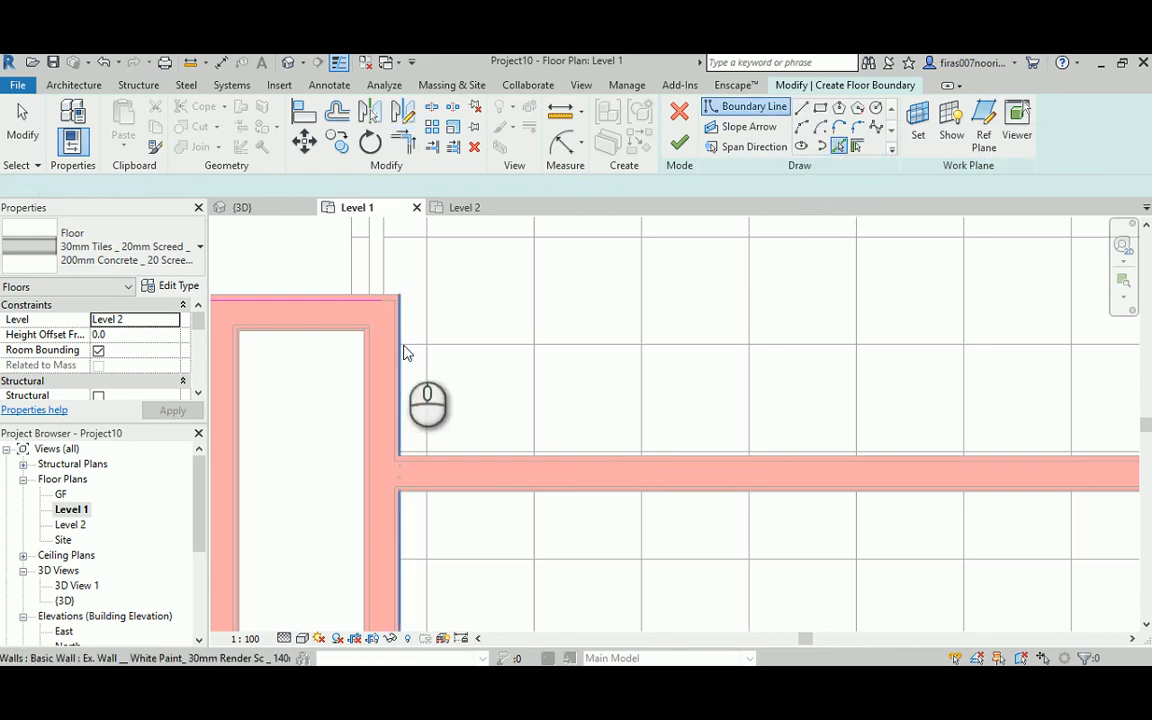
{"action": "left_click", "coordinate": [399, 352]}
{"action": "scroll", "coordinate": [401, 385], "scroll_direction": "up", "scroll_amount": 5}
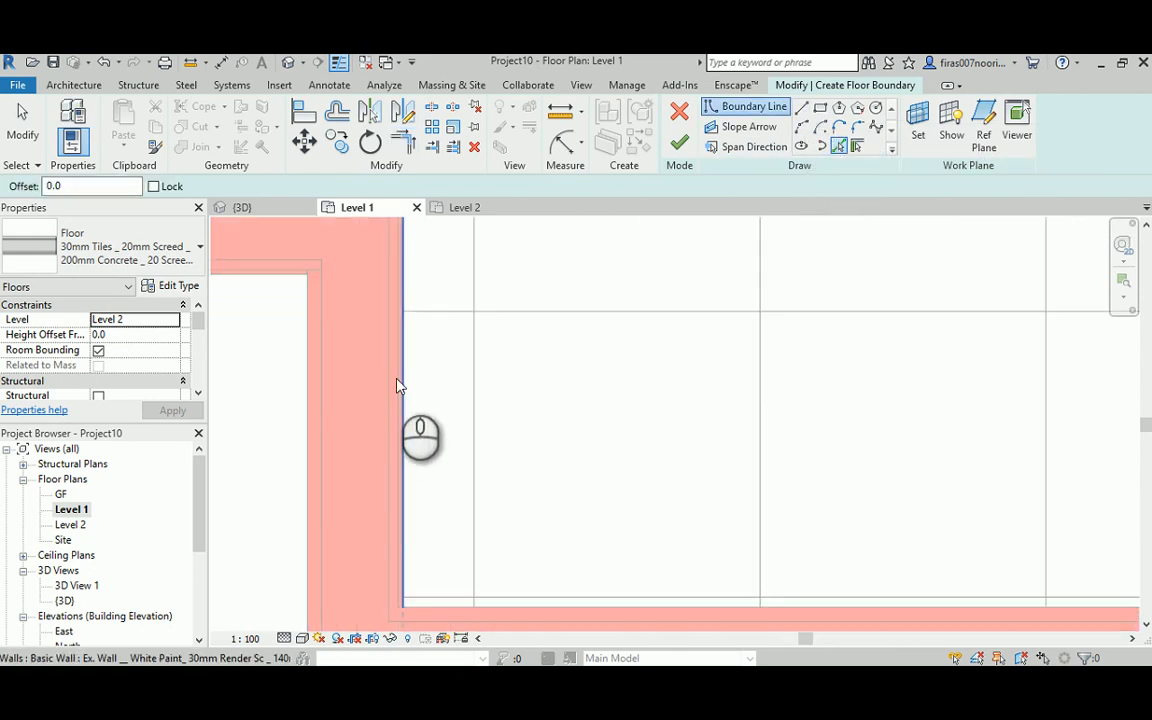
{"action": "scroll", "coordinate": [393, 386], "scroll_direction": "down", "scroll_amount": 3}
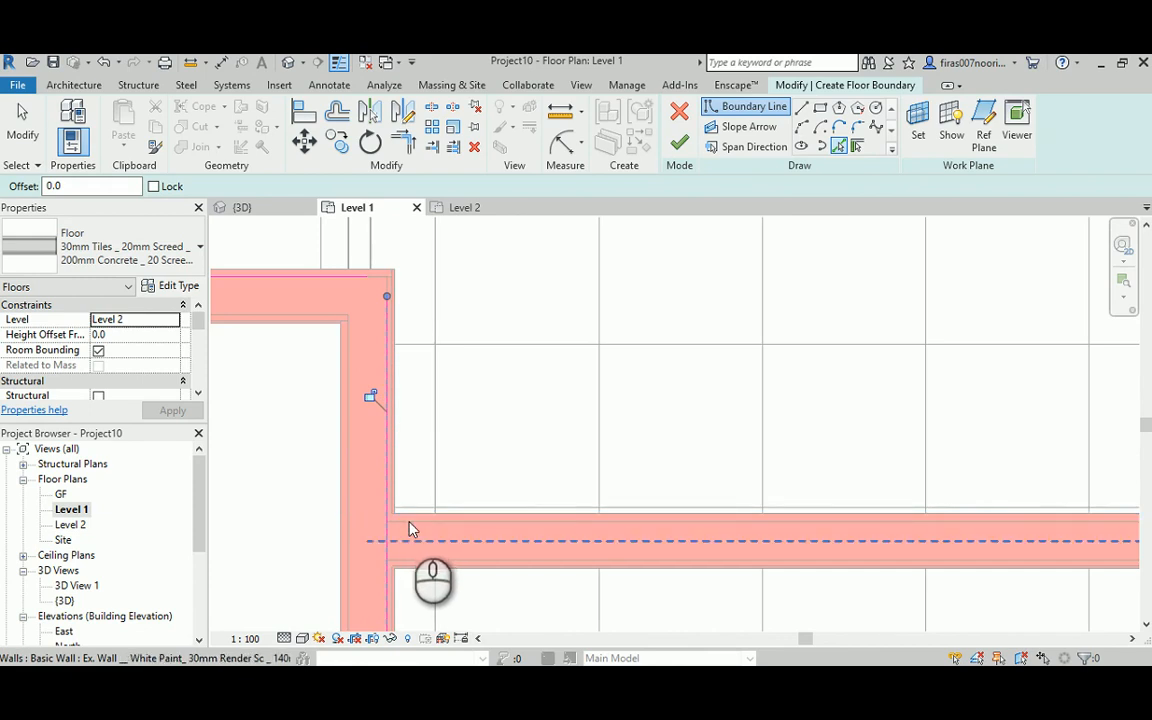
- Add a boundary line along the recessed upper wall's outer layer line and trim the bay's side line into corners at both ends
{"action": "key", "text": "Tab"}
{"action": "left_click", "coordinate": [409, 529]}
{"action": "scroll", "coordinate": [409, 522], "scroll_direction": "down", "scroll_amount": 2}
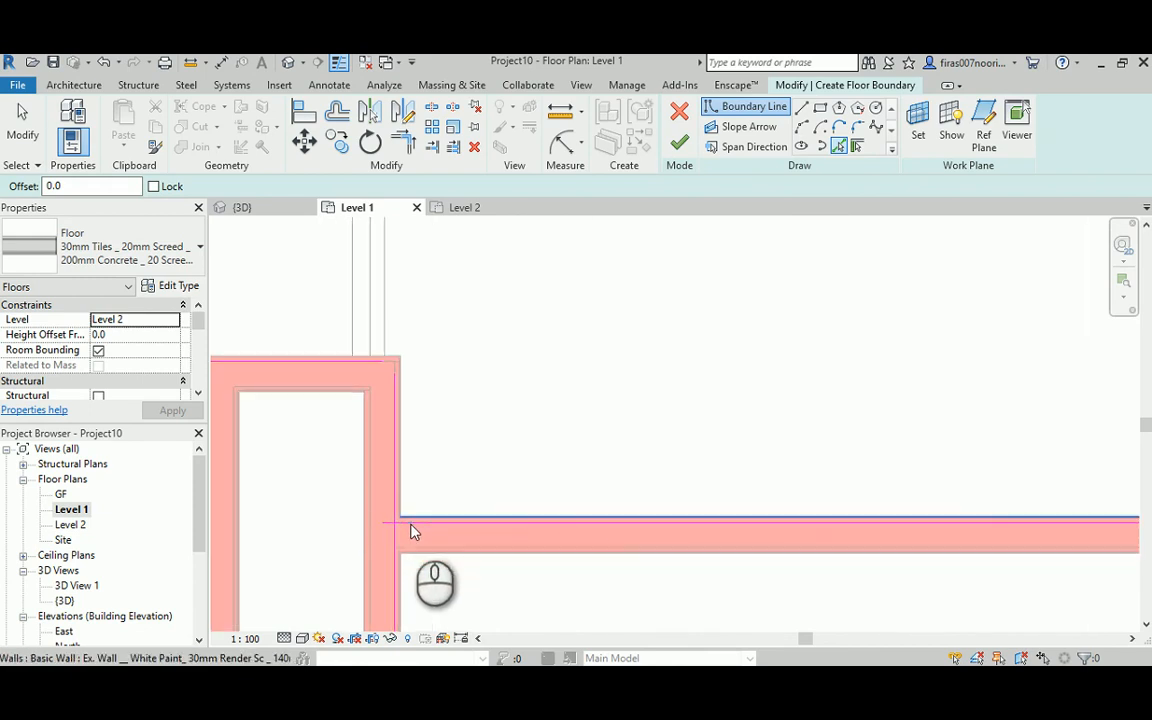
{"action": "key", "text": "t"}
{"action": "key", "text": "r"}
{"action": "left_click", "coordinate": [410, 522]}
{"action": "left_click", "coordinate": [394, 501]}
{"action": "left_click", "coordinate": [390, 384]}
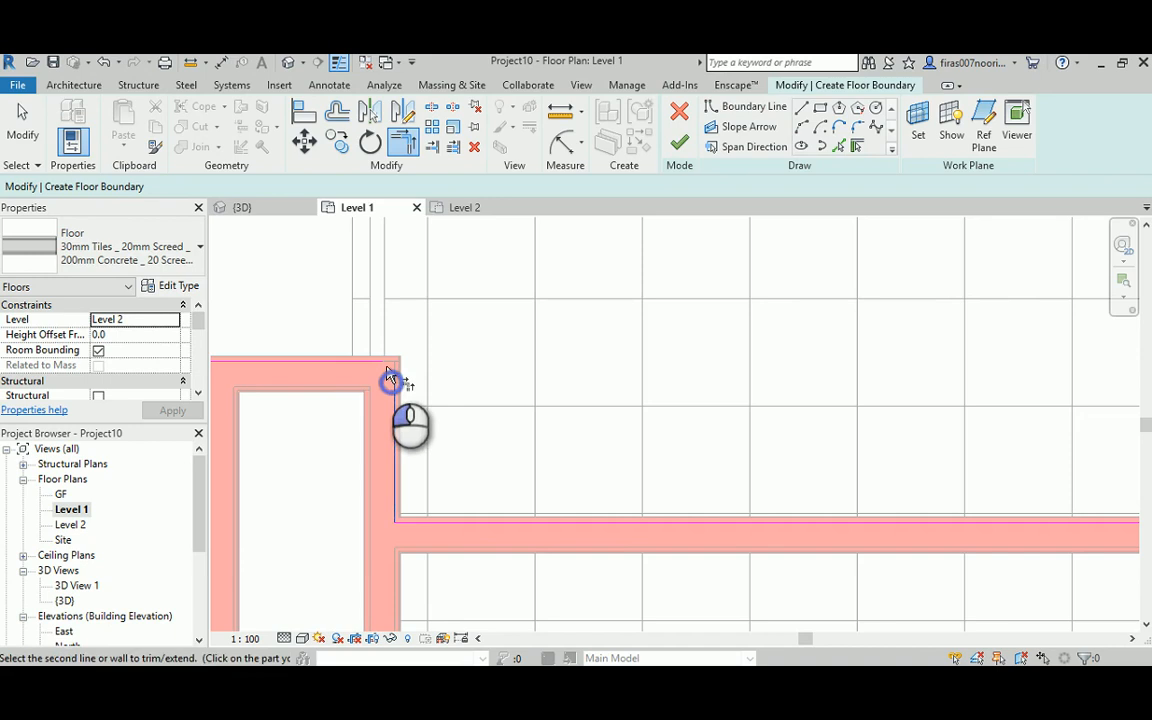
{"action": "scroll", "coordinate": [640, 340], "scroll_direction": "down", "scroll_amount": 1}
- Add a vertical boundary line along the outer layer line of the next projecting bay's left side wall
{"action": "middle_click_drag", "start_coordinate": [776, 473], "coordinate": [310, 489]}
{"action": "scroll", "coordinate": [702, 463], "scroll_direction": "up", "scroll_amount": 1}
{"action": "middle_click_drag", "start_coordinate": [465, 450], "coordinate": [581, 494]}
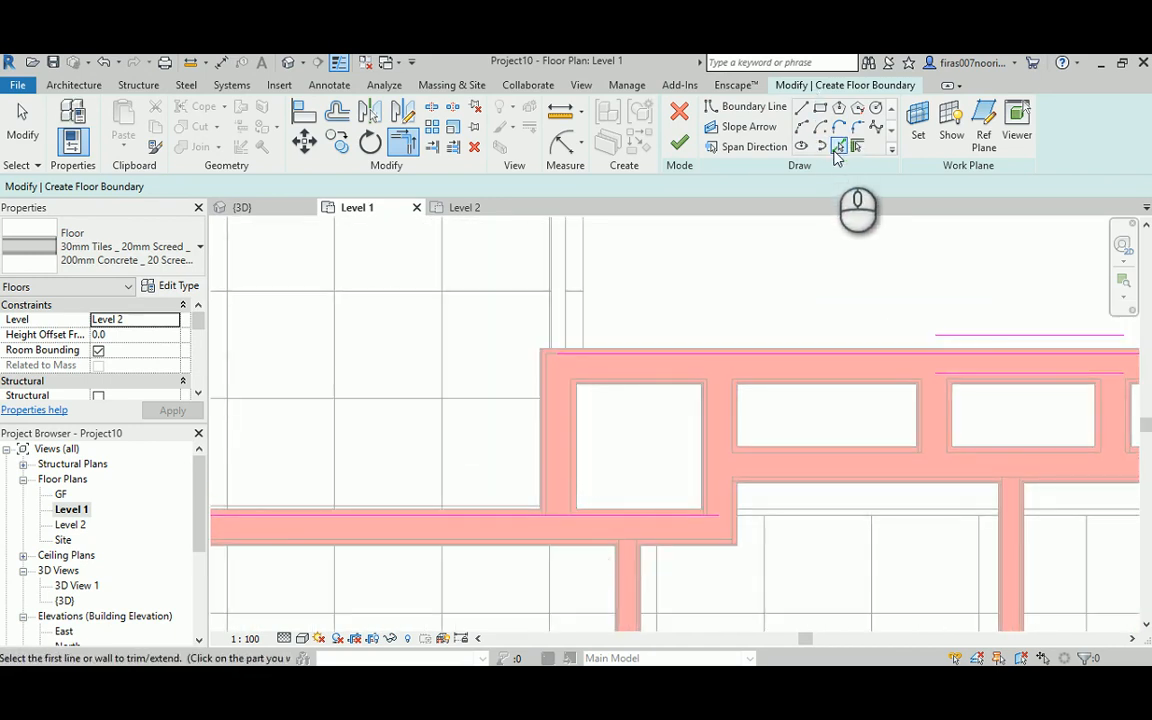
{"action": "left_click", "coordinate": [839, 147]}
{"action": "key", "text": "Tab"}
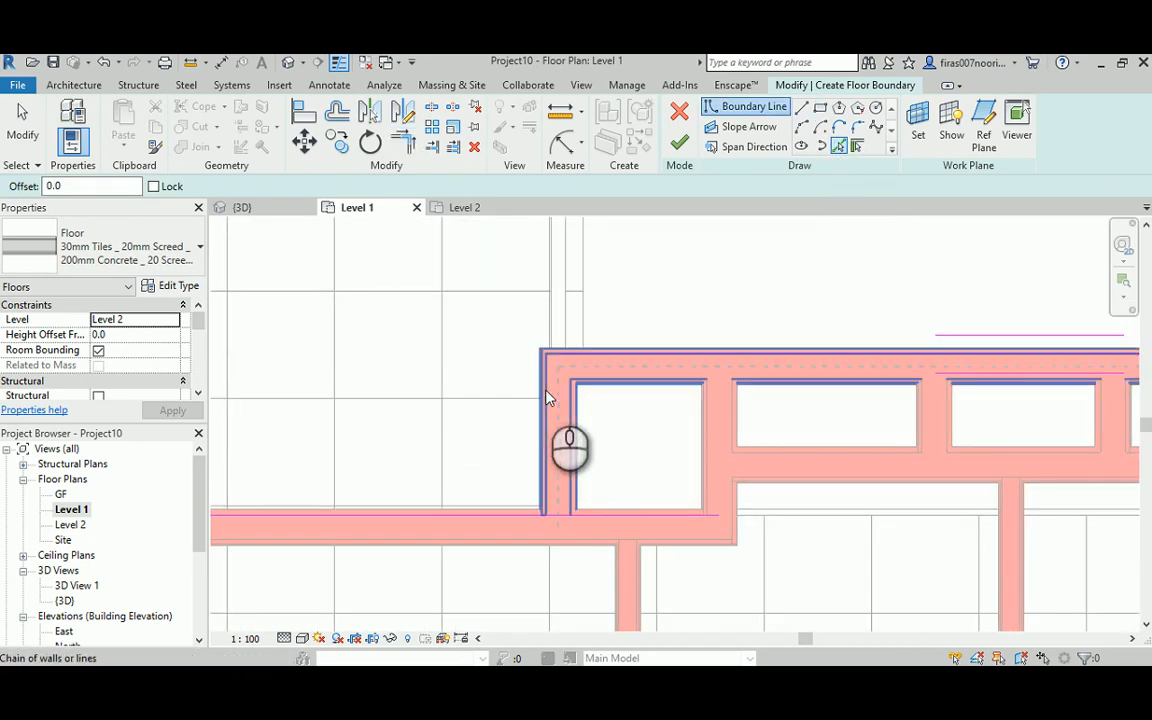
{"action": "left_click", "coordinate": [545, 398]}
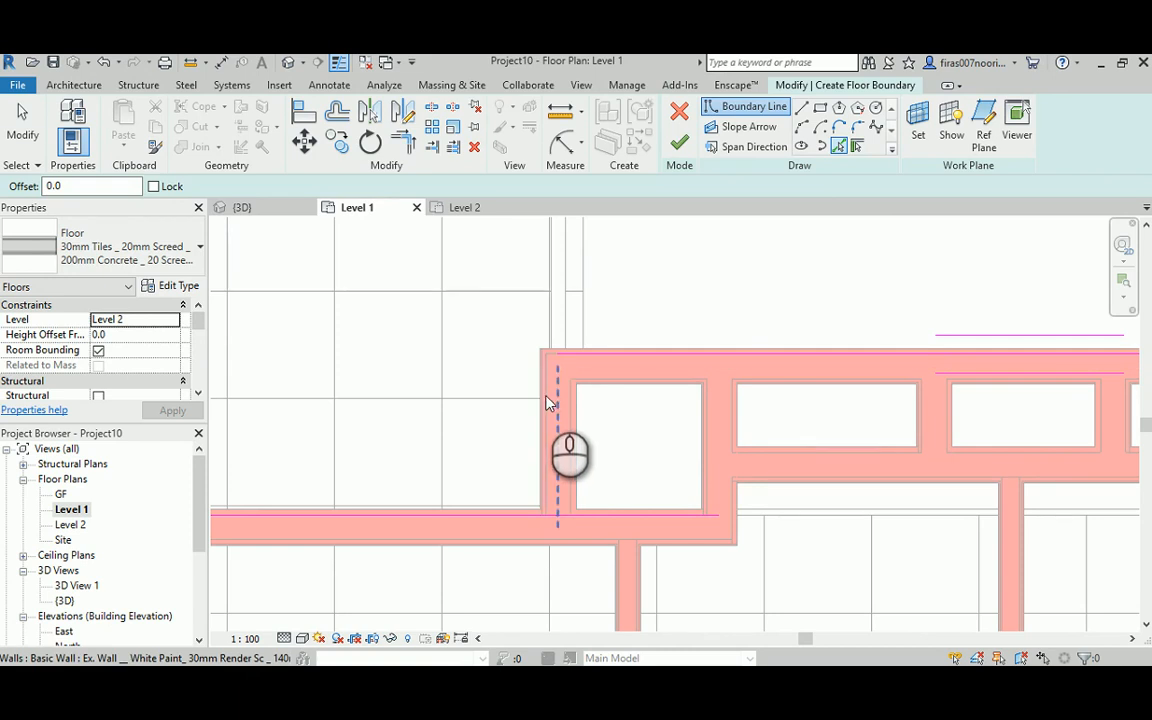
{"action": "scroll", "coordinate": [548, 402], "scroll_direction": "up", "scroll_amount": 2}
{"action": "left_click", "coordinate": [548, 410]}
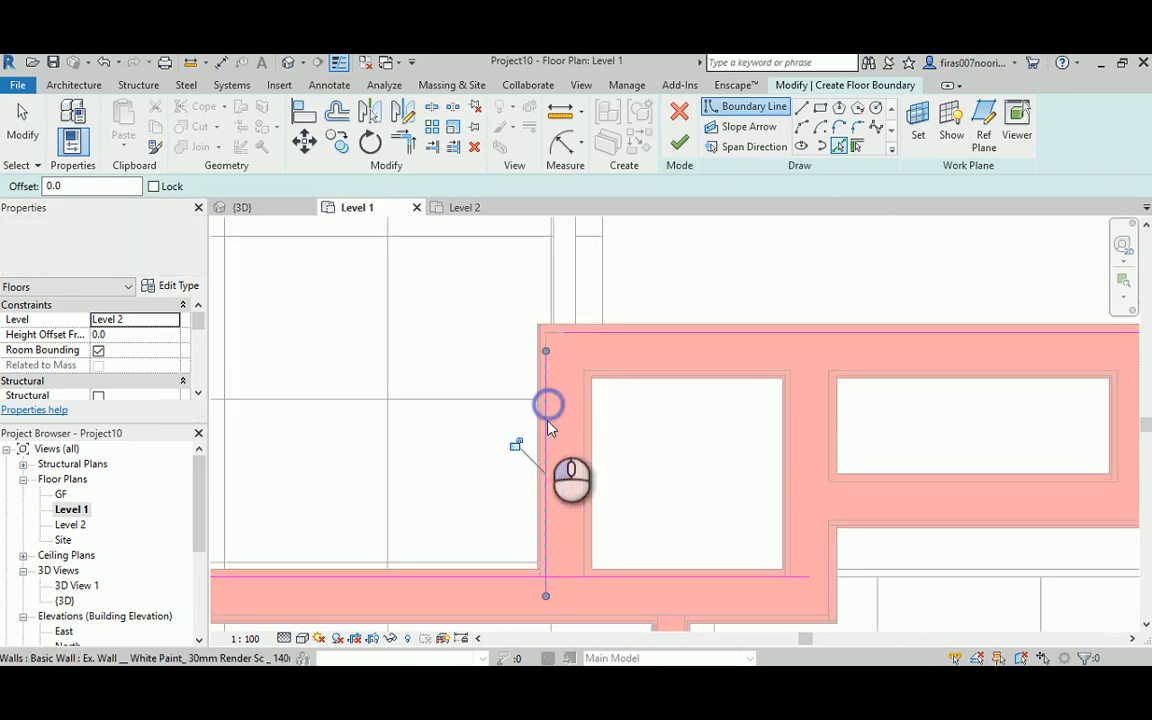
- Trim the new vertical line into corners with the projecting bay's upper line and the recessed wall's line
{"action": "key", "text": "Escape"}
{"action": "key", "text": "t"}
{"action": "key", "text": "r"}
{"action": "left_click", "coordinate": [576, 329]}
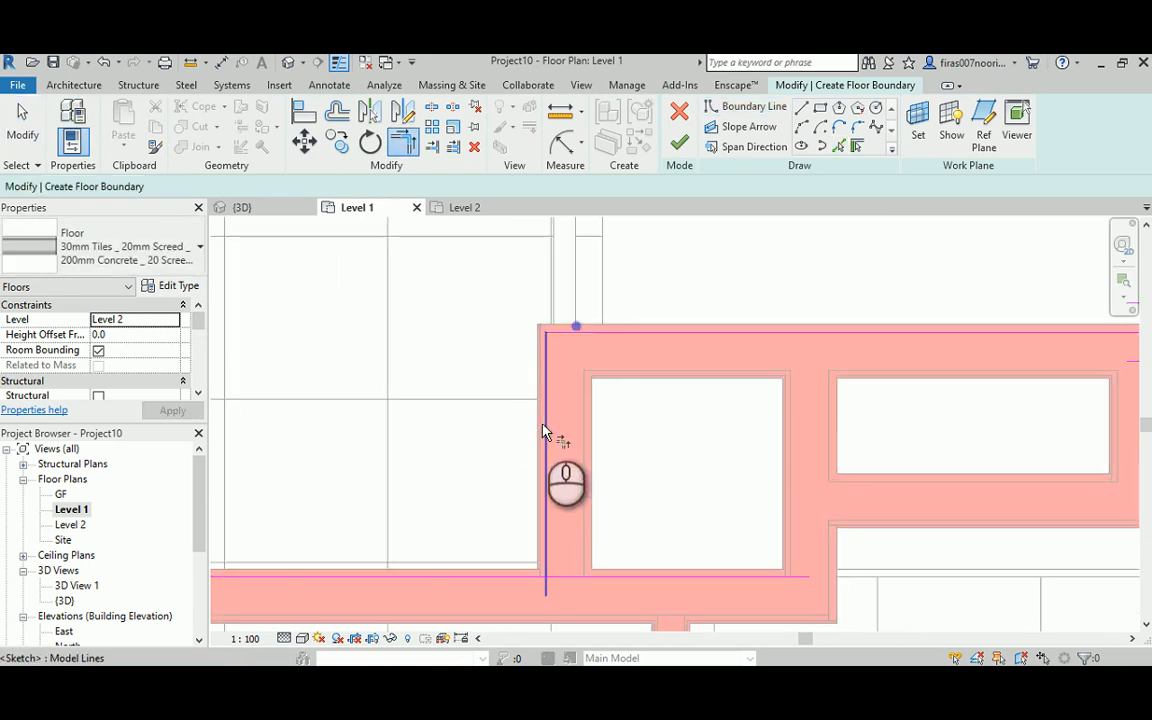
{"action": "left_click", "coordinate": [490, 582]}
{"action": "scroll", "coordinate": [489, 570], "scroll_direction": "down", "scroll_amount": 5}
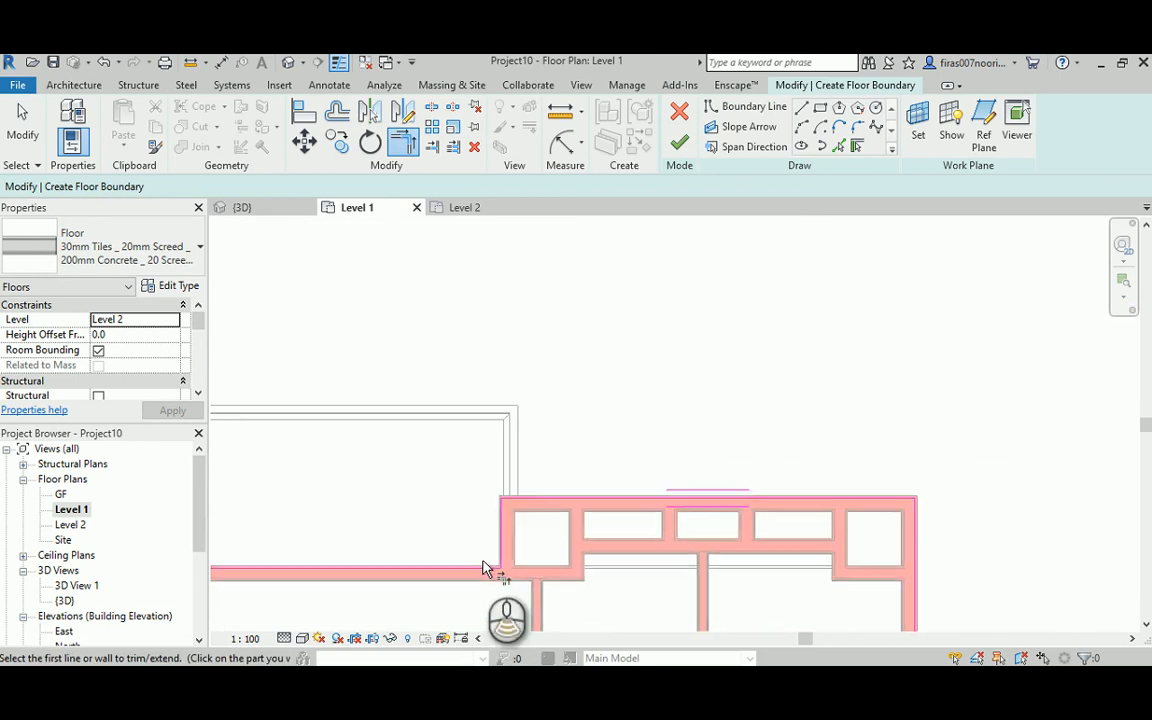
- Try to finish the floor boundary sketch, choosing to continue sketching when prompted
{"action": "scroll", "coordinate": [555, 500], "scroll_direction": "up", "scroll_amount": 3}
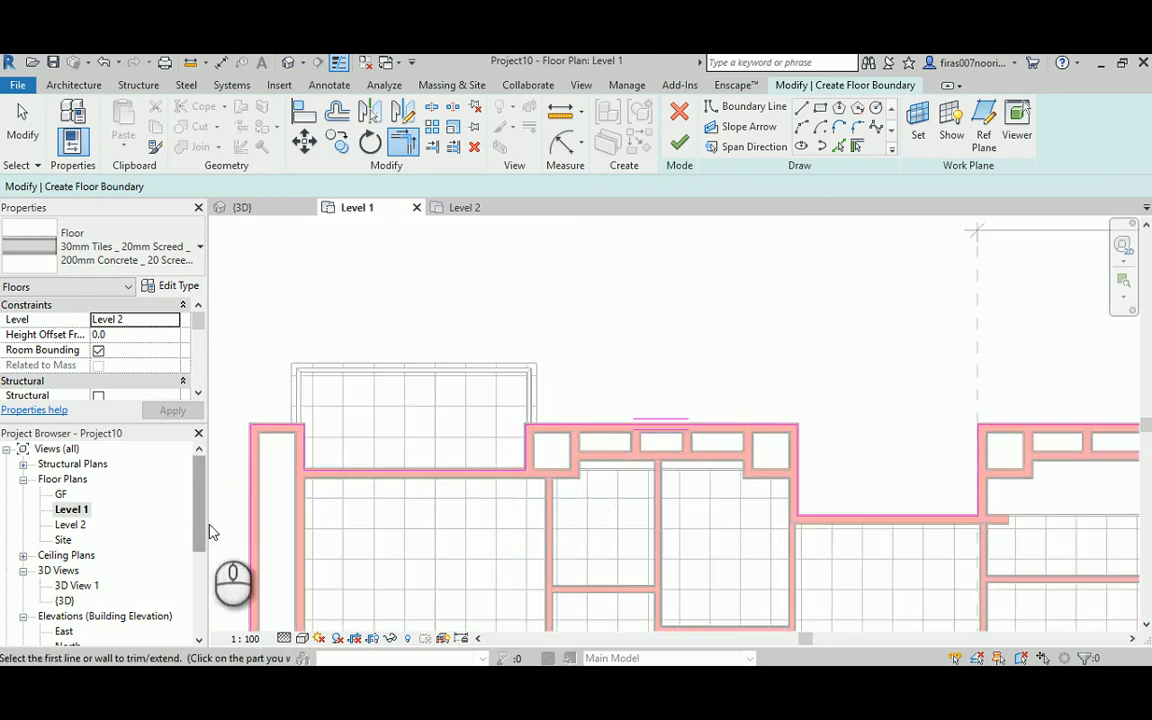
{"action": "left_click", "coordinate": [680, 146]}
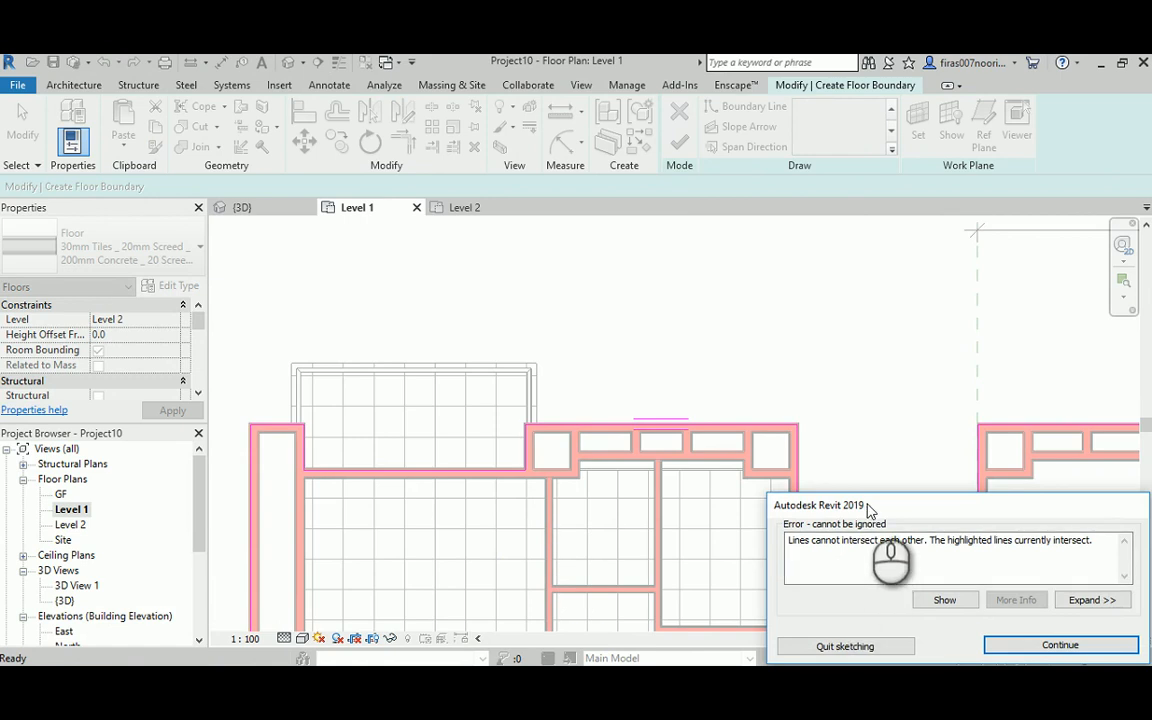
{"action": "left_click_drag", "start_coordinate": [868, 508], "coordinate": [670, 288]}
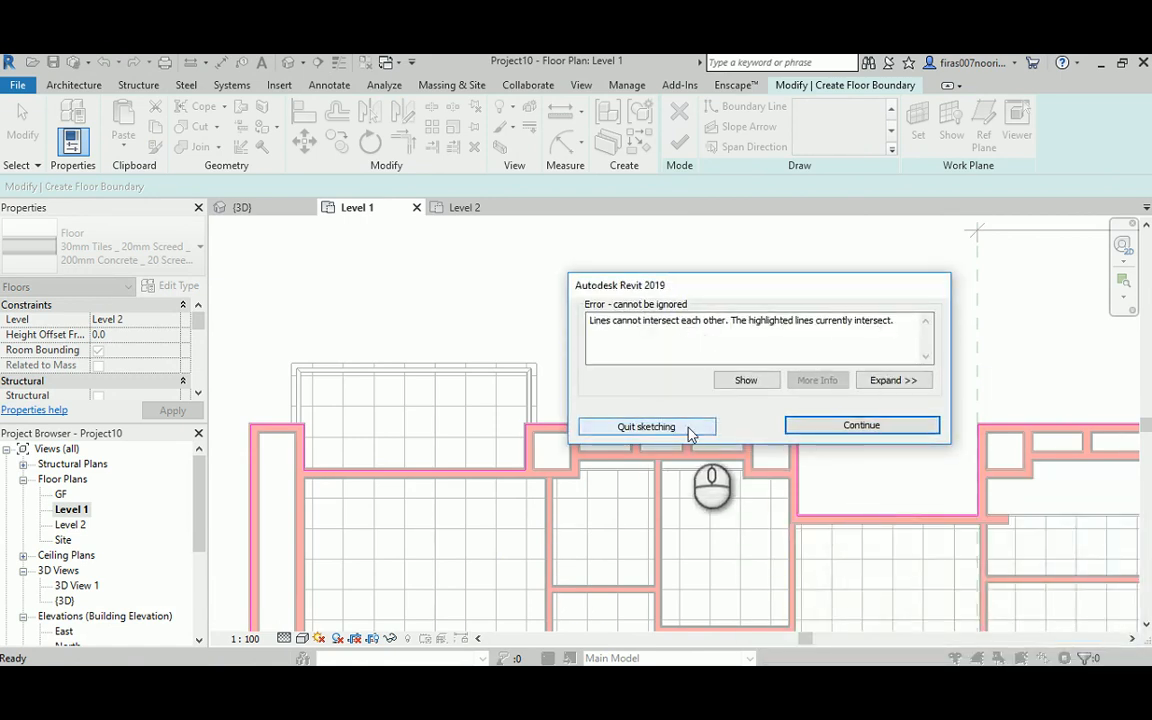
{"action": "left_click", "coordinate": [829, 425]}
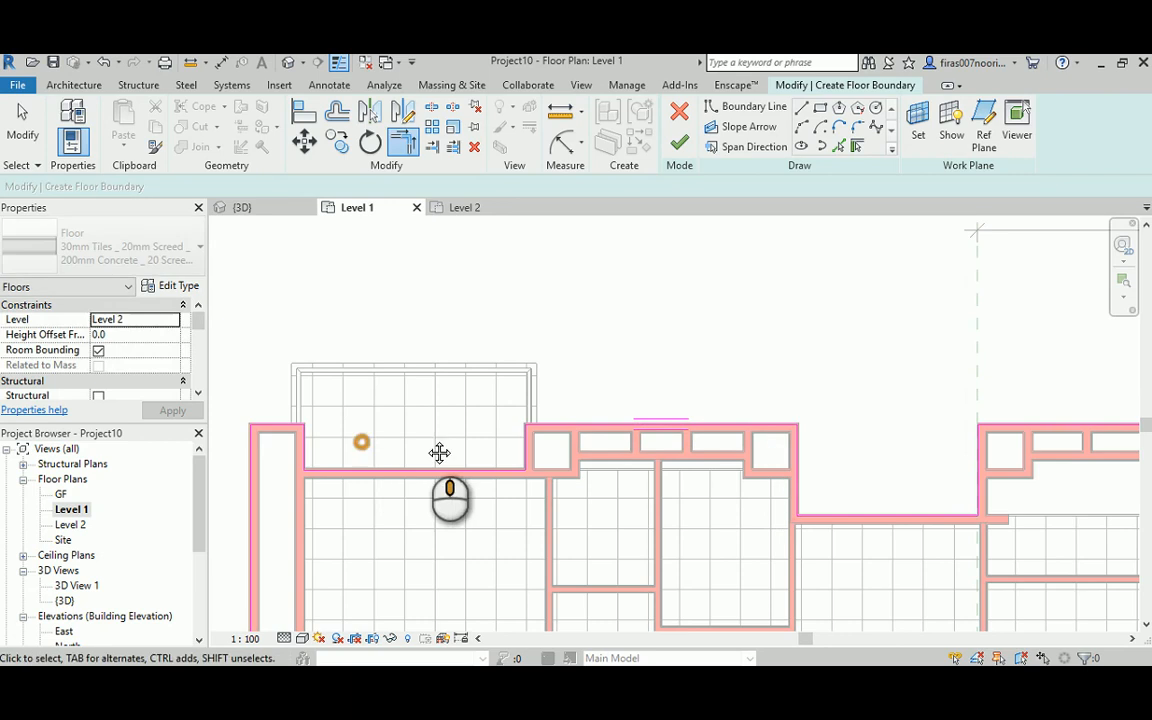
- Examine the boundary lines and corners along the upper exterior walls for intersecting or unjoined segments
{"action": "scroll", "coordinate": [520, 420], "scroll_direction": "up", "scroll_amount": 5}
{"action": "scroll", "coordinate": [646, 395], "scroll_direction": "up", "scroll_amount": 3}
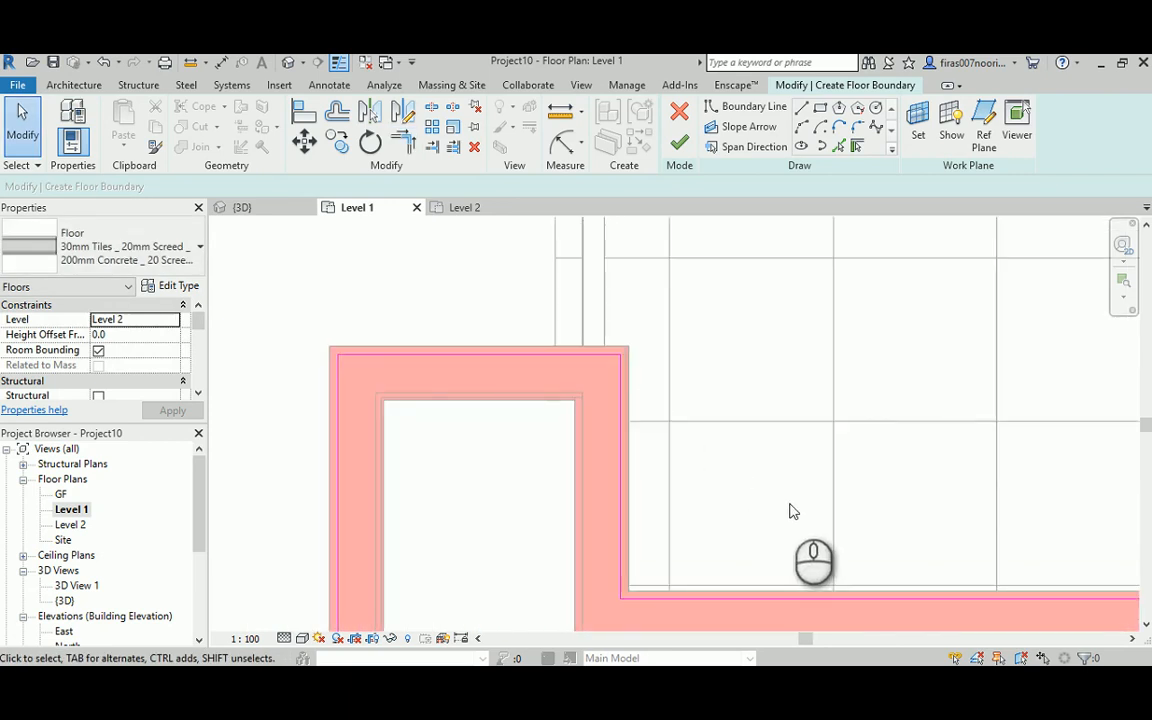
{"action": "middle_click_drag", "start_coordinate": [800, 508], "coordinate": [309, 393]}
{"action": "scroll", "coordinate": [310, 390], "scroll_direction": "down", "scroll_amount": 2}
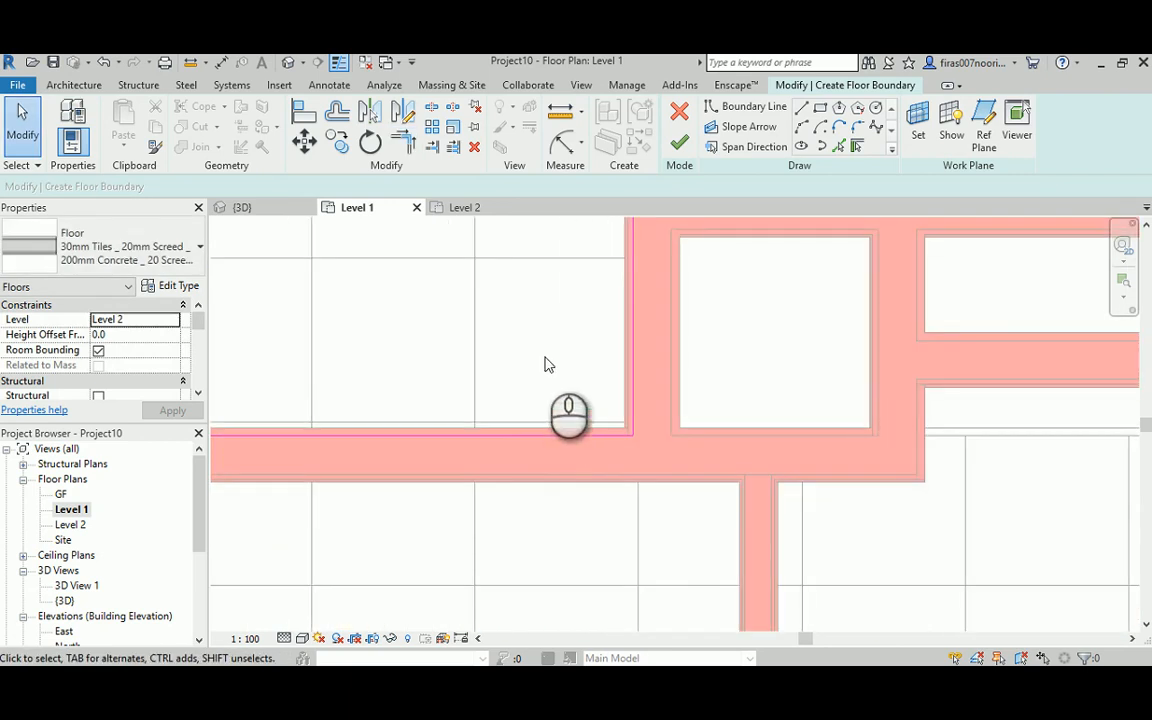
{"action": "middle_click_drag", "start_coordinate": [545, 362], "coordinate": [512, 470]}
{"action": "mouse_move", "coordinate": [709, 394]}
{"action": "middle_mouse_down"}
{"action": "mouse_move", "coordinate": [730, 408]}
{"action": "mouse_move", "coordinate": [165, 436]}
{"action": "middle_mouse_up"}
{"action": "middle_click_drag", "start_coordinate": [791, 447], "coordinate": [174, 434]}
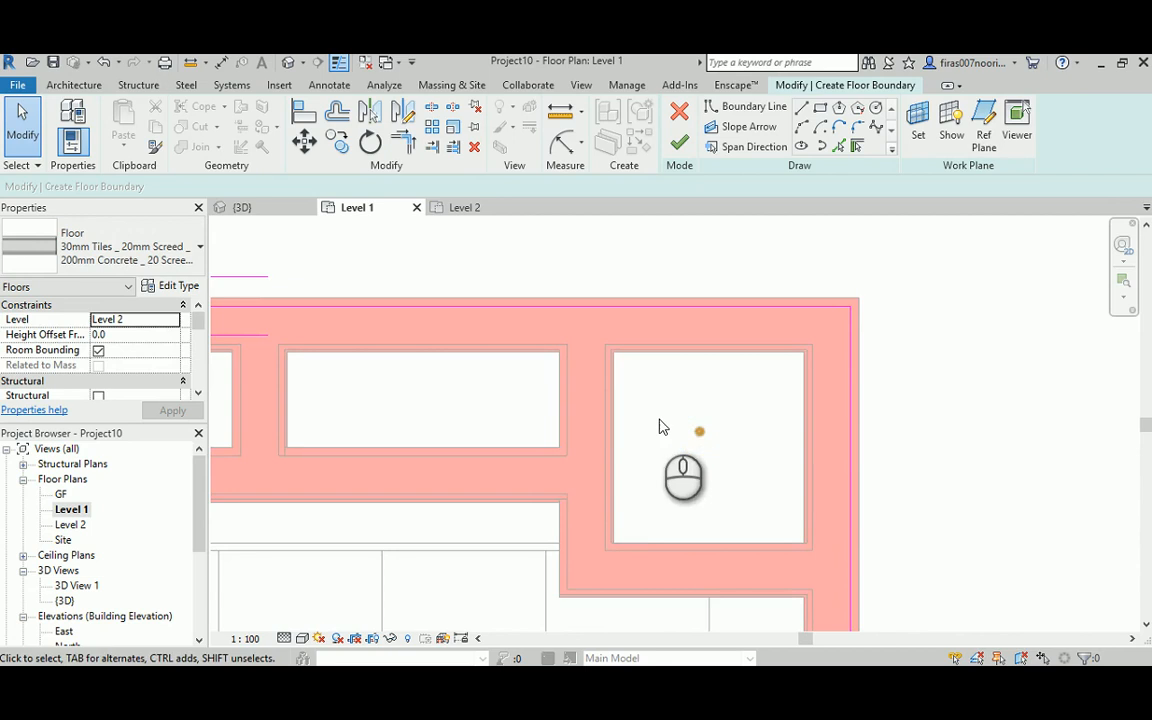
{"action": "middle_click_drag", "start_coordinate": [664, 517], "coordinate": [564, 306]}
{"action": "middle_click_drag", "start_coordinate": [591, 465], "coordinate": [480, 310]}
{"action": "middle_click_drag", "start_coordinate": [807, 396], "coordinate": [219, 349]}
{"action": "scroll", "coordinate": [340, 403], "scroll_direction": "down", "scroll_amount": 2}
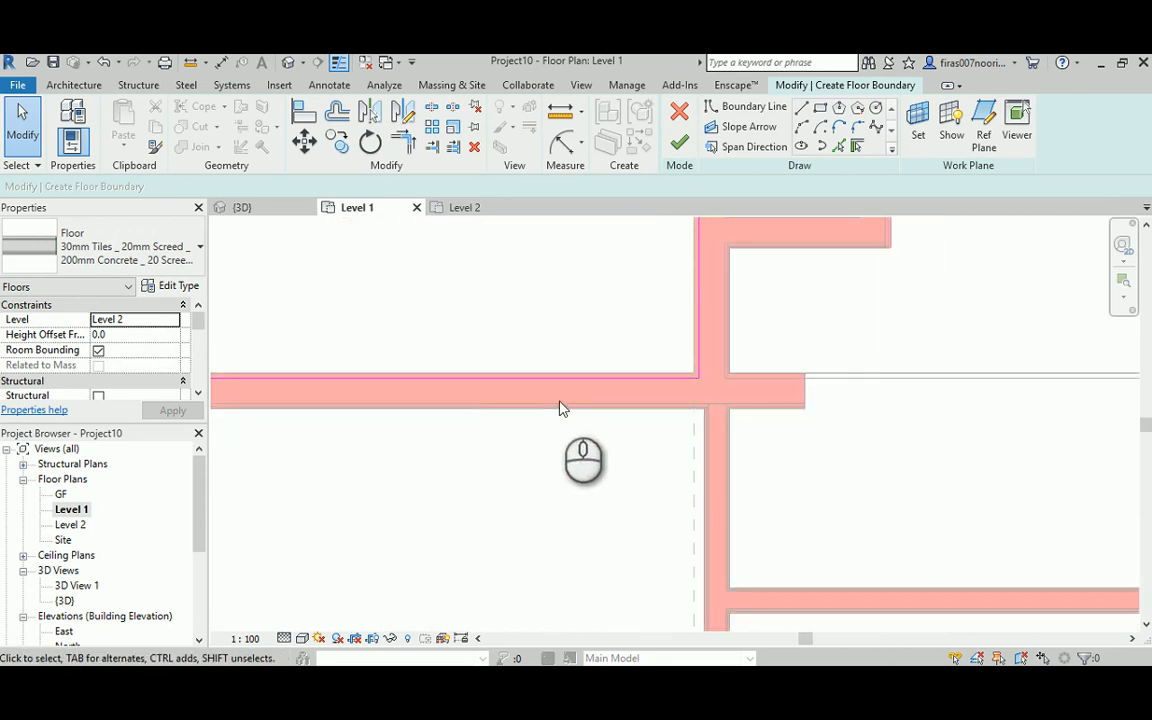
{"action": "middle_click_drag", "start_coordinate": [647, 380], "coordinate": [494, 510]}
{"action": "middle_click_drag", "start_coordinate": [658, 332], "coordinate": [548, 562]}
{"action": "scroll", "coordinate": [468, 413], "scroll_direction": "up", "scroll_amount": 4}
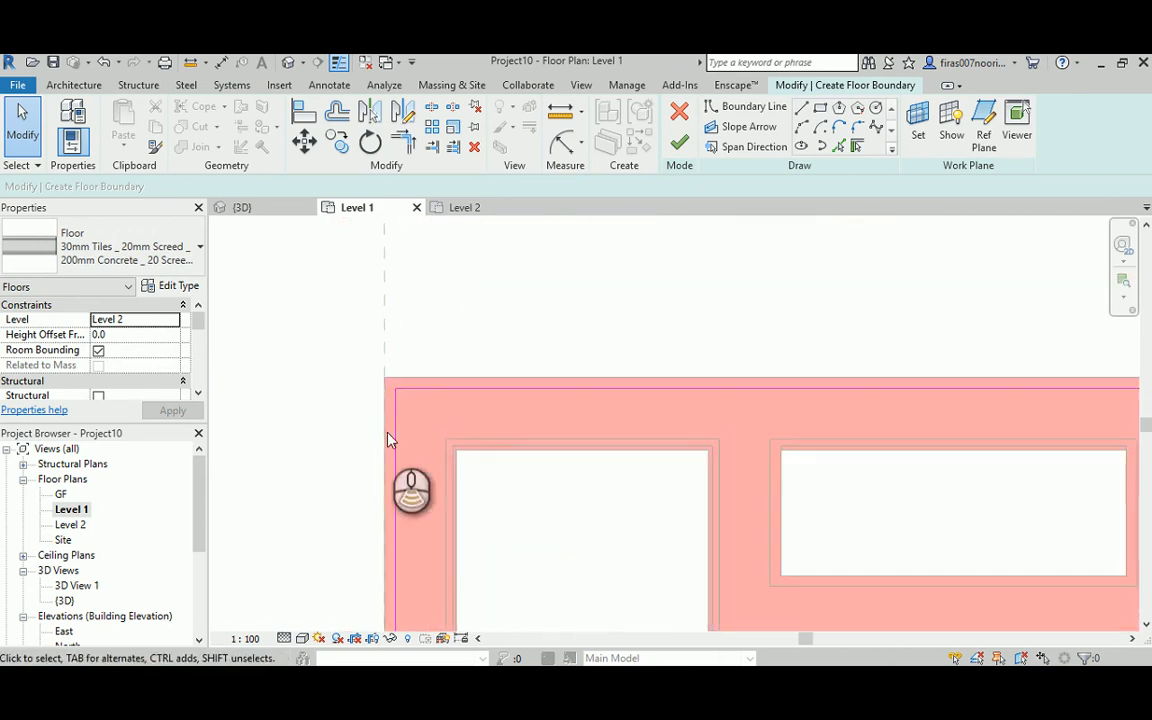
{"action": "scroll", "coordinate": [388, 436], "scroll_direction": "down", "scroll_amount": 4}
- Delete the stray vertical boundary line inside the wall beside the narrow shaft and try to finish the sketch again
{"action": "middle_click_drag", "start_coordinate": [806, 471], "coordinate": [241, 414]}
{"action": "mouse_move", "coordinate": [436, 441]}
{"action": "middle_mouse_down"}
{"action": "mouse_move", "coordinate": [455, 409]}
{"action": "mouse_move", "coordinate": [419, 387]}
{"action": "middle_mouse_up"}
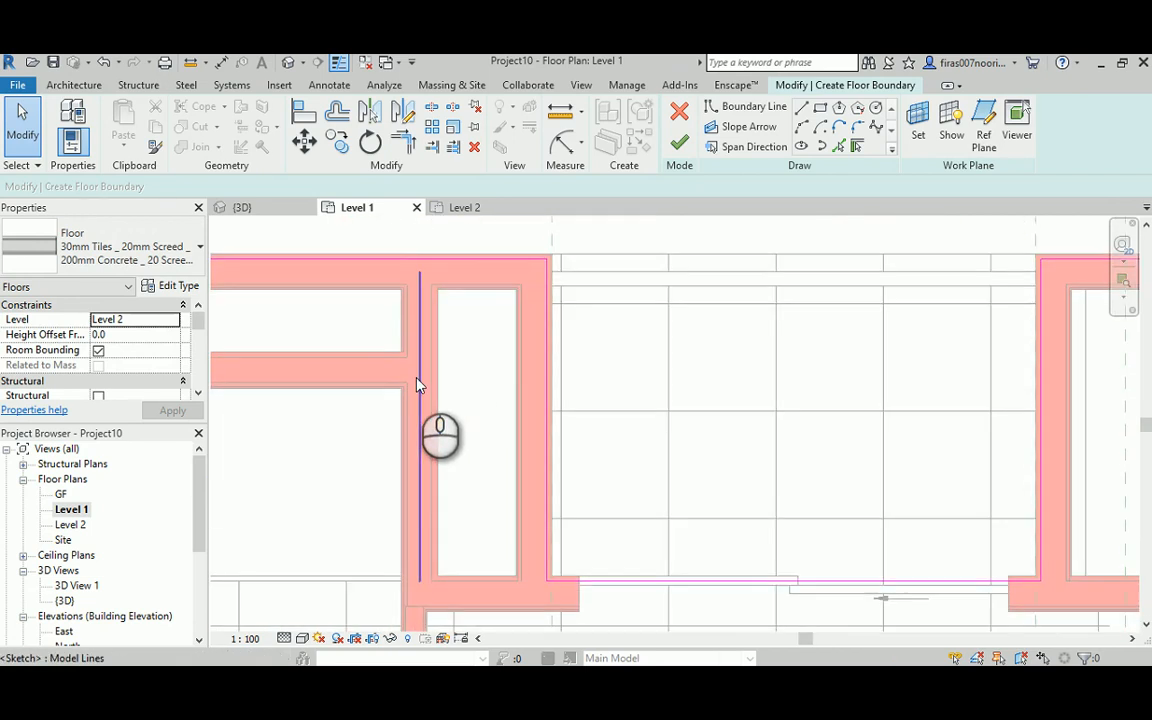
{"action": "left_click", "coordinate": [419, 387]}
{"action": "left_click", "coordinate": [434, 413]}
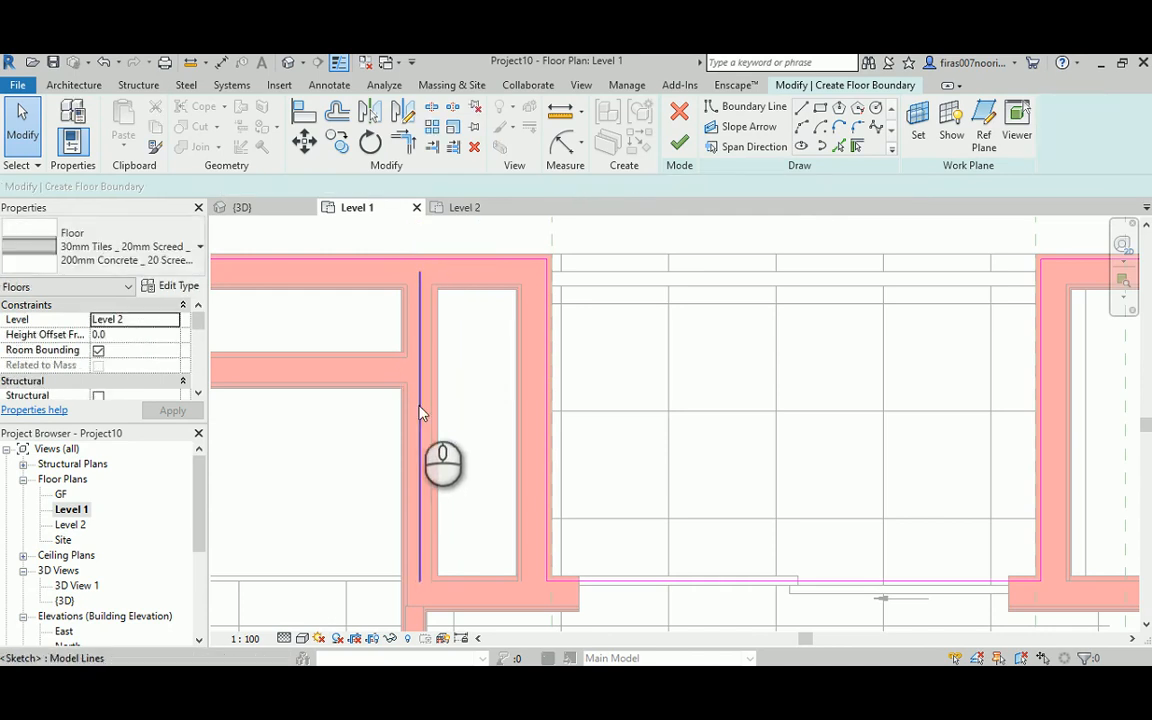
{"action": "left_click", "coordinate": [419, 410]}
{"action": "key", "text": "Delete"}
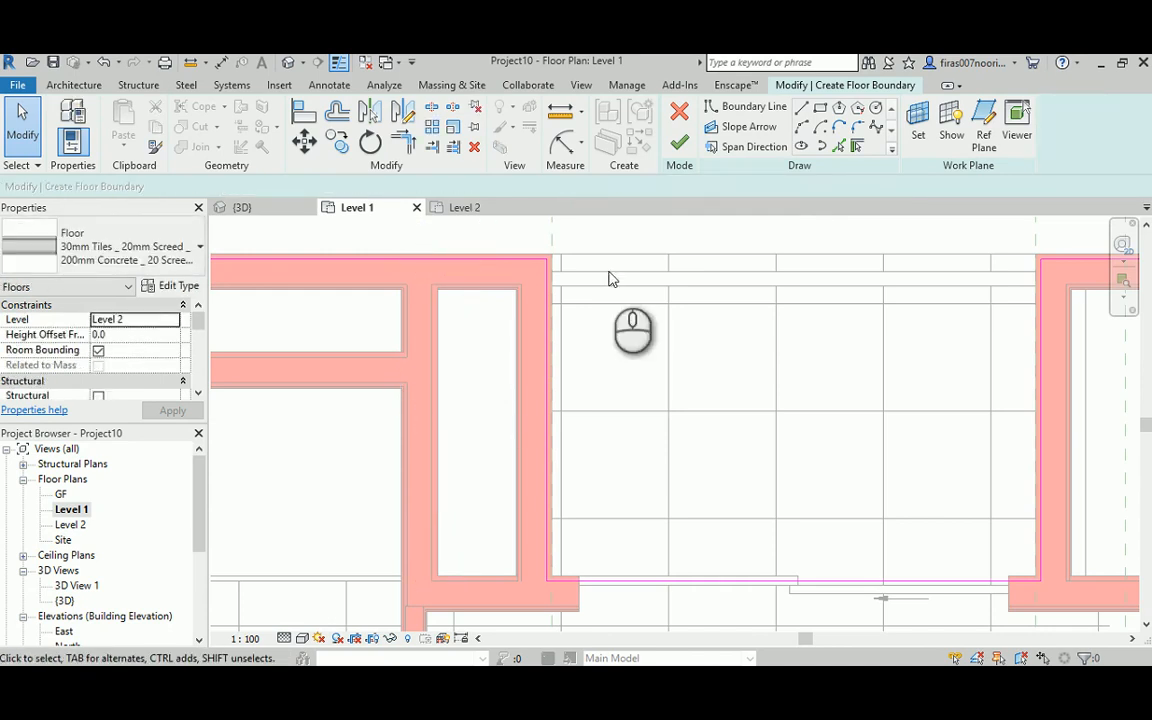
{"action": "left_click", "coordinate": [681, 145]}
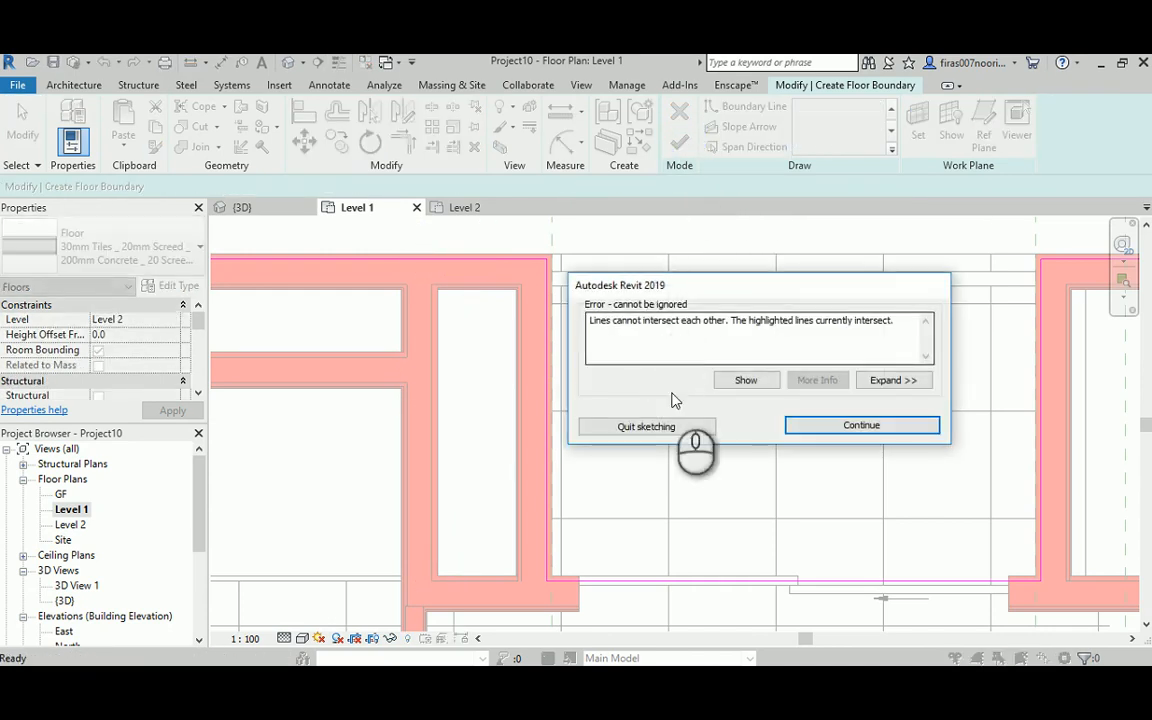
{"action": "left_click", "coordinate": [828, 428]}
- Examine the floor boundary corners around the east wing and along the courtyard walls for intersecting or unjoined lines
{"action": "middle_click_drag", "start_coordinate": [800, 540], "coordinate": [412, 396]}
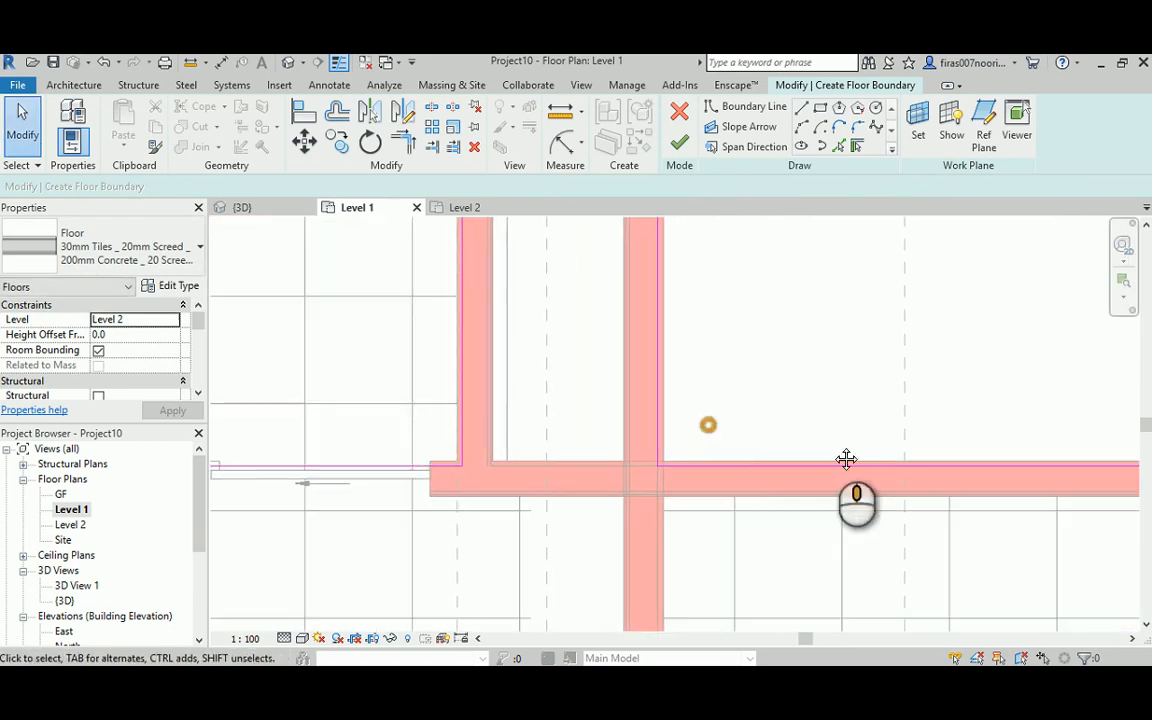
{"action": "middle_click_drag", "start_coordinate": [846, 460], "coordinate": [560, 478]}
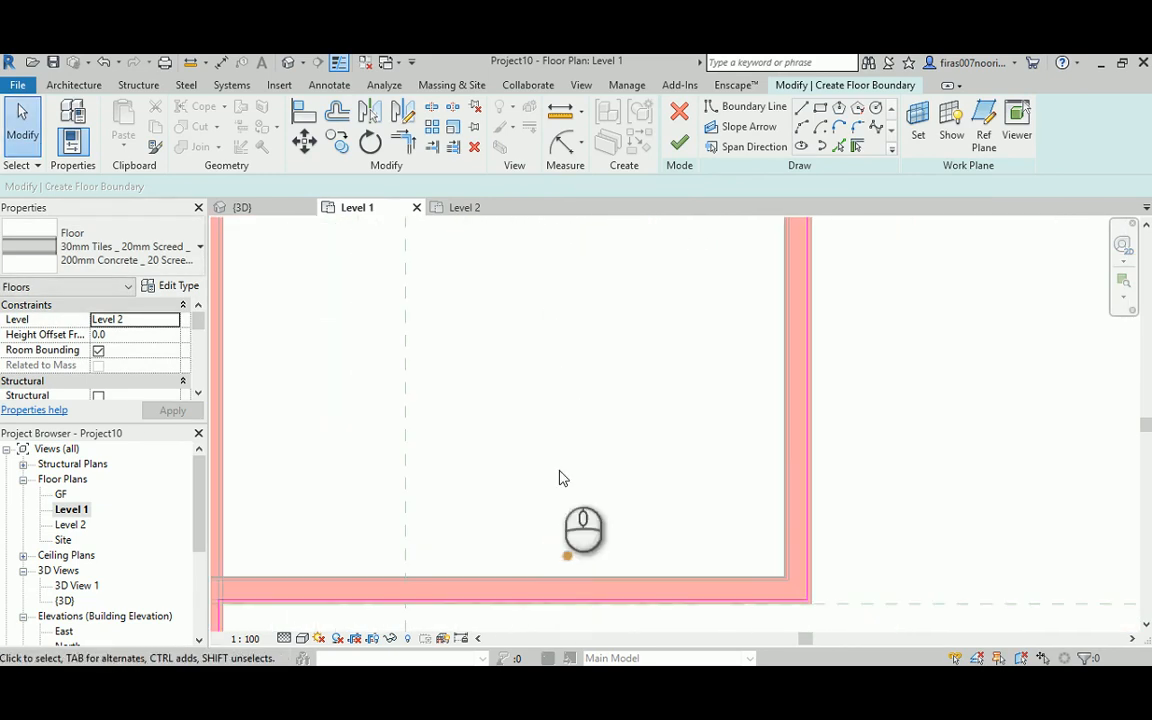
{"action": "middle_click_drag", "start_coordinate": [530, 525], "coordinate": [862, 384]}
{"action": "middle_click_drag", "start_coordinate": [576, 483], "coordinate": [960, 432]}
{"action": "middle_click_drag", "start_coordinate": [530, 424], "coordinate": [918, 429]}
{"action": "middle_click_drag", "start_coordinate": [440, 375], "coordinate": [812, 396]}
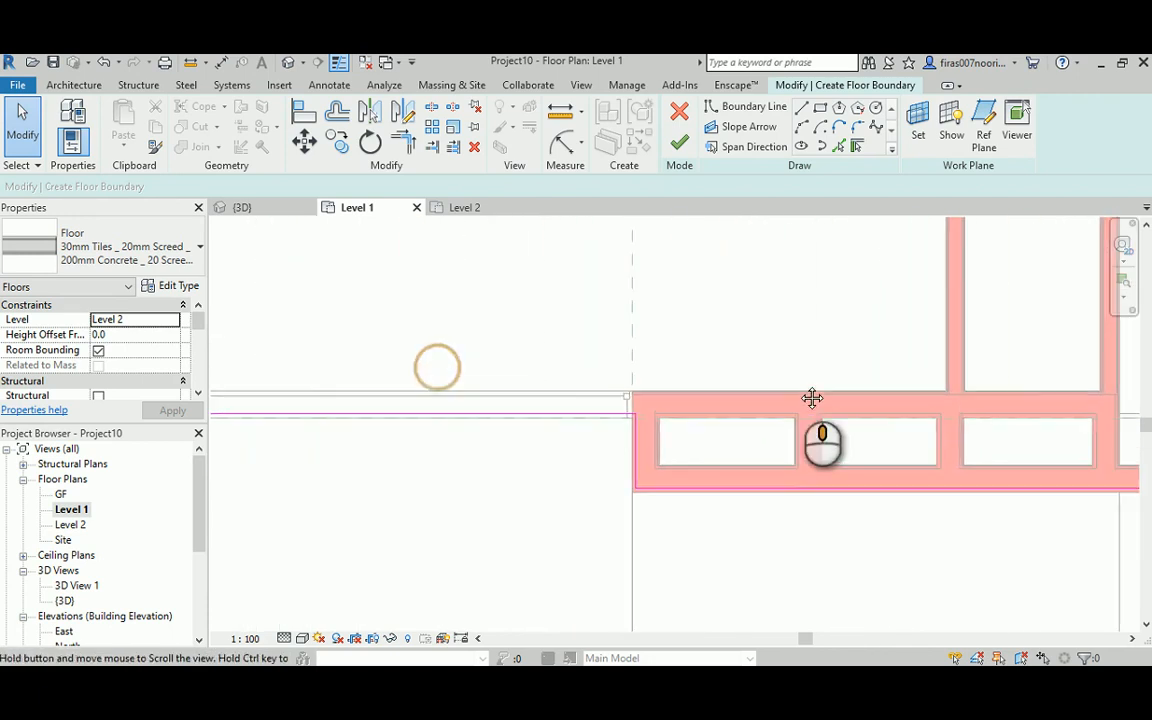
{"action": "middle_click_drag", "start_coordinate": [476, 497], "coordinate": [775, 416]}
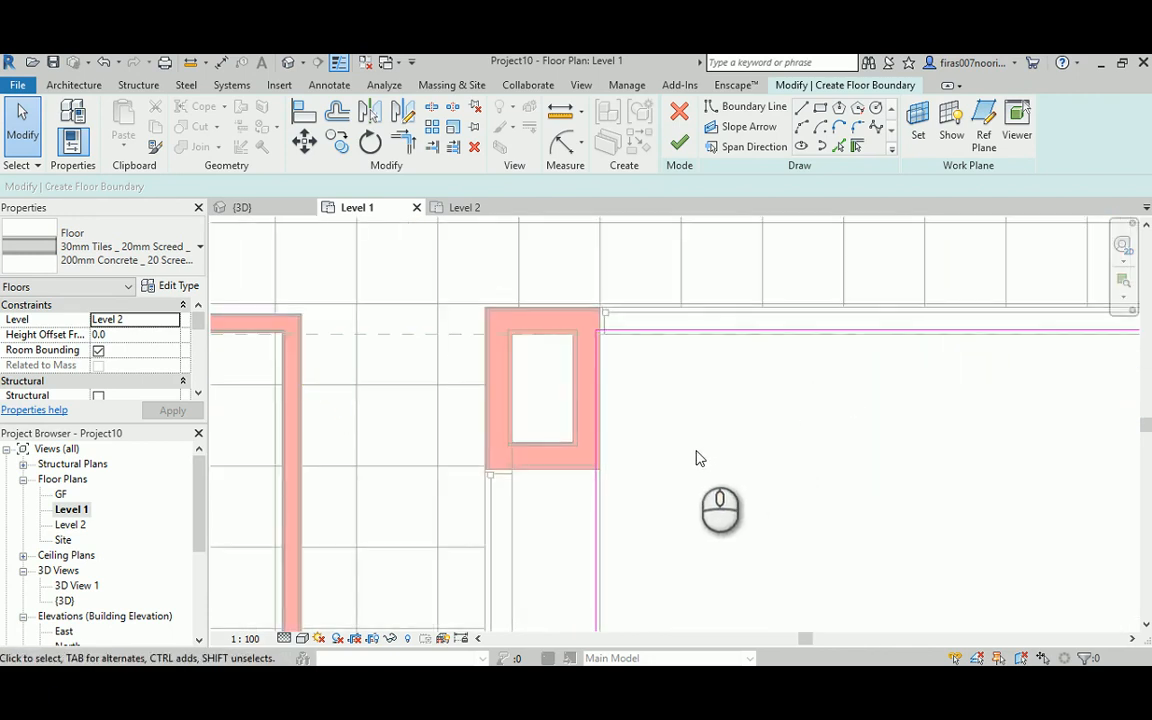
{"action": "middle_click_drag", "start_coordinate": [699, 458], "coordinate": [578, 300]}
{"action": "middle_click_drag", "start_coordinate": [597, 478], "coordinate": [502, 287]}
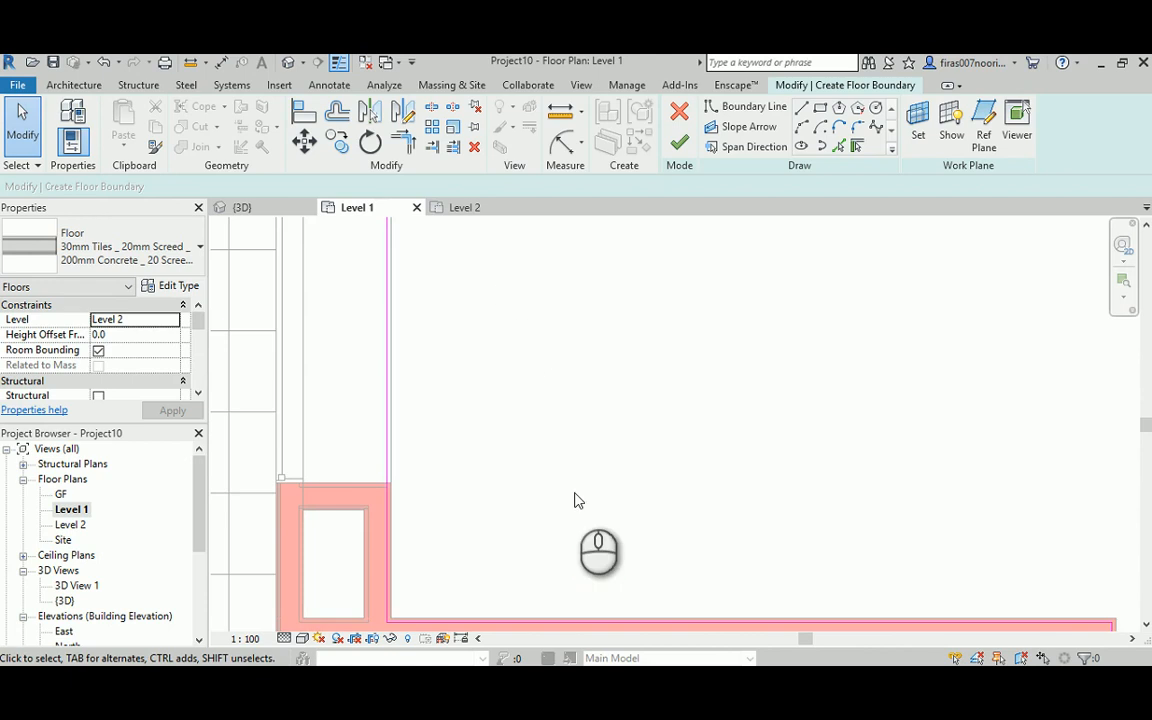
{"action": "middle_click_drag", "start_coordinate": [646, 527], "coordinate": [551, 441]}
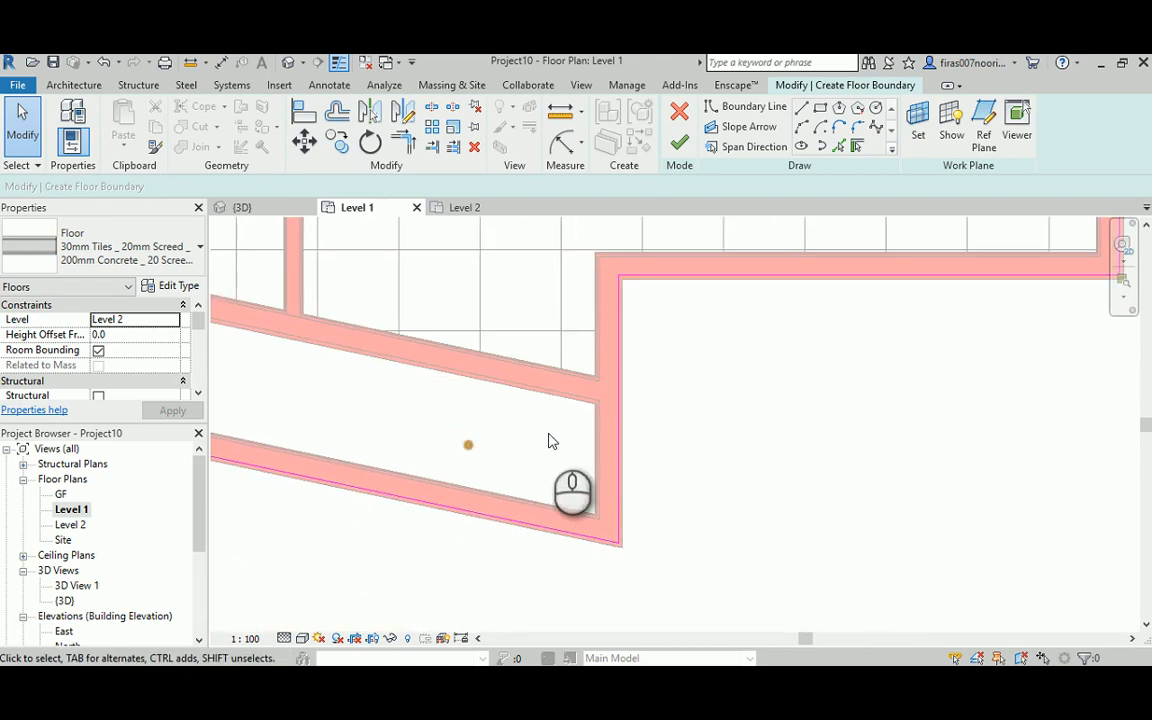
- Examine the boundary along the angled south wall, the long west wall and the upper projecting bay for stray lines
{"action": "scroll", "coordinate": [740, 313], "scroll_direction": "up", "scroll_amount": 2}
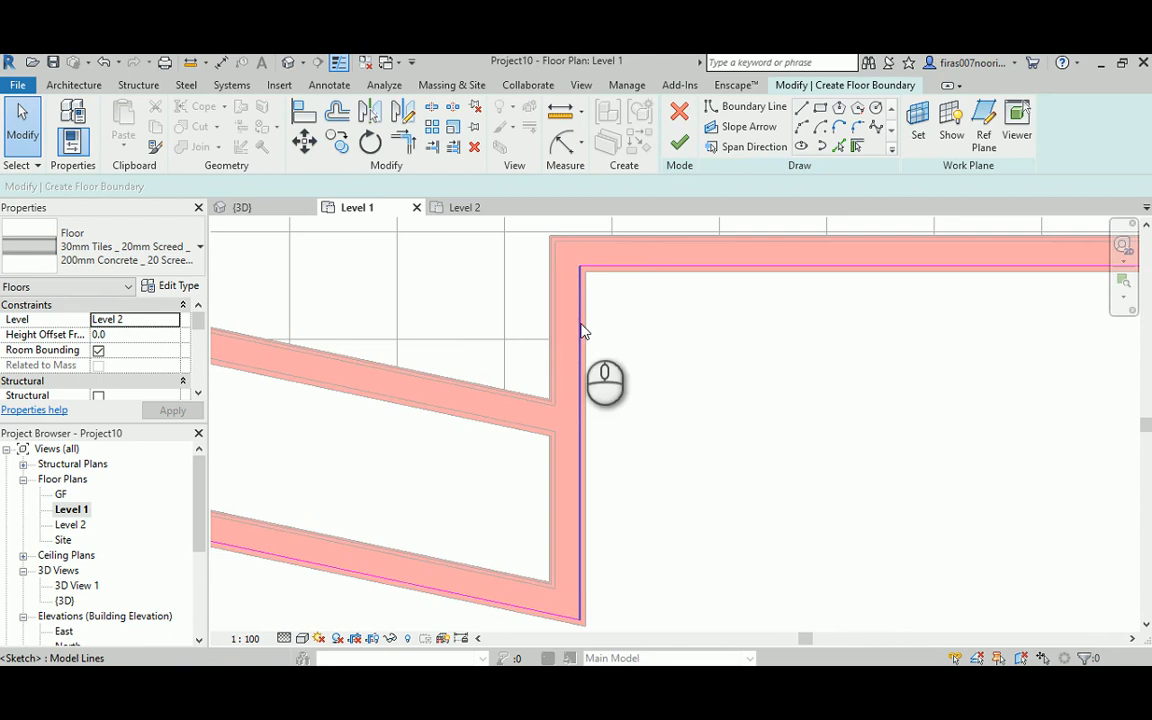
{"action": "middle_click_drag", "start_coordinate": [562, 329], "coordinate": [590, 558]}
{"action": "middle_click_drag", "start_coordinate": [494, 334], "coordinate": [448, 625]}
{"action": "scroll", "coordinate": [440, 350], "scroll_direction": "down", "scroll_amount": 2}
{"action": "middle_click_drag", "start_coordinate": [447, 347], "coordinate": [450, 566]}
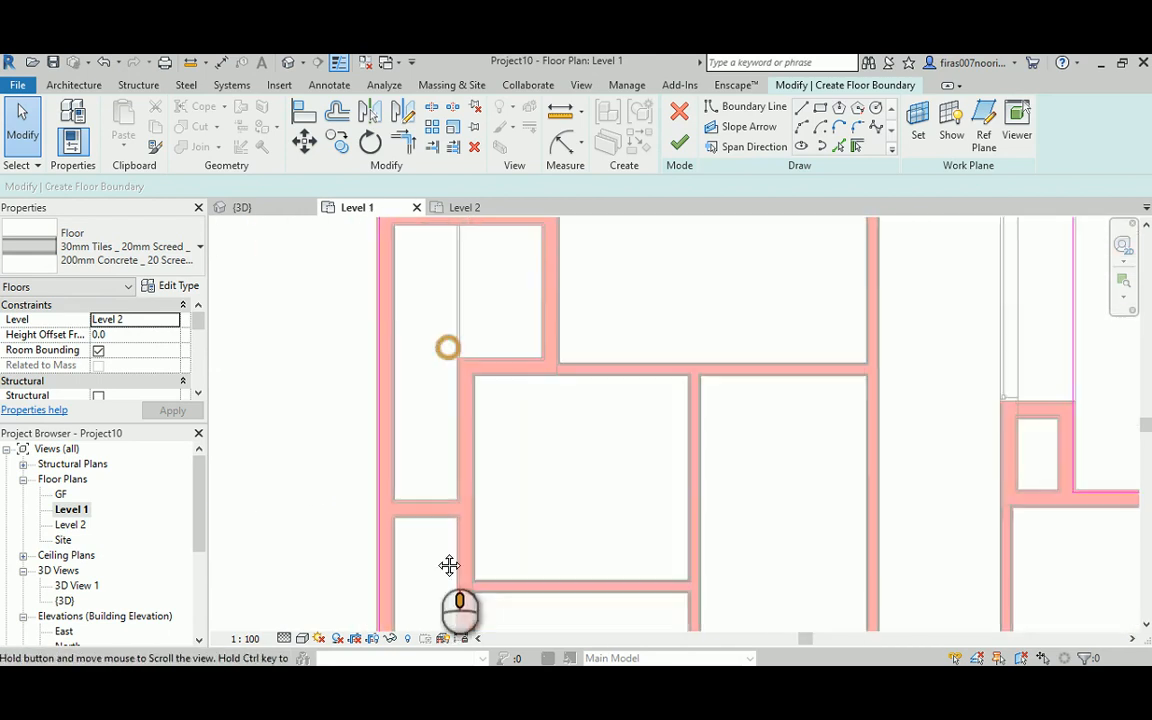
{"action": "middle_click_drag", "start_coordinate": [404, 350], "coordinate": [406, 527]}
{"action": "middle_click_drag", "start_coordinate": [401, 311], "coordinate": [406, 509]}
{"action": "middle_click_drag", "start_coordinate": [429, 329], "coordinate": [404, 569]}
{"action": "scroll", "coordinate": [852, 495], "scroll_direction": "up", "scroll_amount": 3}
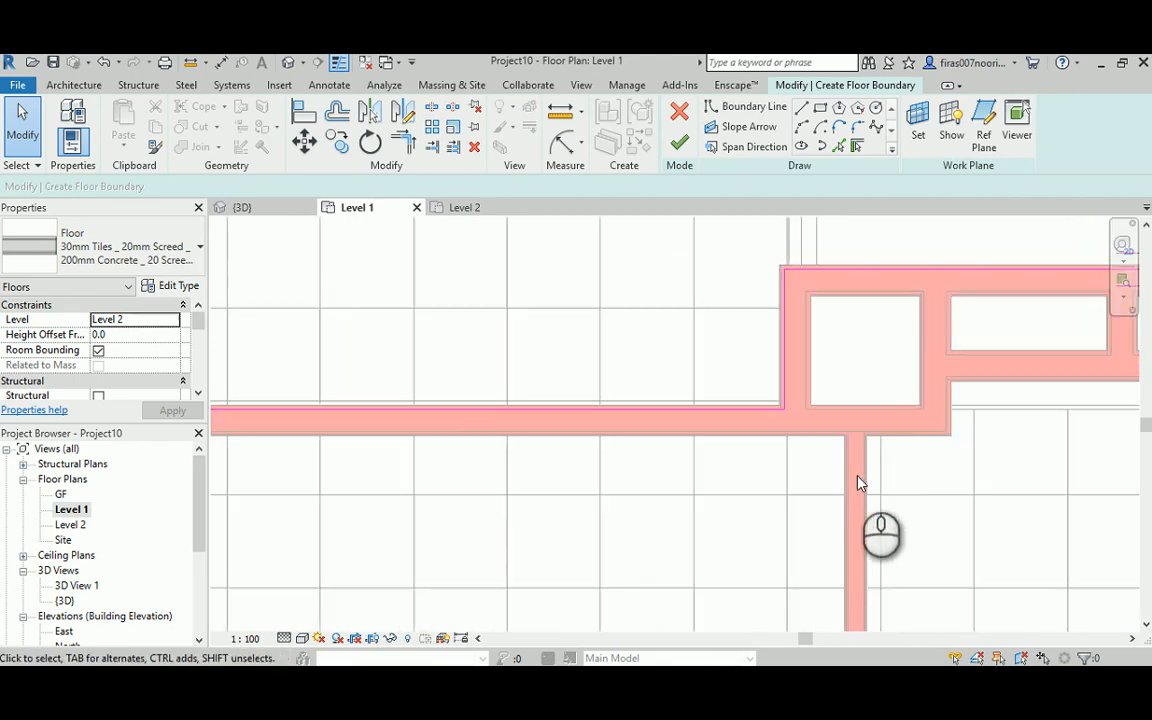
{"action": "middle_click_drag", "start_coordinate": [859, 481], "coordinate": [630, 470]}
{"action": "middle_click_drag", "start_coordinate": [921, 415], "coordinate": [527, 407]}
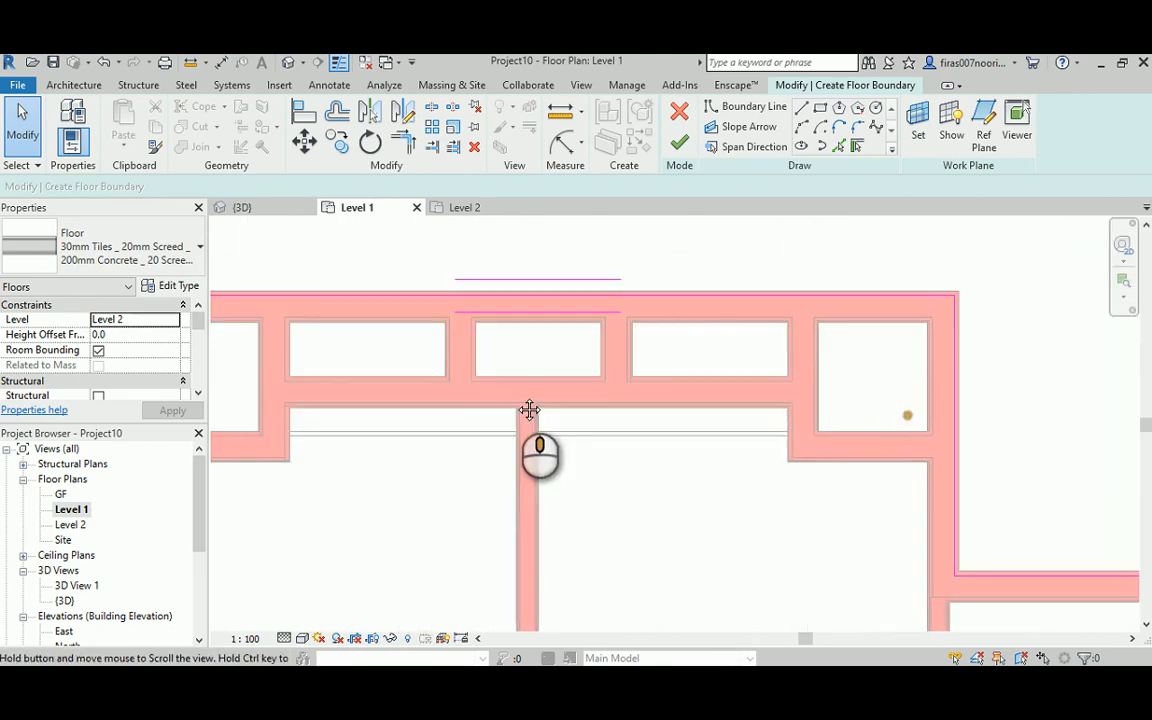
{"action": "scroll", "coordinate": [478, 372], "scroll_direction": "up", "scroll_amount": 1}
{"action": "scroll", "coordinate": [478, 372], "scroll_direction": "down", "scroll_amount": 4}
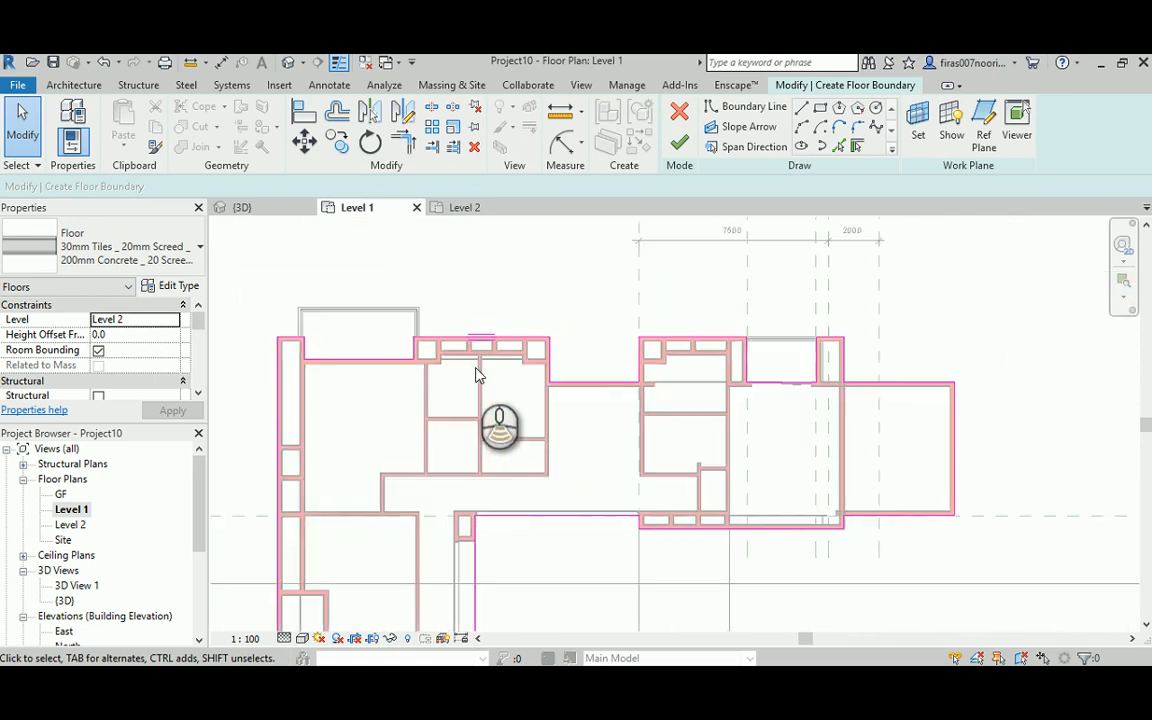
{"action": "middle_click_drag", "start_coordinate": [481, 403], "coordinate": [525, 324]}
{"action": "scroll", "coordinate": [510, 328], "scroll_direction": "down", "scroll_amount": 2}
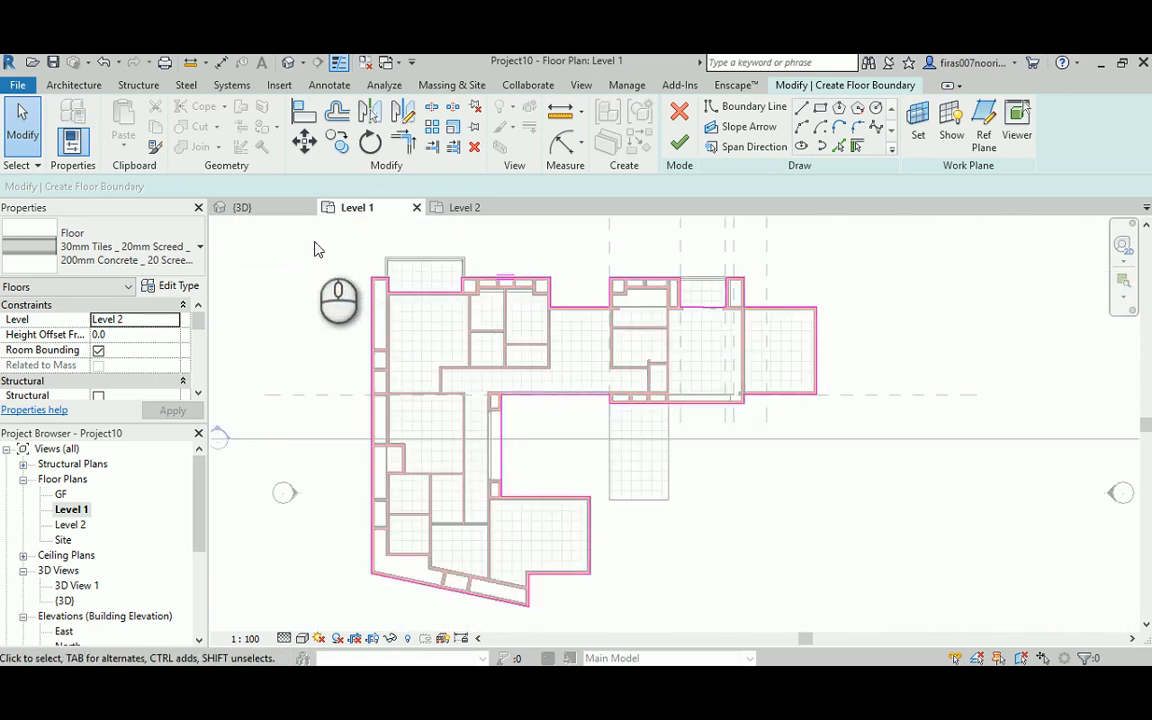
- Select the whole floor boundary and try to finish the sketch, choosing to continue sketching when prompted
{"action": "mouse_move", "coordinate": [315, 243]}
{"action": "left_mouse_down"}
{"action": "mouse_move", "coordinate": [848, 608]}
{"action": "mouse_move", "coordinate": [860, 633]}
{"action": "left_mouse_up"}
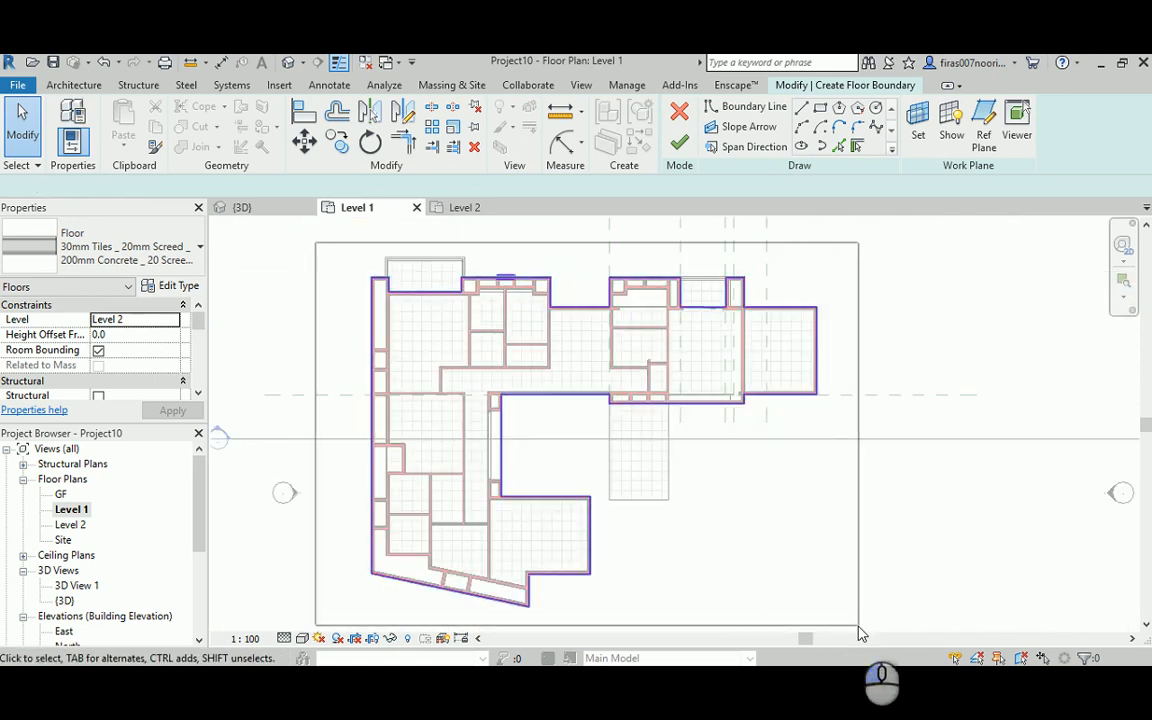
{"action": "scroll", "coordinate": [684, 510], "scroll_direction": "up", "scroll_amount": 3}
{"action": "middle_click_drag", "start_coordinate": [548, 330], "coordinate": [637, 522]}
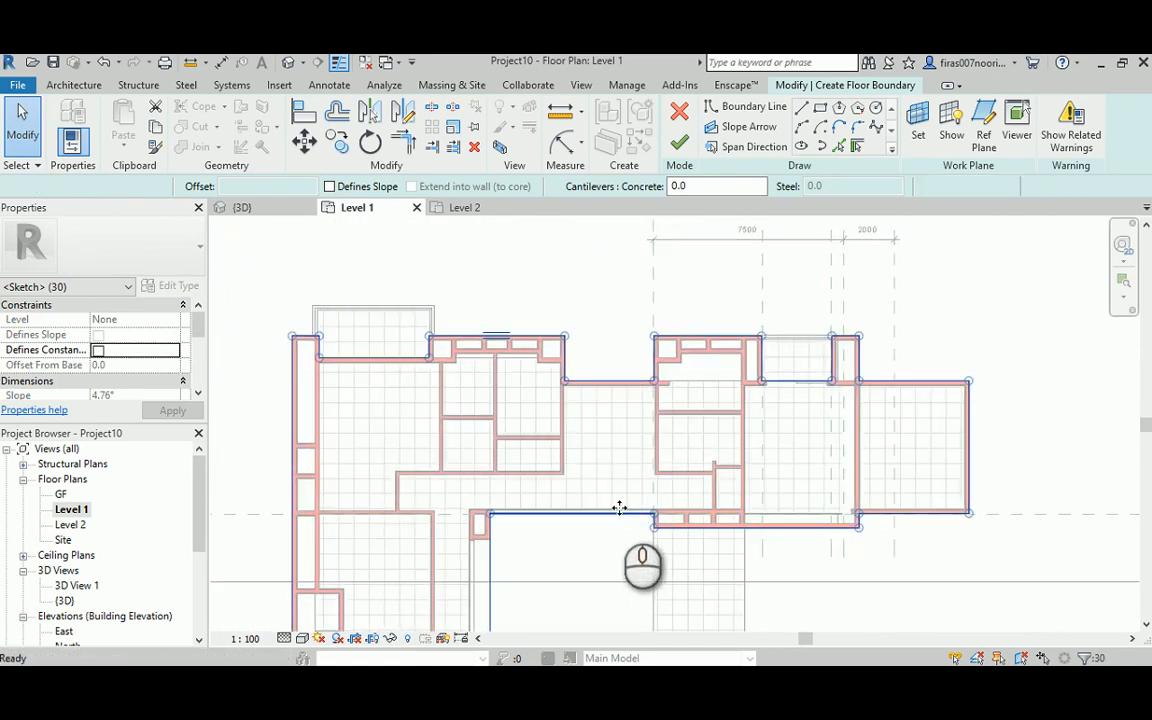
{"action": "left_click", "coordinate": [679, 143]}
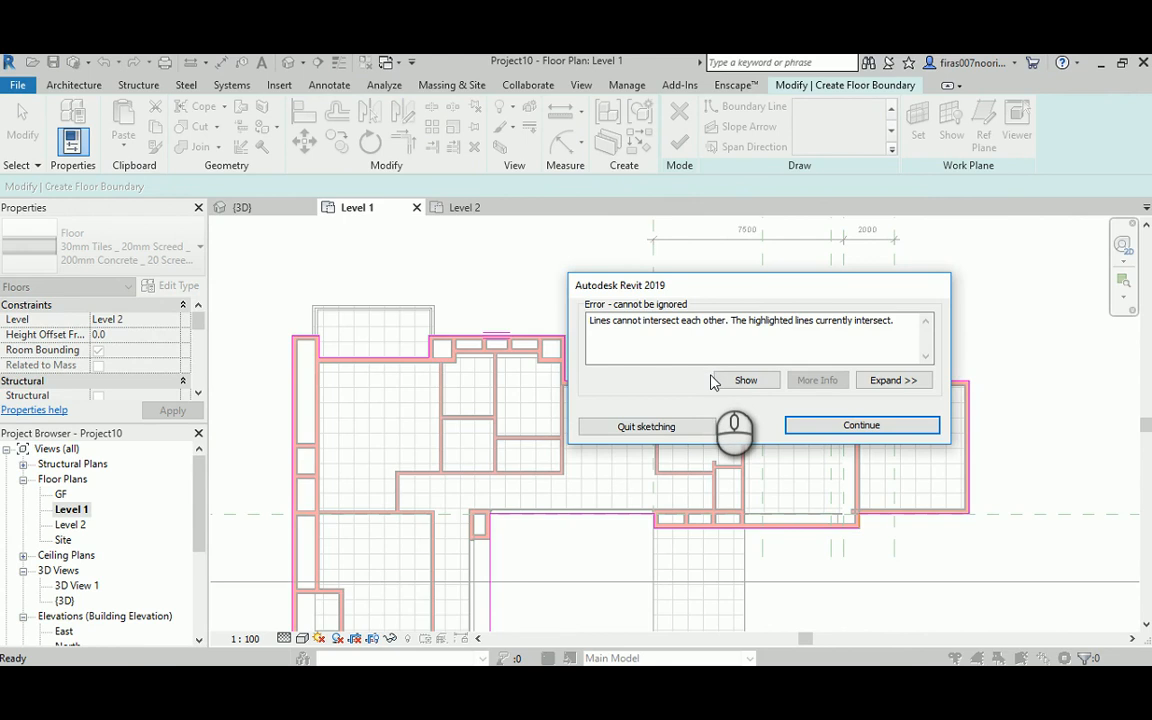
{"action": "left_click", "coordinate": [822, 426]}
- Review the complete boundary outline across the lower wing, the upper bays and the east wing for intersecting lines
{"action": "middle_click_drag", "start_coordinate": [818, 420], "coordinate": [724, 345]}
{"action": "middle_click_drag", "start_coordinate": [712, 481], "coordinate": [707, 355]}
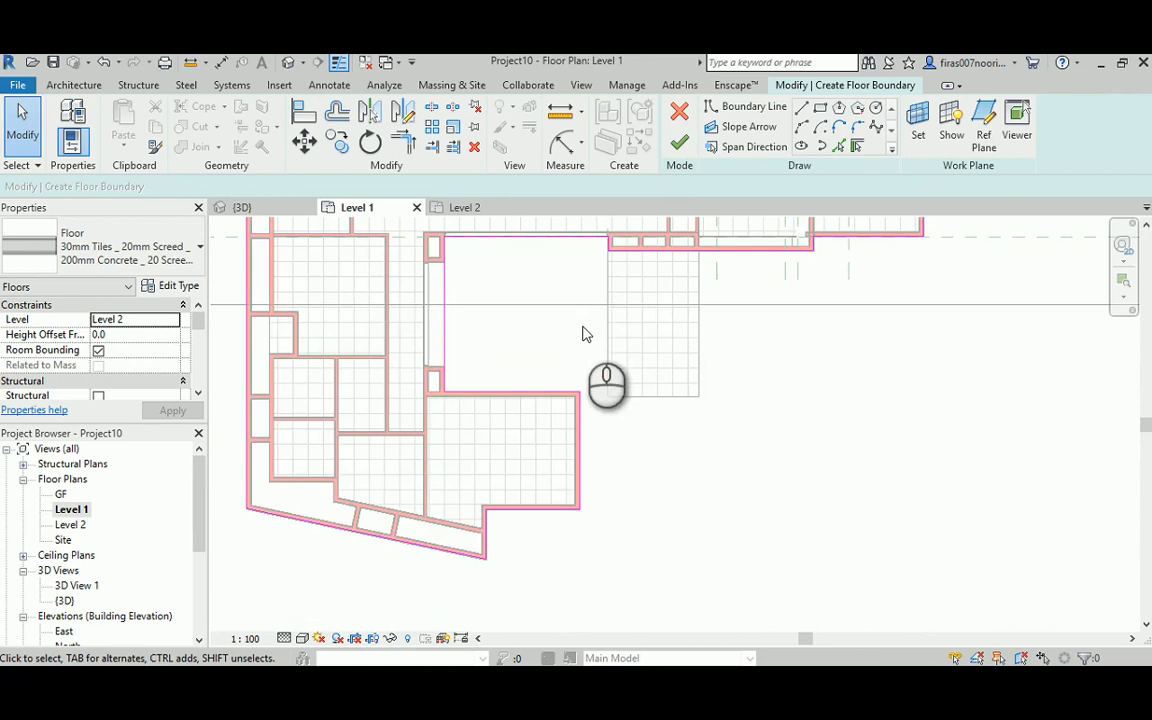
{"action": "middle_click_drag", "start_coordinate": [581, 327], "coordinate": [622, 476]}
{"action": "middle_click_drag", "start_coordinate": [555, 293], "coordinate": [591, 393]}
{"action": "scroll", "coordinate": [635, 400], "scroll_direction": "up", "scroll_amount": 6}
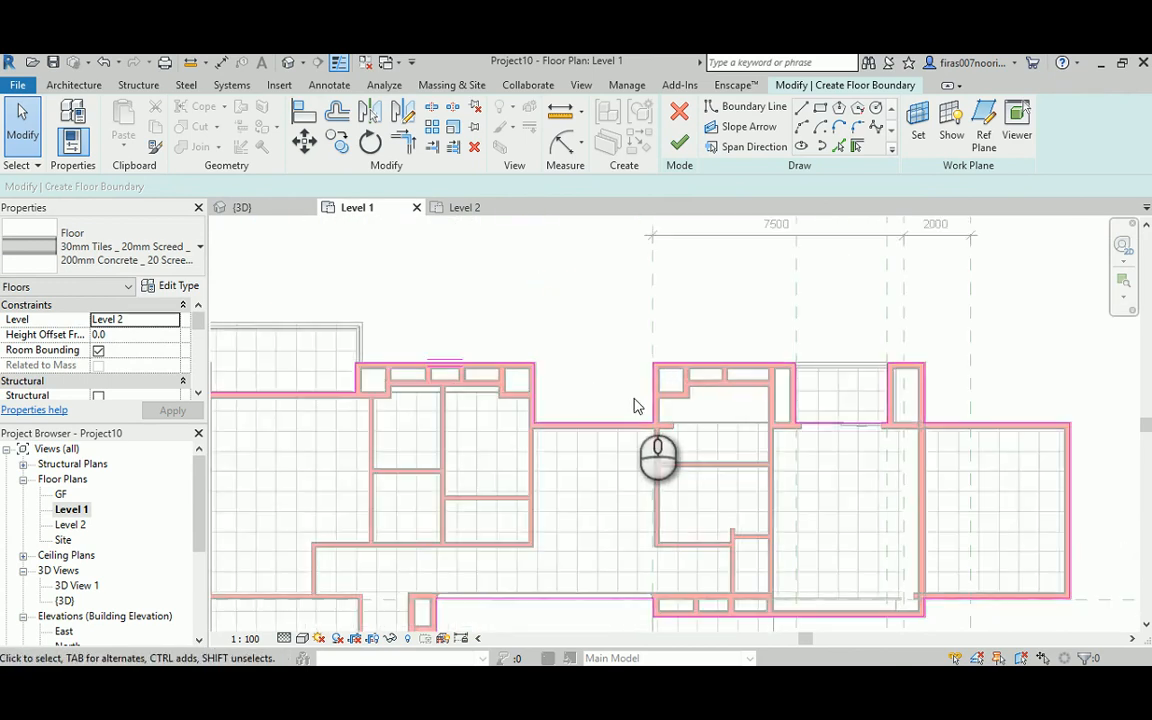
{"action": "middle_click_drag", "start_coordinate": [417, 375], "coordinate": [684, 422]}
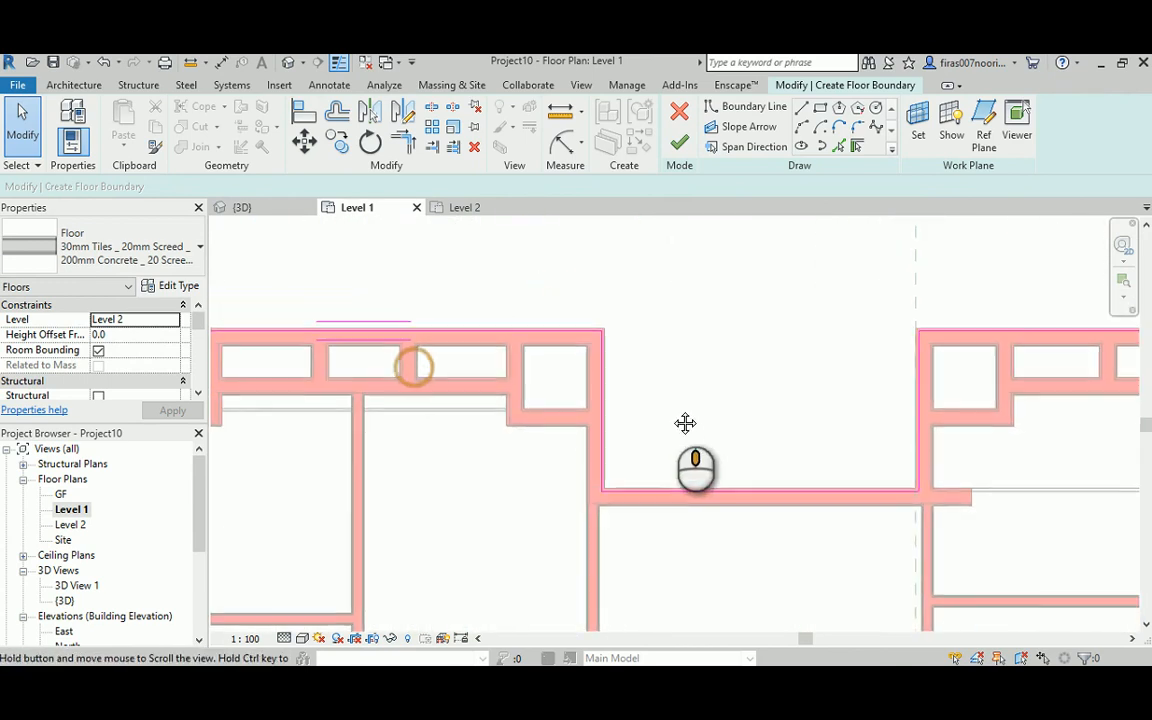
{"action": "scroll", "coordinate": [669, 419], "scroll_direction": "down", "scroll_amount": 3}
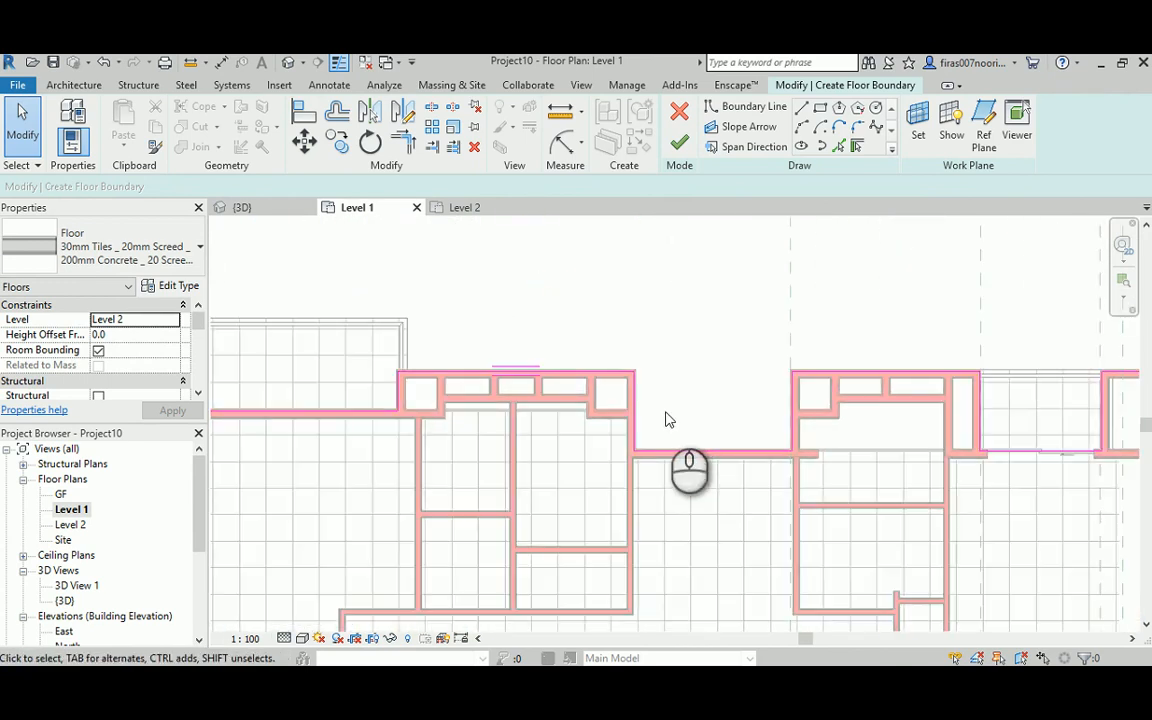
{"action": "scroll", "coordinate": [664, 414], "scroll_direction": "down", "scroll_amount": 2}
{"action": "middle_click_drag", "start_coordinate": [485, 437], "coordinate": [409, 316]}
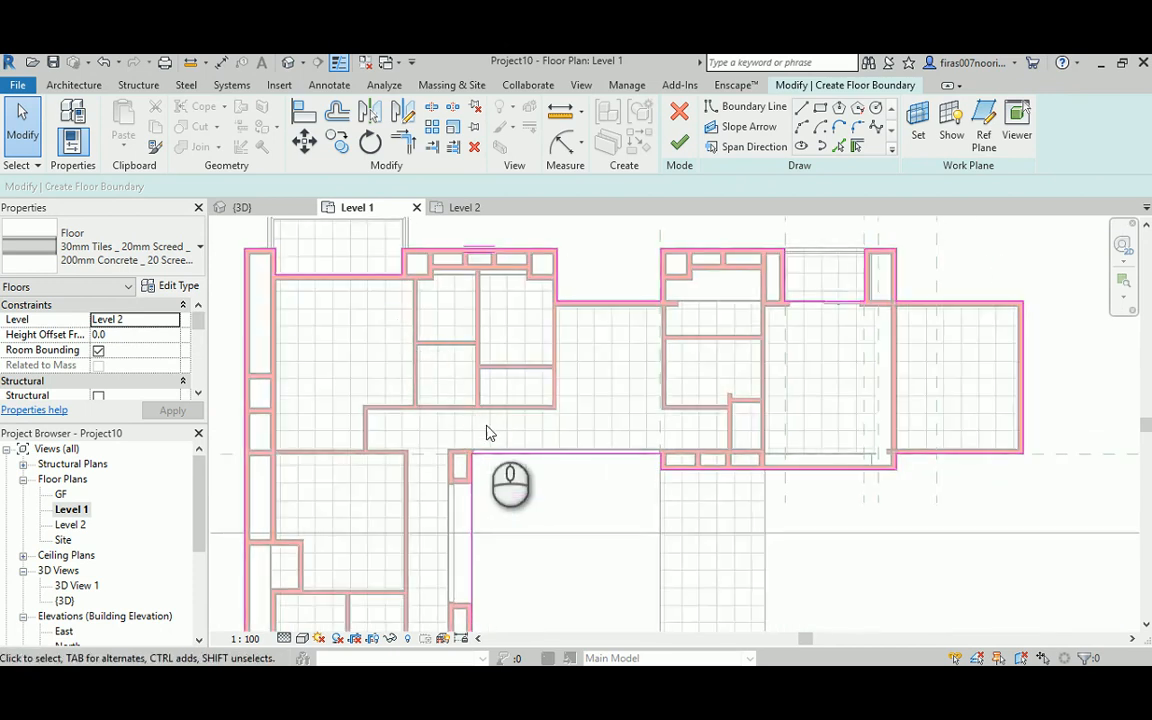
{"action": "mouse_move", "coordinate": [486, 425]}
{"action": "middle_mouse_down"}
{"action": "mouse_move", "coordinate": [473, 297]}
{"action": "mouse_move", "coordinate": [285, 441]}
{"action": "middle_mouse_up"}
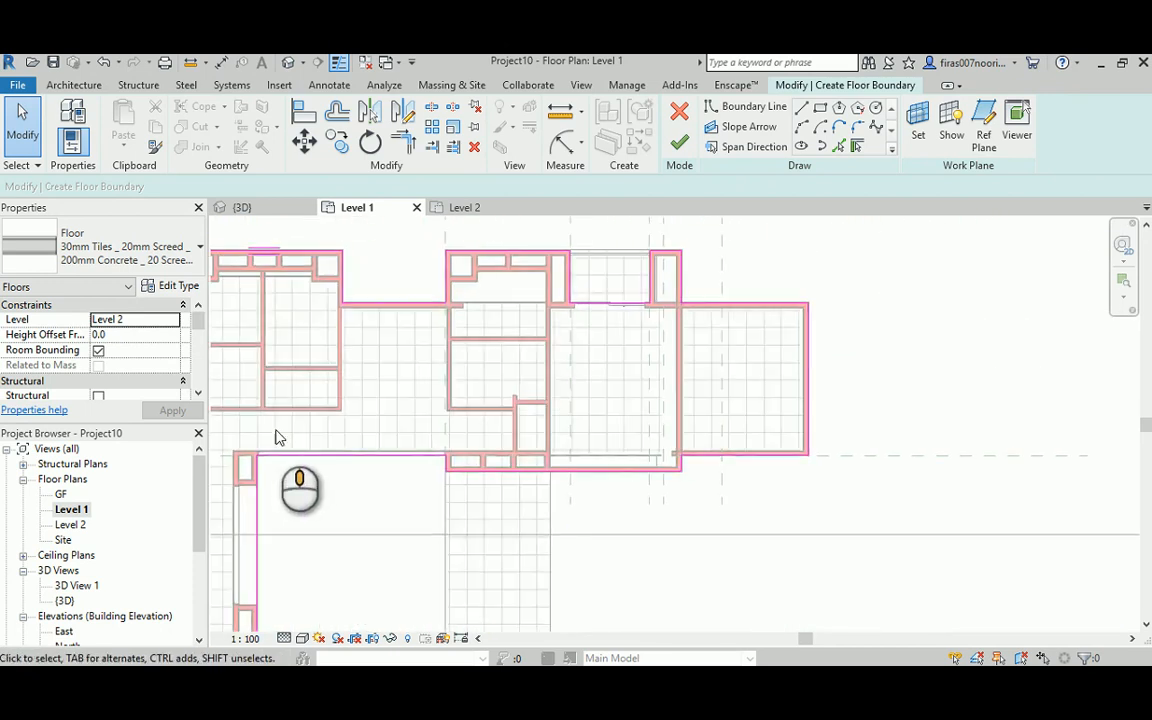
{"action": "scroll", "coordinate": [607, 456], "scroll_direction": "up", "scroll_amount": 2}
{"action": "left_click", "coordinate": [613, 459]}
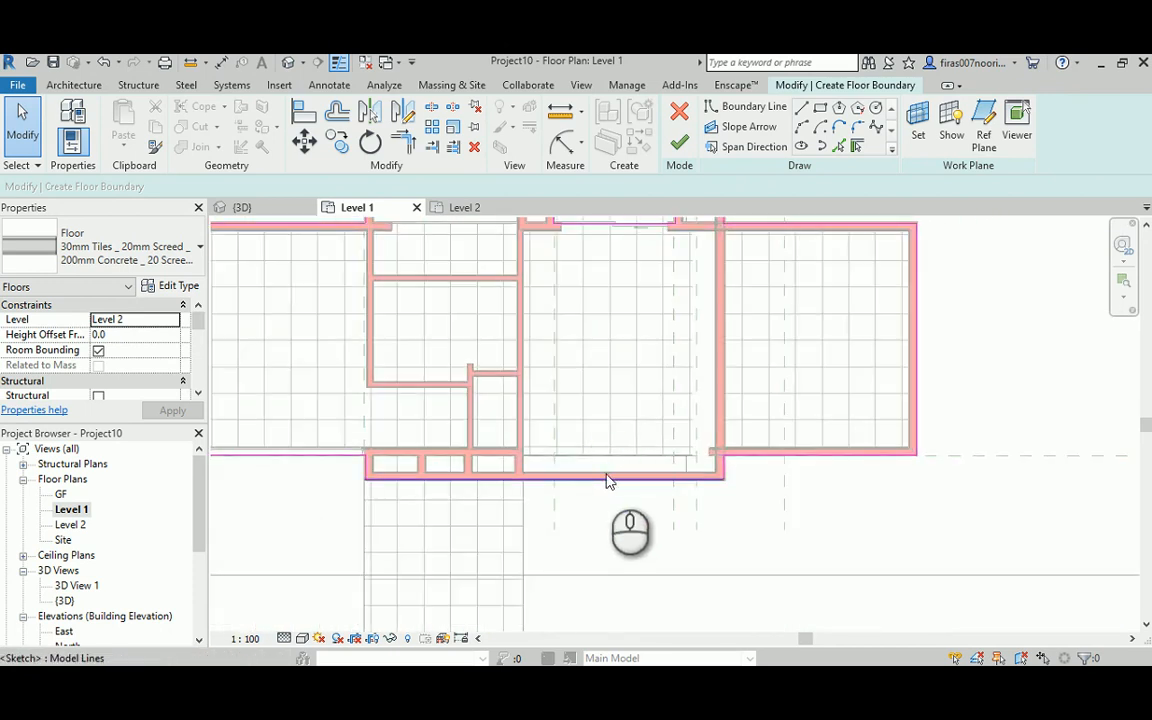
{"action": "scroll", "coordinate": [640, 455], "scroll_direction": "down", "scroll_amount": 3}
- Select the boundary lines section by section around the building to check how their endpoints join
{"action": "left_click_drag", "start_coordinate": [428, 270], "coordinate": [925, 602]}
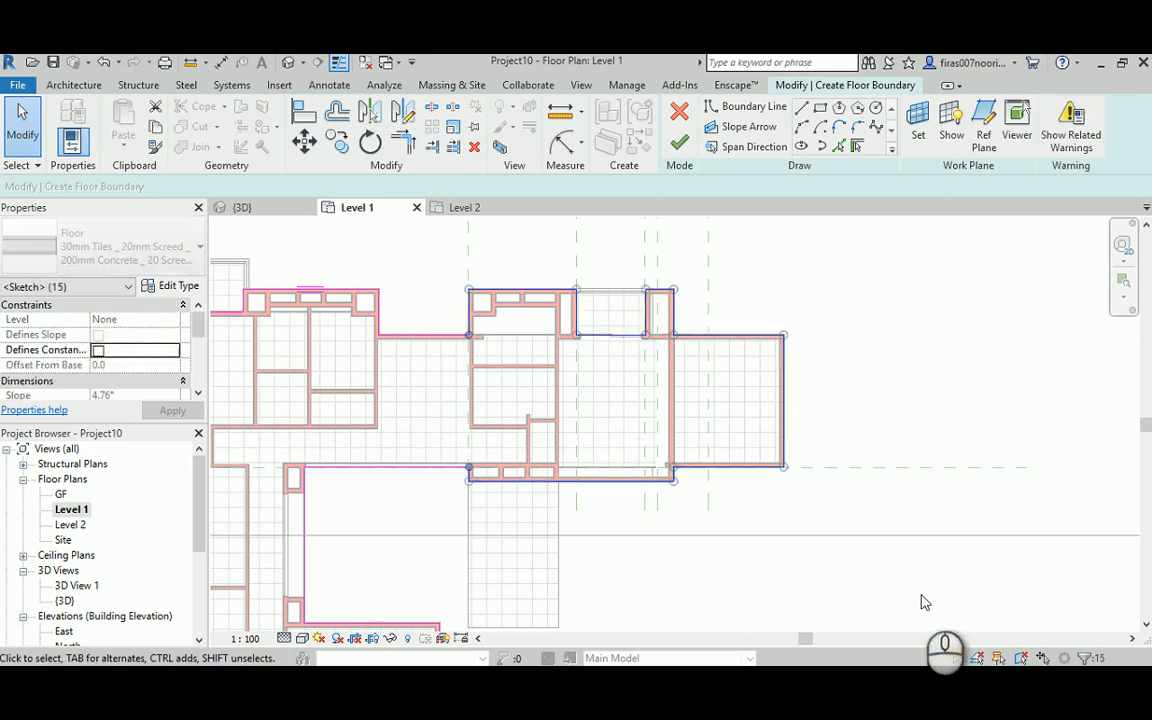
{"action": "scroll", "coordinate": [667, 359], "scroll_direction": "up", "scroll_amount": 3}
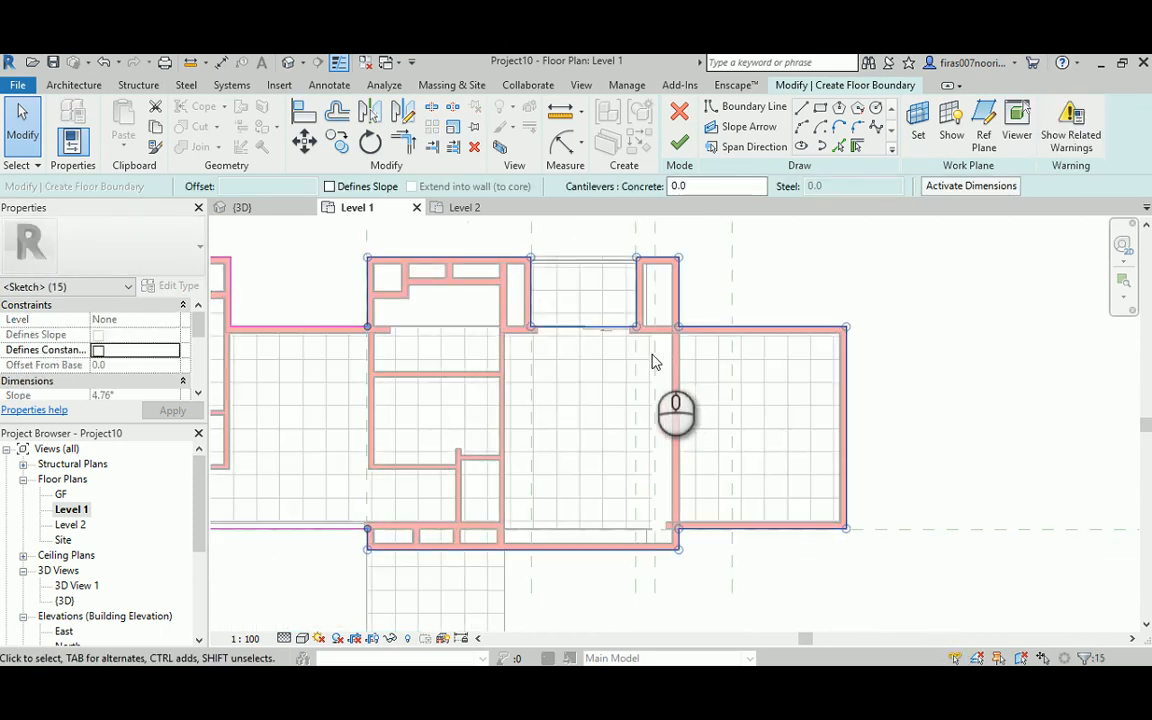
{"action": "mouse_move", "coordinate": [440, 370]}
{"action": "middle_mouse_down"}
{"action": "mouse_move", "coordinate": [481, 388]}
{"action": "mouse_move", "coordinate": [589, 368]}
{"action": "middle_mouse_up"}
{"action": "middle_click_drag", "start_coordinate": [496, 391], "coordinate": [718, 437]}
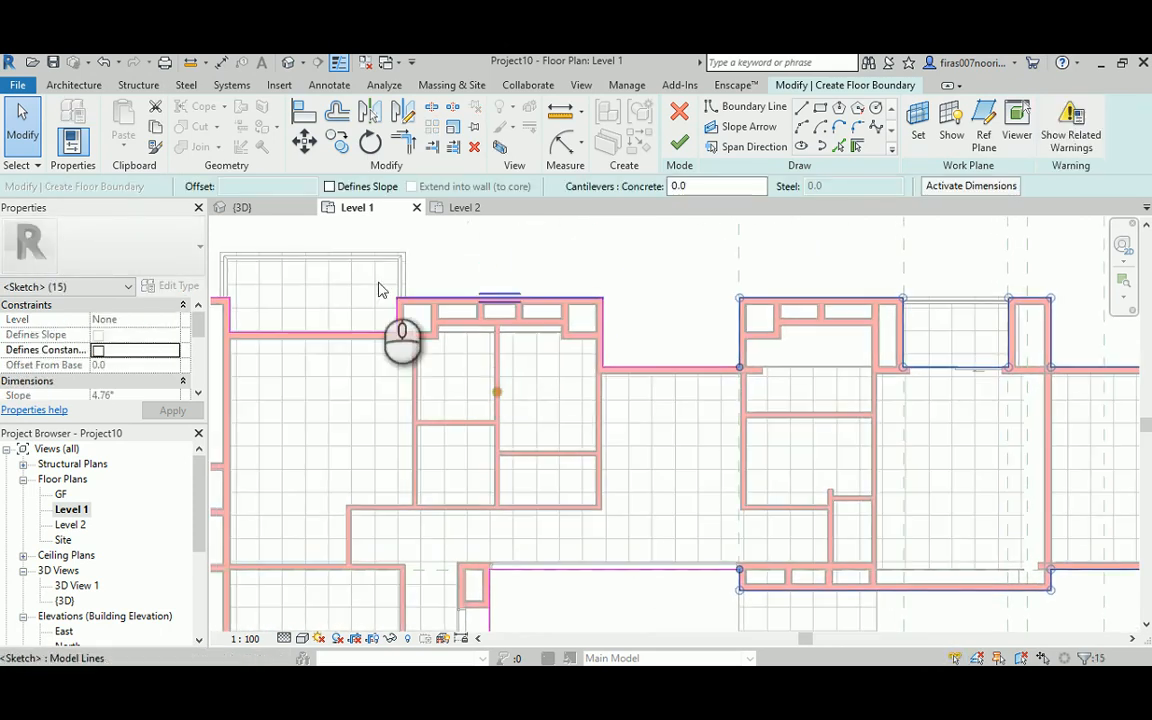
{"action": "left_click_drag", "start_coordinate": [329, 257], "coordinate": [853, 437]}
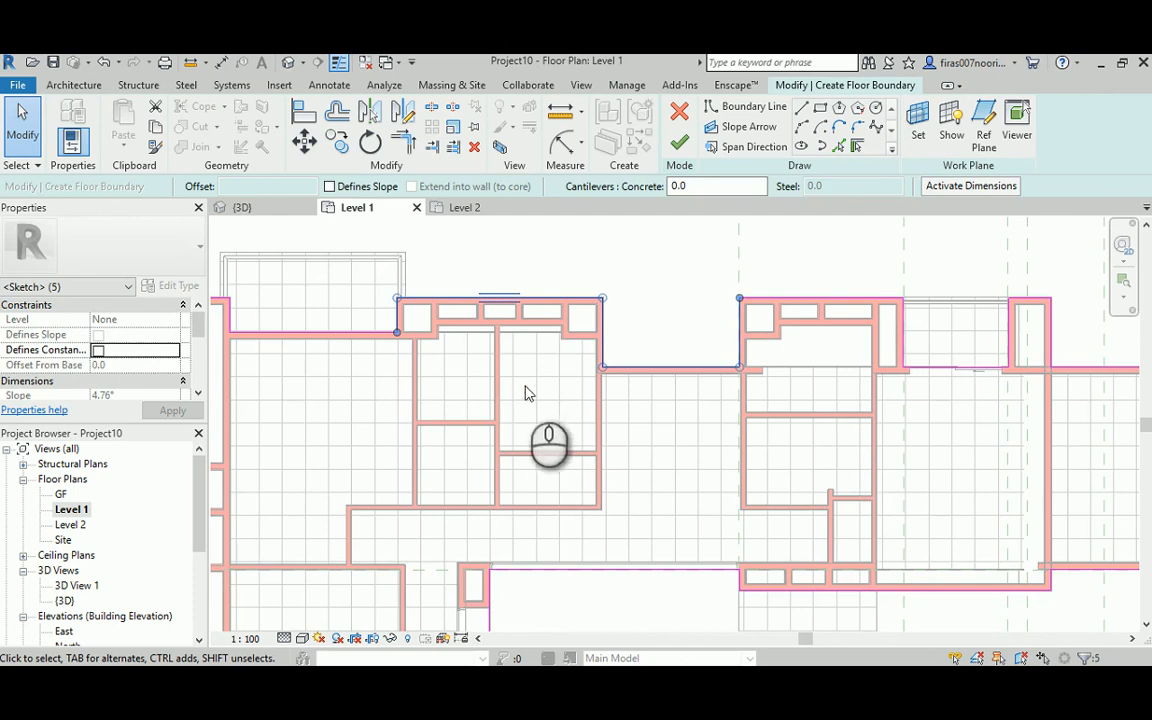
{"action": "middle_click_drag", "start_coordinate": [533, 399], "coordinate": [771, 389]}
{"action": "left_click_drag", "start_coordinate": [339, 249], "coordinate": [812, 430]}
{"action": "mouse_move", "coordinate": [573, 442]}
{"action": "middle_mouse_down"}
{"action": "mouse_move", "coordinate": [524, 324]}
{"action": "mouse_move", "coordinate": [437, 404]}
{"action": "middle_mouse_up"}
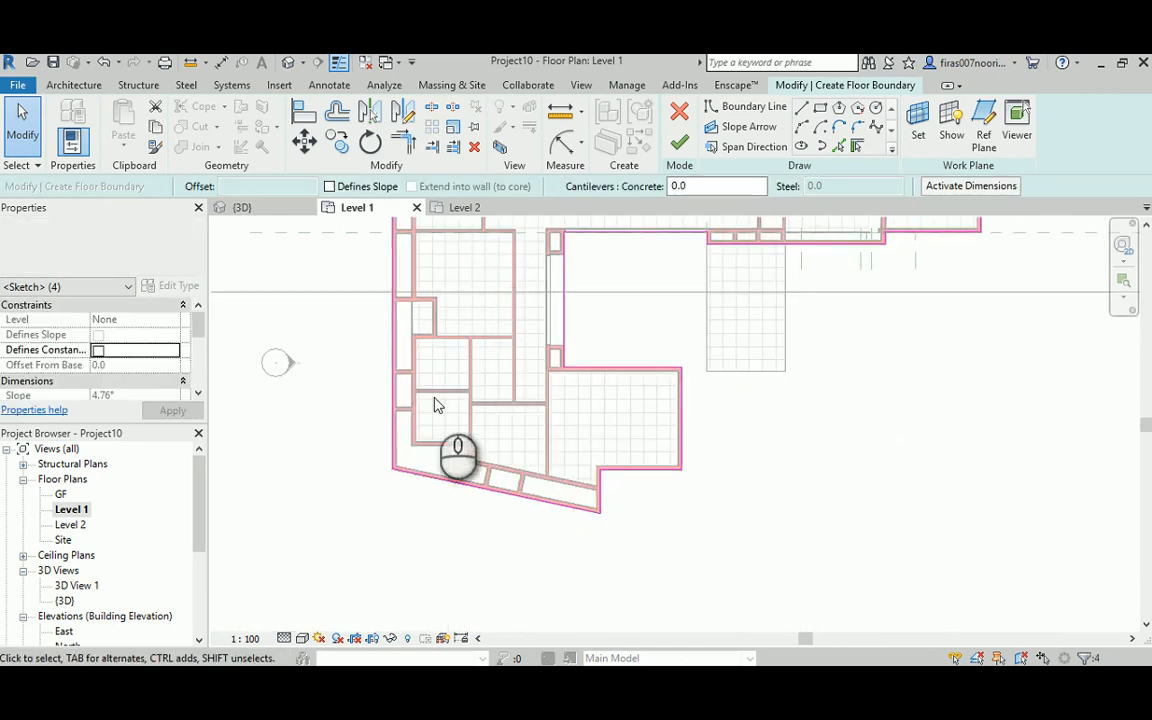
{"action": "mouse_move", "coordinate": [365, 316]}
{"action": "left_mouse_down"}
{"action": "mouse_move", "coordinate": [751, 558]}
{"action": "mouse_move", "coordinate": [751, 543]}
{"action": "left_mouse_up"}
{"action": "mouse_move", "coordinate": [623, 368]}
{"action": "middle_mouse_down"}
{"action": "mouse_move", "coordinate": [630, 398]}
{"action": "mouse_move", "coordinate": [519, 492]}
{"action": "middle_mouse_up"}
{"action": "left_click_drag", "start_coordinate": [498, 481], "coordinate": [887, 301]}
- Examine the boundary joints beside the lower row of shafts and around the east wing's exterior walls
{"action": "scroll", "coordinate": [757, 330], "scroll_direction": "up", "scroll_amount": 5}
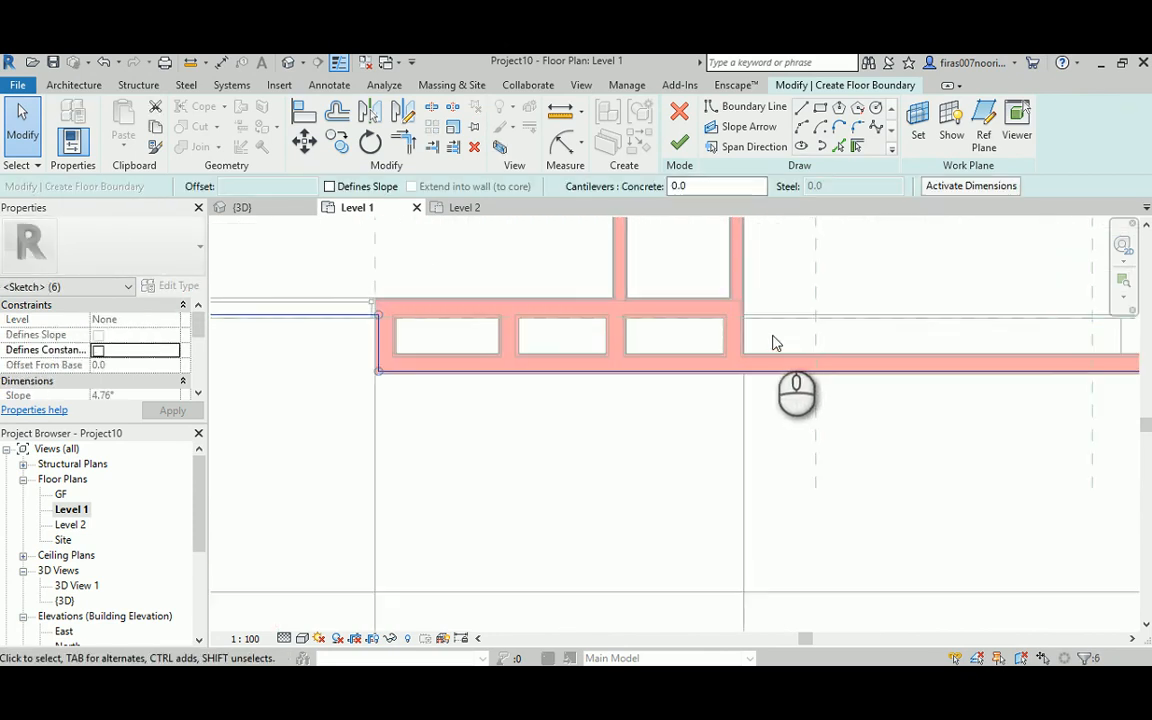
{"action": "scroll", "coordinate": [375, 330], "scroll_direction": "up", "scroll_amount": 5}
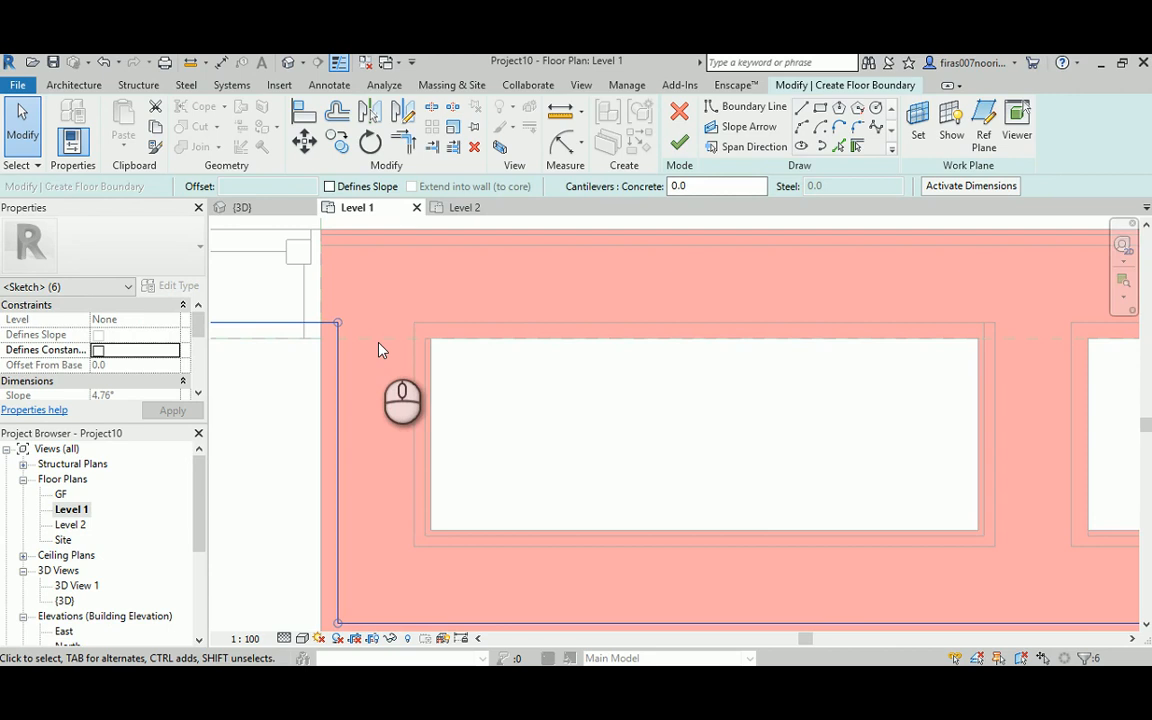
{"action": "scroll", "coordinate": [379, 349], "scroll_direction": "down", "scroll_amount": 5}
{"action": "middle_click_drag", "start_coordinate": [851, 328], "coordinate": [499, 409]}
{"action": "middle_click_drag", "start_coordinate": [962, 450], "coordinate": [478, 468]}
{"action": "scroll", "coordinate": [650, 450], "scroll_direction": "down", "scroll_amount": 3}
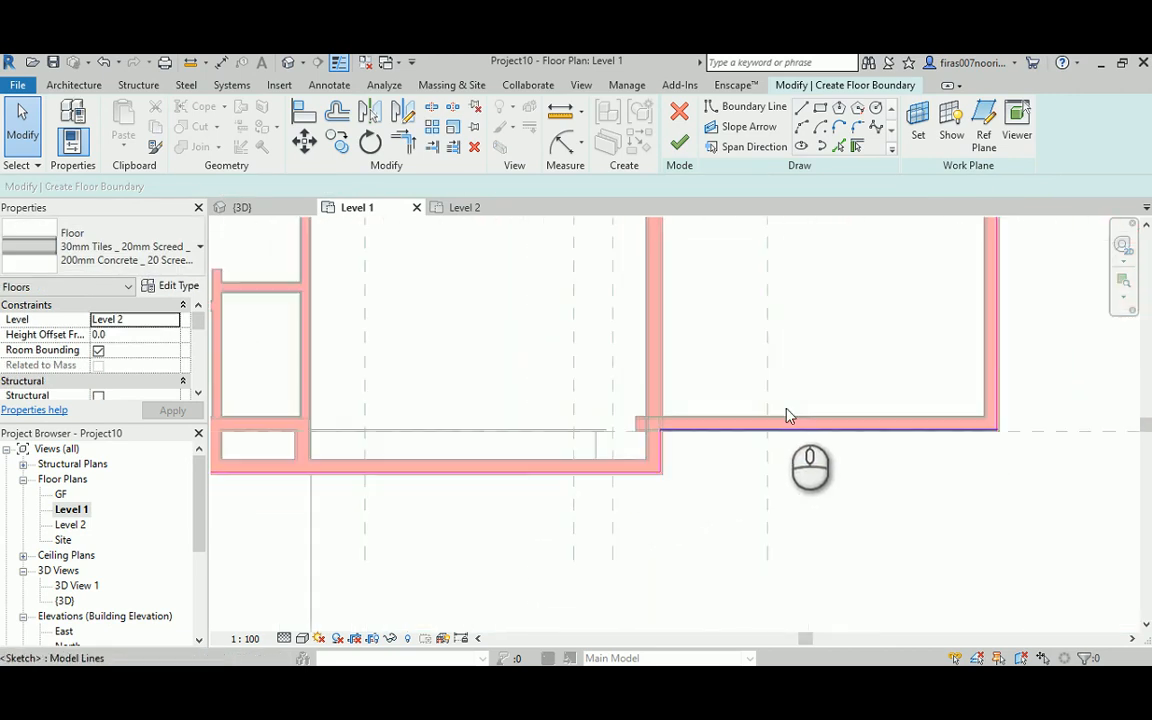
{"action": "middle_click_drag", "start_coordinate": [898, 385], "coordinate": [676, 496]}
{"action": "middle_click_drag", "start_coordinate": [625, 324], "coordinate": [656, 510]}
{"action": "middle_click_drag", "start_coordinate": [564, 349], "coordinate": [771, 380]}
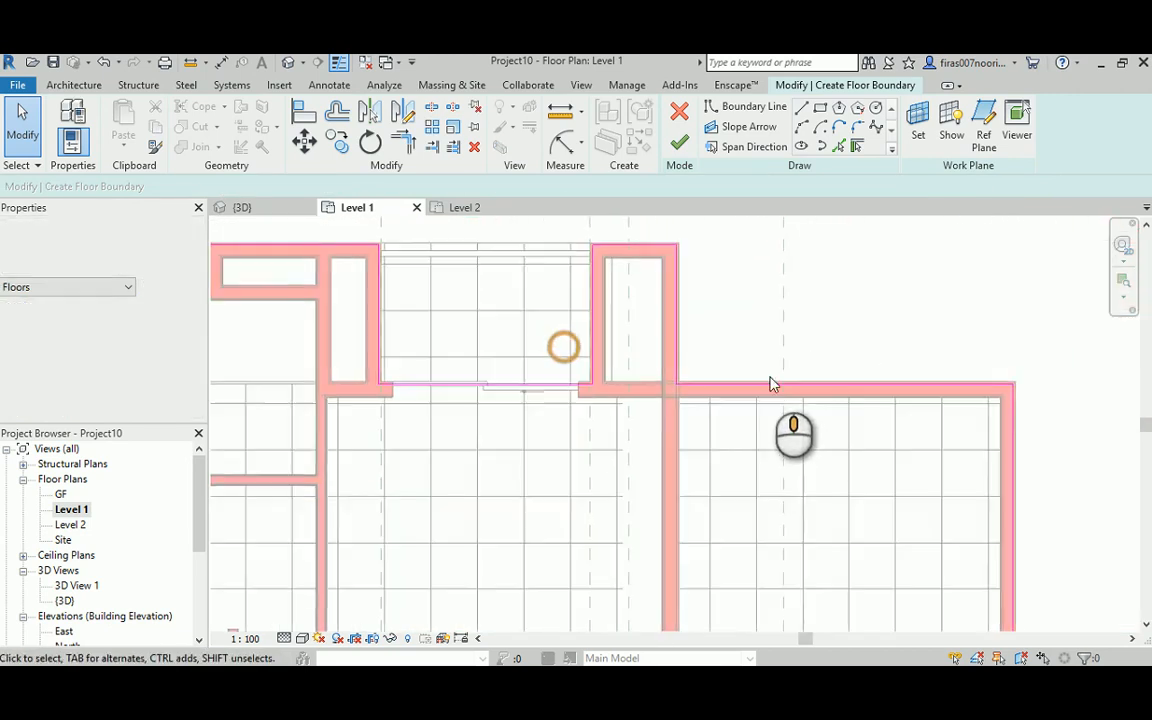
- Examine the boundary joints around the shaft beside the east wing, the wide window opening and the adjoining row of shafts
{"action": "scroll", "coordinate": [633, 404], "scroll_direction": "up", "scroll_amount": 3}
{"action": "scroll", "coordinate": [740, 365], "scroll_direction": "up", "scroll_amount": 3}
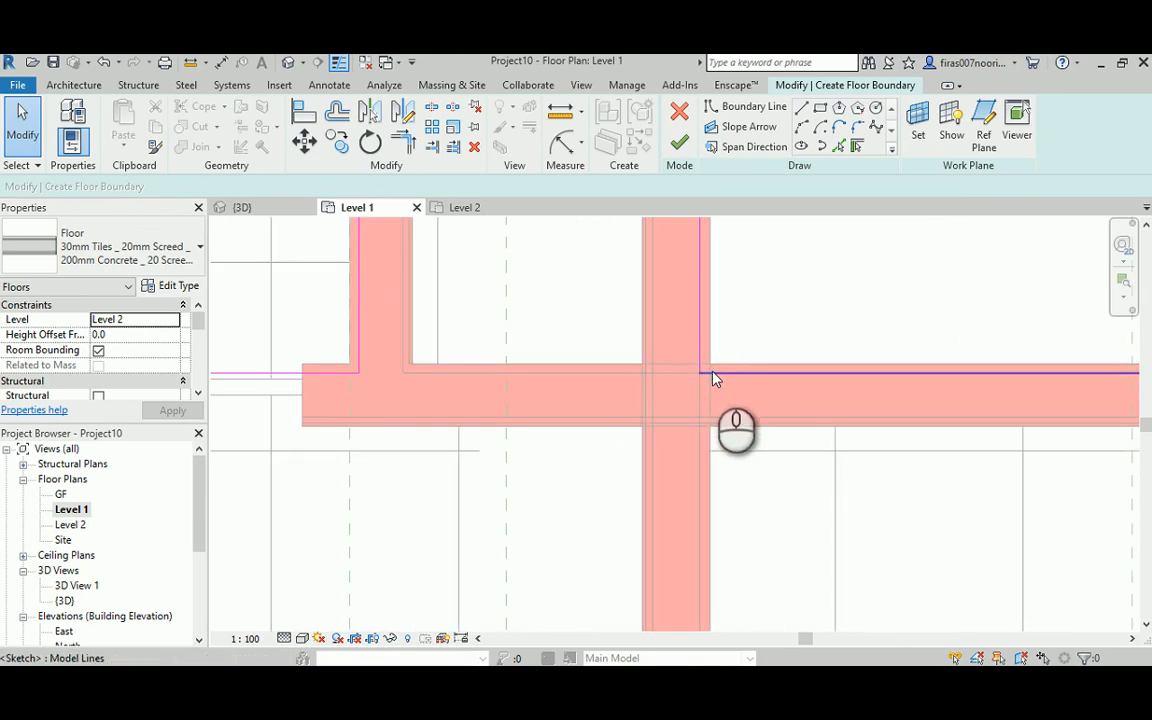
{"action": "scroll", "coordinate": [535, 397], "scroll_direction": "down", "scroll_amount": 3}
{"action": "scroll", "coordinate": [436, 372], "scroll_direction": "up", "scroll_amount": 2}
{"action": "scroll", "coordinate": [357, 380], "scroll_direction": "down", "scroll_amount": 2}
{"action": "middle_click_drag", "start_coordinate": [351, 332], "coordinate": [427, 490]}
{"action": "scroll", "coordinate": [499, 267], "scroll_direction": "up", "scroll_amount": 2}
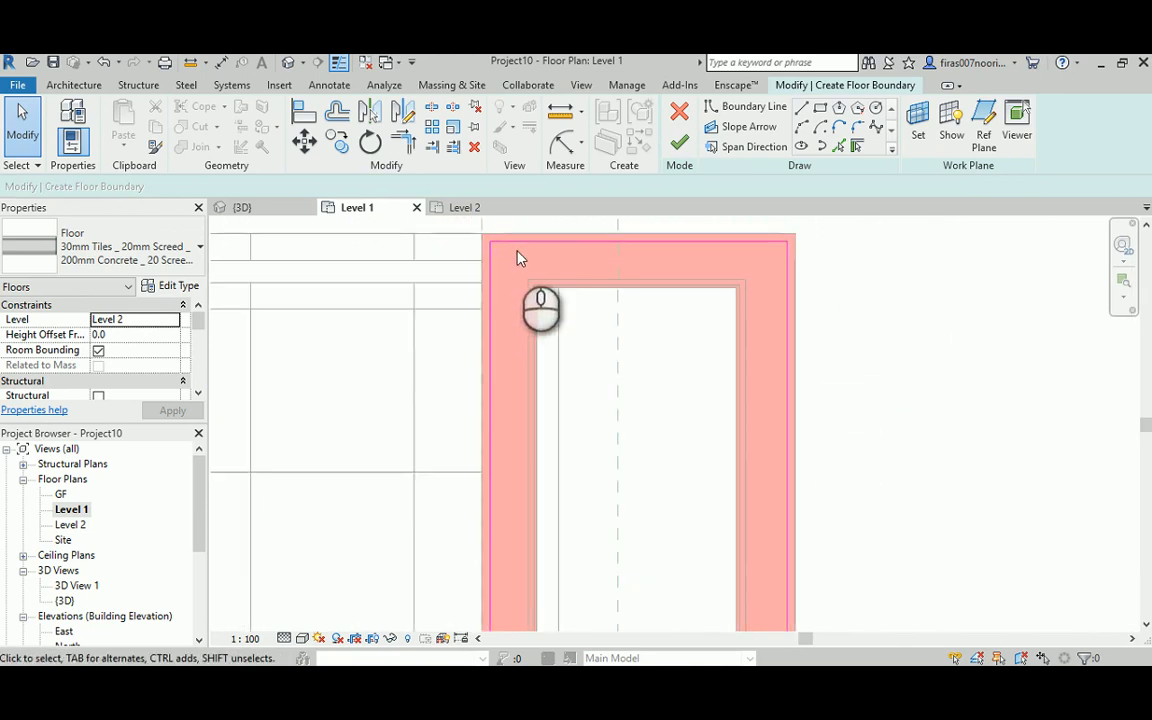
{"action": "scroll", "coordinate": [519, 257], "scroll_direction": "down", "scroll_amount": 3}
{"action": "scroll", "coordinate": [440, 358], "scroll_direction": "down", "scroll_amount": 2}
{"action": "scroll", "coordinate": [620, 458], "scroll_direction": "up", "scroll_amount": 3}
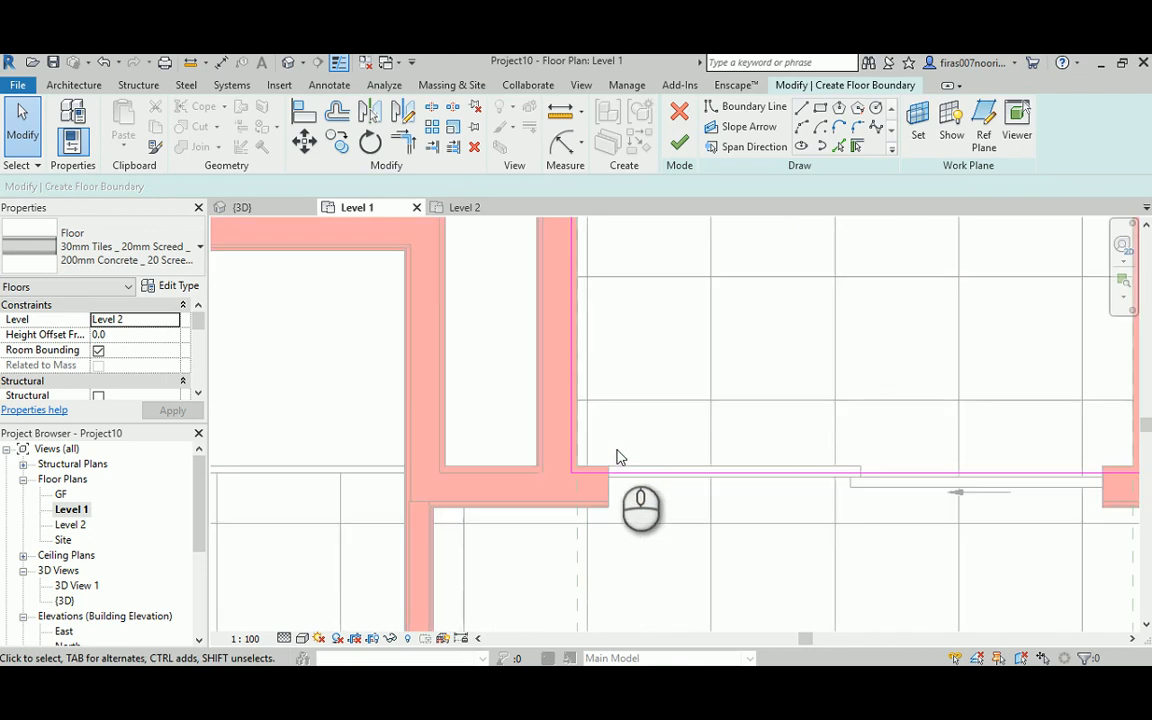
{"action": "scroll", "coordinate": [617, 450], "scroll_direction": "down", "scroll_amount": 3}
{"action": "middle_click_drag", "start_coordinate": [558, 360], "coordinate": [797, 465]}
{"action": "scroll", "coordinate": [684, 378], "scroll_direction": "up", "scroll_amount": 3}
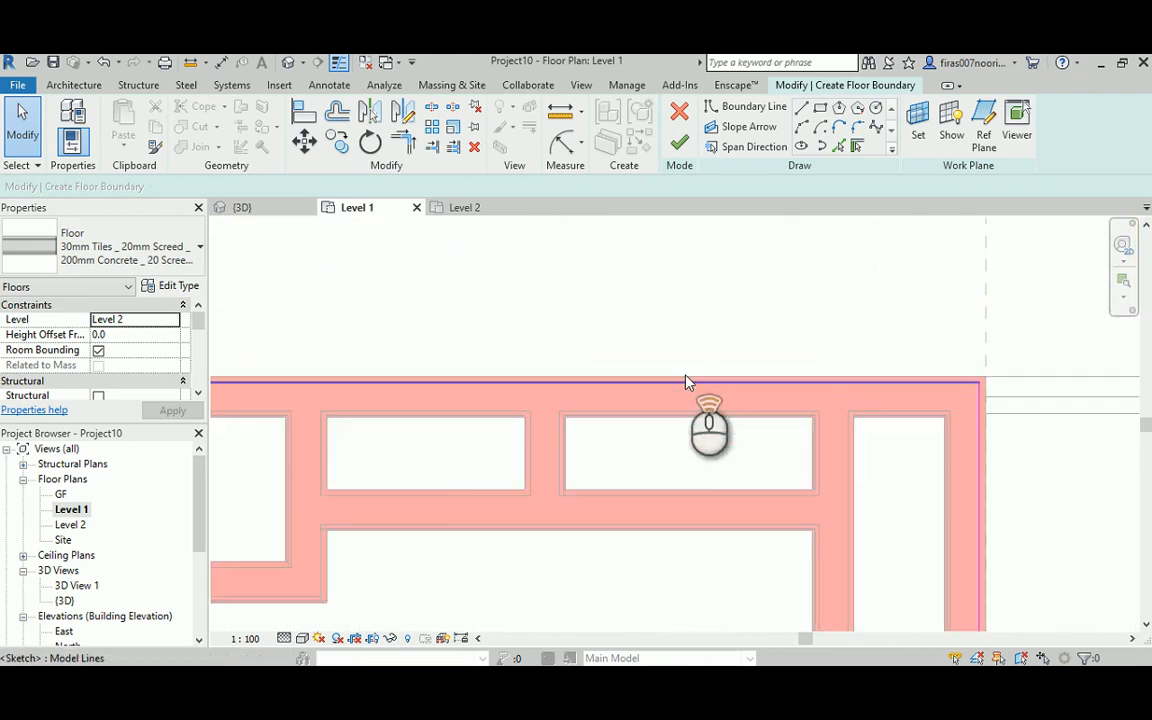
- Try removing the boundary lines along the corner shaft's two outer walls one at a time to check for duplicates, restoring each
{"action": "middle_click_drag", "start_coordinate": [440, 478], "coordinate": [589, 386]}
{"action": "left_click", "coordinate": [528, 336]}
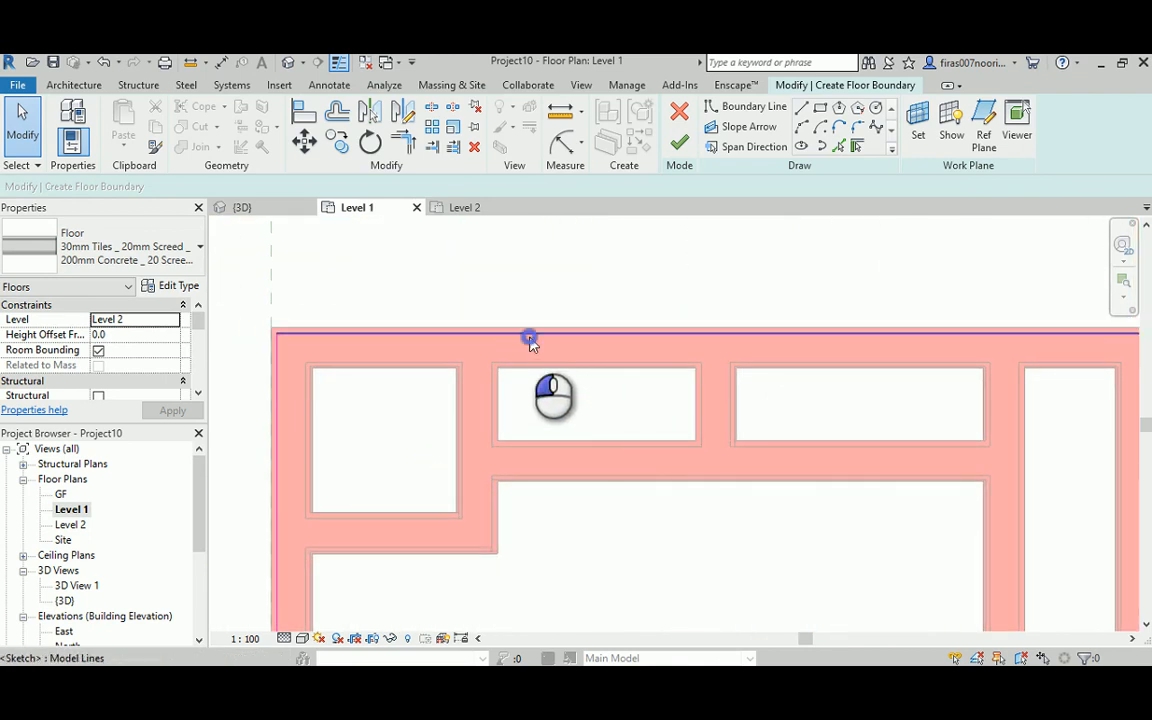
{"action": "left_click", "coordinate": [565, 383]}
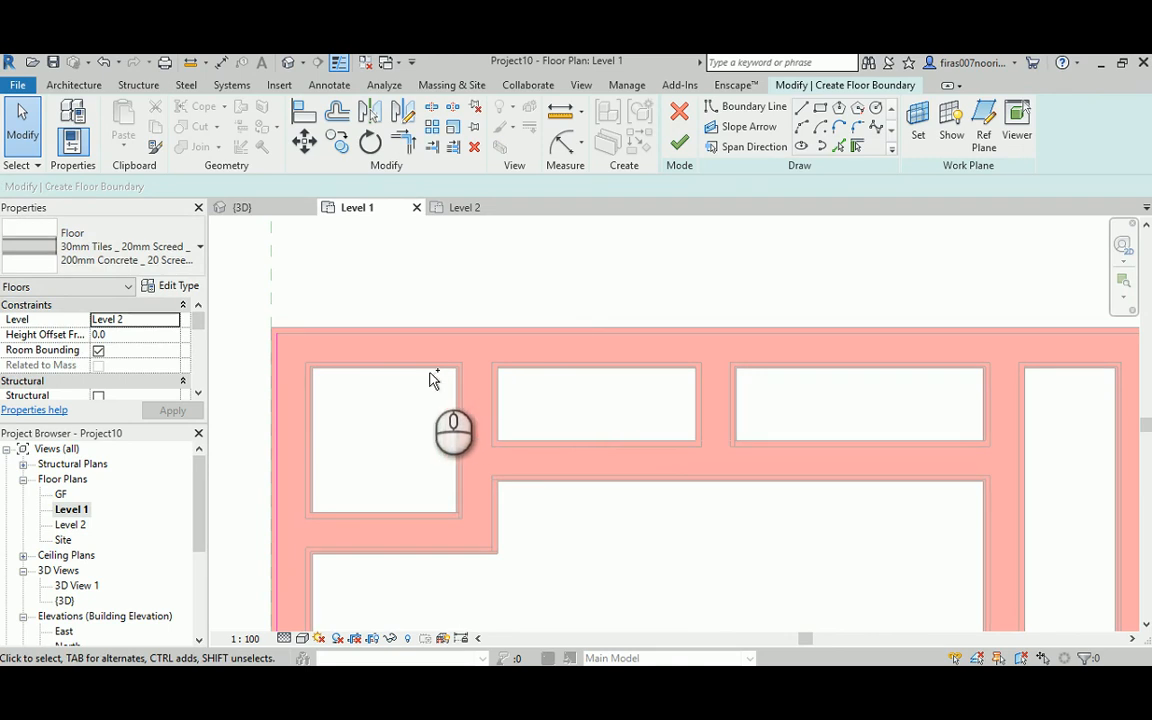
{"action": "left_click", "coordinate": [288, 386]}
{"action": "left_click", "coordinate": [410, 416]}
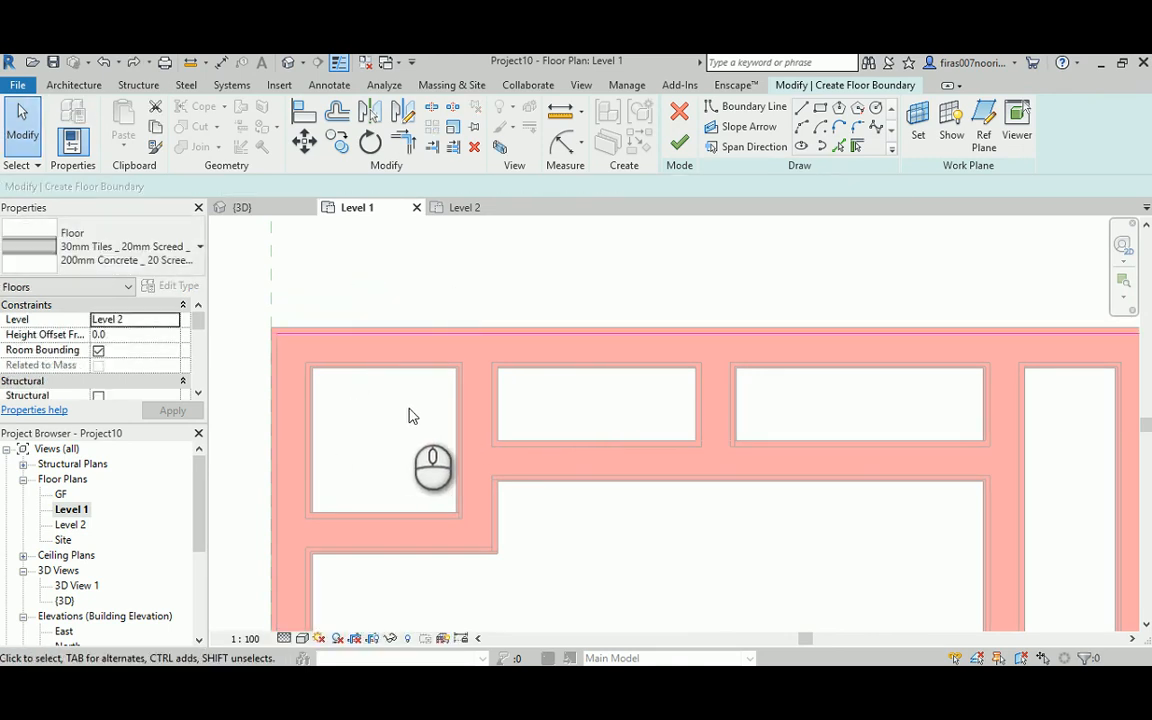
- Review the boundary outline along the outer walls of the projecting shaft bays west of the corner shaft
{"action": "scroll", "coordinate": [410, 416], "scroll_direction": "down", "scroll_amount": 3}
{"action": "middle_click_drag", "start_coordinate": [452, 411], "coordinate": [617, 360]}
{"action": "scroll", "coordinate": [617, 360], "scroll_direction": "up", "scroll_amount": 2}
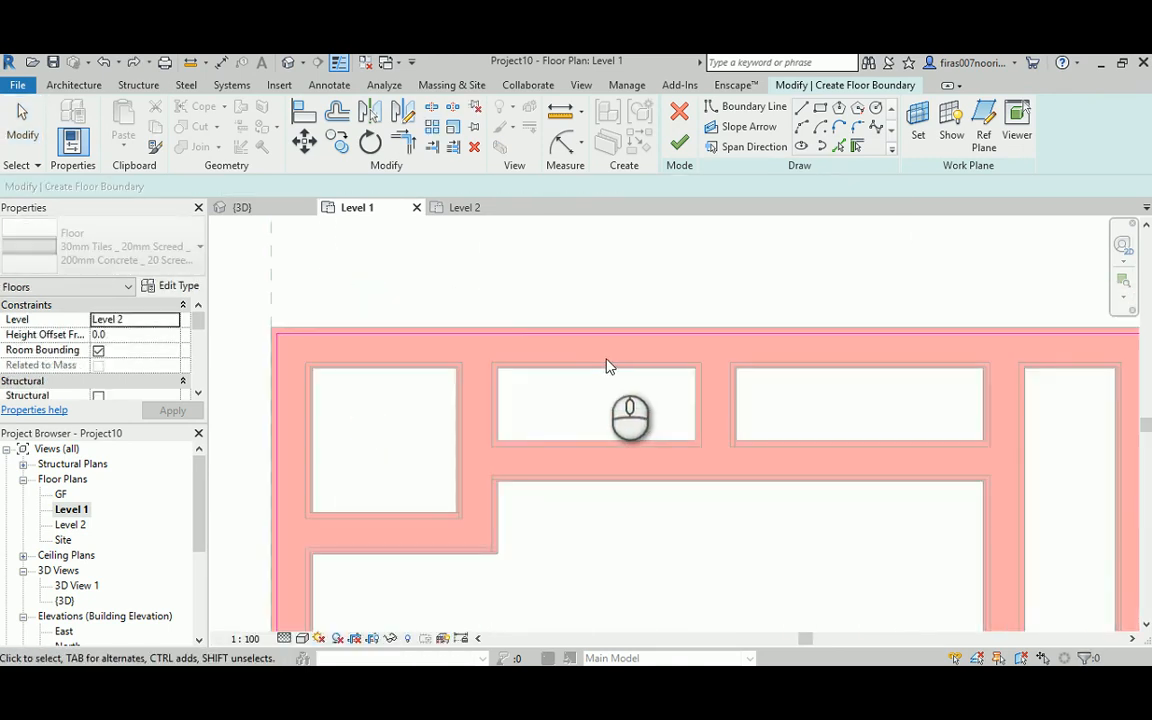
{"action": "middle_click_drag", "start_coordinate": [380, 388], "coordinate": [797, 318]}
{"action": "scroll", "coordinate": [784, 329], "scroll_direction": "down", "scroll_amount": 3}
{"action": "middle_click_drag", "start_coordinate": [391, 427], "coordinate": [615, 426]}
{"action": "middle_click_drag", "start_coordinate": [417, 370], "coordinate": [715, 378]}
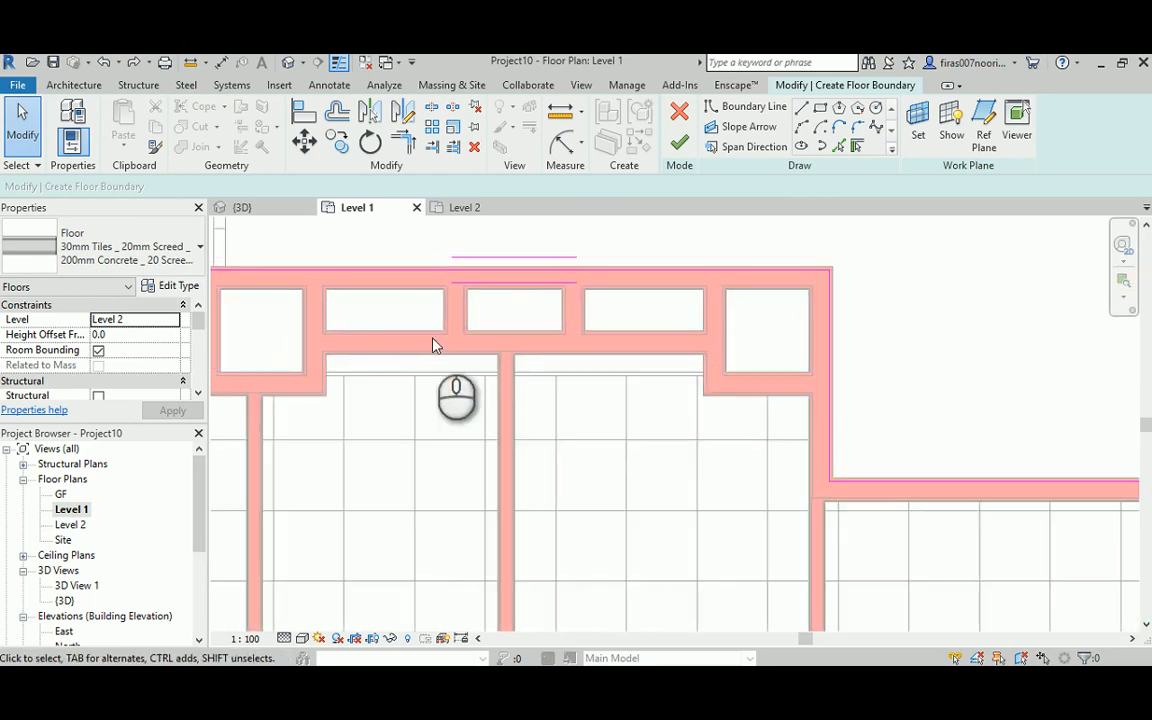
{"action": "middle_click_drag", "start_coordinate": [432, 342], "coordinate": [686, 351]}
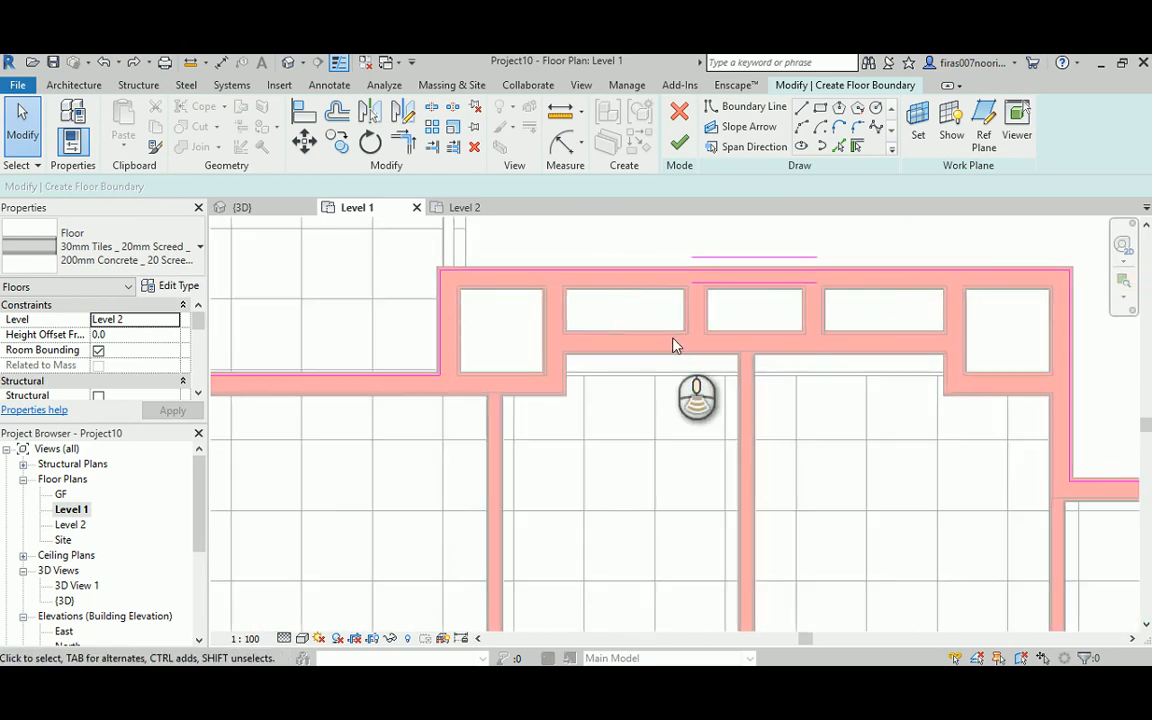
{"action": "scroll", "coordinate": [674, 342], "scroll_direction": "down", "scroll_amount": 3}
- Try to finish the sketch, show the first line listed under Error 1 in the plan, and return to sketching
{"action": "left_click", "coordinate": [679, 143]}
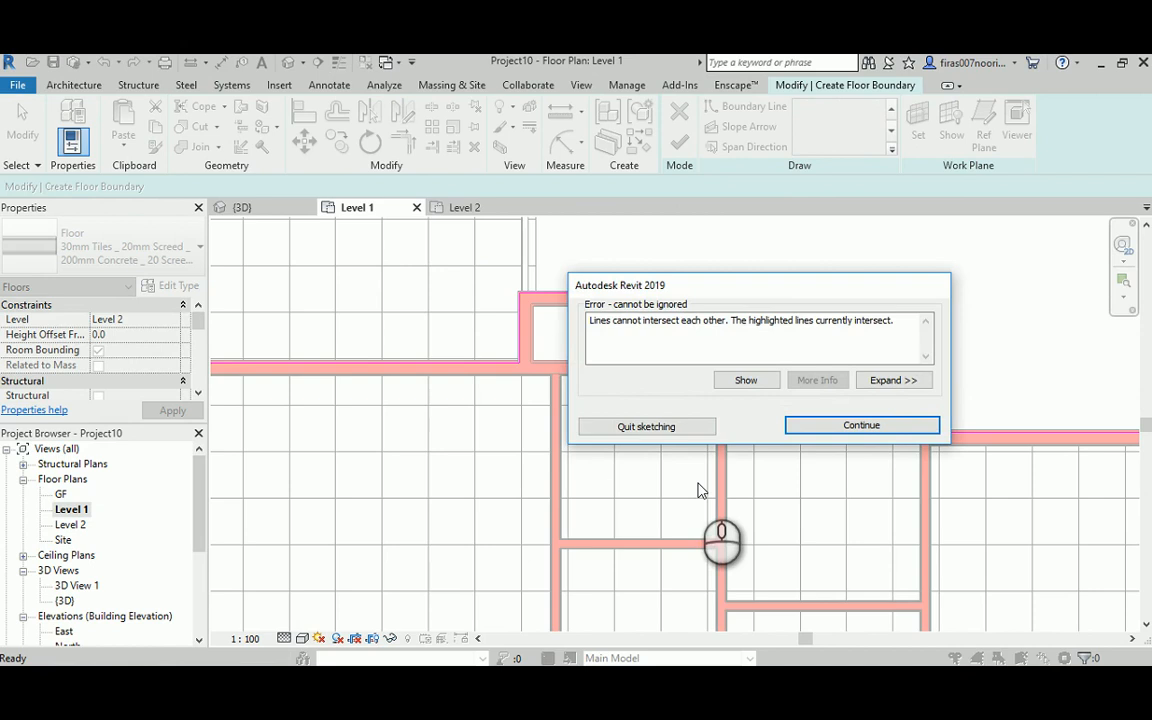
{"action": "left_click", "coordinate": [893, 380]}
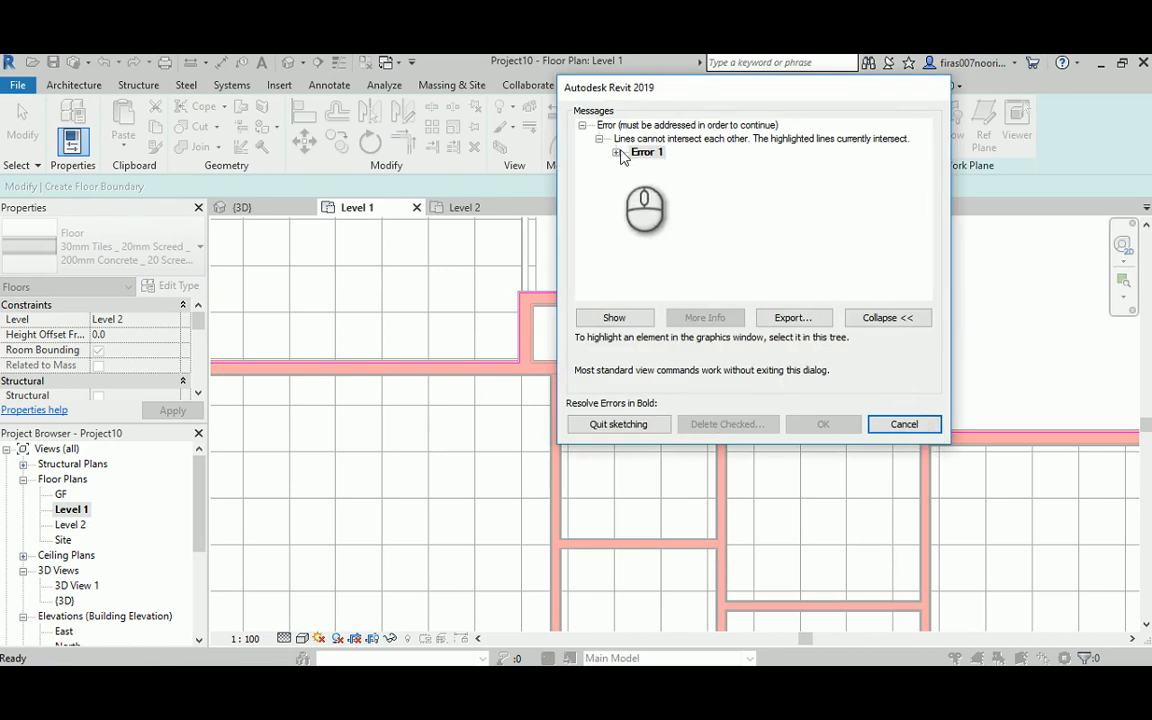
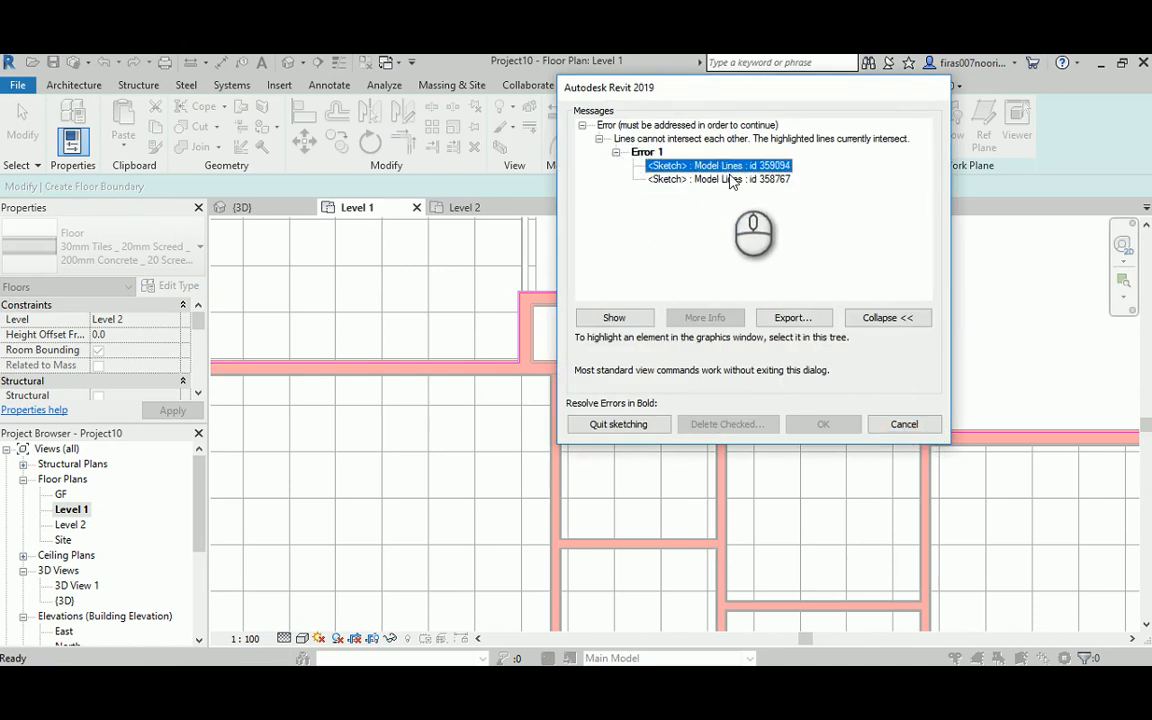
{"action": "left_click", "coordinate": [599, 318]}
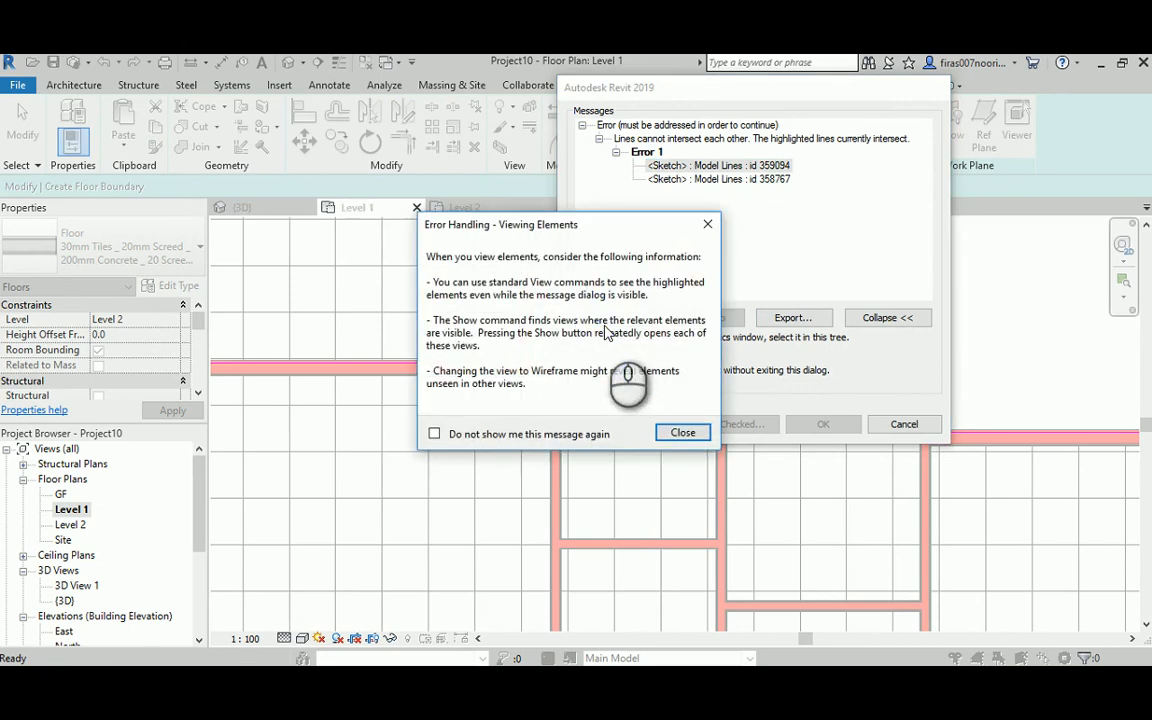
{"action": "left_click", "coordinate": [680, 437]}
{"action": "left_click_drag", "start_coordinate": [733, 90], "coordinate": [374, 226]}
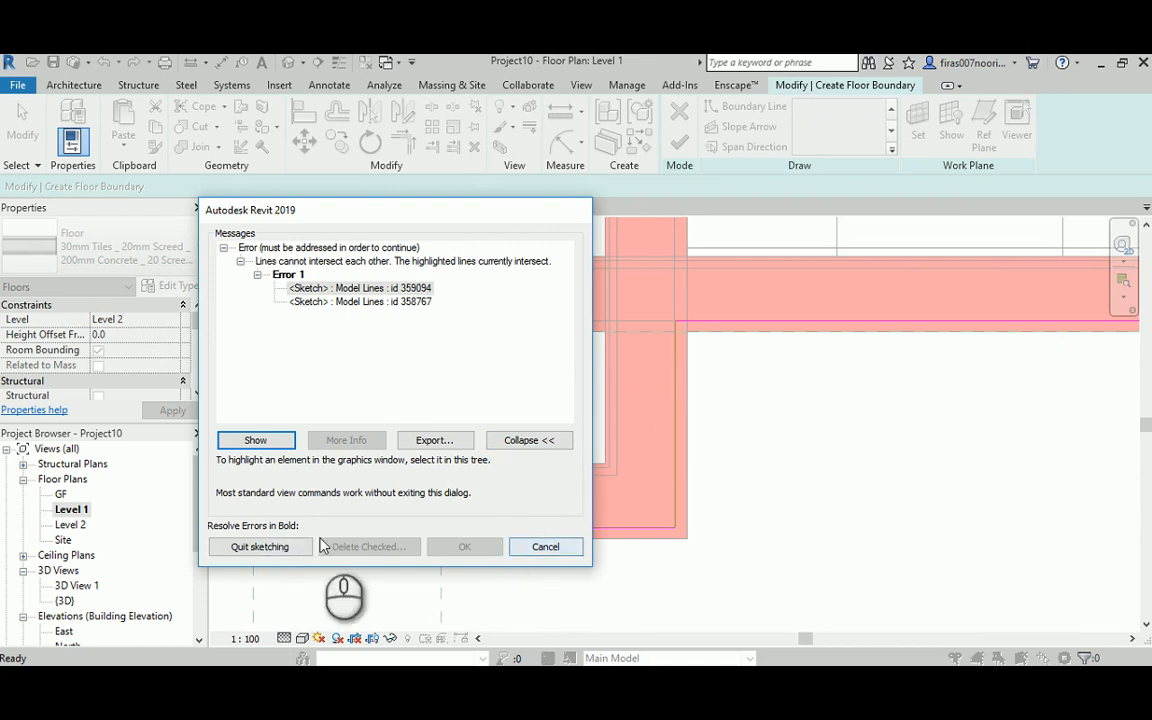
{"action": "left_click", "coordinate": [545, 547]}
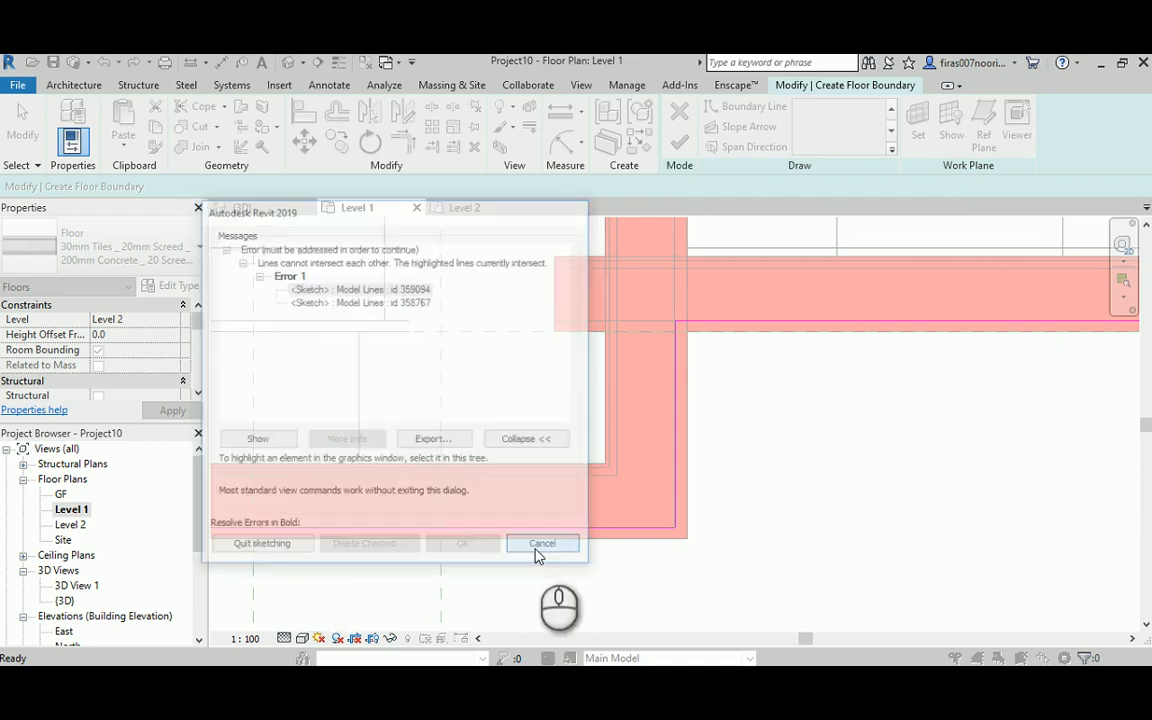
- Delete the short vertical boundary line at the lower wall step and redraw it between the endpoints of the adjoining lines
{"action": "left_click", "coordinate": [676, 347]}
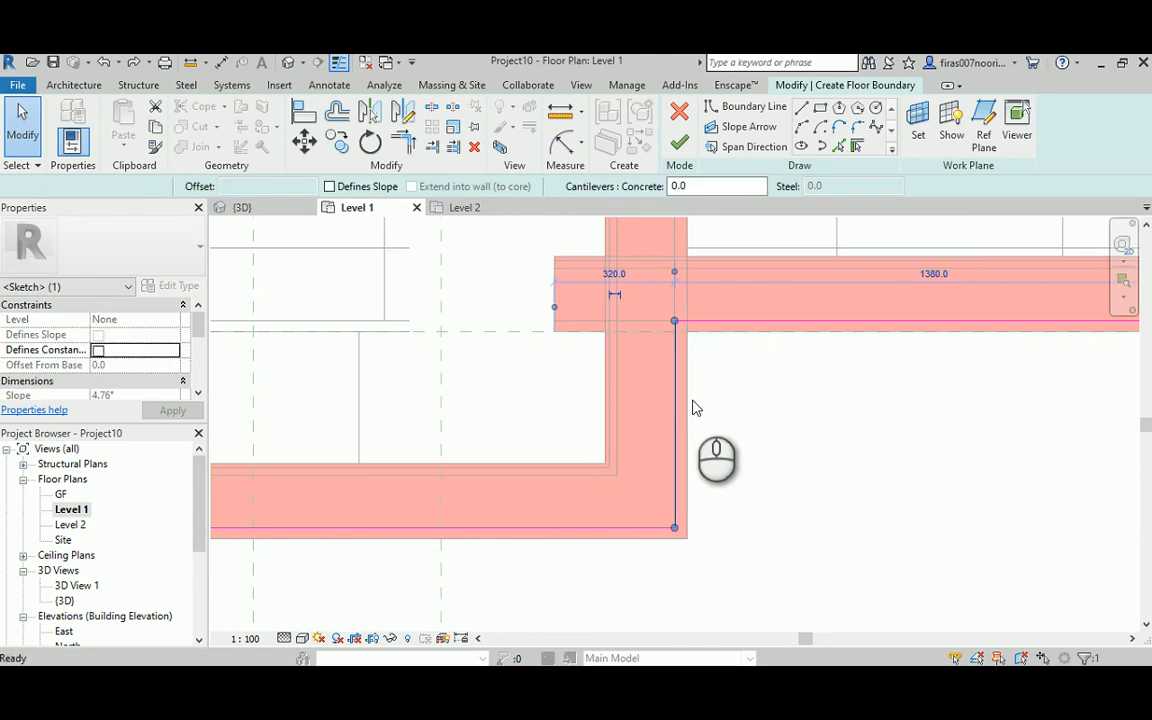
{"action": "key", "text": "Delete"}
{"action": "scroll", "coordinate": [690, 416], "scroll_direction": "up", "scroll_amount": 3}
{"action": "middle_click_drag", "start_coordinate": [692, 375], "coordinate": [740, 178]}
{"action": "left_click", "coordinate": [801, 108]}
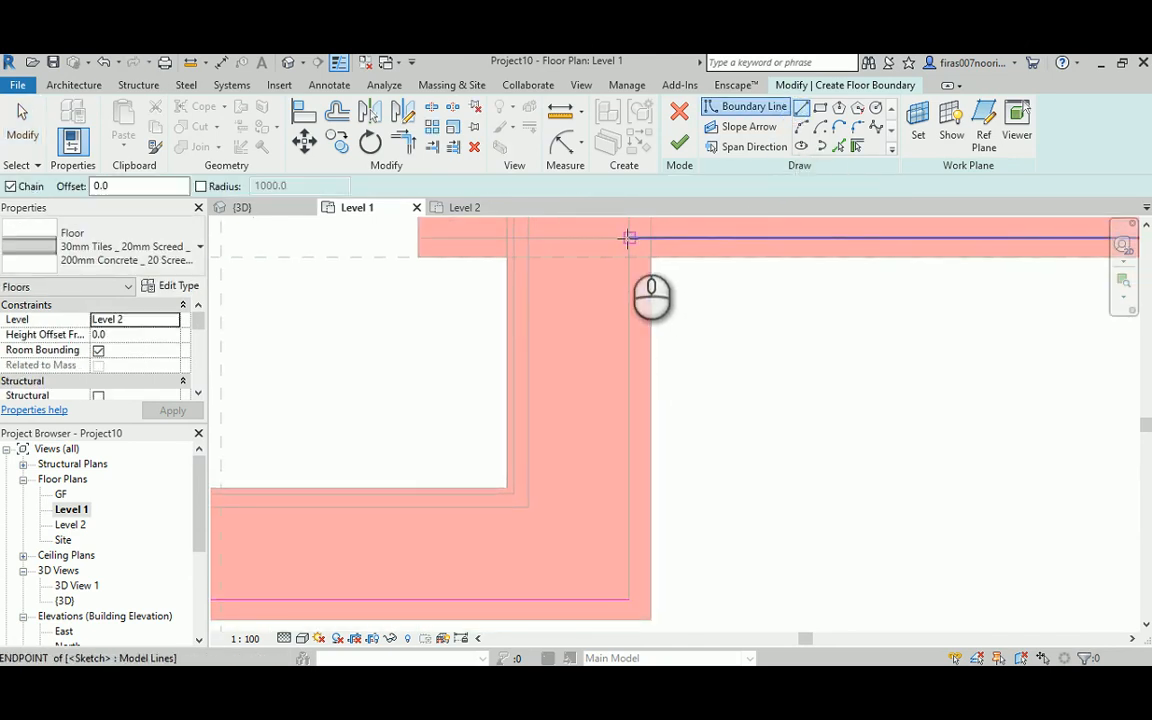
{"action": "left_click", "coordinate": [630, 238]}
{"action": "left_click", "coordinate": [628, 599]}
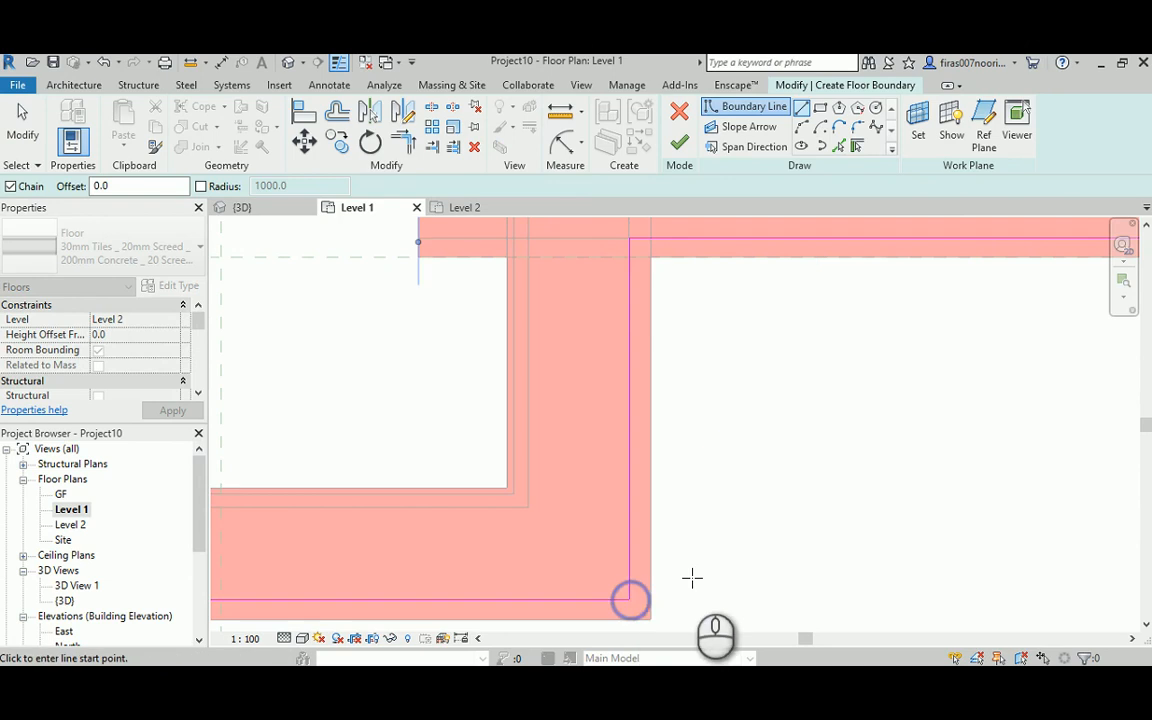
{"action": "key", "text": "Escape"}
- Select the redrawn vertical boundary line and check its alignment with the wall and its upper endpoint
{"action": "scroll", "coordinate": [638, 325], "scroll_direction": "up", "scroll_amount": 2}
{"action": "scroll", "coordinate": [636, 322], "scroll_direction": "up", "scroll_amount": 2}
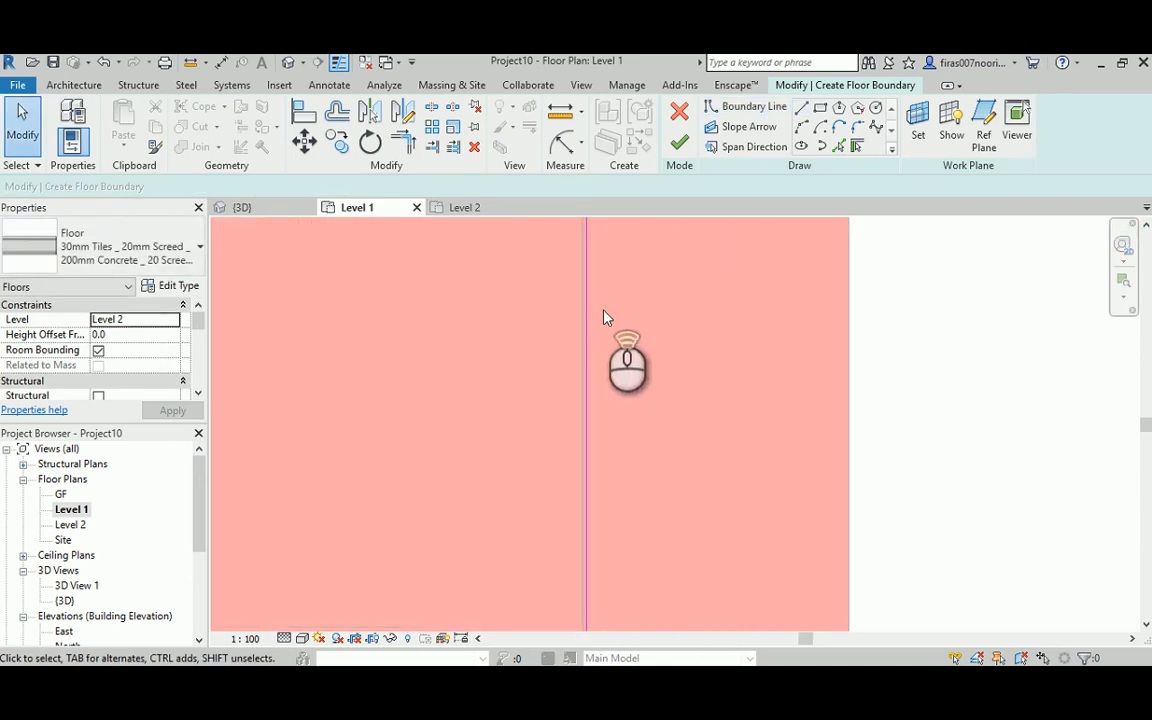
{"action": "left_click", "coordinate": [586, 318]}
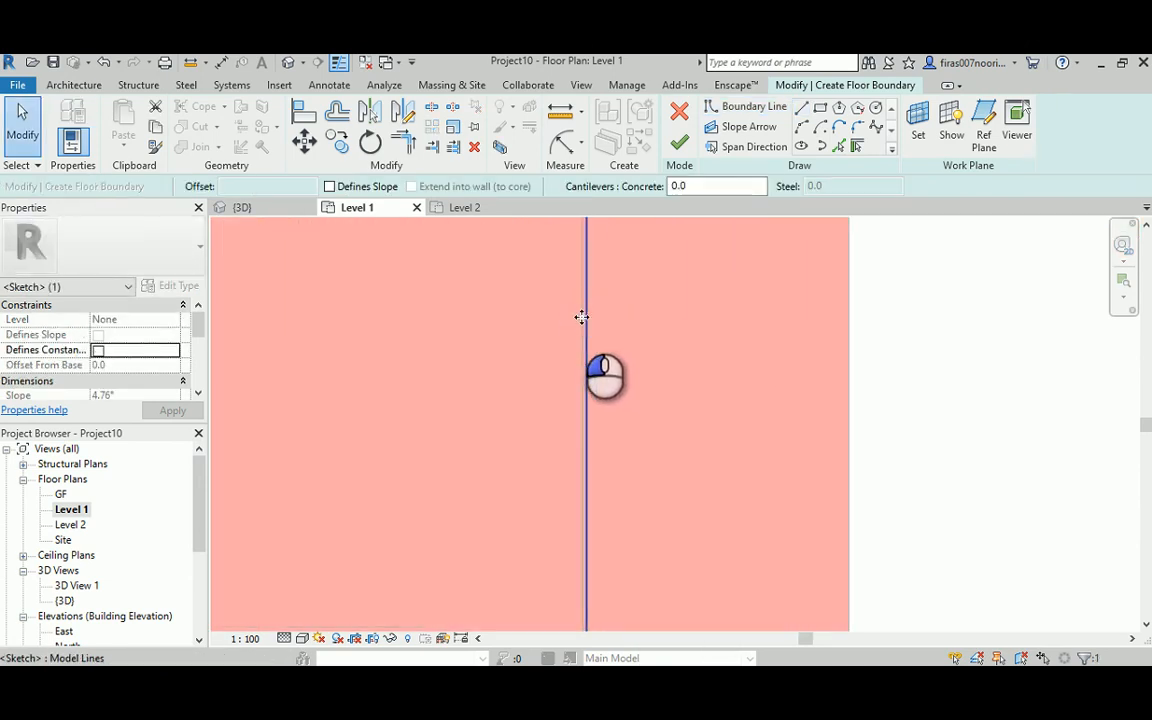
{"action": "mouse_move", "coordinate": [567, 317]}
{"action": "left_mouse_down"}
{"action": "mouse_move", "coordinate": [558, 319]}
{"action": "mouse_move", "coordinate": [581, 322]}
{"action": "left_mouse_up"}
{"action": "scroll", "coordinate": [566, 365], "scroll_direction": "down", "scroll_amount": 4}
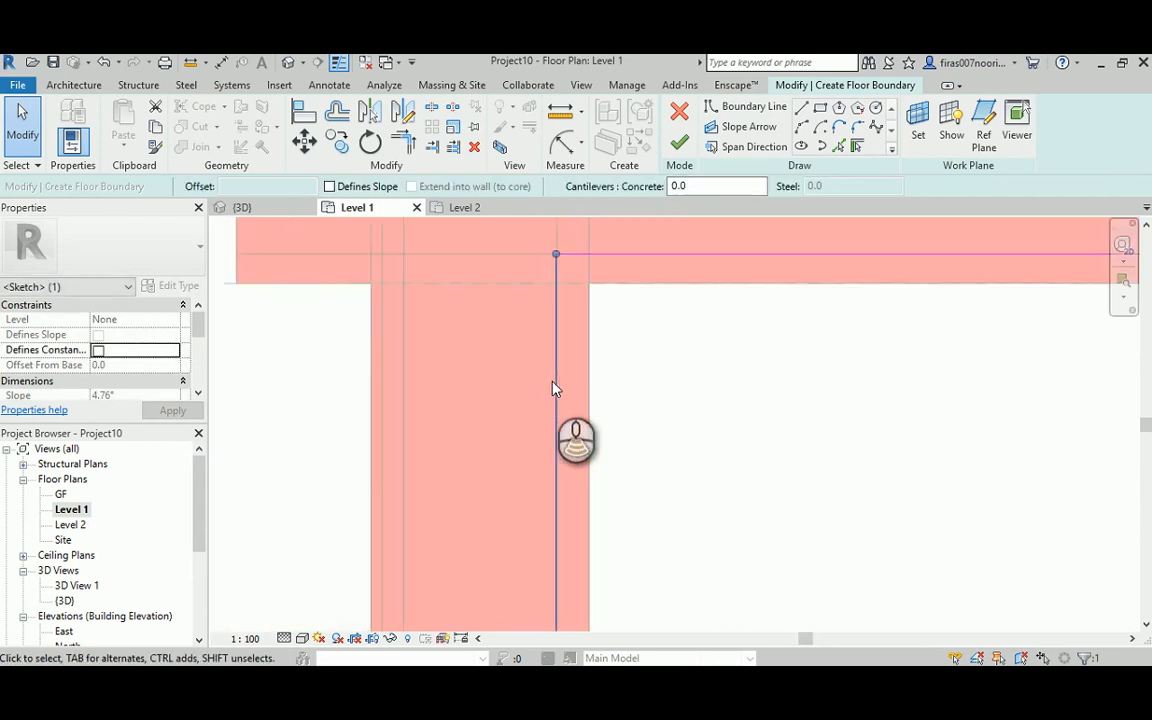
- Delete the boundary line on the upper shaft's east wall and redraw it from the shaft's corner down to the east wing's boundary
{"action": "middle_click_drag", "start_coordinate": [519, 278], "coordinate": [516, 558]}
{"action": "scroll", "coordinate": [520, 352], "scroll_direction": "down", "scroll_amount": 3}
{"action": "middle_click_drag", "start_coordinate": [535, 350], "coordinate": [547, 565]}
{"action": "middle_click_drag", "start_coordinate": [504, 339], "coordinate": [498, 605]}
{"action": "middle_click_drag", "start_coordinate": [515, 361], "coordinate": [528, 663]}
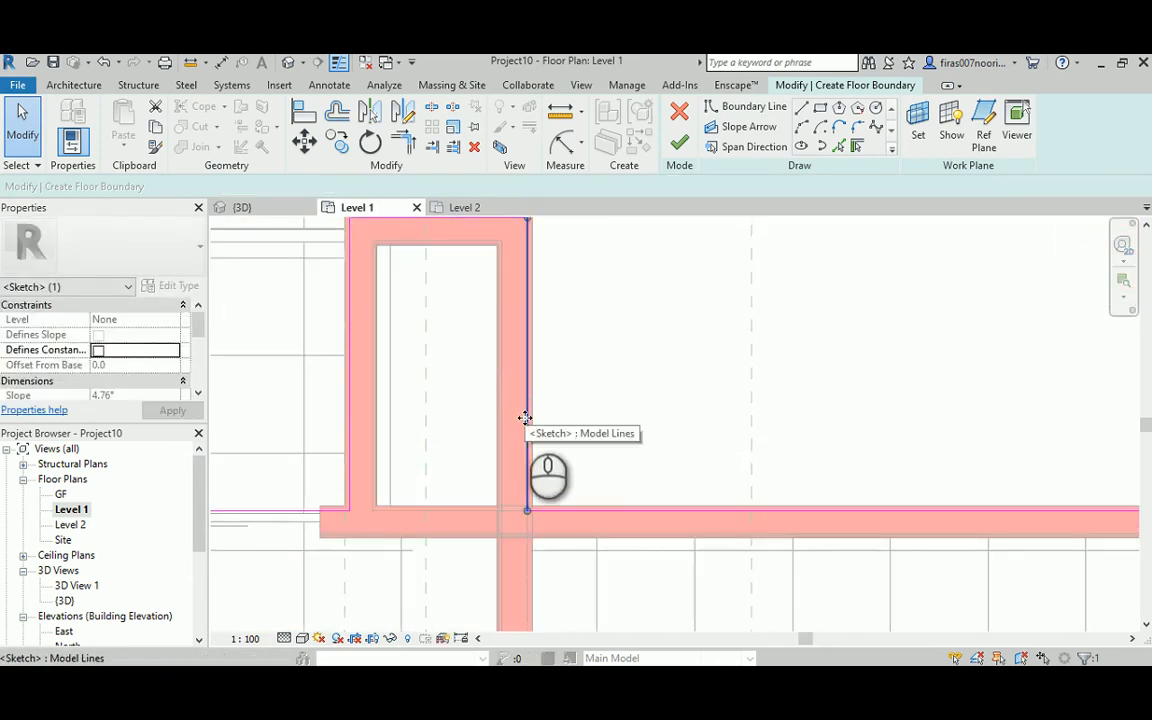
{"action": "left_click", "coordinate": [526, 378]}
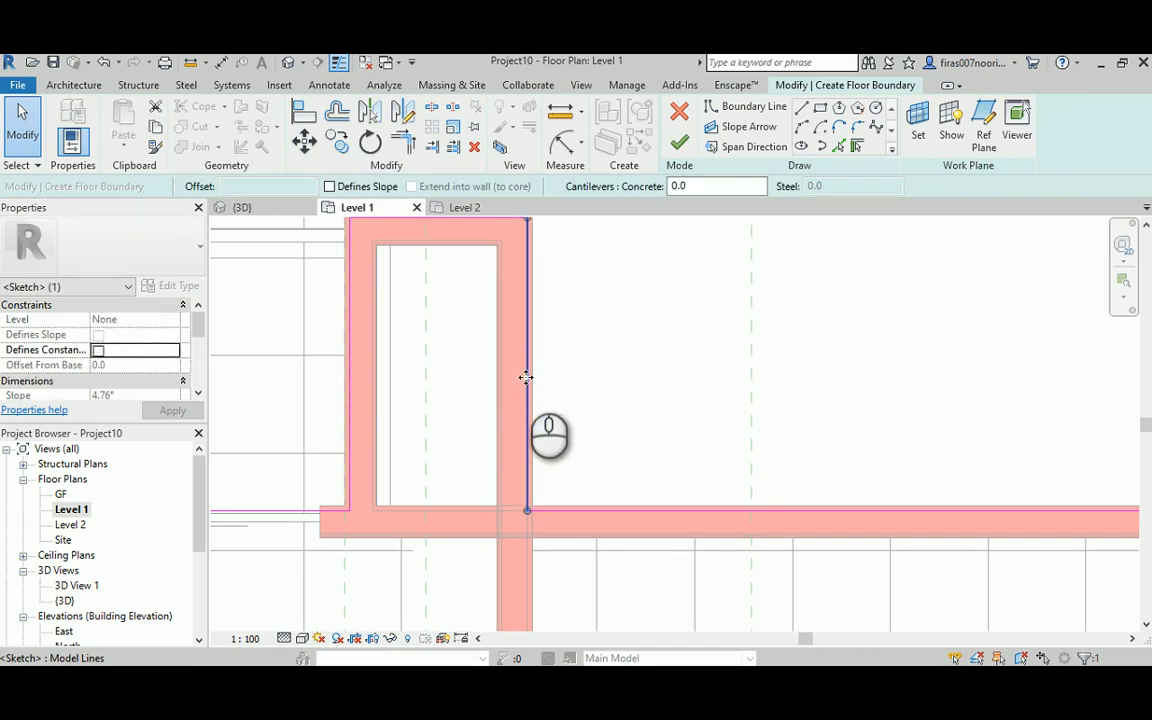
{"action": "key", "text": "Delete"}
{"action": "middle_click_drag", "start_coordinate": [546, 303], "coordinate": [551, 362]}
{"action": "left_click", "coordinate": [801, 108]}
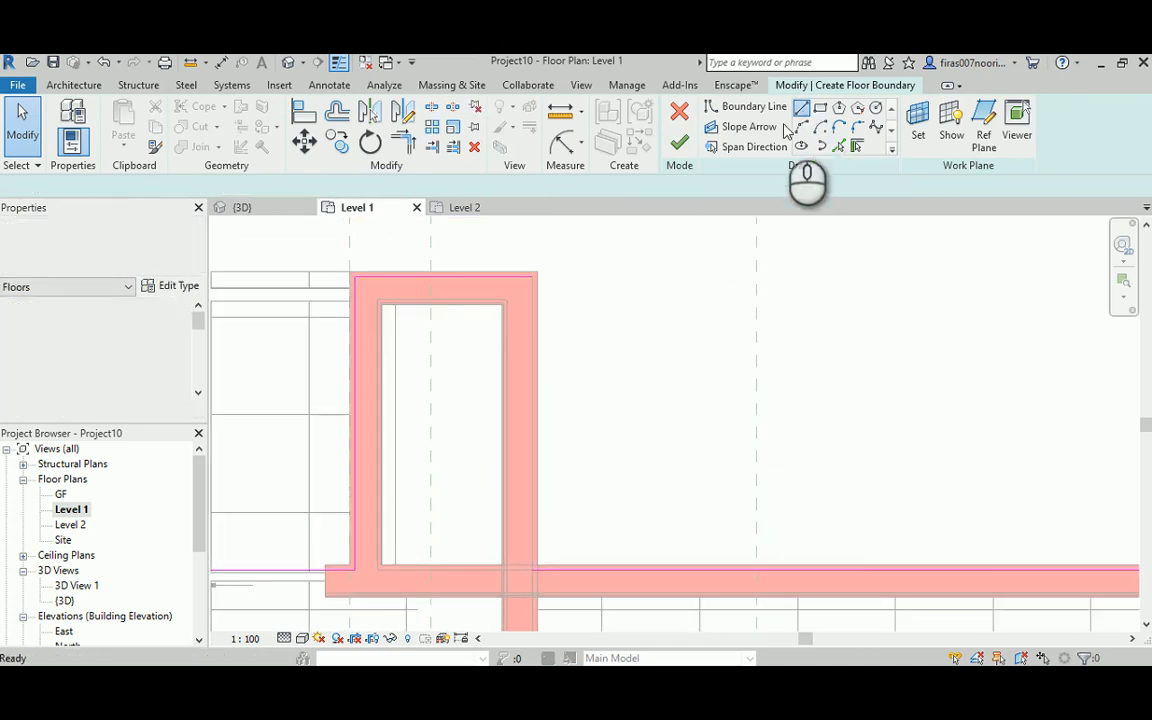
{"action": "left_click", "coordinate": [532, 277]}
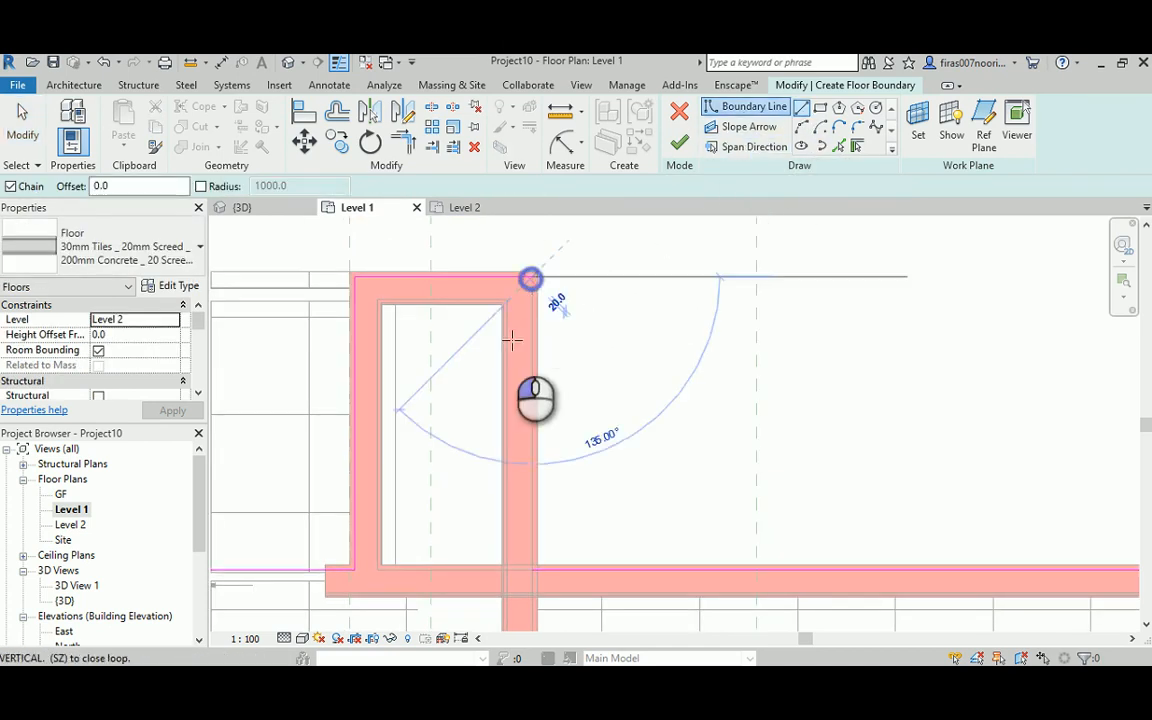
{"action": "left_click", "coordinate": [530, 571]}
{"action": "key", "text": "Escape"}
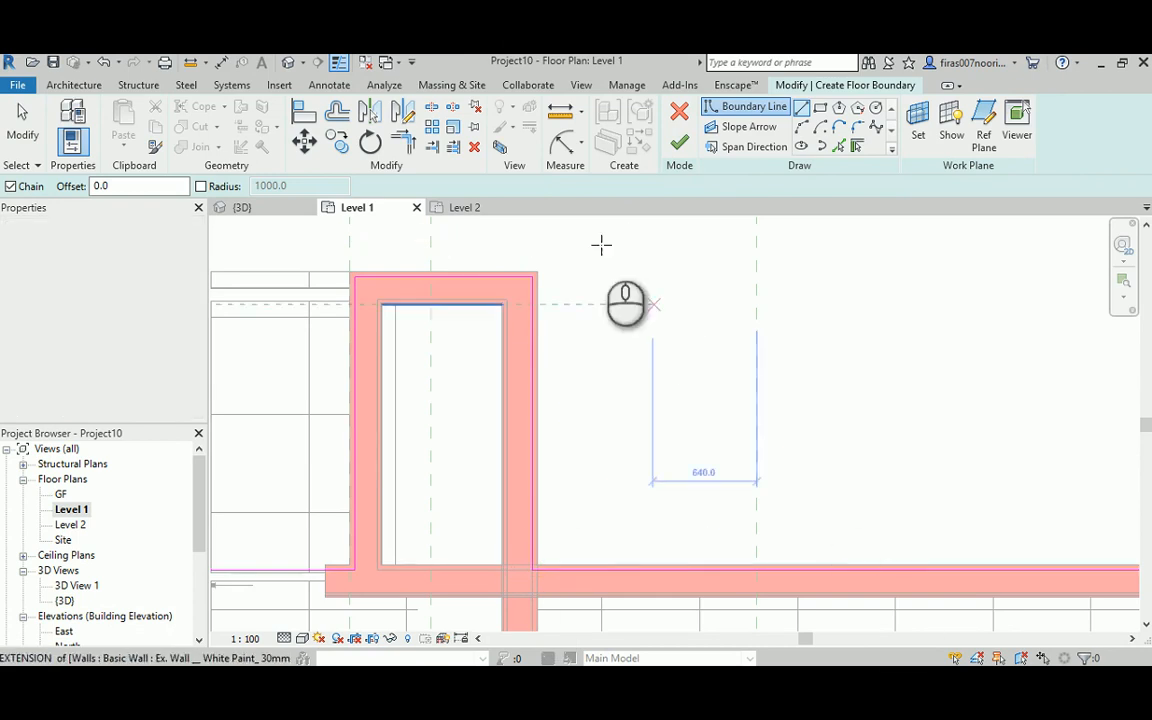
- Try to finish the sketch again, show the second line listed under Error 1 in the plan, and return to sketching
{"action": "left_click", "coordinate": [679, 143]}
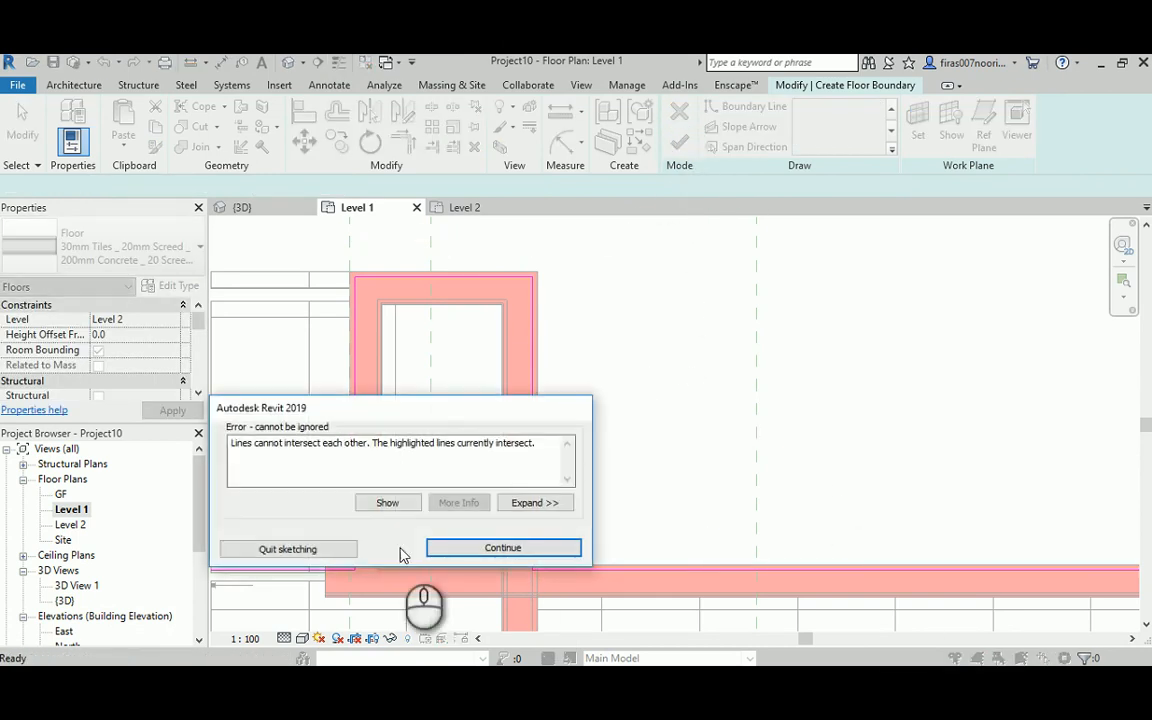
{"action": "left_click", "coordinate": [531, 503]}
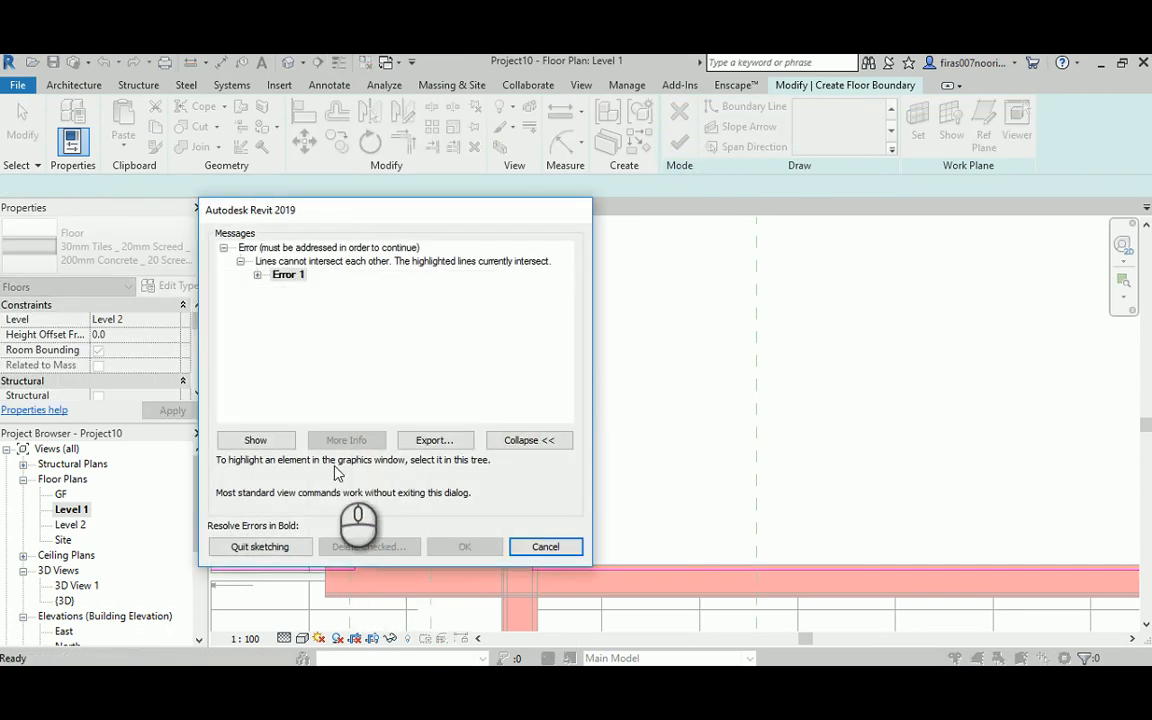
{"action": "left_click", "coordinate": [258, 276]}
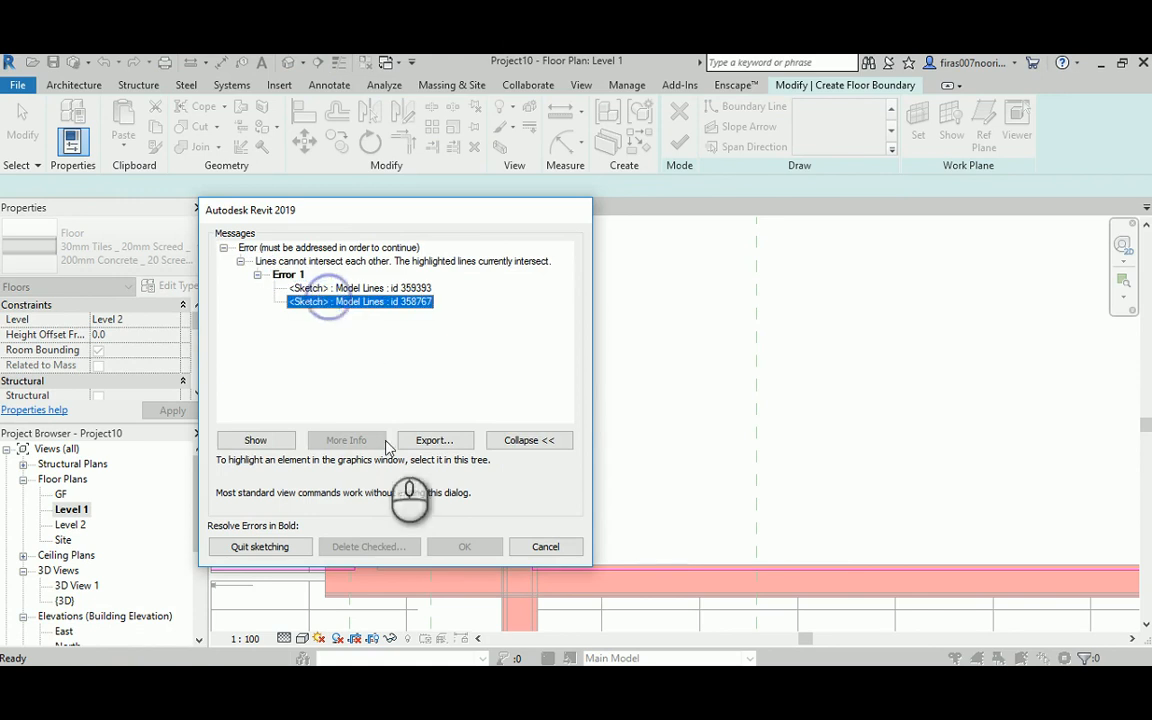
{"action": "left_click", "coordinate": [249, 441]}
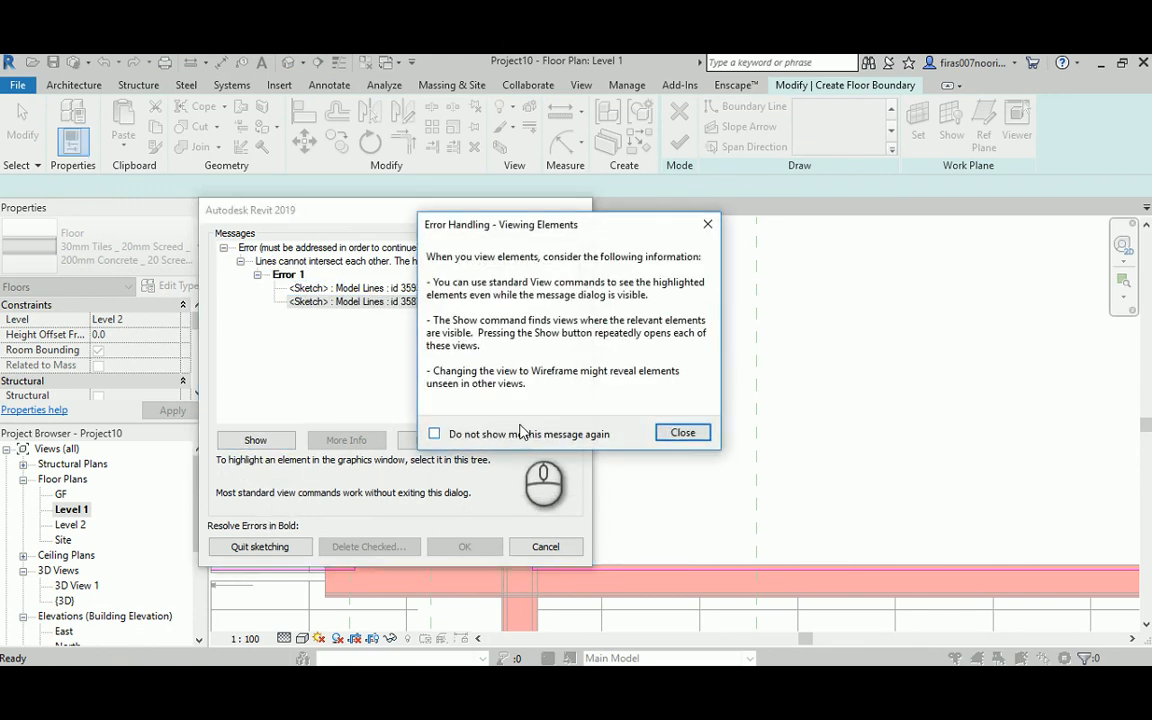
{"action": "left_click", "coordinate": [683, 434]}
{"action": "left_click_drag", "start_coordinate": [464, 212], "coordinate": [968, 505]}
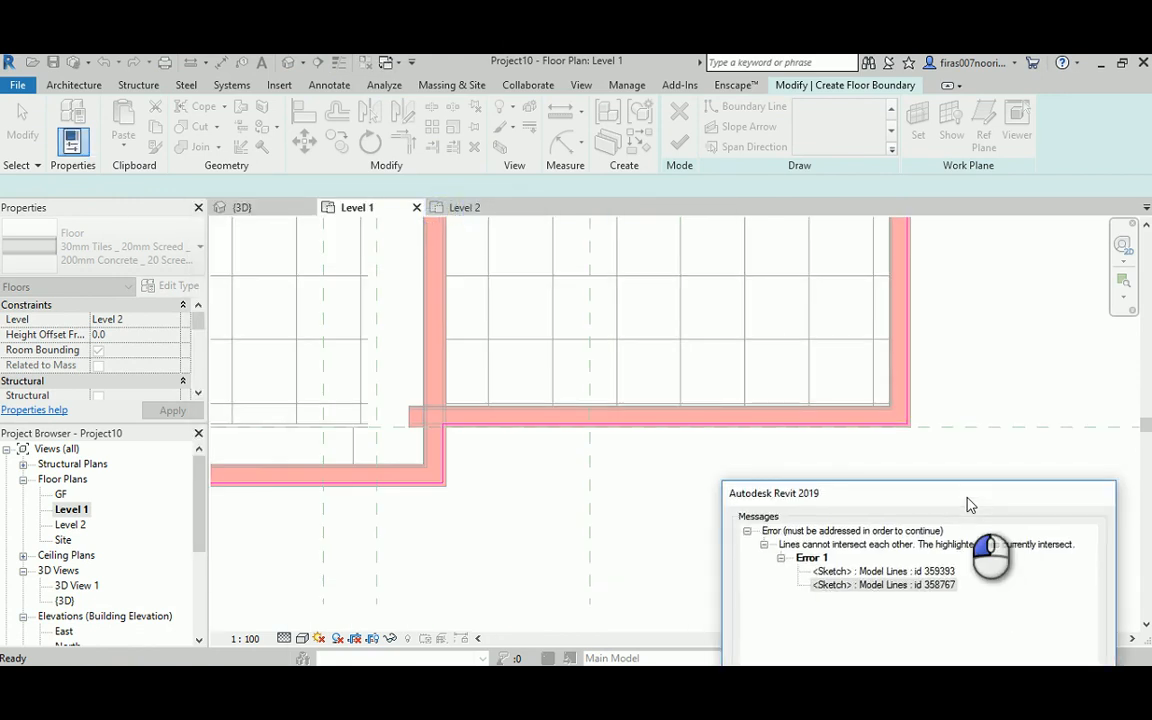
{"action": "left_click_drag", "start_coordinate": [1096, 502], "coordinate": [931, 259]}
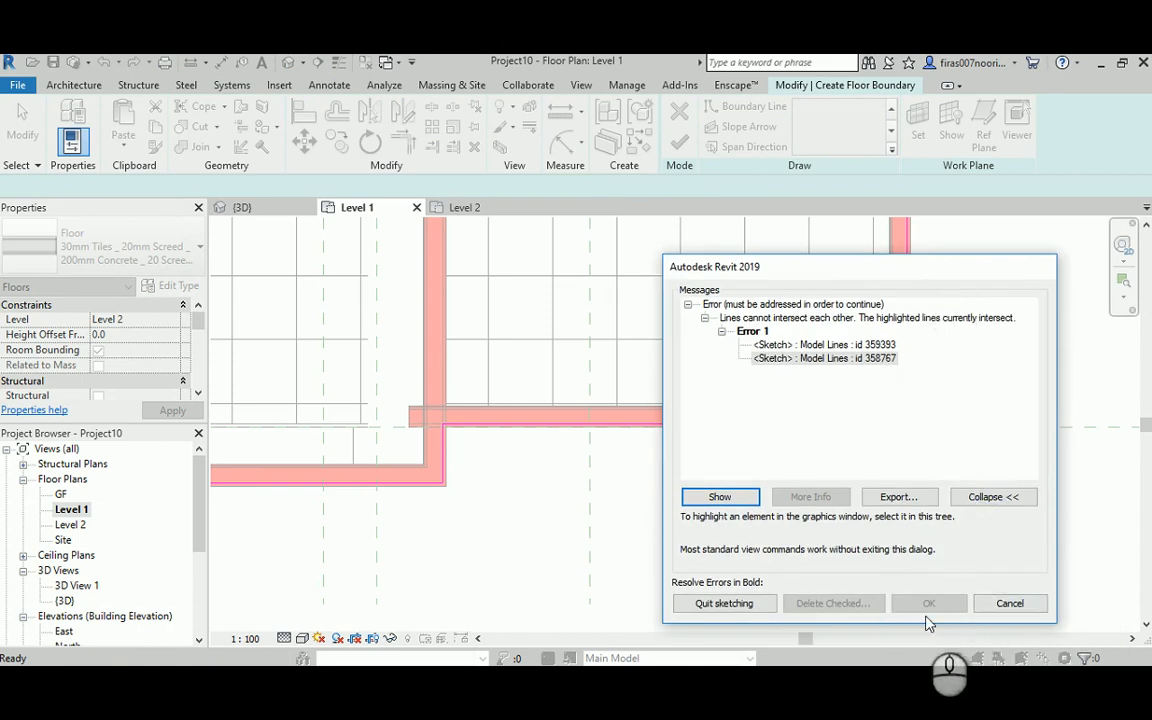
{"action": "left_click", "coordinate": [1005, 603]}
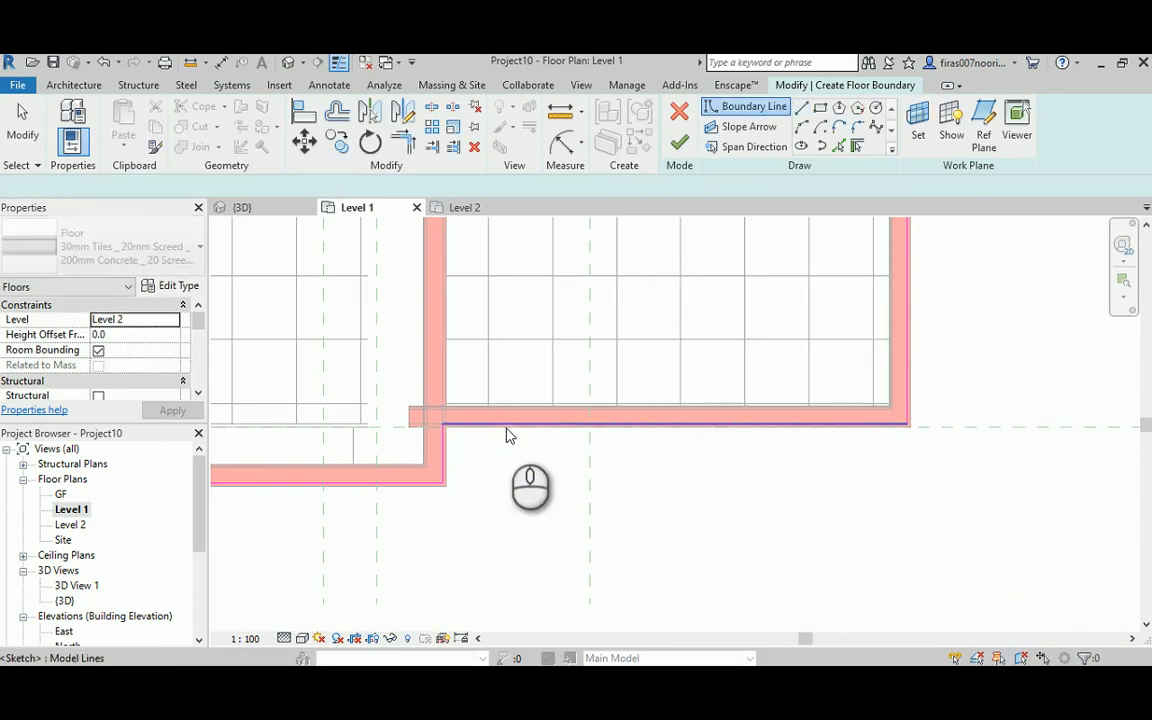
- Check the east wing's lower boundary line, retry finishing the sketch, and show the second line of Error 1 in the plan
{"action": "key", "text": "Escape"}
{"action": "left_click", "coordinate": [506, 422]}
{"action": "left_click", "coordinate": [507, 495]}
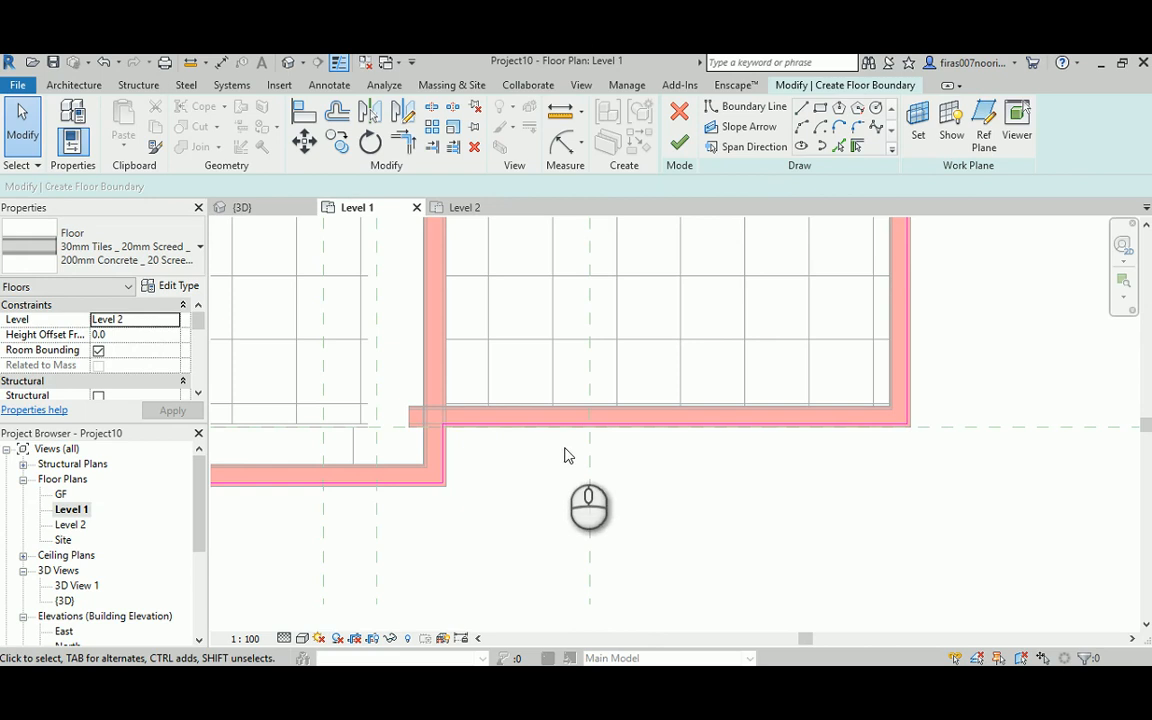
{"action": "scroll", "coordinate": [590, 421], "scroll_direction": "up", "scroll_amount": 2}
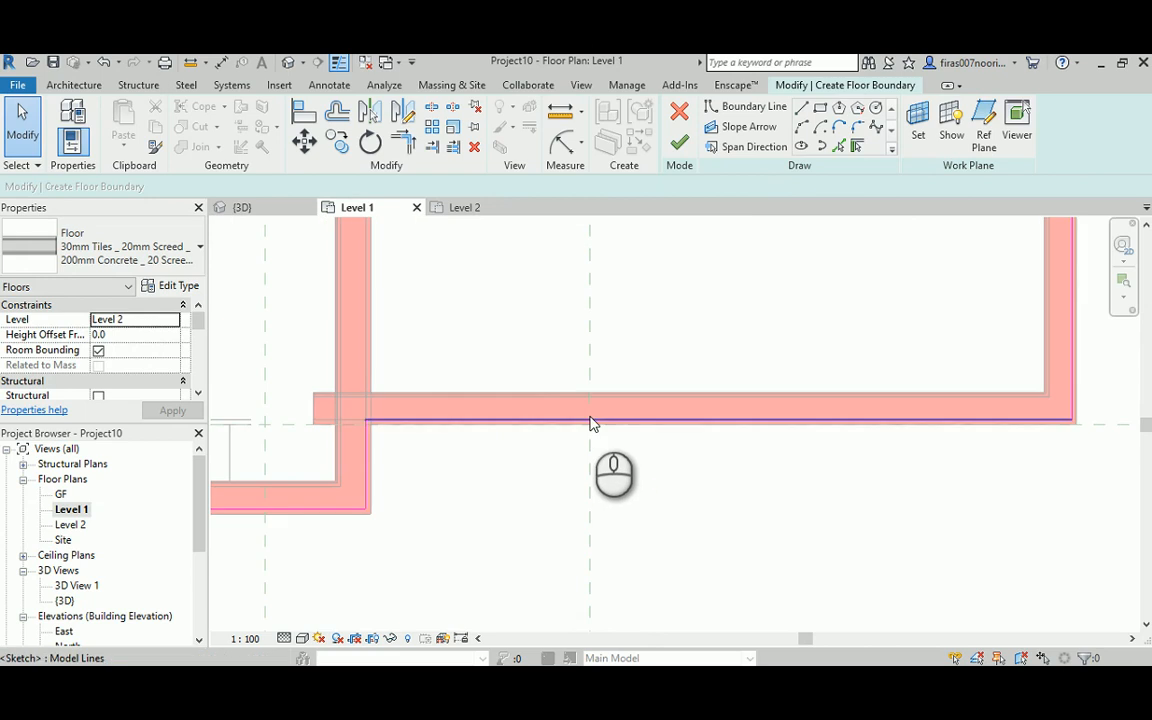
{"action": "left_click", "coordinate": [679, 145]}
{"action": "left_click", "coordinate": [995, 560]}
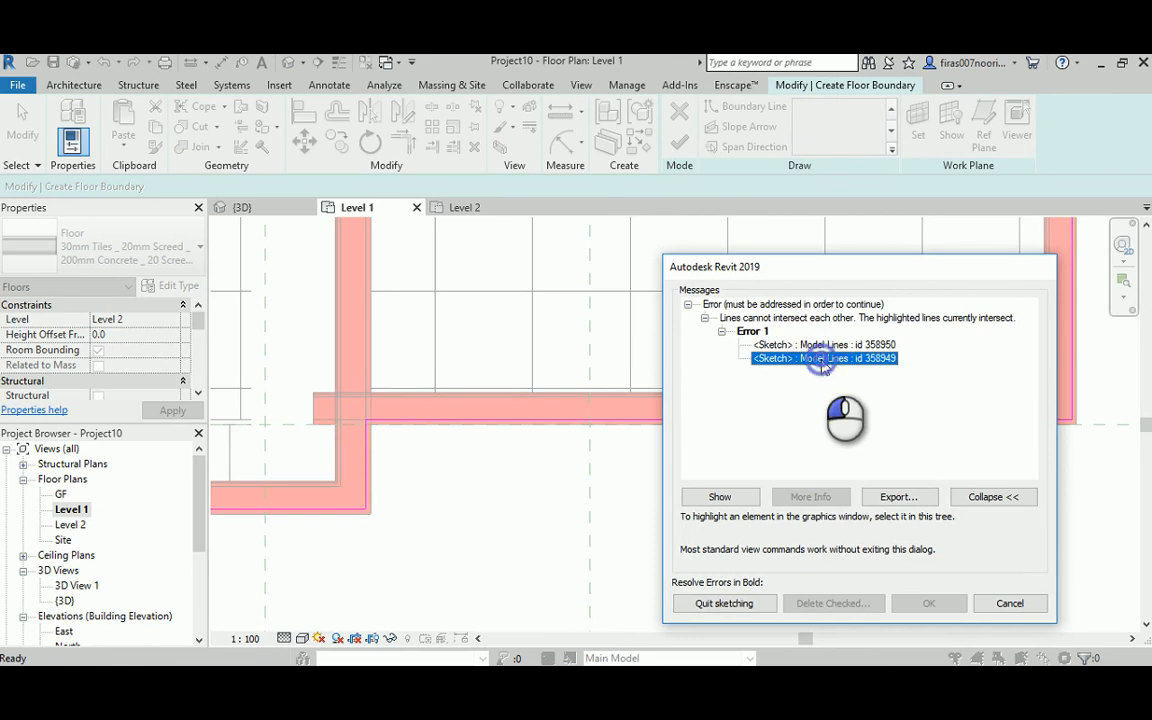
{"action": "left_click", "coordinate": [722, 498]}
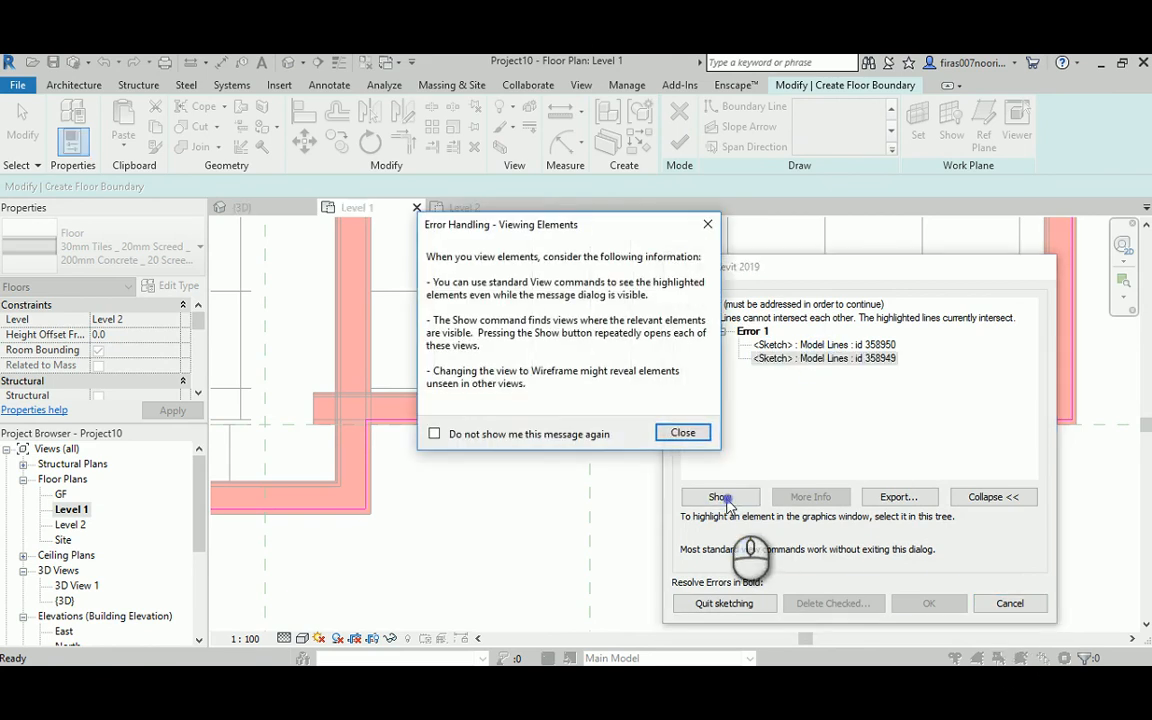
{"action": "left_click", "coordinate": [697, 432]}
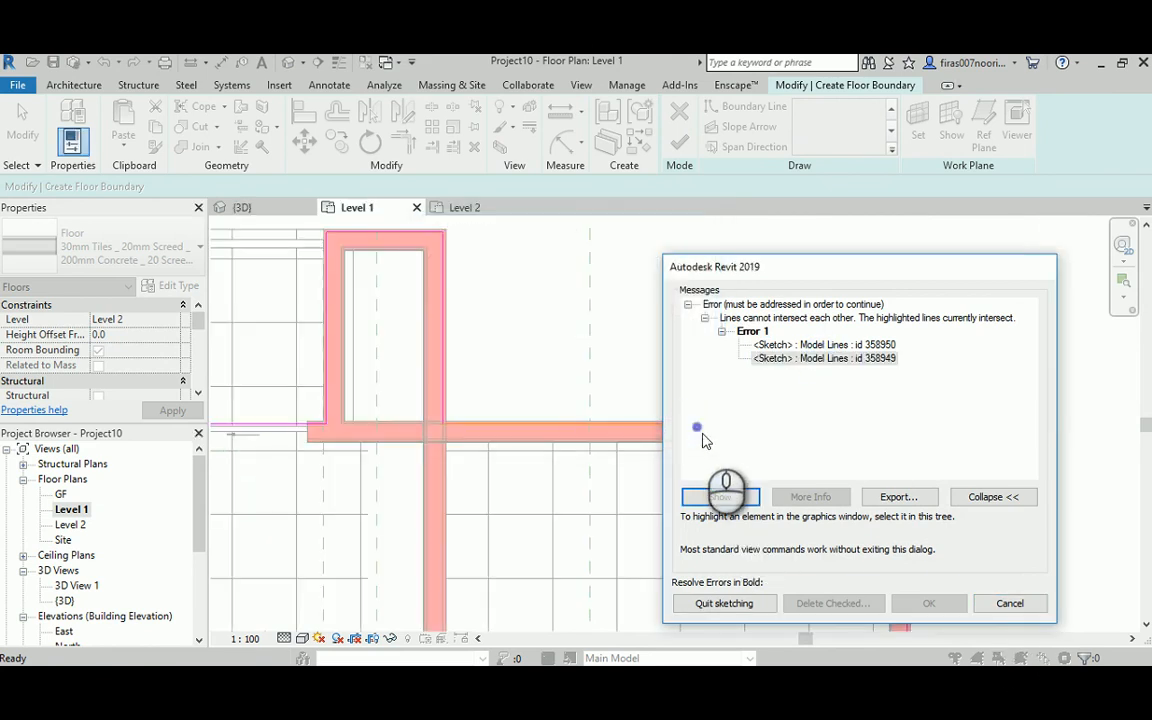
{"action": "left_click", "coordinate": [1008, 604]}
- Delete the boundary line along the east wing's upper wall and redraw it from the shaft's boundary to the wing's outer corner
{"action": "left_click", "coordinate": [581, 427]}
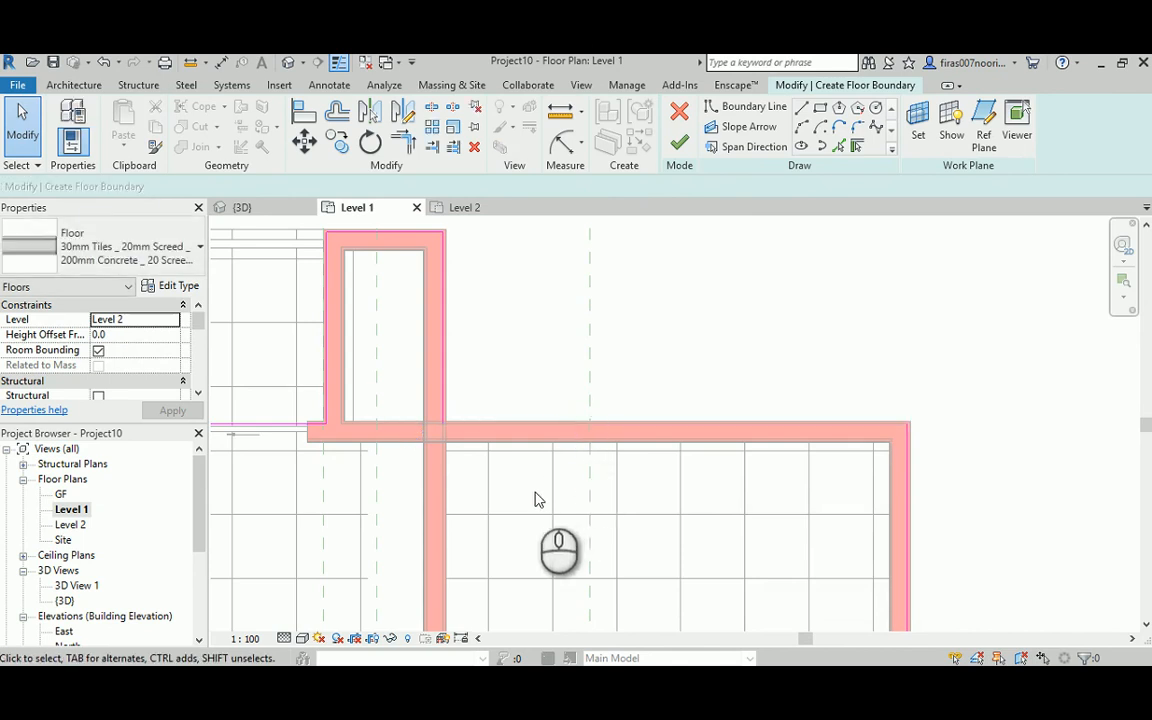
{"action": "scroll", "coordinate": [535, 499], "scroll_direction": "up", "scroll_amount": 2}
{"action": "left_click", "coordinate": [801, 107]}
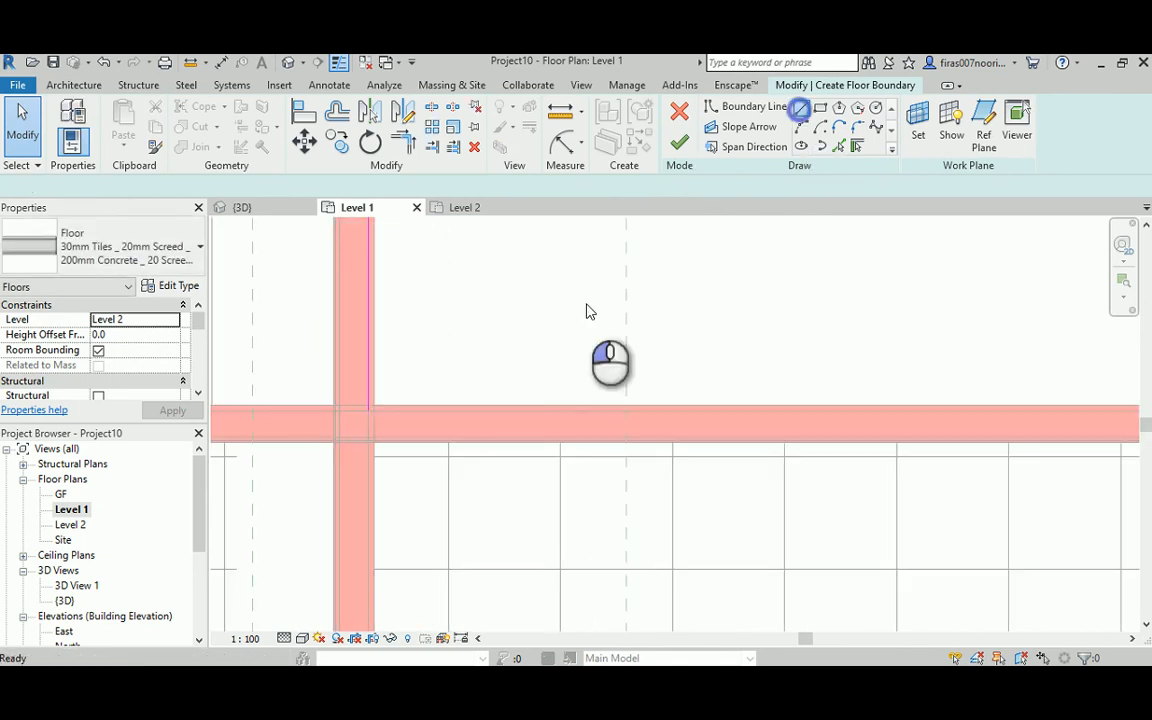
{"action": "left_click", "coordinate": [369, 410]}
{"action": "middle_click_drag", "start_coordinate": [499, 410], "coordinate": [391, 429]}
{"action": "left_click", "coordinate": [530, 413]}
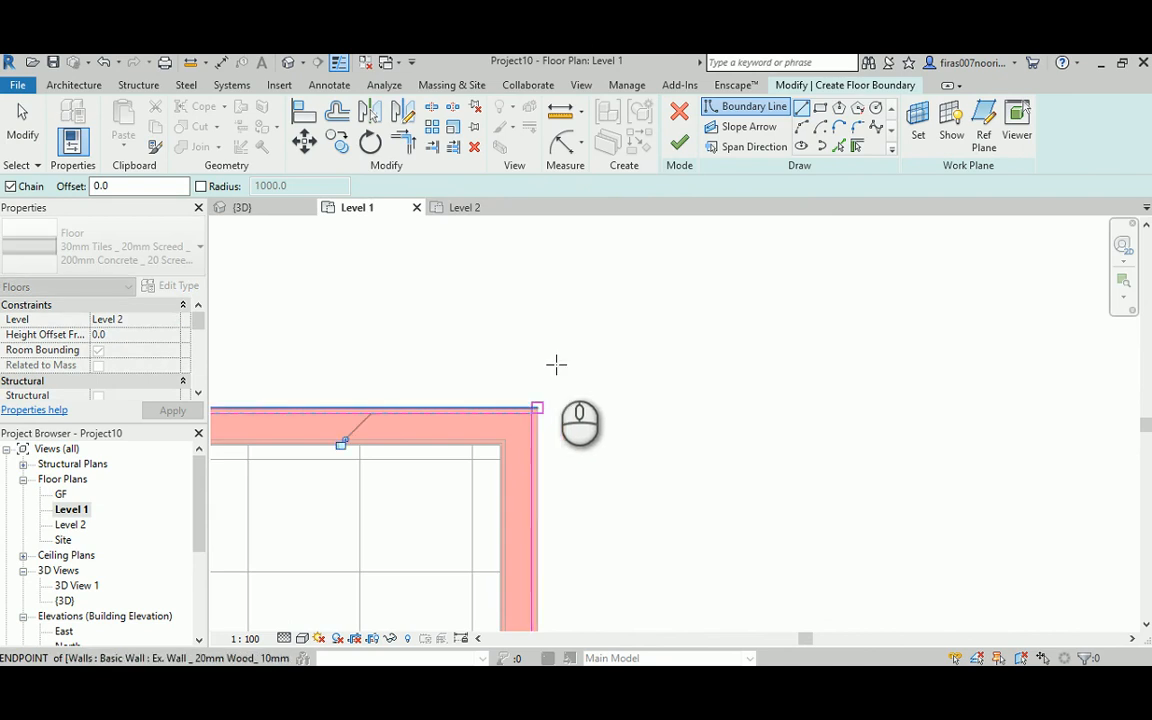
{"action": "middle_click_drag", "start_coordinate": [562, 358], "coordinate": [638, 348]}
{"action": "scroll", "coordinate": [630, 393], "scroll_direction": "up", "scroll_amount": 3}
{"action": "key", "text": "Escape"}
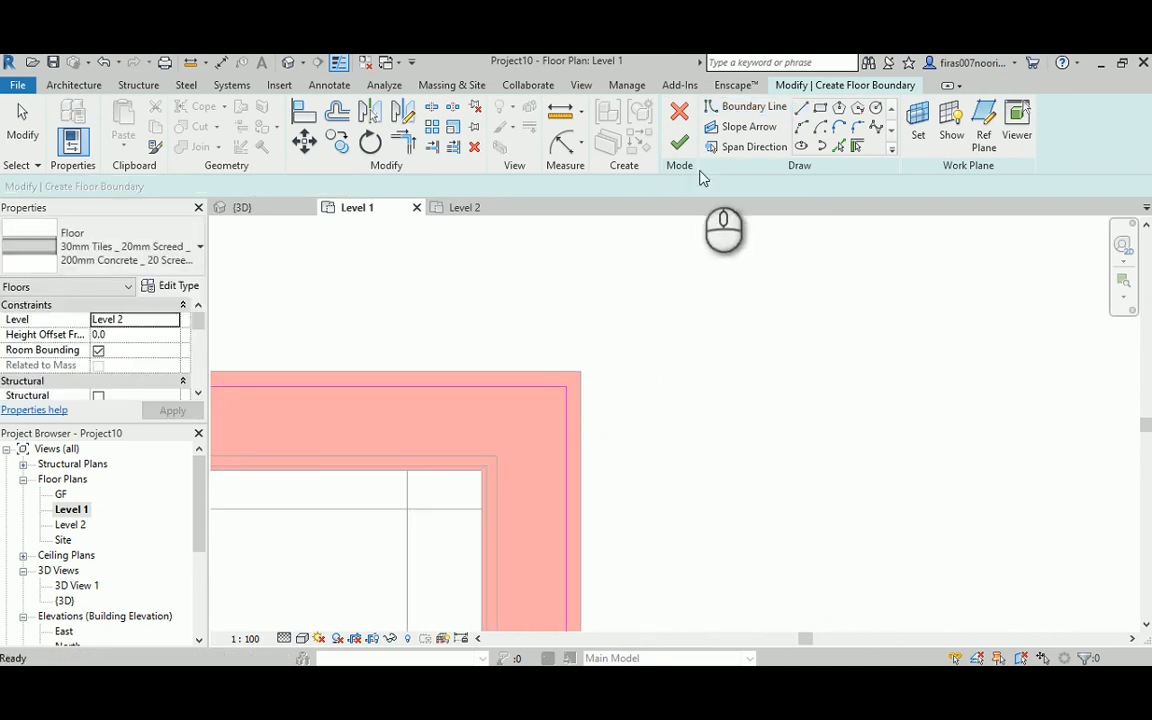
- Try to finish the sketch, return to sketching, and examine the east wing's boundary for overlapping lines
{"action": "left_click", "coordinate": [679, 143]}
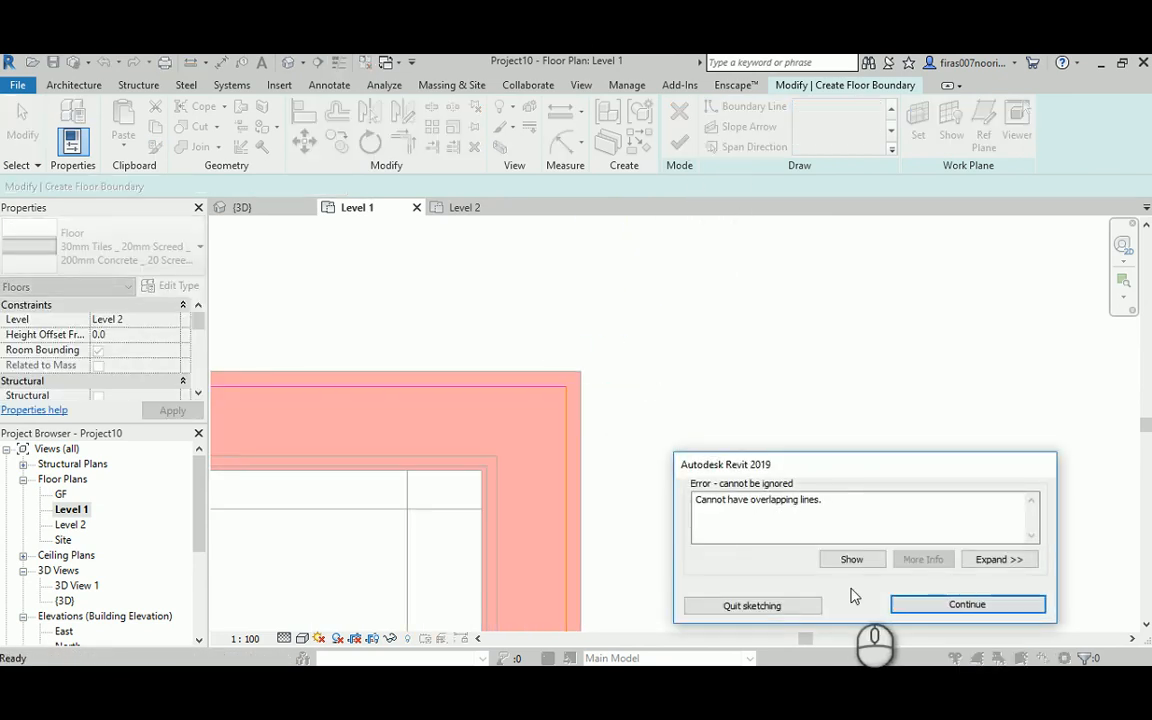
{"action": "left_click", "coordinate": [940, 605]}
{"action": "scroll", "coordinate": [612, 420], "scroll_direction": "down", "scroll_amount": 4}
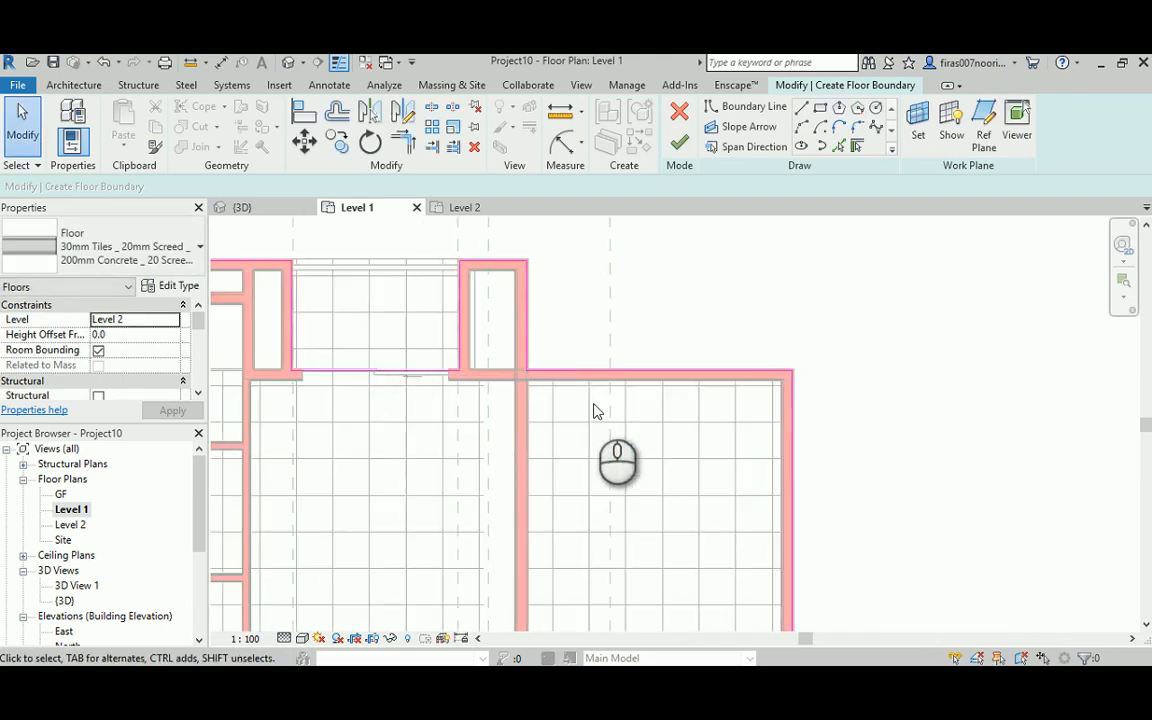
{"action": "scroll", "coordinate": [501, 352], "scroll_direction": "up", "scroll_amount": 2}
{"action": "scroll", "coordinate": [501, 352], "scroll_direction": "down", "scroll_amount": 3}
{"action": "middle_click_drag", "start_coordinate": [501, 352], "coordinate": [590, 353]}
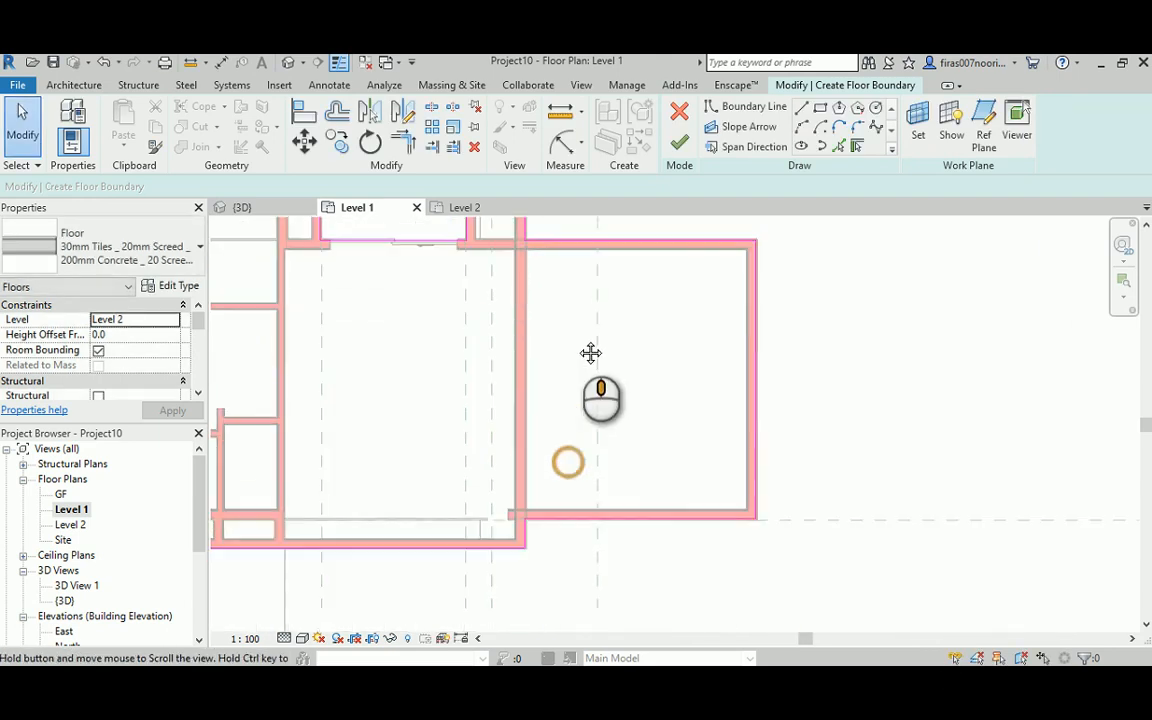
- Delete the duplicate boundary line on the east wing's east wall and check the remaining line at the upper corner
{"action": "scroll", "coordinate": [591, 350], "scroll_direction": "up", "scroll_amount": 4}
{"action": "left_click", "coordinate": [648, 415]}
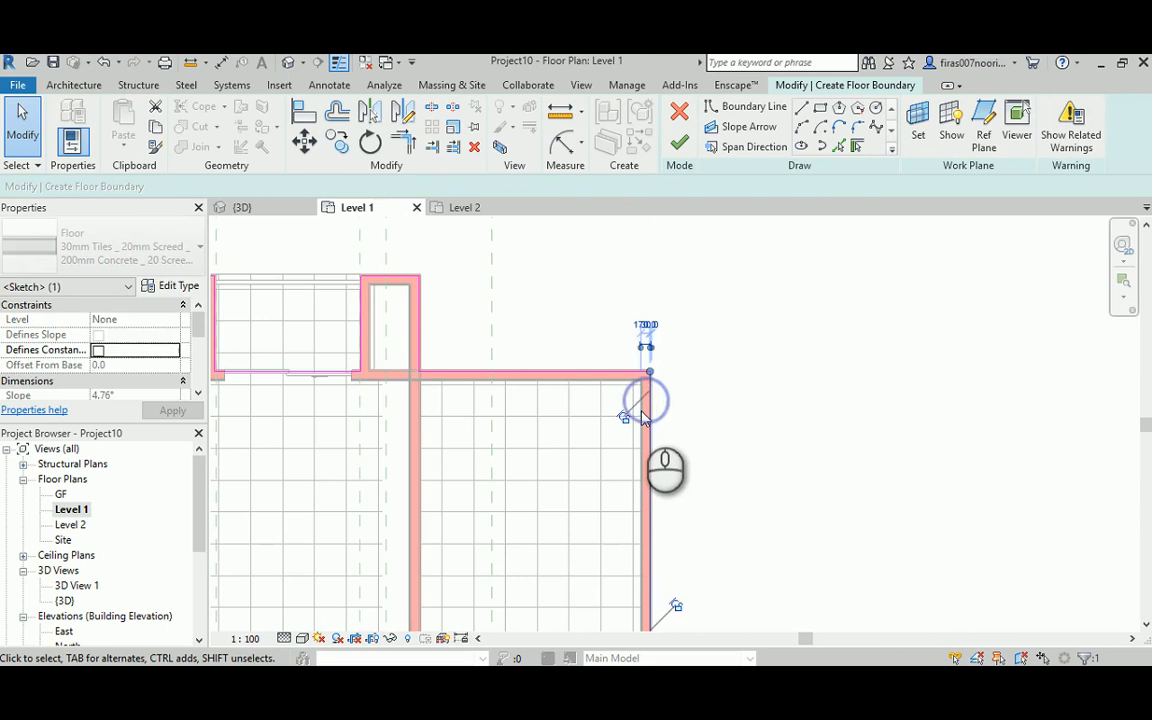
{"action": "key", "text": "Delete"}
{"action": "scroll", "coordinate": [648, 399], "scroll_direction": "up", "scroll_amount": 2}
{"action": "left_click", "coordinate": [650, 384]}
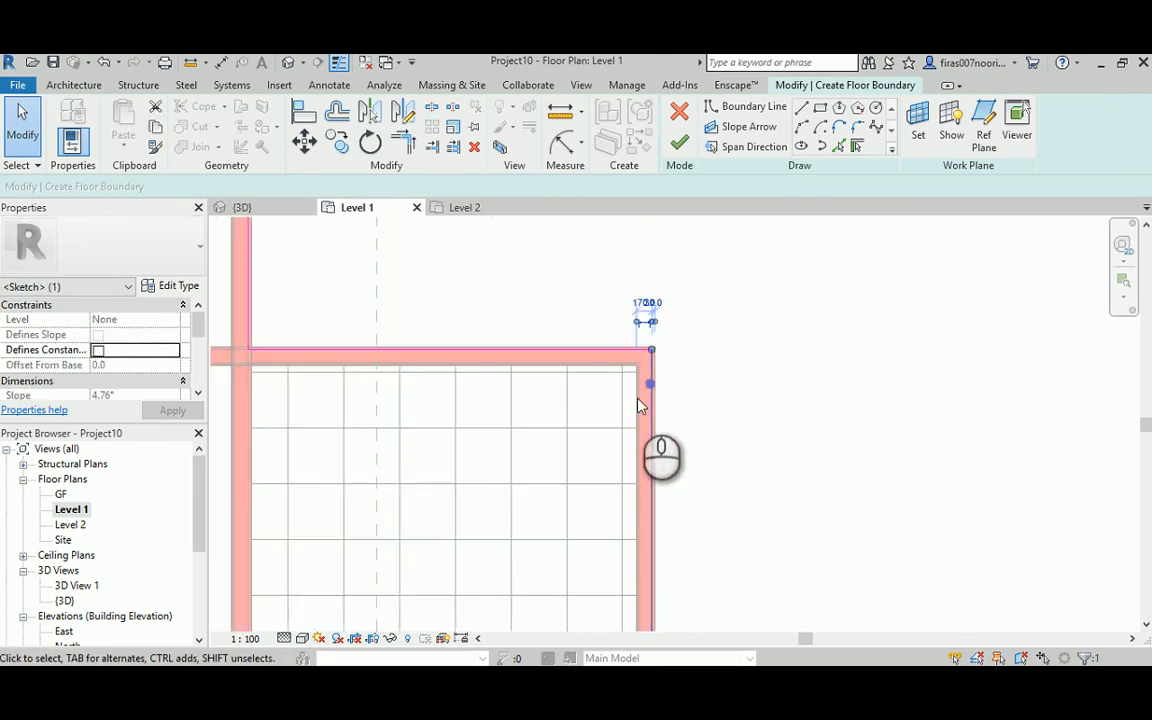
- Finish the Level 2 floor sketch and decline attaching the walls to the floor's bottom
{"action": "left_click", "coordinate": [679, 143]}
{"action": "scroll", "coordinate": [746, 404], "scroll_direction": "down", "scroll_amount": 5}
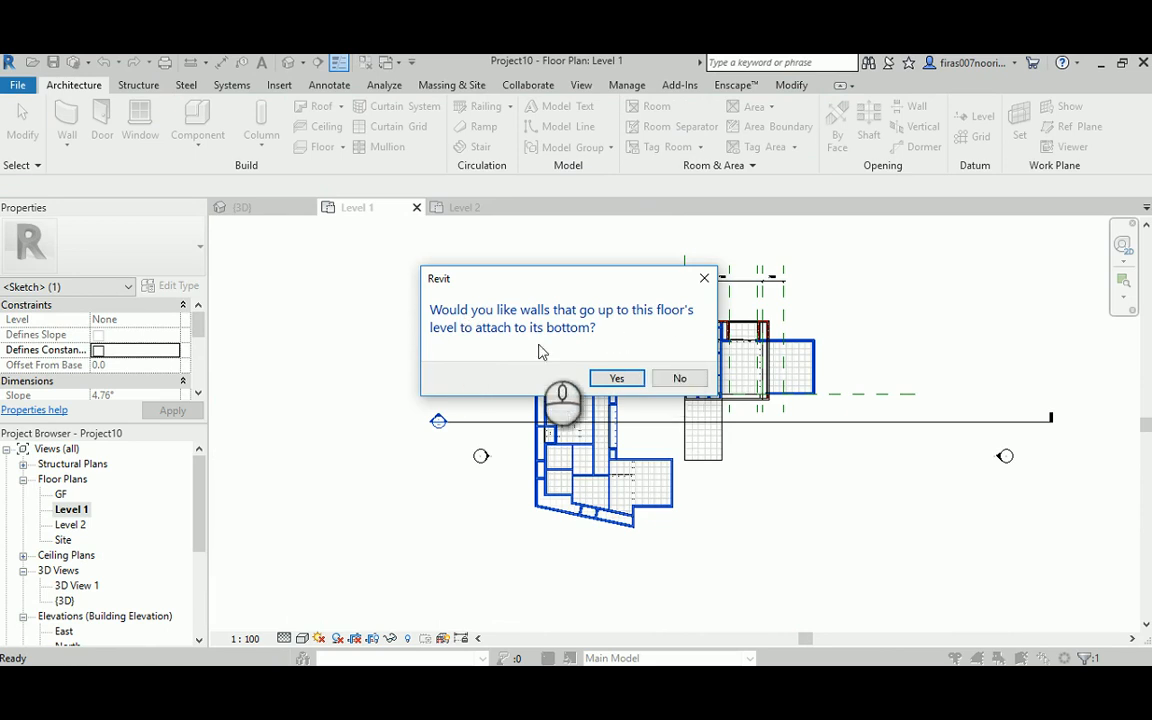
{"action": "left_click", "coordinate": [679, 379]}
{"action": "scroll", "coordinate": [586, 481], "scroll_direction": "up", "scroll_amount": 5}
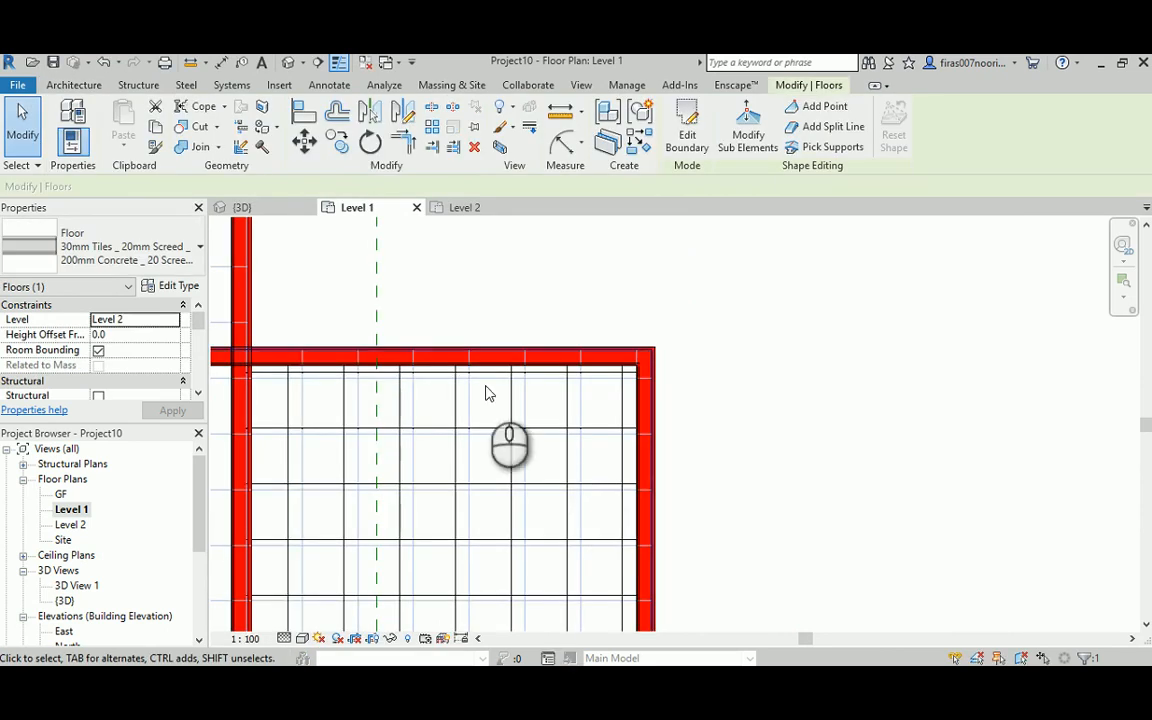
- Open the 3D view and examine how the new Level 2 floor meets the tops of the exterior walls
{"action": "left_click", "coordinate": [288, 63]}
{"action": "left_click", "coordinate": [671, 443]}
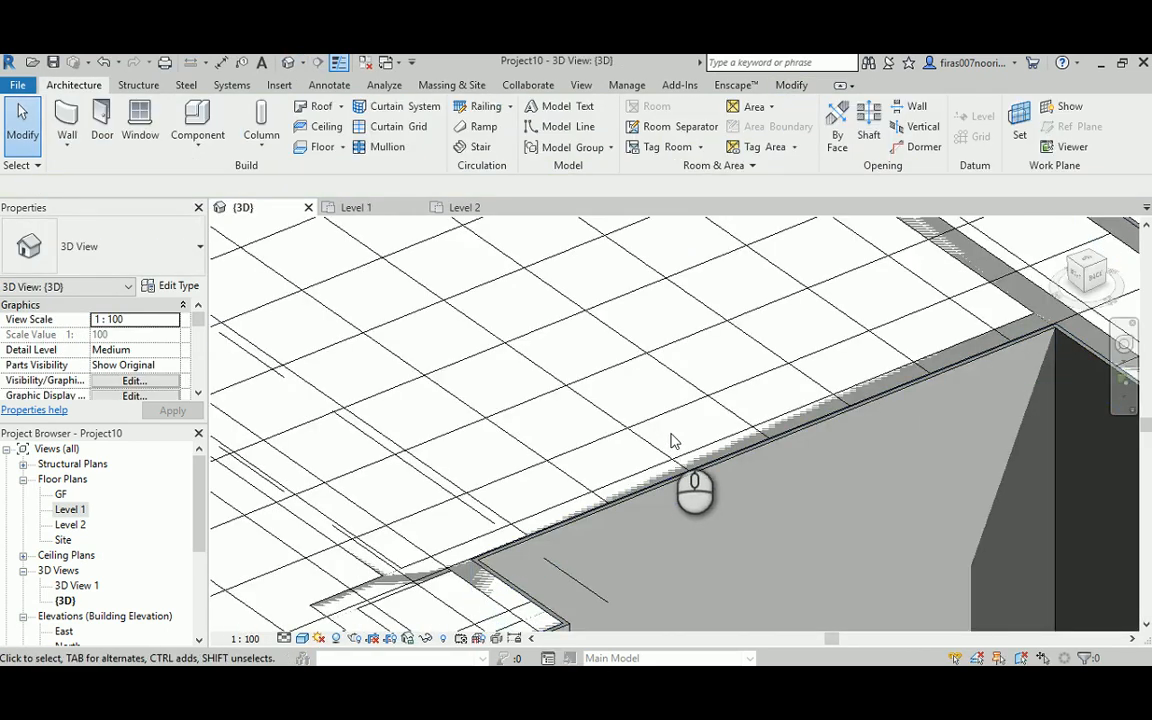
{"action": "scroll", "coordinate": [622, 463], "scroll_direction": "down", "scroll_amount": 4}
{"action": "middle_click_drag", "start_coordinate": [462, 428], "coordinate": [754, 371]}
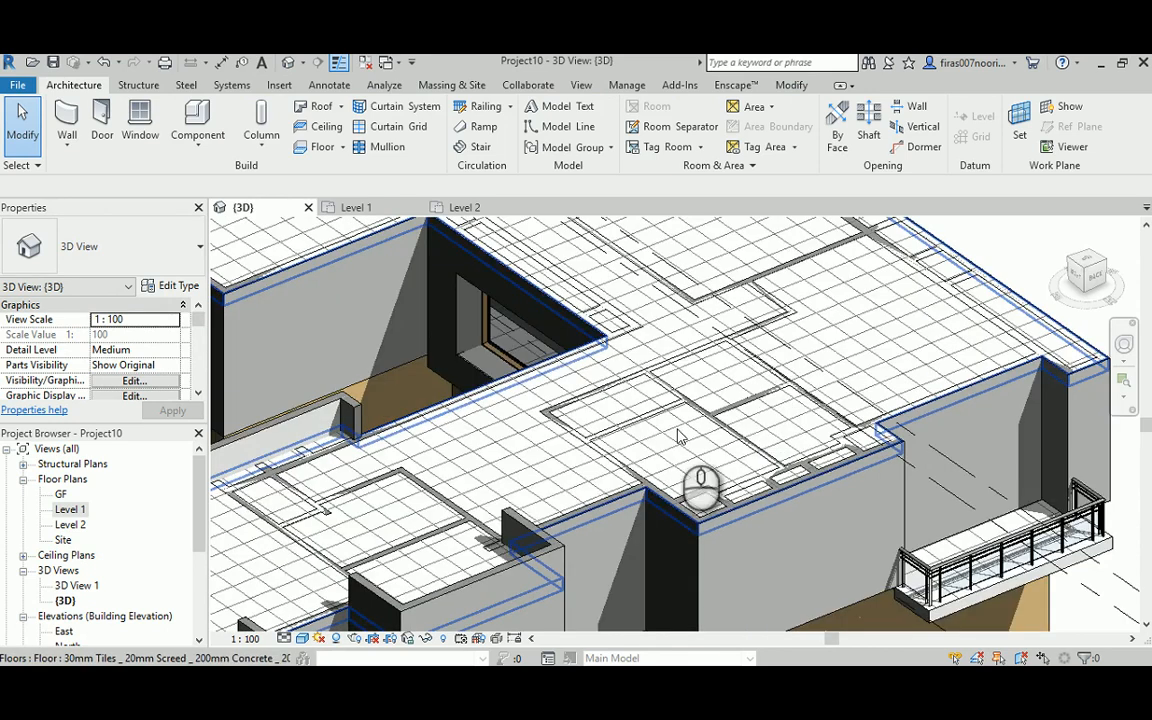
{"action": "scroll", "coordinate": [872, 472], "scroll_direction": "up", "scroll_amount": 4}
{"action": "scroll", "coordinate": [904, 390], "scroll_direction": "up", "scroll_amount": 3}
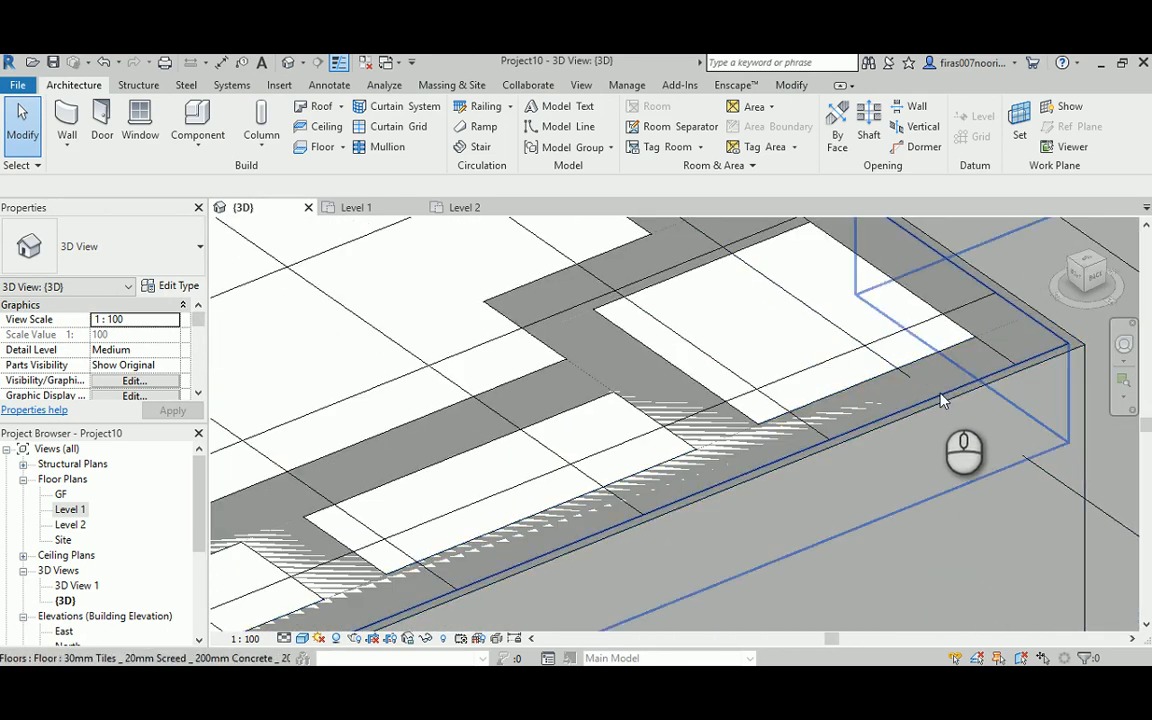
{"action": "scroll", "coordinate": [946, 402], "scroll_direction": "down", "scroll_amount": 6}
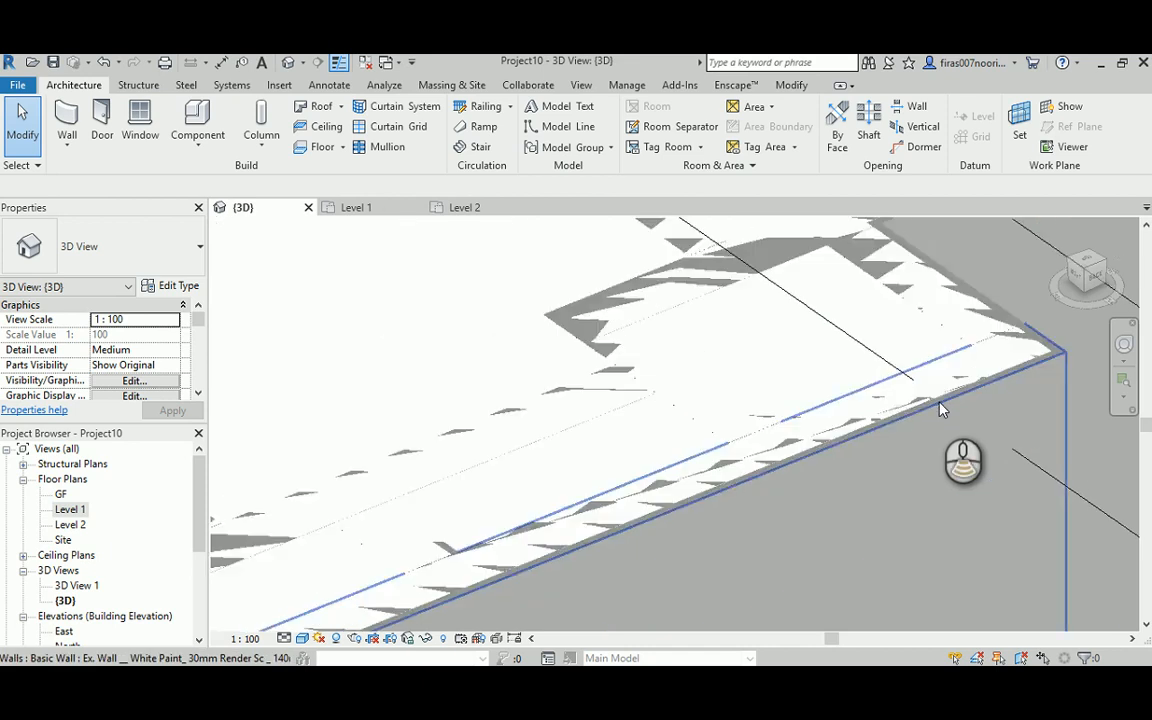
{"action": "scroll", "coordinate": [932, 410], "scroll_direction": "down", "scroll_amount": 3}
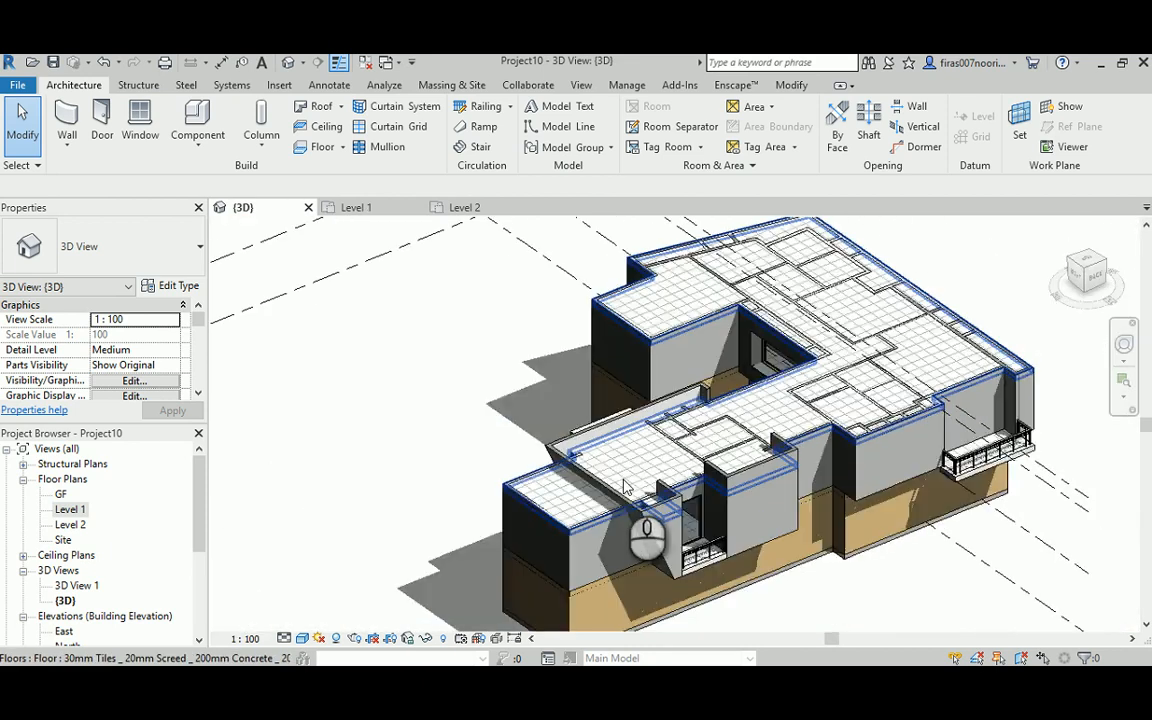
{"action": "scroll", "coordinate": [612, 484], "scroll_direction": "up", "scroll_amount": 3}
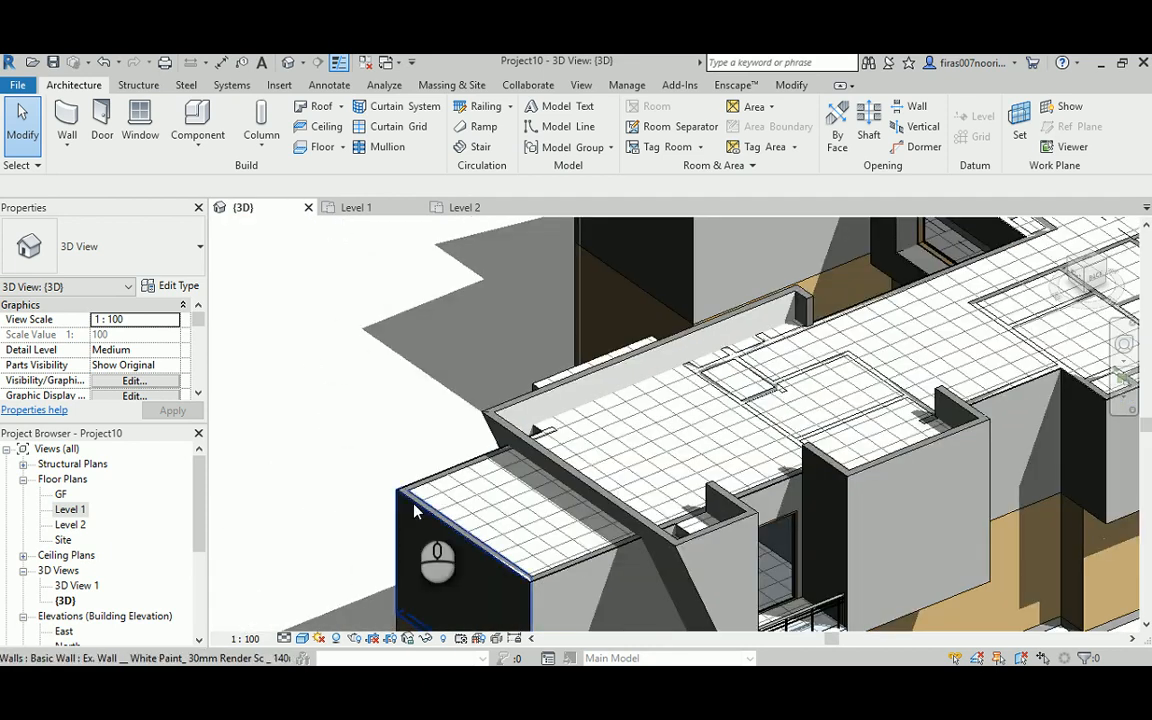
{"action": "left_click", "coordinate": [410, 512]}
{"action": "left_click", "coordinate": [360, 440]}
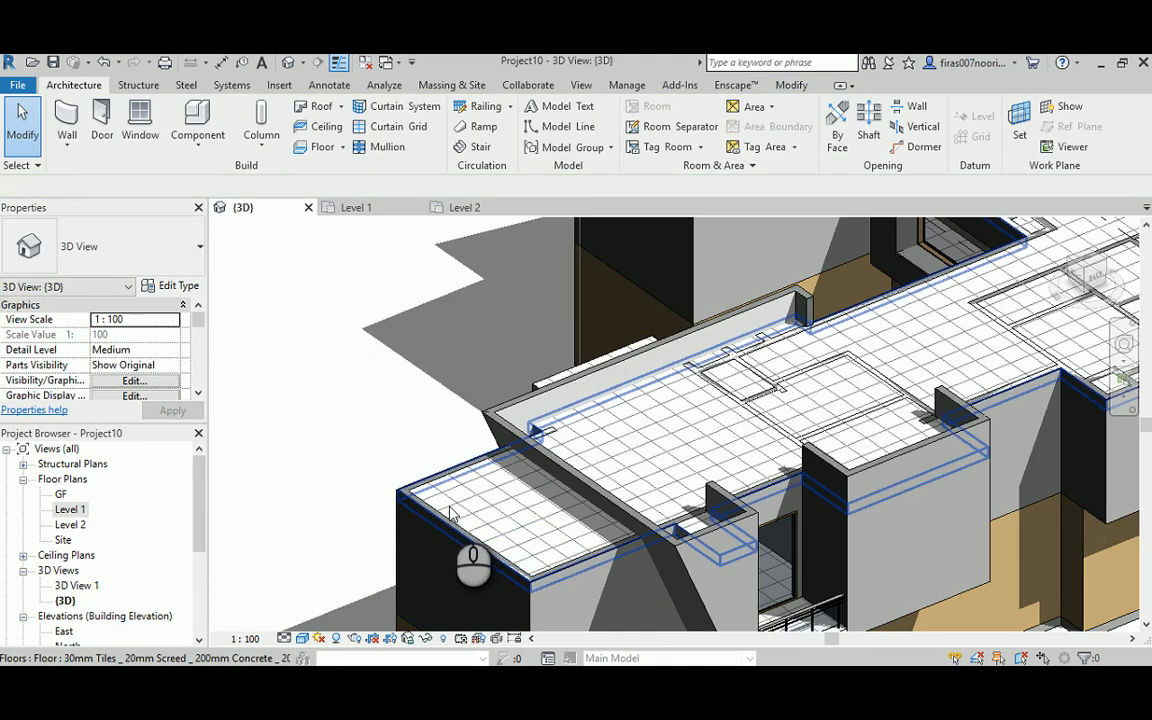
- Enable Multiple Join for the Join Geometry command
{"action": "left_click", "coordinate": [414, 511]}
{"action": "left_click", "coordinate": [195, 147]}
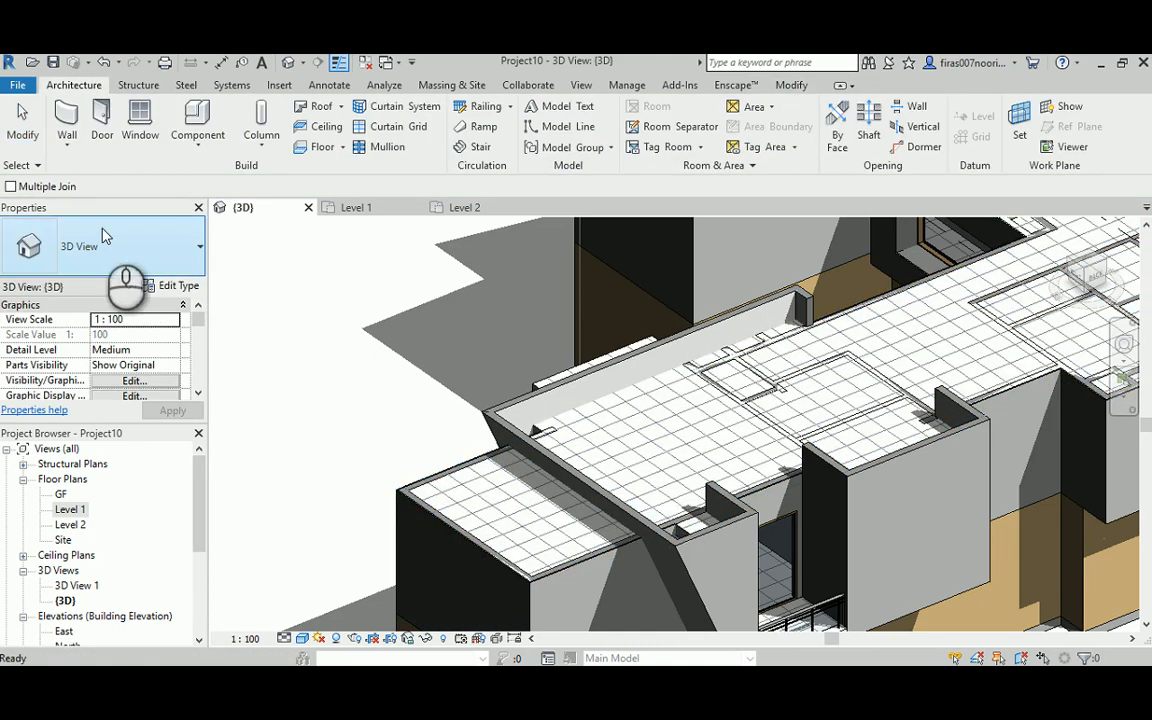
{"action": "left_click", "coordinate": [10, 186]}
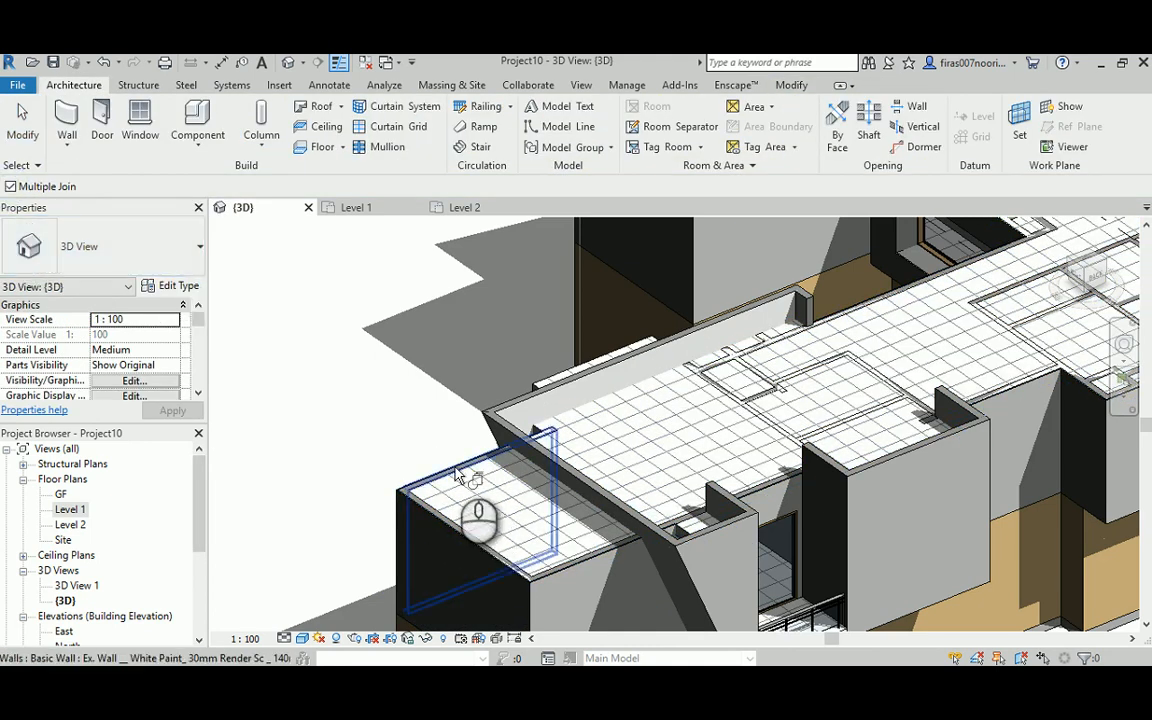
{"action": "key", "text": "Tab"}
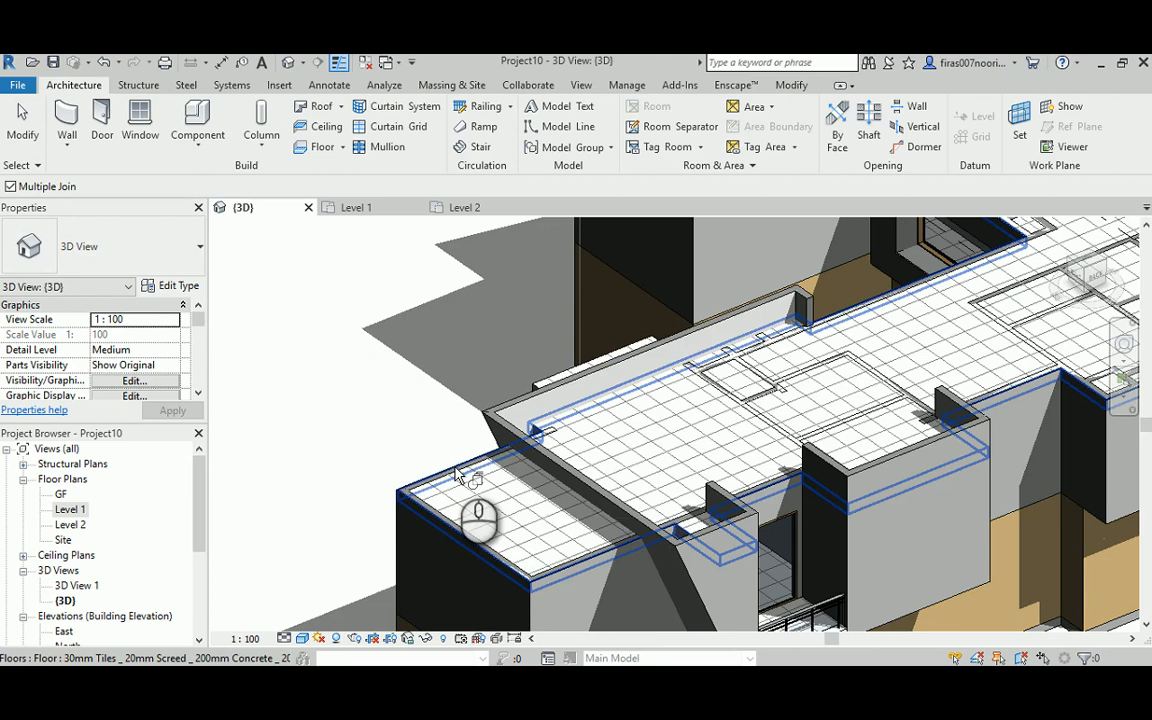
{"action": "left_click", "coordinate": [402, 530]}
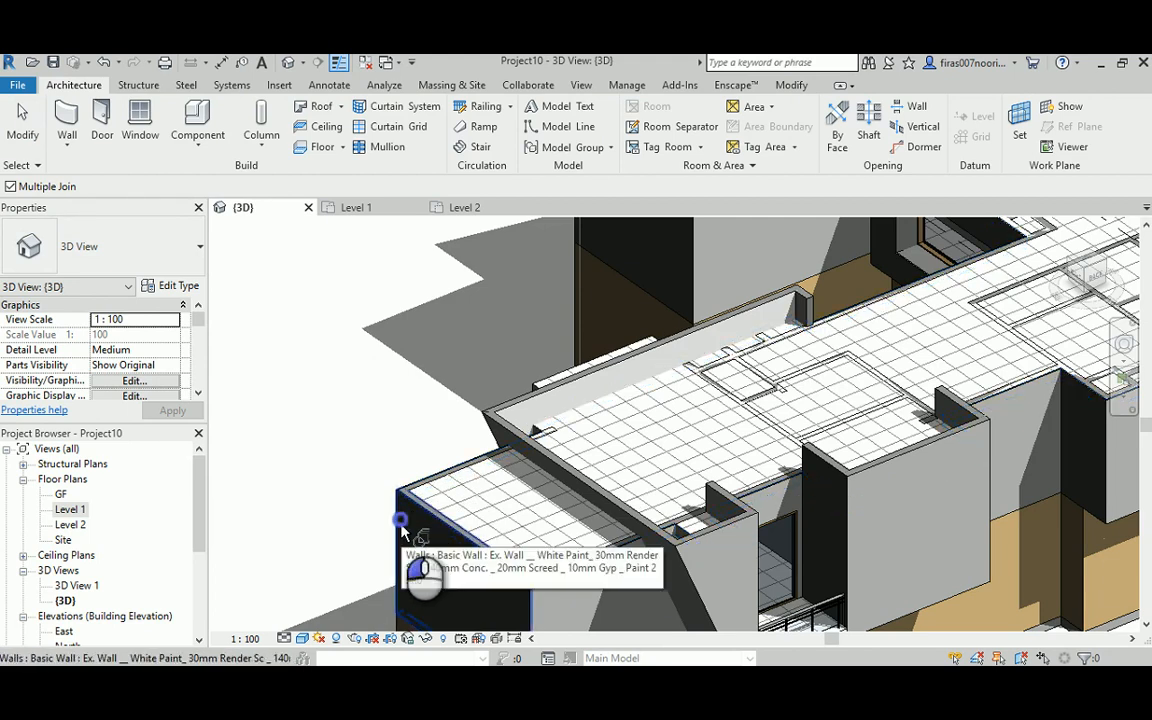
{"action": "middle_click_drag", "start_coordinate": [548, 540], "coordinate": [382, 423], "text": "shift"}
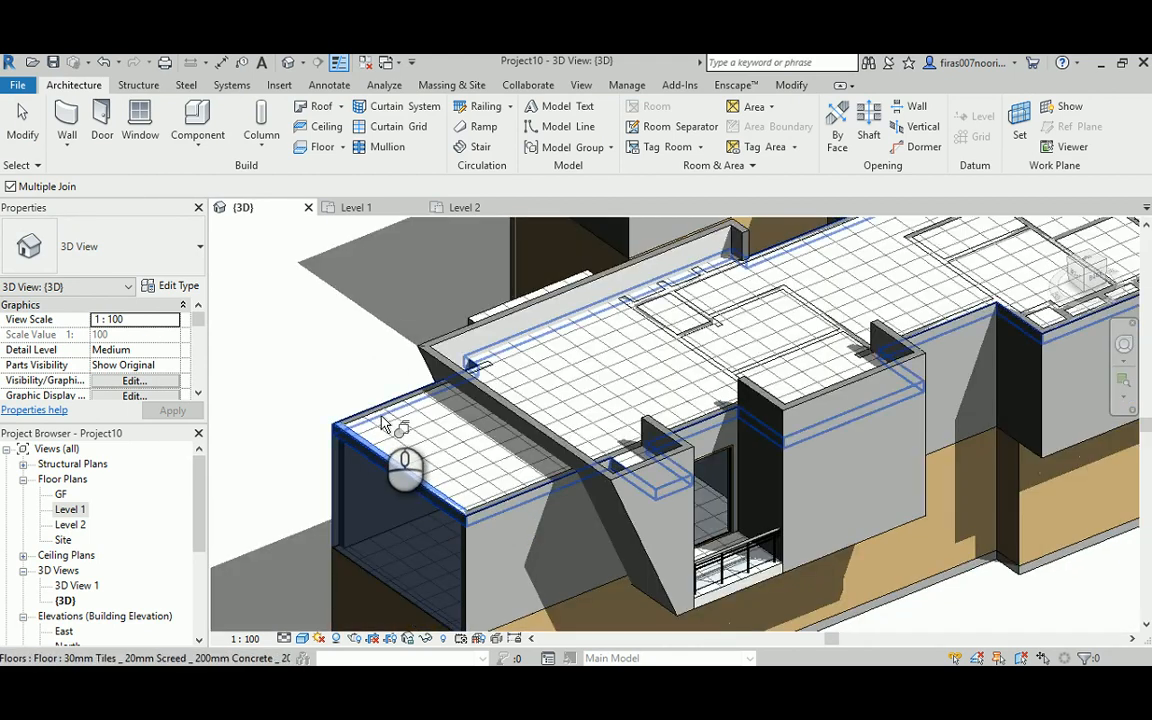
{"action": "scroll", "coordinate": [385, 422], "scroll_direction": "up", "scroll_amount": 5}
{"action": "key", "text": "Escape"}
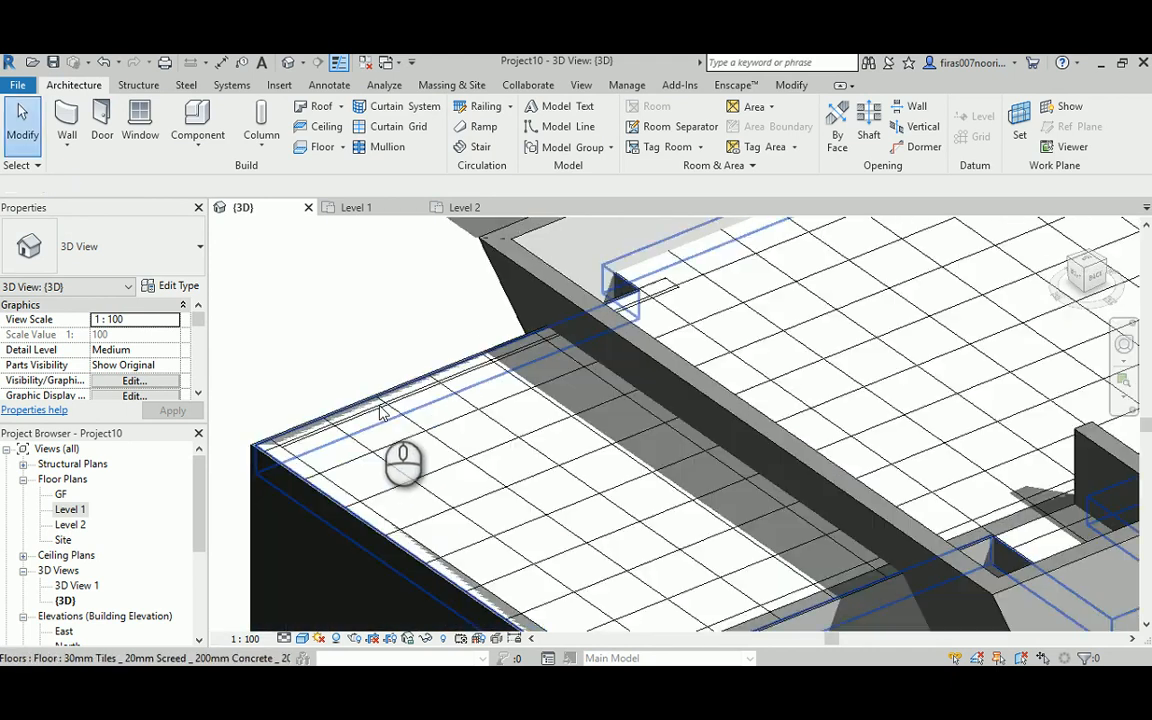
{"action": "left_click", "coordinate": [378, 399]}
{"action": "key", "text": "Escape"}
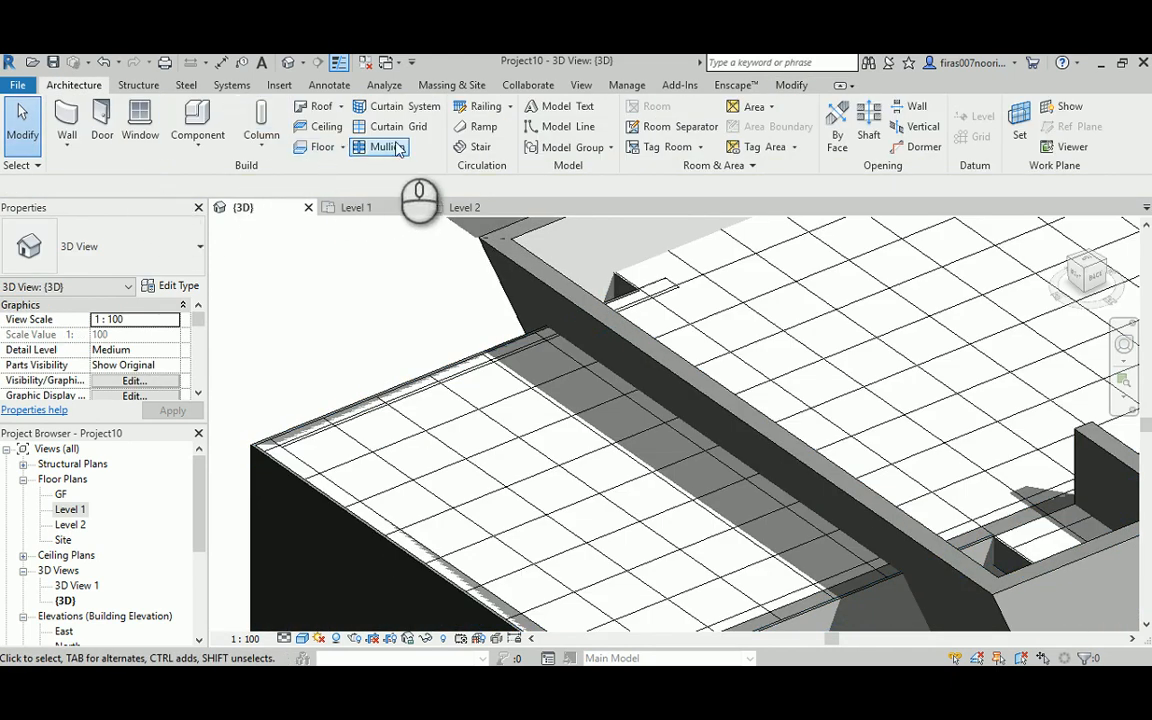
{"action": "left_click", "coordinate": [393, 410]}
{"action": "key", "text": "Escape"}
- Join the Level 2 floor to the exterior walls of the low end block beside the sloped wall
{"action": "left_click", "coordinate": [791, 85]}
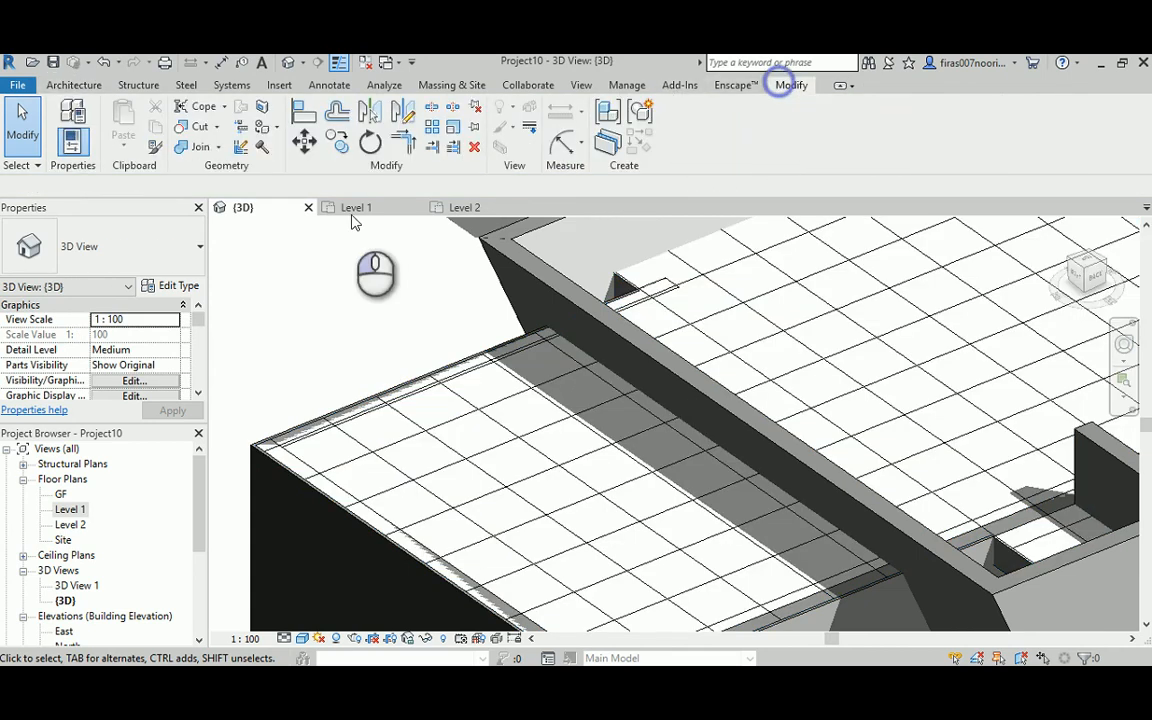
{"action": "left_click", "coordinate": [182, 148]}
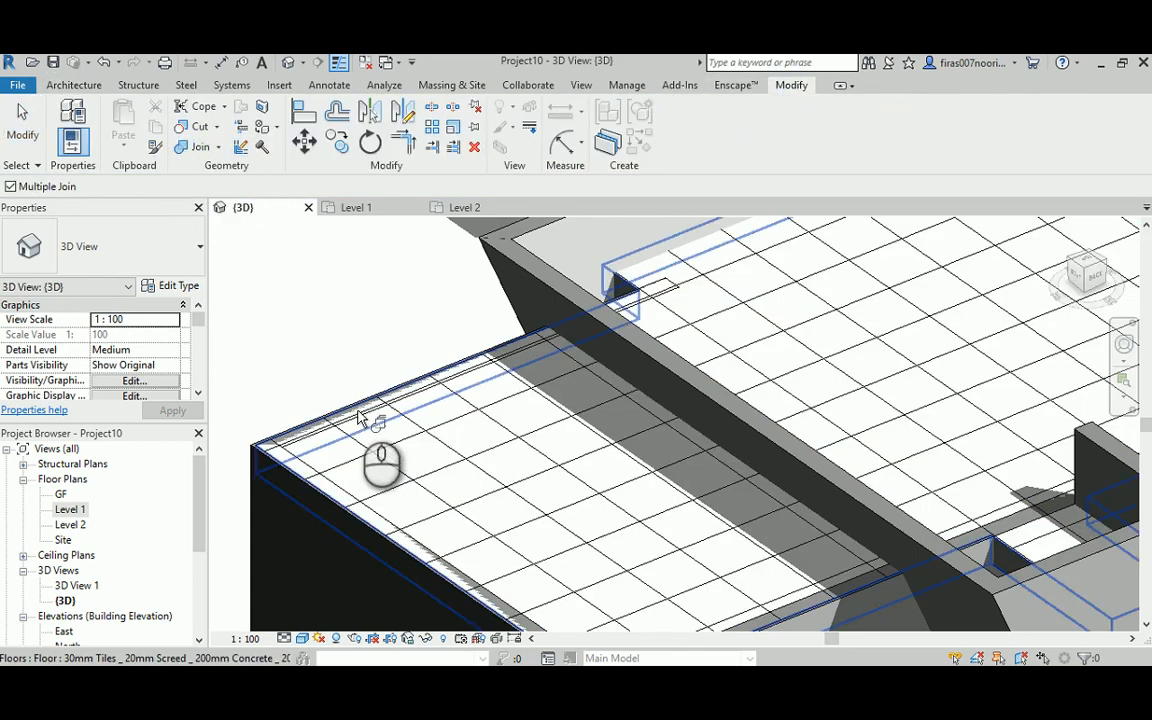
{"action": "left_click", "coordinate": [368, 420]}
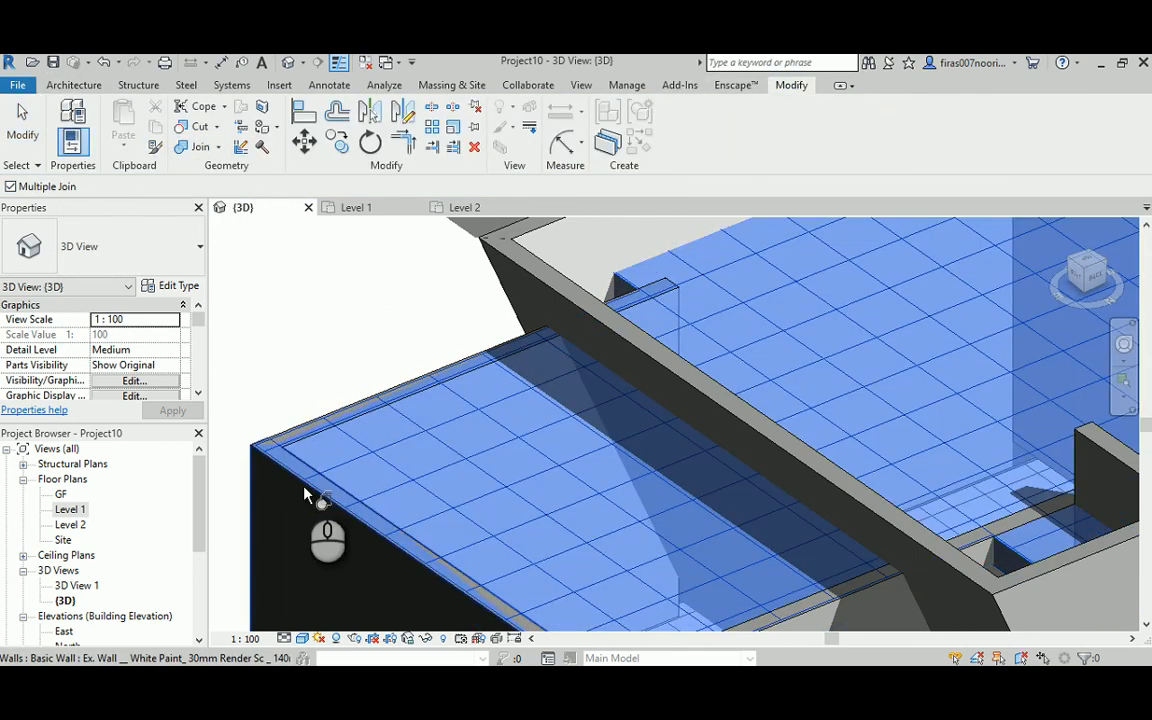
{"action": "left_click", "coordinate": [320, 410]}
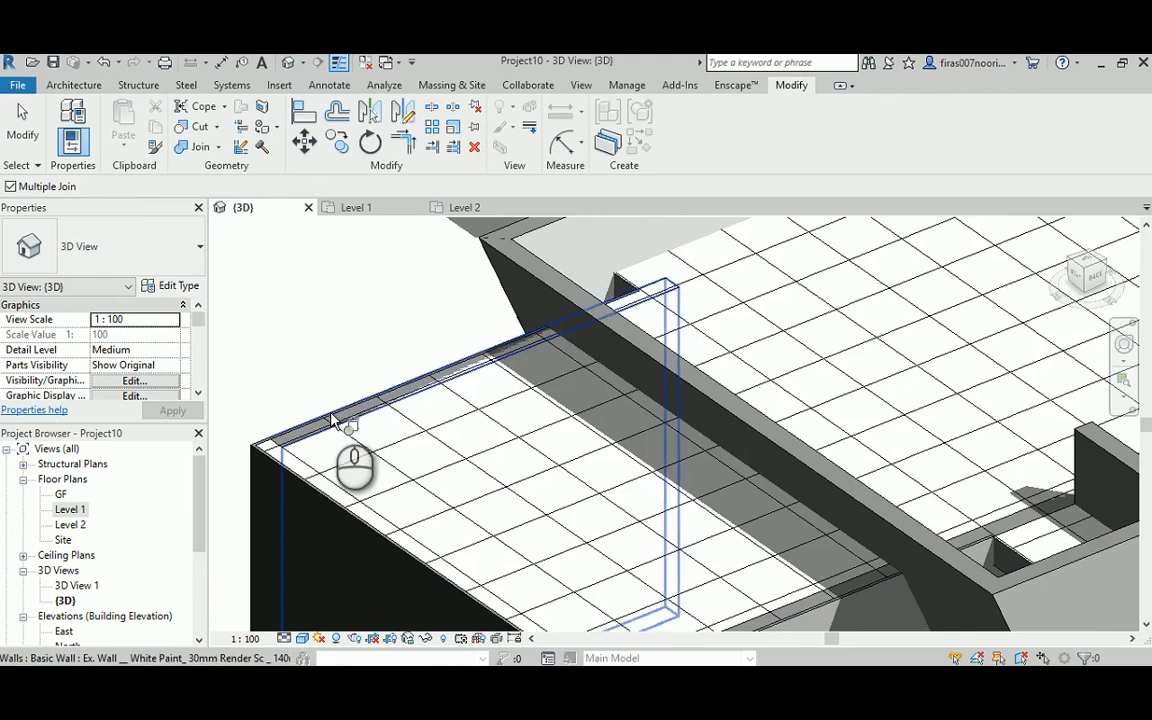
{"action": "left_click", "coordinate": [338, 418]}
- Join the Level 2 floor to further exterior walls around the sloped wall and the adjacent balcony recess
{"action": "mouse_move", "coordinate": [362, 316]}
{"action": "middle_mouse_down", "text": "shift"}
{"action": "mouse_move", "coordinate": [380, 442]}
{"action": "mouse_move", "coordinate": [463, 447]}
{"action": "middle_mouse_up", "text": "shift"}
{"action": "scroll", "coordinate": [477, 436], "scroll_direction": "down", "scroll_amount": 3}
{"action": "middle_click_drag", "start_coordinate": [483, 491], "coordinate": [443, 339]}
{"action": "scroll", "coordinate": [434, 456], "scroll_direction": "up", "scroll_amount": 1}
{"action": "left_click", "coordinate": [435, 448]}
{"action": "middle_click_drag", "start_coordinate": [599, 395], "coordinate": [388, 468]}
{"action": "scroll", "coordinate": [425, 455], "scroll_direction": "up", "scroll_amount": 4}
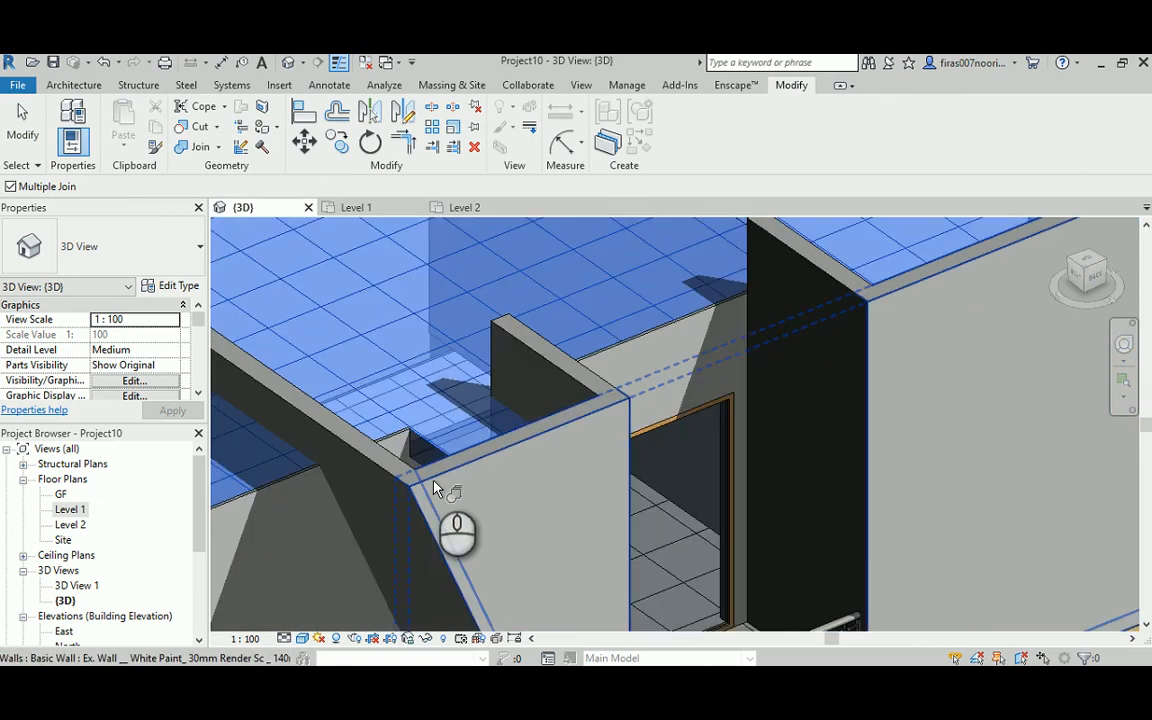
{"action": "left_click", "coordinate": [606, 388]}
{"action": "middle_click_drag", "start_coordinate": [716, 349], "coordinate": [557, 403]}
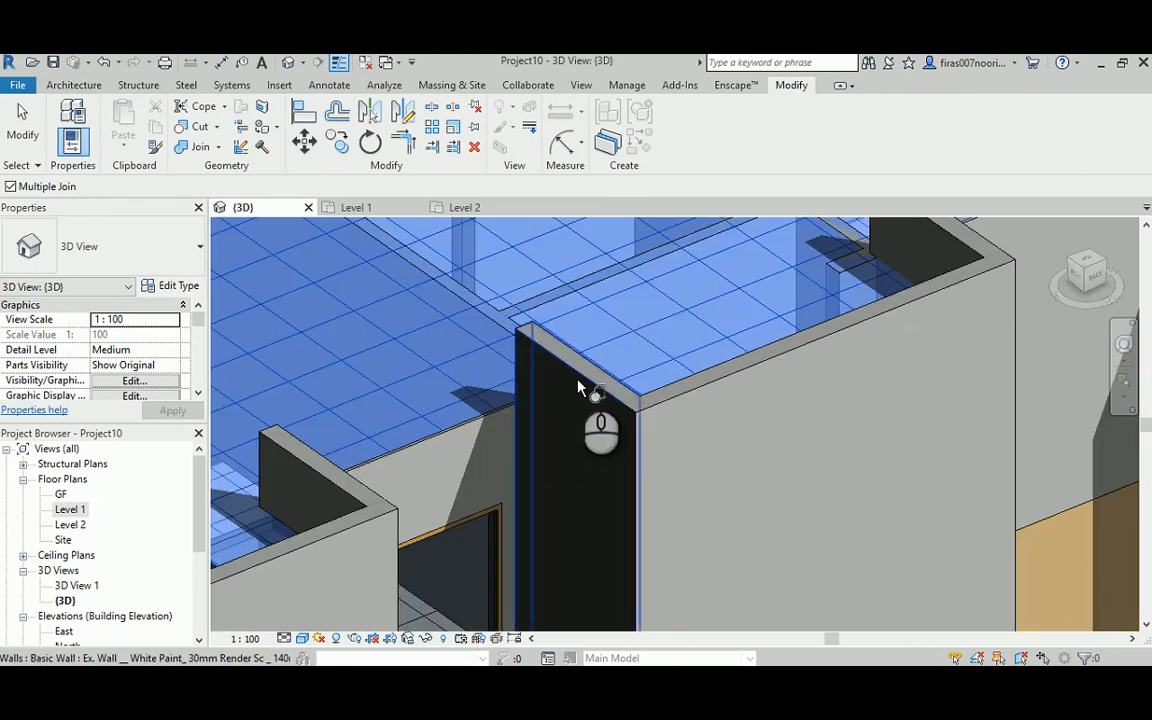
- Join the exterior walls of the projecting bays and the adjoining inner wall to the Level 2 floor
{"action": "left_click", "coordinate": [578, 388]}
{"action": "scroll", "coordinate": [685, 399], "scroll_direction": "down", "scroll_amount": 4}
{"action": "middle_click_drag", "start_coordinate": [723, 391], "coordinate": [447, 503]}
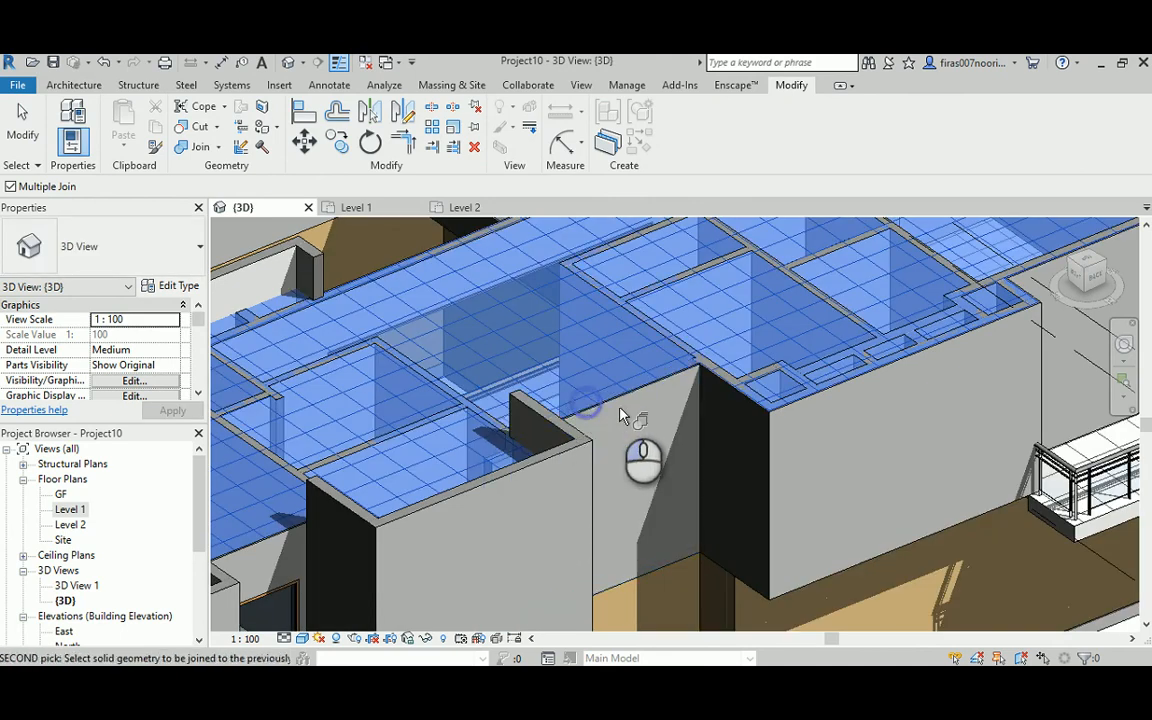
{"action": "left_click", "coordinate": [729, 394]}
{"action": "left_click", "coordinate": [812, 399]}
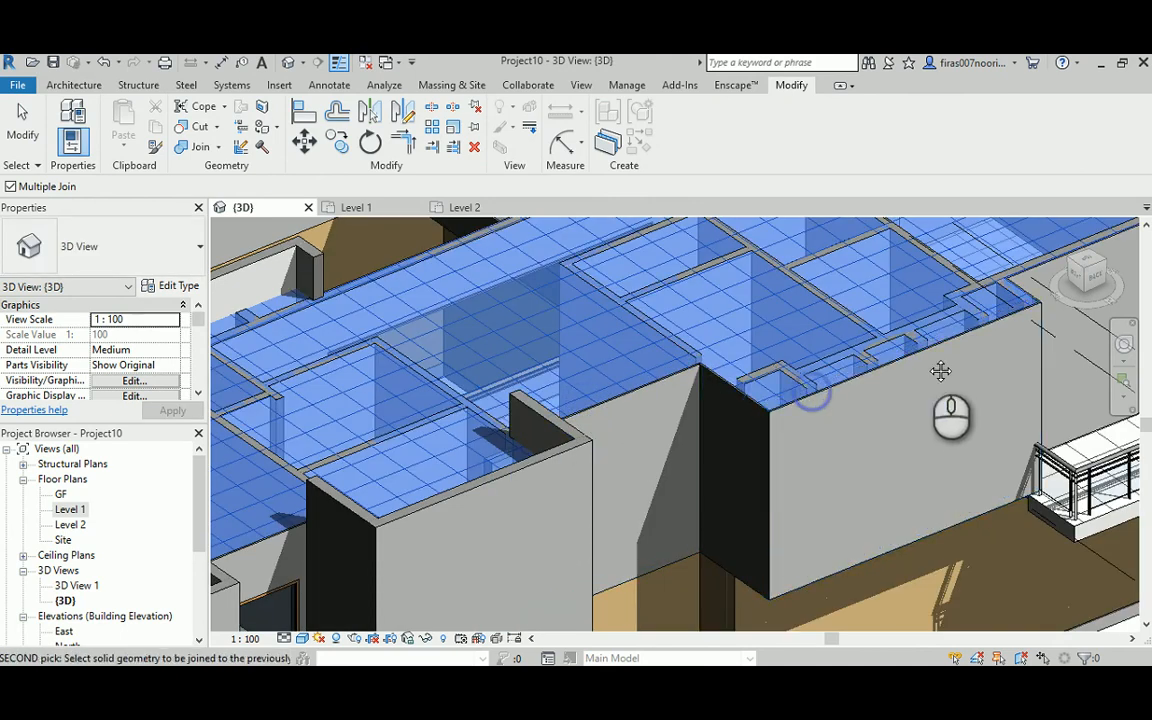
- Join the short wall pieces and partitions behind the bay's stepped facade to the Level 2 floor
{"action": "middle_click_drag", "start_coordinate": [933, 365], "coordinate": [735, 450]}
{"action": "scroll", "coordinate": [674, 456], "scroll_direction": "up", "scroll_amount": 2}
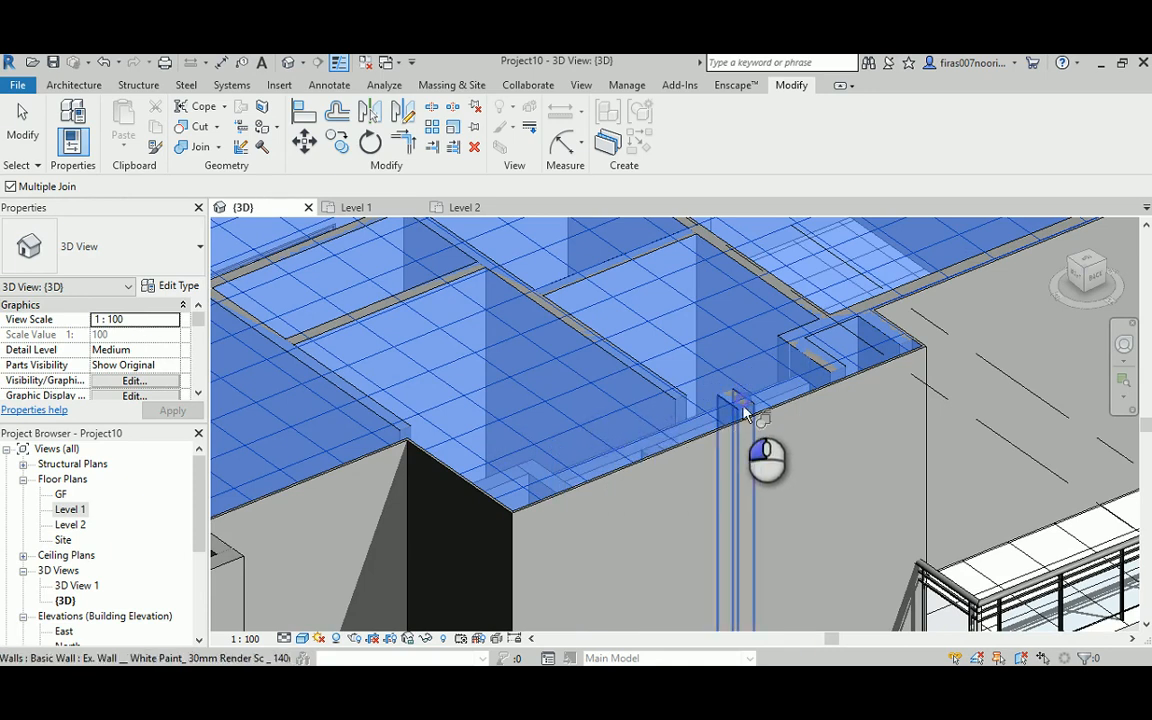
{"action": "left_click", "coordinate": [830, 365]}
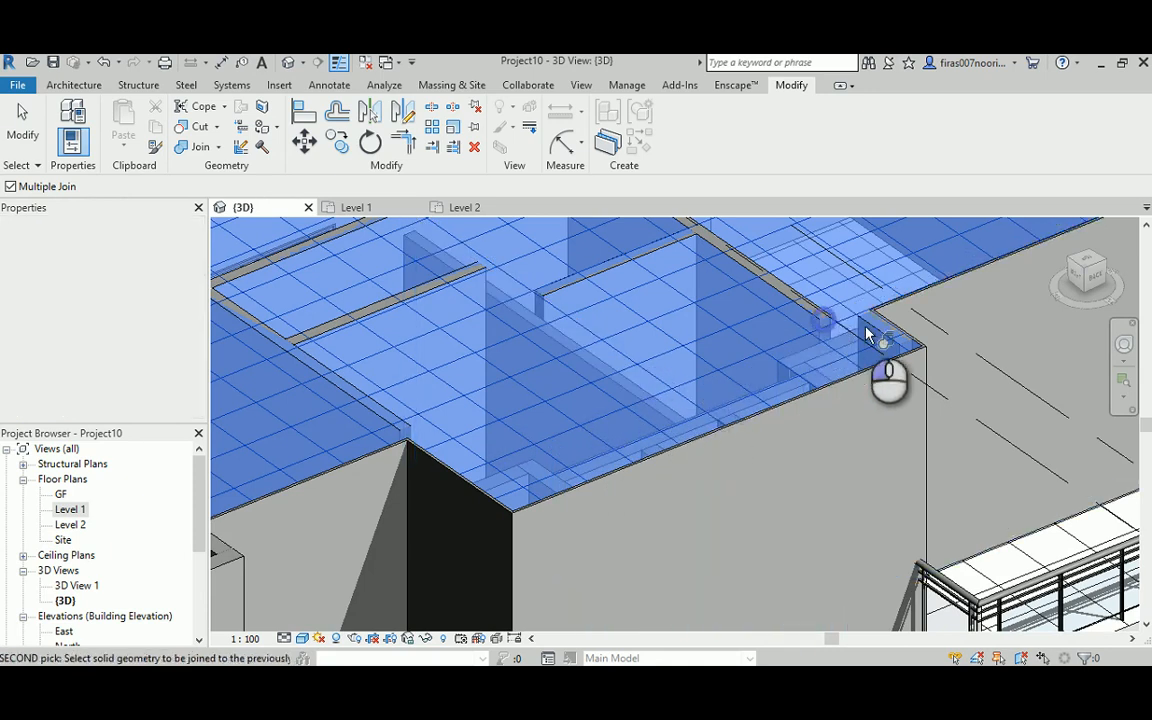
{"action": "left_click", "coordinate": [877, 334]}
- Join the exterior walls around the building's far end corner to the Level 2 floor
{"action": "middle_click_drag", "start_coordinate": [710, 301], "coordinate": [418, 395]}
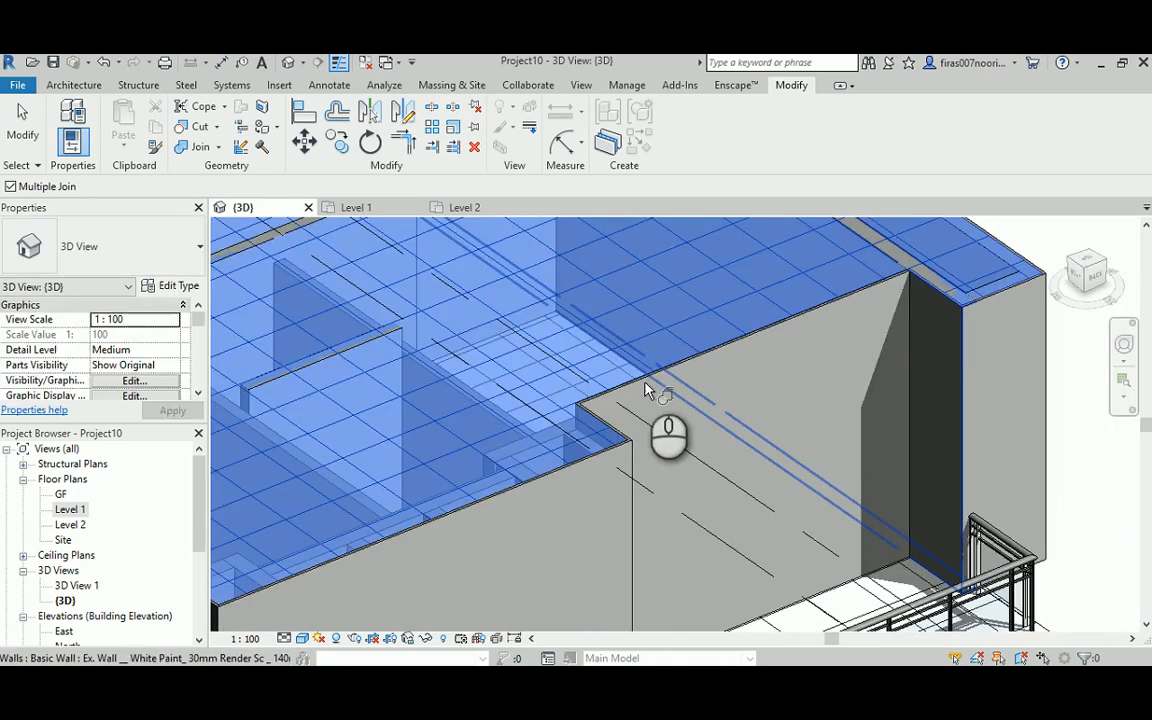
{"action": "left_click", "coordinate": [943, 295]}
{"action": "middle_click_drag", "start_coordinate": [966, 270], "coordinate": [813, 412]}
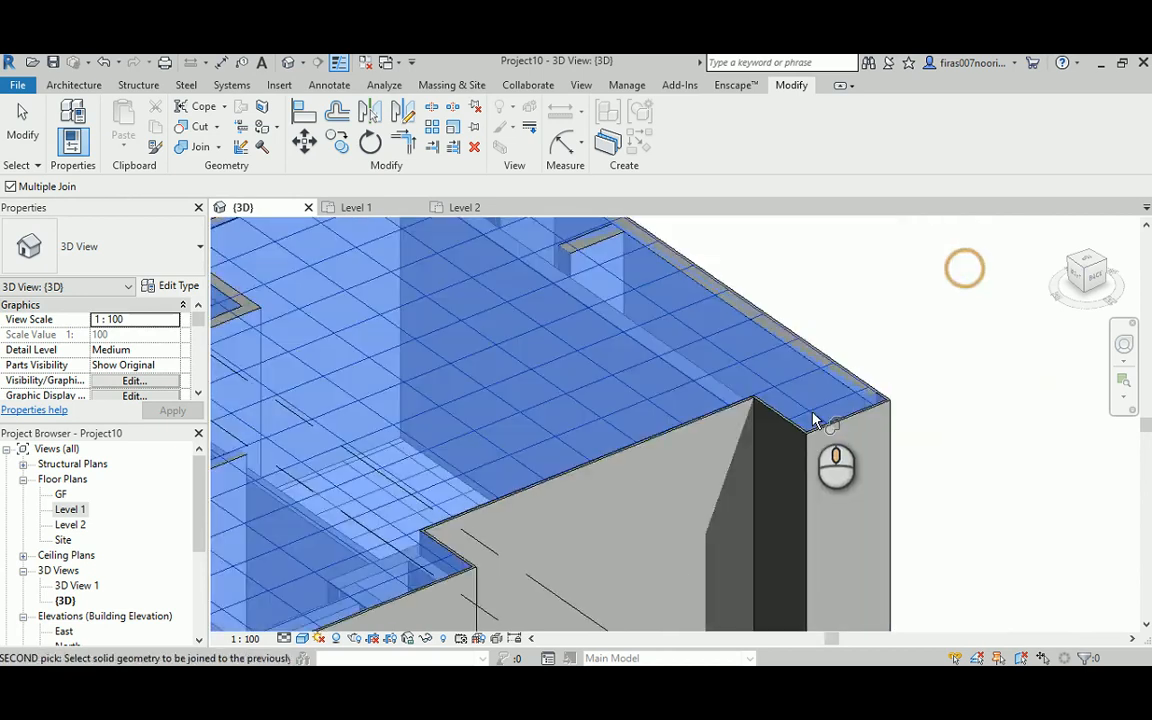
{"action": "scroll", "coordinate": [815, 425], "scroll_direction": "up", "scroll_amount": 3}
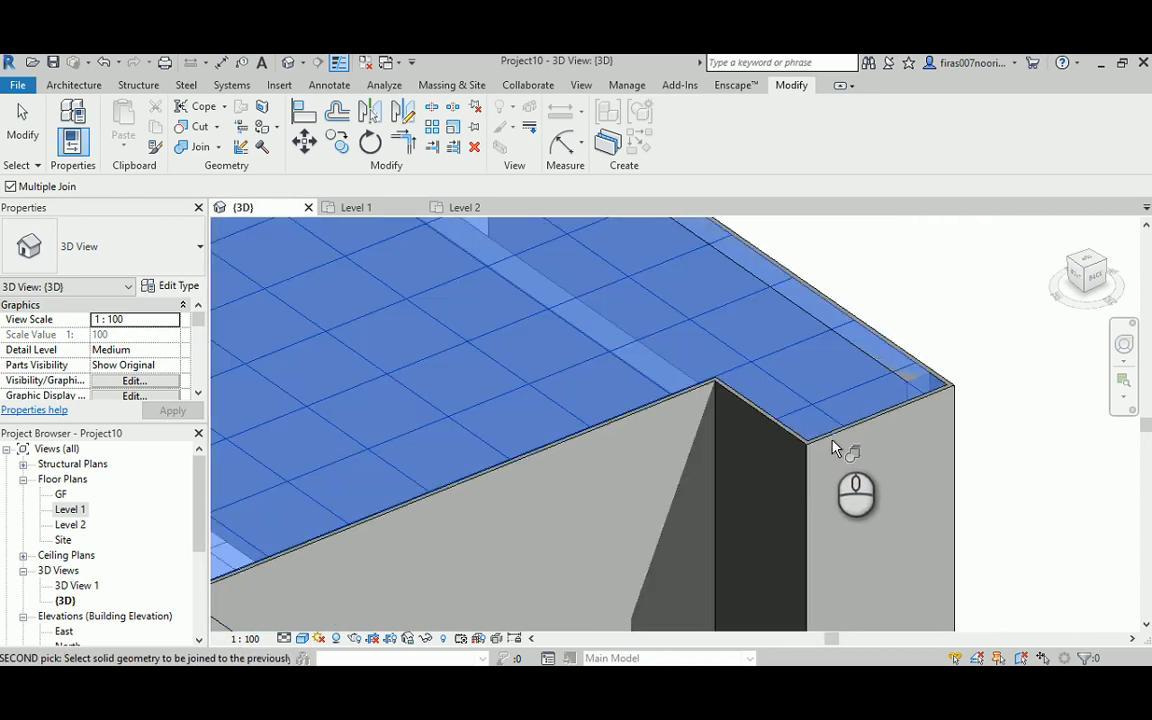
{"action": "middle_click_drag", "start_coordinate": [832, 442], "coordinate": [661, 372]}
{"action": "left_click", "coordinate": [661, 372]}
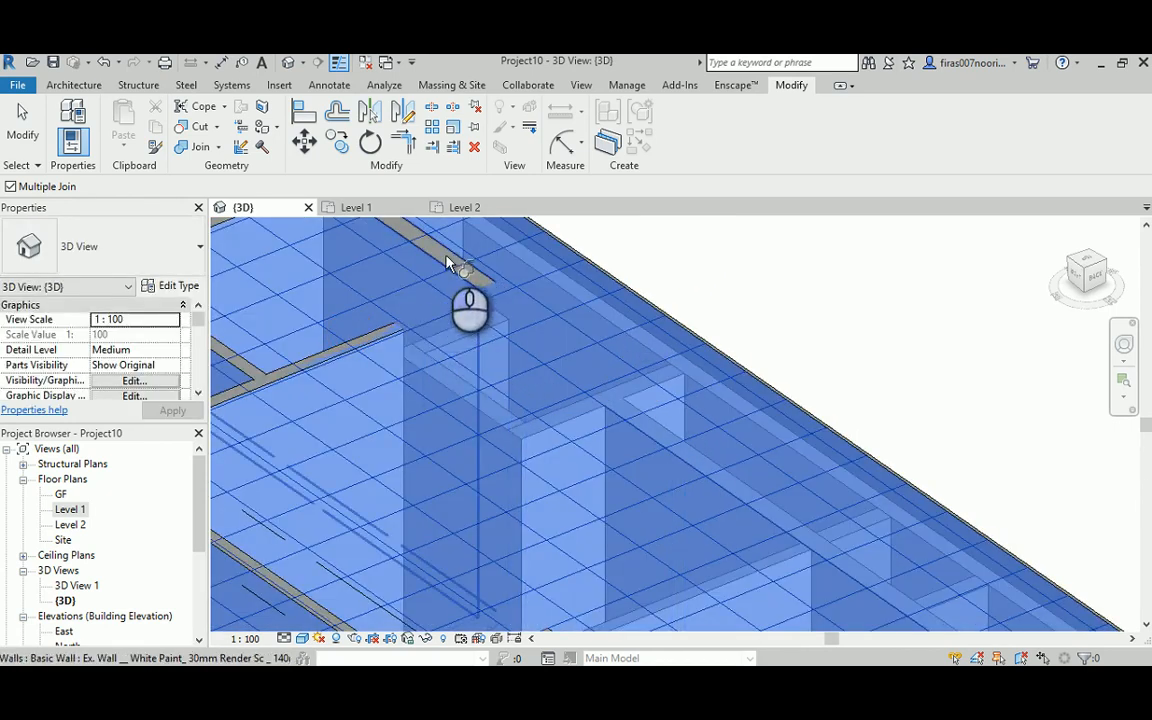
- Join the interior partitions running toward the long end wall to the Level 2 floor
{"action": "middle_click_drag", "start_coordinate": [450, 262], "coordinate": [596, 374]}
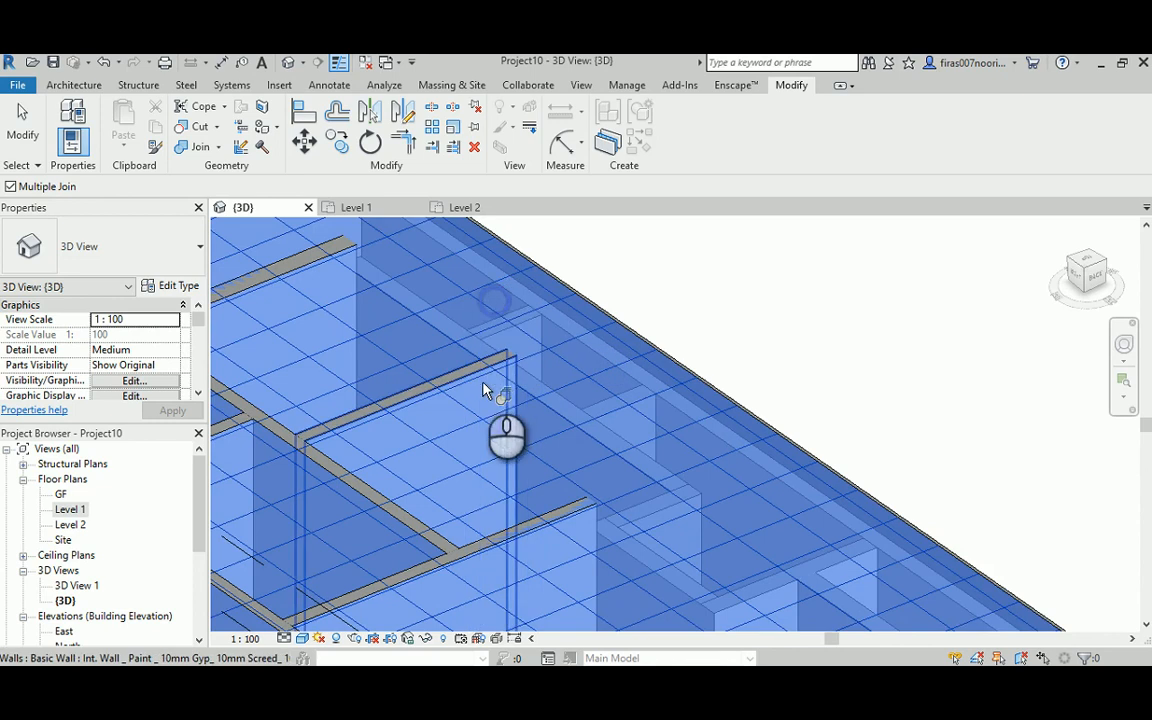
{"action": "left_click", "coordinate": [565, 520]}
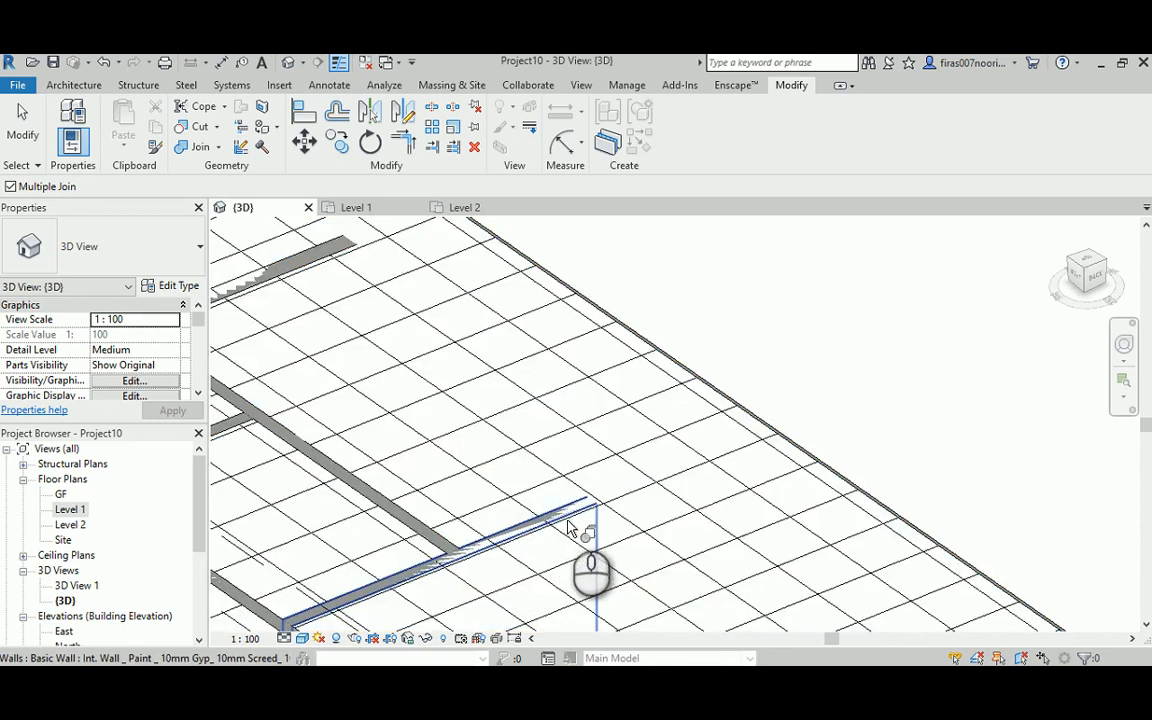
{"action": "scroll", "coordinate": [504, 435], "scroll_direction": "down", "scroll_amount": 3}
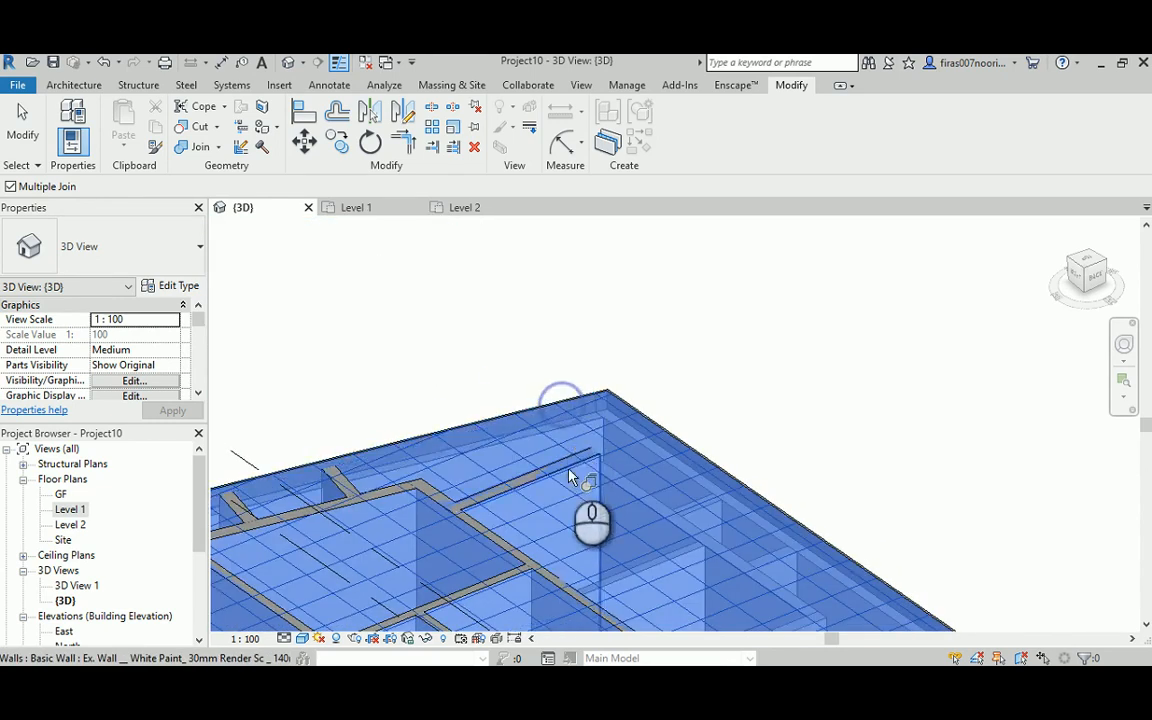
{"action": "left_click", "coordinate": [568, 465]}
- Join the stub walls and room partitions between the end corner and the courtyard to the Level 2 floor
{"action": "middle_click_drag", "start_coordinate": [452, 476], "coordinate": [681, 342]}
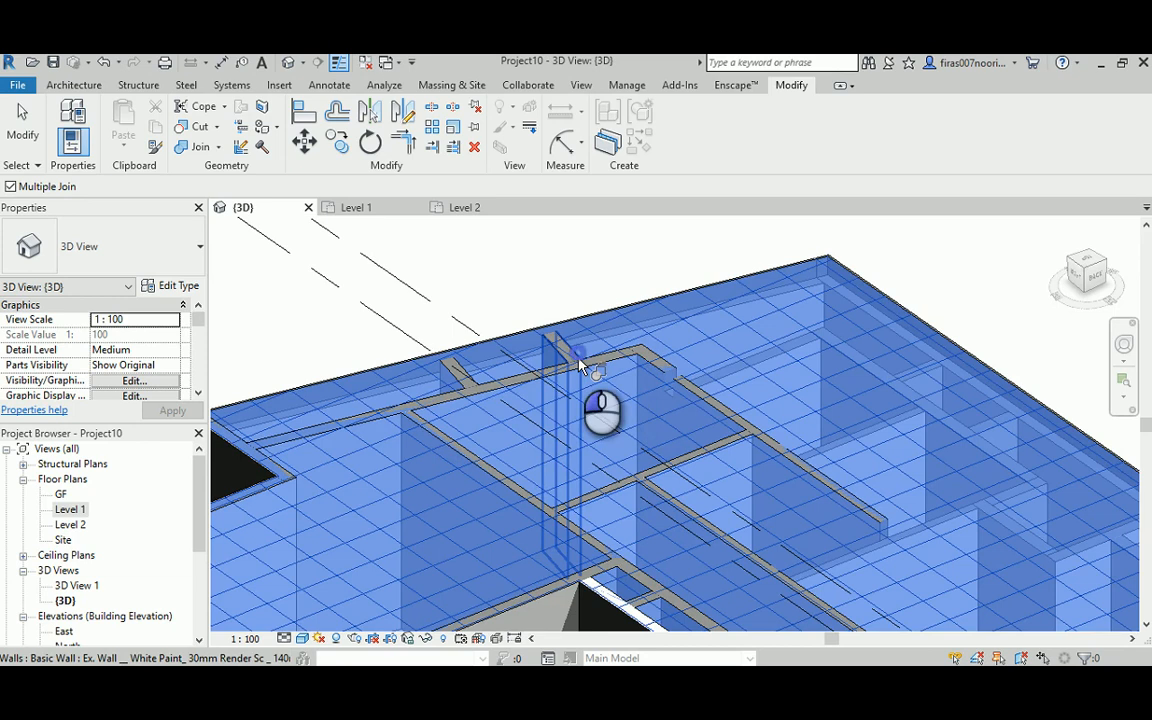
{"action": "left_click", "coordinate": [579, 359]}
{"action": "left_click", "coordinate": [617, 362]}
{"action": "left_click", "coordinate": [681, 385]}
{"action": "left_click", "coordinate": [656, 366]}
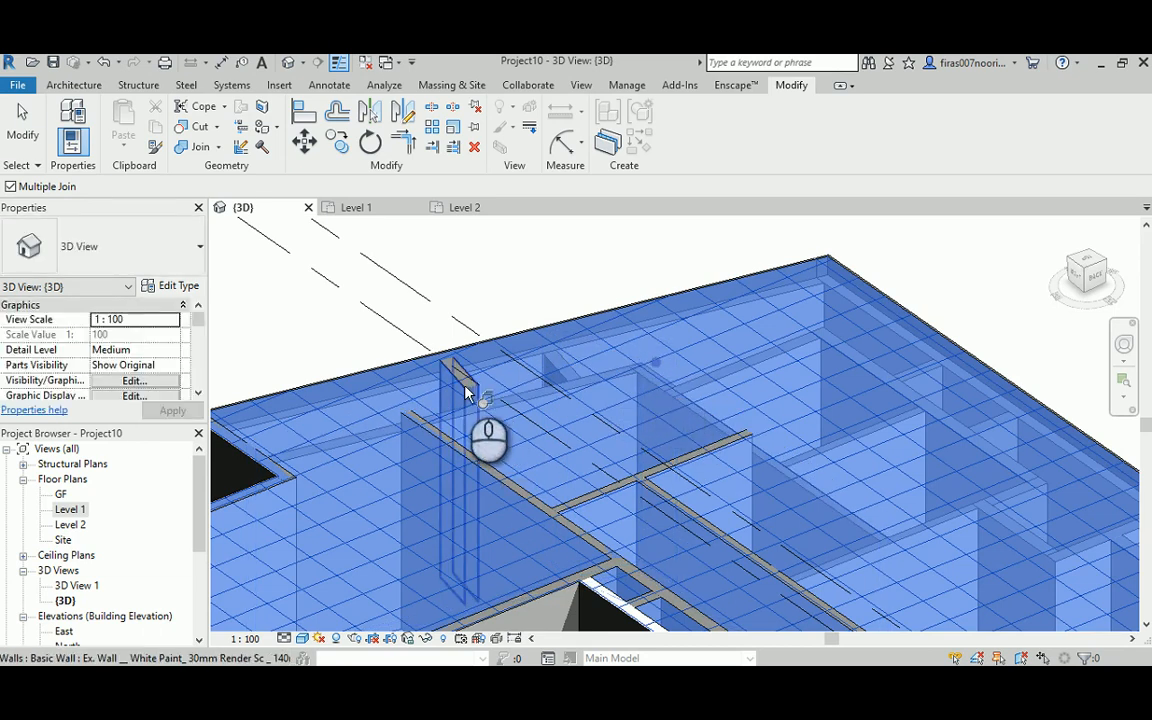
{"action": "left_click", "coordinate": [465, 388]}
{"action": "left_click", "coordinate": [465, 447]}
{"action": "left_click", "coordinate": [659, 479]}
{"action": "left_click", "coordinate": [662, 497]}
- Join the double walls along the courtyard's window side to the Level 2 floor
{"action": "middle_click_drag", "start_coordinate": [679, 513], "coordinate": [606, 297]}
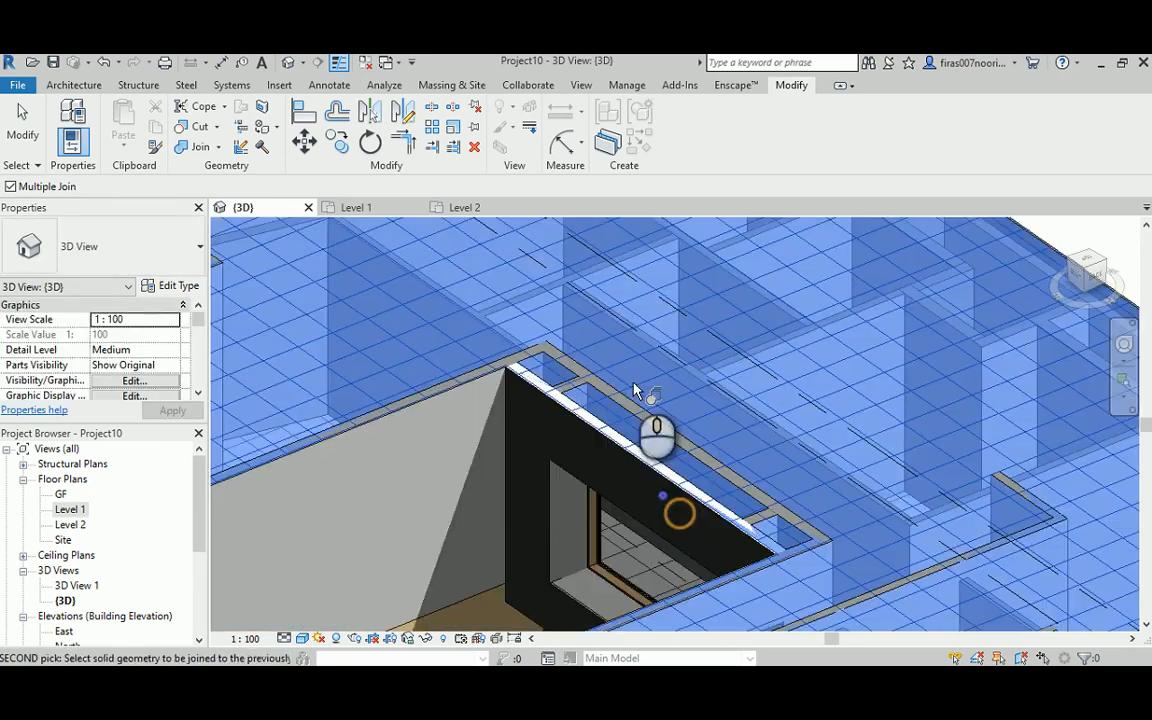
{"action": "left_click", "coordinate": [616, 413]}
{"action": "left_click", "coordinate": [558, 400]}
{"action": "left_click", "coordinate": [537, 351]}
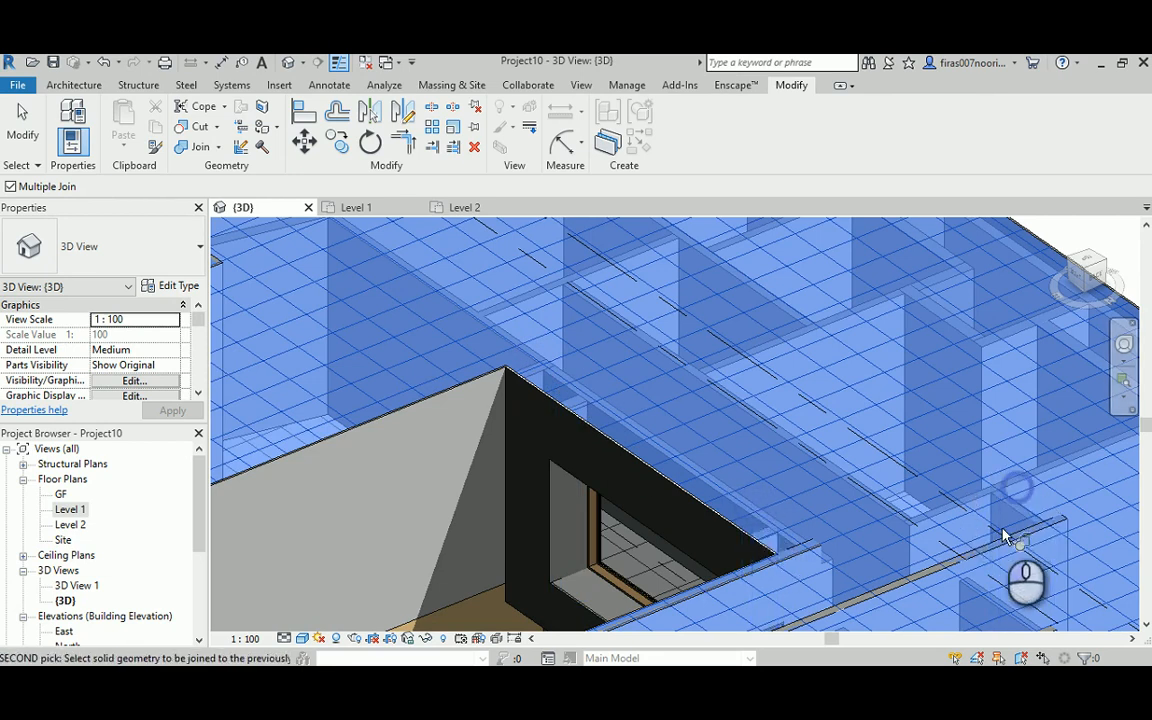
- Join the interior partitions of the wing between the courtyard and the balcony bays to the Level 2 floor
{"action": "middle_click_drag", "start_coordinate": [868, 547], "coordinate": [839, 411]}
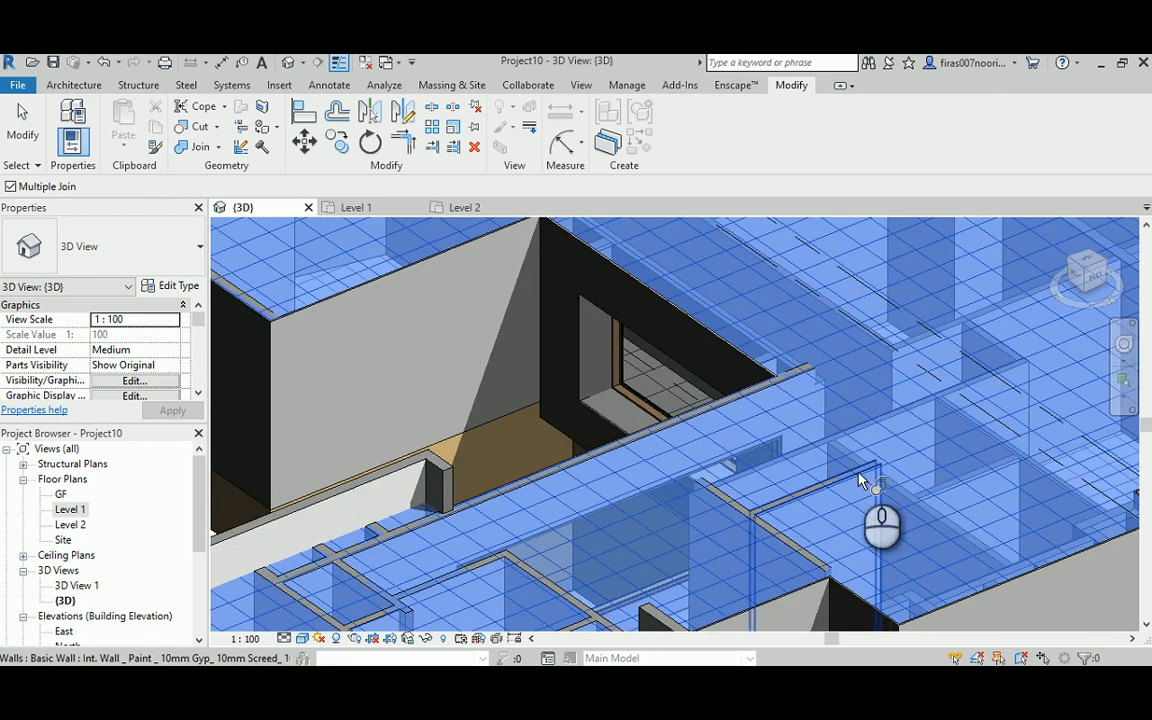
{"action": "left_click", "coordinate": [600, 494]}
{"action": "middle_click_drag", "start_coordinate": [600, 494], "coordinate": [653, 459]}
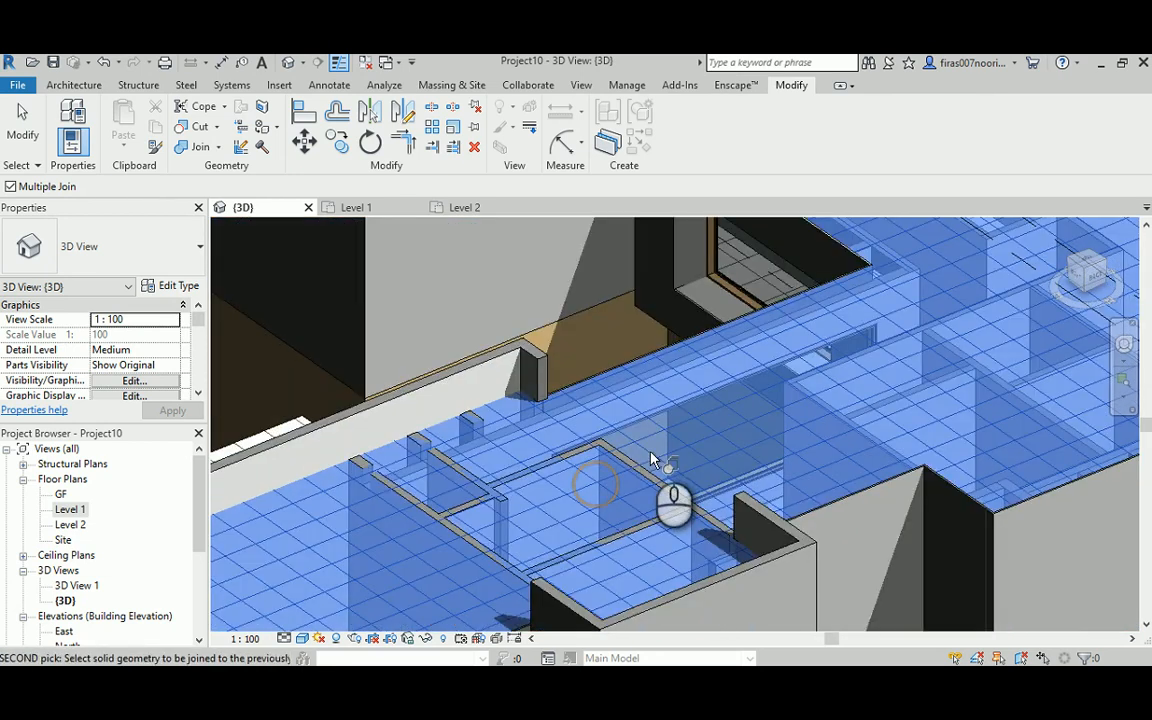
{"action": "left_click", "coordinate": [637, 473]}
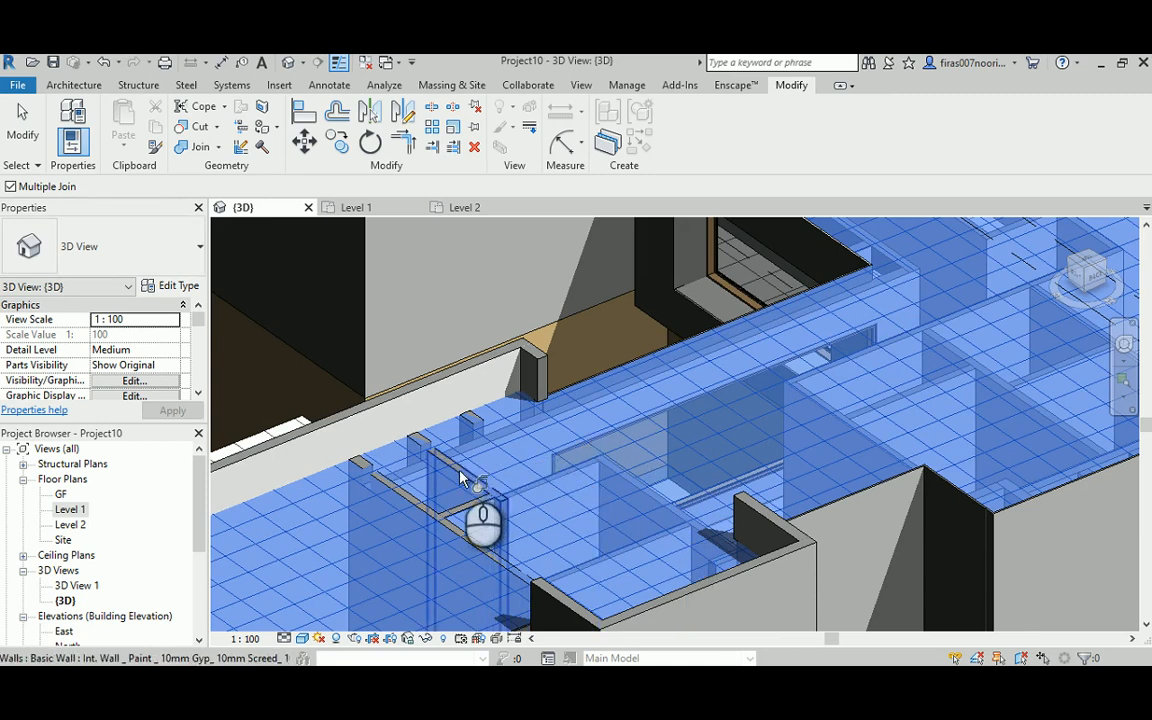
{"action": "left_click", "coordinate": [413, 440]}
- Inspect the wall and floor joins around the courtyard, front facade and balcony bays from several angles, and end the Join command
{"action": "middle_click_drag", "start_coordinate": [468, 437], "coordinate": [579, 395], "text": "shift"}
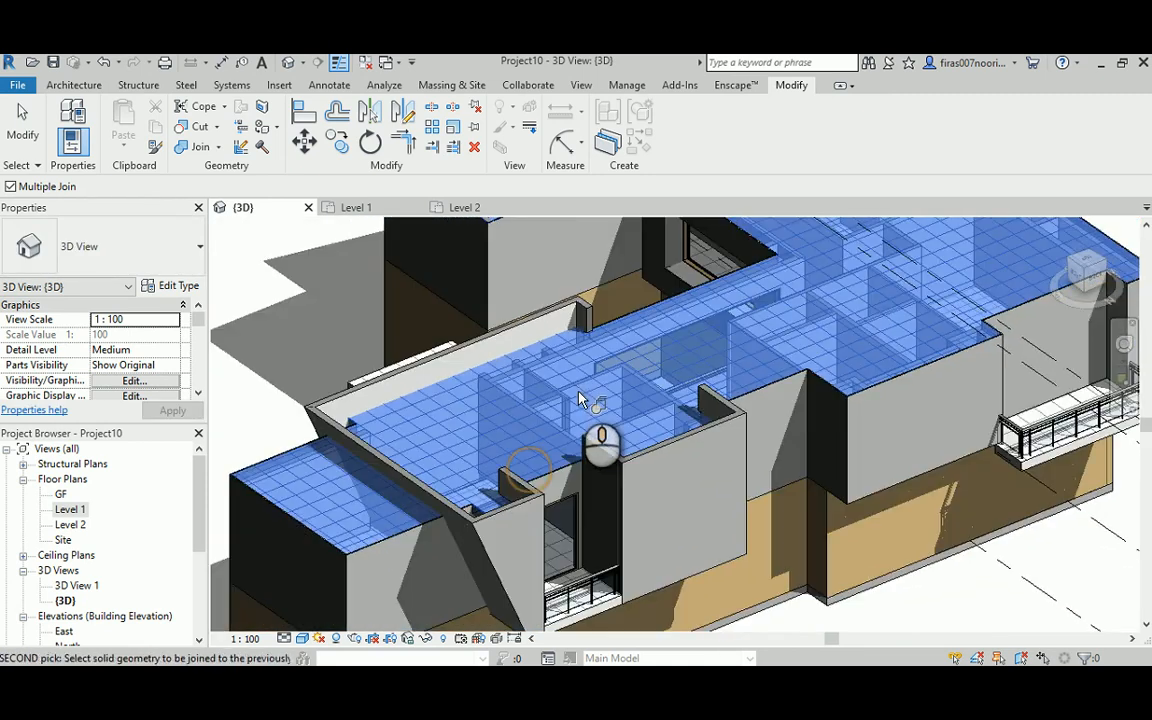
{"action": "middle_click_drag", "start_coordinate": [429, 411], "coordinate": [708, 420], "text": "shift"}
{"action": "middle_click_drag", "start_coordinate": [607, 337], "coordinate": [715, 570]}
{"action": "scroll", "coordinate": [658, 465], "scroll_direction": "up", "scroll_amount": 2}
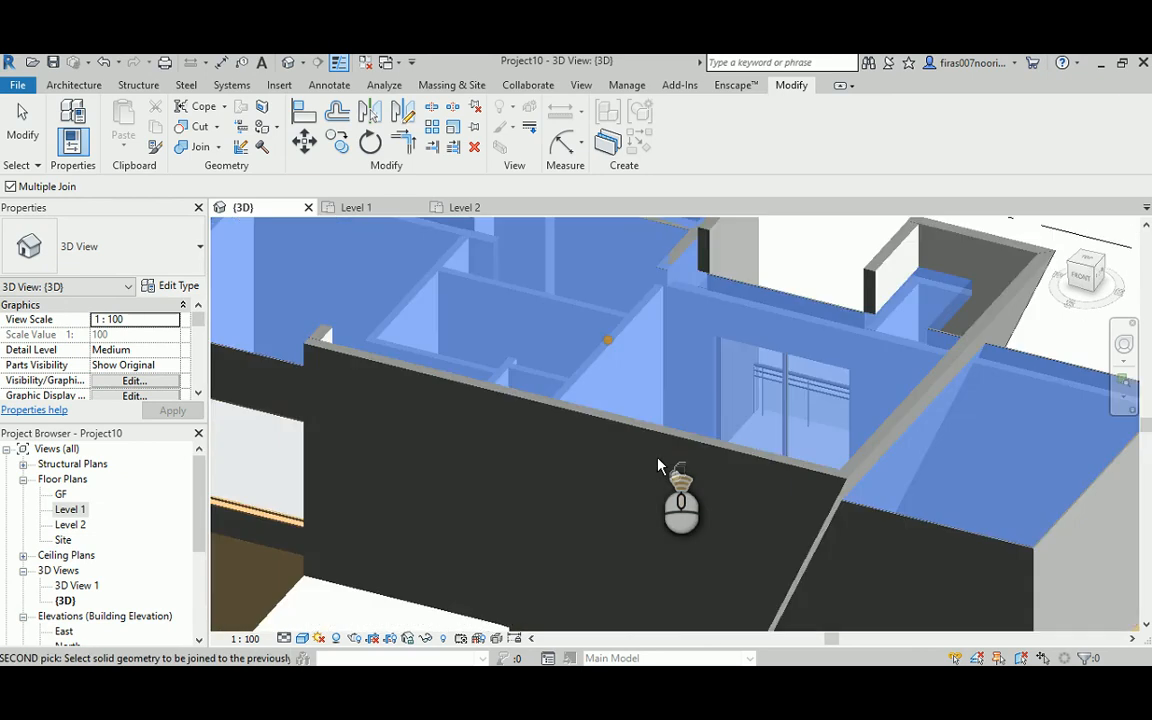
{"action": "middle_click_drag", "start_coordinate": [658, 465], "coordinate": [574, 340], "text": "shift"}
{"action": "middle_click_drag", "start_coordinate": [615, 378], "coordinate": [594, 220]}
{"action": "scroll", "coordinate": [552, 360], "scroll_direction": "up", "scroll_amount": 2}
{"action": "scroll", "coordinate": [553, 355], "scroll_direction": "up", "scroll_amount": 3}
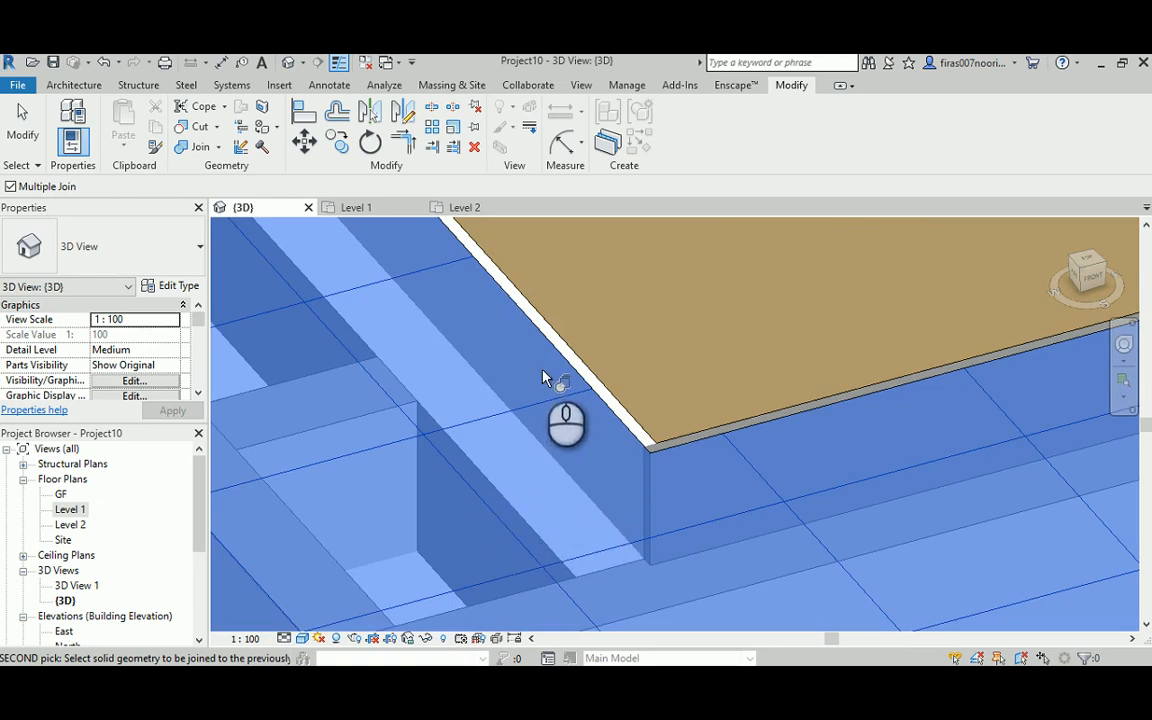
{"action": "scroll", "coordinate": [608, 414], "scroll_direction": "down", "scroll_amount": 6}
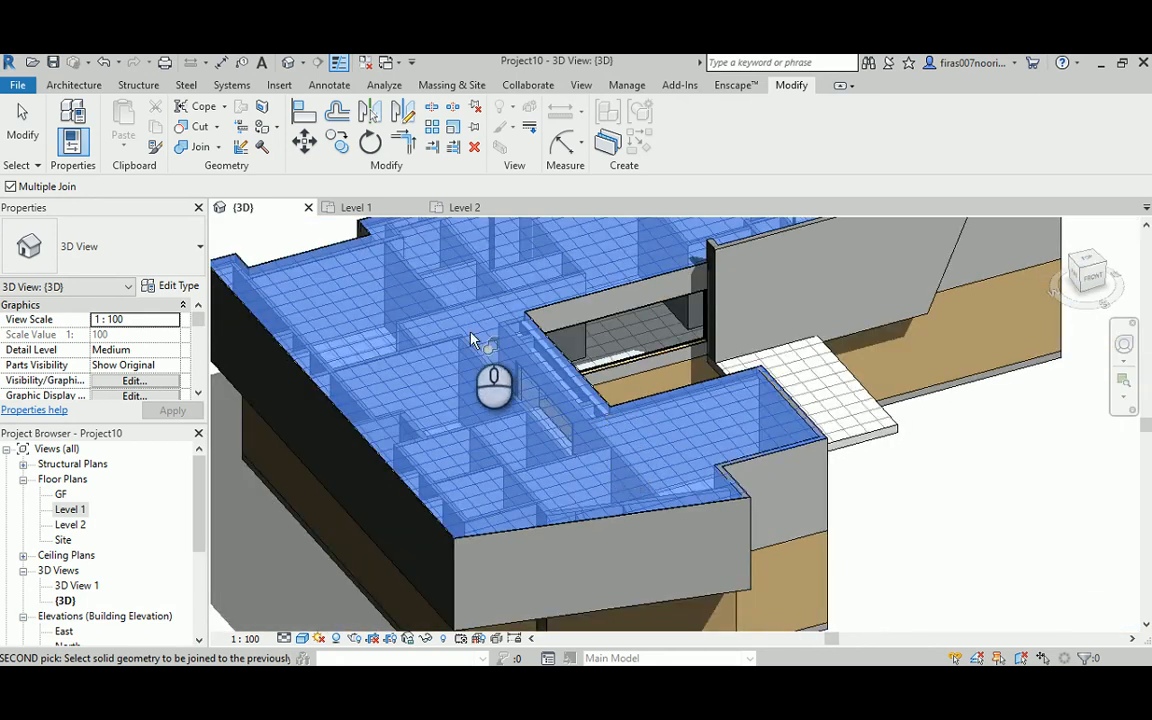
{"action": "middle_click_drag", "start_coordinate": [470, 331], "coordinate": [519, 386]}
{"action": "middle_click_drag", "start_coordinate": [740, 437], "coordinate": [560, 446], "text": "shift"}
{"action": "middle_click_drag", "start_coordinate": [698, 343], "coordinate": [422, 469]}
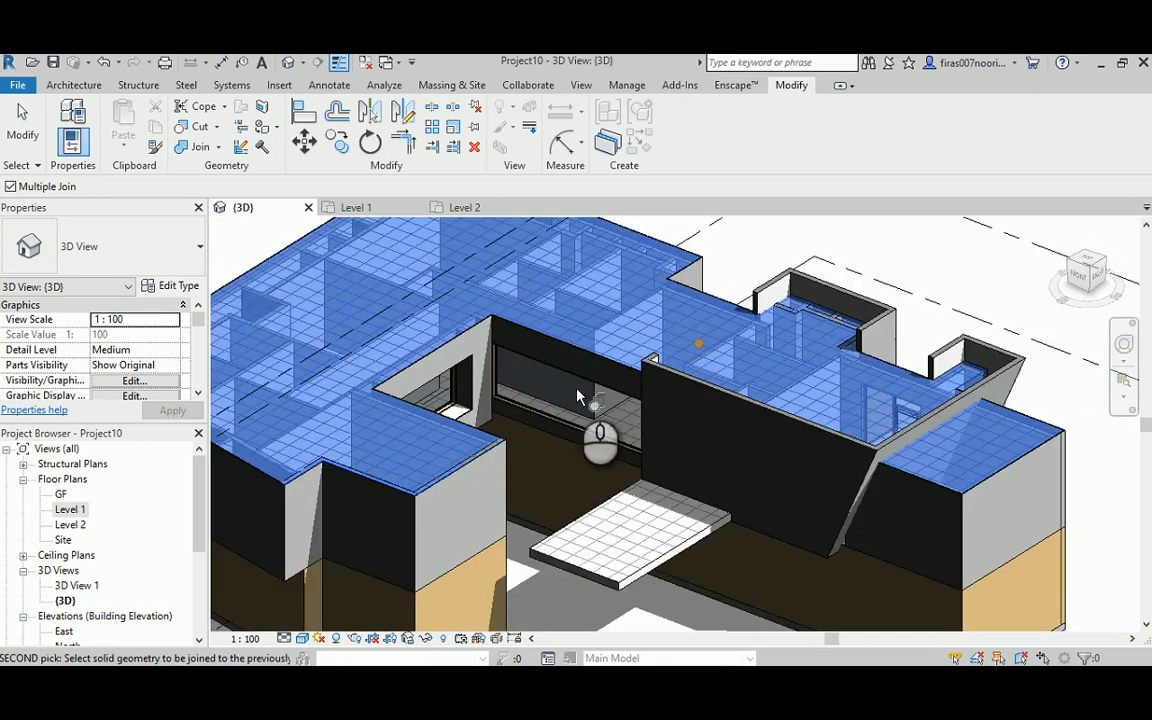
{"action": "middle_click_drag", "start_coordinate": [612, 373], "coordinate": [597, 450]}
{"action": "middle_click_drag", "start_coordinate": [775, 490], "coordinate": [625, 470]}
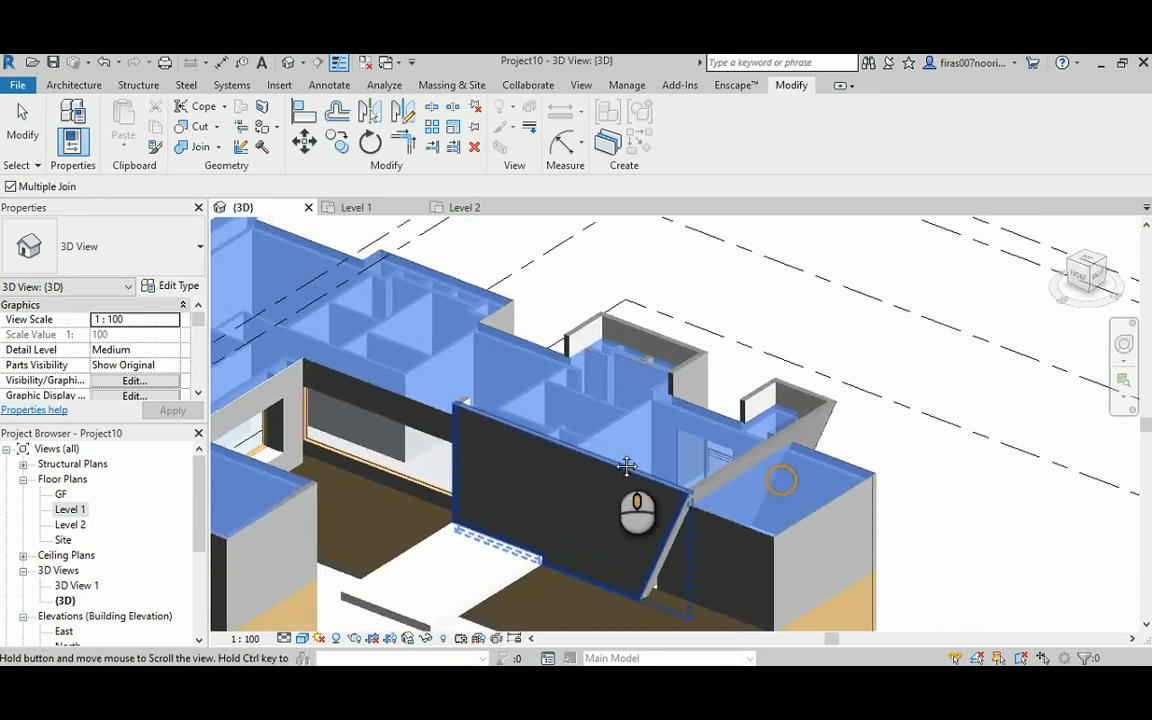
{"action": "scroll", "coordinate": [640, 360], "scroll_direction": "up", "scroll_amount": 5}
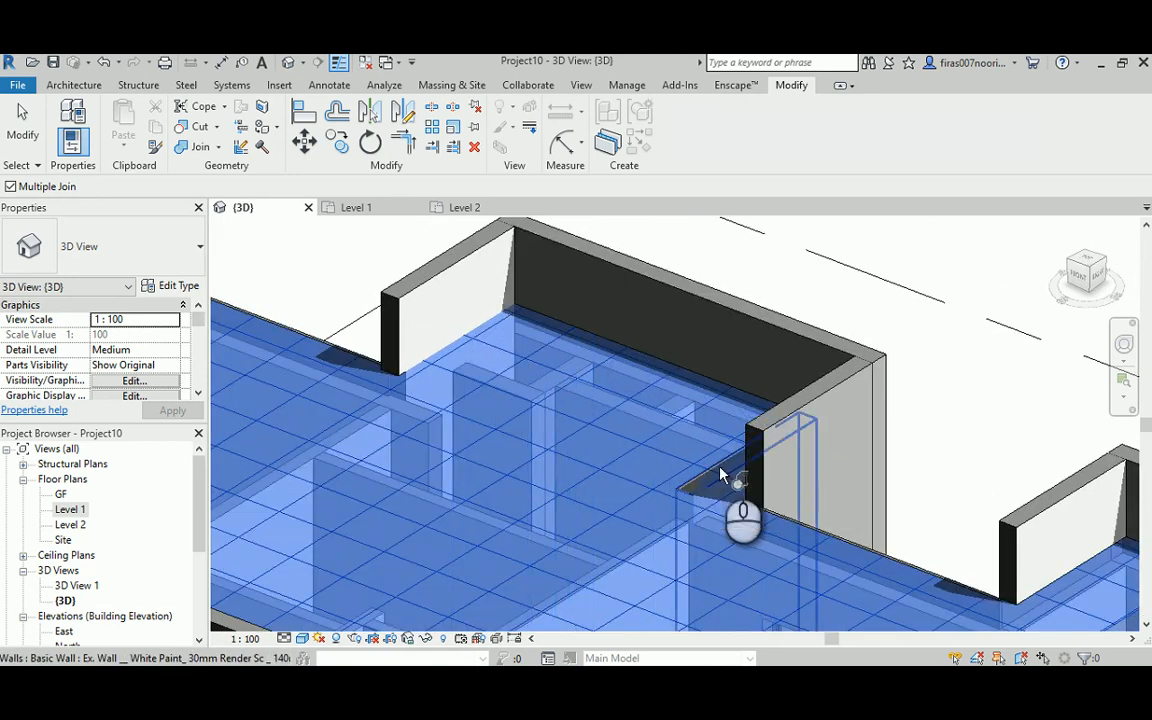
{"action": "middle_click_drag", "start_coordinate": [730, 478], "coordinate": [496, 447]}
{"action": "scroll", "coordinate": [643, 437], "scroll_direction": "down", "scroll_amount": 5}
{"action": "key", "text": "Escape"}
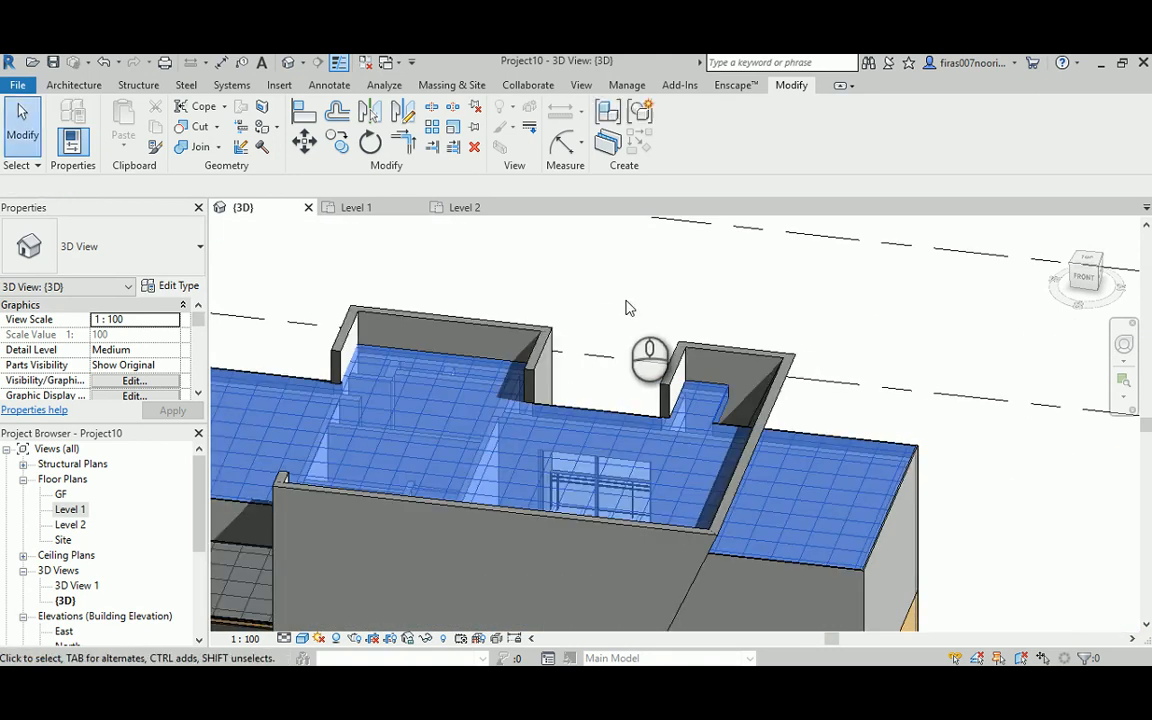
- Edit the Level 2 floor's boundary, moving the edge beside the small balcony bay's opening to the slanted wall's outer face
{"action": "mouse_move", "coordinate": [323, 292]}
{"action": "middle_mouse_down"}
{"action": "mouse_move", "coordinate": [648, 296]}
{"action": "mouse_move", "coordinate": [600, 280]}
{"action": "middle_mouse_up"}
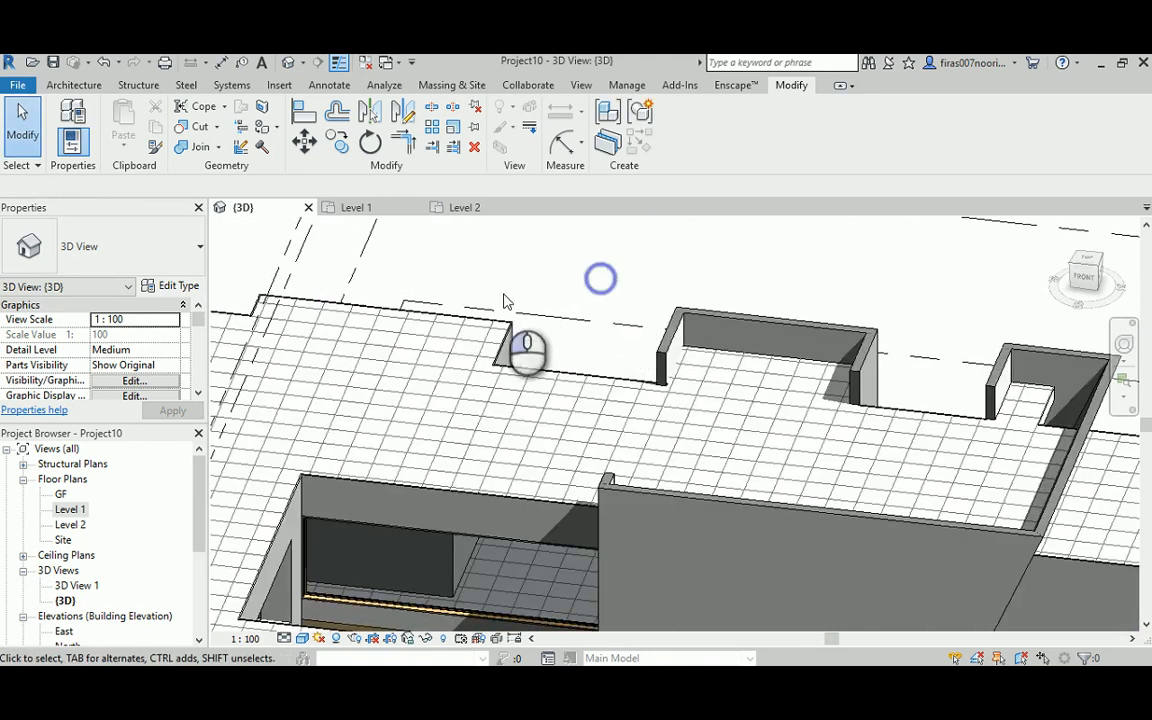
{"action": "middle_click_drag", "start_coordinate": [443, 314], "coordinate": [769, 328]}
{"action": "middle_click_drag", "start_coordinate": [365, 416], "coordinate": [486, 314]}
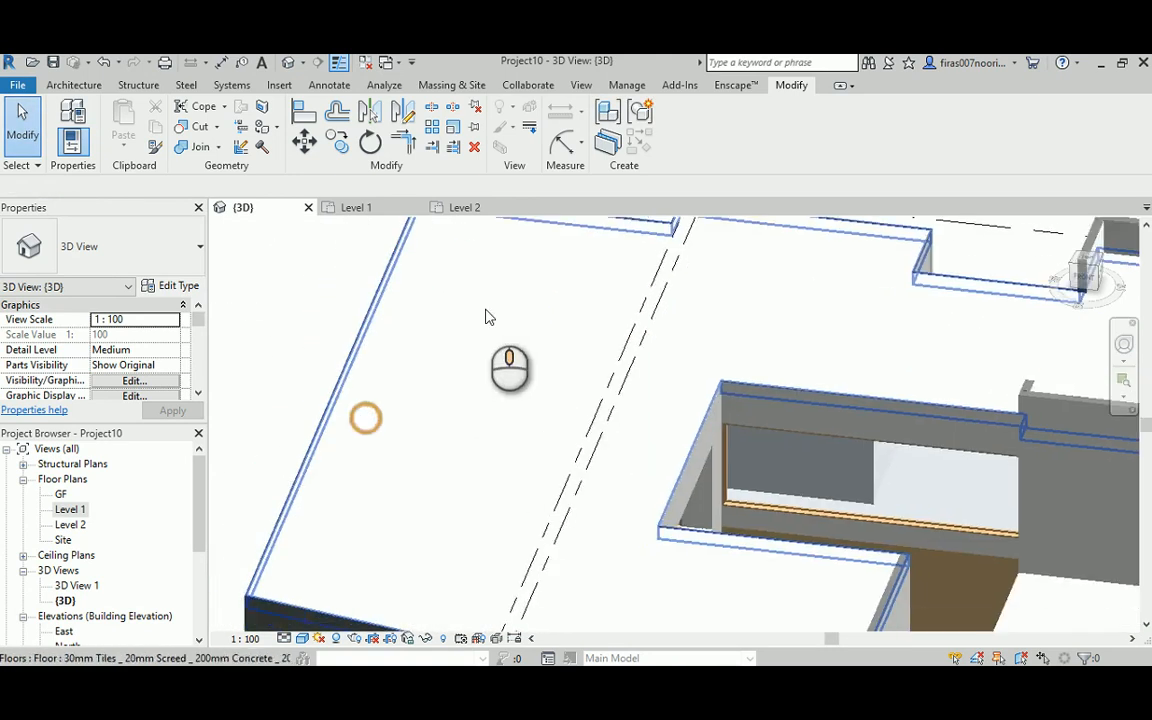
{"action": "middle_click_drag", "start_coordinate": [925, 380], "coordinate": [517, 555]}
{"action": "left_click", "coordinate": [940, 322]}
{"action": "middle_click_drag", "start_coordinate": [517, 555], "coordinate": [341, 430]}
{"action": "scroll", "coordinate": [341, 430], "scroll_direction": "up", "scroll_amount": 2}
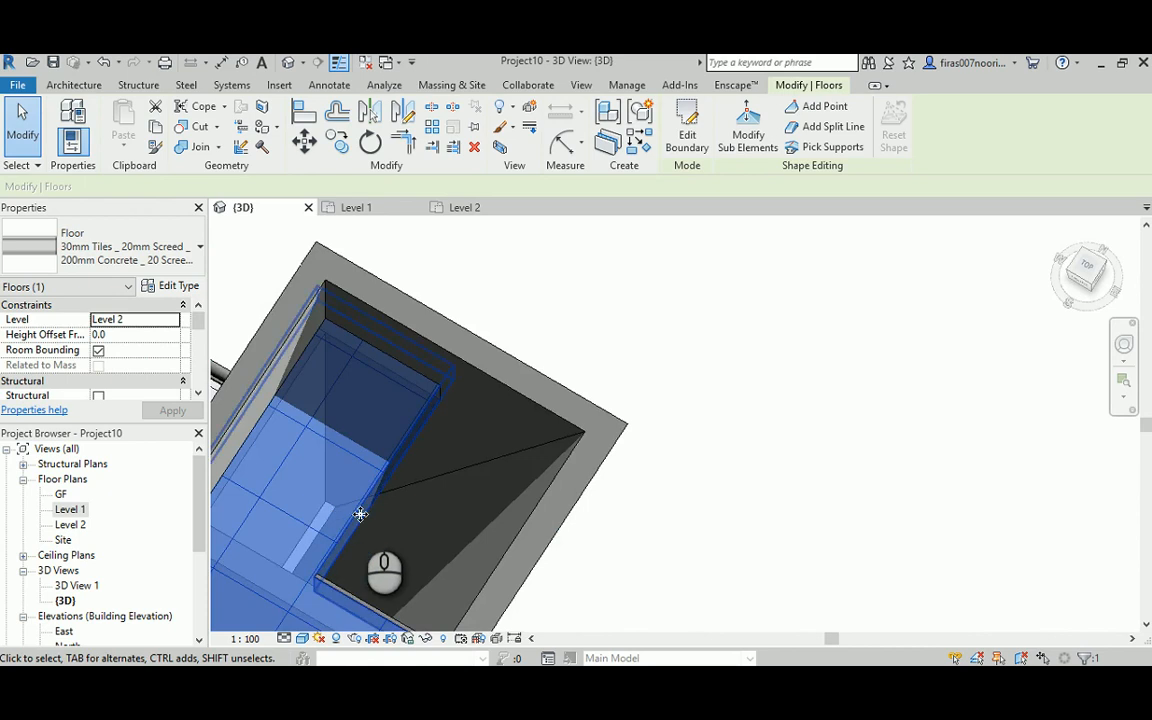
{"action": "middle_click_drag", "start_coordinate": [360, 514], "coordinate": [400, 410], "text": "shift"}
{"action": "middle_click_drag", "start_coordinate": [400, 410], "coordinate": [753, 409]}
{"action": "middle_click_drag", "start_coordinate": [548, 247], "coordinate": [548, 390]}
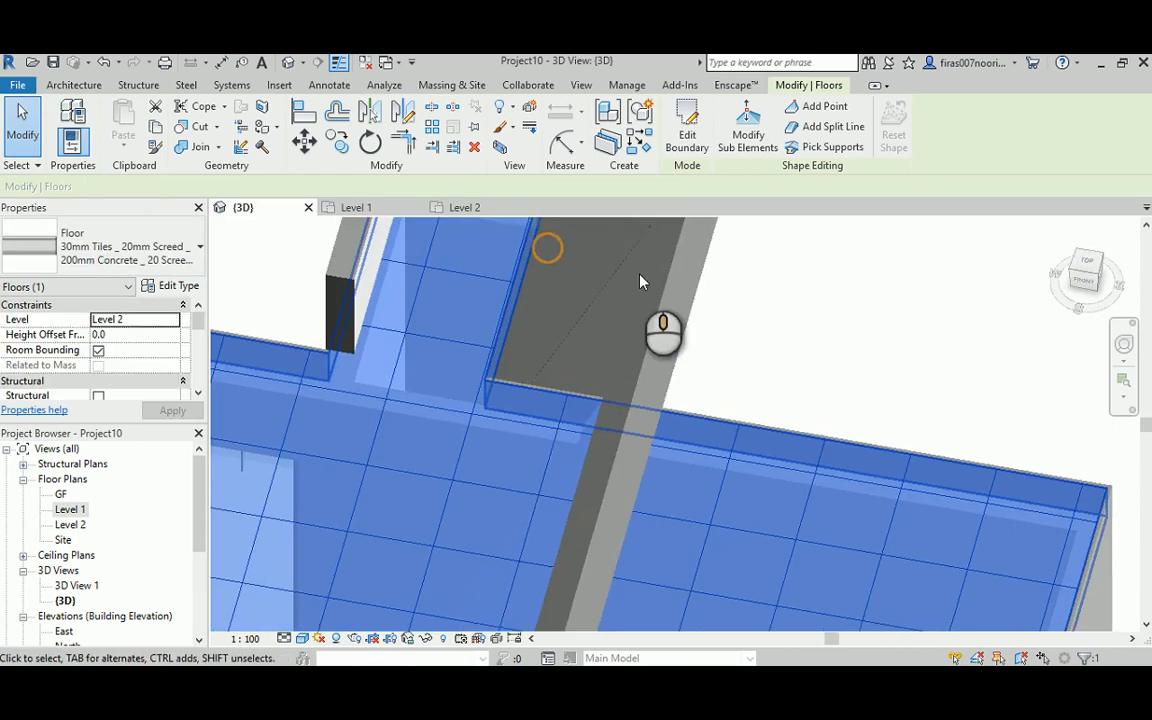
{"action": "double_click", "coordinate": [548, 420]}
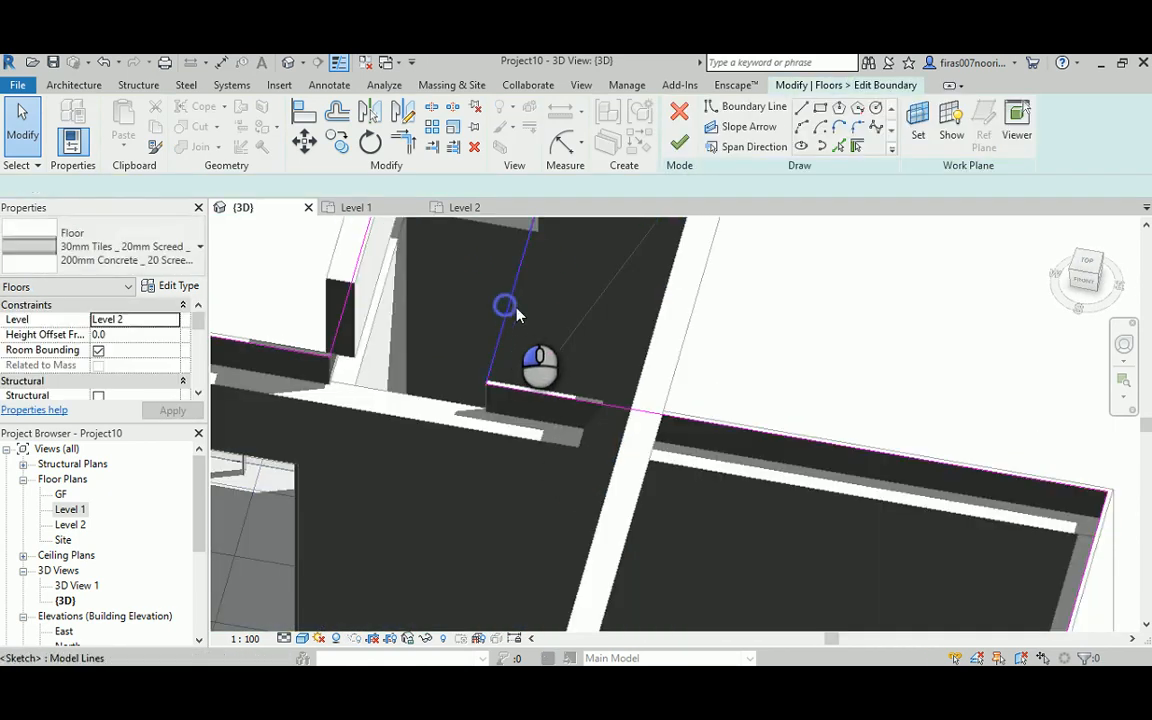
{"action": "left_click_drag", "start_coordinate": [517, 314], "coordinate": [681, 336]}
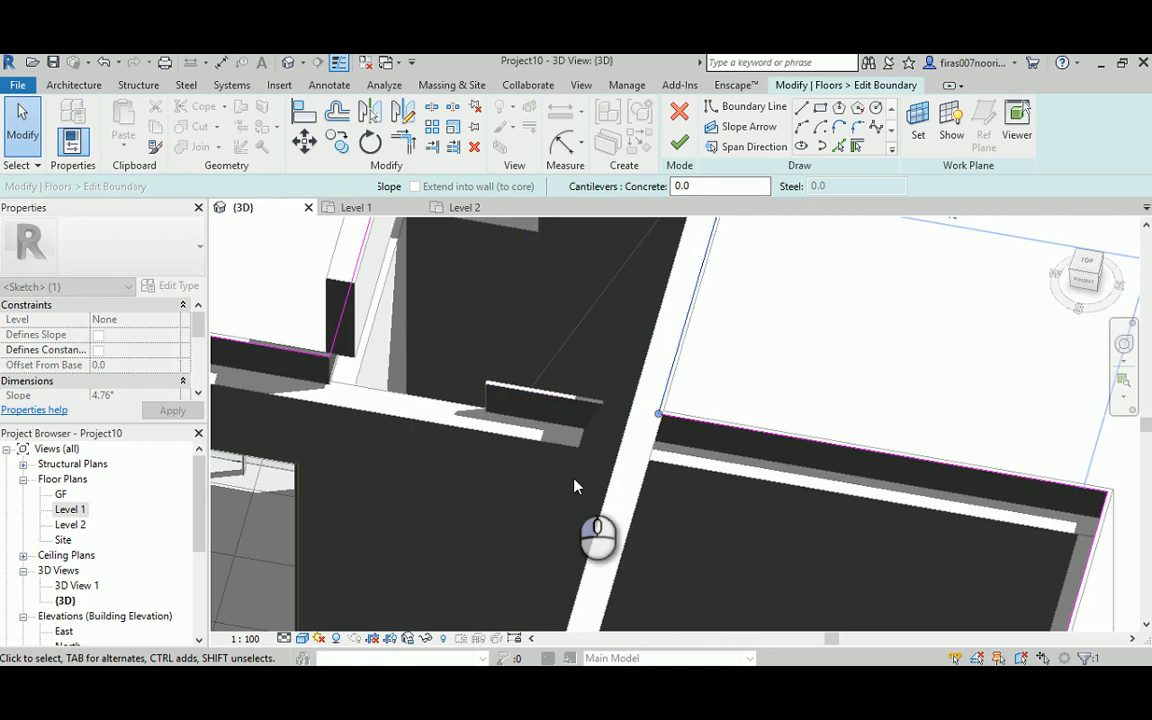
- Move the Level 2 floor boundary's front jog edge over to the slanted wall and finish the sketch without attaching walls
{"action": "scroll", "coordinate": [599, 399], "scroll_direction": "down", "scroll_amount": 4}
{"action": "middle_click_drag", "start_coordinate": [558, 543], "coordinate": [620, 250]}
{"action": "scroll", "coordinate": [610, 327], "scroll_direction": "up", "scroll_amount": 3}
{"action": "middle_click_drag", "start_coordinate": [612, 328], "coordinate": [373, 458], "text": "shift"}
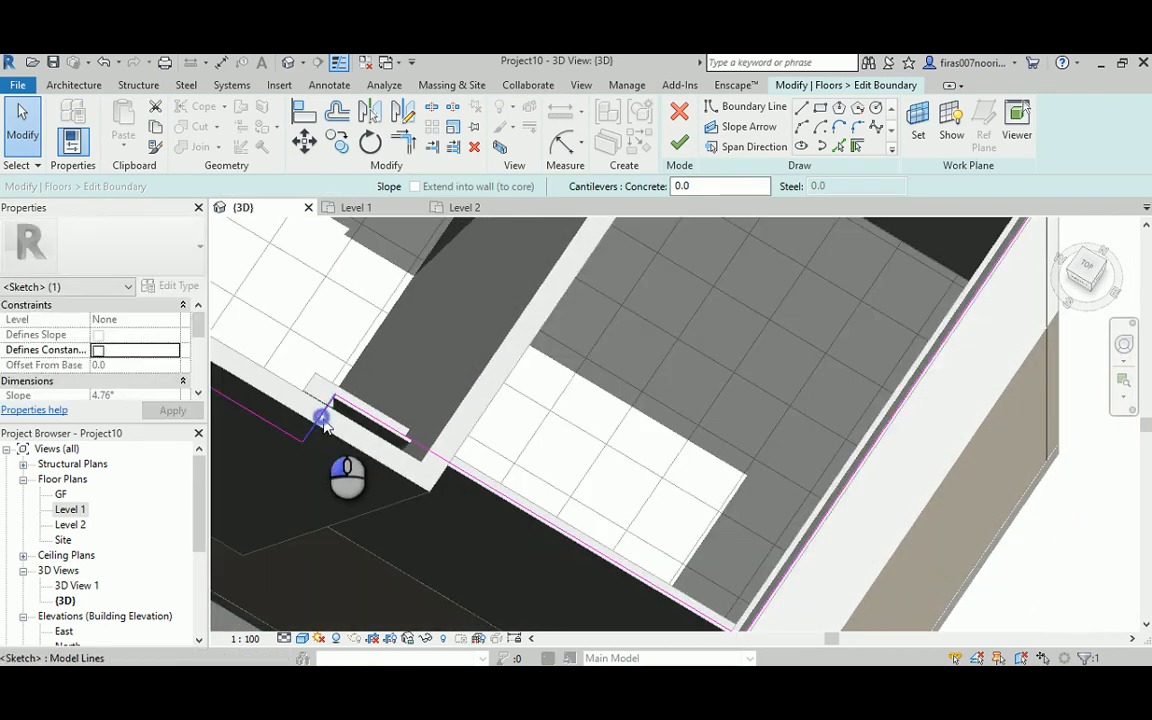
{"action": "left_click_drag", "start_coordinate": [414, 473], "coordinate": [437, 470]}
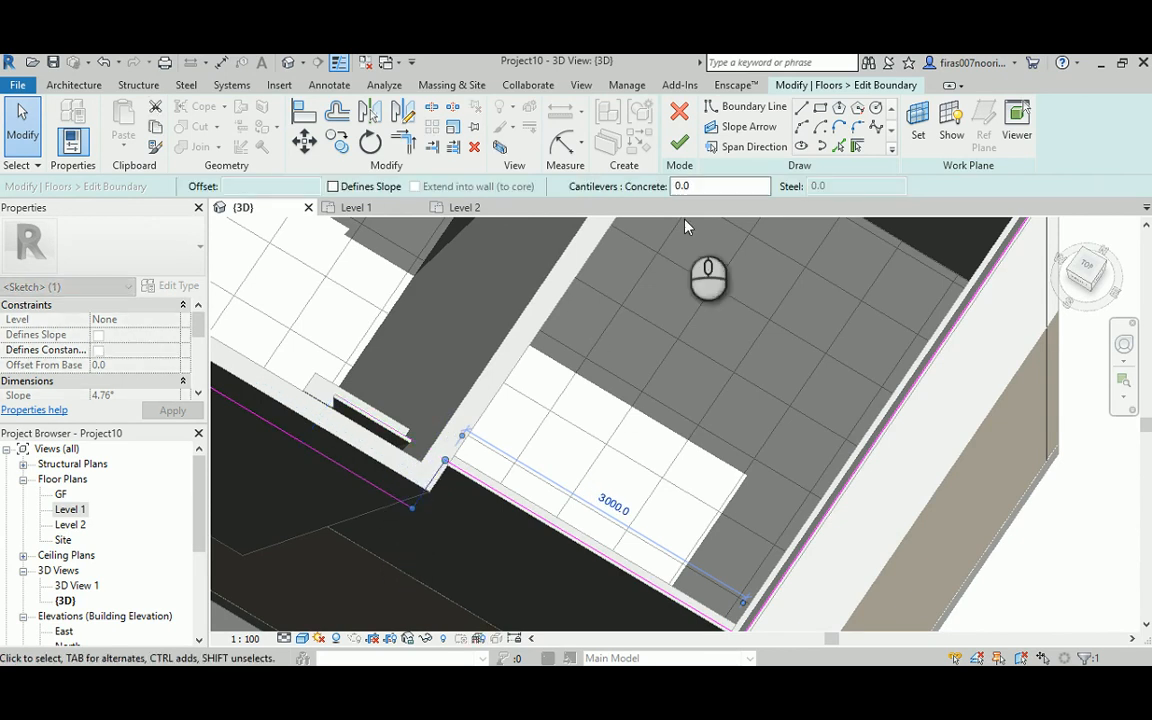
{"action": "left_click", "coordinate": [692, 140]}
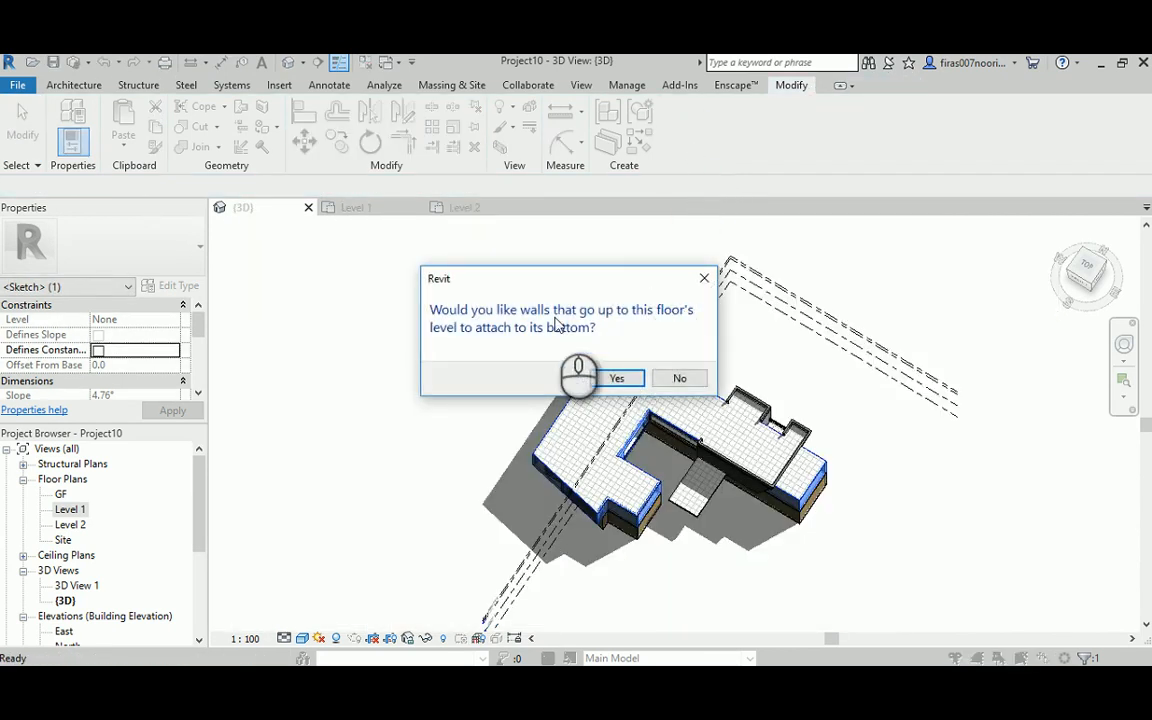
{"action": "left_click", "coordinate": [679, 378]}
{"action": "scroll", "coordinate": [738, 540], "scroll_direction": "up", "scroll_amount": 5}
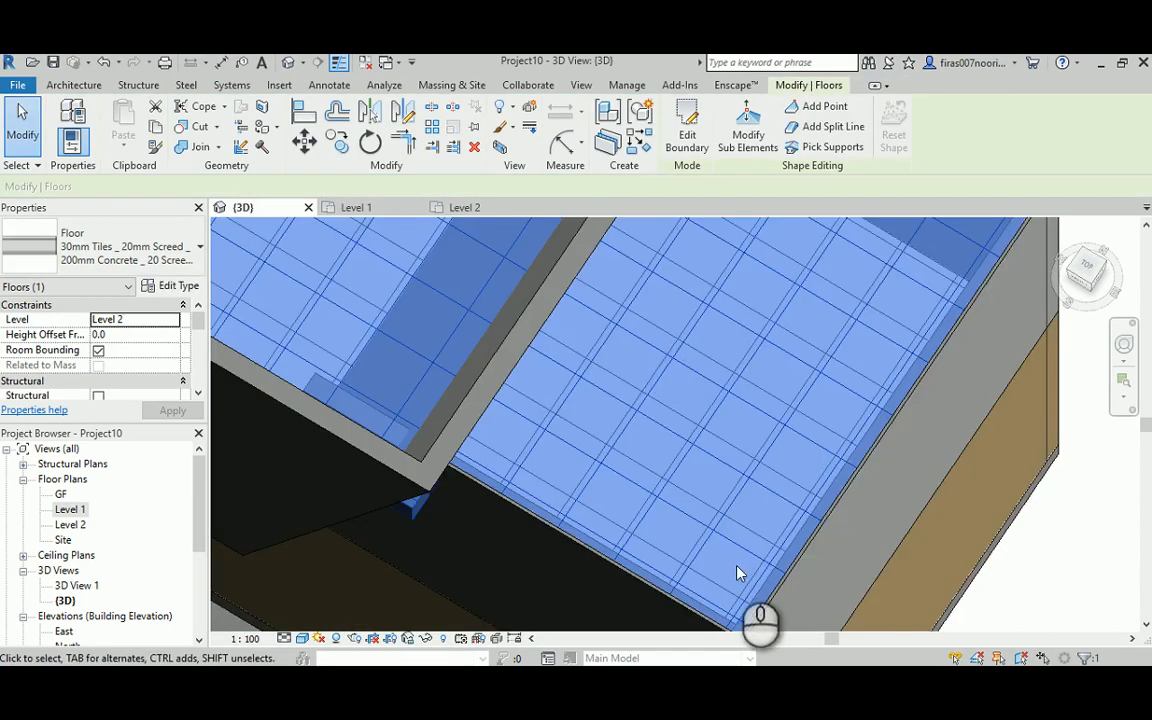
{"action": "middle_click_drag", "start_coordinate": [738, 571], "coordinate": [509, 413]}
{"action": "left_click", "coordinate": [1016, 530]}
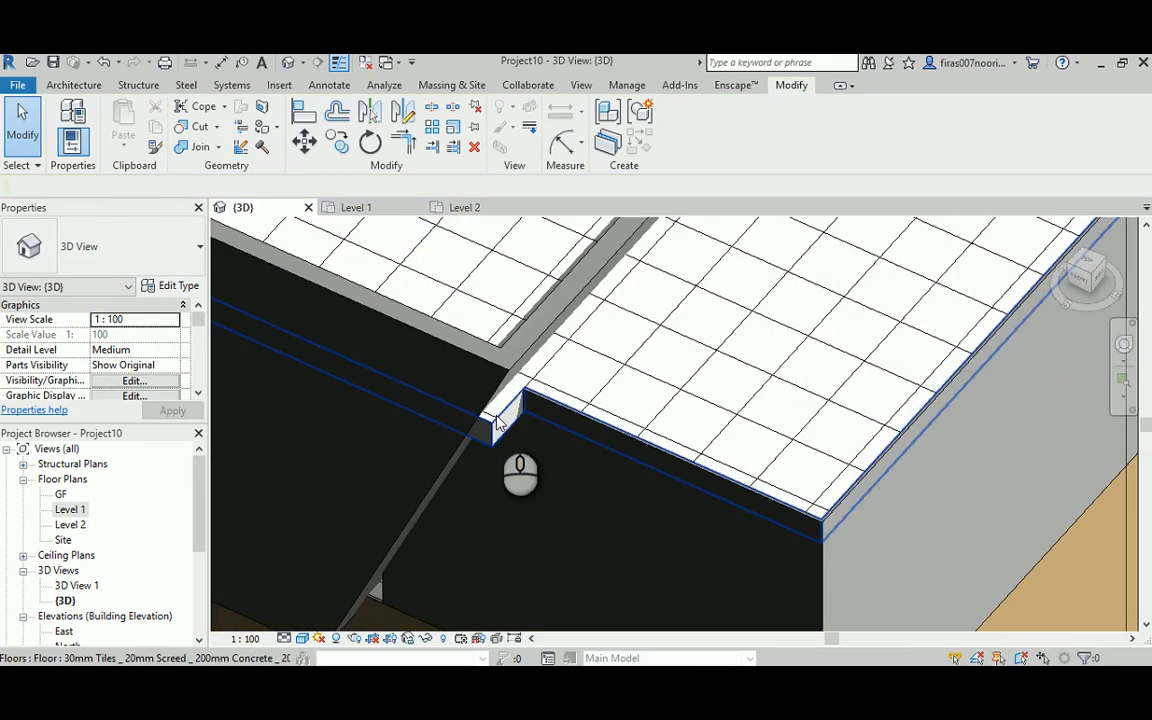
- Reopen the floor's boundary in the Level 2 plan and move the front jog edge inward, 400 mm from the outer reference plane
{"action": "left_click", "coordinate": [505, 412]}
{"action": "double_click", "coordinate": [605, 266]}
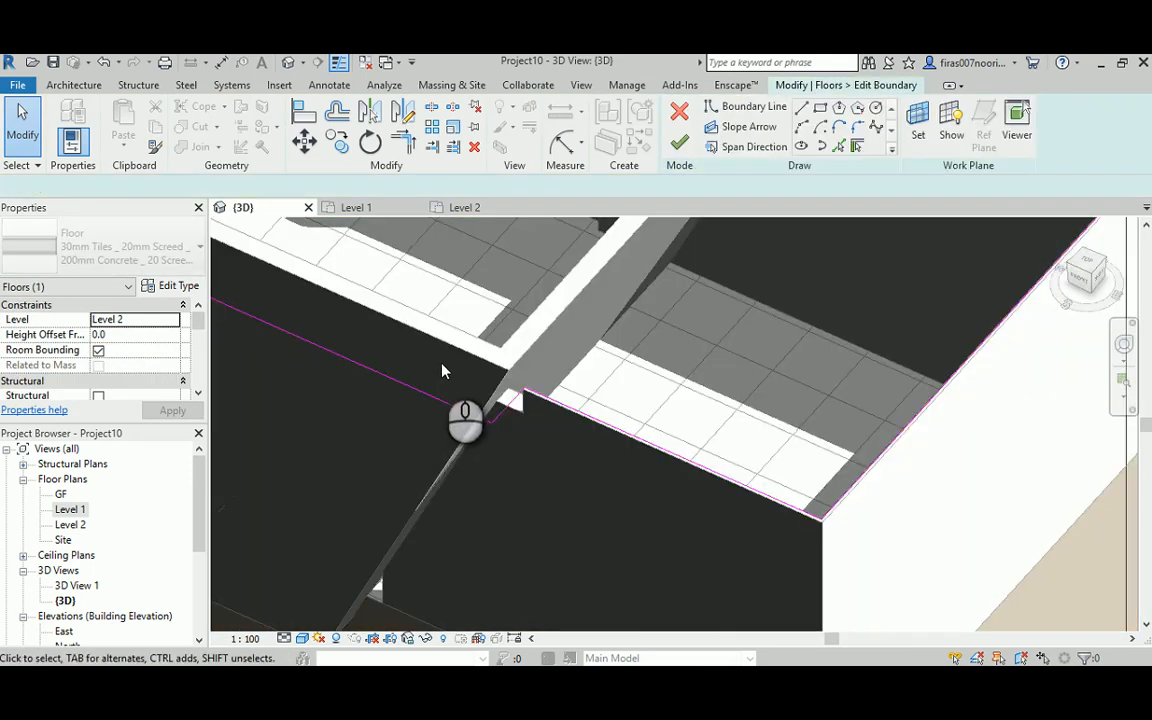
{"action": "double_click", "coordinate": [70, 525]}
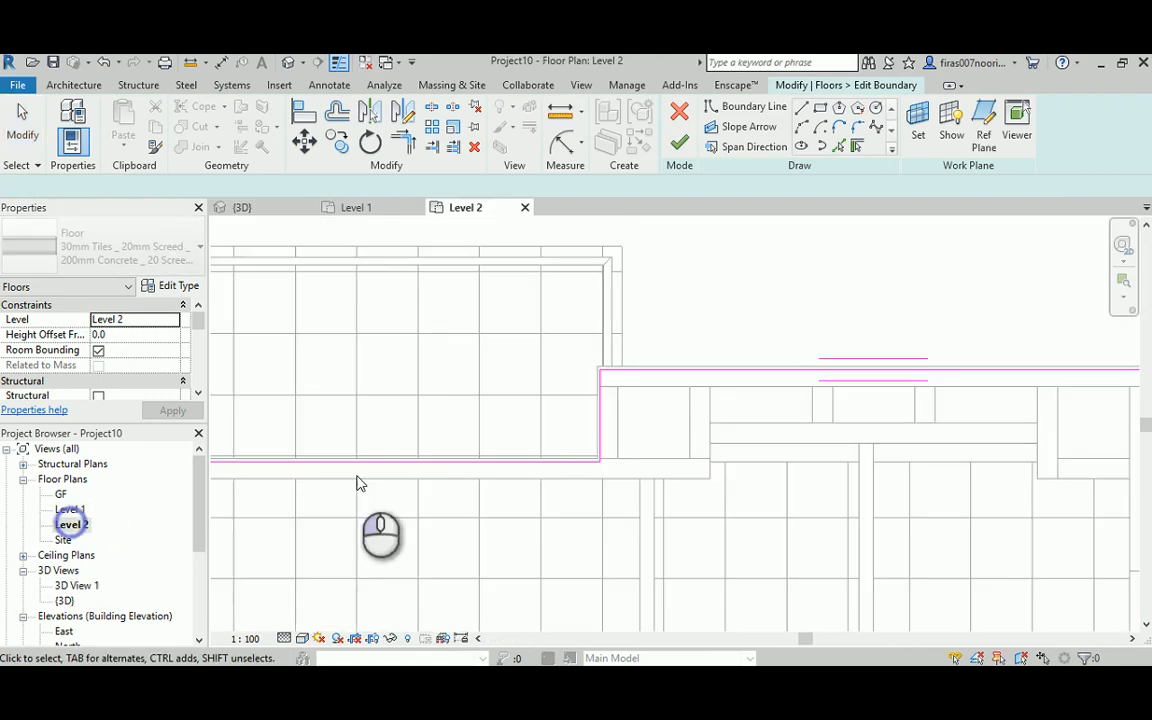
{"action": "middle_click_drag", "start_coordinate": [355, 483], "coordinate": [737, 368]}
{"action": "scroll", "coordinate": [737, 368], "scroll_direction": "up", "scroll_amount": 5}
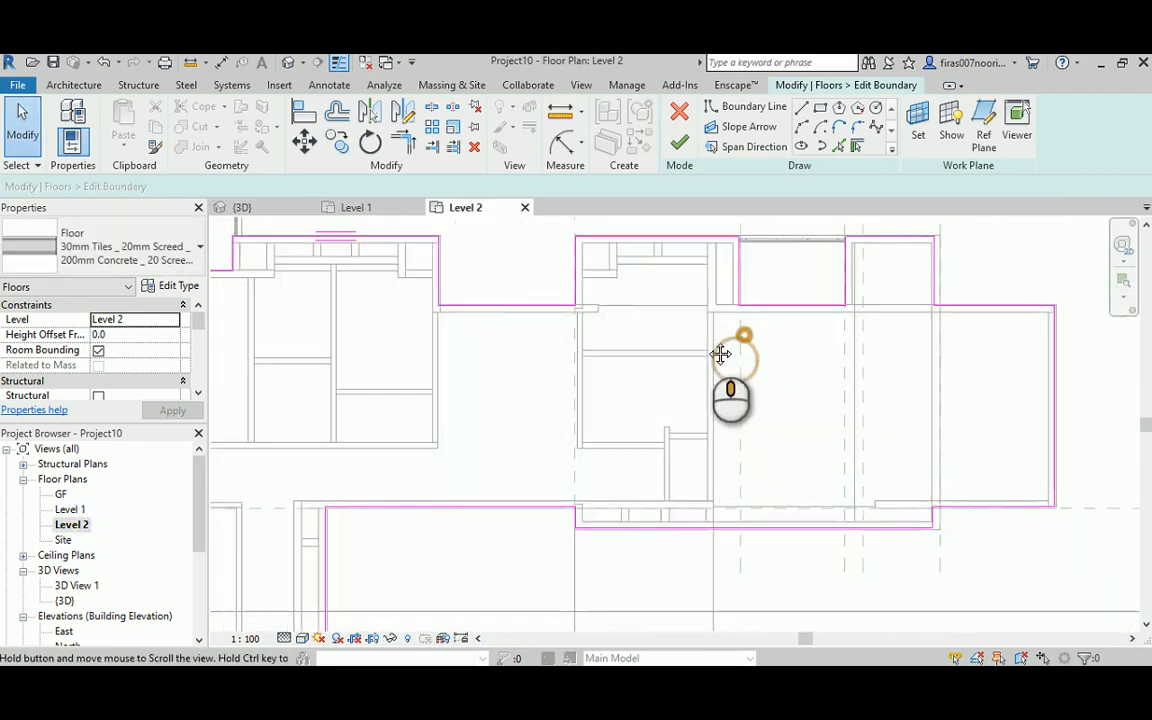
{"action": "scroll", "coordinate": [838, 500], "scroll_direction": "up", "scroll_amount": 3}
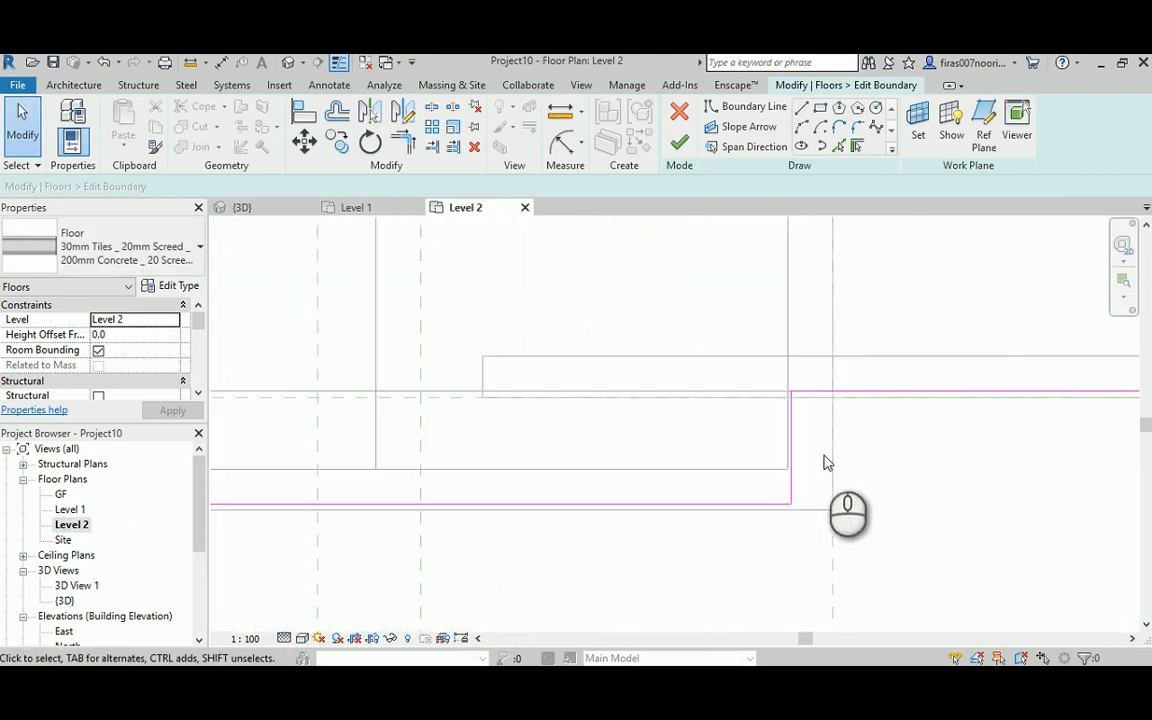
{"action": "left_click", "coordinate": [790, 438]}
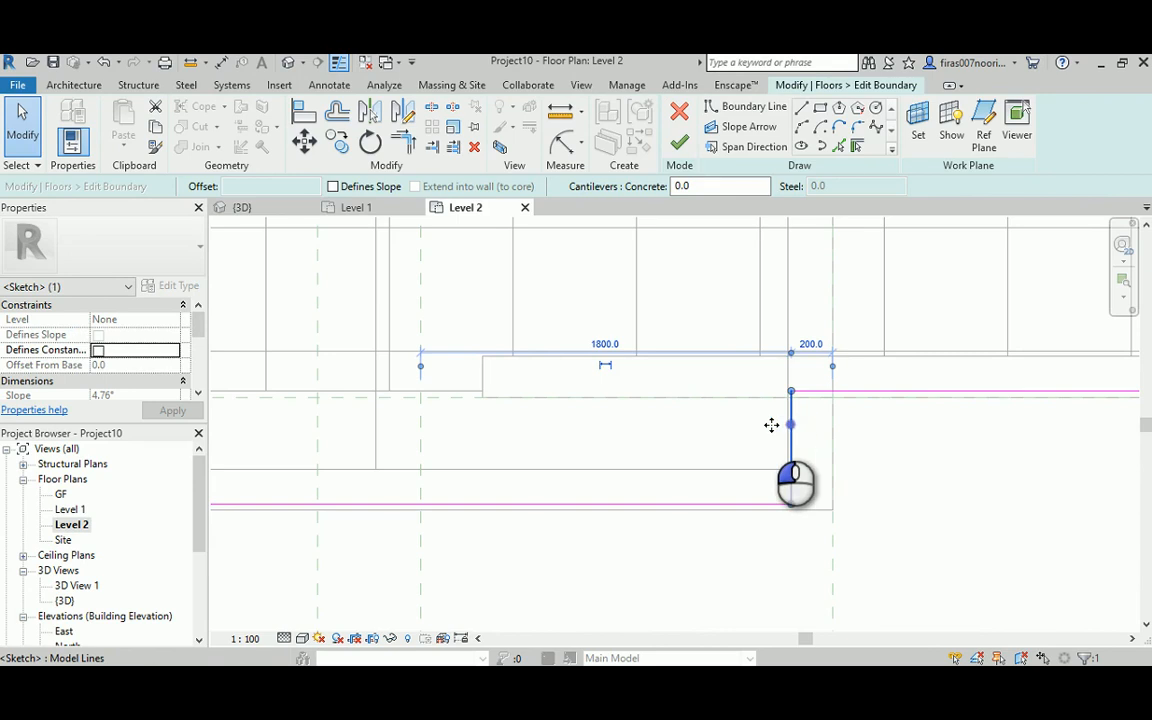
{"action": "left_click_drag", "start_coordinate": [751, 428], "coordinate": [750, 428]}
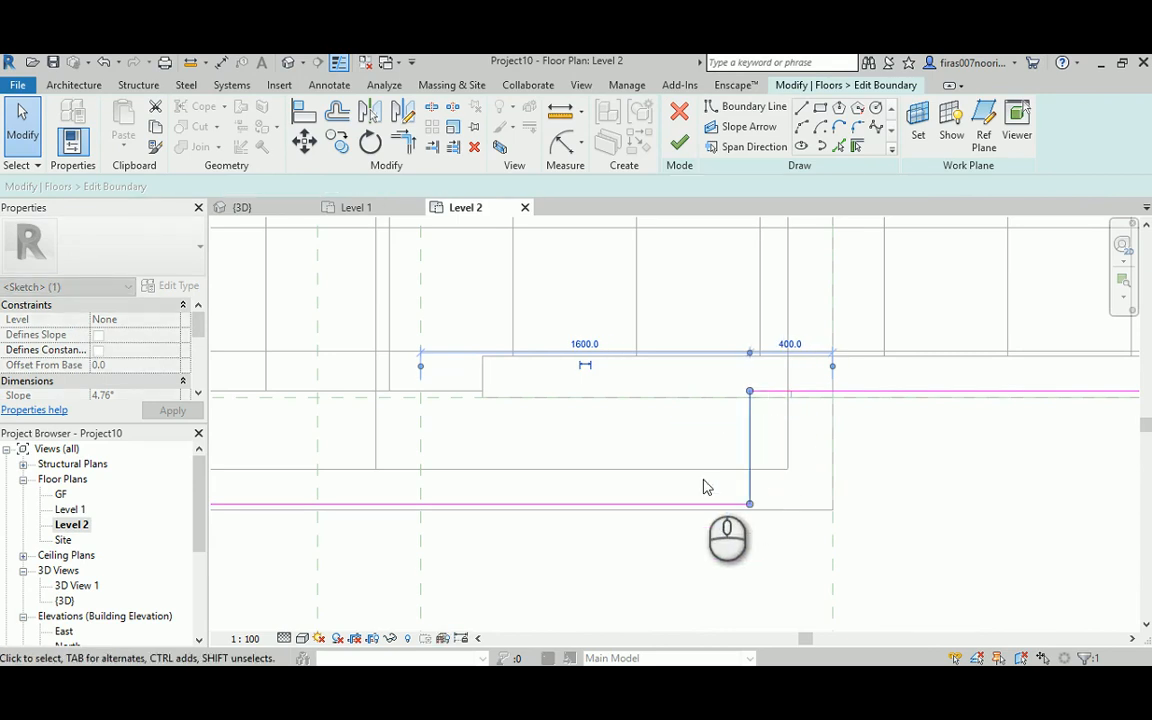
{"action": "scroll", "coordinate": [697, 481], "scroll_direction": "down", "scroll_amount": 5}
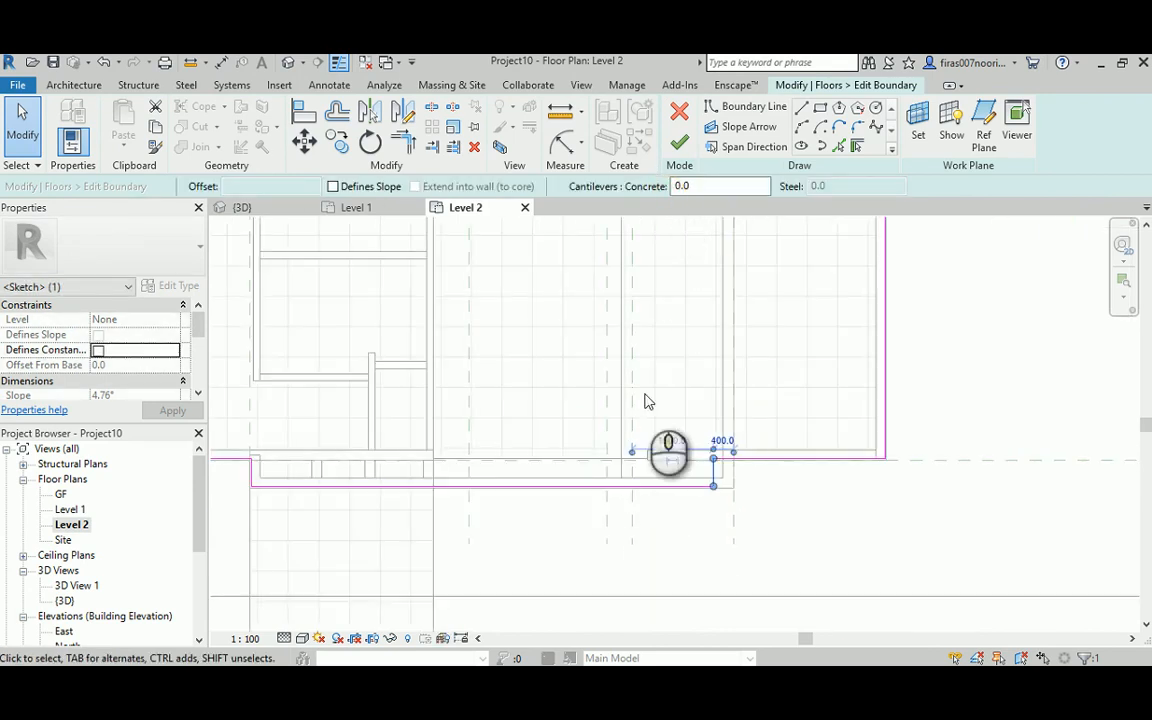
- Move the small balcony bay's outer boundary edge inward to a 1900 mm width, finish without attaching walls, and return to 3D
{"action": "scroll", "coordinate": [630, 535], "scroll_direction": "down", "scroll_amount": 2}
{"action": "scroll", "coordinate": [687, 324], "scroll_direction": "up", "scroll_amount": 5}
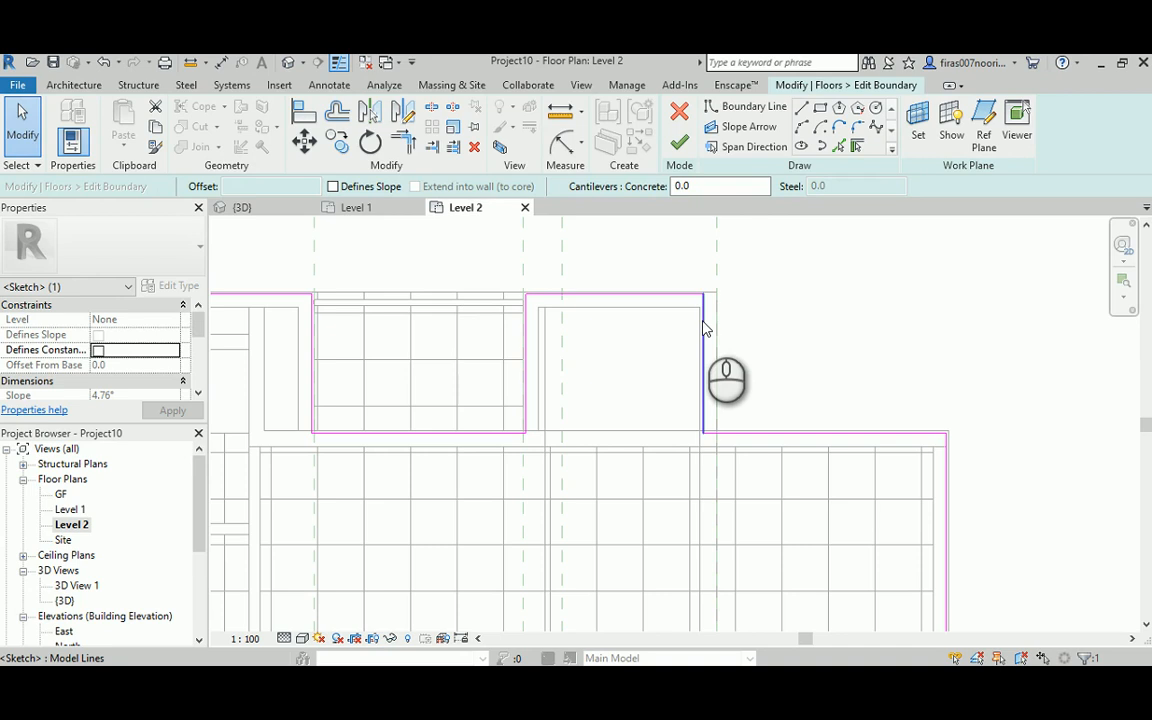
{"action": "left_click", "coordinate": [703, 328]}
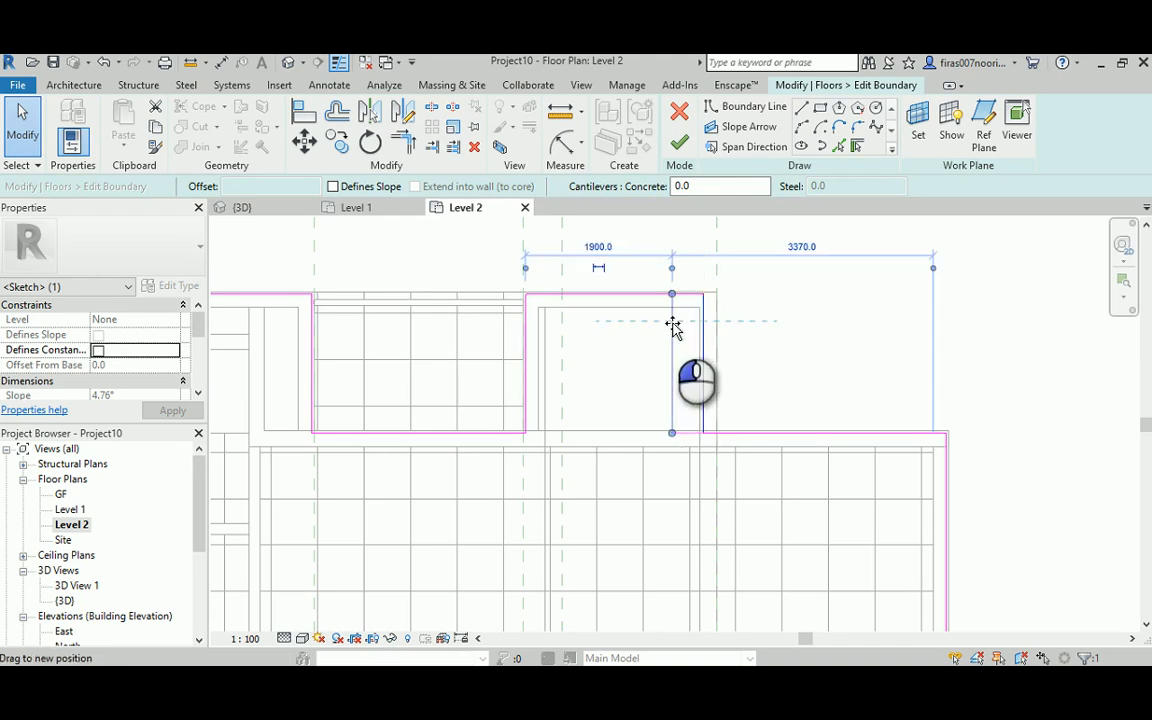
{"action": "left_click_drag", "start_coordinate": [673, 328], "coordinate": [673, 328]}
{"action": "left_click", "coordinate": [679, 143]}
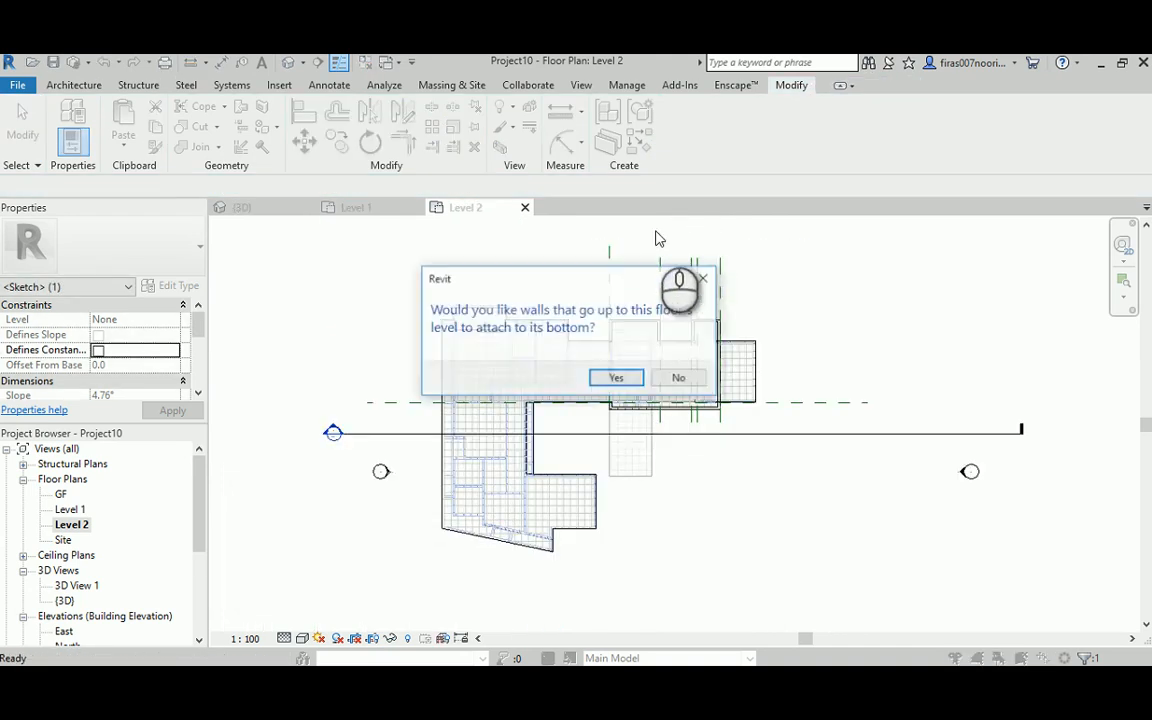
{"action": "left_click", "coordinate": [679, 377]}
{"action": "left_click", "coordinate": [288, 62]}
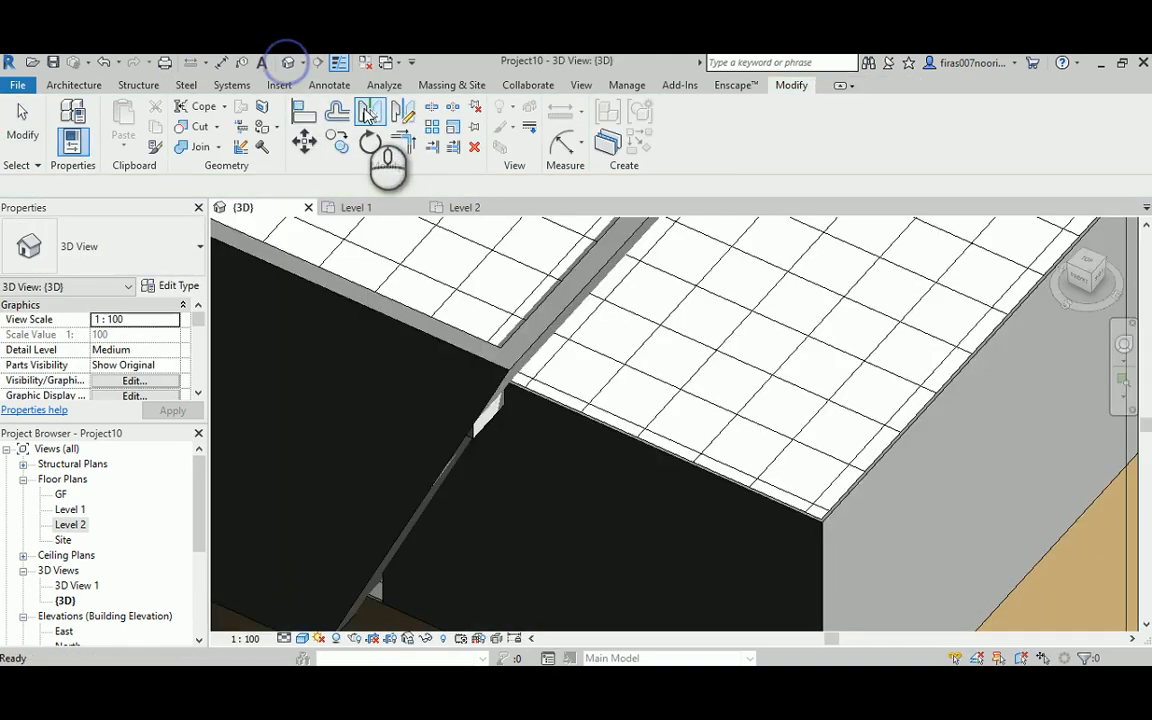
- Reopen the floor's boundary in the Level 2 plan and move the small balcony bay's outer edge further inward, 3570 mm from its dimension reference
{"action": "left_click", "coordinate": [484, 428]}
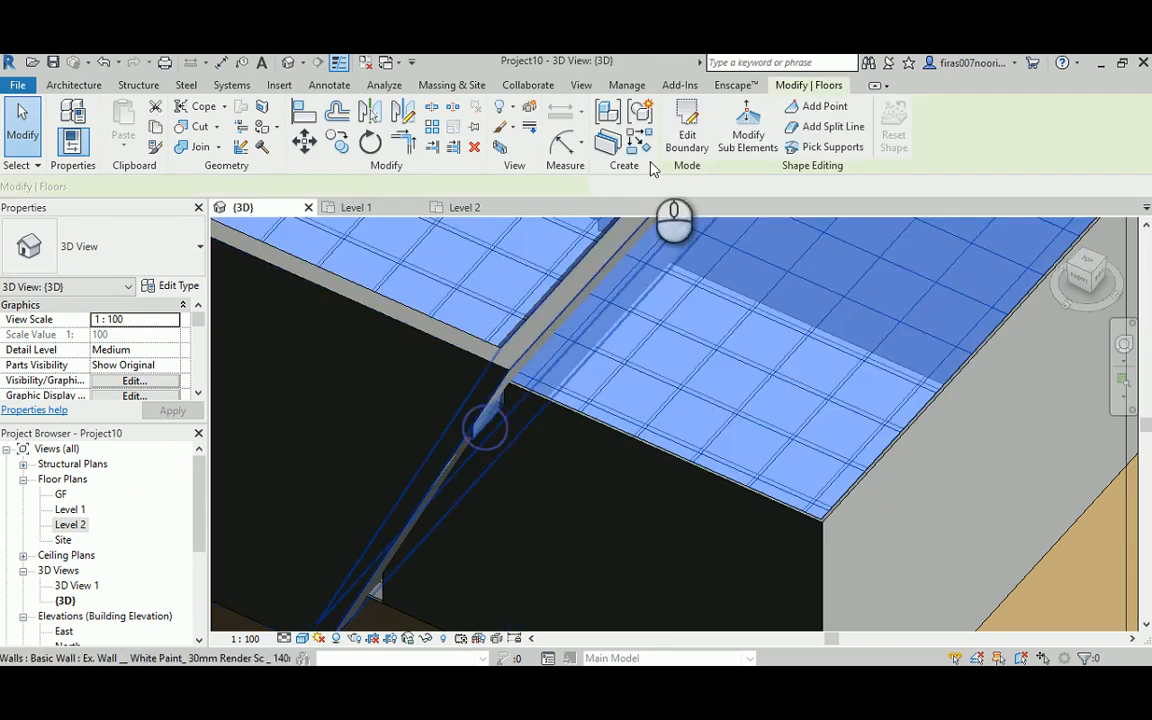
{"action": "left_click", "coordinate": [687, 130]}
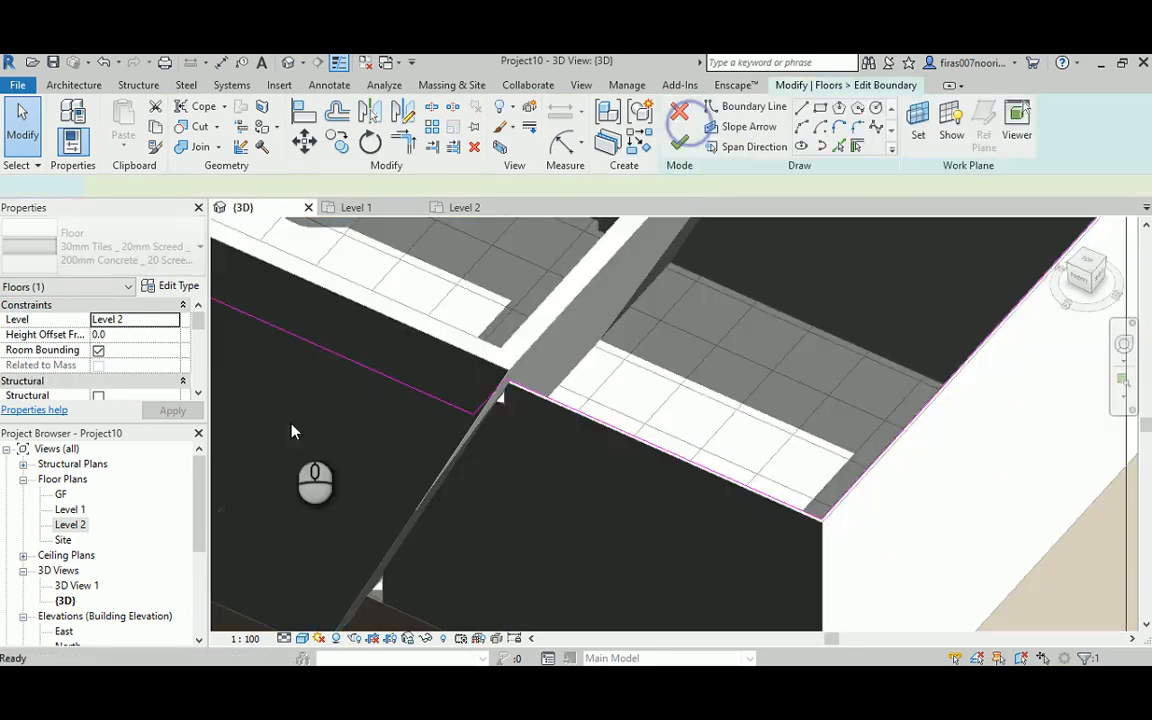
{"action": "double_click", "coordinate": [70, 525]}
{"action": "left_click", "coordinate": [672, 380]}
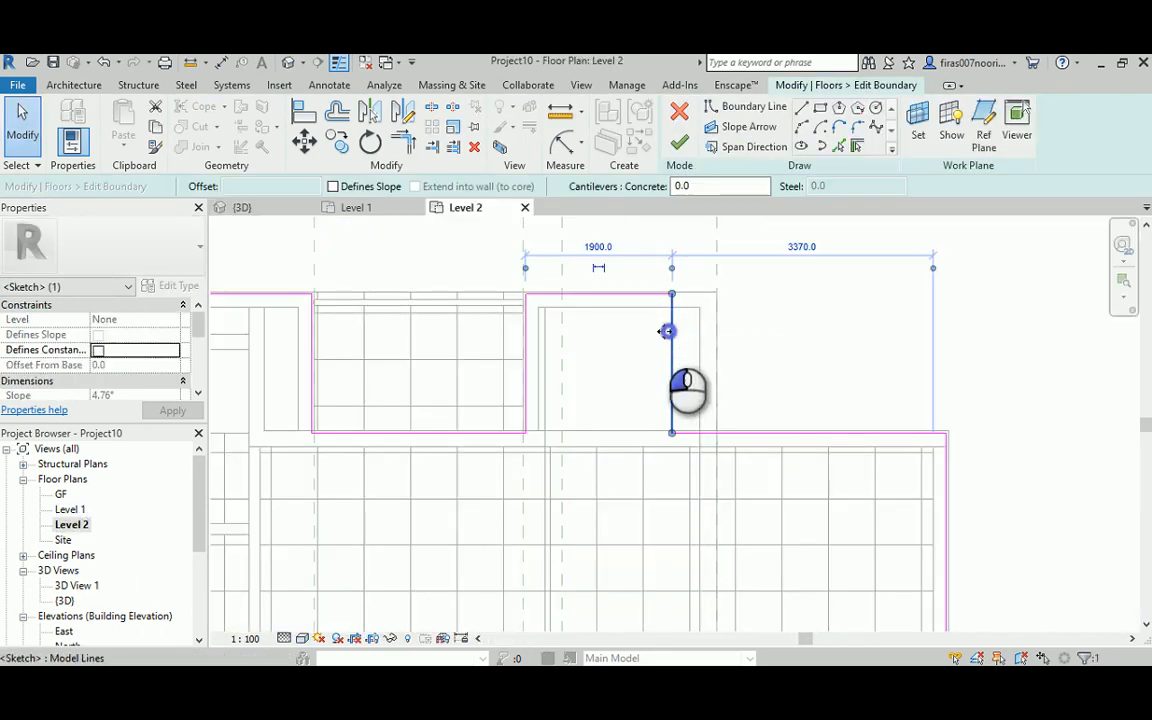
{"action": "left_click_drag", "start_coordinate": [640, 336], "coordinate": [656, 332]}
- Move the front jog edge to 500 mm from the outer reference plane, finish without attaching walls, and return to 3D
{"action": "scroll", "coordinate": [646, 557], "scroll_direction": "down", "scroll_amount": 2}
{"action": "middle_click_drag", "start_coordinate": [645, 558], "coordinate": [606, 218]}
{"action": "scroll", "coordinate": [622, 384], "scroll_direction": "up", "scroll_amount": 2}
{"action": "scroll", "coordinate": [635, 345], "scroll_direction": "up", "scroll_amount": 3}
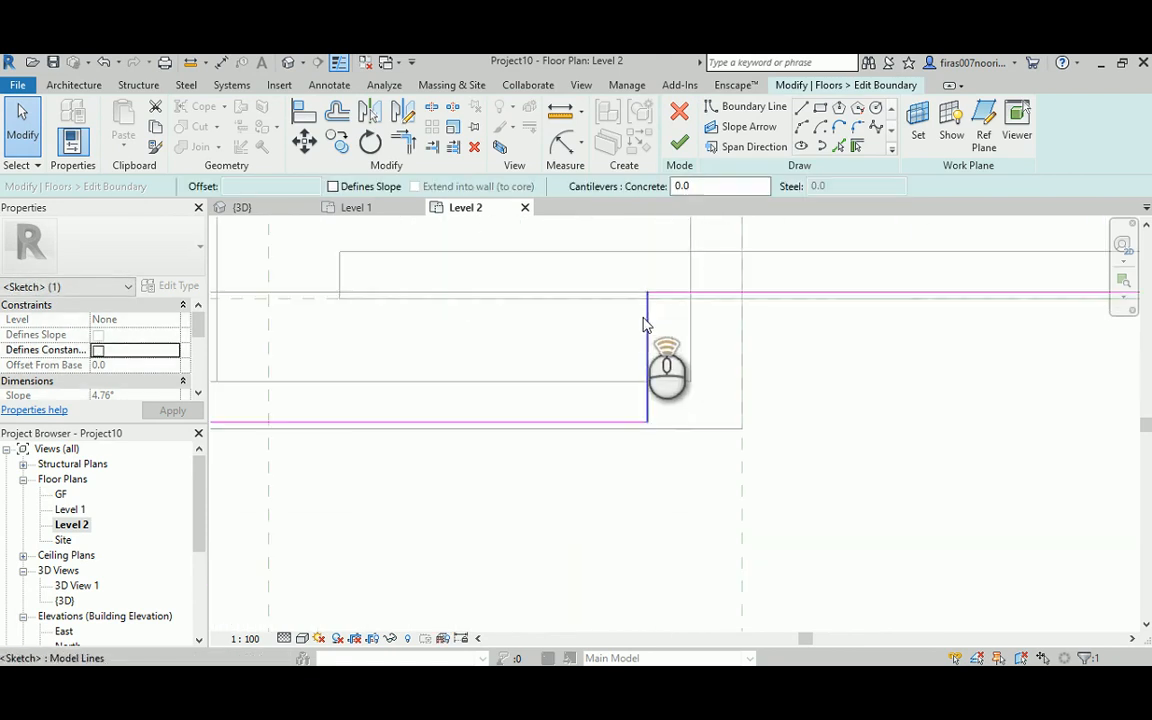
{"action": "left_click", "coordinate": [648, 329]}
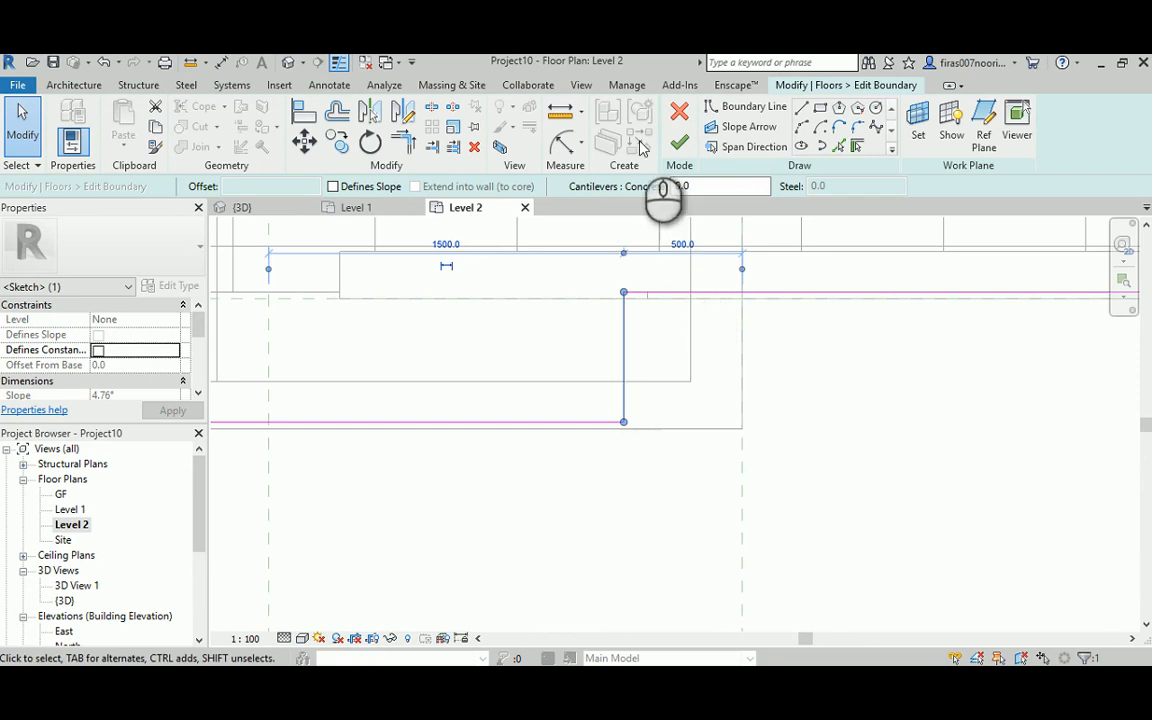
{"action": "left_click", "coordinate": [679, 143]}
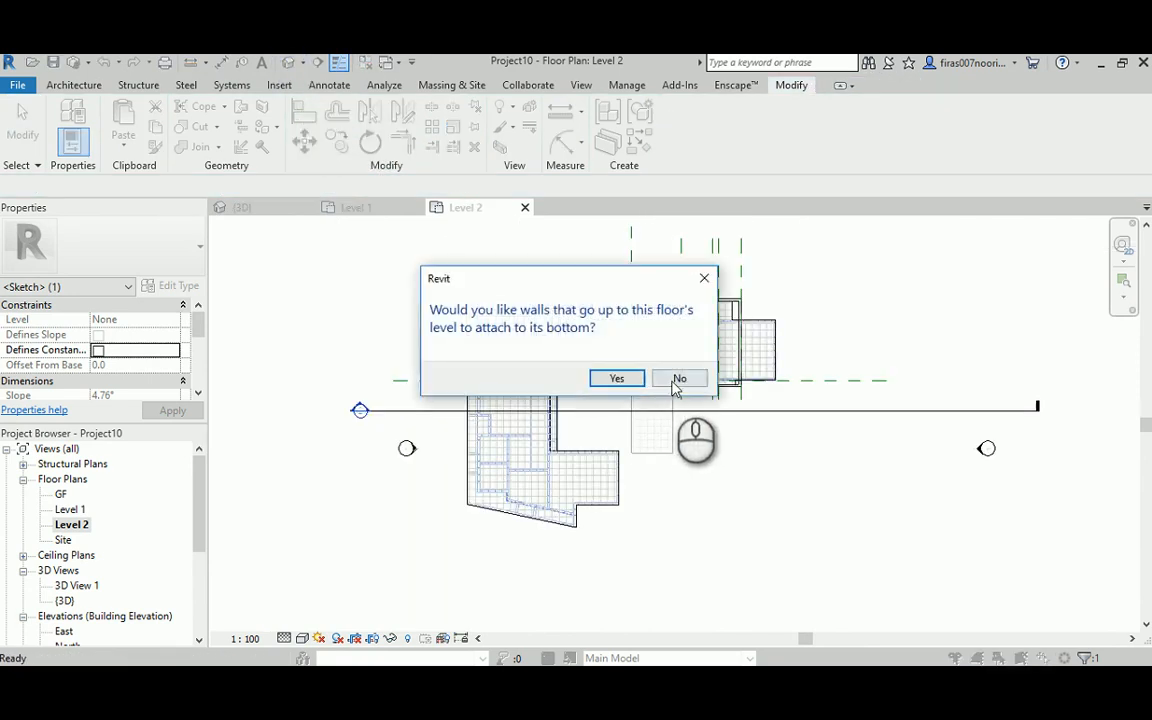
{"action": "left_click", "coordinate": [679, 379]}
{"action": "left_click", "coordinate": [288, 62]}
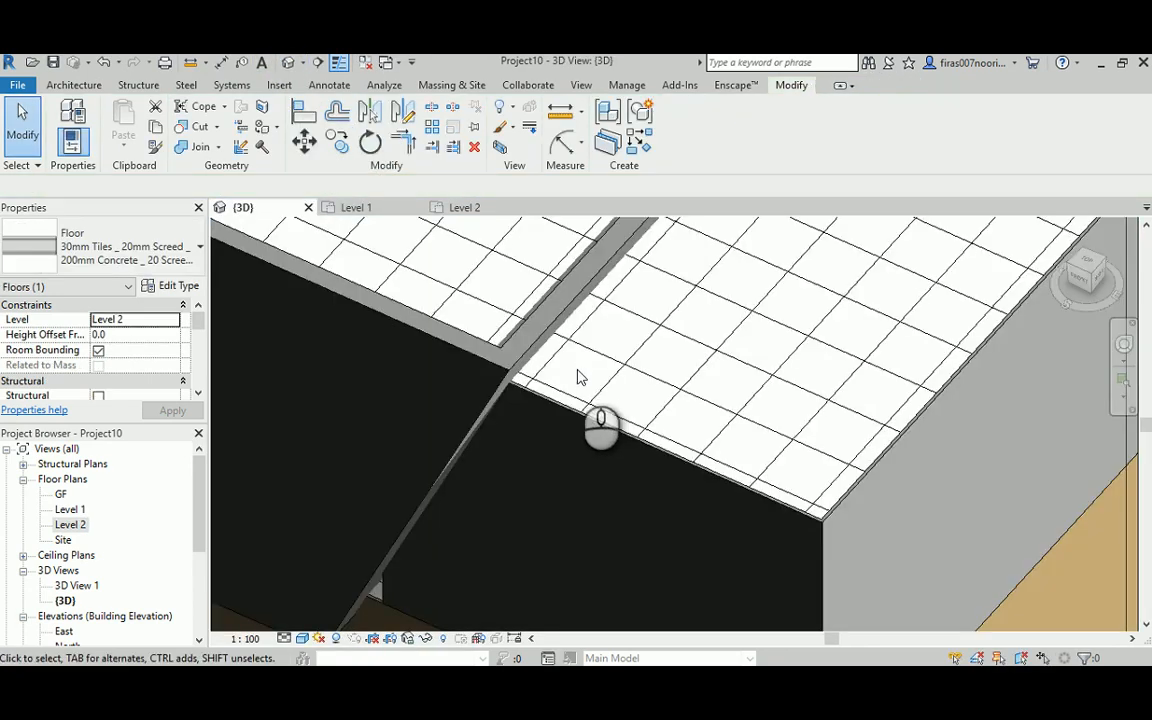
- Try to change the 3570 mm distance of the small balcony bay's floor edge in 3D, finishing without attaching walls
{"action": "middle_click_drag", "start_coordinate": [524, 440], "coordinate": [458, 437], "text": "shift"}
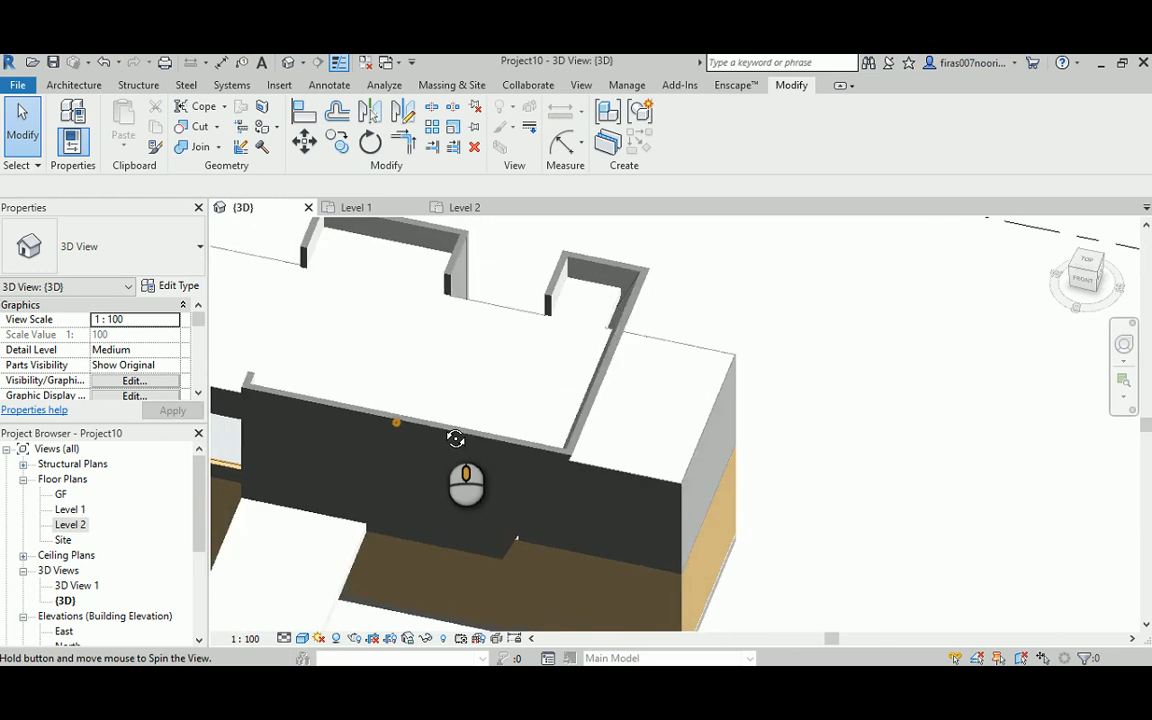
{"action": "scroll", "coordinate": [648, 318], "scroll_direction": "up", "scroll_amount": 6}
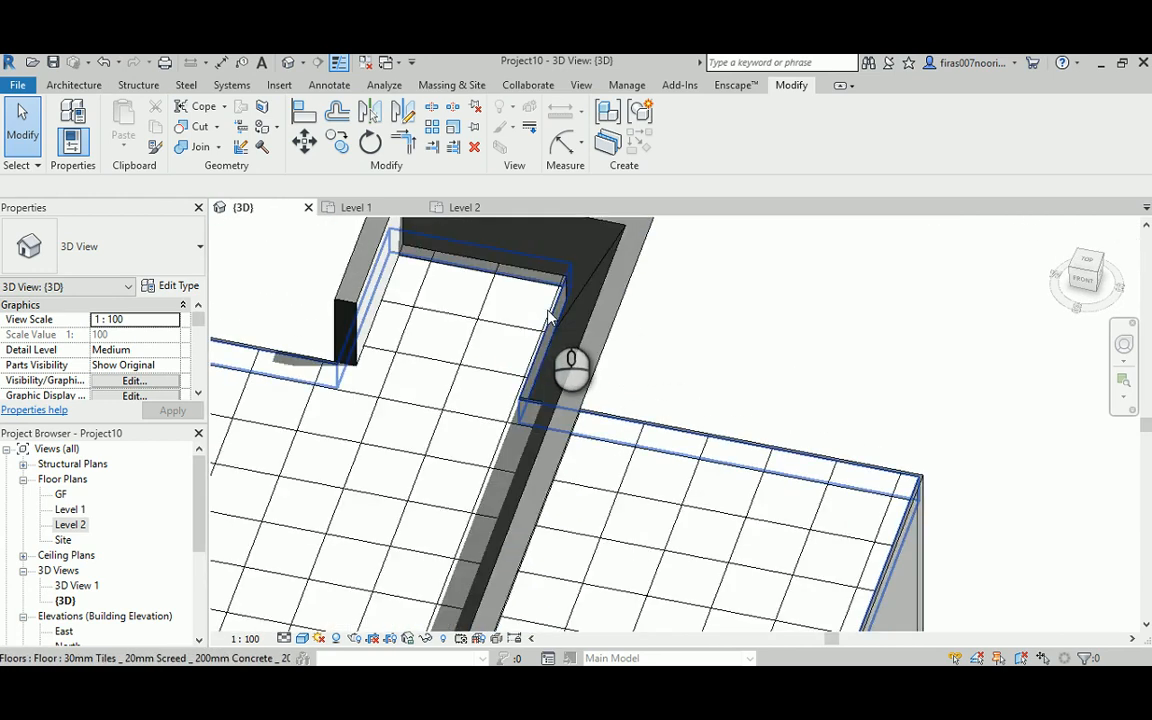
{"action": "left_click", "coordinate": [550, 322]}
{"action": "left_click", "coordinate": [682, 140]}
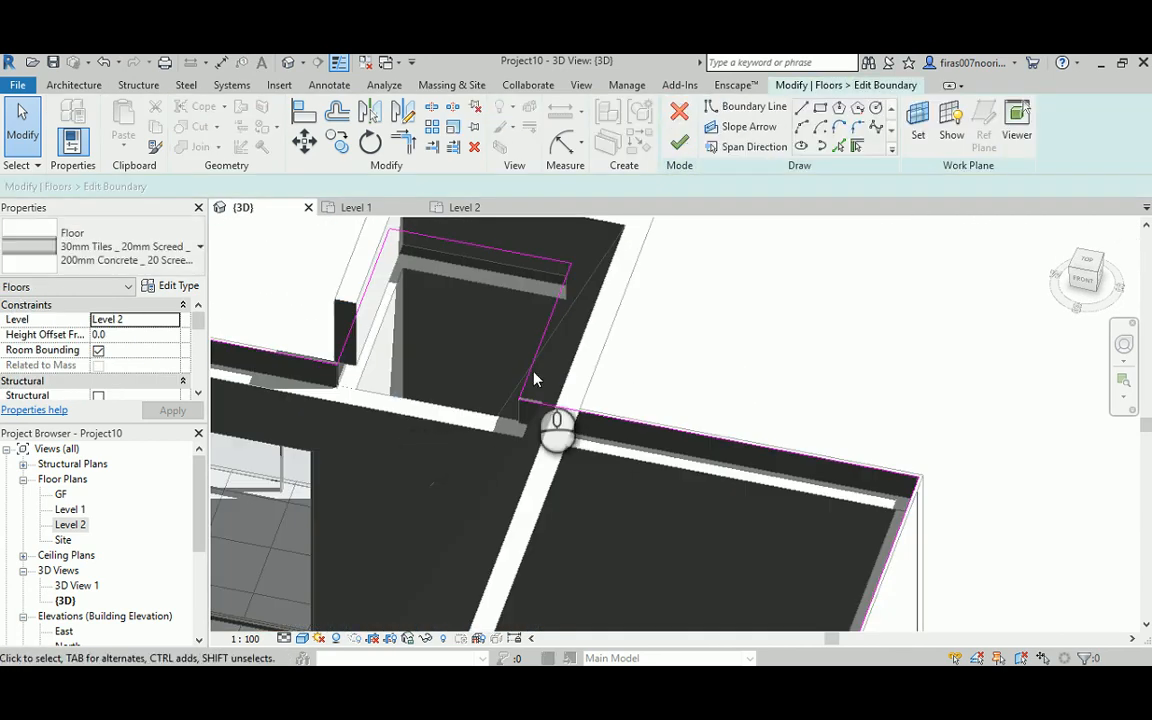
{"action": "left_click", "coordinate": [535, 347]}
{"action": "left_click", "coordinate": [766, 265]}
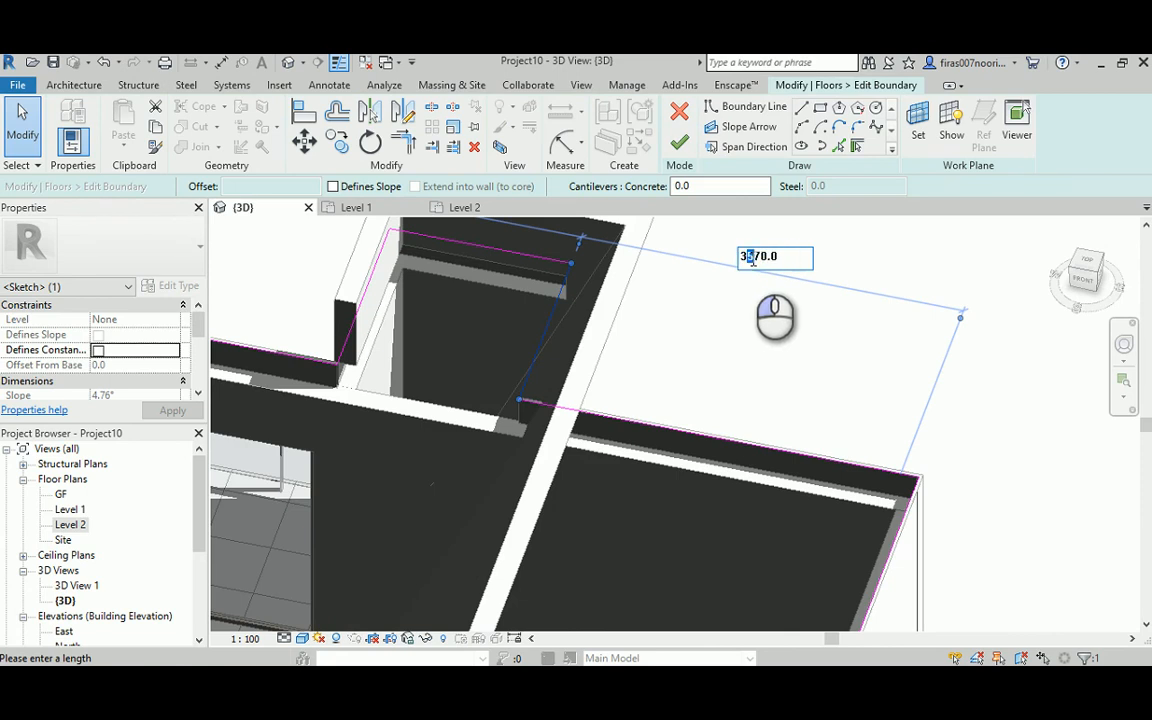
{"action": "left_click", "coordinate": [679, 143]}
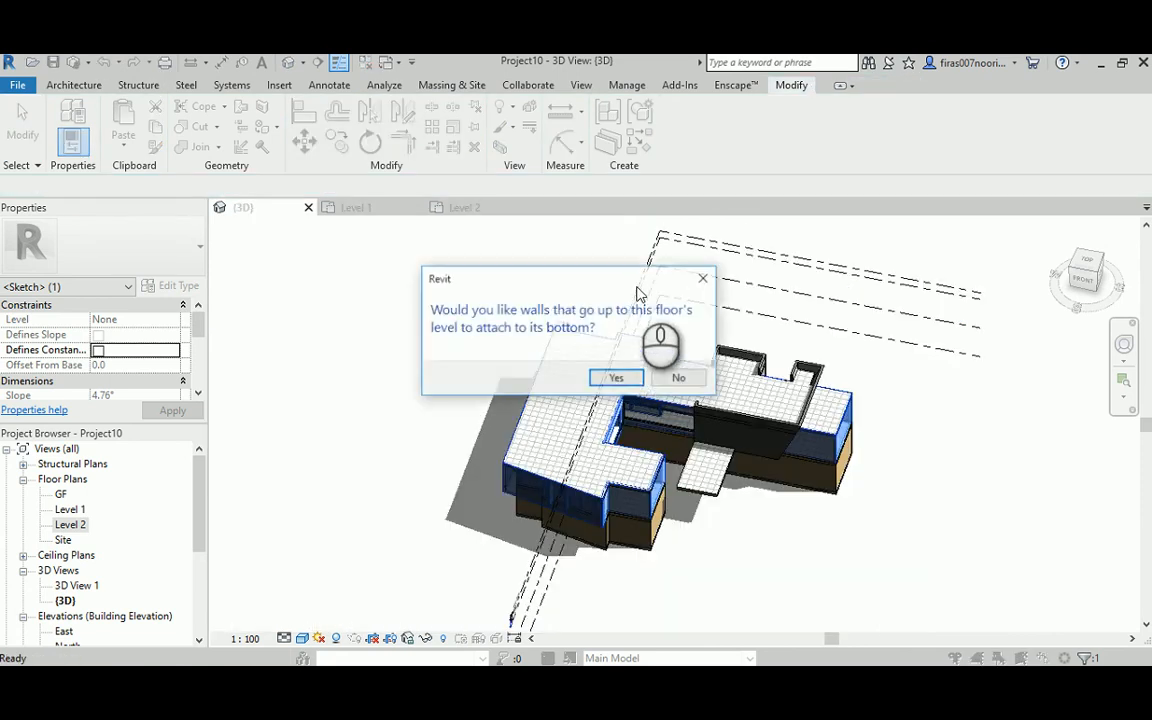
{"action": "left_click", "coordinate": [676, 378]}
- Try to set the small balcony bay's floor edge distance to 3370 mm, finishing the boundary without attaching walls
{"action": "scroll", "coordinate": [560, 331], "scroll_direction": "up", "scroll_amount": 5}
{"action": "left_click", "coordinate": [560, 331]}
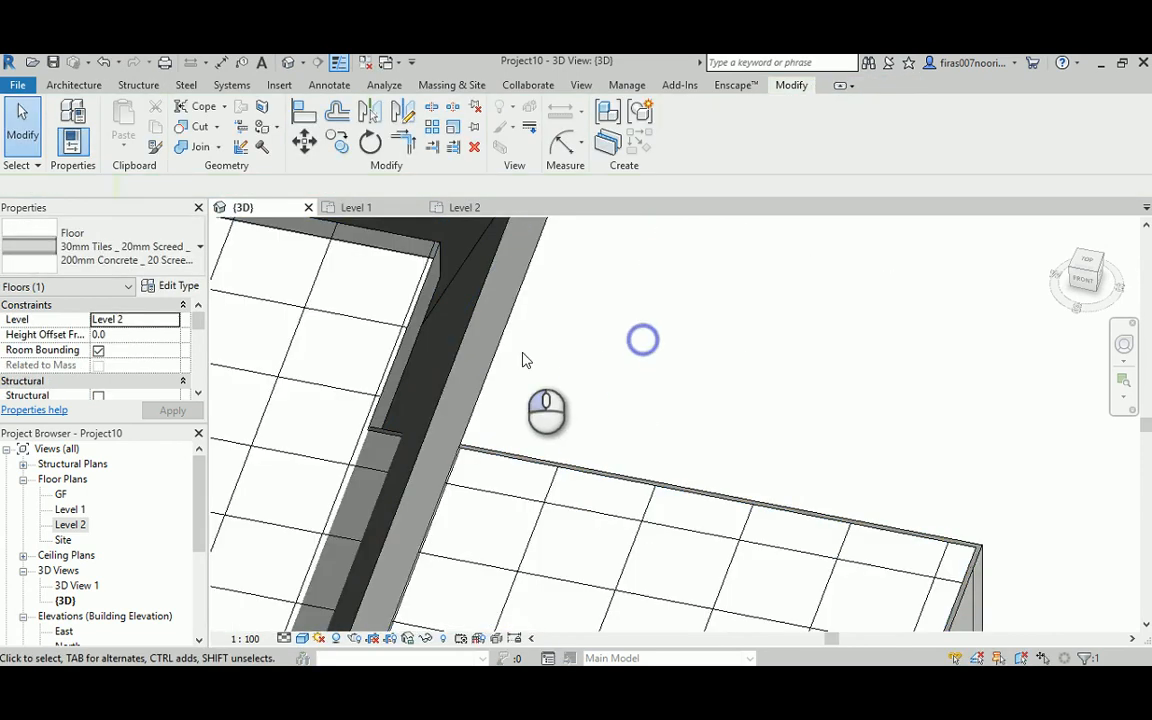
{"action": "left_click", "coordinate": [411, 332]}
{"action": "left_click", "coordinate": [687, 133]}
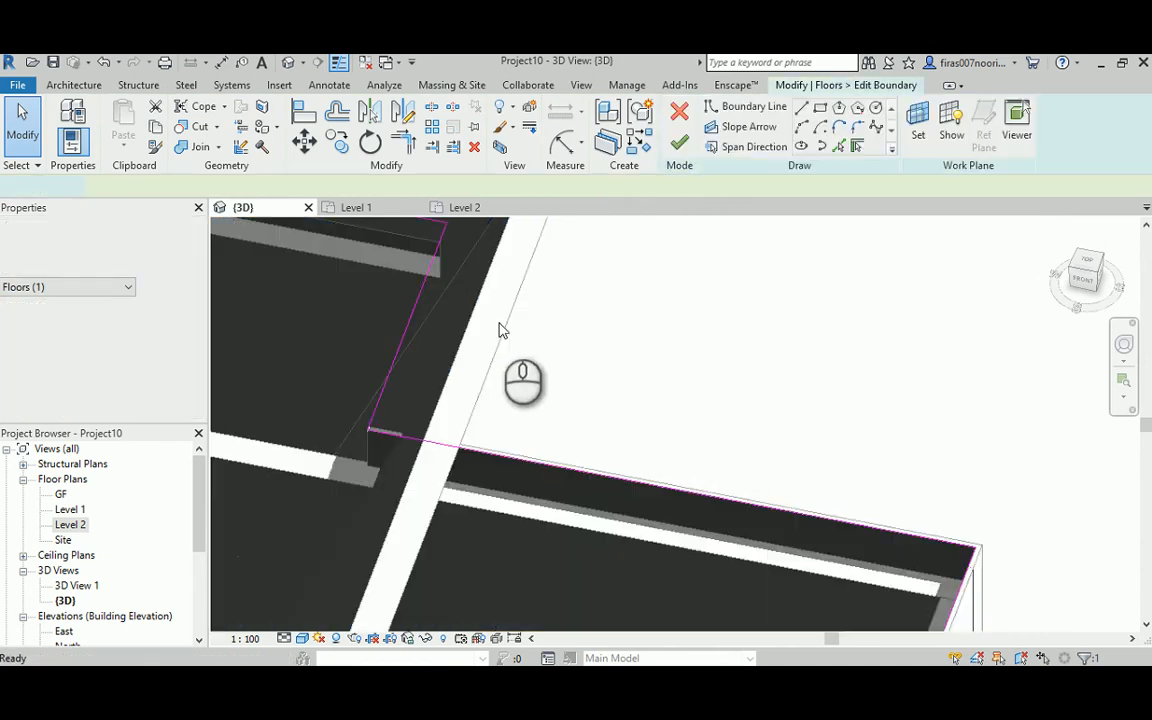
{"action": "left_click", "coordinate": [407, 332]}
{"action": "left_click", "coordinate": [733, 250]}
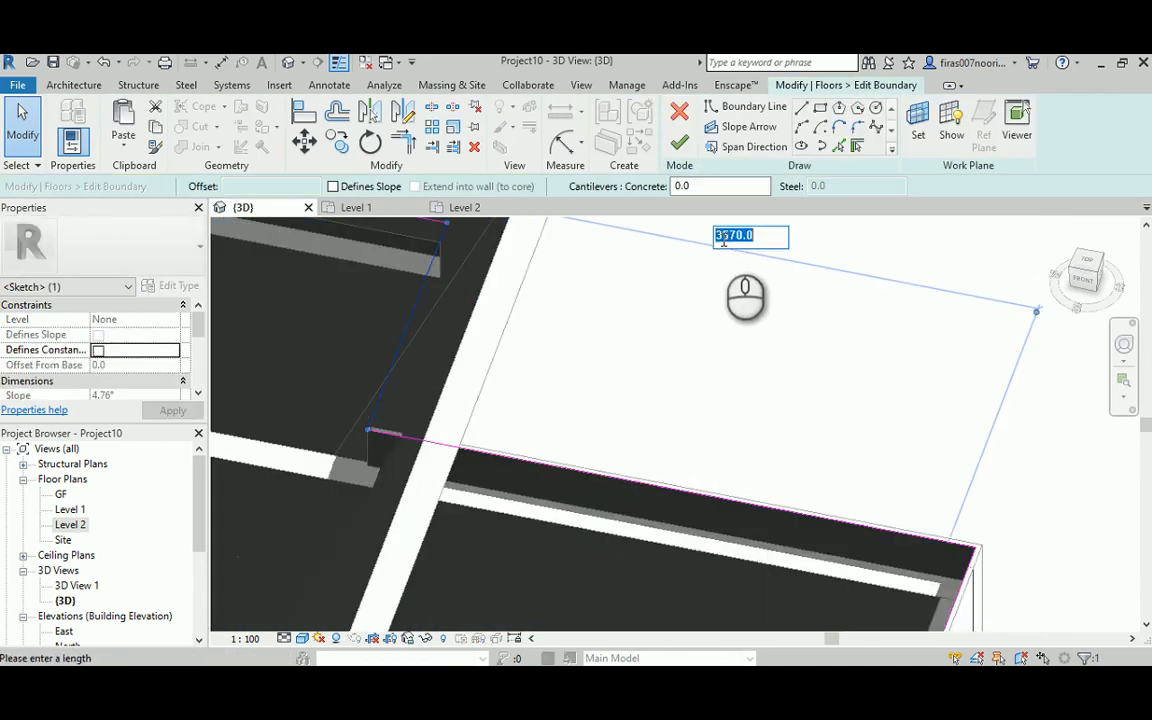
{"action": "left_click", "coordinate": [680, 144]}
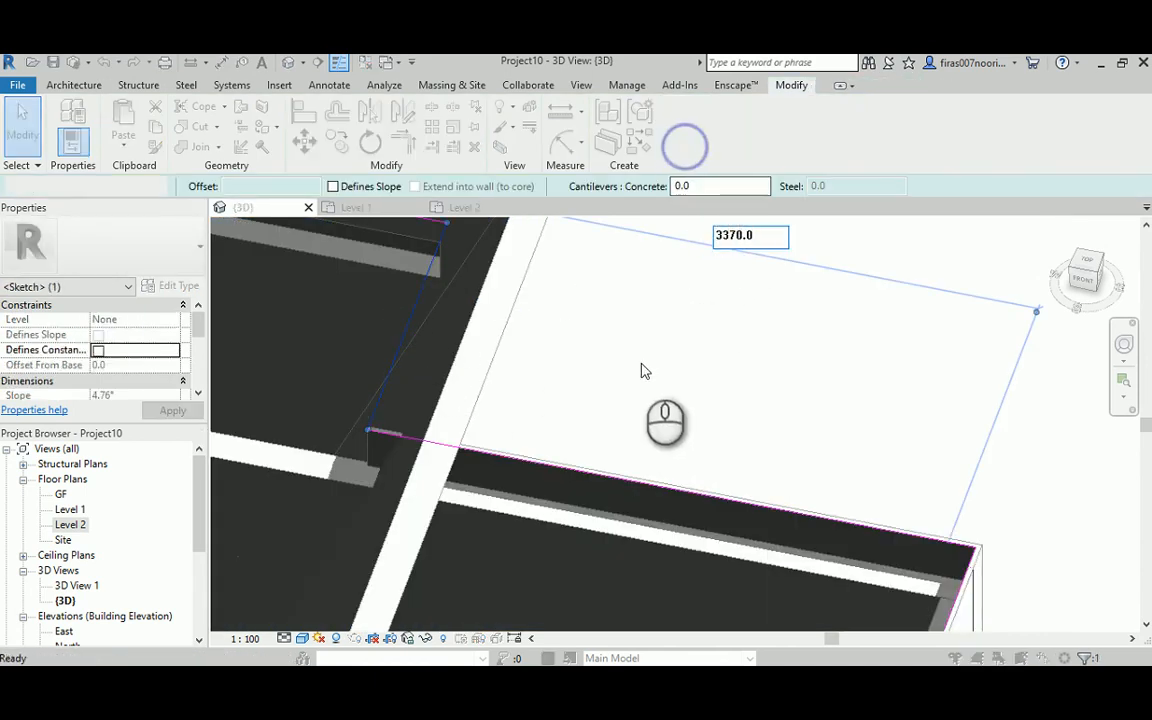
{"action": "scroll", "coordinate": [643, 370], "scroll_direction": "down", "scroll_amount": 5}
{"action": "left_click", "coordinate": [684, 378]}
{"action": "scroll", "coordinate": [771, 406], "scroll_direction": "up", "scroll_amount": 5}
{"action": "left_click", "coordinate": [771, 399]}
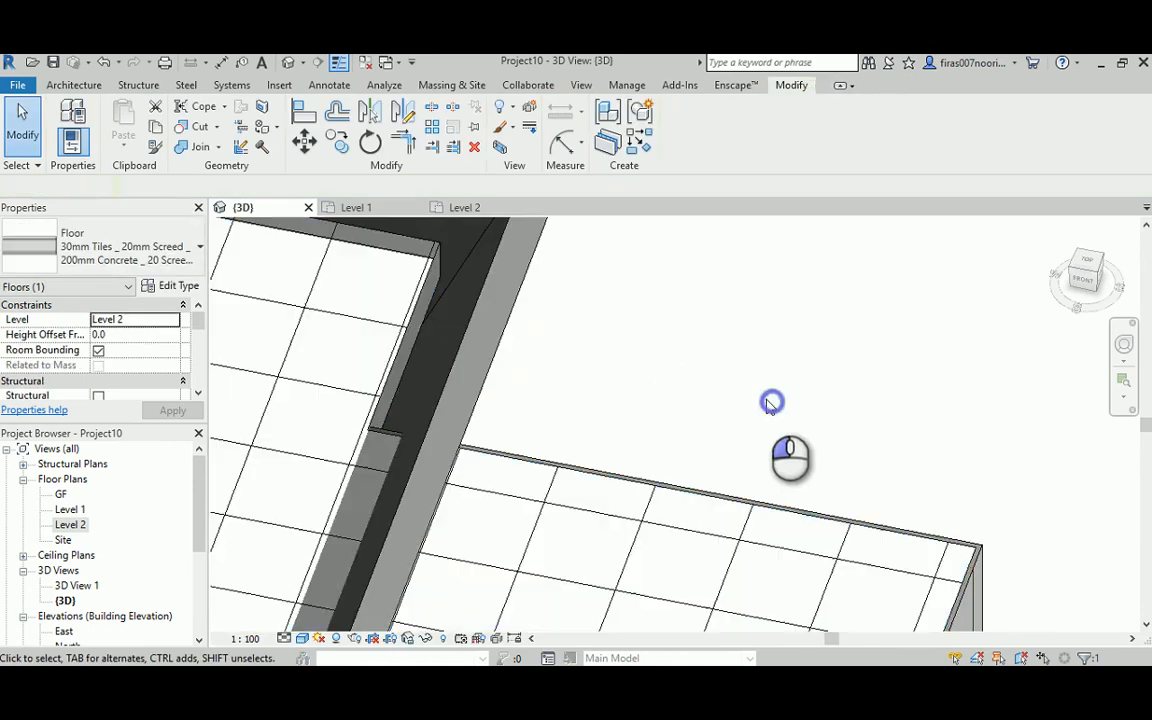
- Reopen the floor's boundary, extend the small balcony bay's edge to meet the adjacent parapet wall, and finish without attaching walls
{"action": "left_click", "coordinate": [411, 342]}
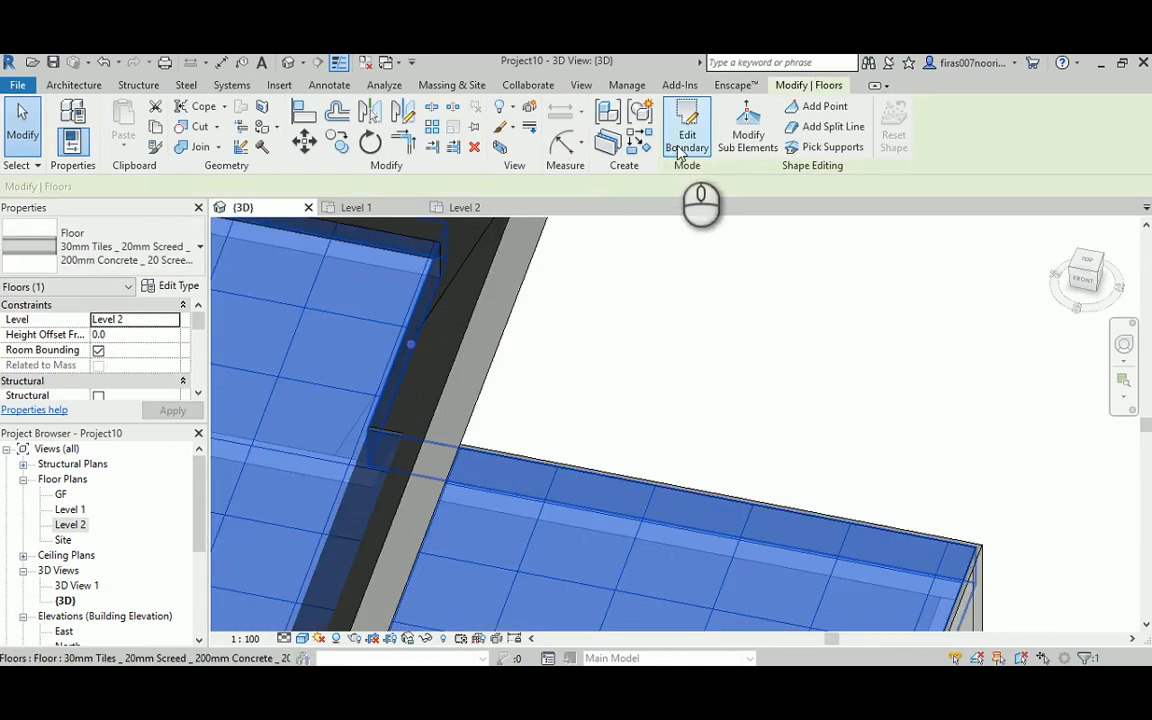
{"action": "left_click", "coordinate": [688, 132]}
{"action": "left_click", "coordinate": [405, 318]}
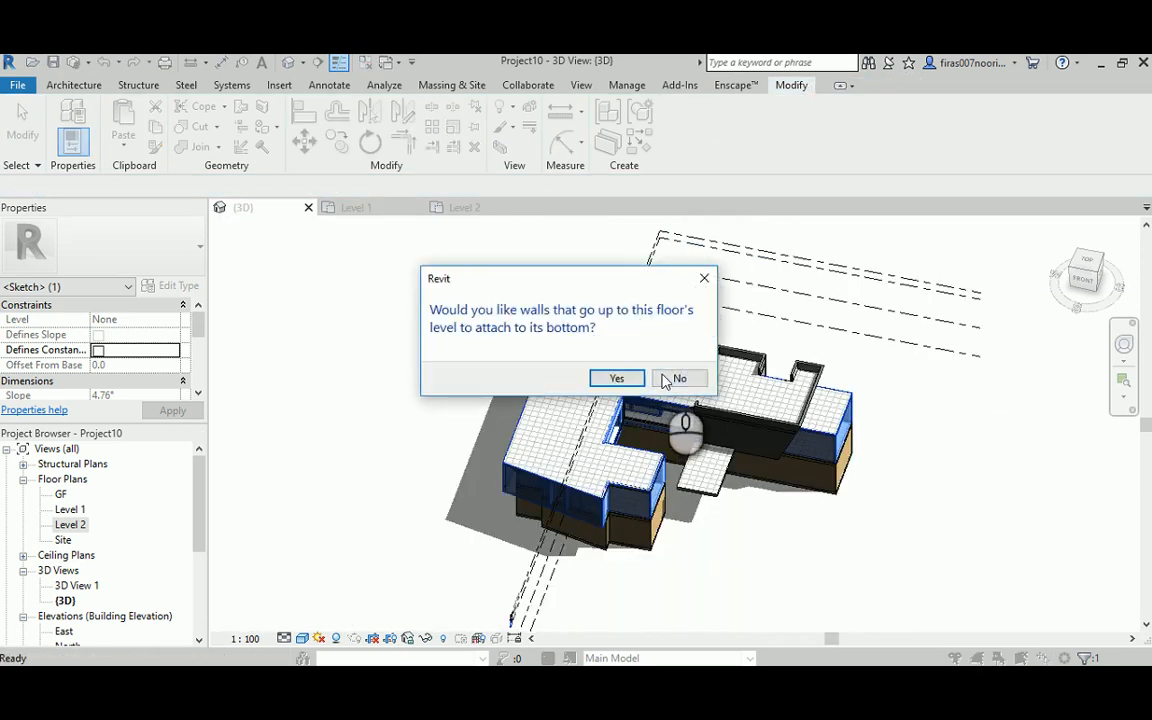
{"action": "left_click", "coordinate": [664, 378]}
{"action": "scroll", "coordinate": [738, 368], "scroll_direction": "up", "scroll_amount": 1}
{"action": "left_click", "coordinate": [668, 345]}
{"action": "scroll", "coordinate": [590, 362], "scroll_direction": "down", "scroll_amount": 4}
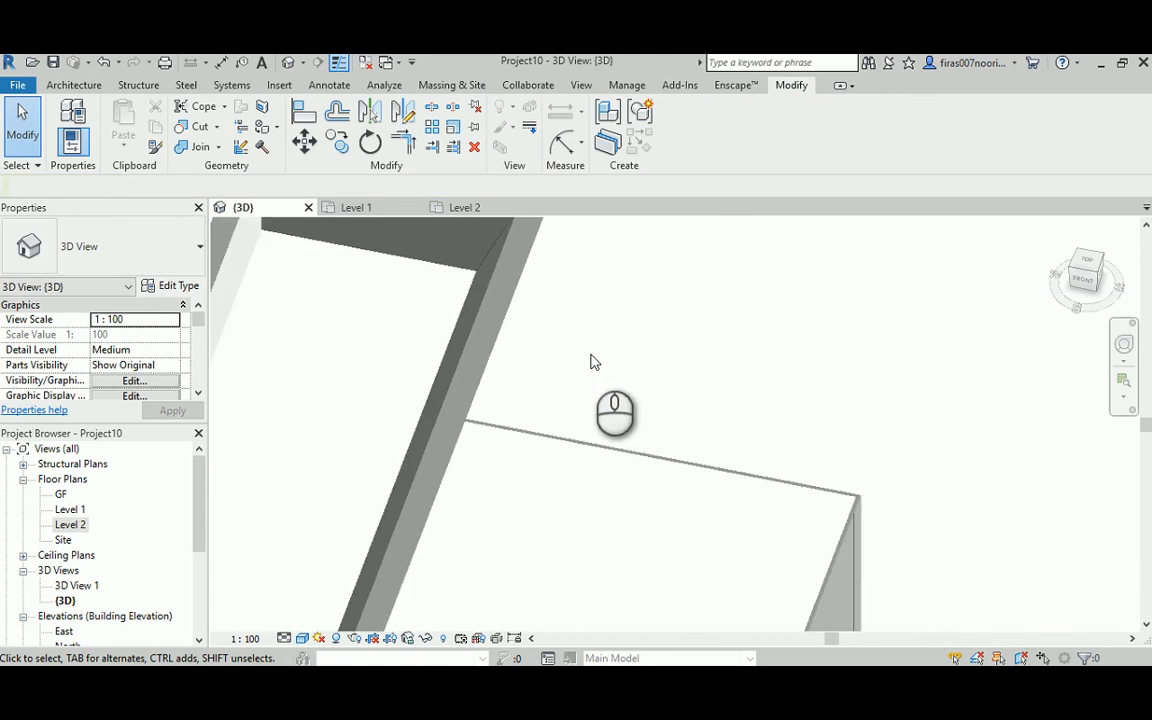
{"action": "middle_click_drag", "start_coordinate": [386, 383], "coordinate": [580, 350], "text": "shift"}
{"action": "middle_click_drag", "start_coordinate": [458, 427], "coordinate": [600, 290]}
{"action": "scroll", "coordinate": [556, 350], "scroll_direction": "down", "scroll_amount": 4}
{"action": "middle_click_drag", "start_coordinate": [425, 415], "coordinate": [3, 461], "text": "shift"}
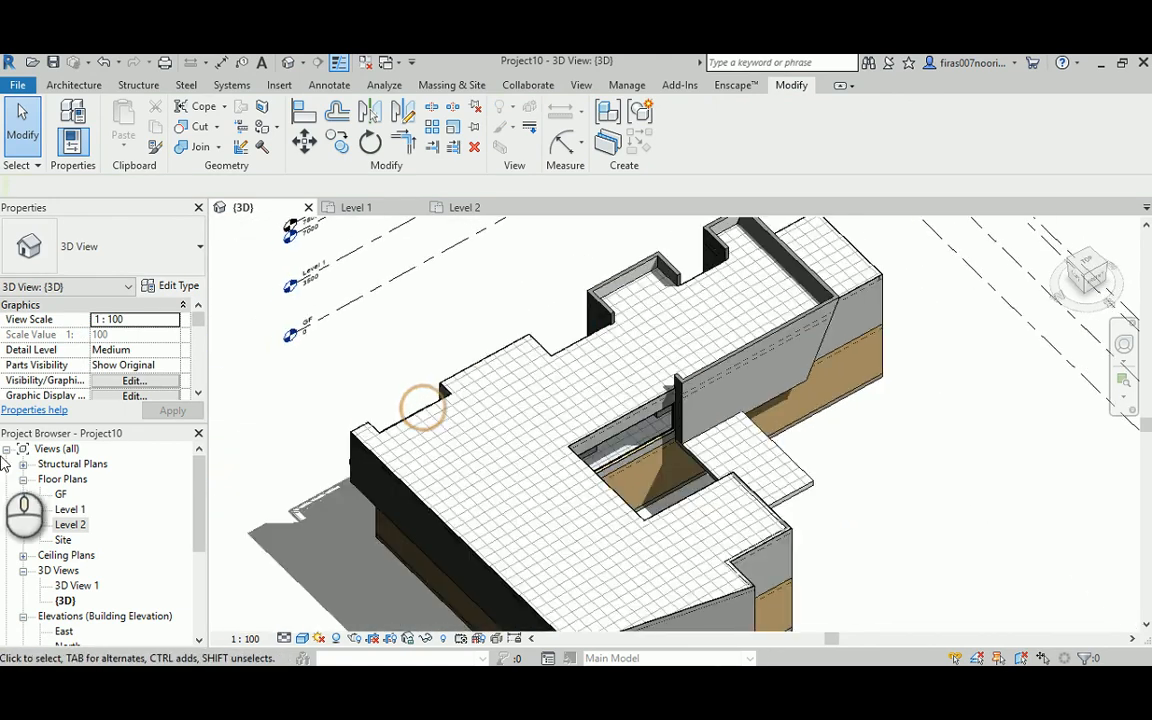
- Open the Level 2 floor plan at the house's rear wing
{"action": "double_click", "coordinate": [65, 530]}
{"action": "middle_click_drag", "start_coordinate": [532, 440], "coordinate": [543, 483]}
{"action": "scroll", "coordinate": [540, 480], "scroll_direction": "down", "scroll_amount": 5}
{"action": "scroll", "coordinate": [471, 366], "scroll_direction": "down", "scroll_amount": 1}
{"action": "middle_click_drag", "start_coordinate": [471, 366], "coordinate": [667, 433]}
{"action": "scroll", "coordinate": [664, 433], "scroll_direction": "down", "scroll_amount": 1}
{"action": "scroll", "coordinate": [365, 320], "scroll_direction": "down", "scroll_amount": 3}
{"action": "middle_click_drag", "start_coordinate": [357, 332], "coordinate": [666, 491]}
{"action": "middle_click_drag", "start_coordinate": [401, 432], "coordinate": [657, 389]}
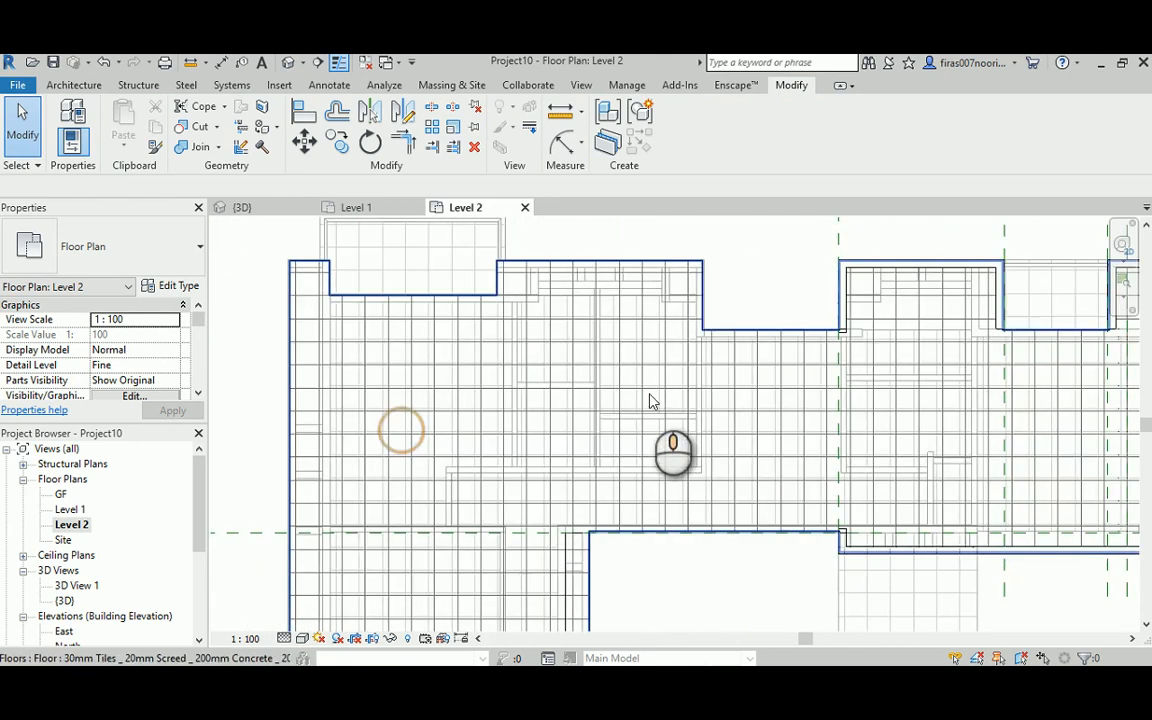
- Set the Level 2 plan's underlay base level to None and apply the change
{"action": "left_click_drag", "start_coordinate": [196, 342], "coordinate": [197, 376]}
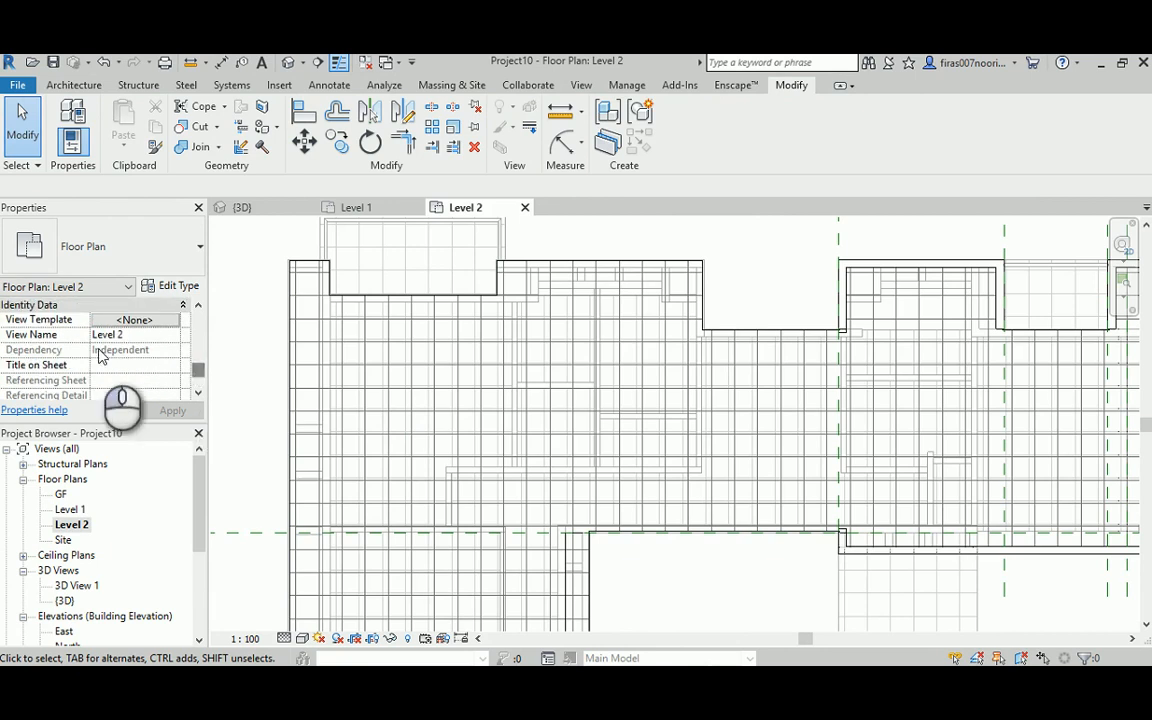
{"action": "scroll", "coordinate": [102, 360], "scroll_direction": "up", "scroll_amount": 1}
{"action": "scroll", "coordinate": [106, 366], "scroll_direction": "down", "scroll_amount": 3}
{"action": "scroll", "coordinate": [106, 368], "scroll_direction": "up", "scroll_amount": 3}
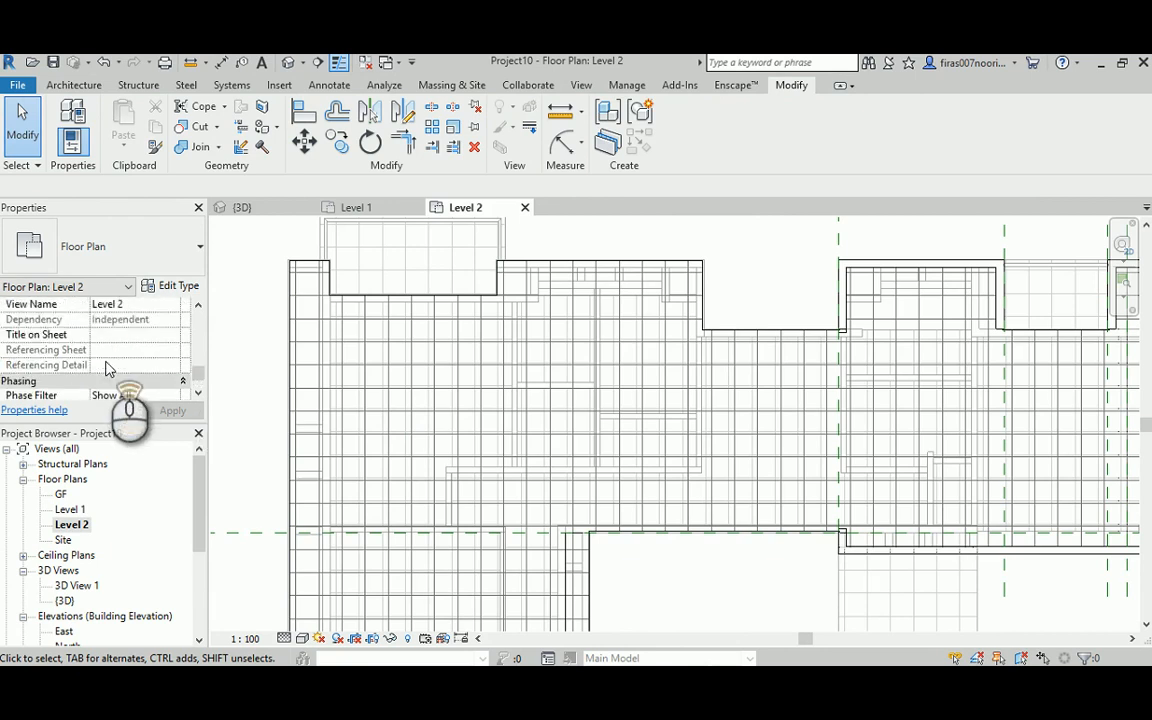
{"action": "scroll", "coordinate": [107, 369], "scroll_direction": "up", "scroll_amount": 4}
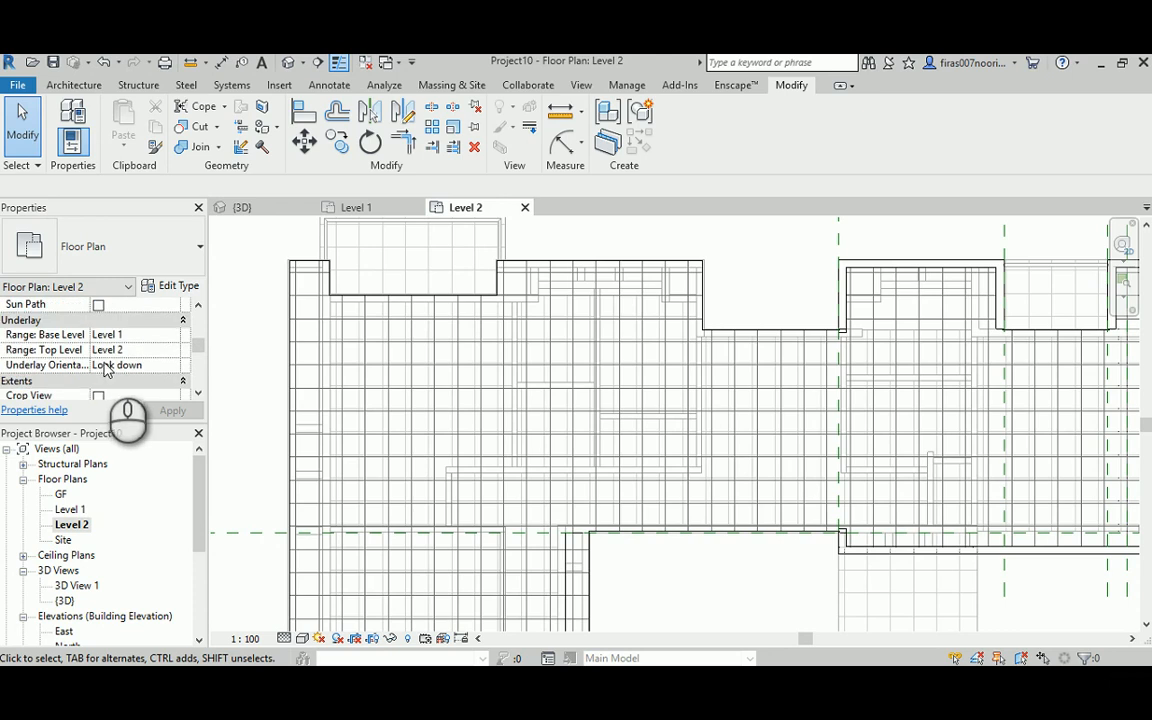
{"action": "left_click", "coordinate": [108, 350]}
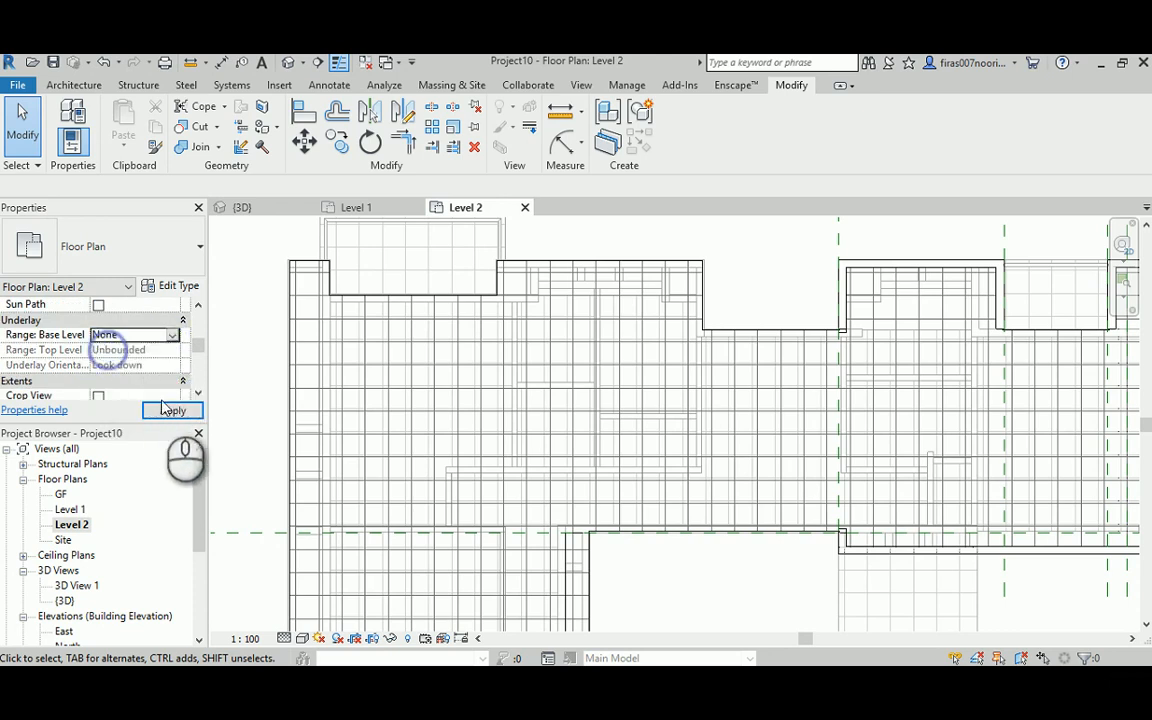
{"action": "left_click", "coordinate": [172, 410]}
{"action": "scroll", "coordinate": [311, 334], "scroll_direction": "up", "scroll_amount": 3}
{"action": "middle_click_drag", "start_coordinate": [311, 334], "coordinate": [313, 352]}
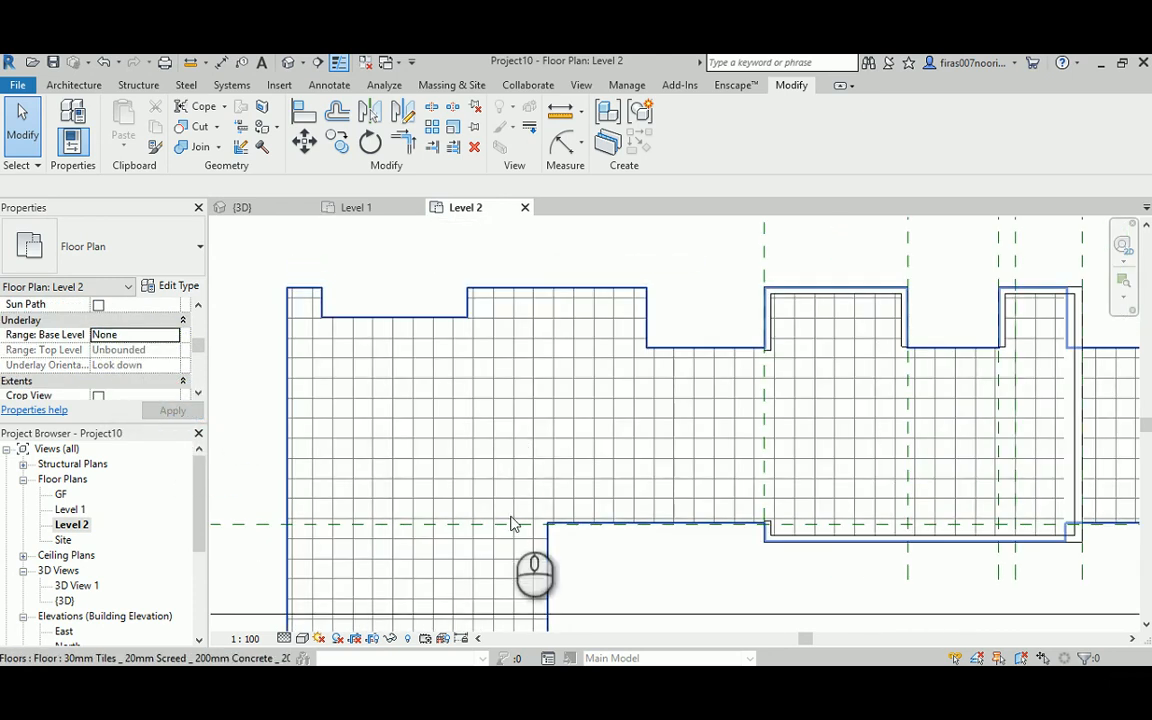
{"action": "scroll", "coordinate": [500, 390], "scroll_direction": "down", "scroll_amount": 2}
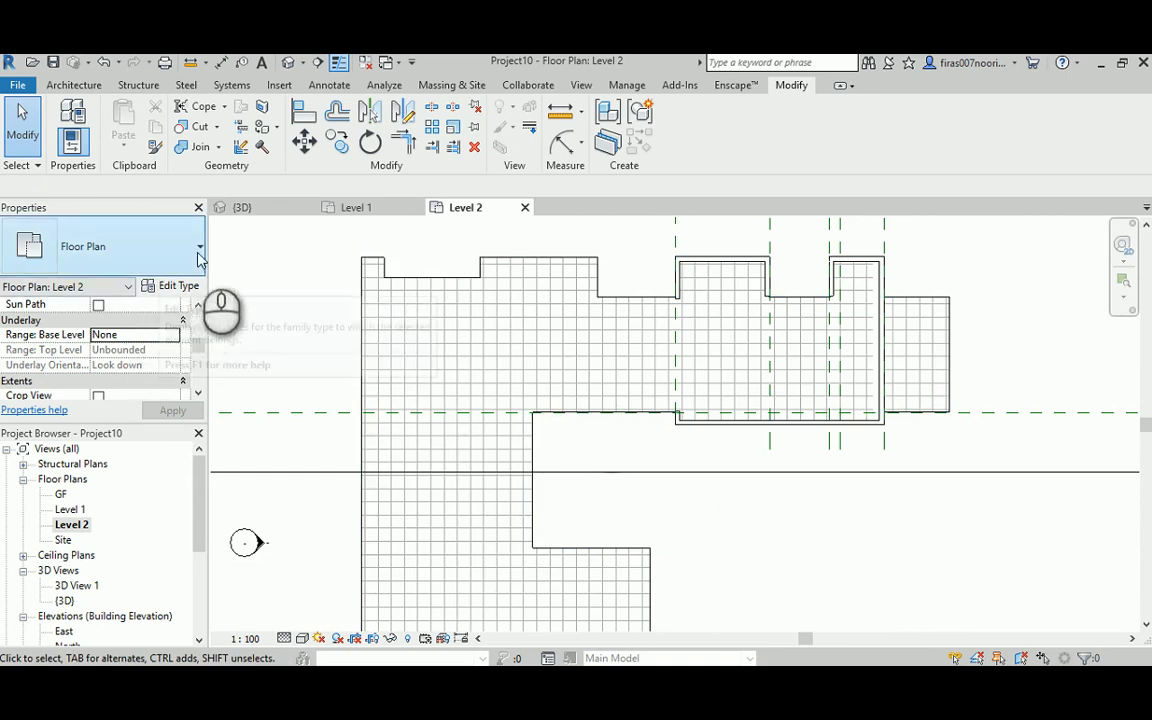
- Start an architectural wall using the type Ex. Wall __ White Paint_ 30mm Render Sc _ 140mm Conc. _ 30mm Screed _ Paint
{"action": "left_click", "coordinate": [74, 85]}
{"action": "left_click", "coordinate": [68, 145]}
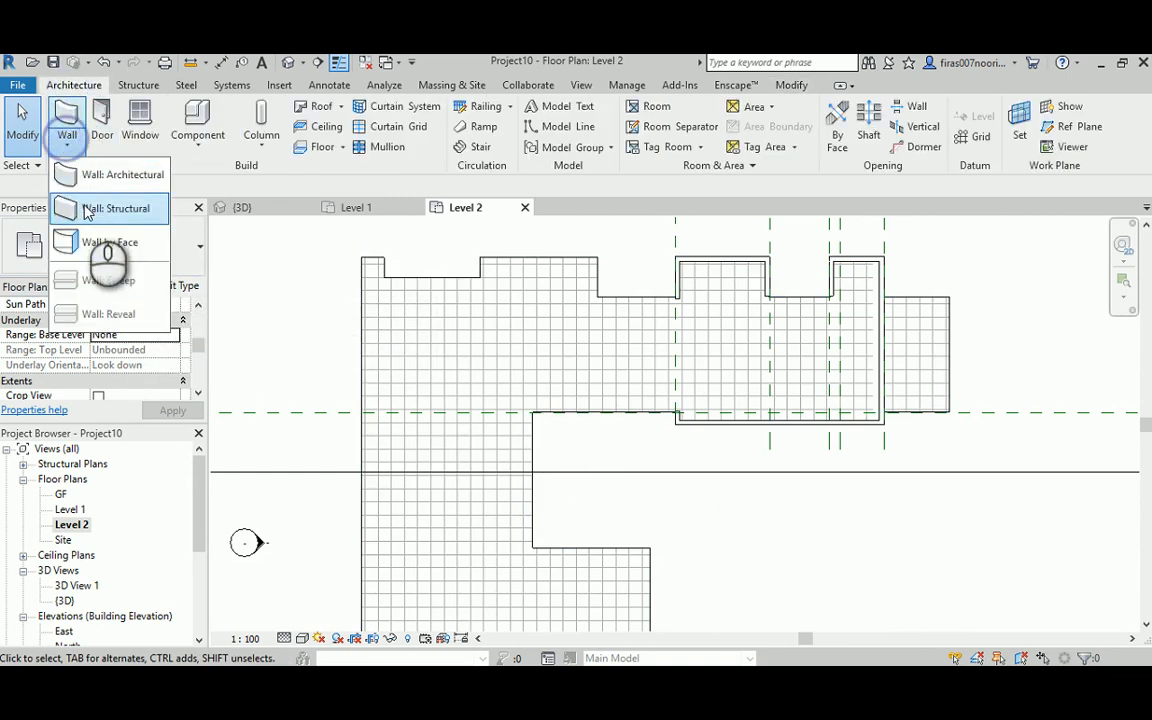
{"action": "left_click", "coordinate": [81, 178]}
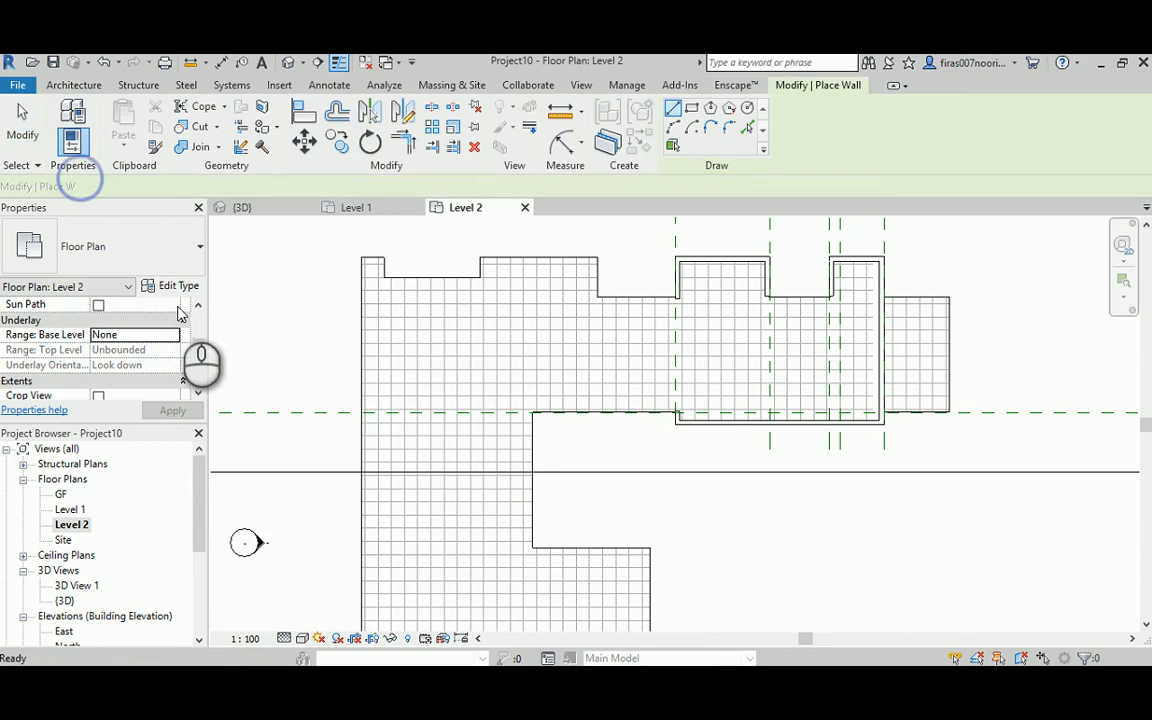
{"action": "left_click", "coordinate": [155, 250]}
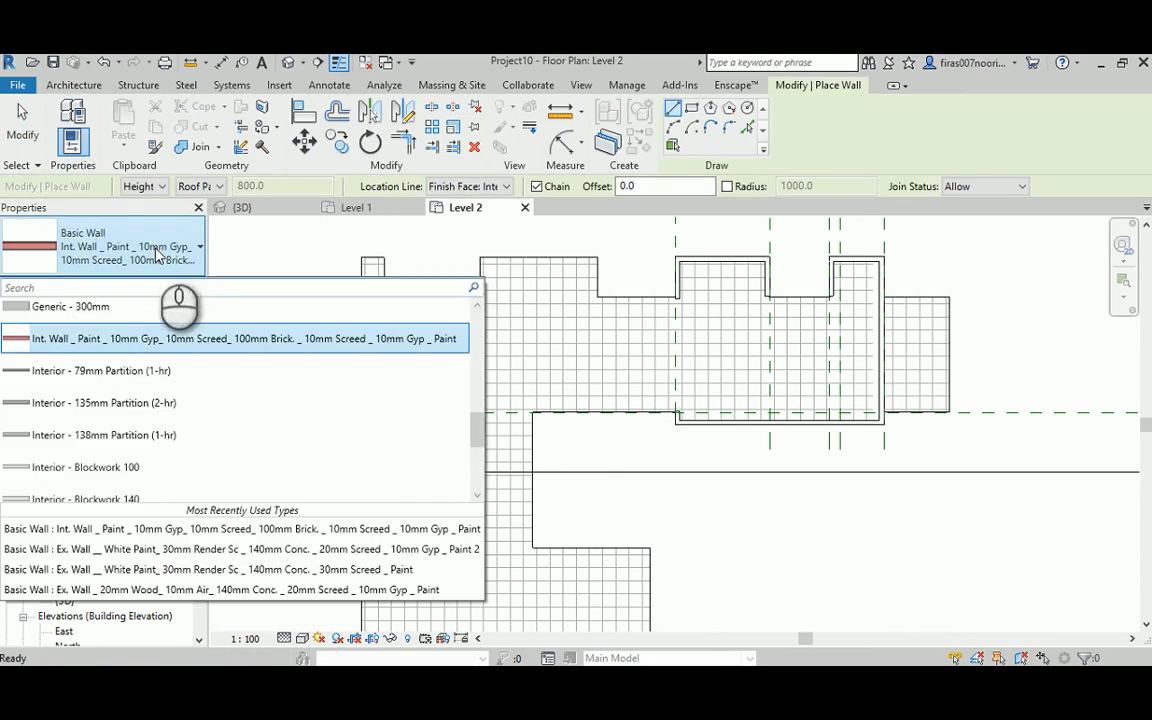
{"action": "scroll", "coordinate": [166, 400], "scroll_direction": "down", "scroll_amount": 4}
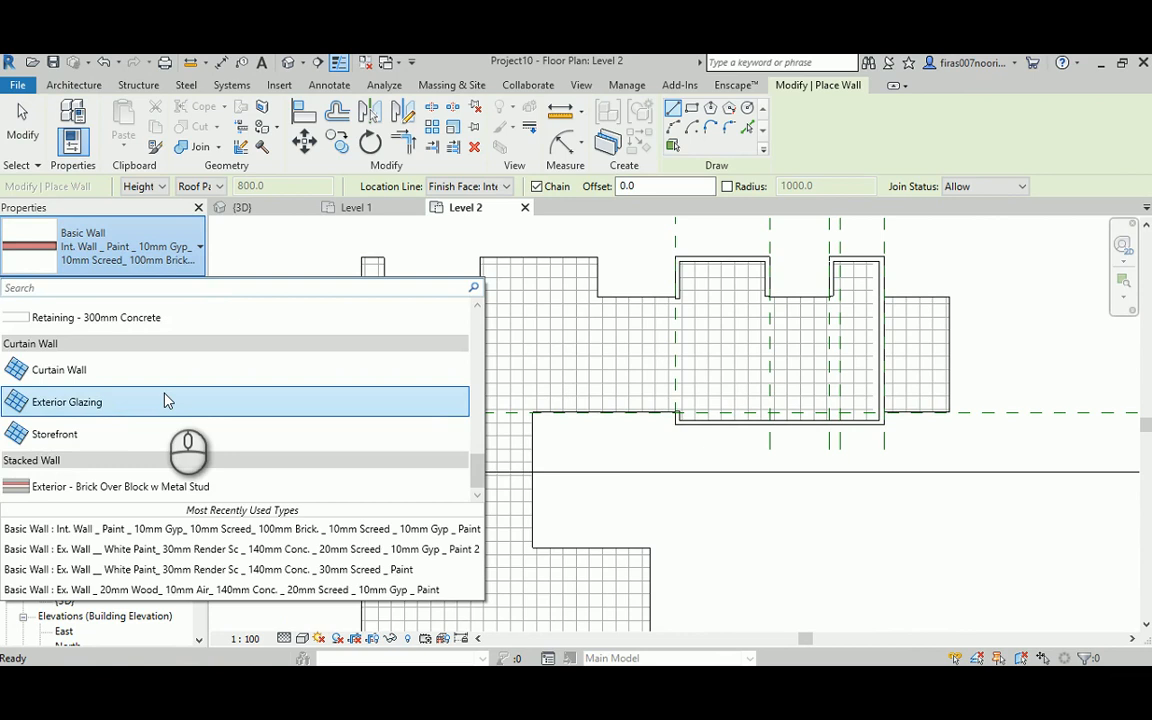
{"action": "scroll", "coordinate": [166, 400], "scroll_direction": "up", "scroll_amount": 5}
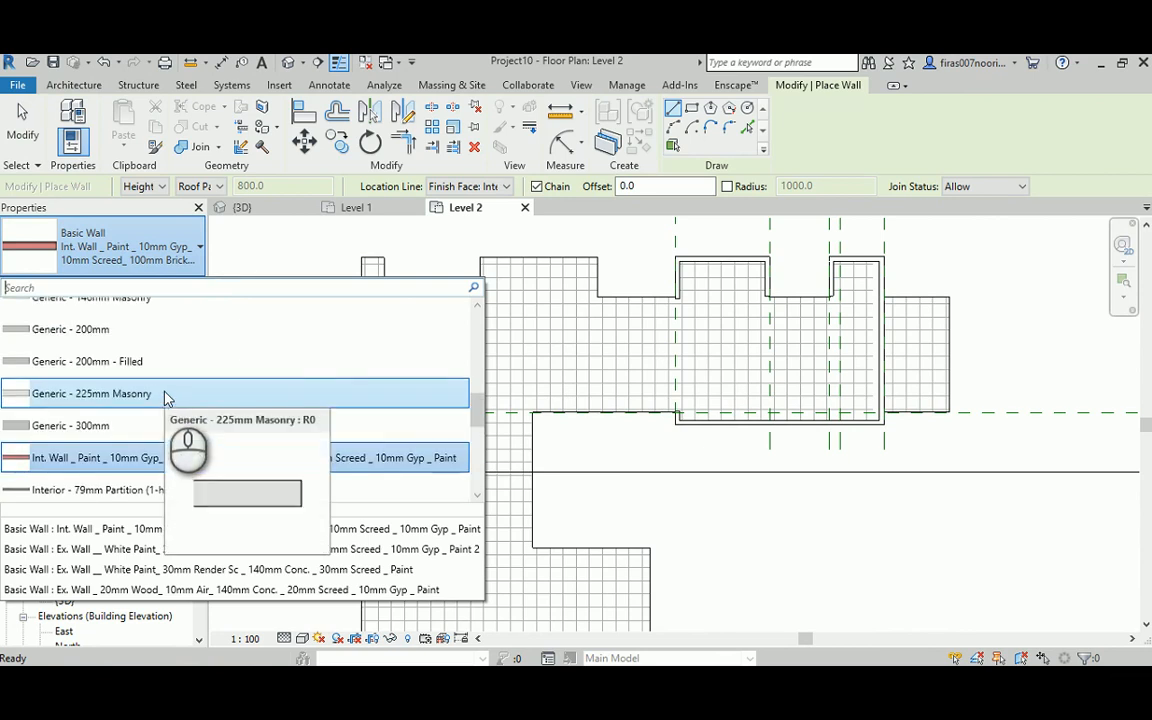
{"action": "scroll", "coordinate": [166, 399], "scroll_direction": "up", "scroll_amount": 3}
{"action": "scroll", "coordinate": [183, 372], "scroll_direction": "up", "scroll_amount": 1}
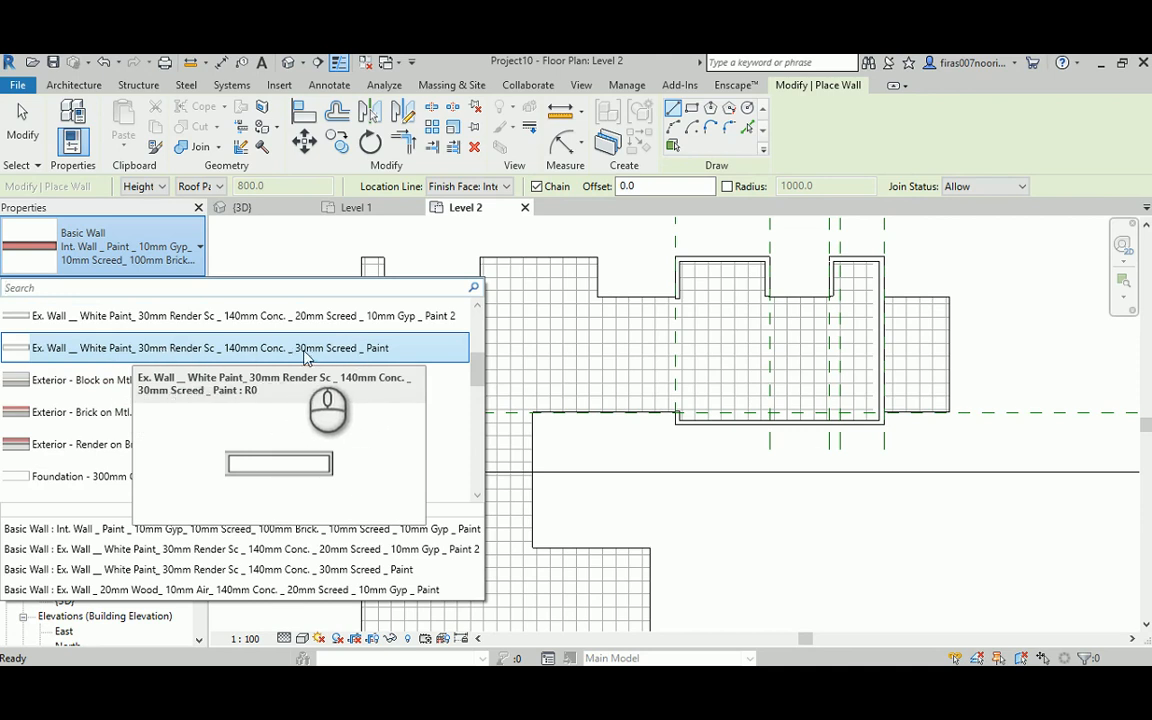
{"action": "left_click", "coordinate": [125, 348]}
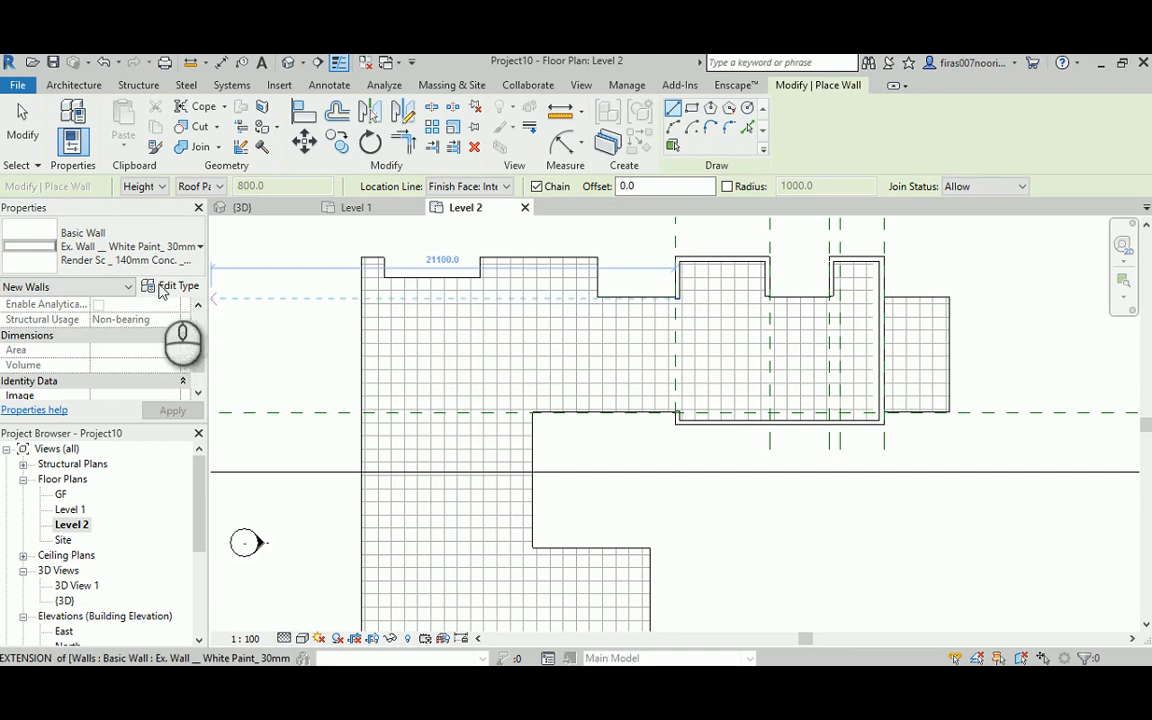
- Set the location line to Finish Face: Exterior and draw walls 3560 mm along the rear recess and up its side to the floor corner
{"action": "scroll", "coordinate": [175, 305], "scroll_direction": "up", "scroll_amount": 5}
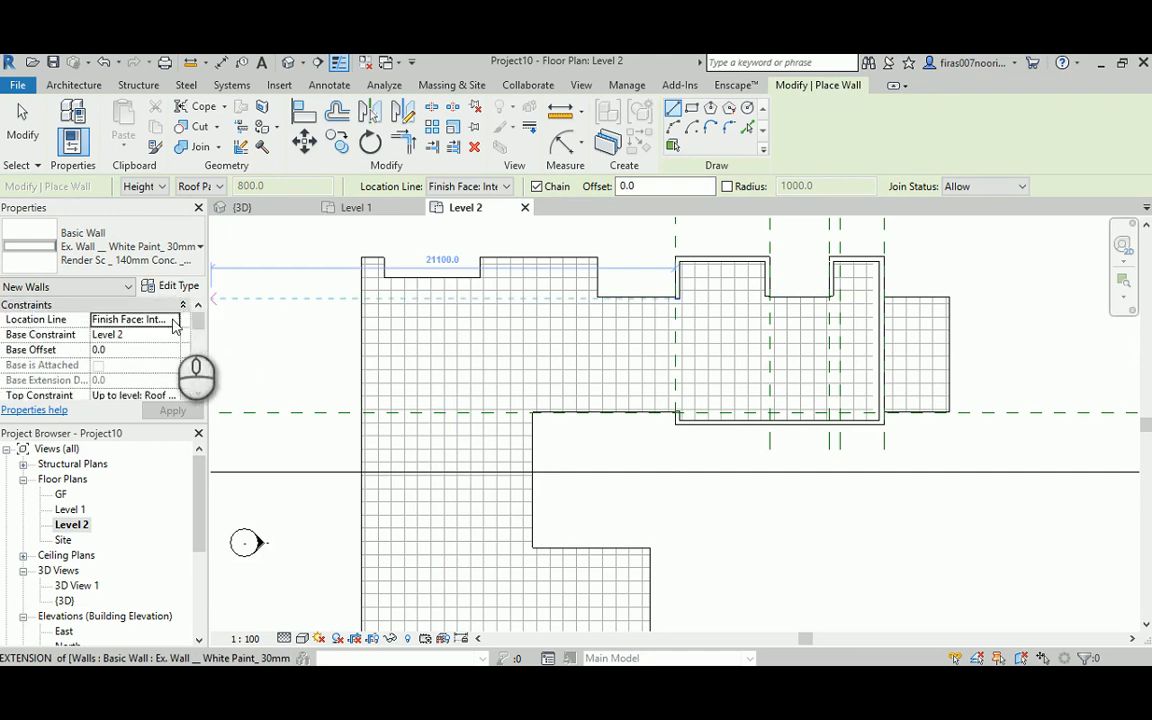
{"action": "left_click", "coordinate": [175, 320]}
{"action": "left_click", "coordinate": [165, 359]}
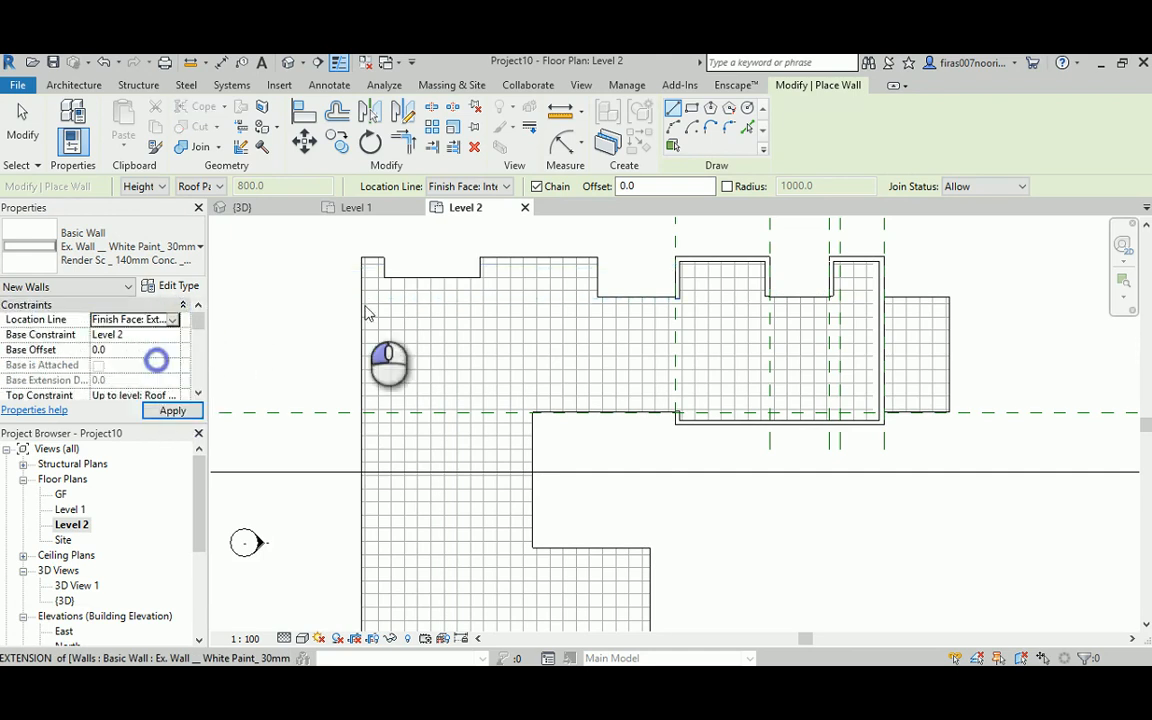
{"action": "scroll", "coordinate": [682, 325], "scroll_direction": "up", "scroll_amount": 6}
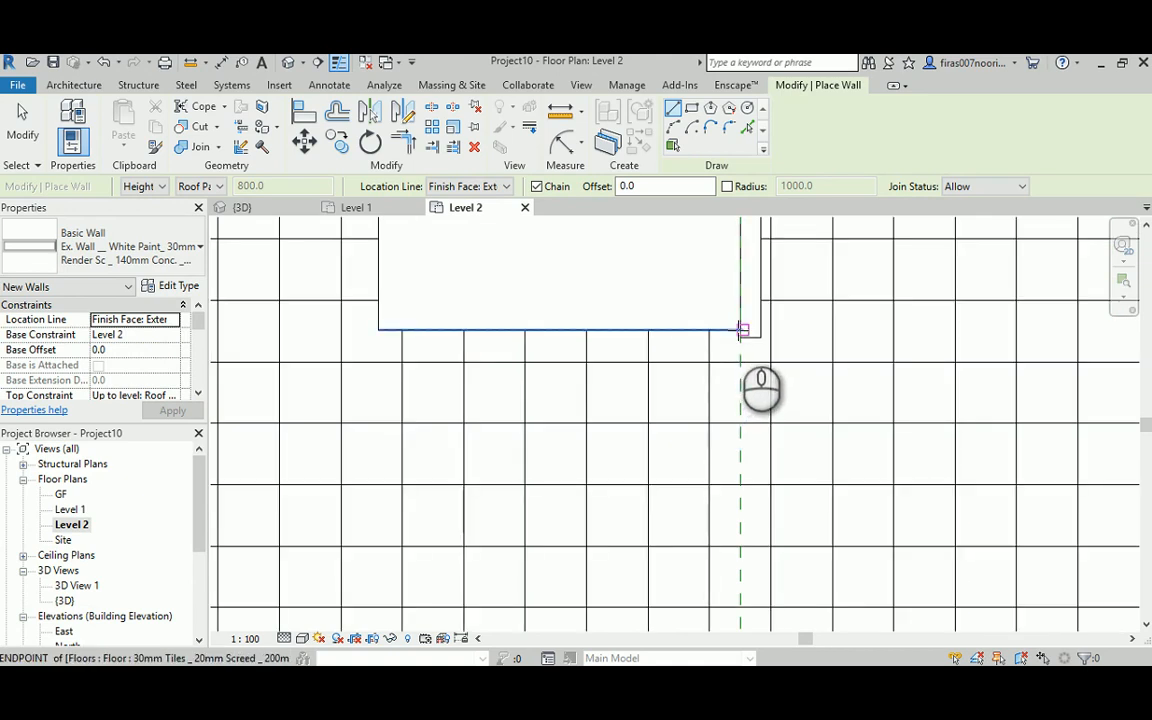
{"action": "left_click", "coordinate": [741, 330]}
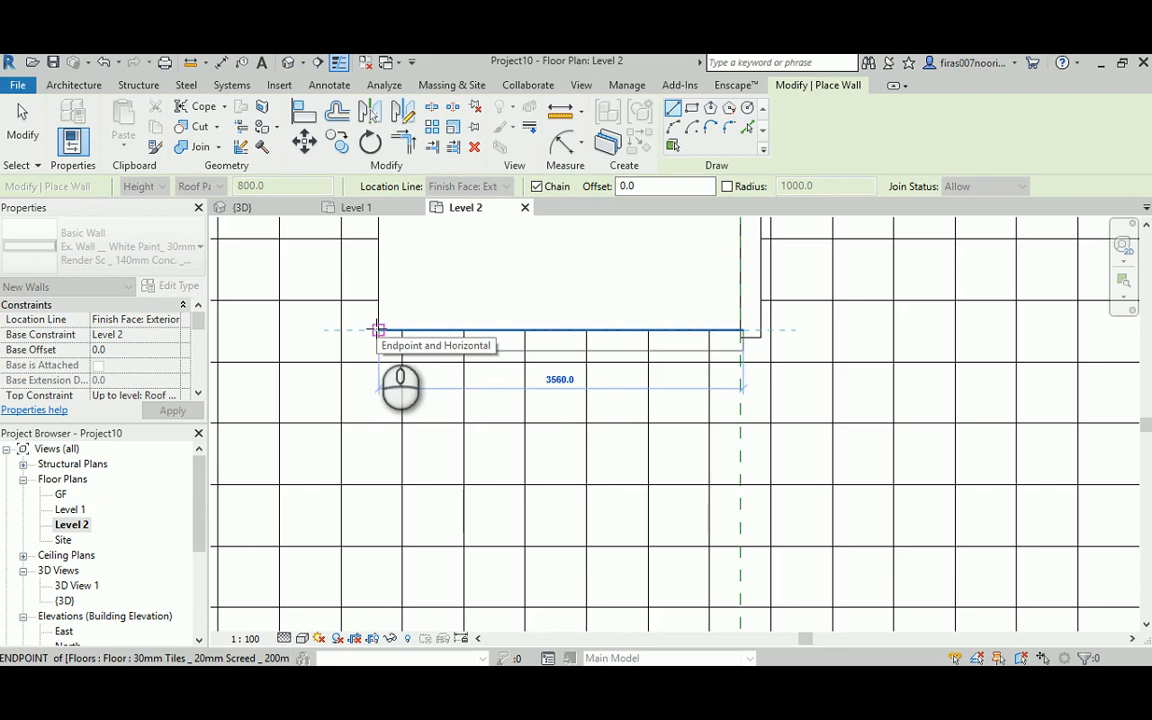
{"action": "left_click", "coordinate": [378, 330]}
{"action": "middle_click_drag", "start_coordinate": [398, 332], "coordinate": [411, 391]}
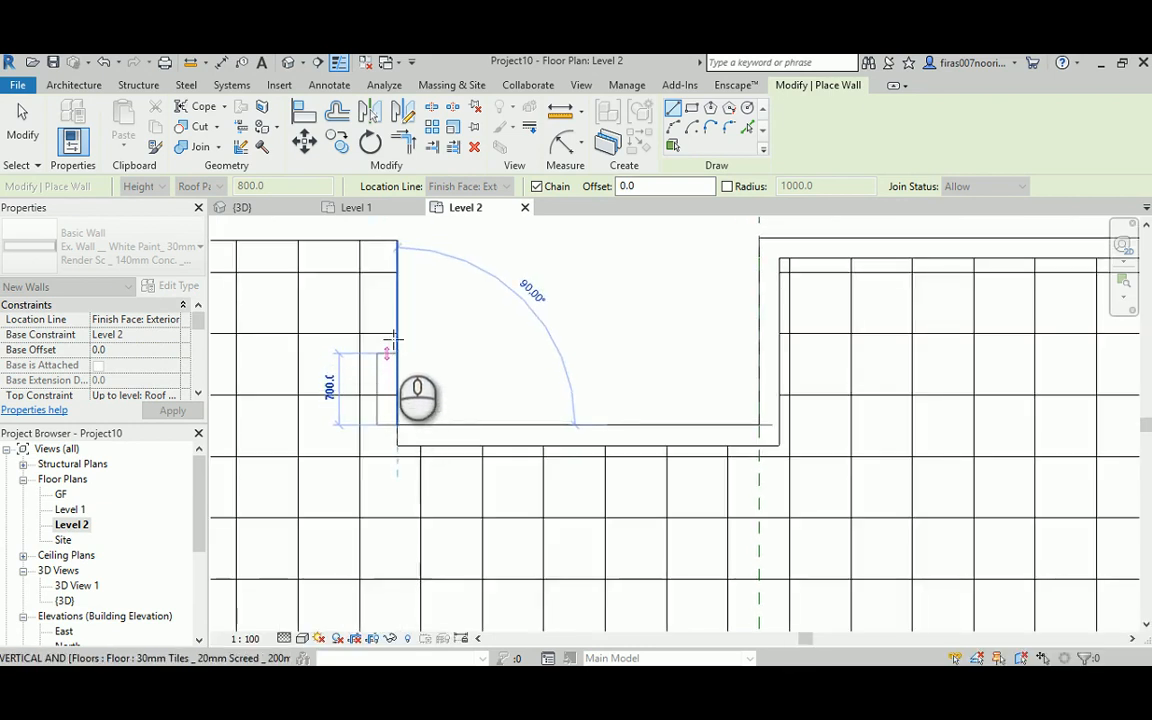
{"action": "left_click", "coordinate": [399, 236]}
- Continue the walls along the rear floor edge and around the shallow recess to the outer northwest corner
{"action": "middle_click_drag", "start_coordinate": [326, 248], "coordinate": [715, 303]}
{"action": "scroll", "coordinate": [705, 302], "scroll_direction": "down", "scroll_amount": 1}
{"action": "scroll", "coordinate": [584, 258], "scroll_direction": "down", "scroll_amount": 1}
{"action": "middle_click_drag", "start_coordinate": [424, 280], "coordinate": [658, 293]}
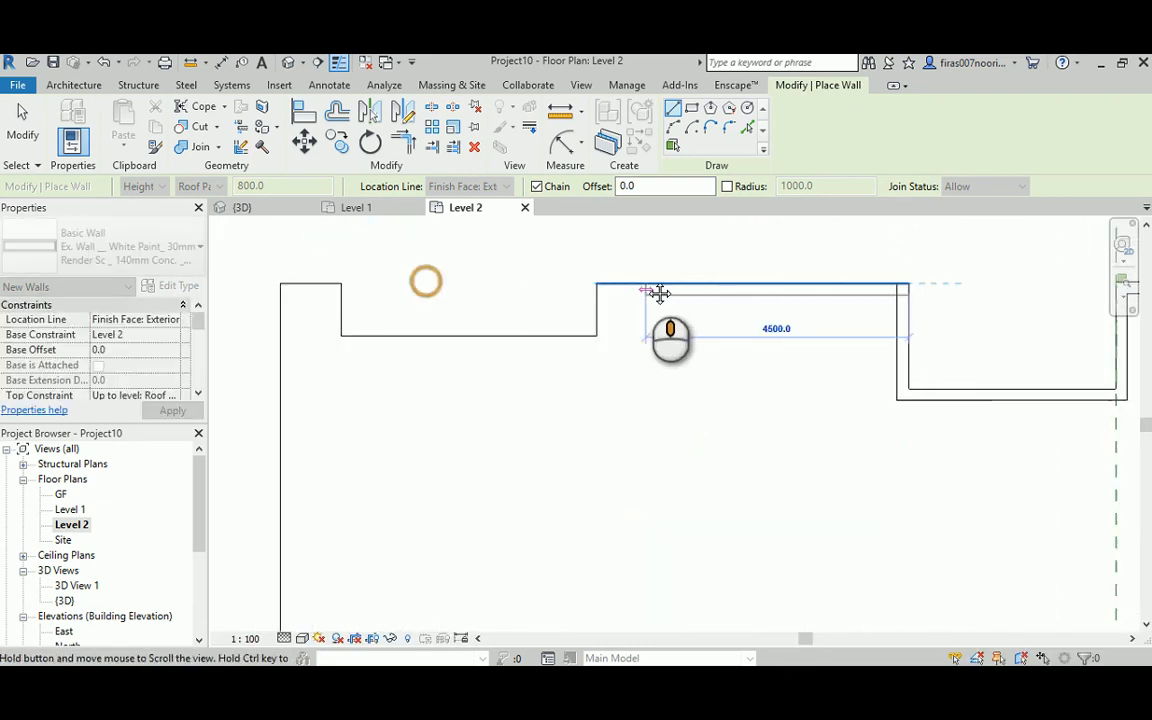
{"action": "left_click", "coordinate": [597, 281]}
{"action": "scroll", "coordinate": [596, 335], "scroll_direction": "up", "scroll_amount": 5}
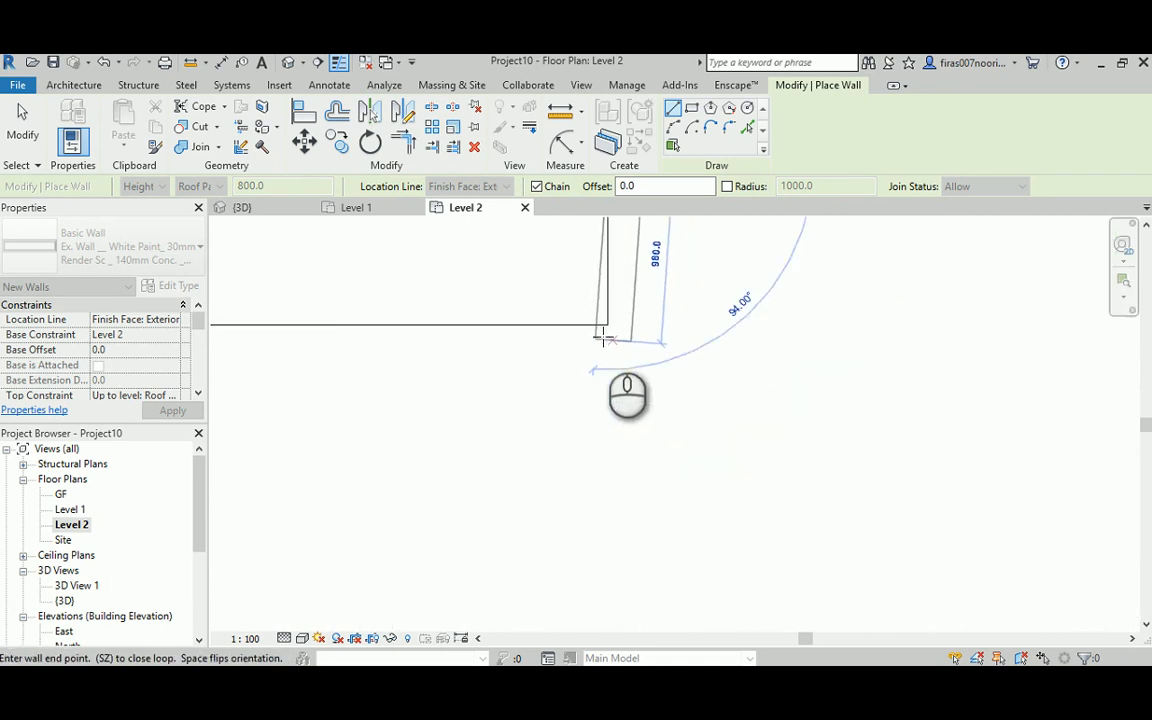
{"action": "left_click", "coordinate": [607, 327]}
{"action": "middle_click_drag", "start_coordinate": [421, 318], "coordinate": [658, 360]}
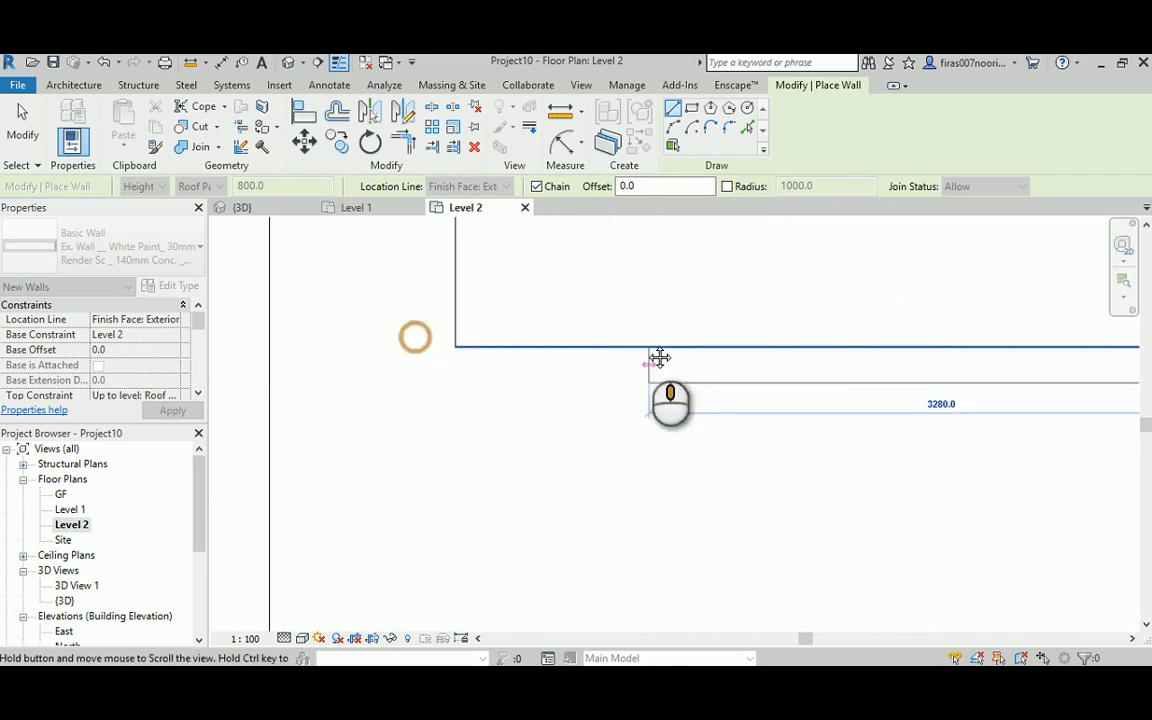
{"action": "left_click", "coordinate": [455, 348]}
{"action": "middle_click_drag", "start_coordinate": [455, 278], "coordinate": [459, 412]}
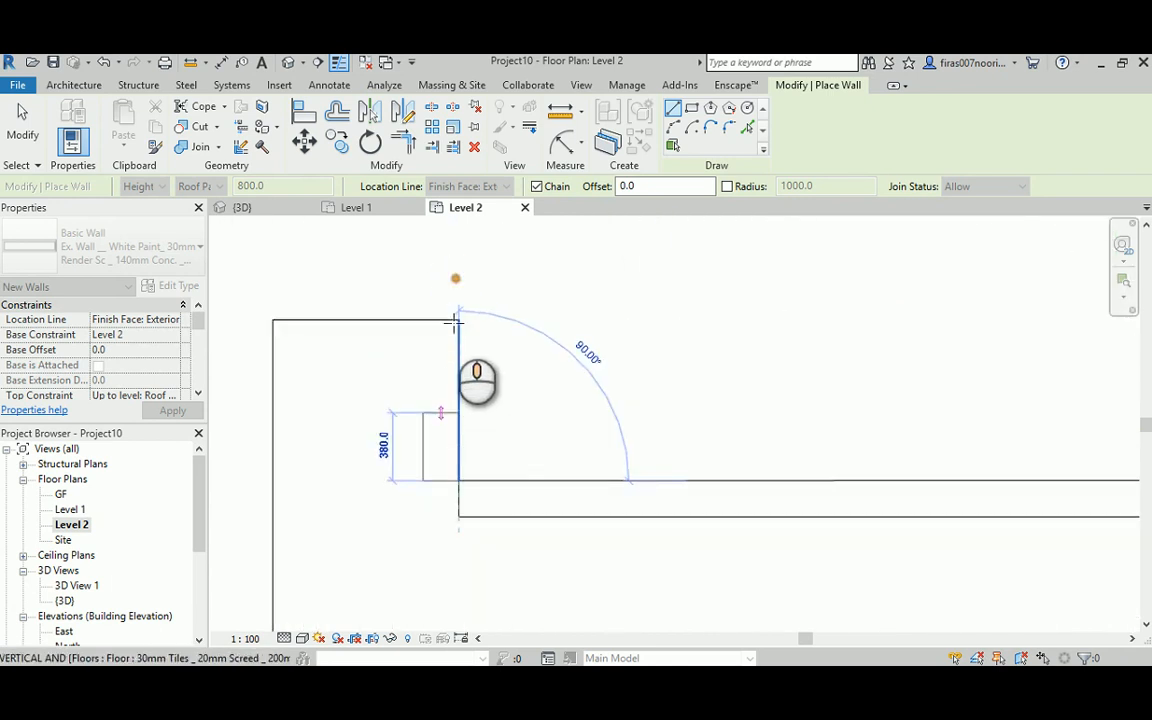
{"action": "left_click", "coordinate": [459, 319]}
{"action": "left_click", "coordinate": [272, 319]}
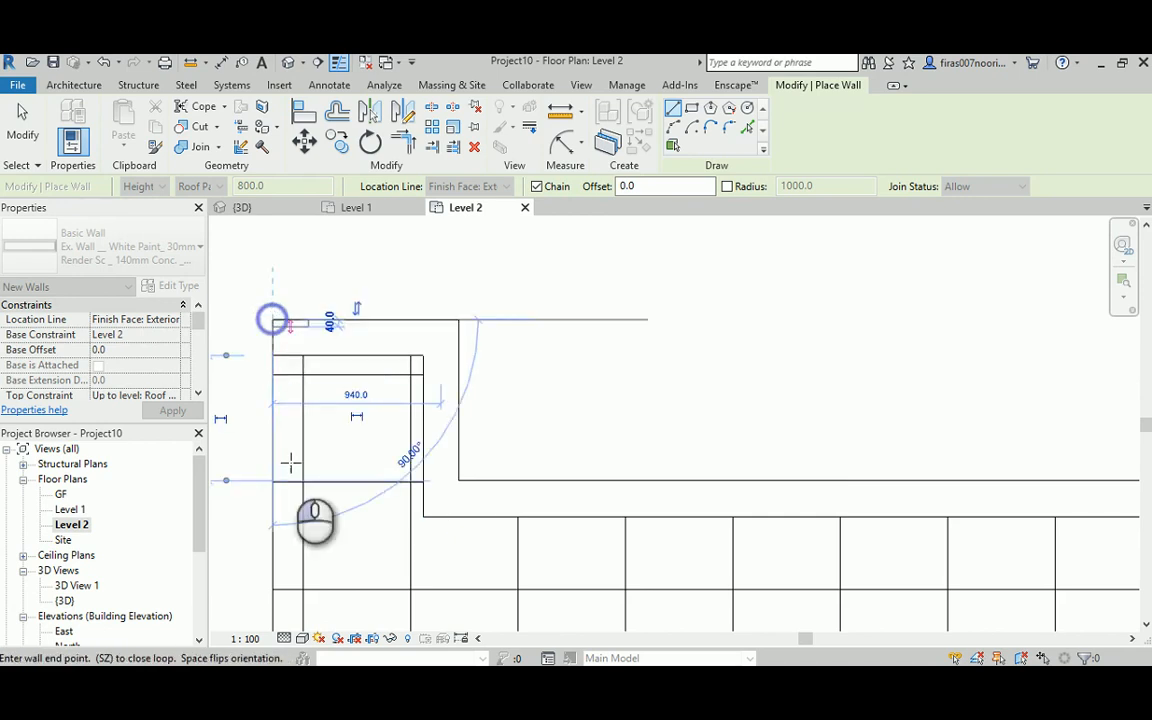
- Continue the walls down the long west floor edge and along the slanted front edge to its end corner
{"action": "middle_click_drag", "start_coordinate": [293, 501], "coordinate": [316, 265]}
{"action": "scroll", "coordinate": [316, 290], "scroll_direction": "down", "scroll_amount": 5}
{"action": "scroll", "coordinate": [318, 301], "scroll_direction": "down", "scroll_amount": 3}
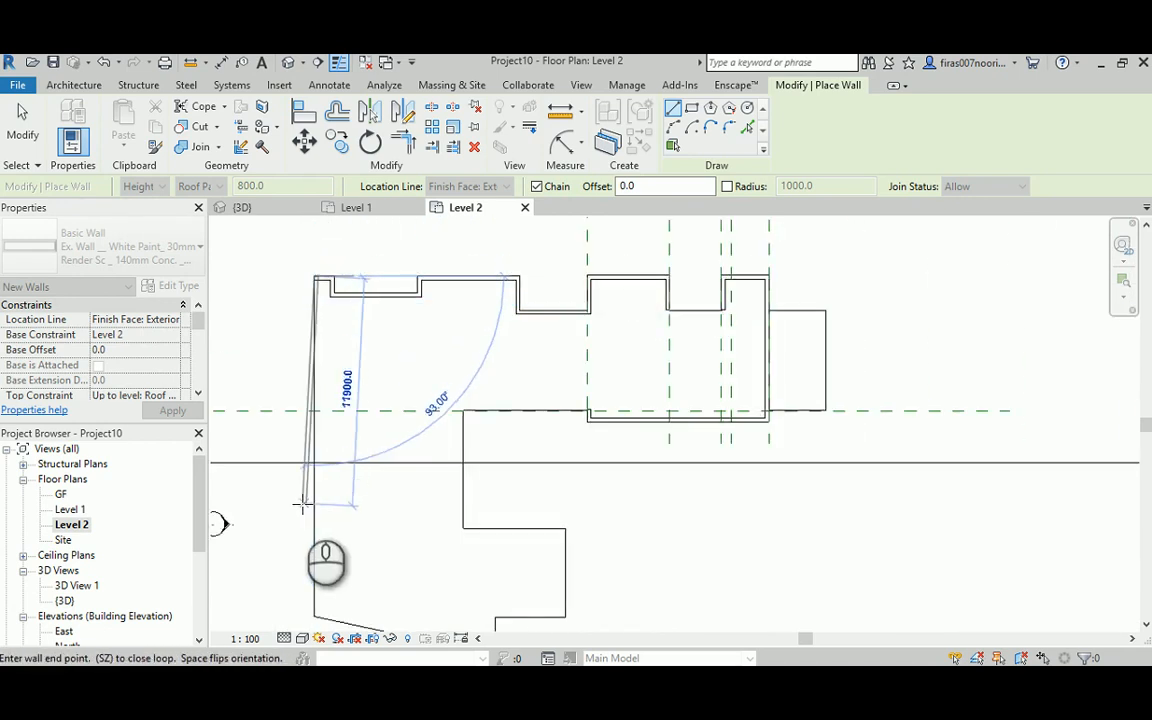
{"action": "middle_click_drag", "start_coordinate": [301, 504], "coordinate": [294, 340]}
{"action": "scroll", "coordinate": [306, 432], "scroll_direction": "up", "scroll_amount": 2}
{"action": "left_click", "coordinate": [315, 470]}
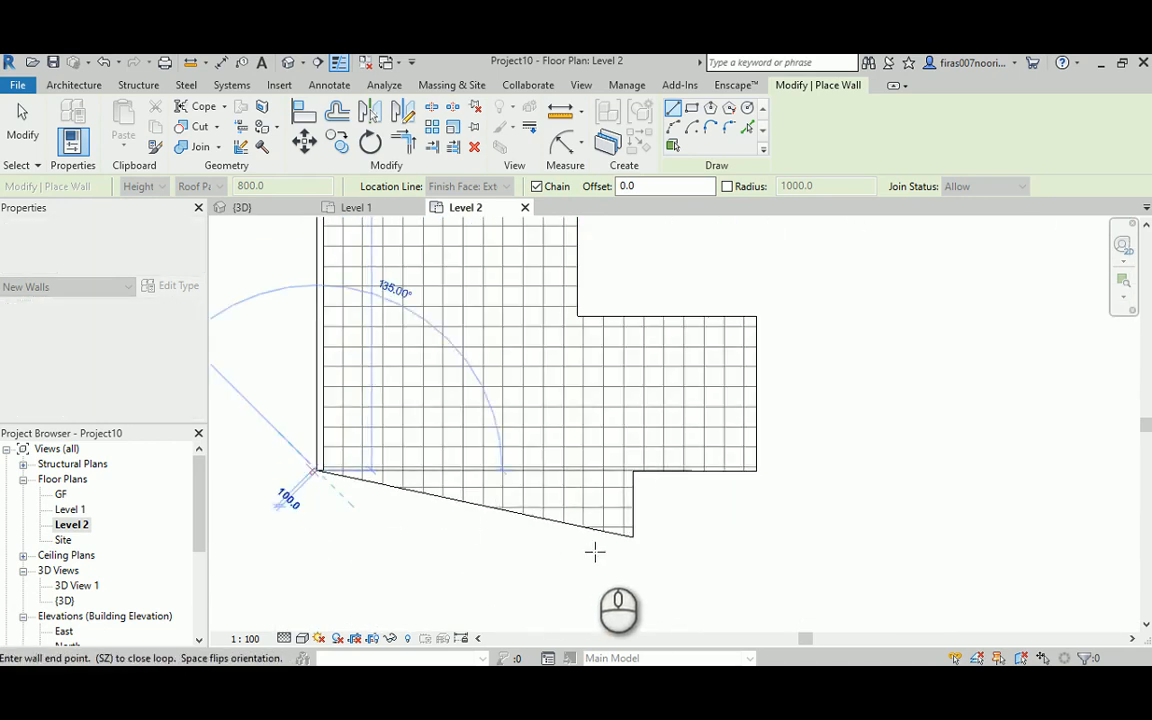
{"action": "left_click", "coordinate": [630, 535]}
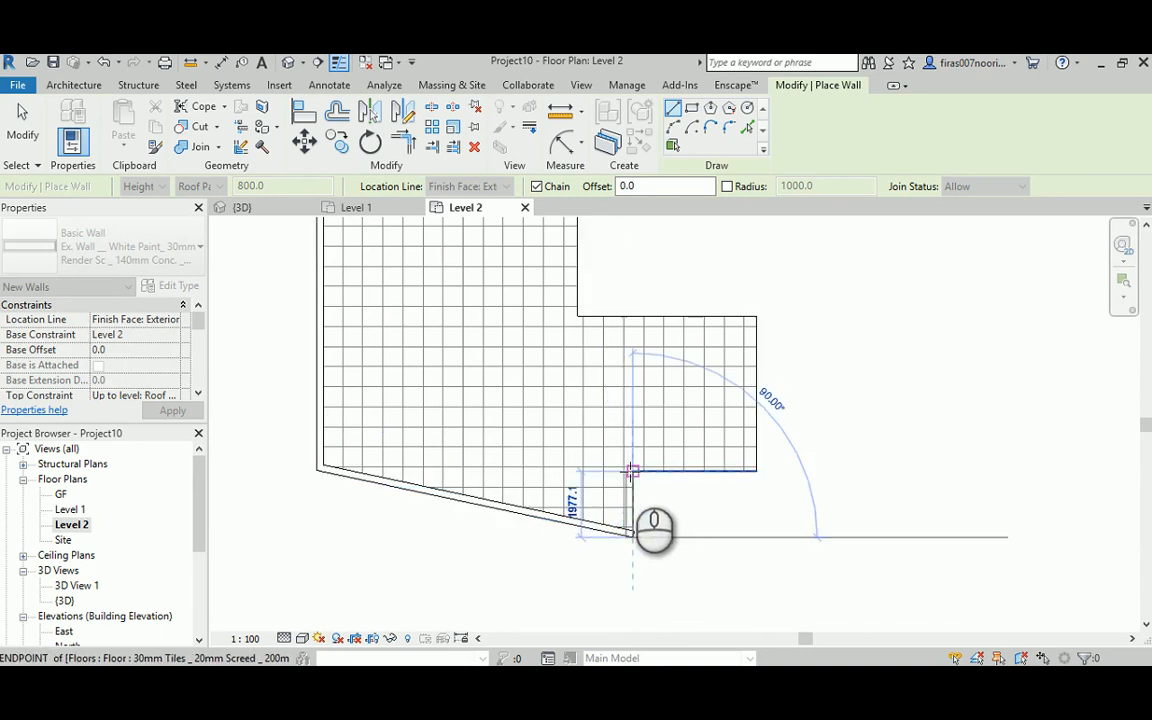
- Continue the walls around the front wing, up about 1977 mm, out to its east corner, up 4640 mm and back 5350 mm
{"action": "left_click", "coordinate": [630, 470]}
{"action": "left_click", "coordinate": [757, 470]}
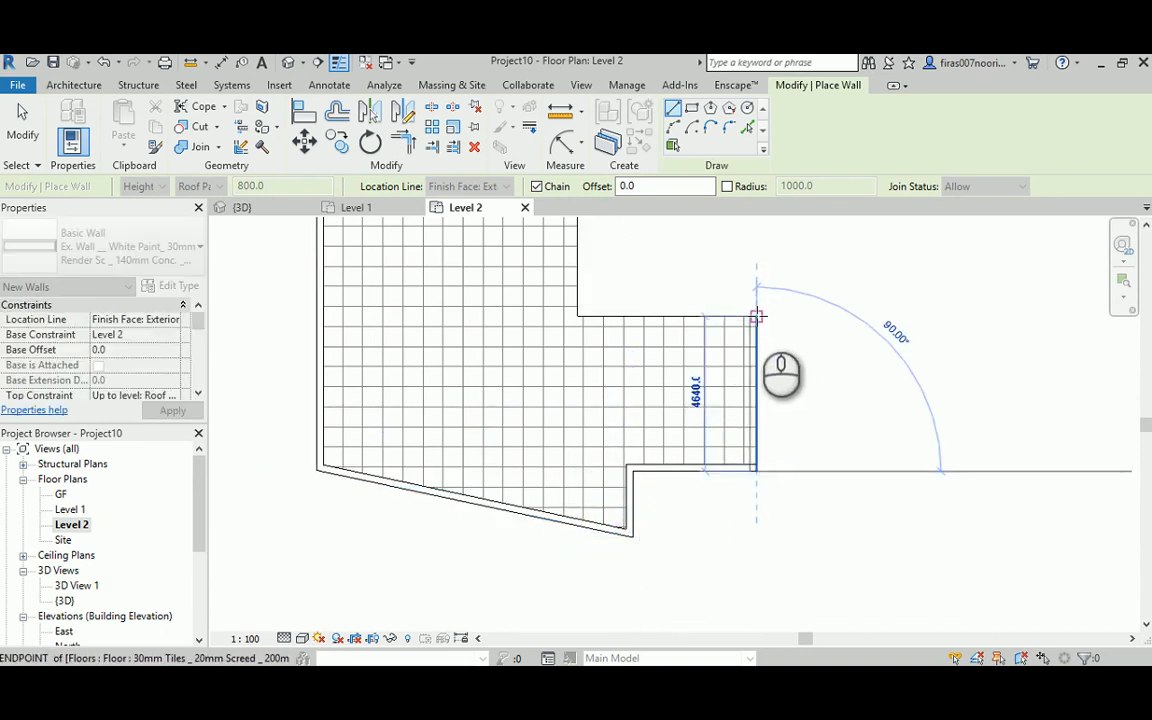
{"action": "left_click", "coordinate": [757, 317]}
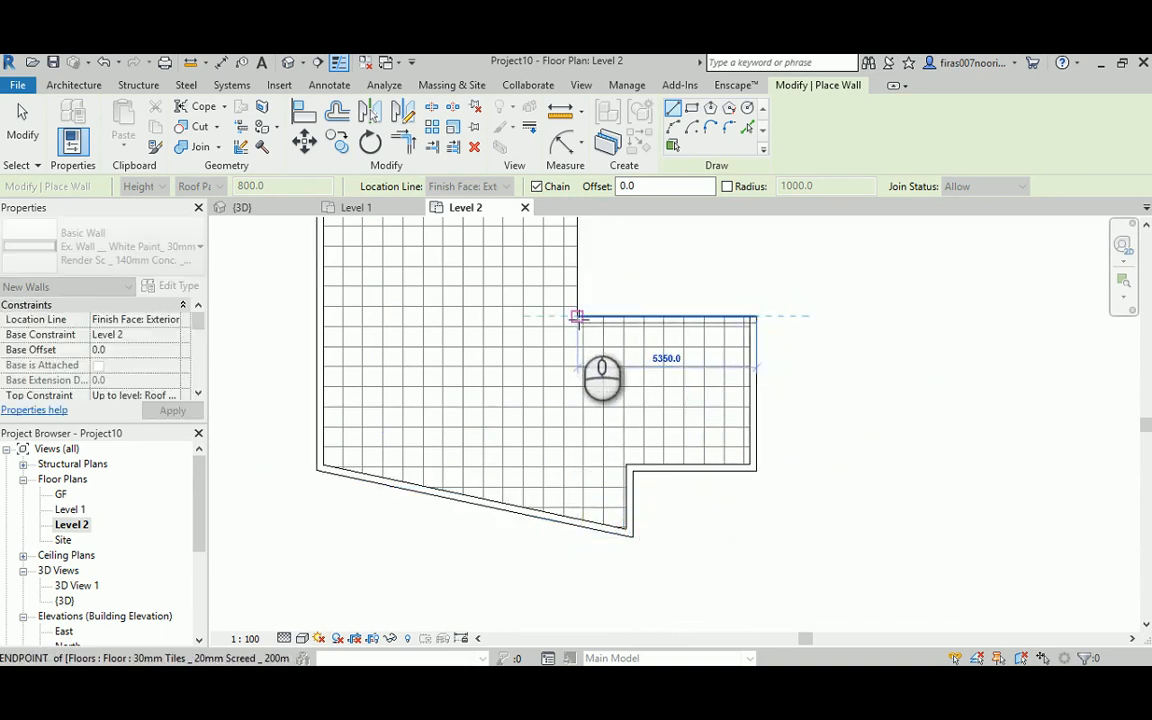
{"action": "left_click", "coordinate": [577, 317]}
- Draw walls 6160 mm up the recess's west side and 6500 mm along its rear edge to the existing walls, and finish the chain
{"action": "middle_click_drag", "start_coordinate": [617, 280], "coordinate": [549, 554]}
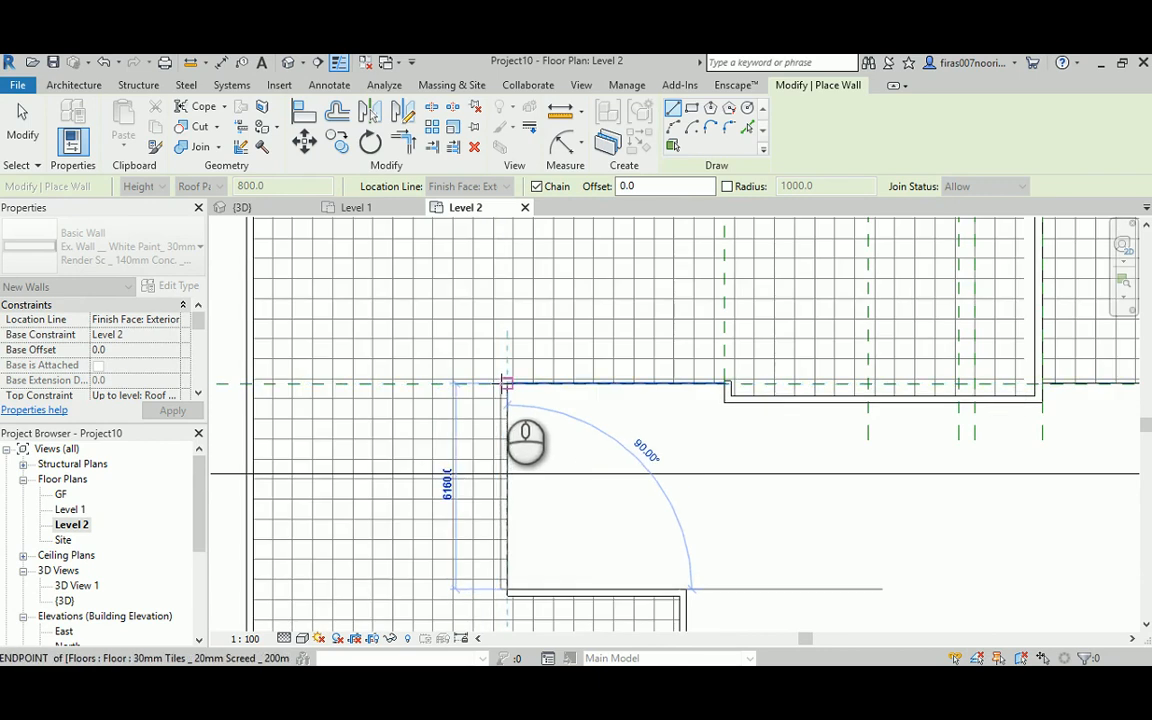
{"action": "left_click", "coordinate": [503, 383]}
{"action": "scroll", "coordinate": [724, 385], "scroll_direction": "up", "scroll_amount": 5}
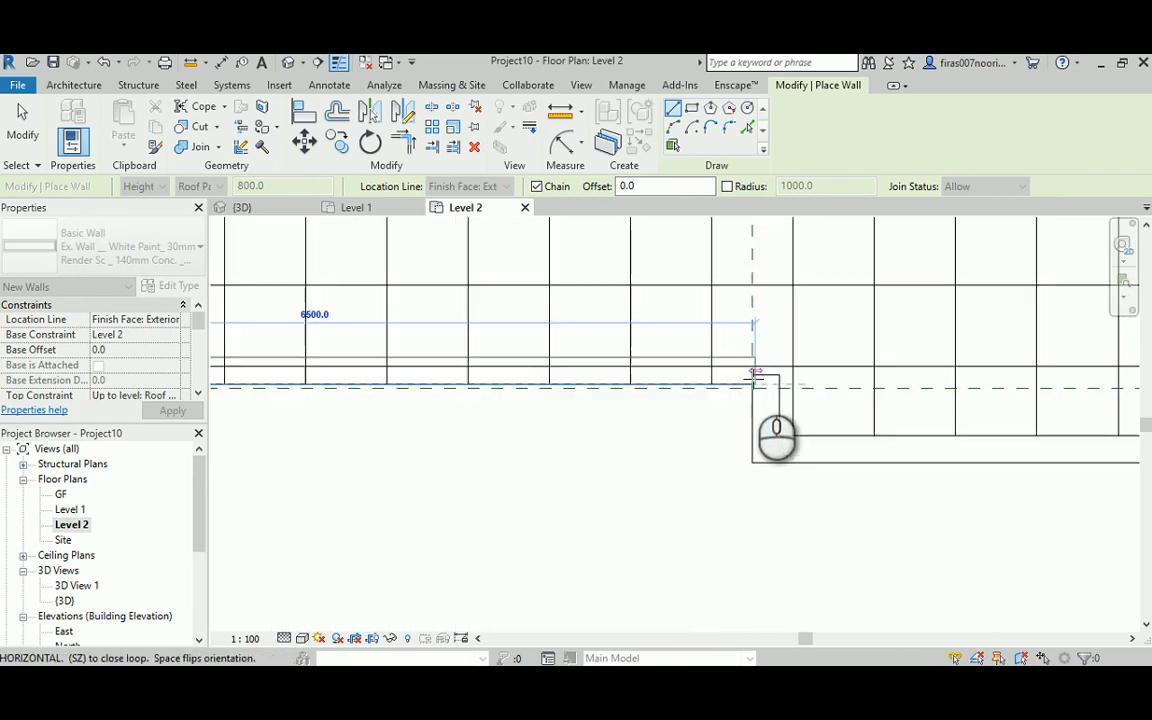
{"action": "left_click", "coordinate": [751, 385]}
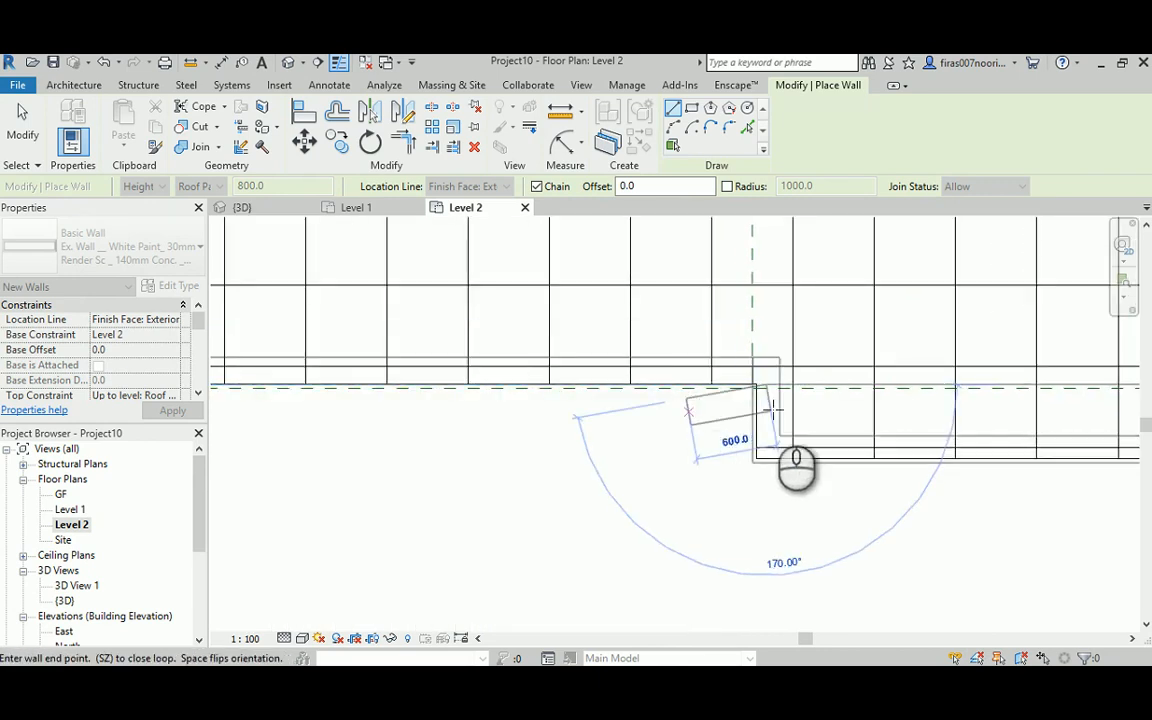
{"action": "middle_click_drag", "start_coordinate": [838, 411], "coordinate": [546, 410]}
{"action": "scroll", "coordinate": [549, 409], "scroll_direction": "down", "scroll_amount": 3}
{"action": "scroll", "coordinate": [550, 410], "scroll_direction": "down", "scroll_amount": 2}
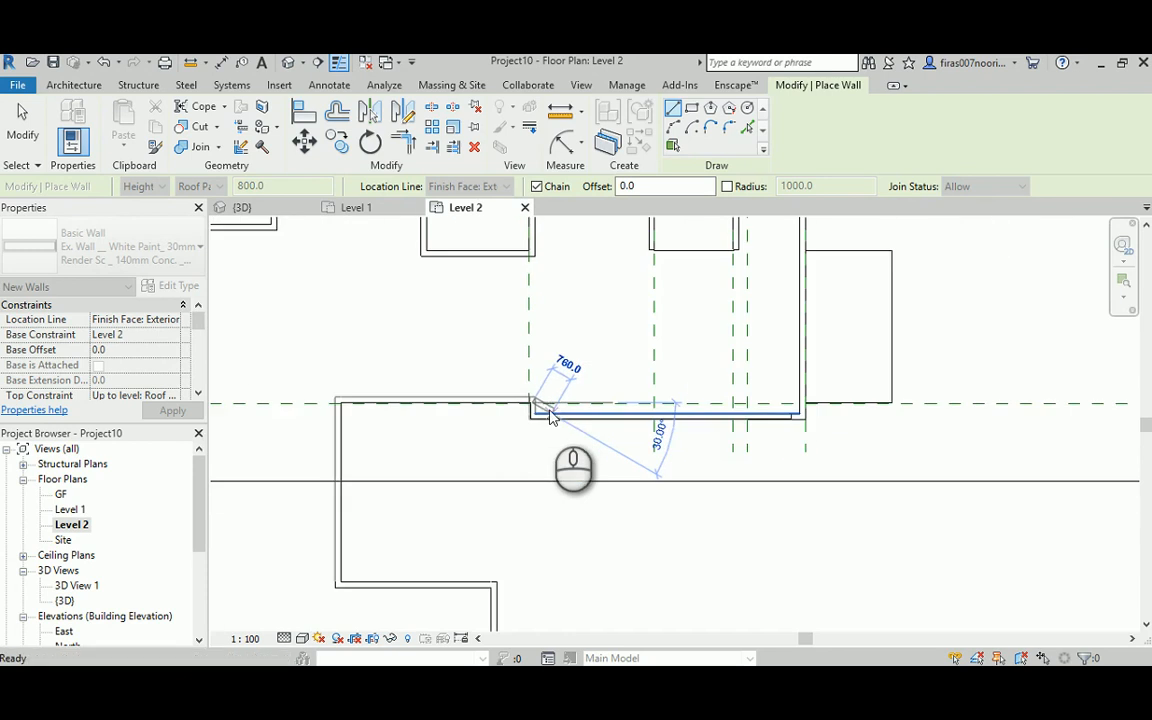
{"action": "key", "text": "Escape"}
- Open the default 3D view and check the base and top constraints of a perimeter wall on the rear side
{"action": "left_click", "coordinate": [290, 63]}
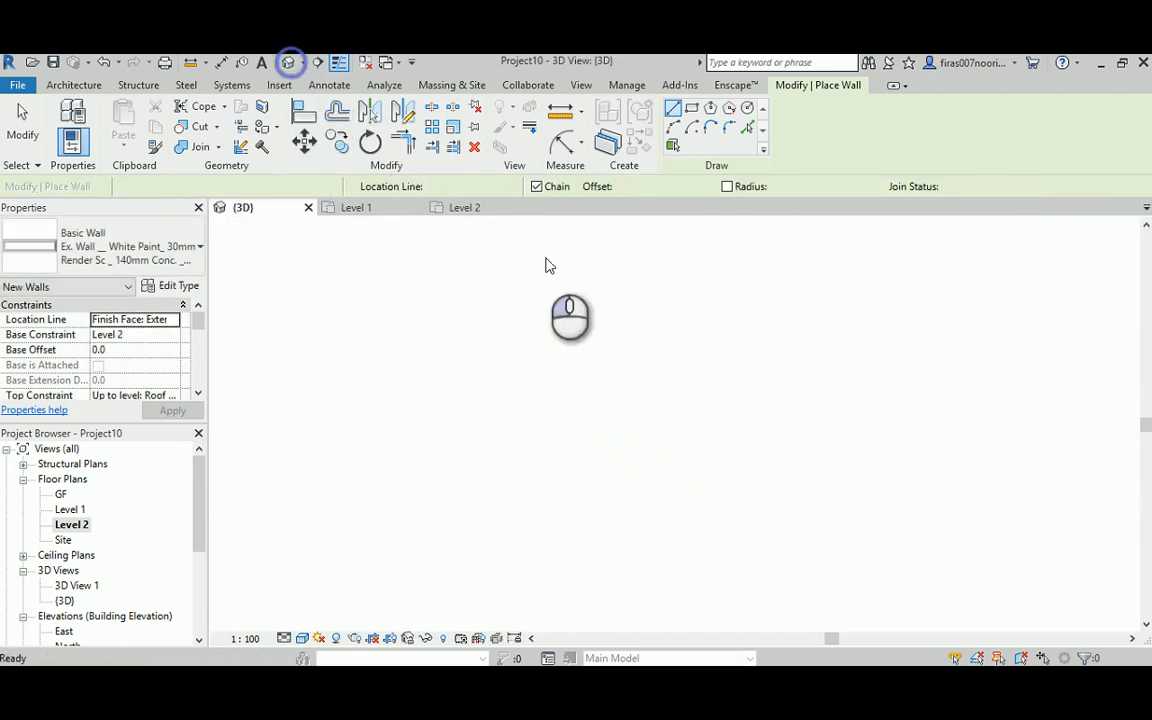
{"action": "middle_click_drag", "start_coordinate": [584, 436], "coordinate": [447, 390], "text": "shift"}
{"action": "middle_click_drag", "start_coordinate": [491, 293], "coordinate": [568, 617]}
{"action": "key", "text": "Escape"}
{"action": "left_click", "coordinate": [547, 436]}
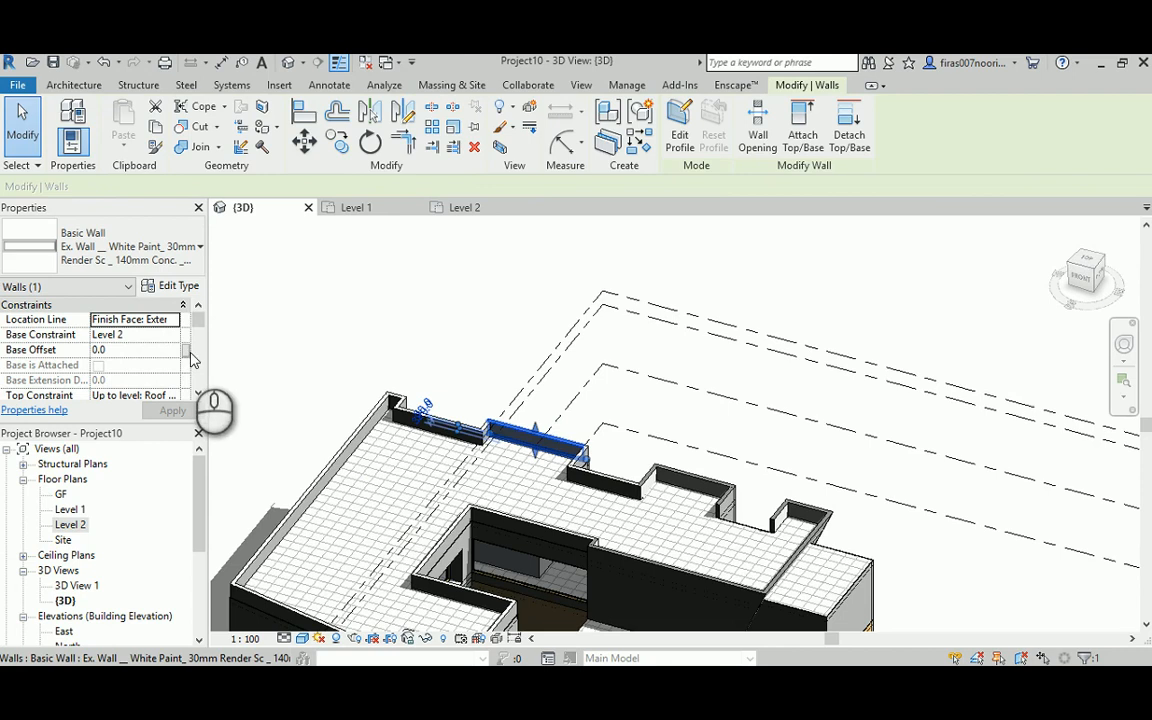
{"action": "scroll", "coordinate": [152, 373], "scroll_direction": "down", "scroll_amount": 2}
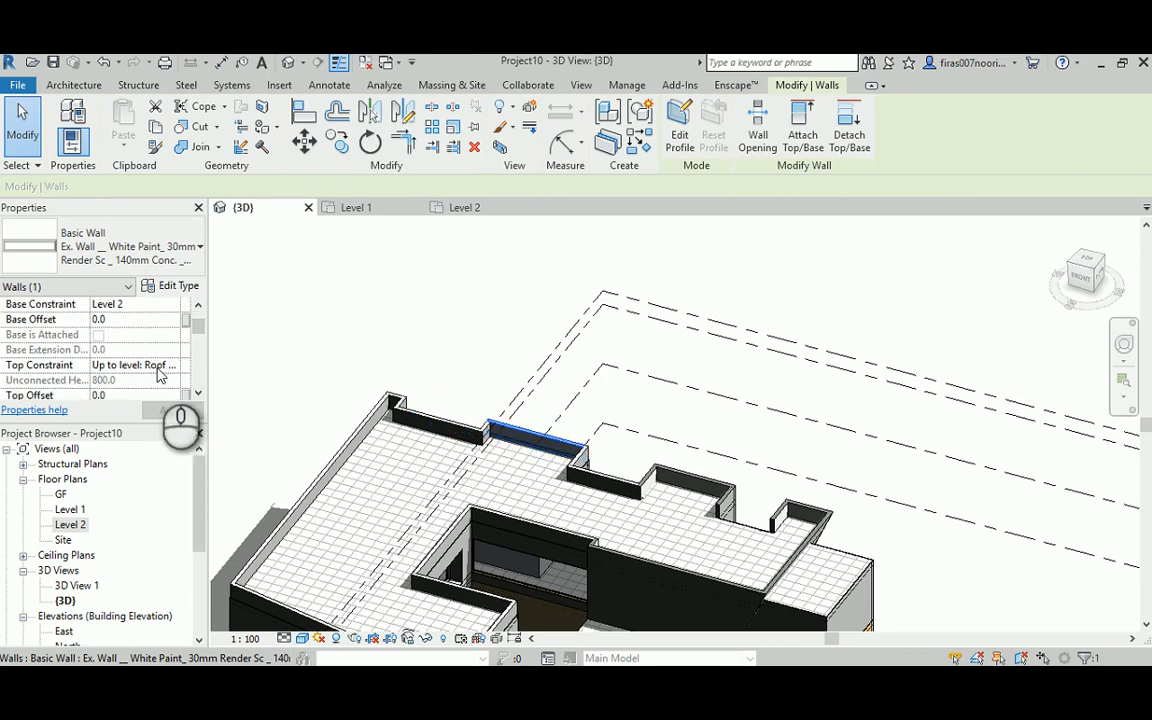
{"action": "left_click", "coordinate": [462, 398]}
- Examine the joint between the new perimeter walls and the walls below at the front corner, including the short return wall's constraints
{"action": "middle_click_drag", "start_coordinate": [530, 434], "coordinate": [463, 310]}
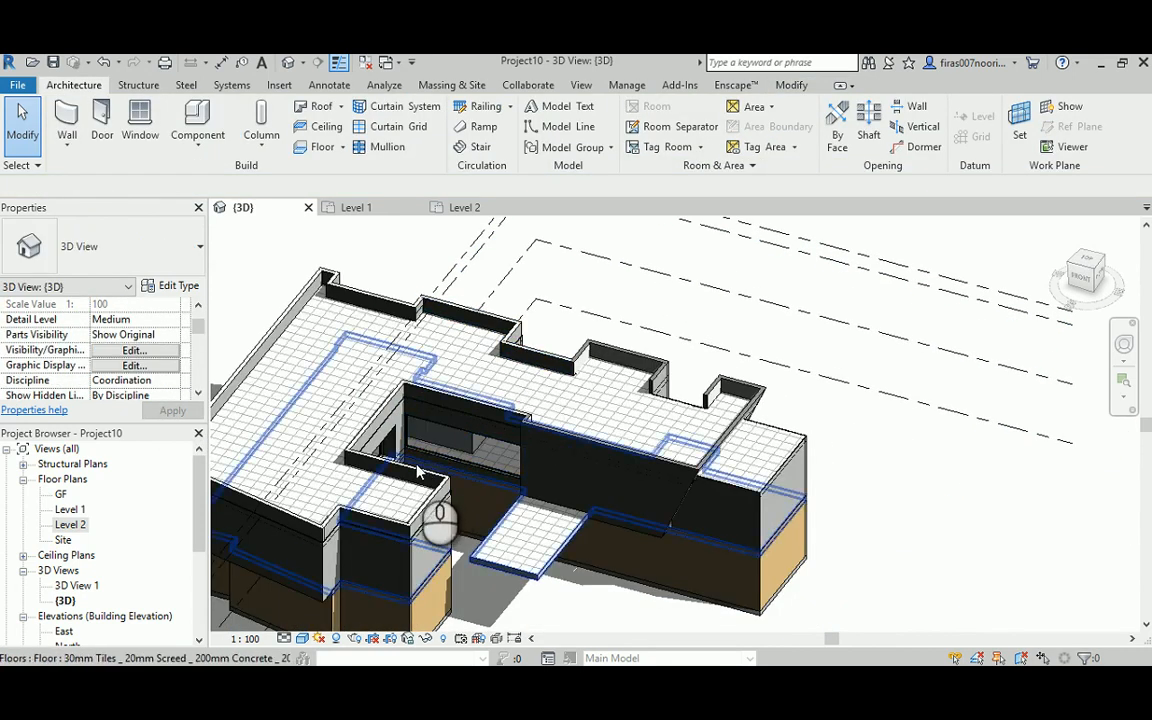
{"action": "scroll", "coordinate": [491, 435], "scroll_direction": "up", "scroll_amount": 1}
{"action": "middle_click_drag", "start_coordinate": [482, 472], "coordinate": [587, 404]}
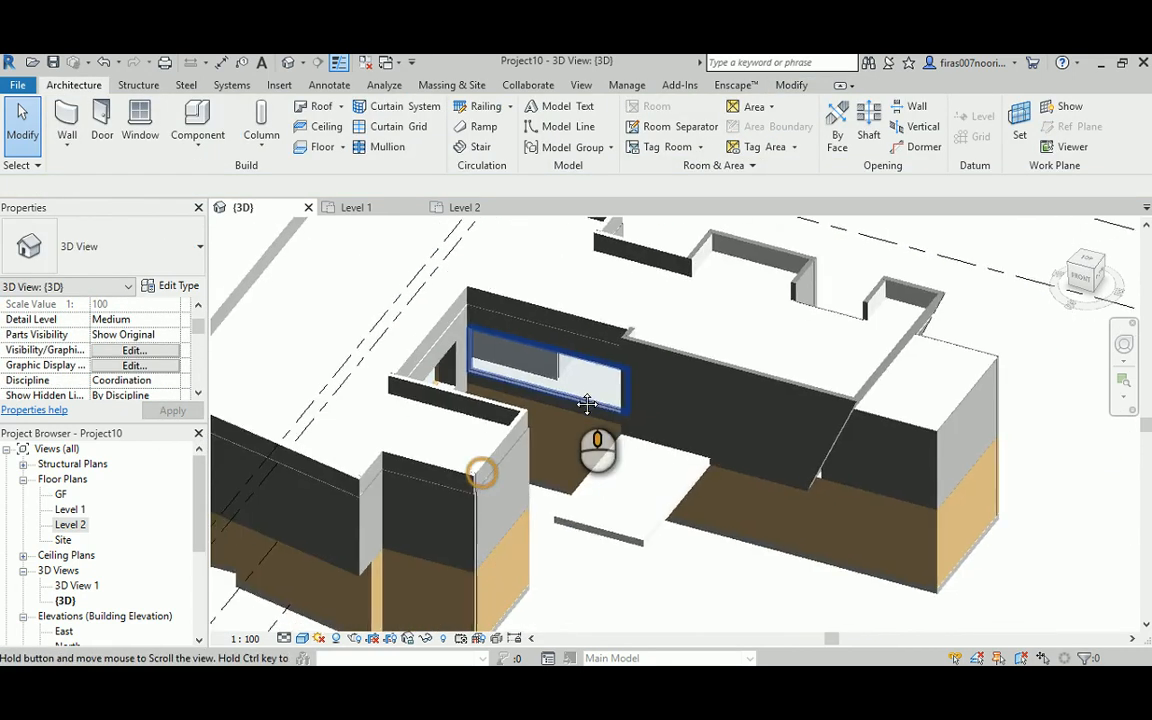
{"action": "scroll", "coordinate": [463, 450], "scroll_direction": "up", "scroll_amount": 2}
{"action": "scroll", "coordinate": [420, 480], "scroll_direction": "up", "scroll_amount": 1}
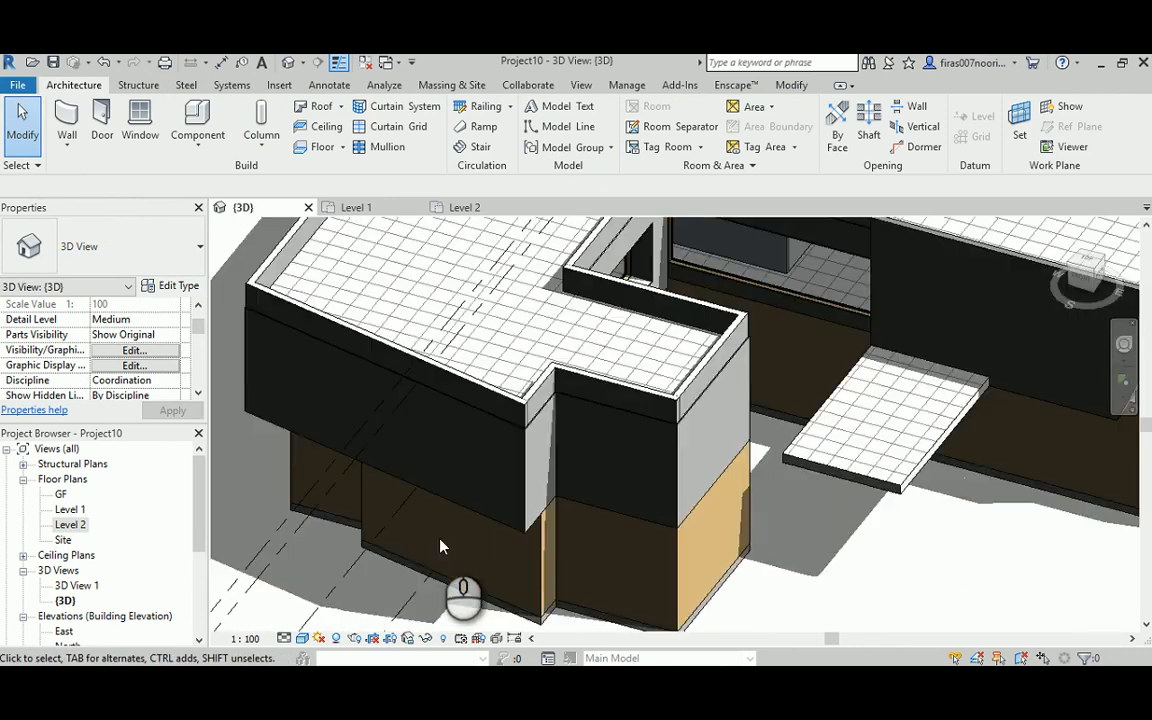
{"action": "scroll", "coordinate": [609, 483], "scroll_direction": "up", "scroll_amount": 3}
{"action": "scroll", "coordinate": [718, 343], "scroll_direction": "up", "scroll_amount": 3}
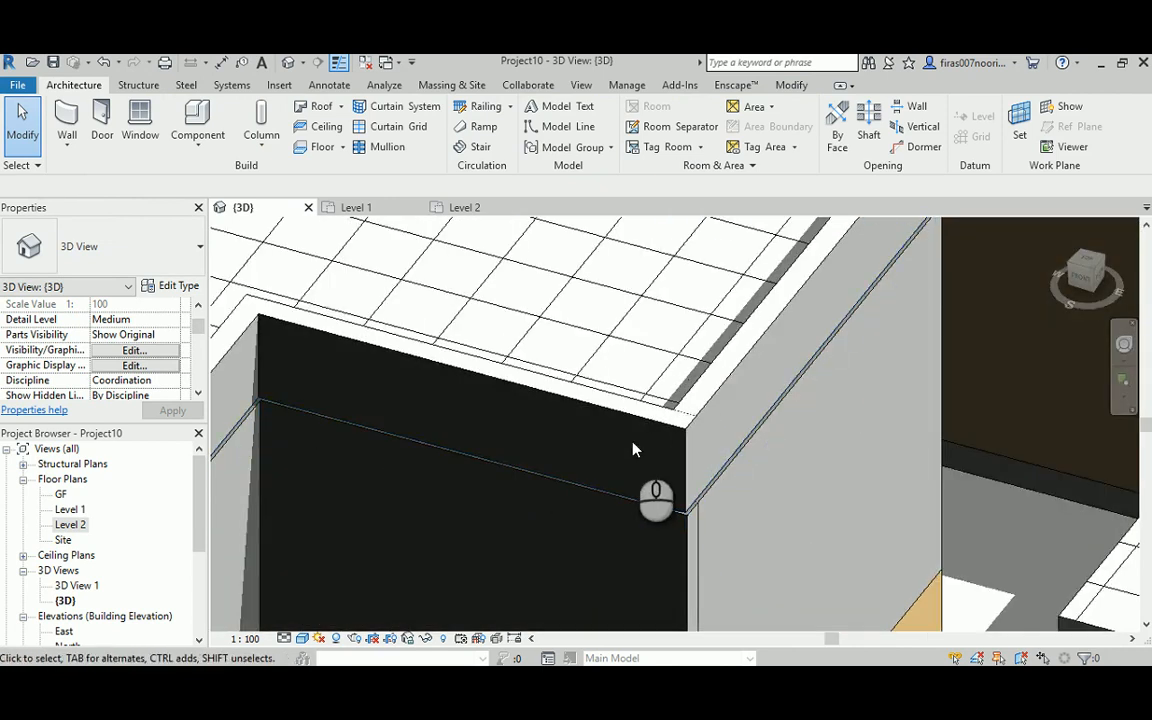
{"action": "scroll", "coordinate": [632, 446], "scroll_direction": "up", "scroll_amount": 2}
{"action": "middle_click_drag", "start_coordinate": [429, 450], "coordinate": [805, 418]}
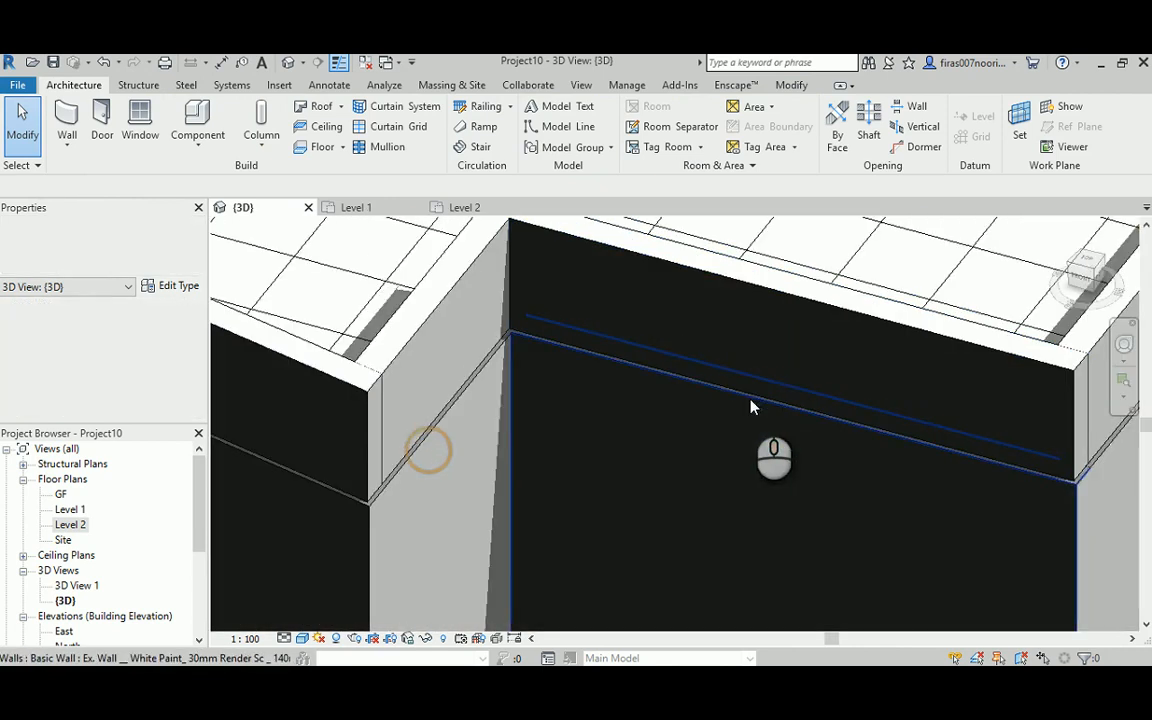
{"action": "left_click", "coordinate": [428, 331]}
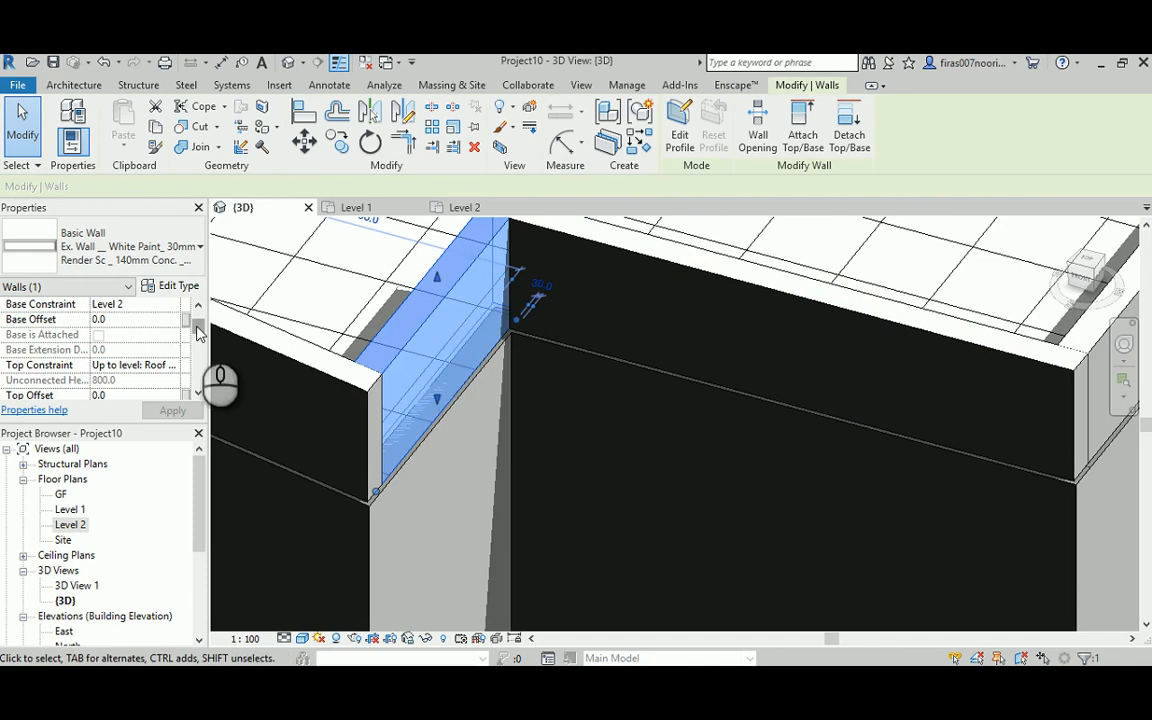
{"action": "left_click_drag", "start_coordinate": [197, 333], "coordinate": [197, 318]}
{"action": "scroll", "coordinate": [390, 488], "scroll_direction": "up", "scroll_amount": 5}
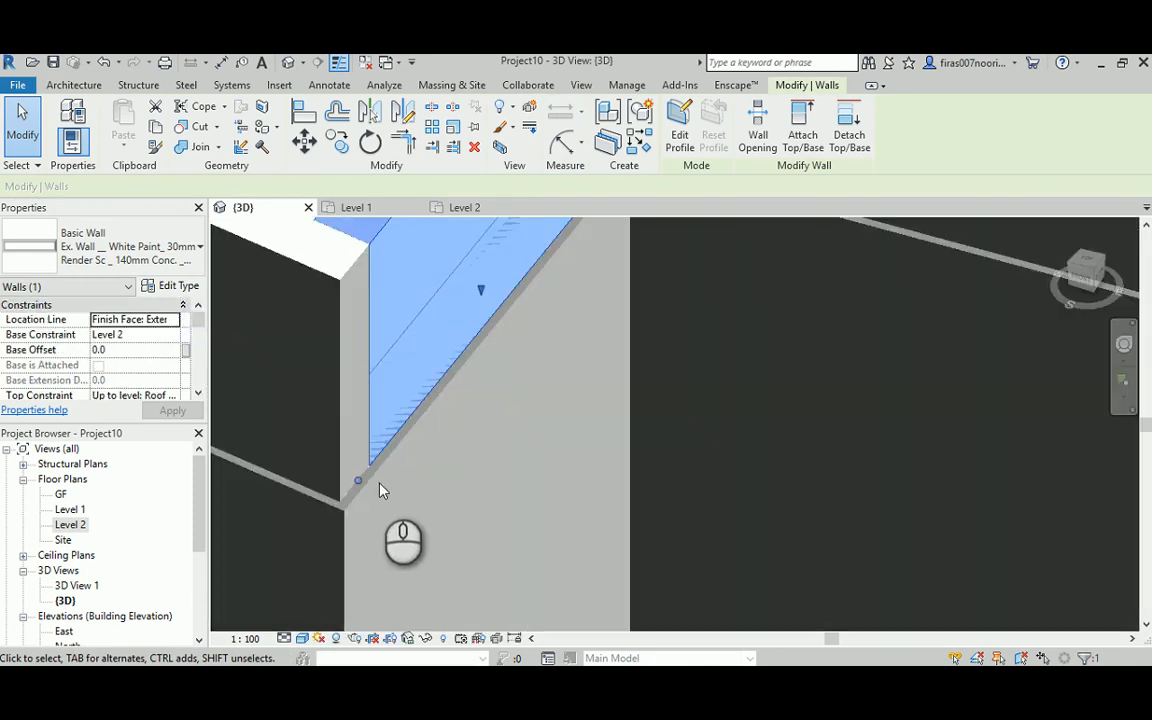
{"action": "middle_click_drag", "start_coordinate": [380, 483], "coordinate": [430, 324], "text": "shift"}
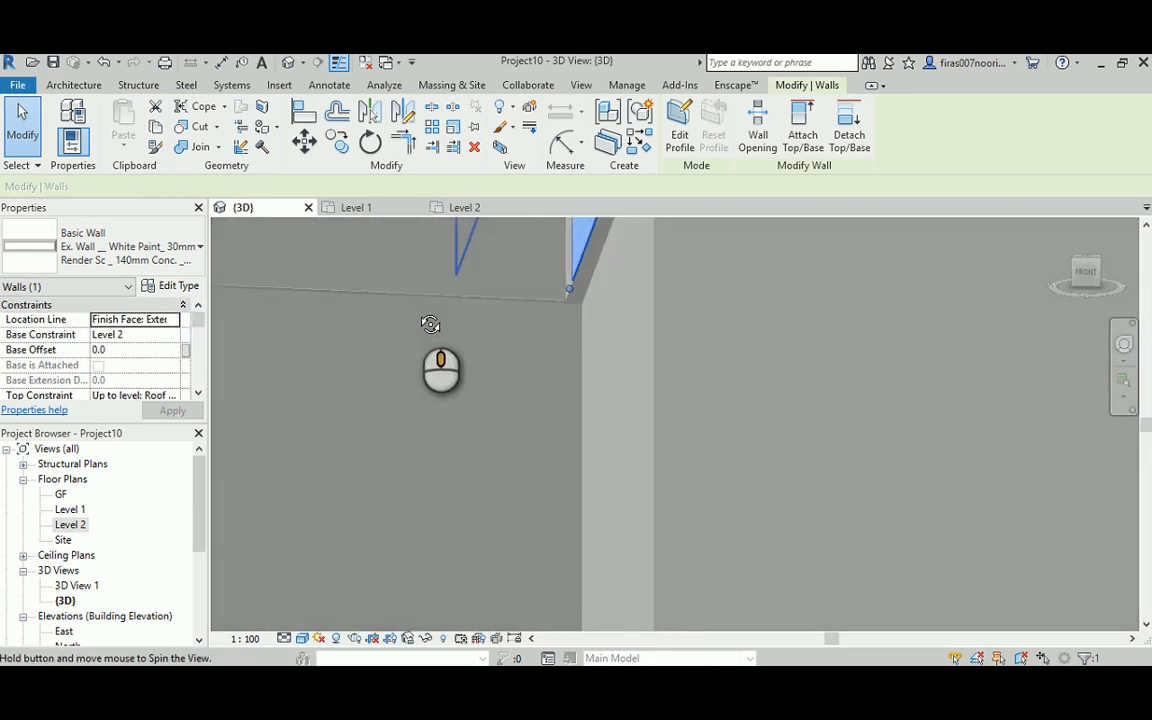
- Return to the Level 2 floor plan and examine the perimeter wall edges, especially the front wing's east wall face
{"action": "double_click", "coordinate": [77, 527]}
{"action": "scroll", "coordinate": [424, 434], "scroll_direction": "down", "scroll_amount": 2}
{"action": "middle_click_drag", "start_coordinate": [497, 387], "coordinate": [716, 405]}
{"action": "middle_click_drag", "start_coordinate": [376, 416], "coordinate": [58, 414]}
{"action": "middle_click_drag", "start_coordinate": [720, 401], "coordinate": [248, 493]}
{"action": "middle_click_drag", "start_coordinate": [632, 399], "coordinate": [428, 527]}
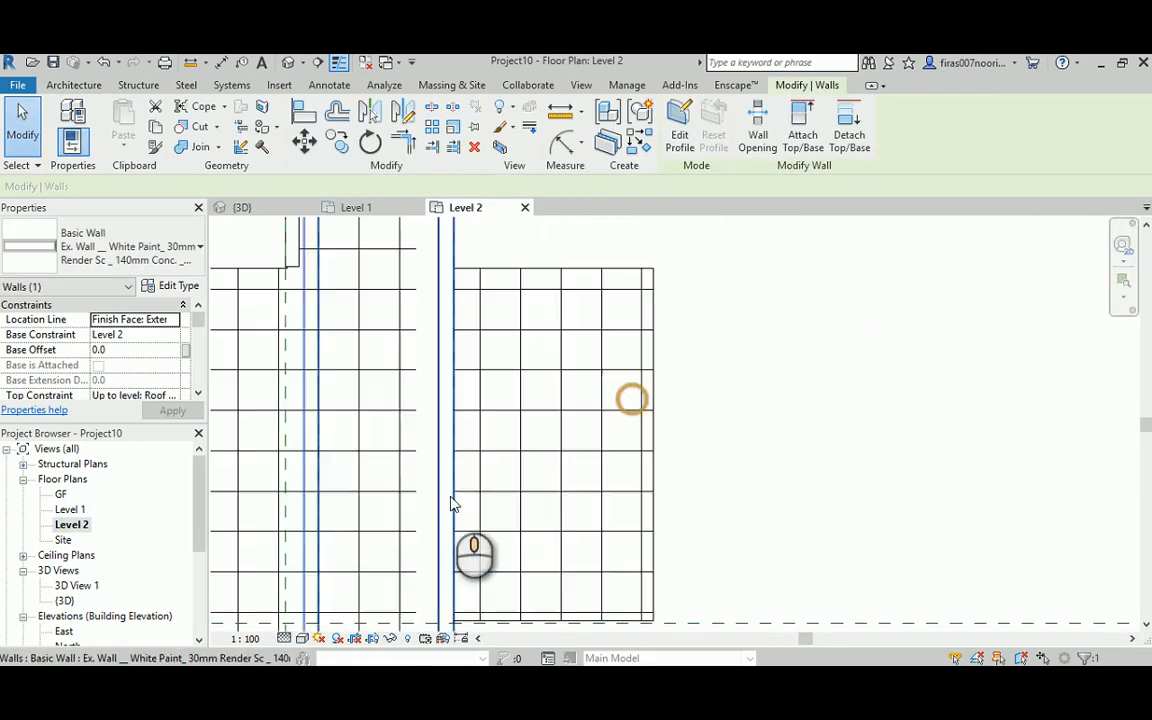
{"action": "middle_click_drag", "start_coordinate": [391, 434], "coordinate": [619, 400]}
{"action": "scroll", "coordinate": [607, 414], "scroll_direction": "down", "scroll_amount": 5}
{"action": "middle_click_drag", "start_coordinate": [559, 508], "coordinate": [577, 400]}
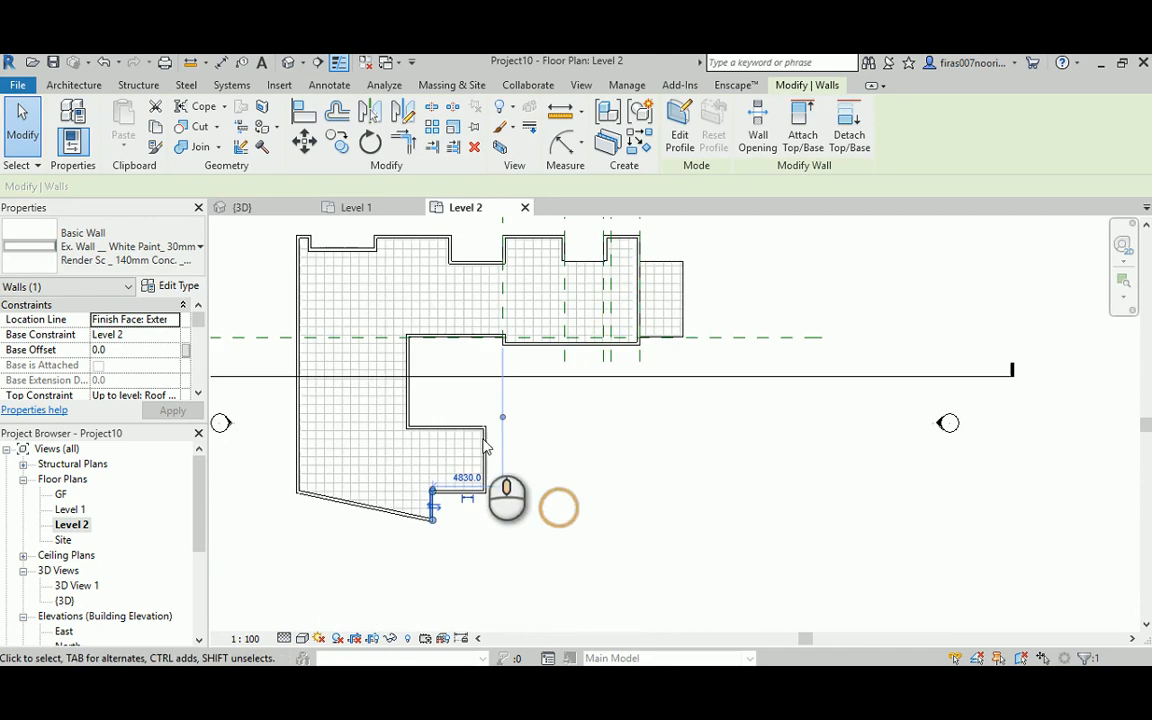
{"action": "scroll", "coordinate": [486, 447], "scroll_direction": "up", "scroll_amount": 6}
{"action": "left_click", "coordinate": [509, 373]}
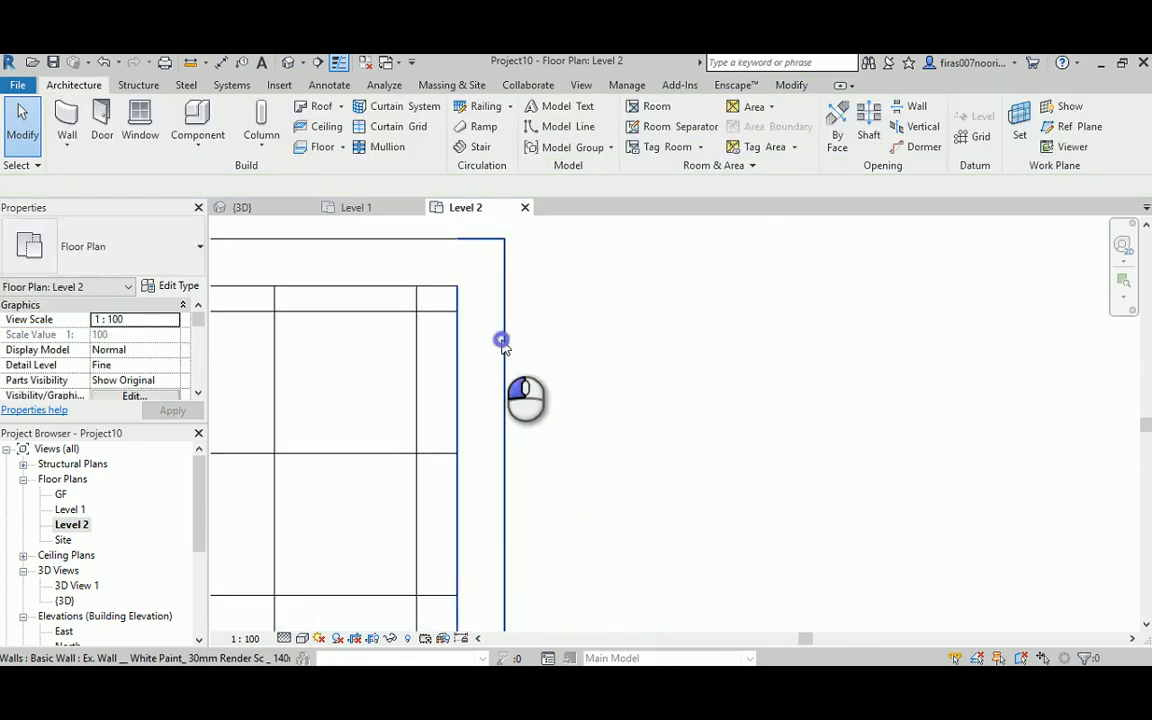
{"action": "left_click", "coordinate": [502, 342]}
{"action": "left_click", "coordinate": [579, 425]}
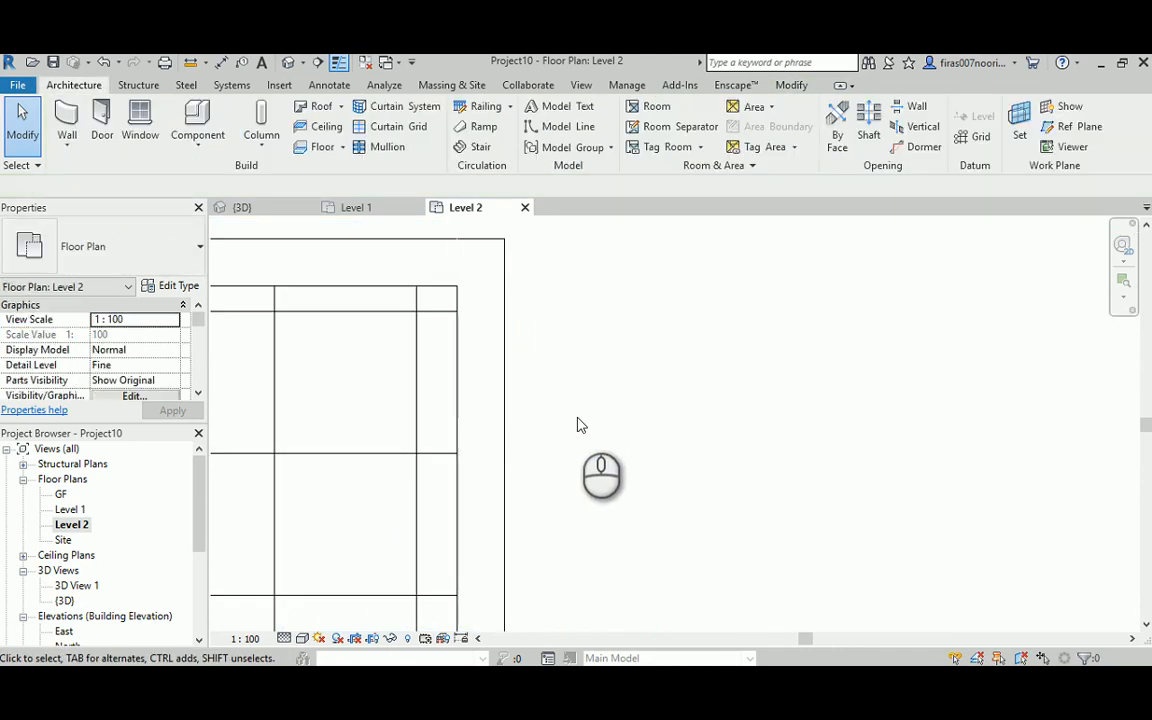
{"action": "left_click", "coordinate": [416, 315]}
{"action": "left_click", "coordinate": [535, 358]}
{"action": "left_click", "coordinate": [505, 327]}
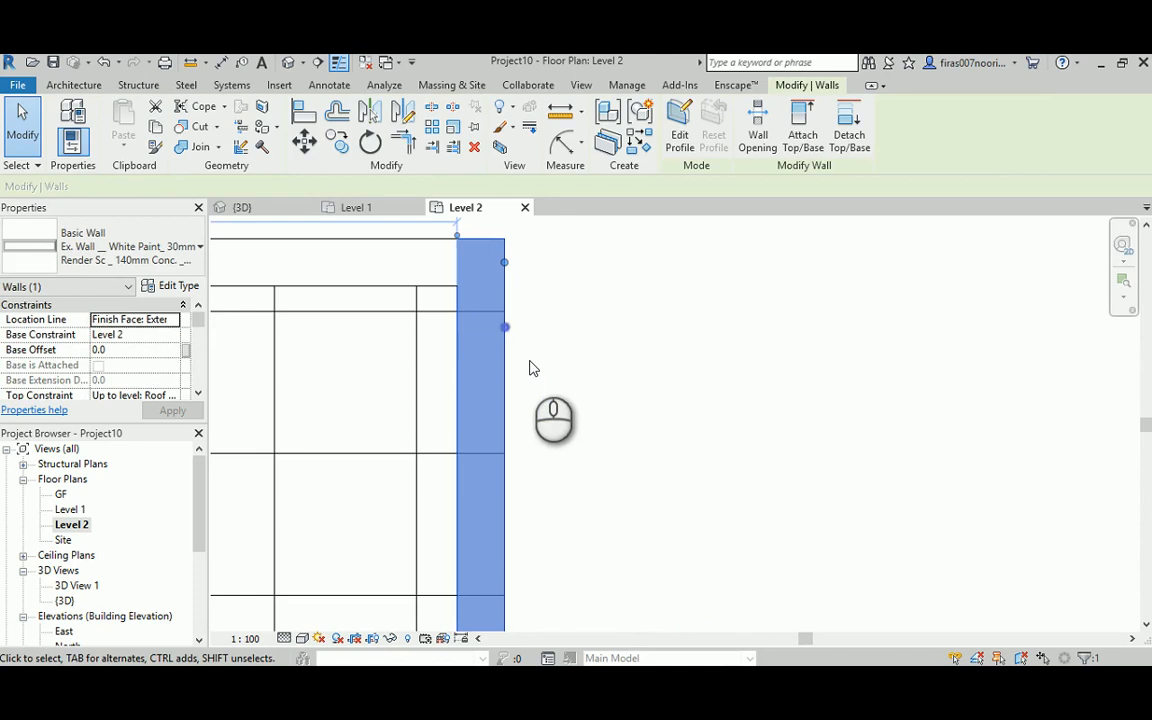
- In the Site floor plan, align the outer faces of the front wing's east and north walls with the walls below
{"action": "double_click", "coordinate": [63, 540]}
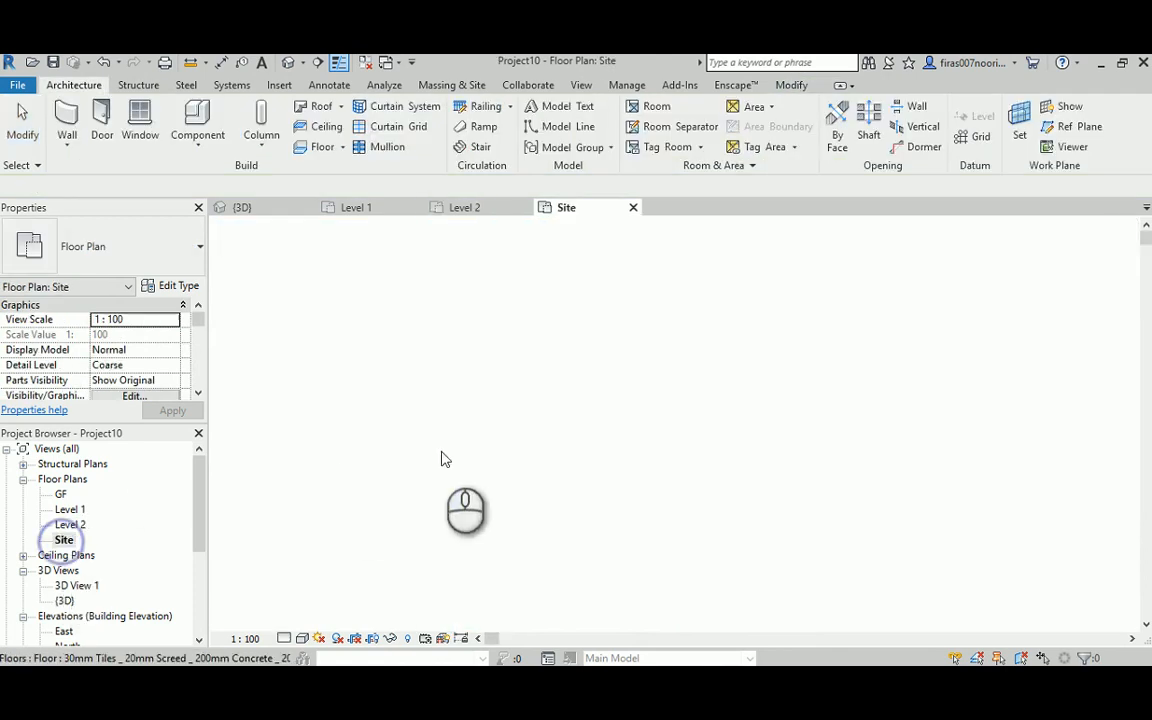
{"action": "scroll", "coordinate": [442, 458], "scroll_direction": "up", "scroll_amount": 4}
{"action": "scroll", "coordinate": [490, 418], "scroll_direction": "down", "scroll_amount": 4}
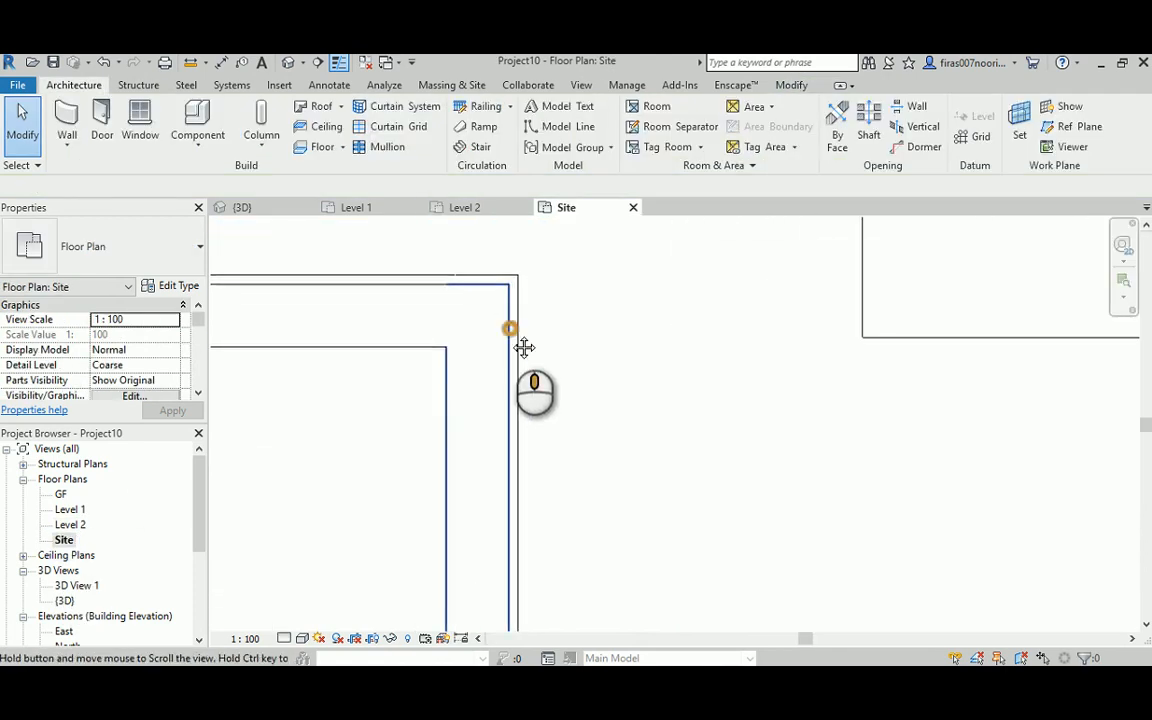
{"action": "key", "text": "a"}
{"action": "key", "text": "l"}
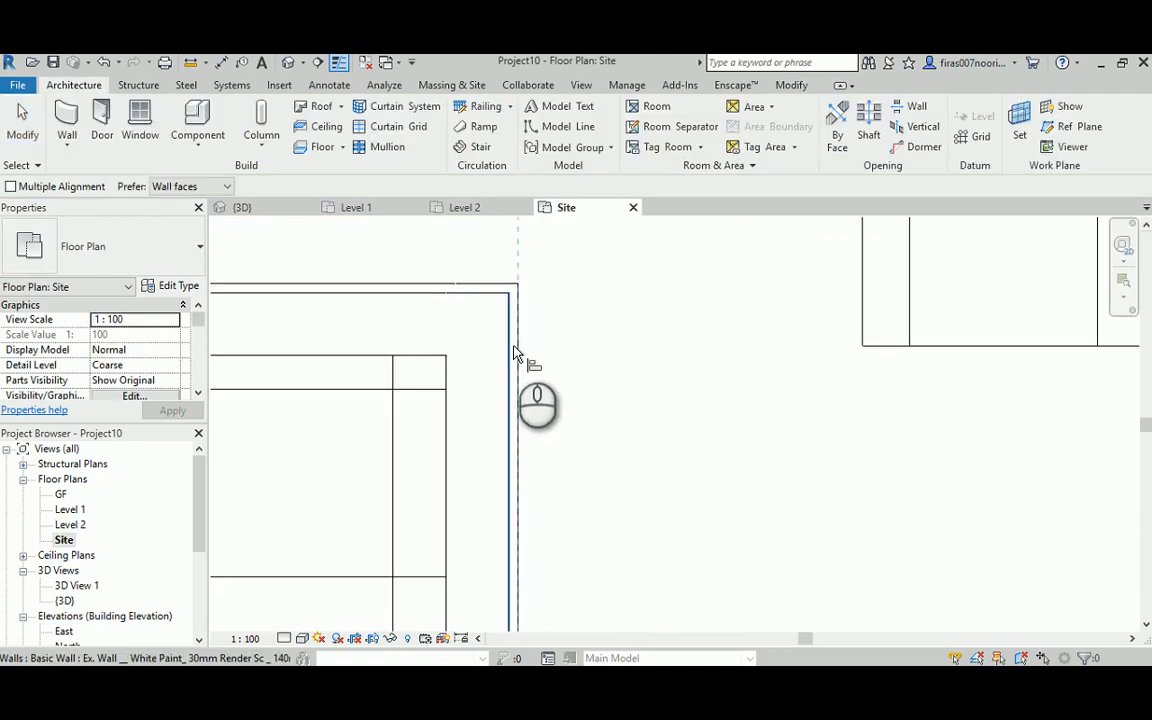
{"action": "left_click", "coordinate": [513, 352]}
{"action": "key", "text": "Escape"}
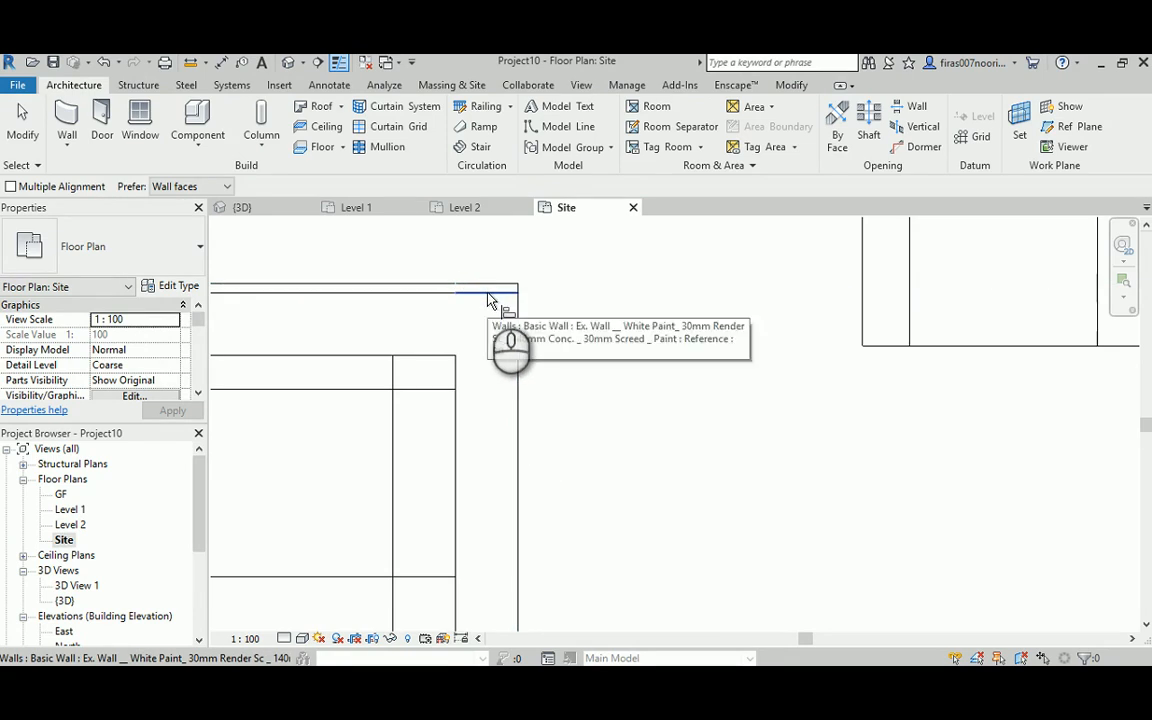
{"action": "left_click", "coordinate": [445, 293]}
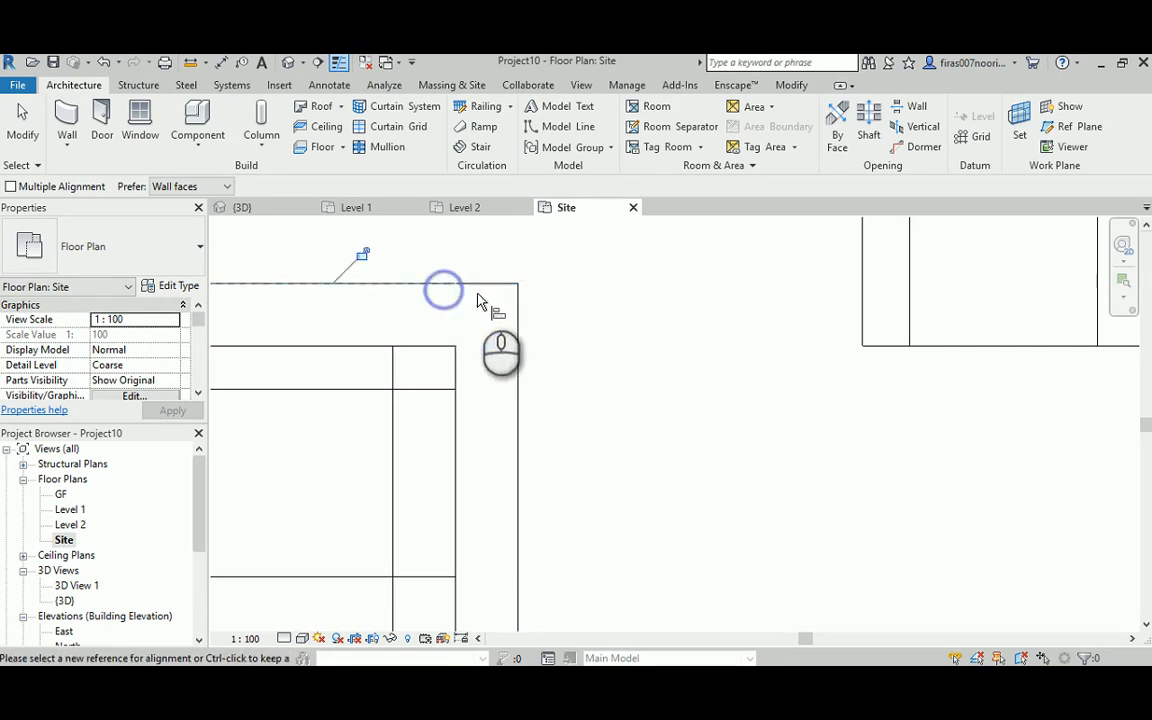
- Align the outer faces of the front wing's south wall and the adjoining short return wall with the walls below
{"action": "scroll", "coordinate": [478, 318], "scroll_direction": "down", "scroll_amount": 5}
{"action": "middle_click_drag", "start_coordinate": [417, 587], "coordinate": [492, 473]}
{"action": "scroll", "coordinate": [475, 490], "scroll_direction": "up", "scroll_amount": 4}
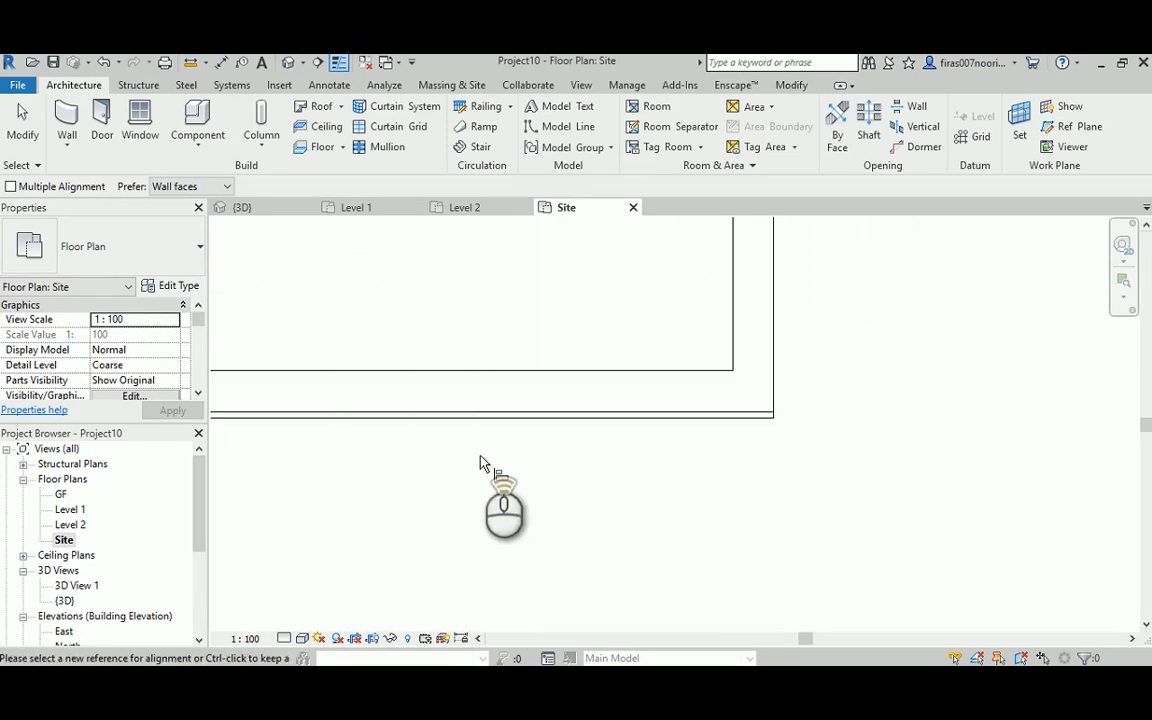
{"action": "left_click", "coordinate": [488, 414]}
{"action": "middle_click_drag", "start_coordinate": [392, 458], "coordinate": [586, 432]}
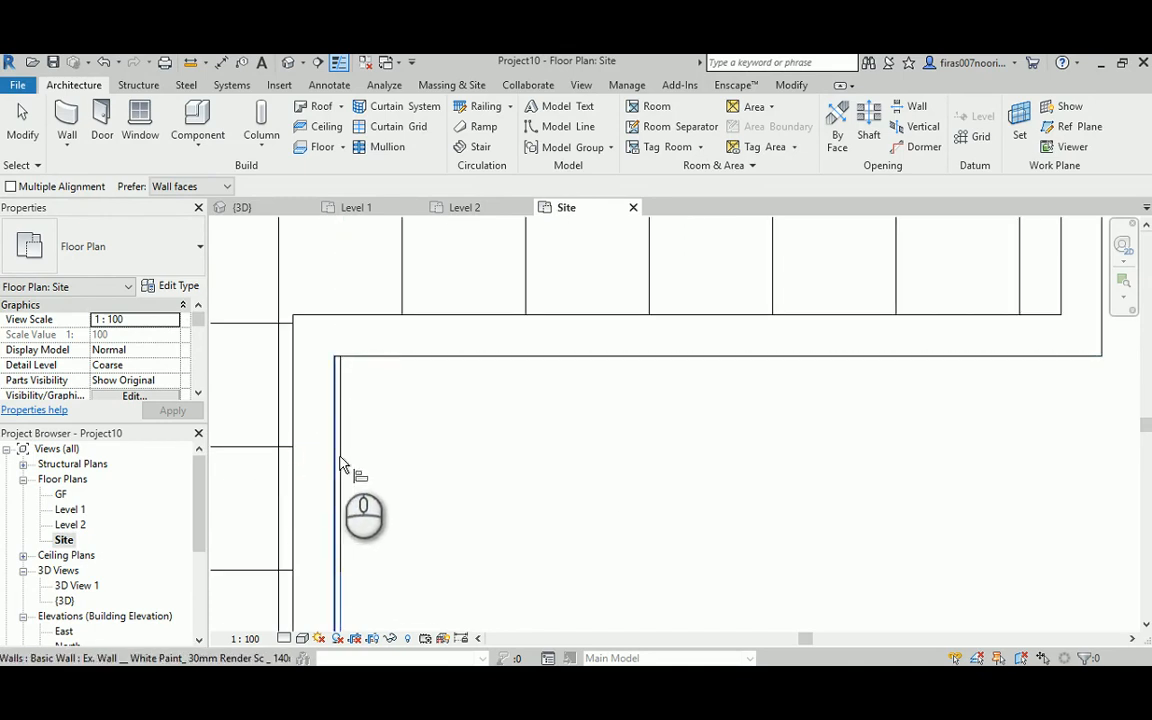
{"action": "scroll", "coordinate": [400, 429], "scroll_direction": "down", "scroll_amount": 3}
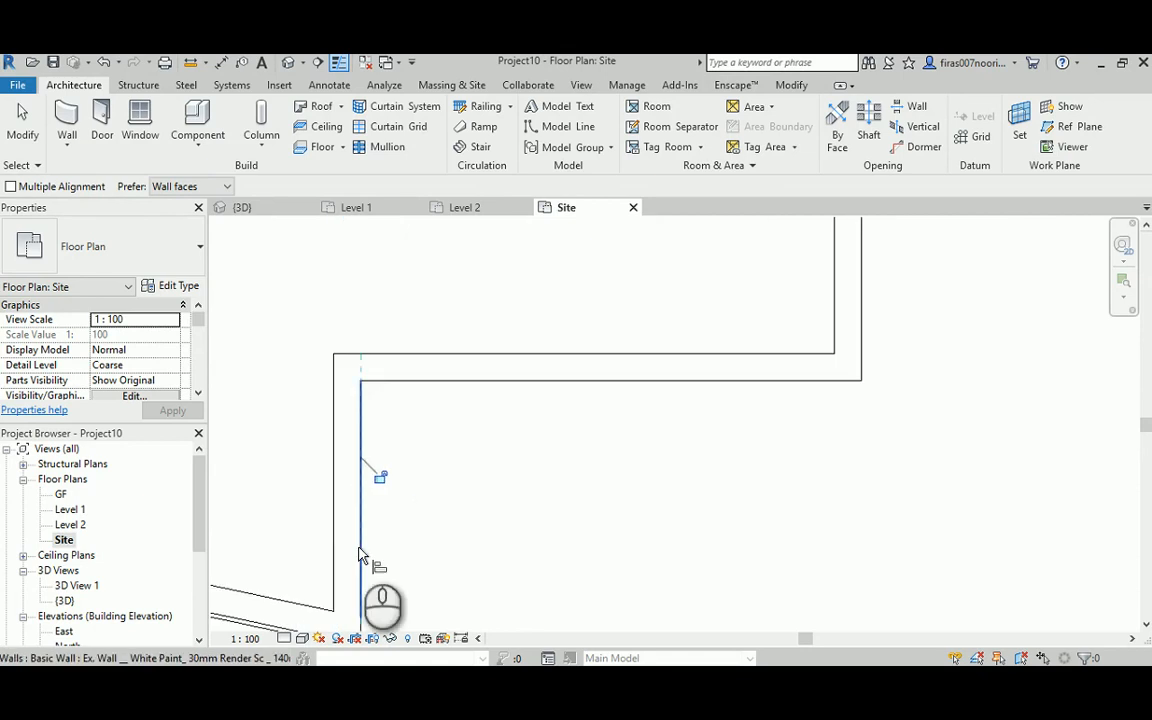
- Align the slanted front wall's outer face with the outer face of the wall below
{"action": "middle_click_drag", "start_coordinate": [358, 550], "coordinate": [592, 389]}
{"action": "scroll", "coordinate": [460, 450], "scroll_direction": "up", "scroll_amount": 2}
{"action": "left_click", "coordinate": [454, 462]}
{"action": "left_click", "coordinate": [455, 458]}
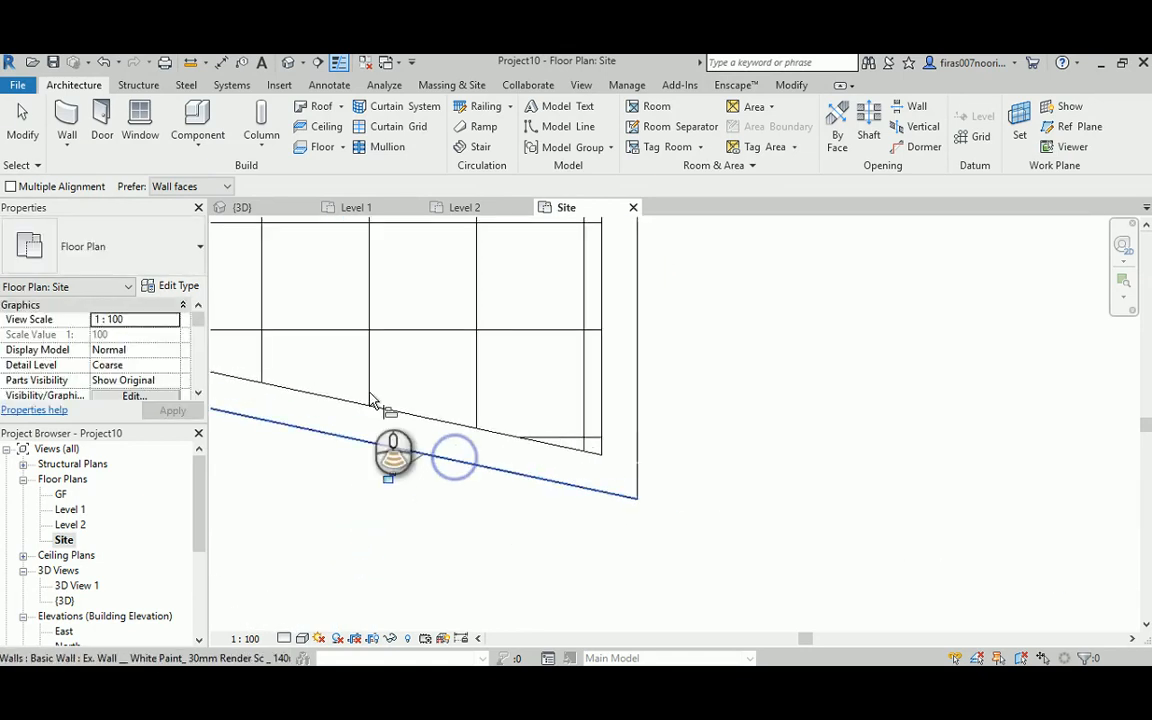
- Align the long west wall's outer face with the outer face of the wall below
{"action": "scroll", "coordinate": [370, 398], "scroll_direction": "down", "scroll_amount": 3}
{"action": "middle_click_drag", "start_coordinate": [321, 361], "coordinate": [805, 501]}
{"action": "middle_click_drag", "start_coordinate": [504, 437], "coordinate": [865, 445]}
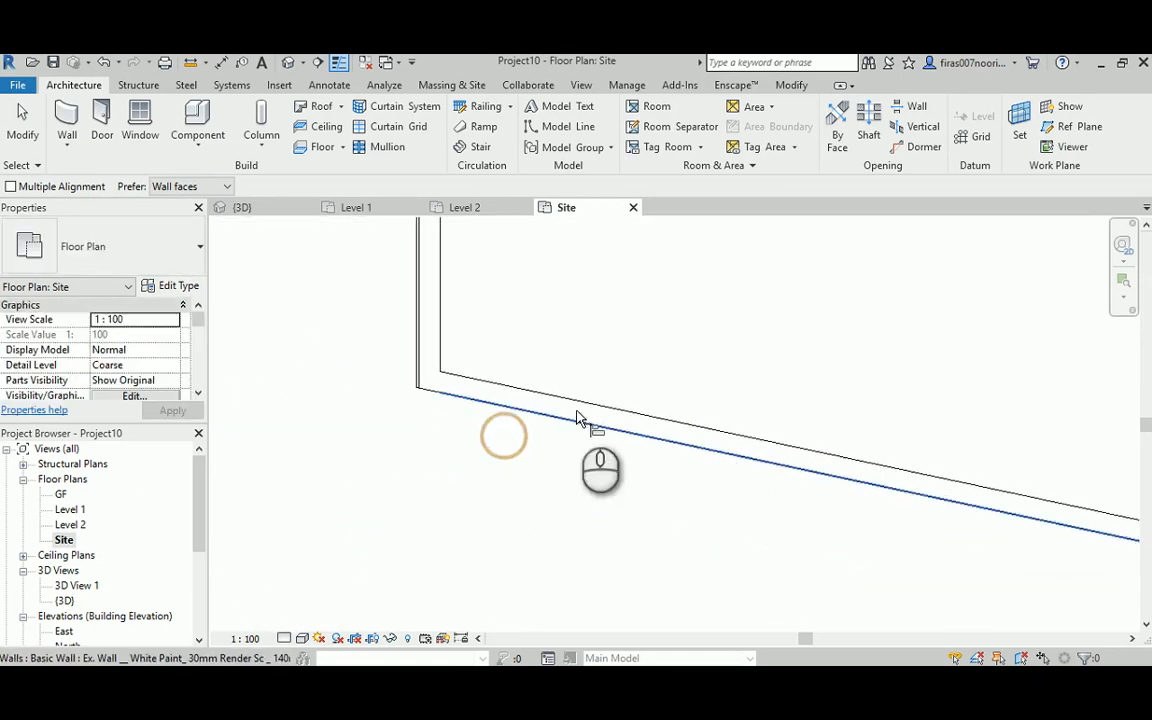
{"action": "scroll", "coordinate": [420, 362], "scroll_direction": "up", "scroll_amount": 3}
{"action": "left_click", "coordinate": [422, 355]}
{"action": "scroll", "coordinate": [437, 419], "scroll_direction": "down", "scroll_amount": 5}
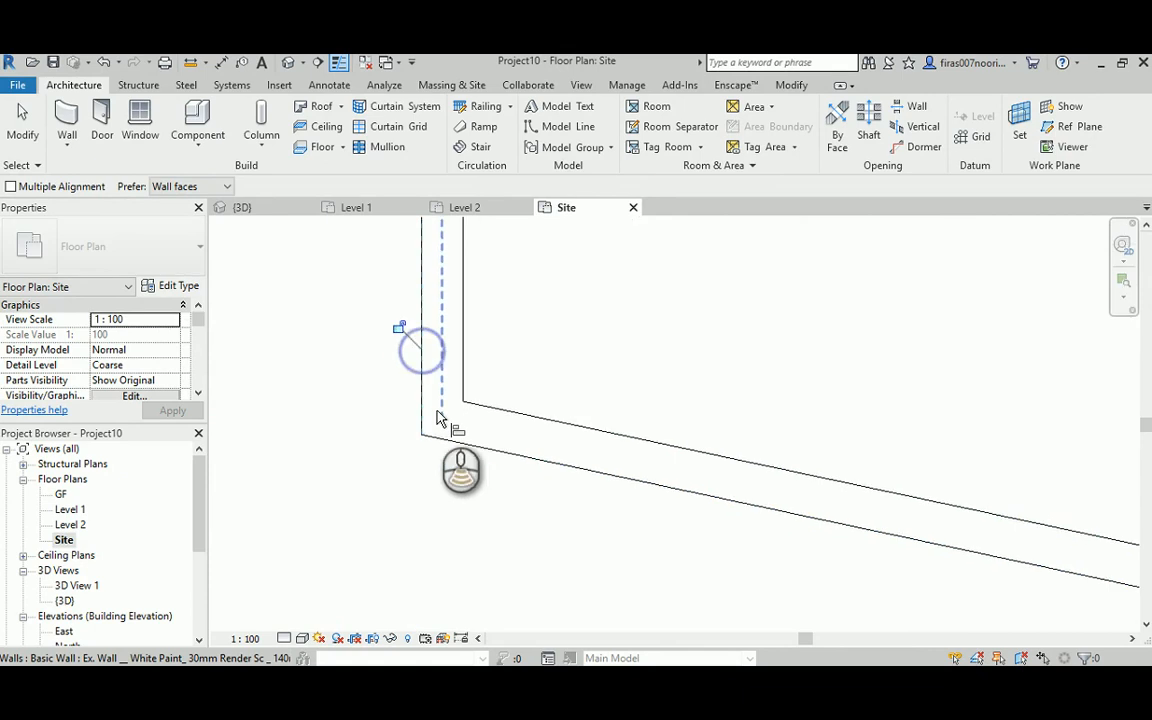
- Align the short rear wall at the northwest corner with the outer face of the wall below
{"action": "middle_click_drag", "start_coordinate": [491, 249], "coordinate": [450, 540]}
{"action": "middle_click_drag", "start_coordinate": [459, 325], "coordinate": [463, 558]}
{"action": "middle_click_drag", "start_coordinate": [443, 347], "coordinate": [418, 564]}
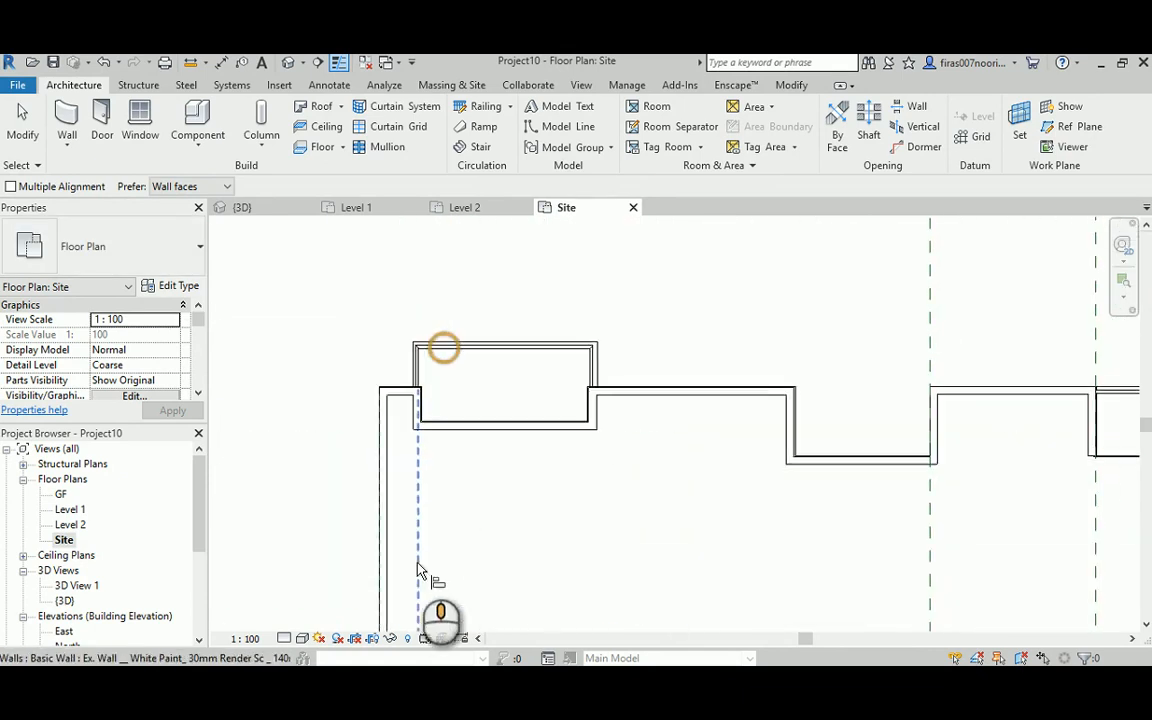
{"action": "scroll", "coordinate": [398, 390], "scroll_direction": "up", "scroll_amount": 7}
{"action": "left_click", "coordinate": [396, 389]}
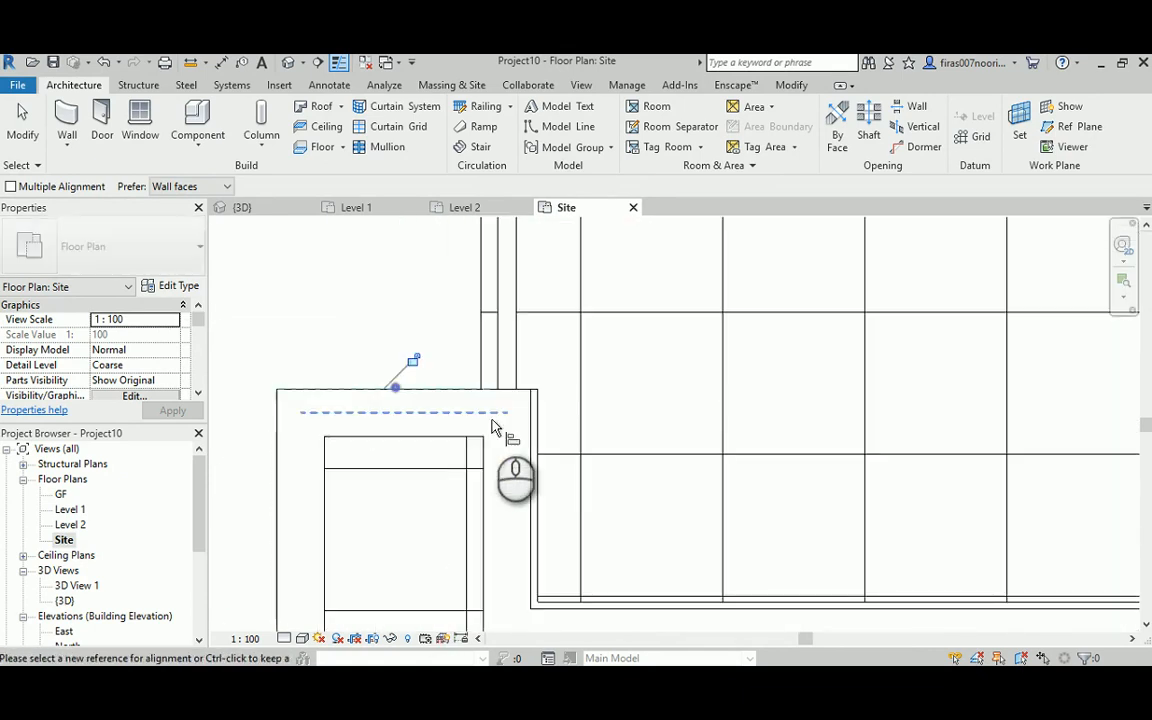
- Align the outer faces of the northwest block's east return wall and the adjoining recessed rear wall with the walls below
{"action": "left_click", "coordinate": [537, 427]}
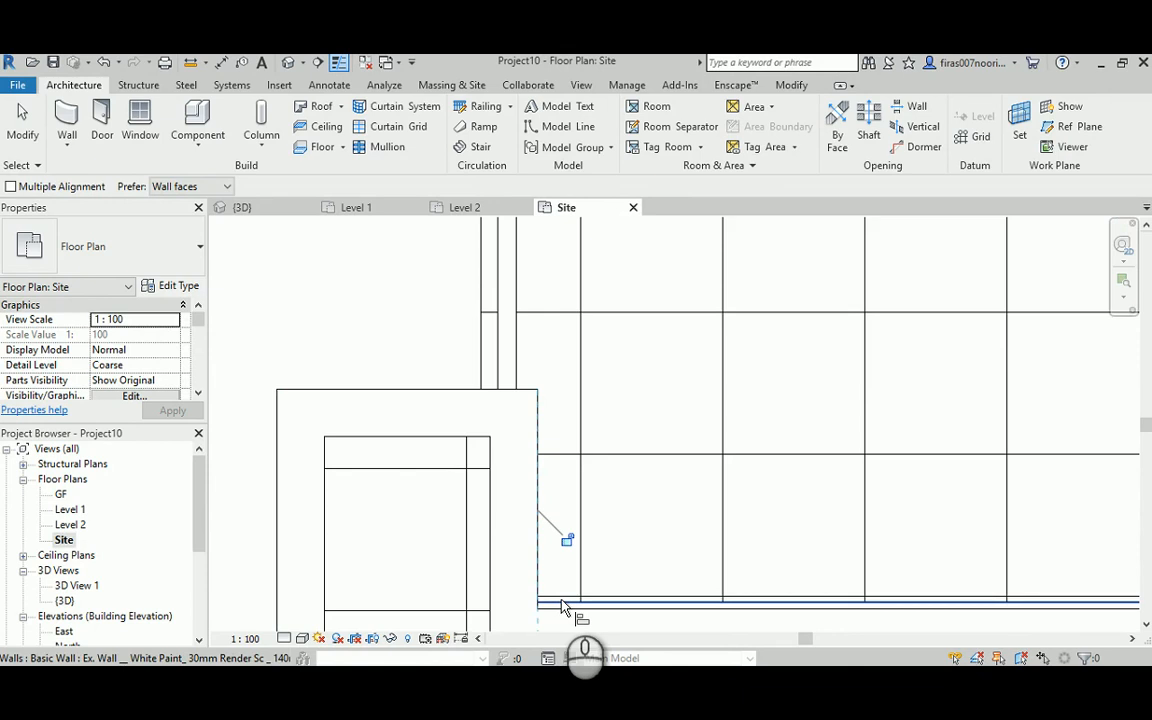
{"action": "left_click", "coordinate": [560, 598]}
{"action": "left_click", "coordinate": [567, 592]}
{"action": "scroll", "coordinate": [878, 545], "scroll_direction": "down", "scroll_amount": 4}
{"action": "middle_click_drag", "start_coordinate": [897, 553], "coordinate": [175, 505]}
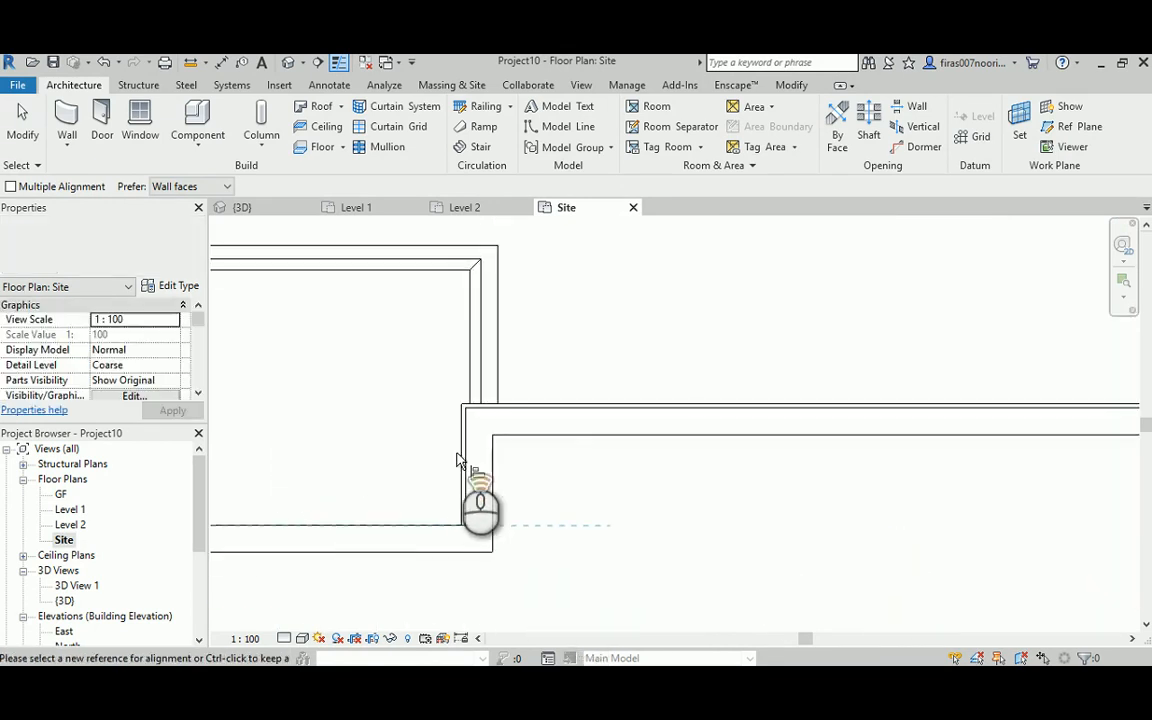
- Align the outer face of the return wall at the first rear recess's east end with the wall below
{"action": "scroll", "coordinate": [458, 457], "scroll_direction": "up", "scroll_amount": 3}
{"action": "key", "text": "Escape"}
{"action": "key", "text": "Escape"}
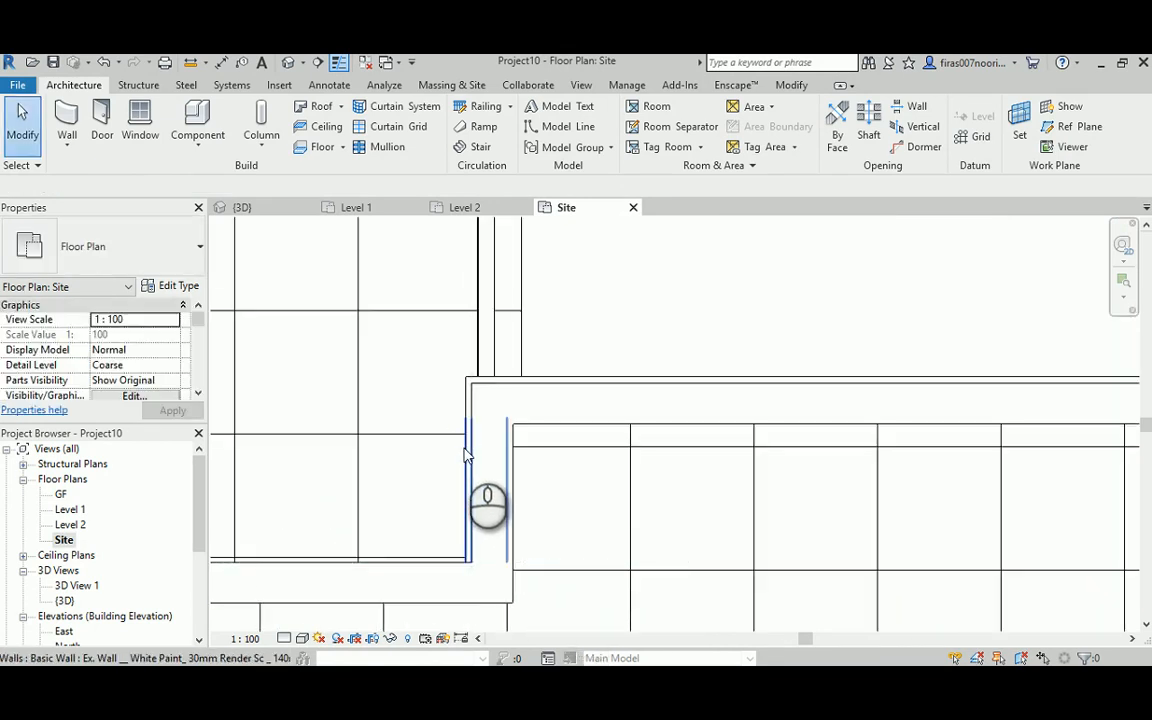
{"action": "key", "text": "a"}
{"action": "key", "text": "l"}
{"action": "key", "text": "Escape"}
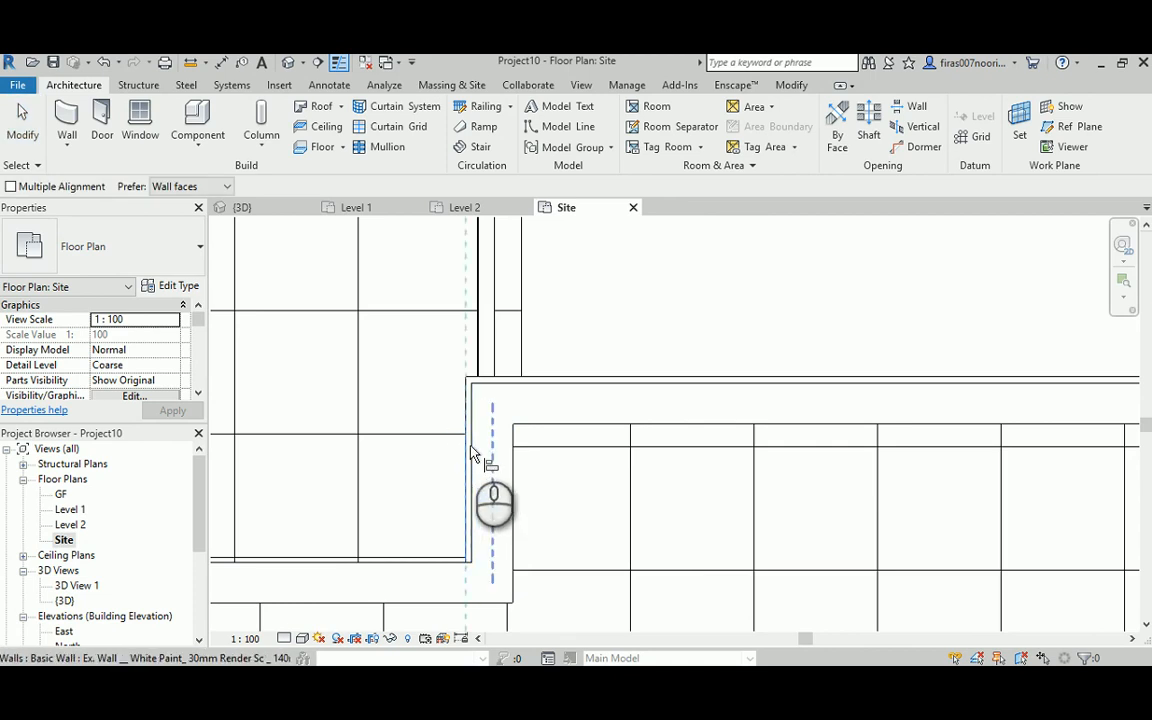
{"action": "scroll", "coordinate": [468, 410], "scroll_direction": "up", "scroll_amount": 2}
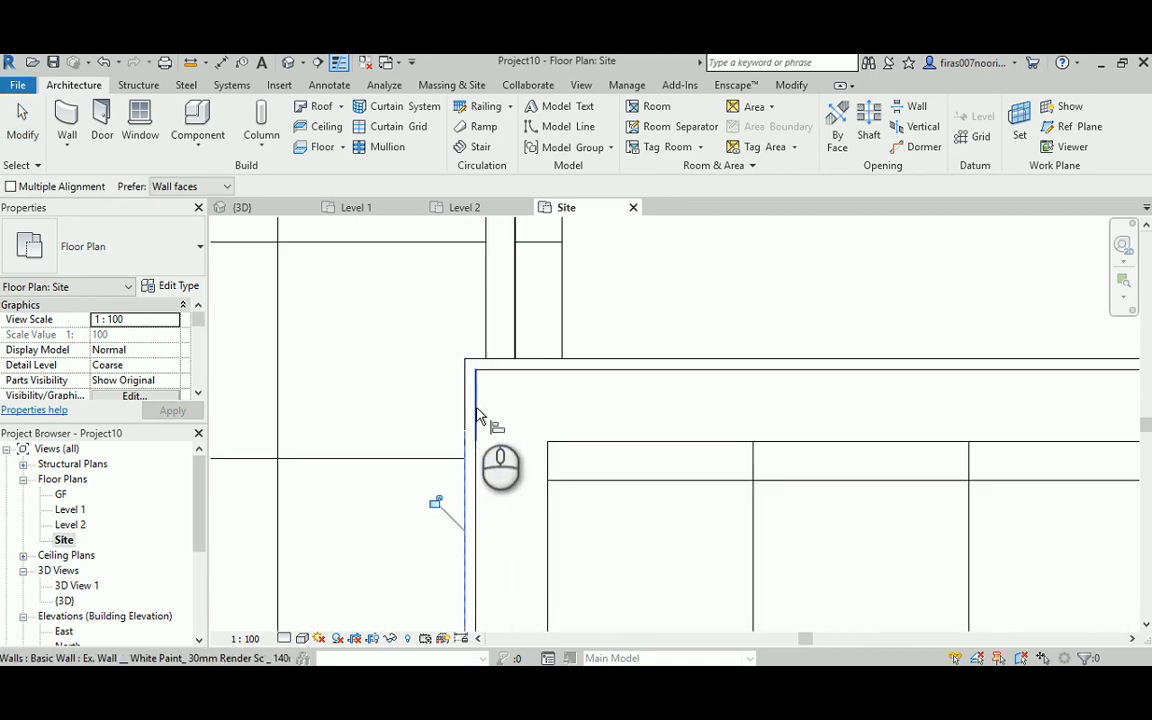
{"action": "key", "text": "Escape"}
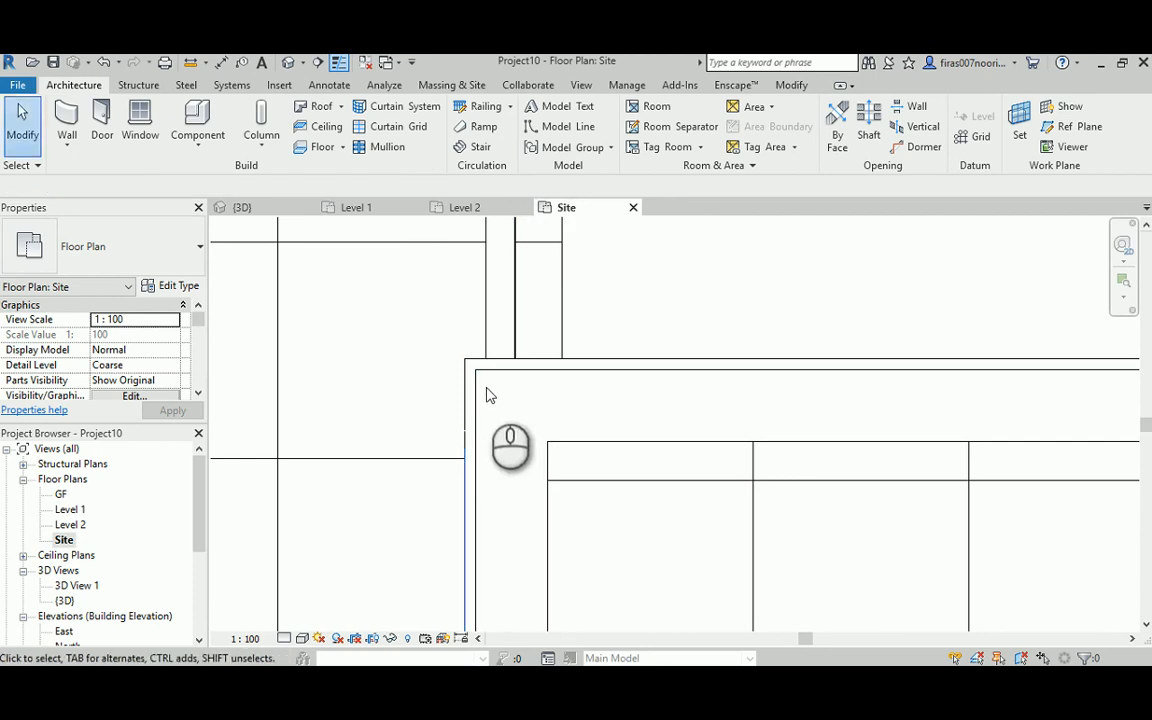
{"action": "key", "text": "l"}
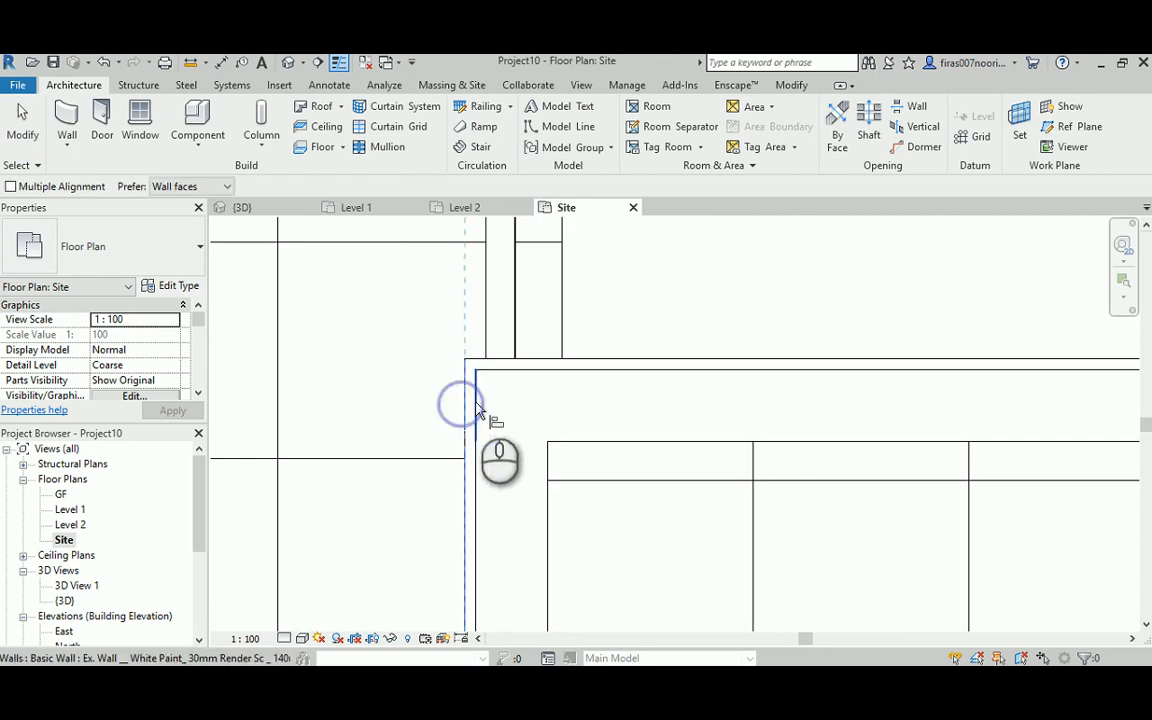
{"action": "left_click", "coordinate": [477, 410]}
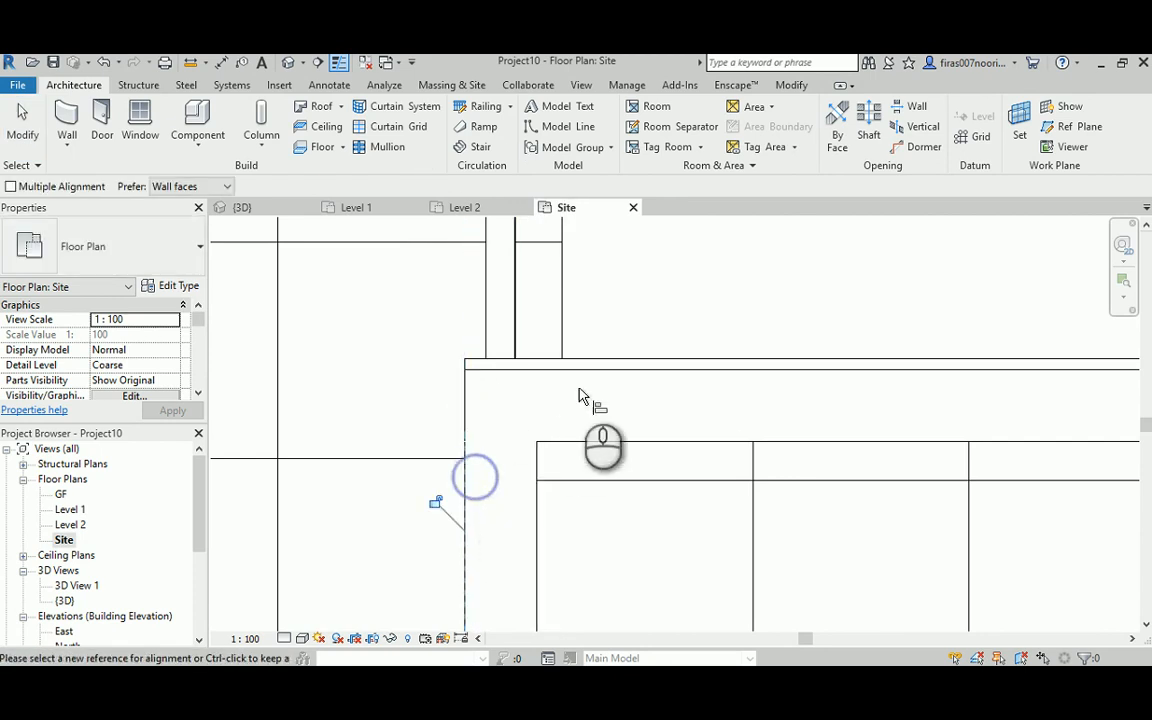
- Align the outer faces of the next projecting block's rear wall and its east return wall with the walls below
{"action": "left_click", "coordinate": [602, 360]}
{"action": "left_click", "coordinate": [607, 372]}
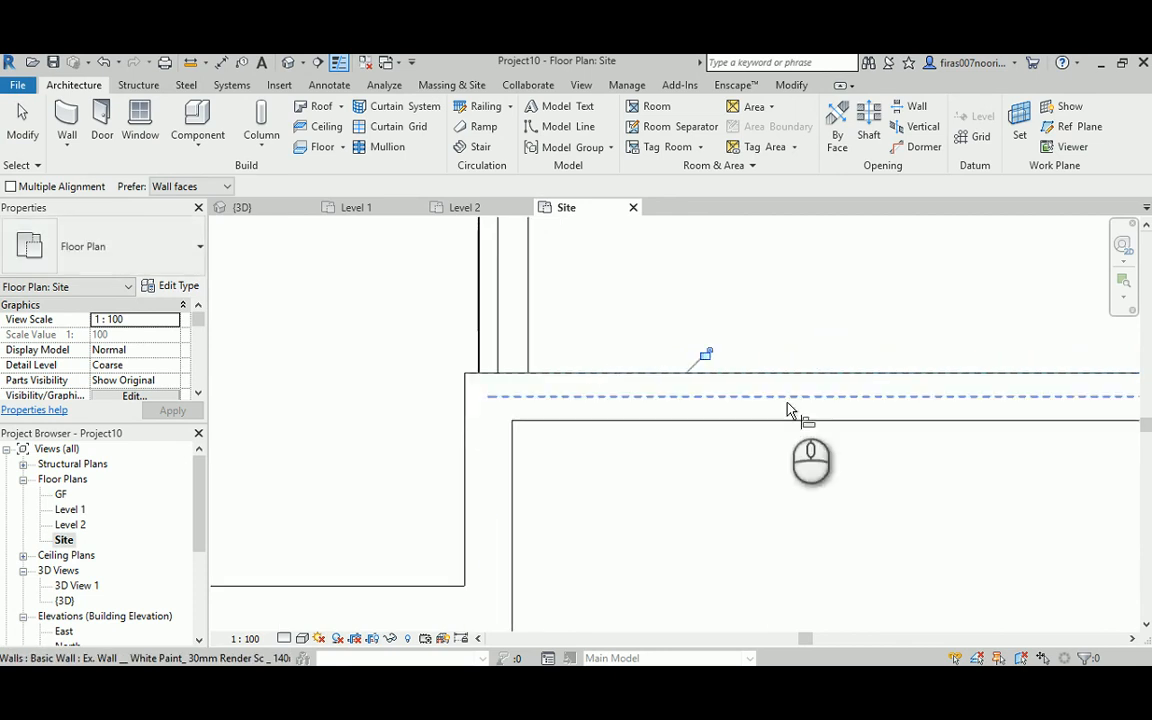
{"action": "middle_click_drag", "start_coordinate": [748, 401], "coordinate": [300, 401]}
{"action": "middle_click_drag", "start_coordinate": [922, 409], "coordinate": [305, 379]}
{"action": "left_click", "coordinate": [546, 360]}
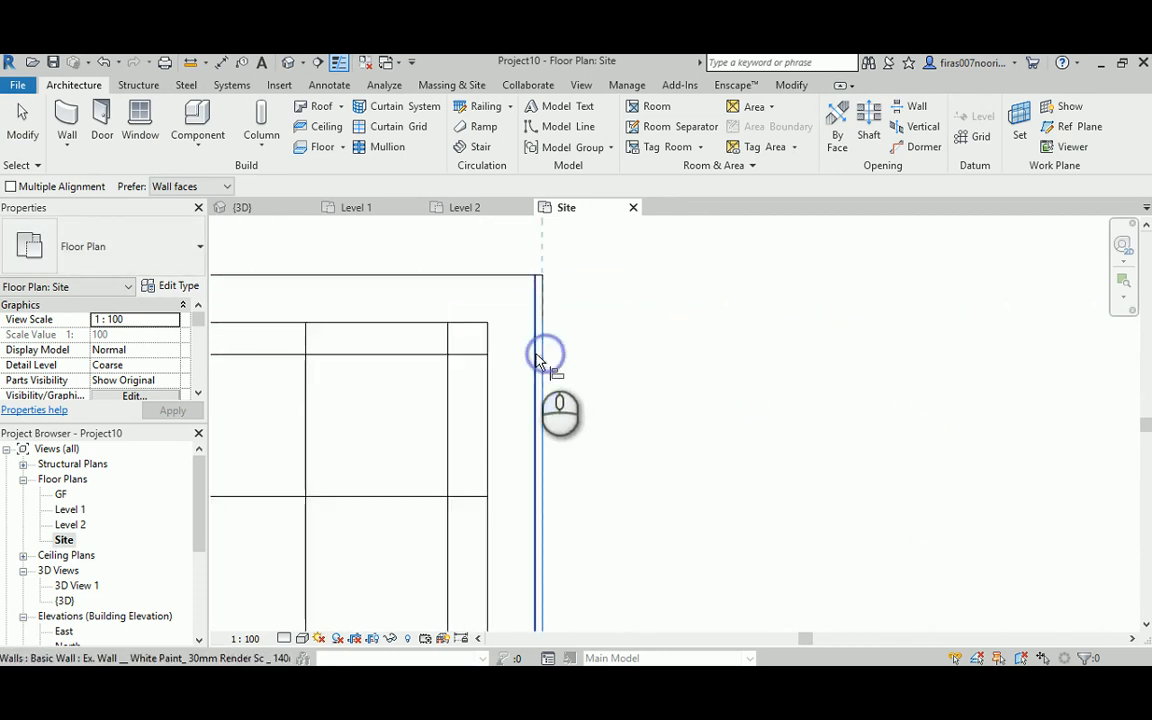
{"action": "left_click", "coordinate": [542, 355]}
- Align the next recessed rear wall's outer face with the outer face of the wall below
{"action": "scroll", "coordinate": [600, 458], "scroll_direction": "up", "scroll_amount": 3}
{"action": "scroll", "coordinate": [570, 462], "scroll_direction": "down", "scroll_amount": 3}
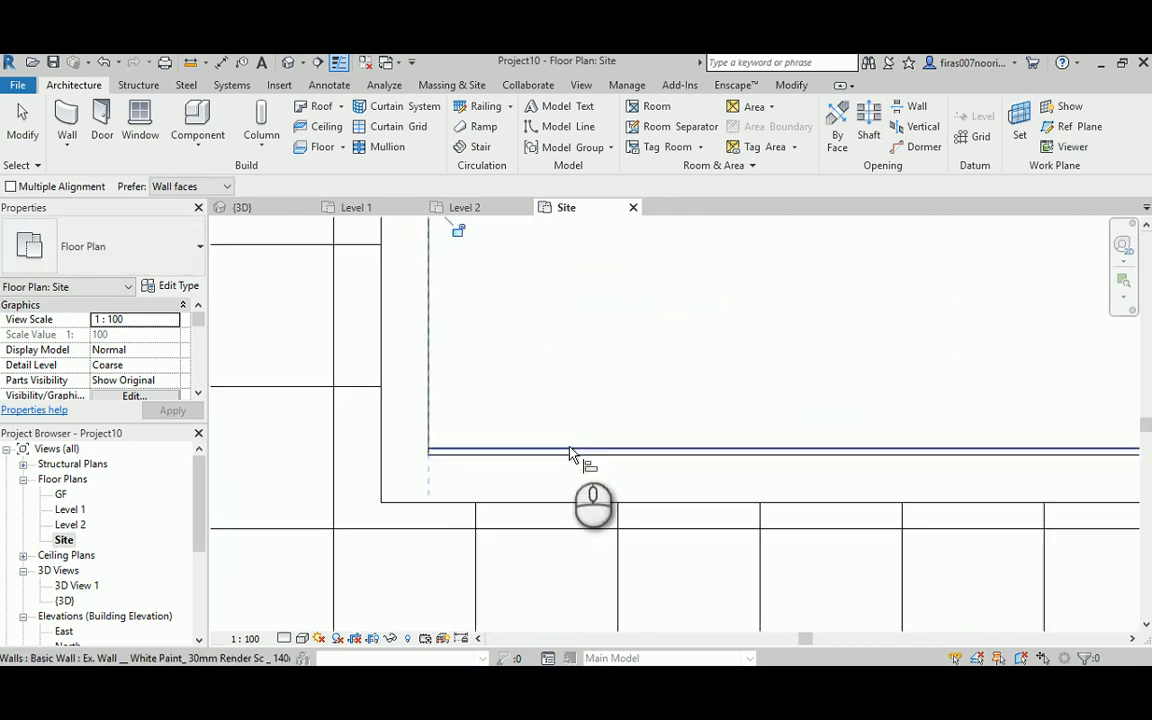
{"action": "left_click", "coordinate": [566, 450]}
{"action": "scroll", "coordinate": [448, 487], "scroll_direction": "up", "scroll_amount": 2}
{"action": "scroll", "coordinate": [540, 463], "scroll_direction": "down", "scroll_amount": 3}
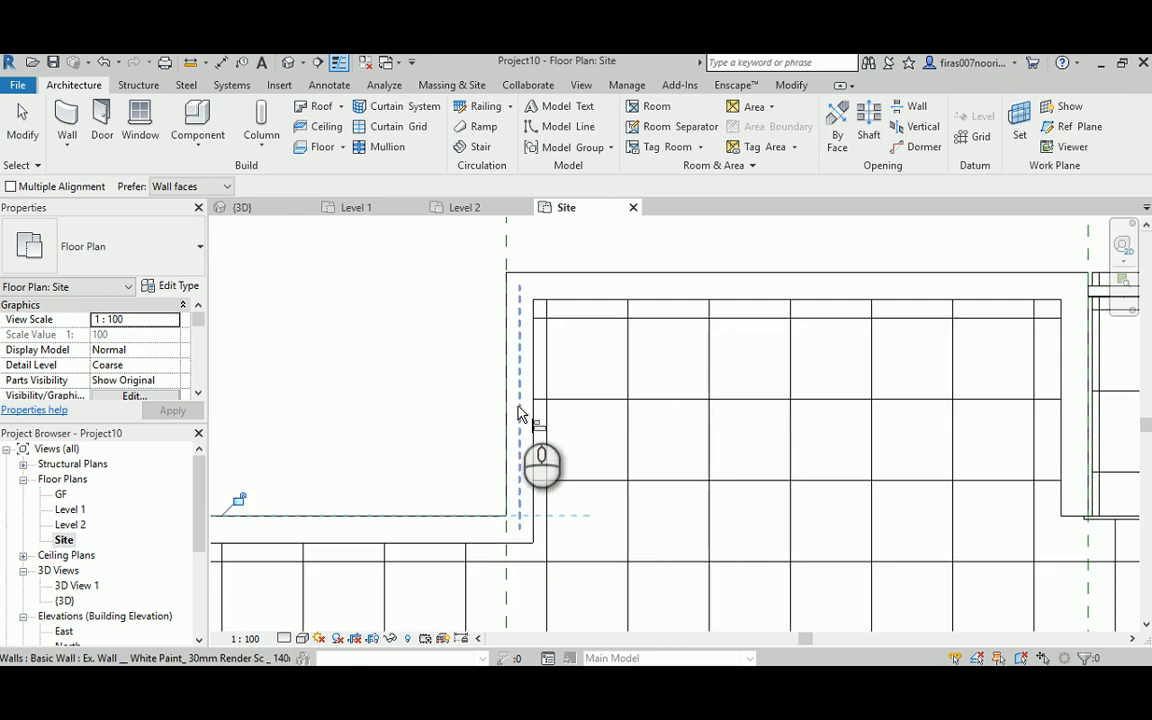
{"action": "scroll", "coordinate": [784, 476], "scroll_direction": "up", "scroll_amount": 2}
{"action": "scroll", "coordinate": [674, 411], "scroll_direction": "down", "scroll_amount": 2}
{"action": "scroll", "coordinate": [652, 366], "scroll_direction": "up", "scroll_amount": 3}
{"action": "scroll", "coordinate": [548, 386], "scroll_direction": "down", "scroll_amount": 3}
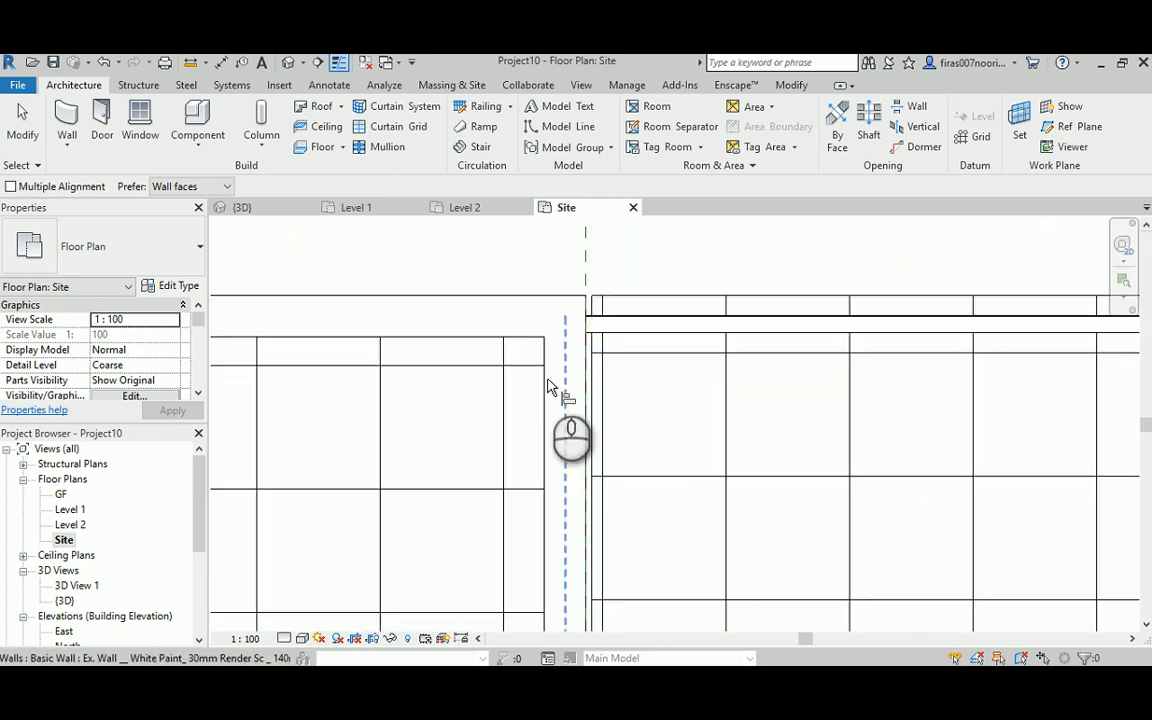
{"action": "scroll", "coordinate": [770, 405], "scroll_direction": "up", "scroll_amount": 3}
{"action": "key", "text": "Escape"}
{"action": "key", "text": "Escape"}
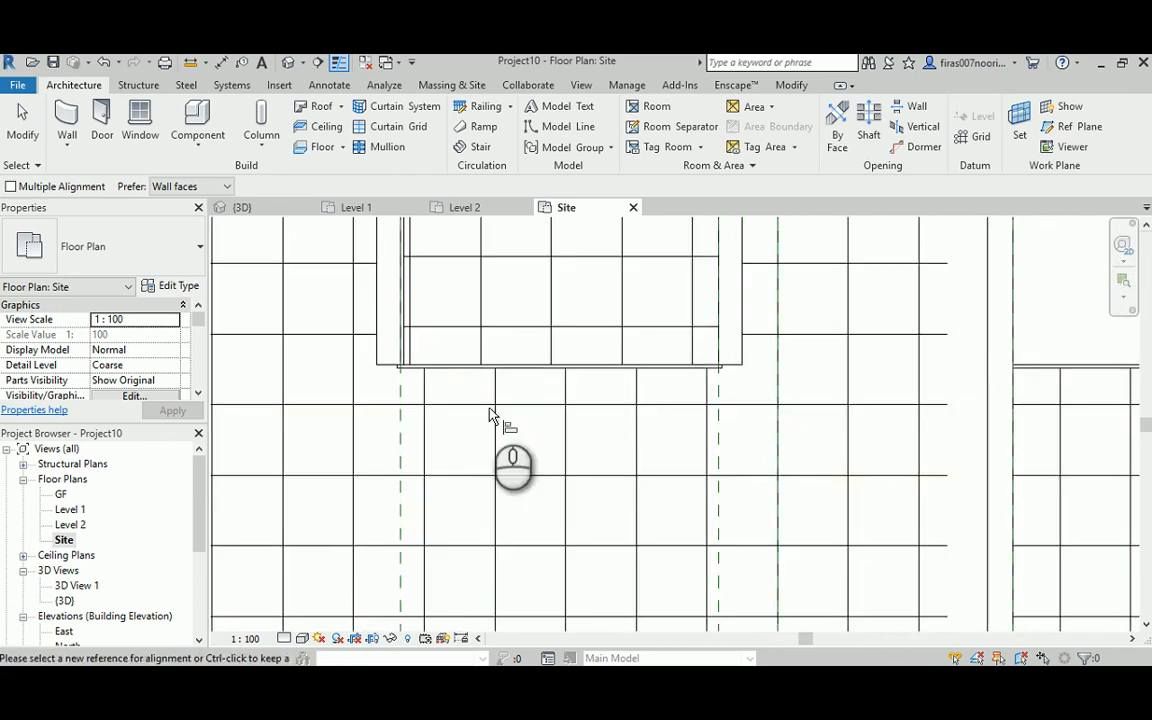
{"action": "left_click", "coordinate": [385, 366]}
{"action": "right_click", "coordinate": [385, 372]}
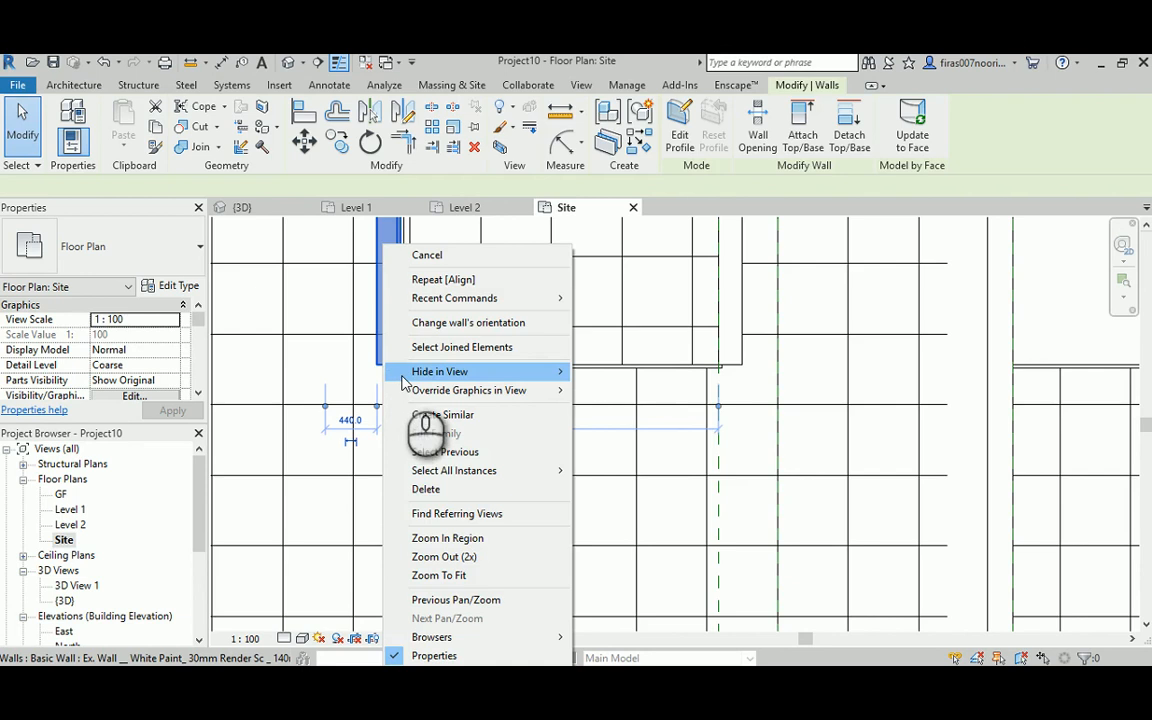
{"action": "left_click", "coordinate": [437, 412]}
{"action": "scroll", "coordinate": [407, 378], "scroll_direction": "up", "scroll_amount": 3}
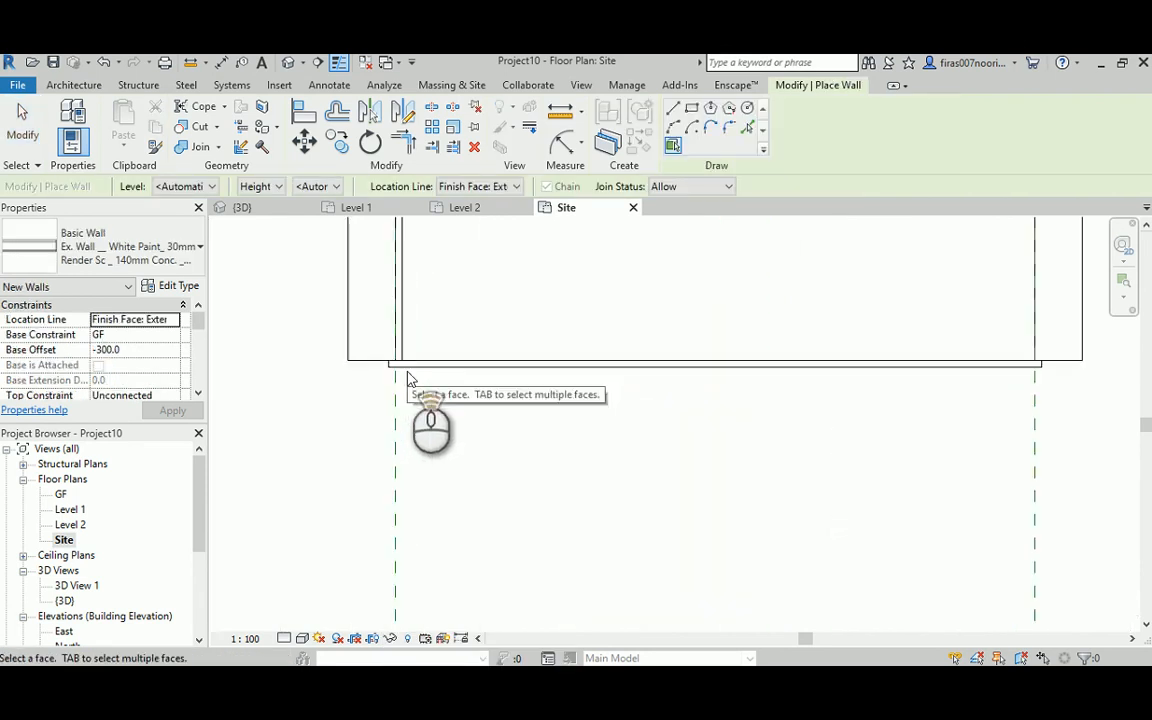
{"action": "scroll", "coordinate": [405, 378], "scroll_direction": "down", "scroll_amount": 2}
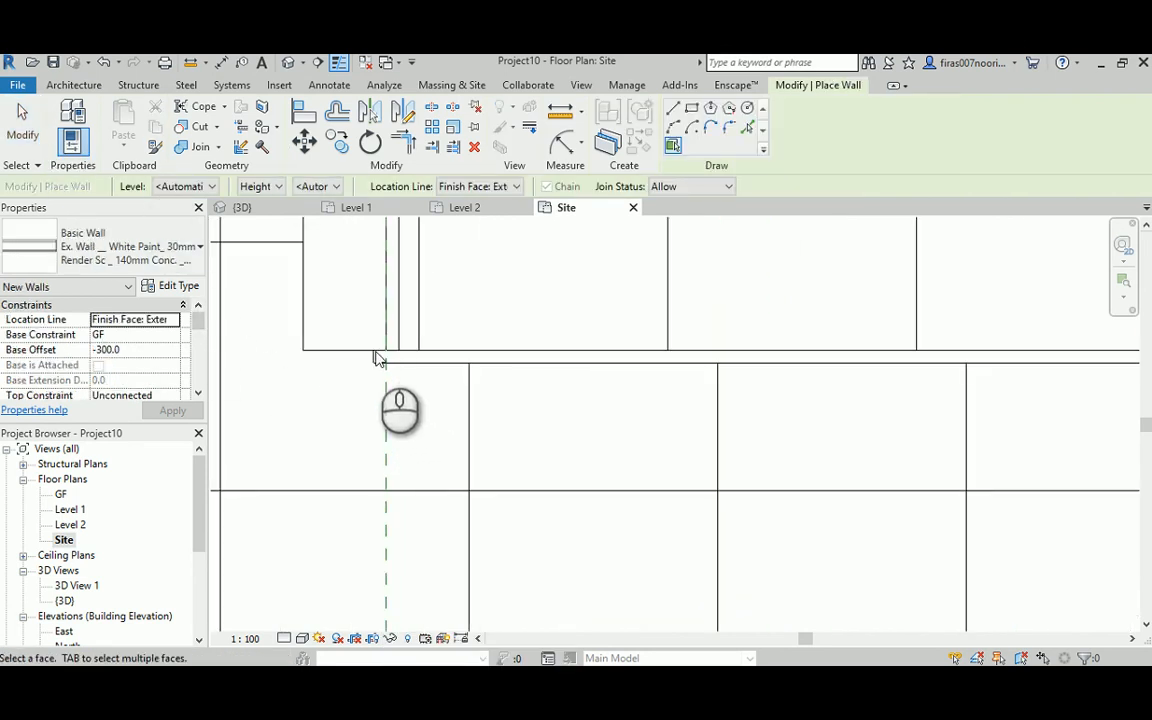
- Open the Level 2 floor plan
{"action": "double_click", "coordinate": [70, 524]}
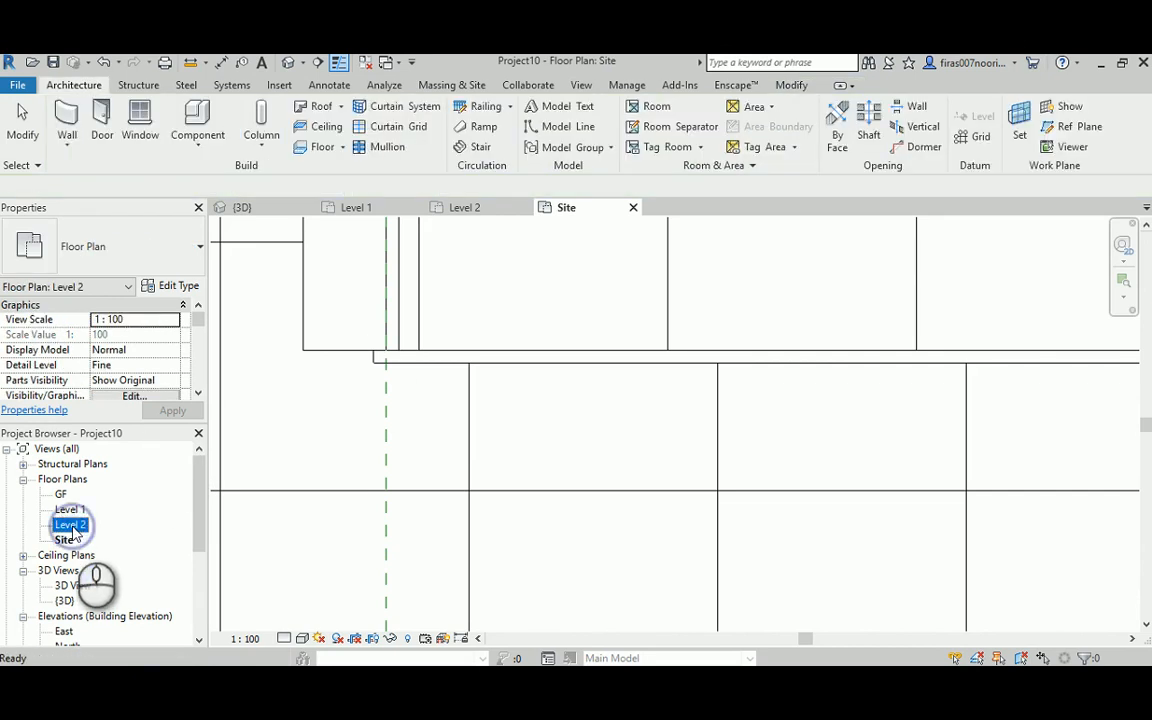
{"action": "scroll", "coordinate": [466, 435], "scroll_direction": "up", "scroll_amount": 3}
{"action": "scroll", "coordinate": [466, 435], "scroll_direction": "down", "scroll_amount": 5}
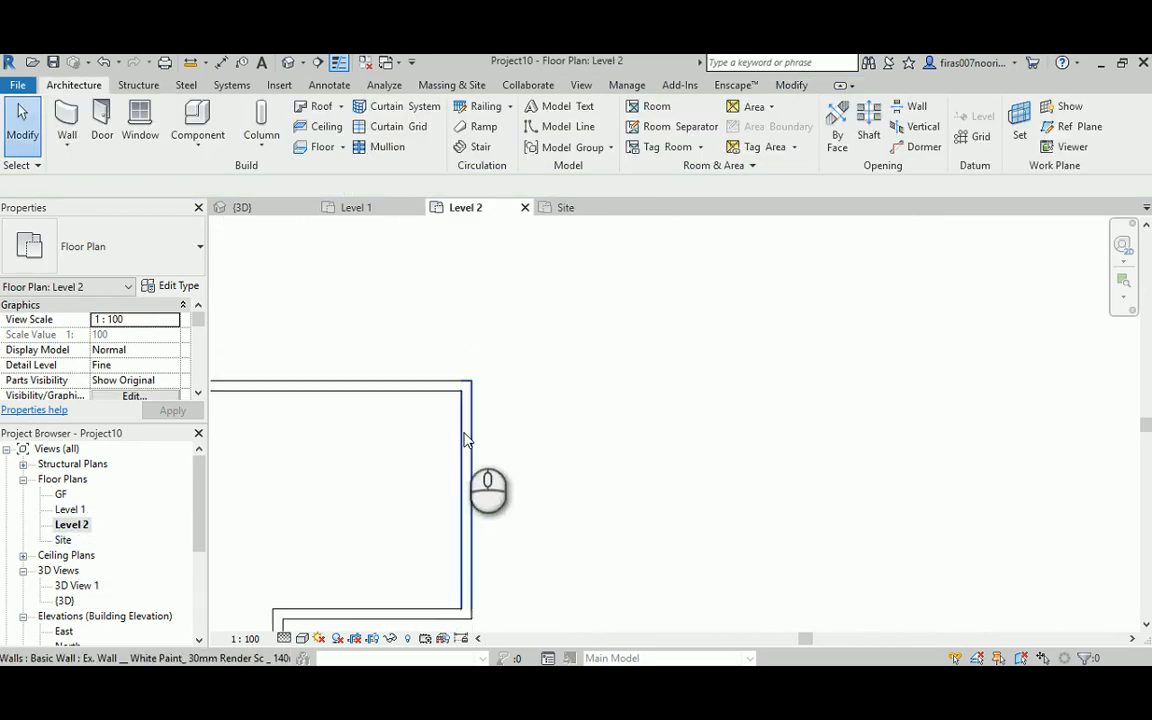
{"action": "scroll", "coordinate": [475, 420], "scroll_direction": "up", "scroll_amount": 4}
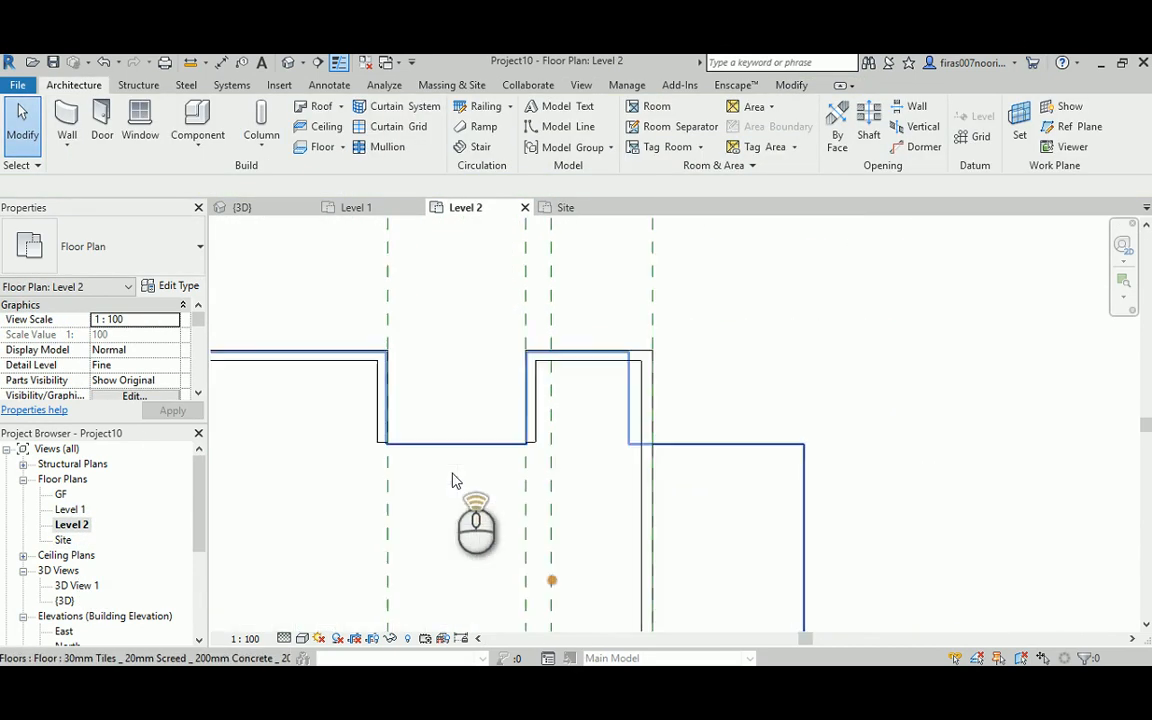
{"action": "right_click", "coordinate": [345, 433]}
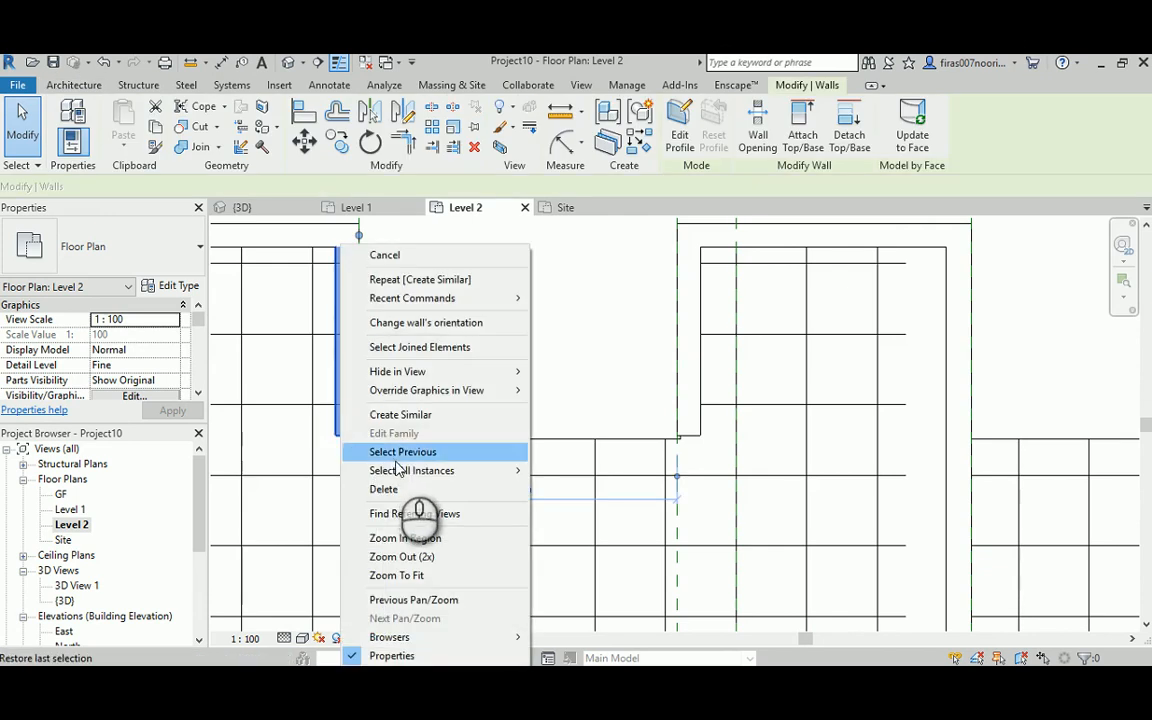
{"action": "left_click", "coordinate": [401, 415]}
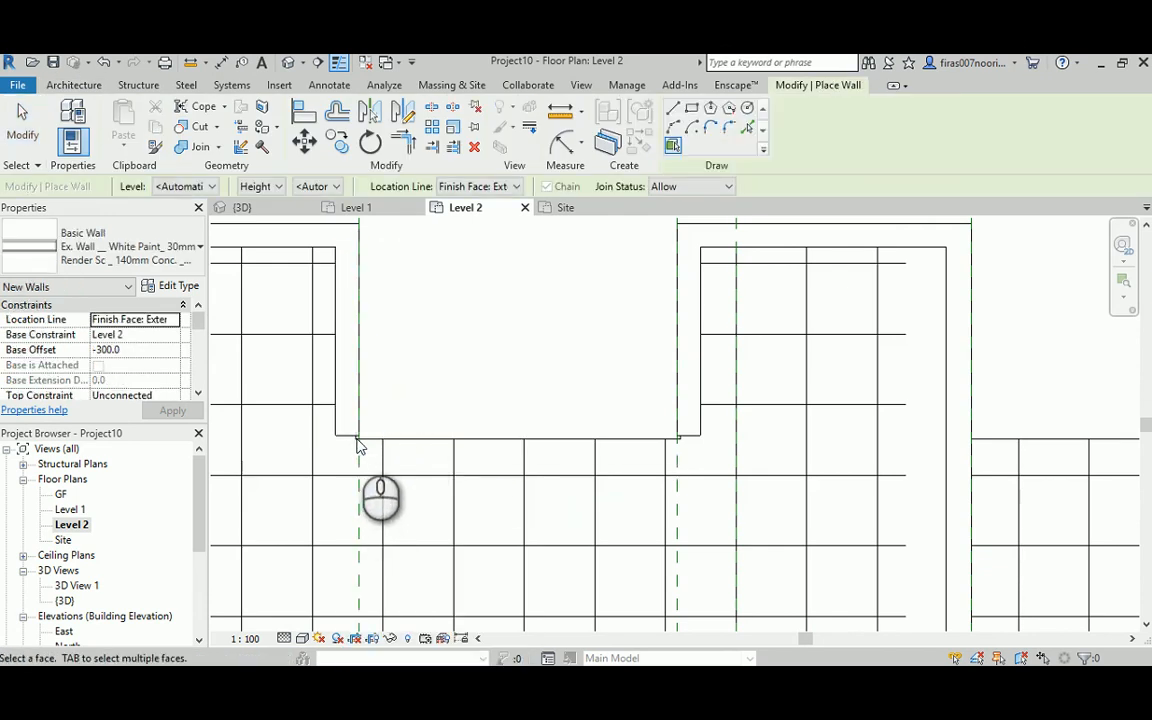
{"action": "scroll", "coordinate": [340, 411], "scroll_direction": "up", "scroll_amount": 3}
{"action": "key", "text": "Escape"}
{"action": "left_click", "coordinate": [357, 406]}
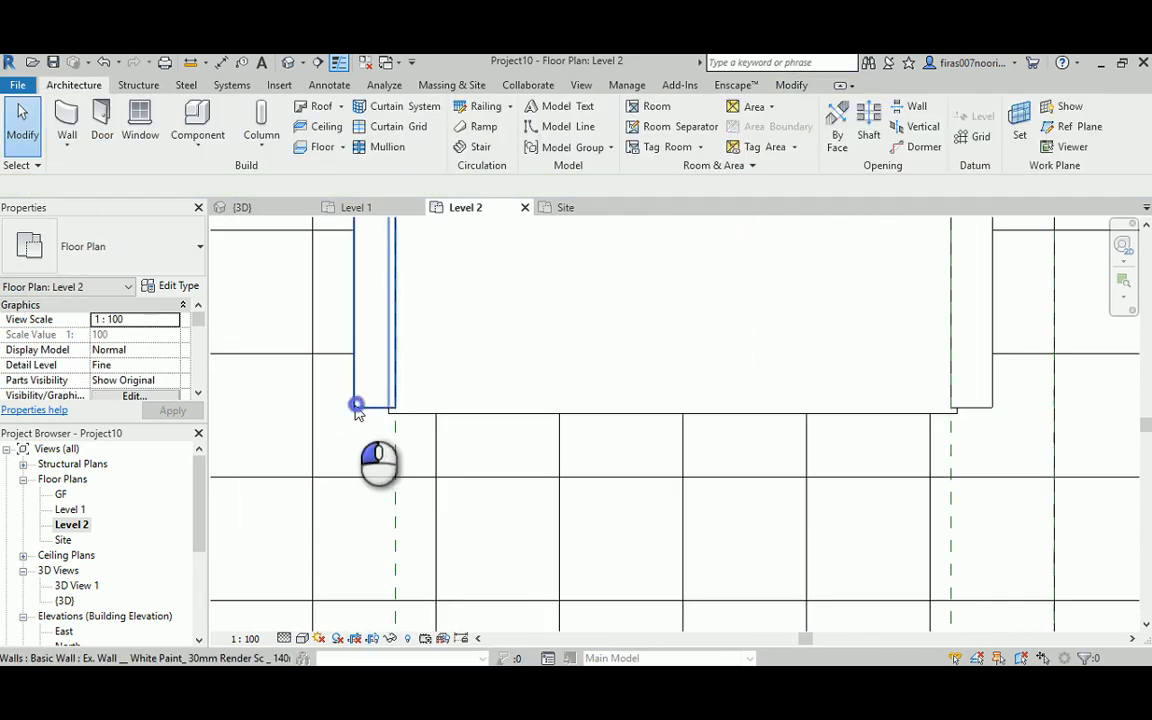
{"action": "right_click", "coordinate": [359, 405]}
{"action": "key", "text": "Escape"}
{"action": "key", "text": "Escape"}
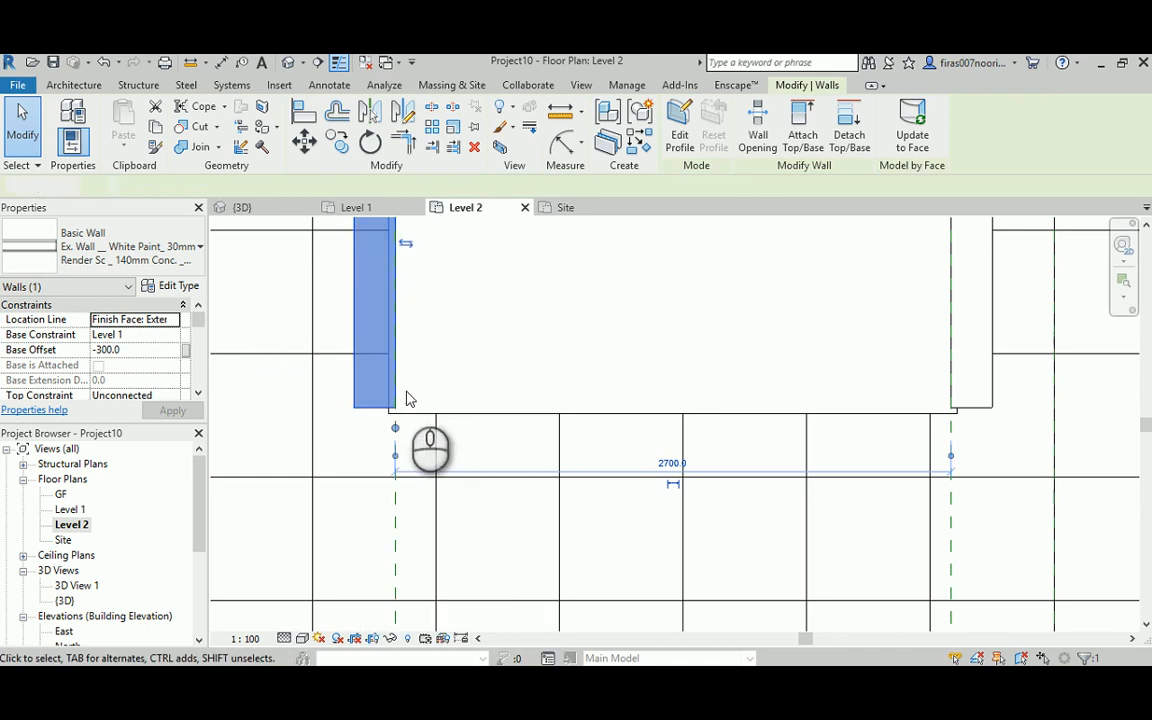
- Draw a wall similar to the neighbouring recessed rear wall along the floor edge, closing the open rear recess between the two return walls
{"action": "scroll", "coordinate": [373, 379], "scroll_direction": "down", "scroll_amount": 2}
{"action": "middle_click_drag", "start_coordinate": [373, 379], "coordinate": [535, 473]}
{"action": "scroll", "coordinate": [535, 361], "scroll_direction": "down", "scroll_amount": 3}
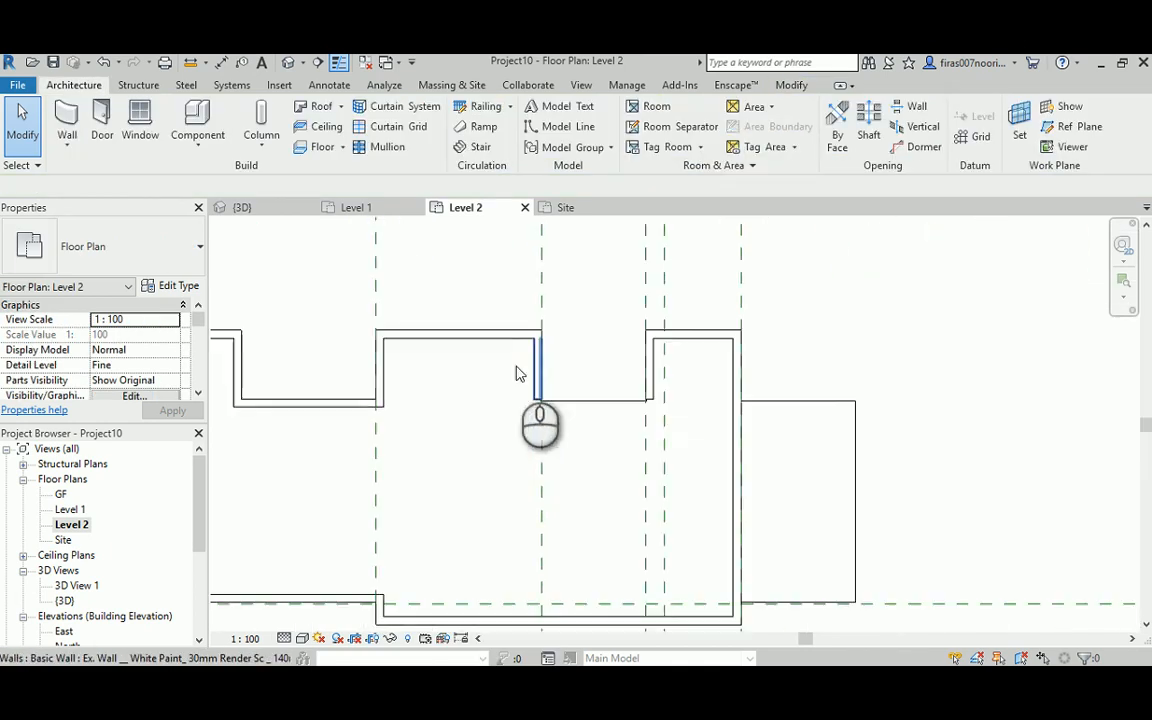
{"action": "middle_click_drag", "start_coordinate": [517, 373], "coordinate": [420, 405]}
{"action": "right_click", "coordinate": [397, 418]}
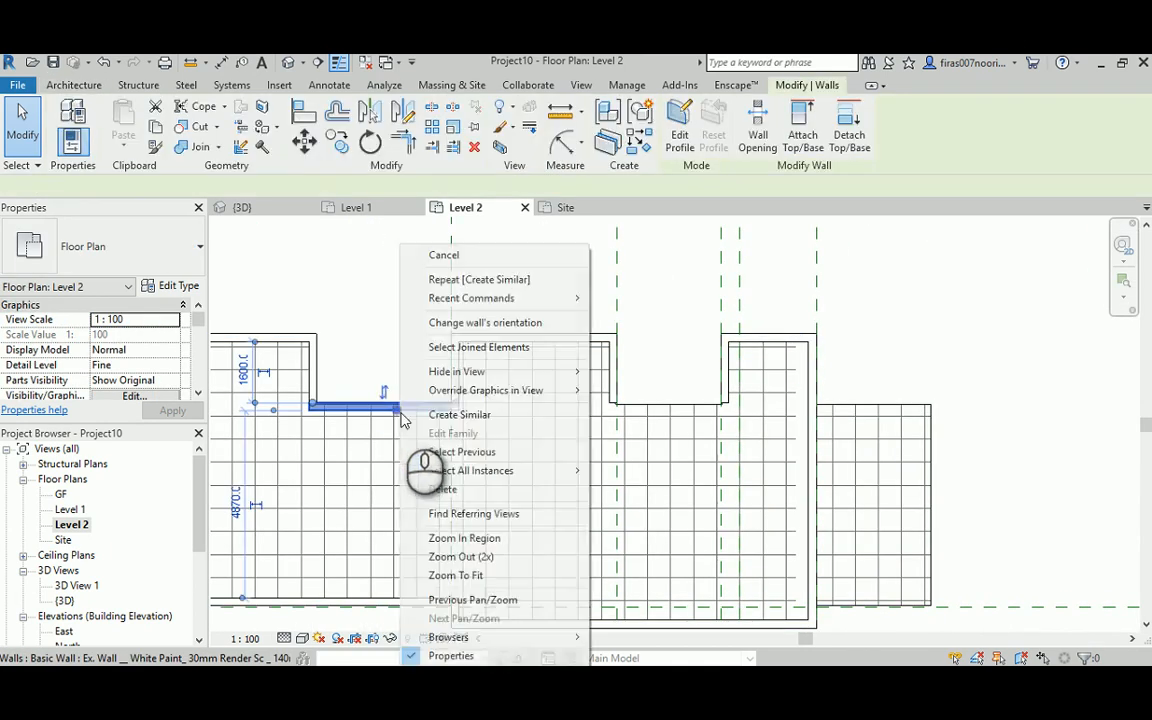
{"action": "left_click", "coordinate": [462, 414]}
{"action": "scroll", "coordinate": [599, 398], "scroll_direction": "up", "scroll_amount": 6}
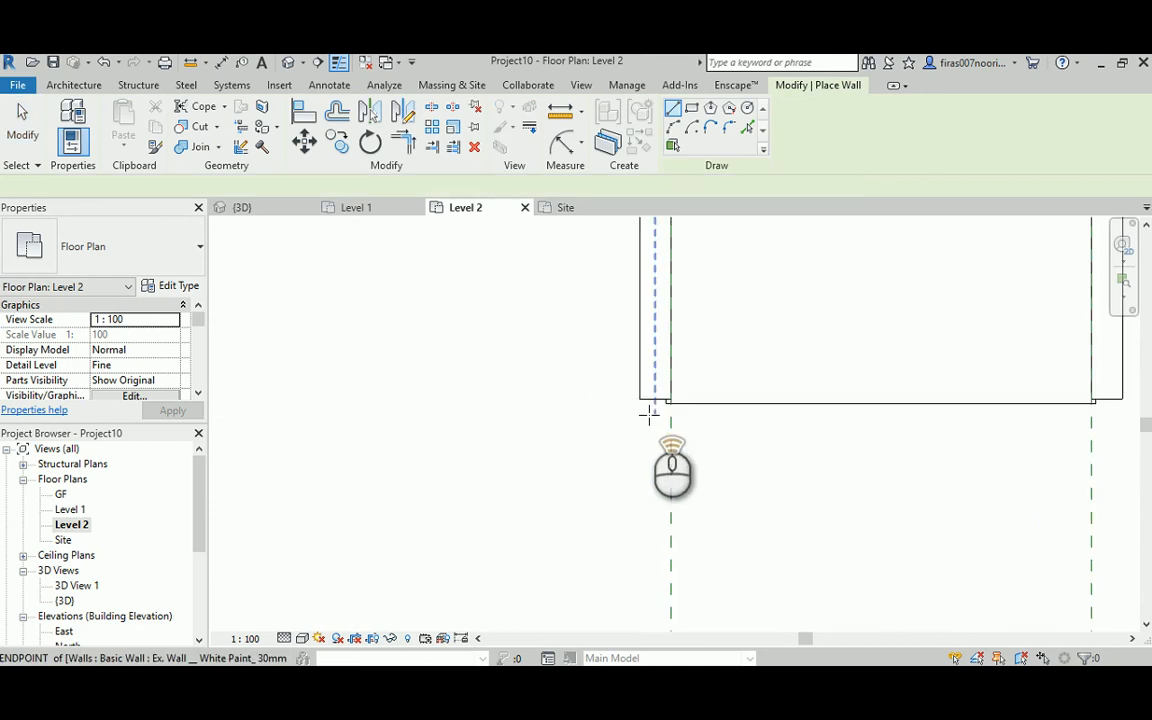
{"action": "left_click", "coordinate": [670, 404]}
{"action": "middle_click_drag", "start_coordinate": [874, 406], "coordinate": [360, 399]}
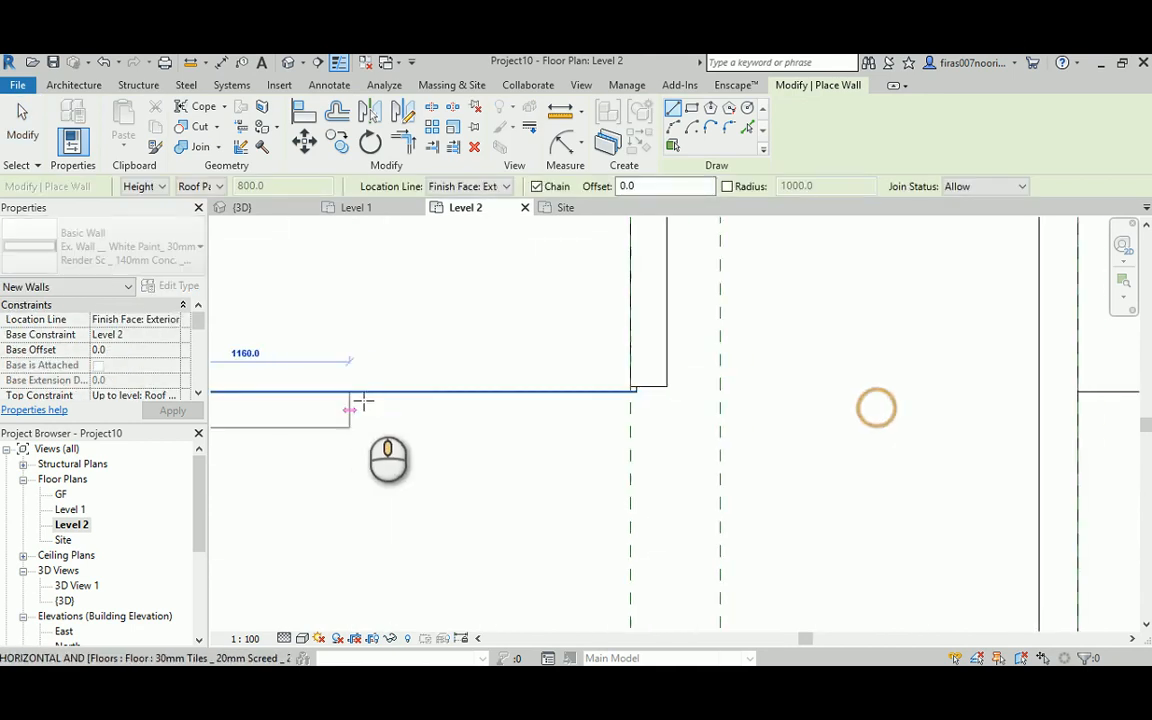
{"action": "left_click", "coordinate": [634, 398]}
{"action": "key", "text": "Escape"}
{"action": "middle_click_drag", "start_coordinate": [468, 411], "coordinate": [681, 411]}
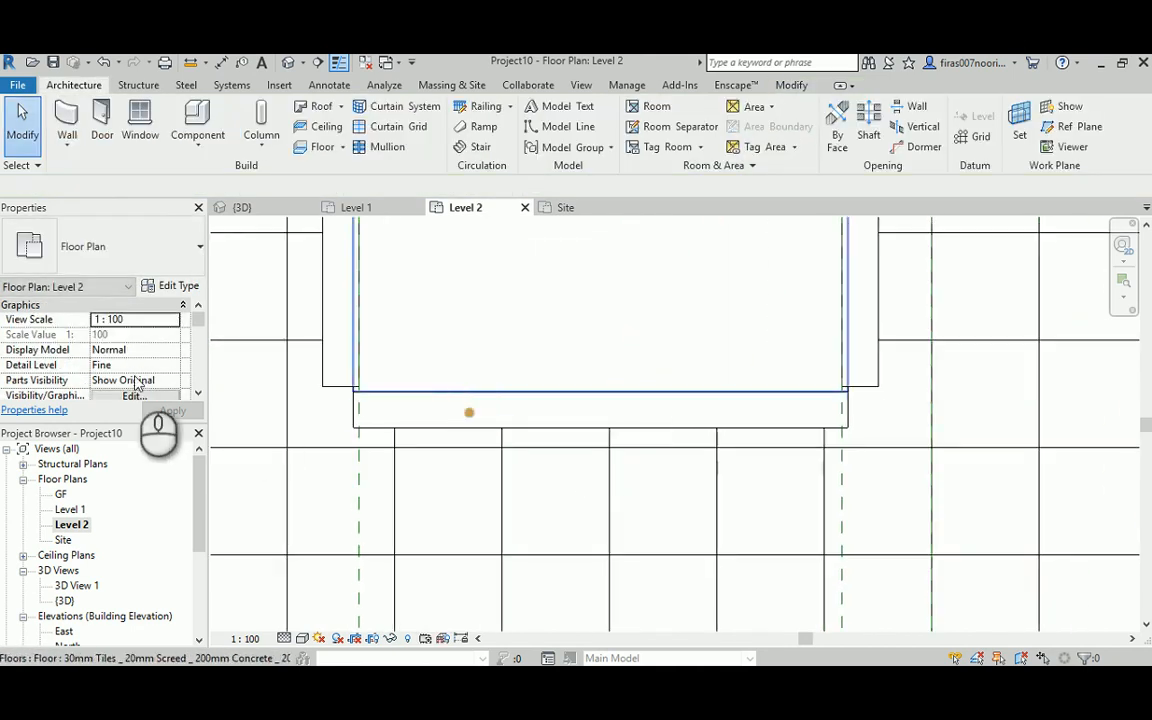
- In the Site plan, trim both ends of the new recessed rear wall into corners with the adjoining return walls
{"action": "double_click", "coordinate": [63, 540]}
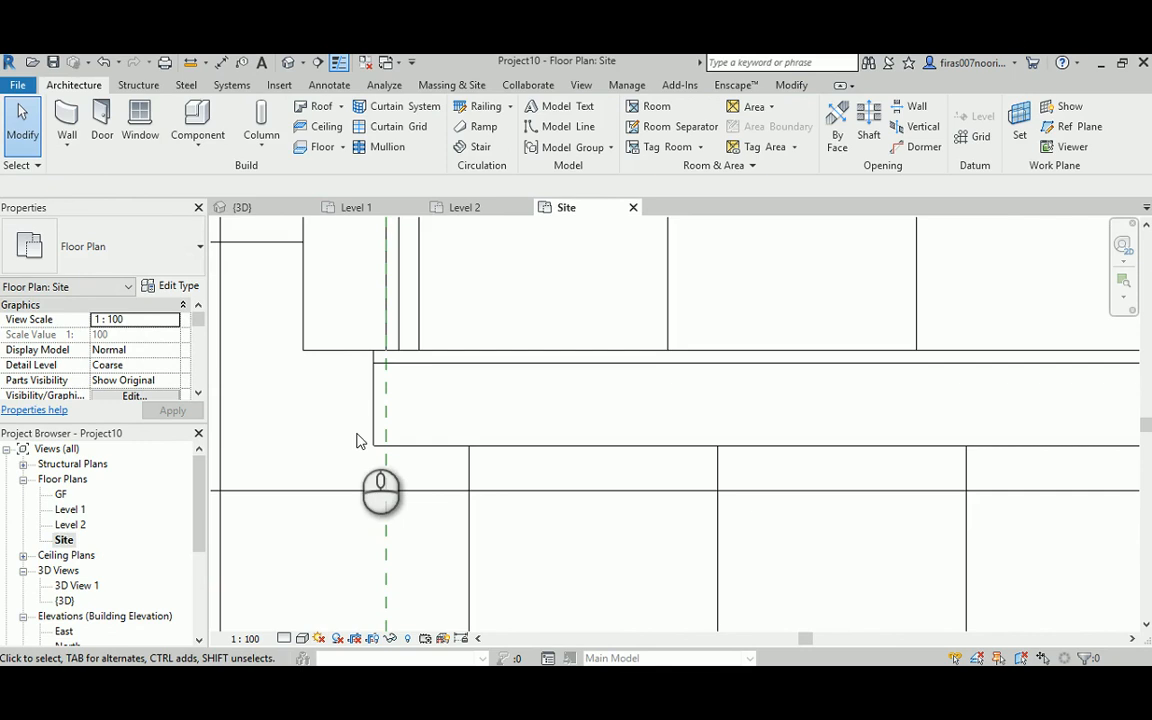
{"action": "key", "text": "t"}
{"action": "key", "text": "r"}
{"action": "left_click", "coordinate": [375, 401]}
{"action": "left_click", "coordinate": [347, 350]}
{"action": "scroll", "coordinate": [283, 381], "scroll_direction": "down", "scroll_amount": 1}
{"action": "middle_click_drag", "start_coordinate": [540, 386], "coordinate": [193, 402]}
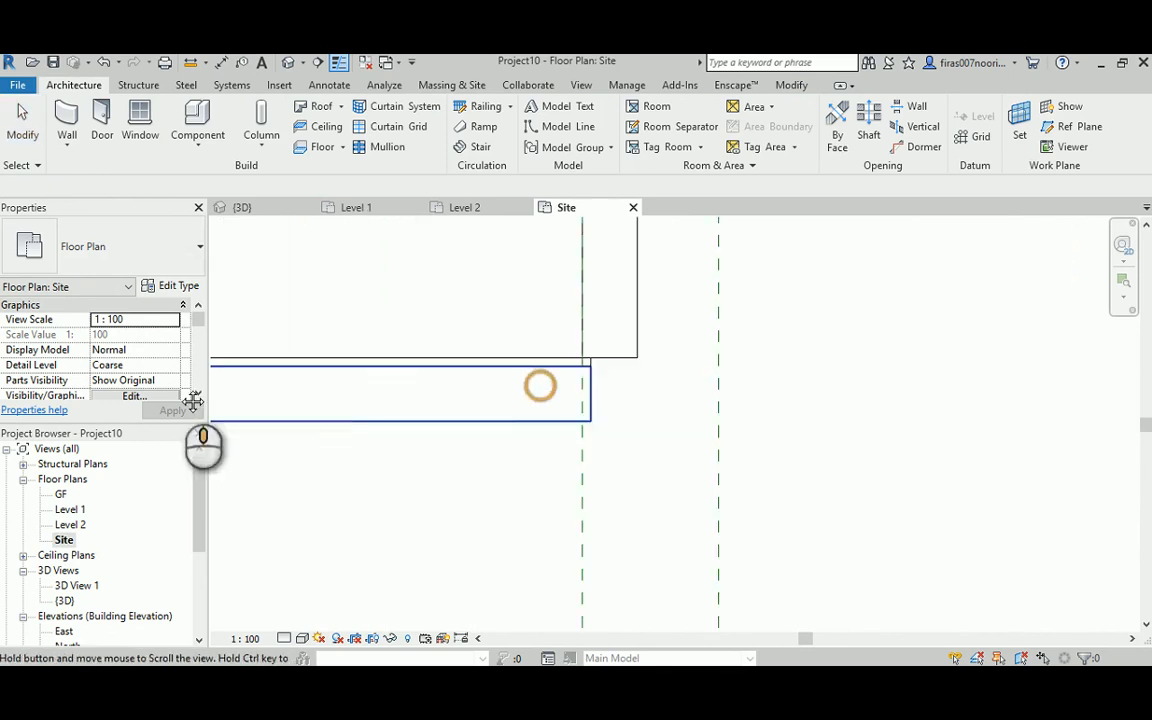
{"action": "left_click", "coordinate": [560, 378]}
{"action": "left_click", "coordinate": [576, 360]}
- Align the new recessed rear wall's outer face with the outer face of the wall below
{"action": "middle_click_drag", "start_coordinate": [540, 364], "coordinate": [800, 368]}
{"action": "middle_click_drag", "start_coordinate": [442, 358], "coordinate": [604, 362]}
{"action": "key", "text": "a"}
{"action": "key", "text": "l"}
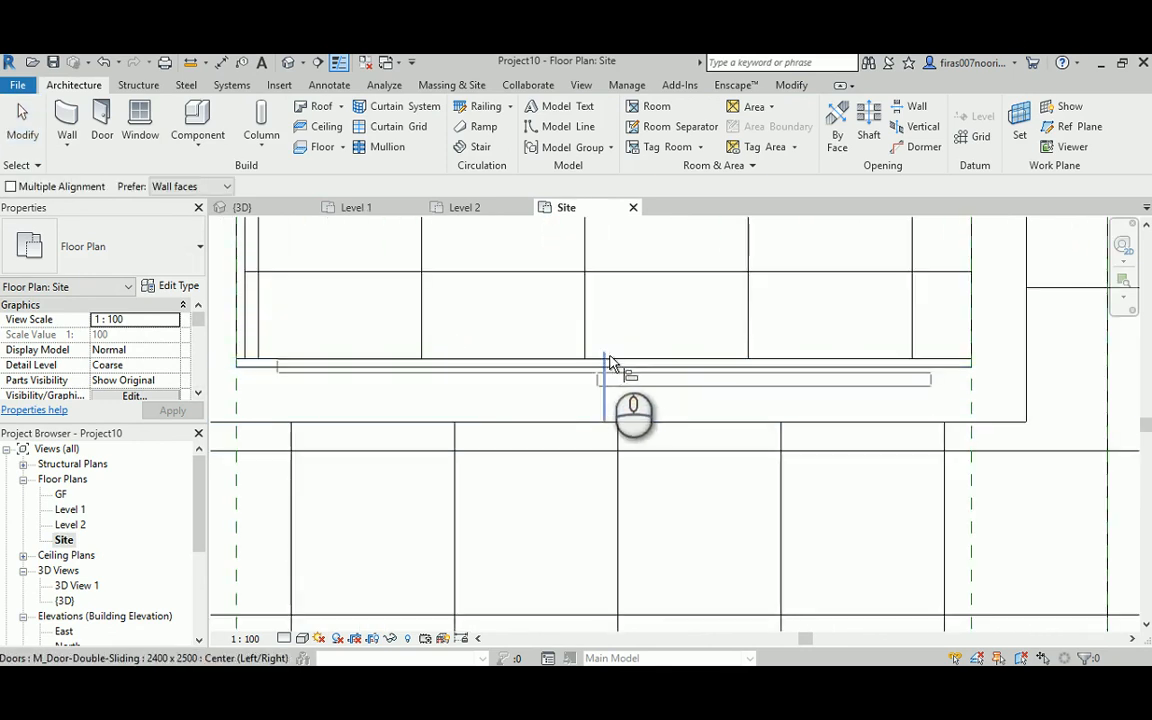
{"action": "left_click", "coordinate": [615, 359]}
{"action": "left_click", "coordinate": [615, 371]}
{"action": "scroll", "coordinate": [615, 380], "scroll_direction": "down", "scroll_amount": 4}
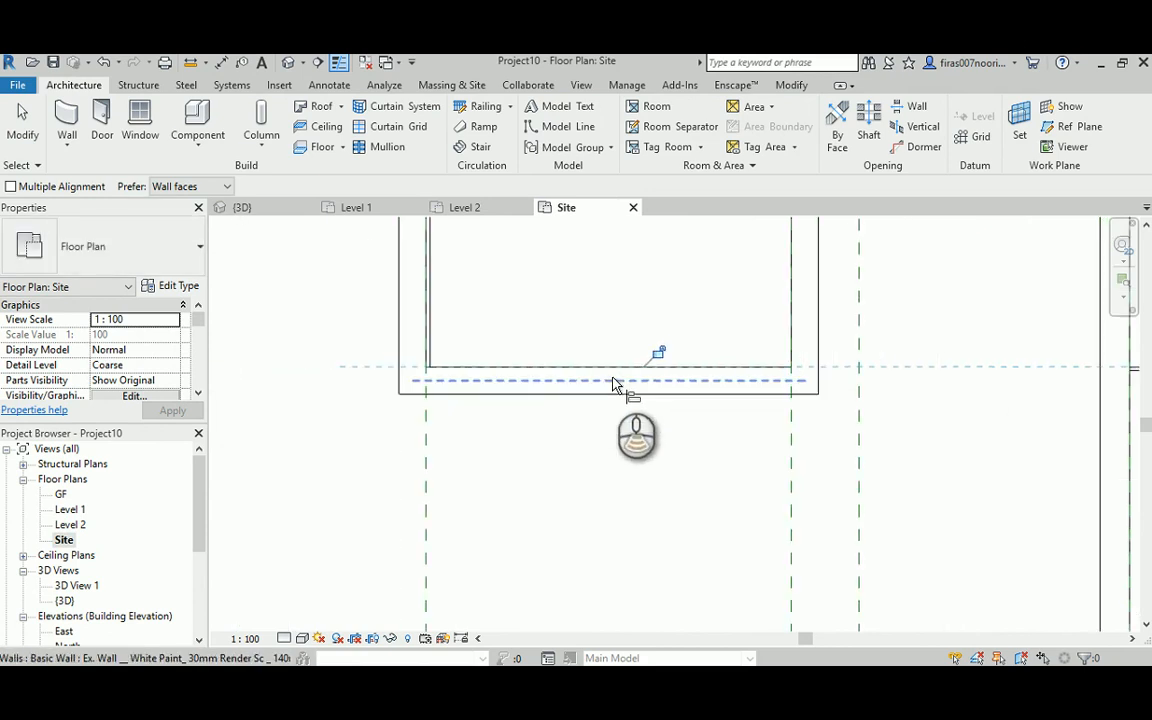
{"action": "scroll", "coordinate": [505, 266], "scroll_direction": "up", "scroll_amount": 4}
{"action": "middle_click_drag", "start_coordinate": [507, 264], "coordinate": [489, 430]}
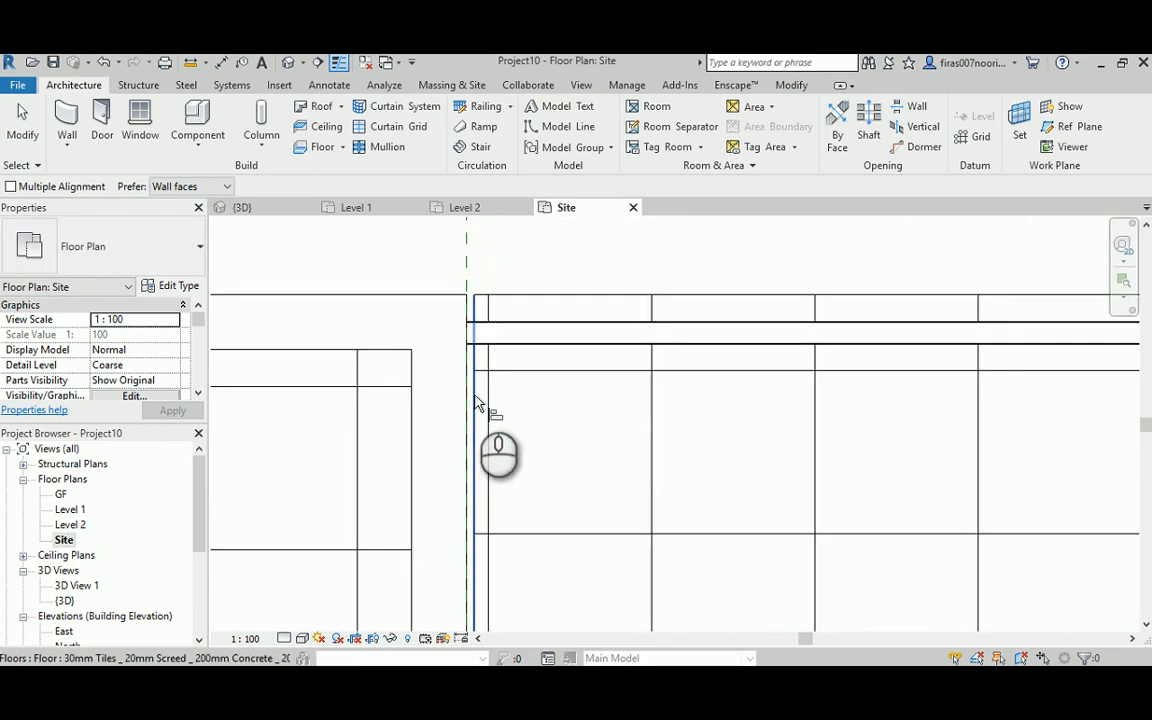
{"action": "key", "text": "Escape"}
{"action": "key", "text": "Escape"}
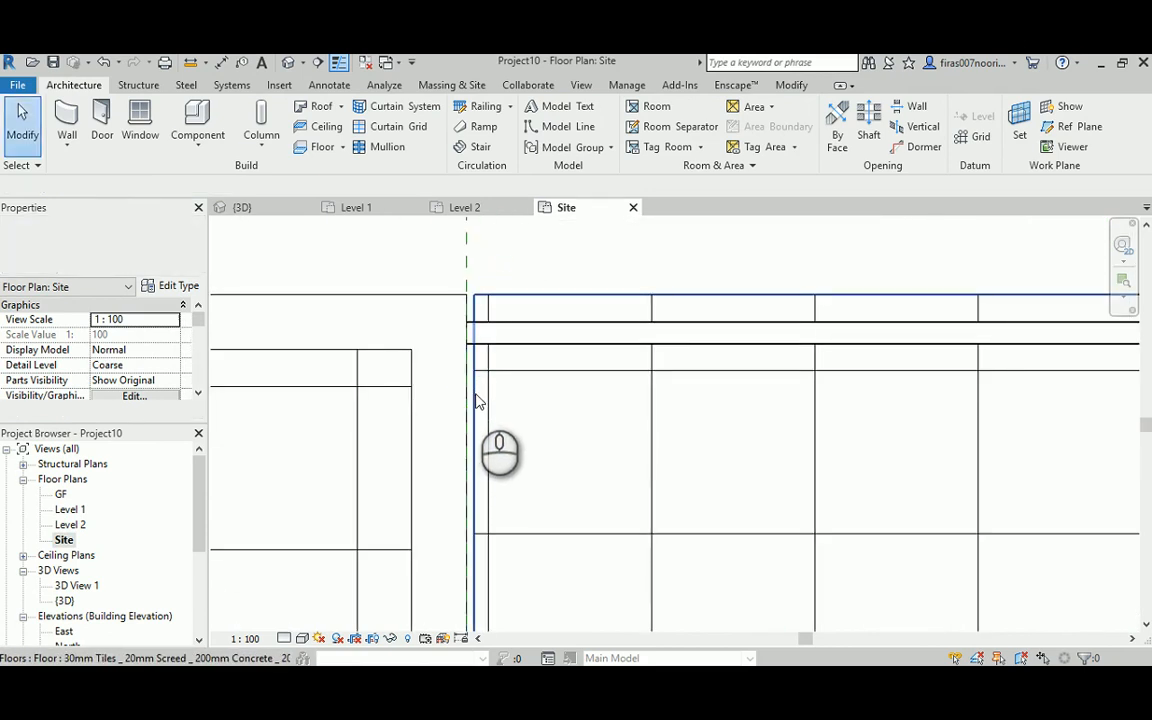
- Inspect the Level 2 exterior walls in 3D and select the upper wall above the recessed window near the entrance slab
{"action": "left_click", "coordinate": [288, 63]}
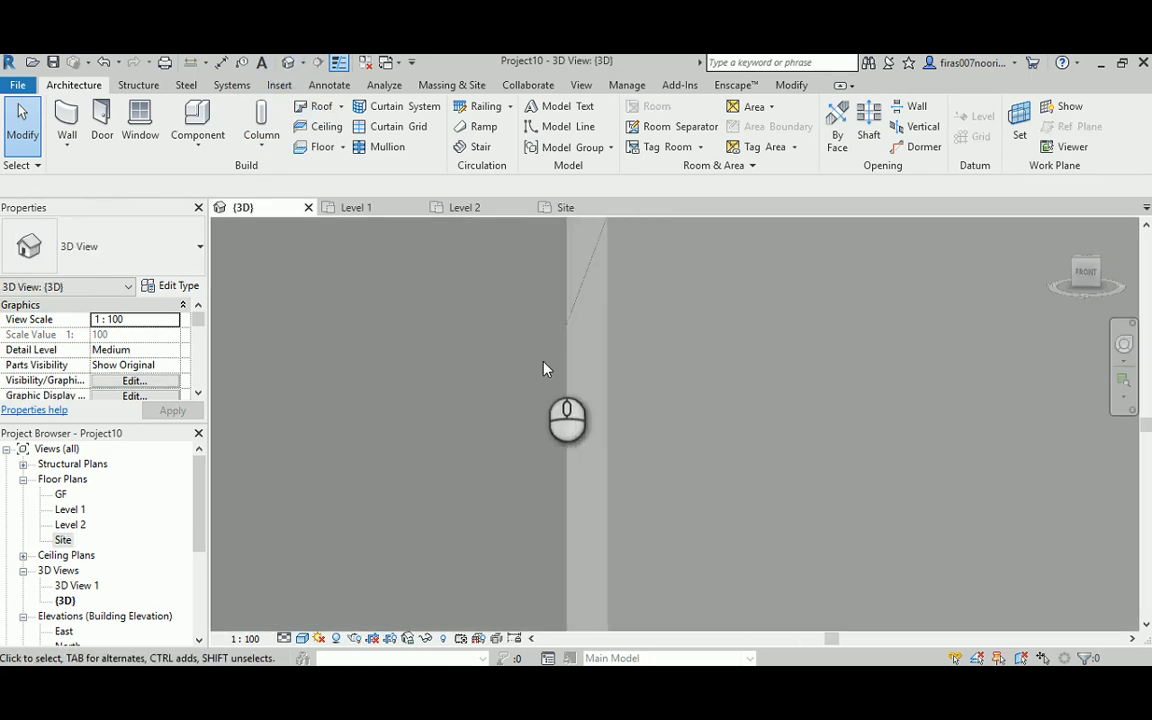
{"action": "scroll", "coordinate": [543, 369], "scroll_direction": "down", "scroll_amount": 8}
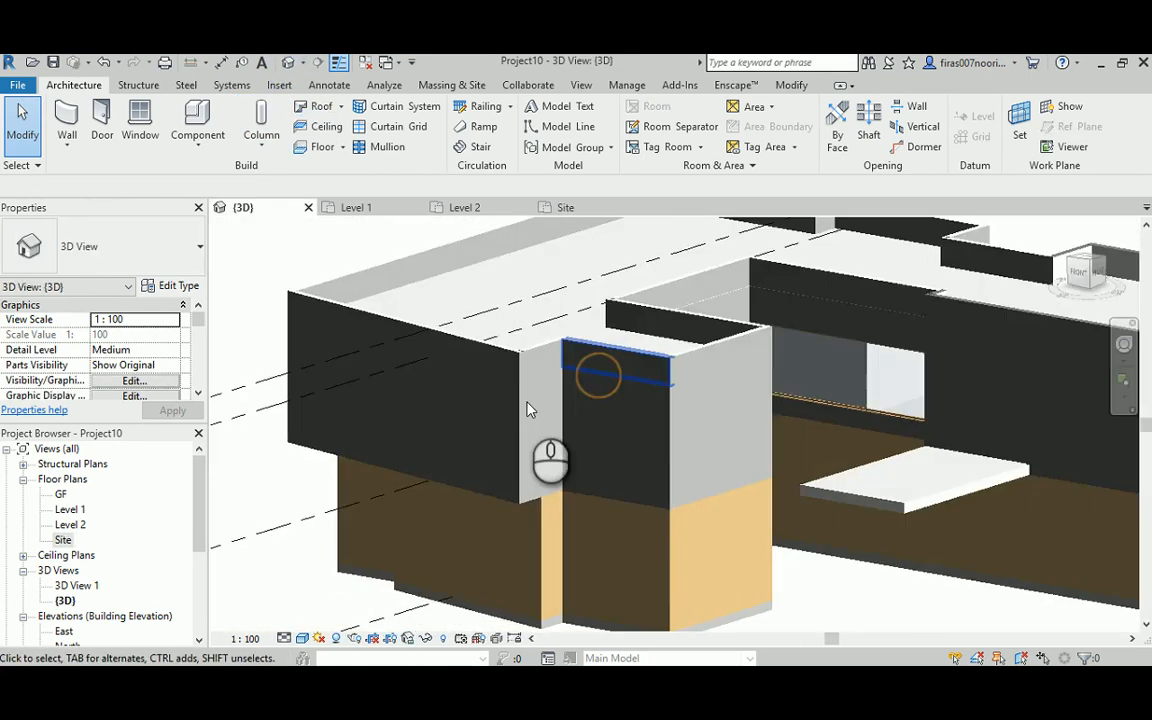
{"action": "scroll", "coordinate": [737, 366], "scroll_direction": "up", "scroll_amount": 4}
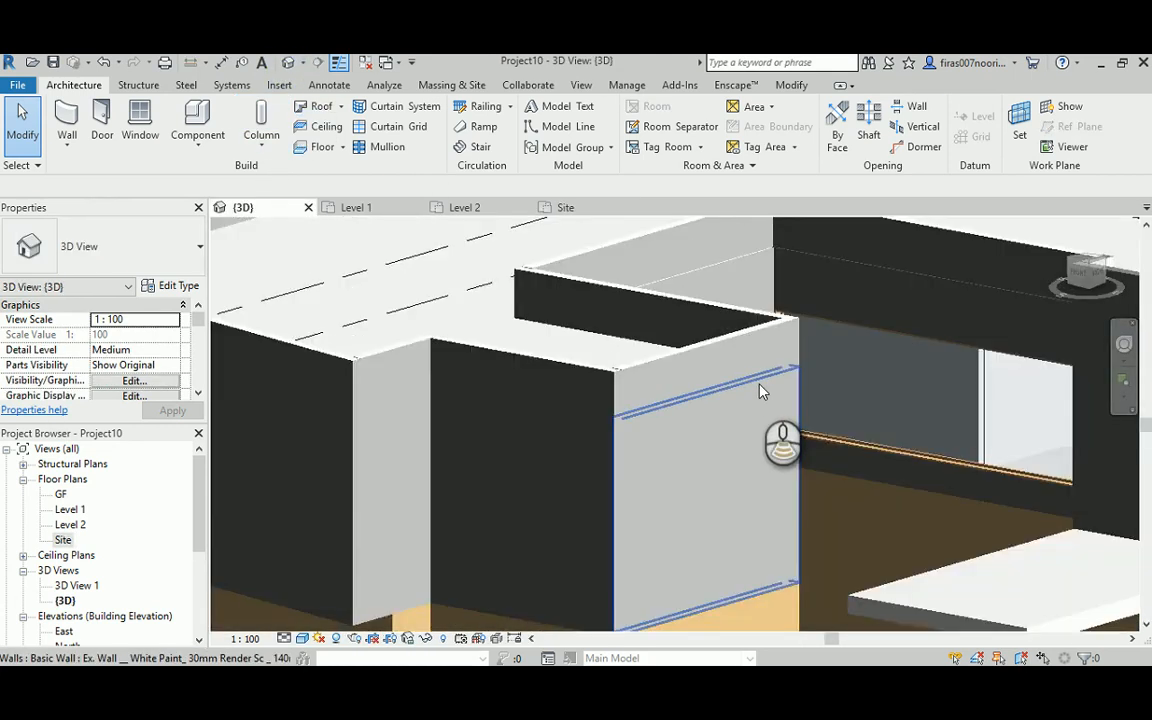
{"action": "scroll", "coordinate": [760, 385], "scroll_direction": "down", "scroll_amount": 2}
{"action": "middle_click_drag", "start_coordinate": [782, 330], "coordinate": [788, 362], "text": "shift"}
{"action": "scroll", "coordinate": [733, 283], "scroll_direction": "up", "scroll_amount": 6}
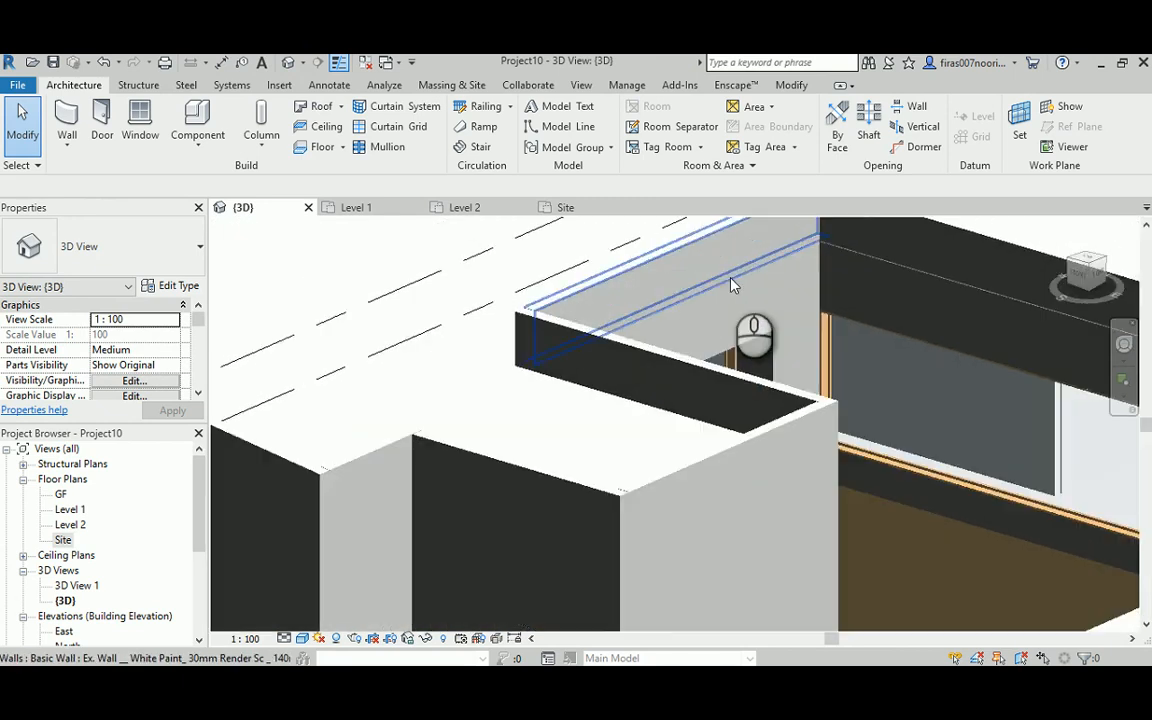
{"action": "middle_click_drag", "start_coordinate": [715, 273], "coordinate": [680, 440]}
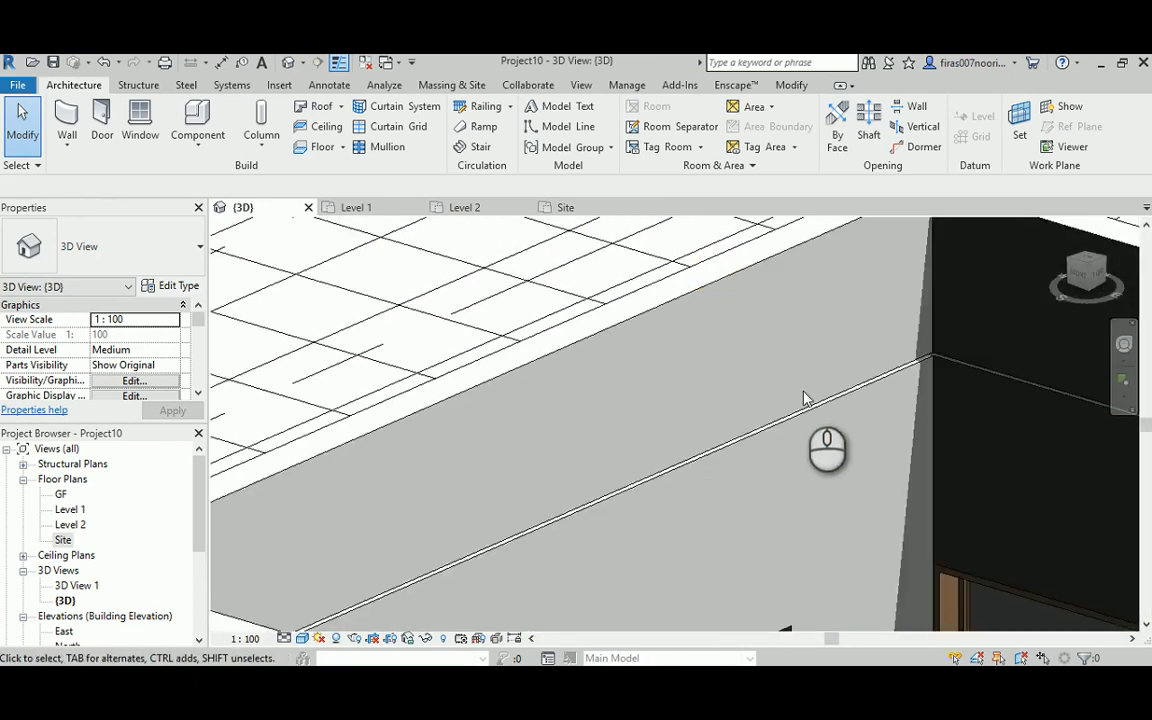
{"action": "scroll", "coordinate": [814, 395], "scroll_direction": "down", "scroll_amount": 2}
{"action": "middle_click_drag", "start_coordinate": [892, 369], "coordinate": [824, 376]}
{"action": "left_click", "coordinate": [675, 335]}
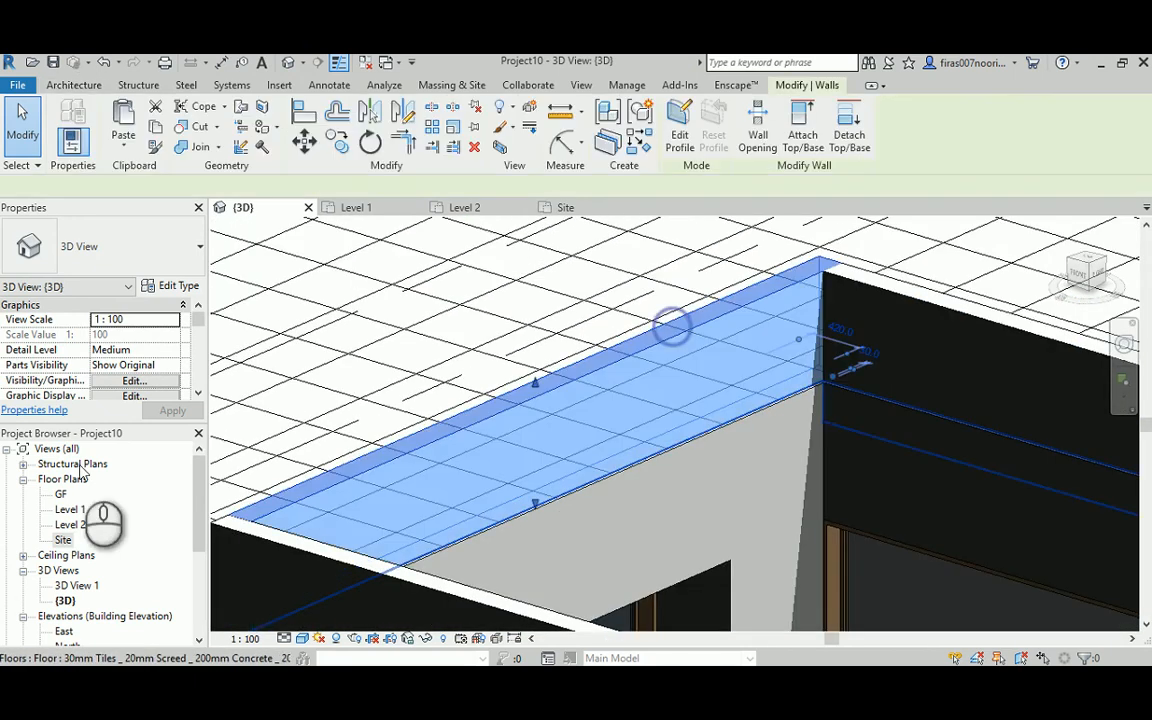
- In the Site plan, align the outer face of the selected Level 2 recess wall with the outer face of the wall below
{"action": "double_click", "coordinate": [63, 539]}
{"action": "scroll", "coordinate": [454, 438], "scroll_direction": "down", "scroll_amount": 5}
{"action": "middle_click_drag", "start_coordinate": [452, 549], "coordinate": [558, 268]}
{"action": "middle_click_drag", "start_coordinate": [429, 450], "coordinate": [620, 333]}
{"action": "scroll", "coordinate": [427, 368], "scroll_direction": "up", "scroll_amount": 5}
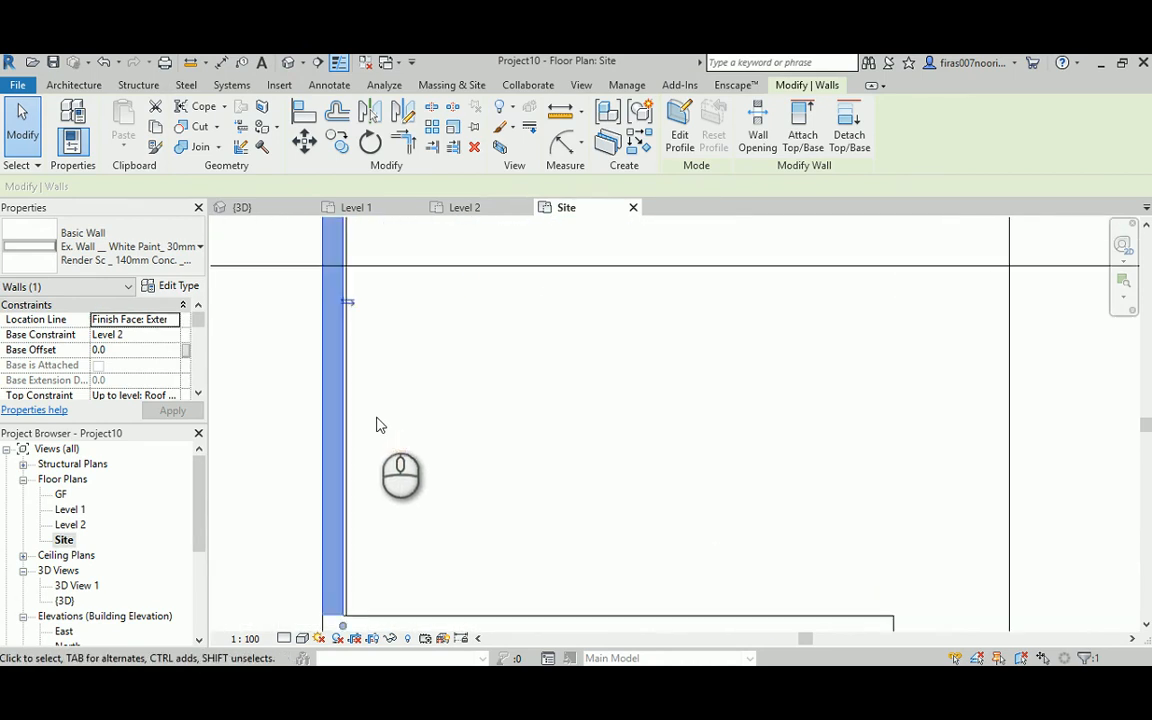
{"action": "key", "text": "Escape"}
{"action": "key", "text": "a"}
{"action": "key", "text": "l"}
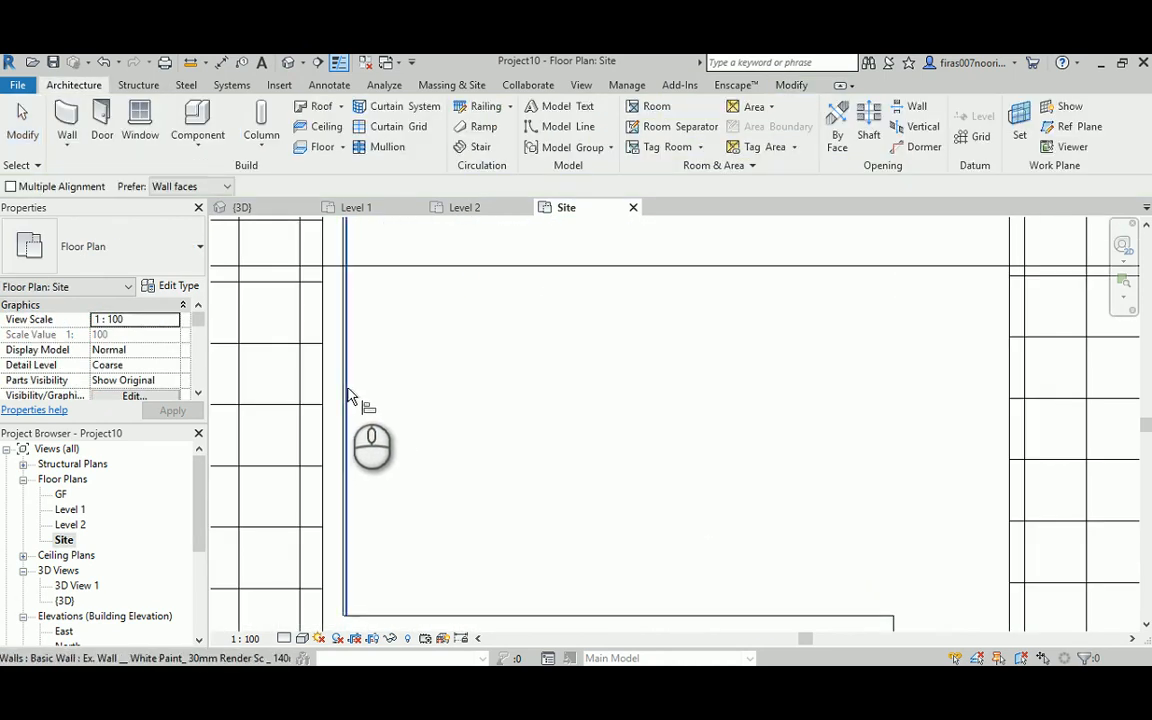
{"action": "left_click", "coordinate": [343, 392]}
{"action": "middle_click_drag", "start_coordinate": [383, 529], "coordinate": [394, 384]}
{"action": "scroll", "coordinate": [358, 343], "scroll_direction": "up", "scroll_amount": 2}
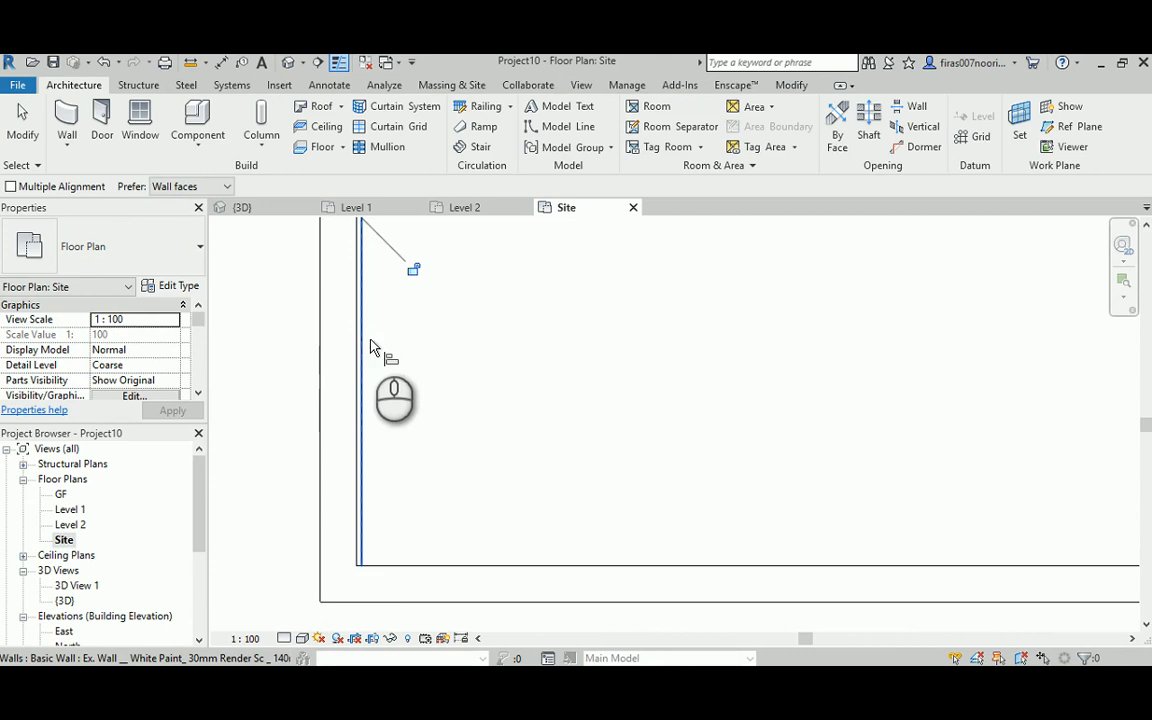
{"action": "left_click", "coordinate": [358, 340]}
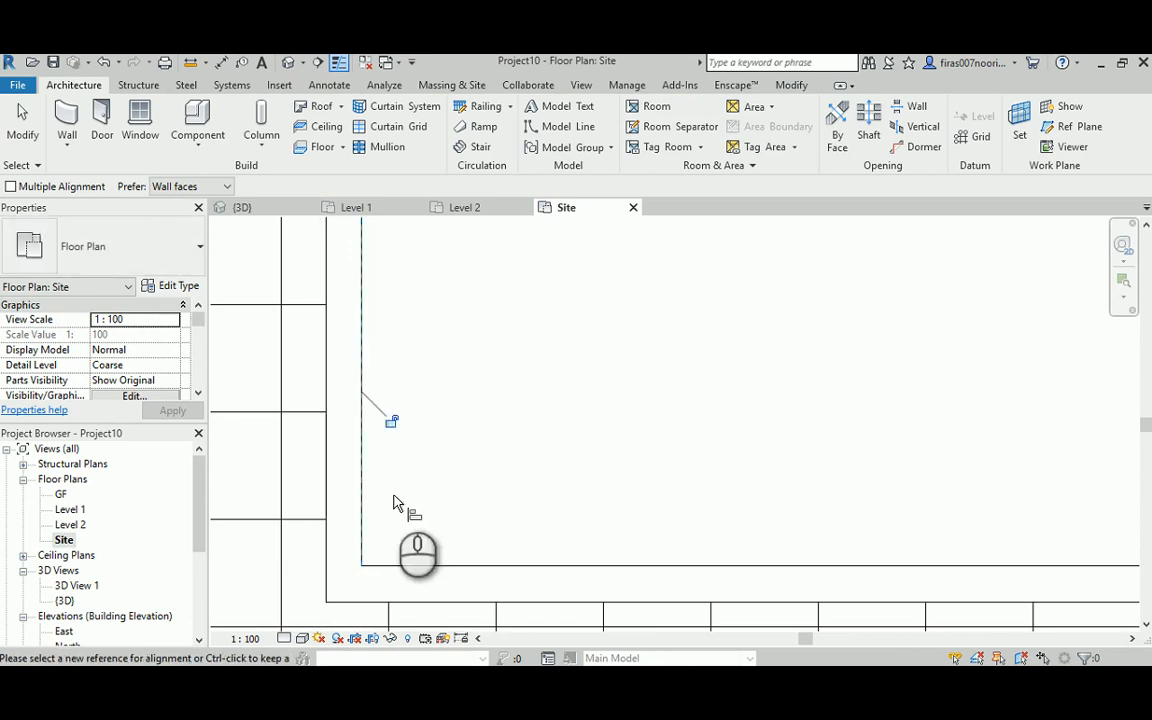
- Align the outer face of the Level 2 wall perpendicular to the recess wall with the wall below, and end the alignment
{"action": "scroll", "coordinate": [478, 508], "scroll_direction": "down", "scroll_amount": 3}
{"action": "middle_click_drag", "start_coordinate": [514, 373], "coordinate": [493, 551]}
{"action": "scroll", "coordinate": [488, 362], "scroll_direction": "up", "scroll_amount": 3}
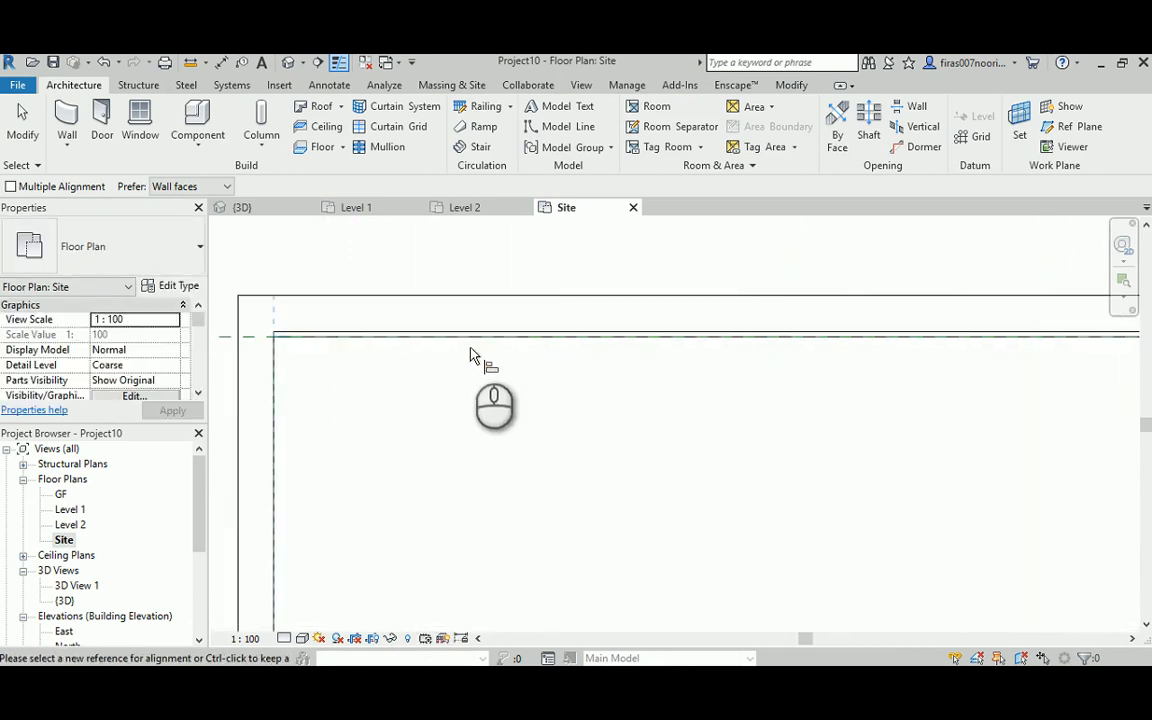
{"action": "left_click", "coordinate": [470, 336]}
{"action": "scroll", "coordinate": [468, 336], "scroll_direction": "down", "scroll_amount": 2}
{"action": "middle_click_drag", "start_coordinate": [961, 367], "coordinate": [560, 373]}
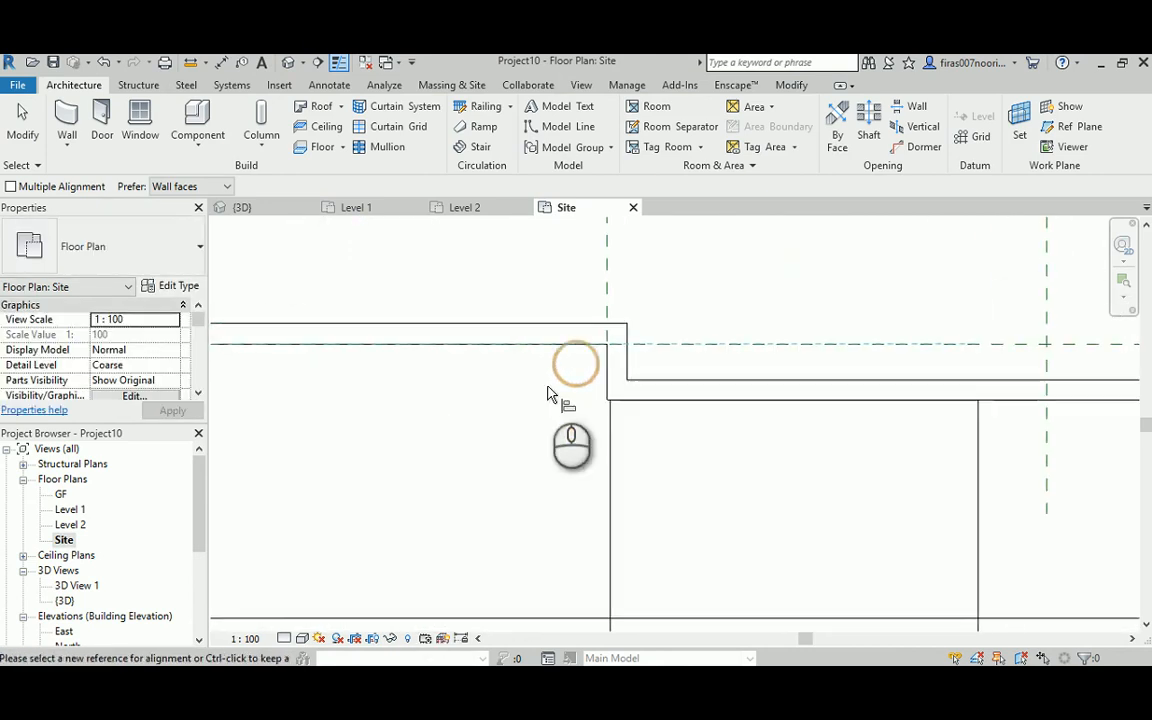
{"action": "scroll", "coordinate": [602, 380], "scroll_direction": "up", "scroll_amount": 2}
{"action": "scroll", "coordinate": [800, 440], "scroll_direction": "down", "scroll_amount": 3}
{"action": "key", "text": "Escape"}
{"action": "key", "text": "Escape"}
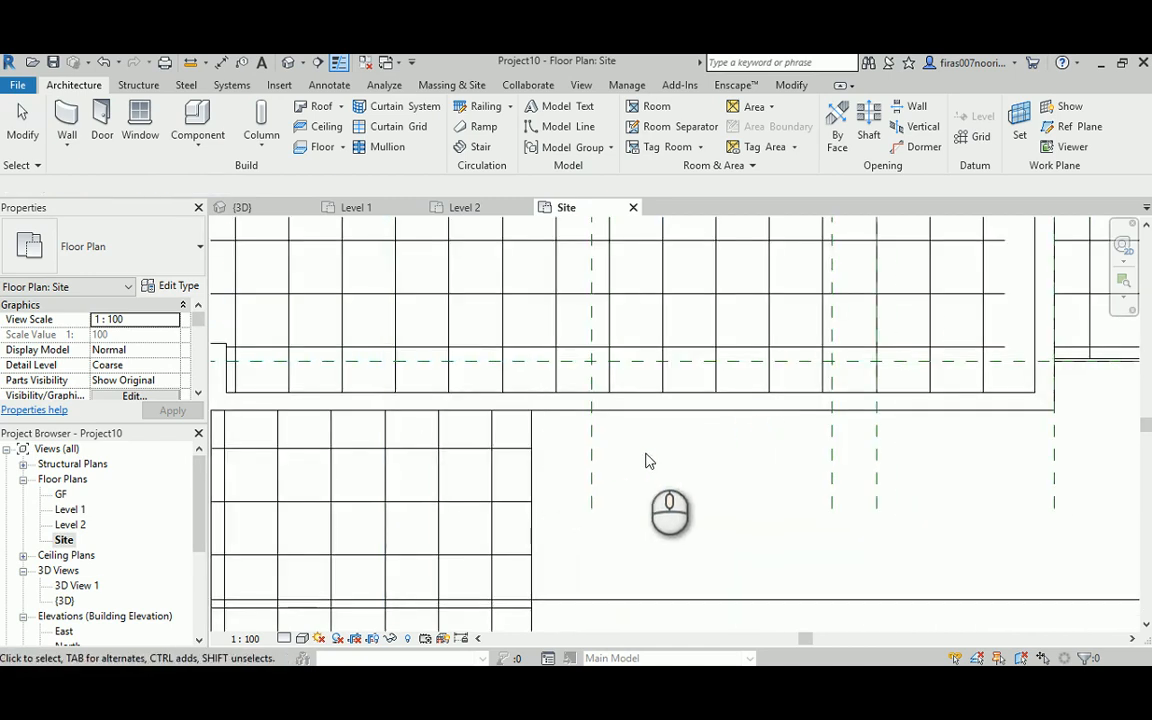
- Examine the Level 2 perimeter walls all around the building in 3D, checking the corners and their alignment with the walls below
{"action": "scroll", "coordinate": [683, 443], "scroll_direction": "up", "scroll_amount": 3}
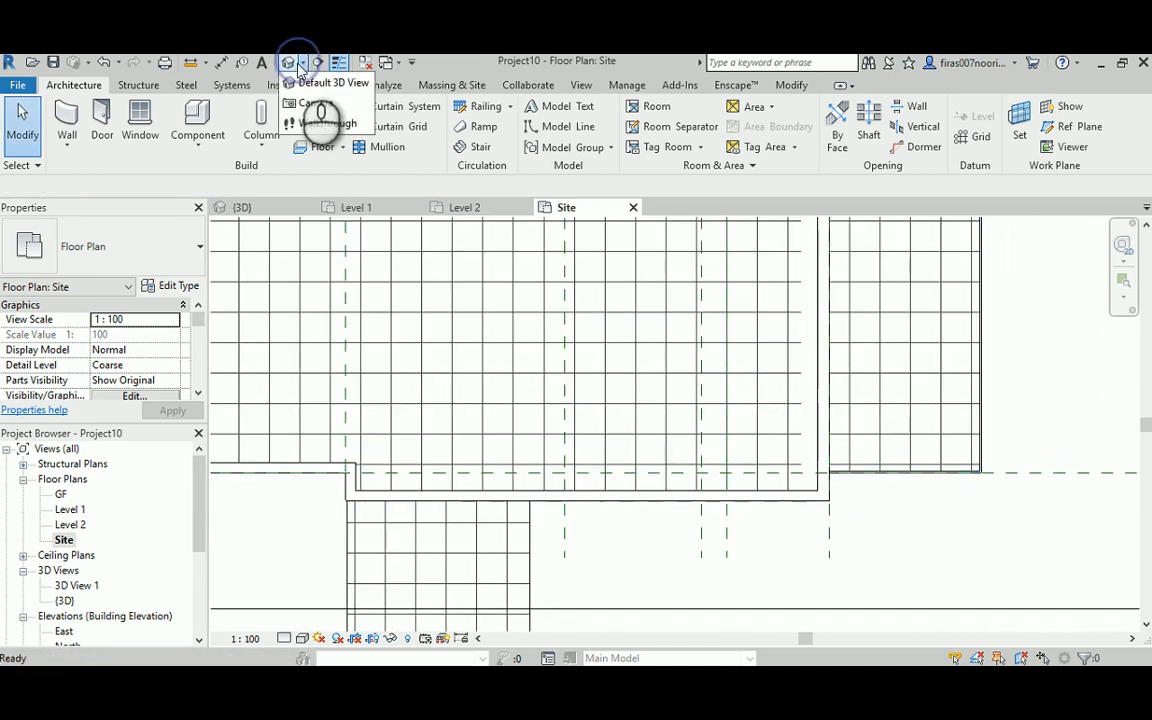
{"action": "left_click", "coordinate": [288, 62]}
{"action": "scroll", "coordinate": [571, 347], "scroll_direction": "down", "scroll_amount": 2}
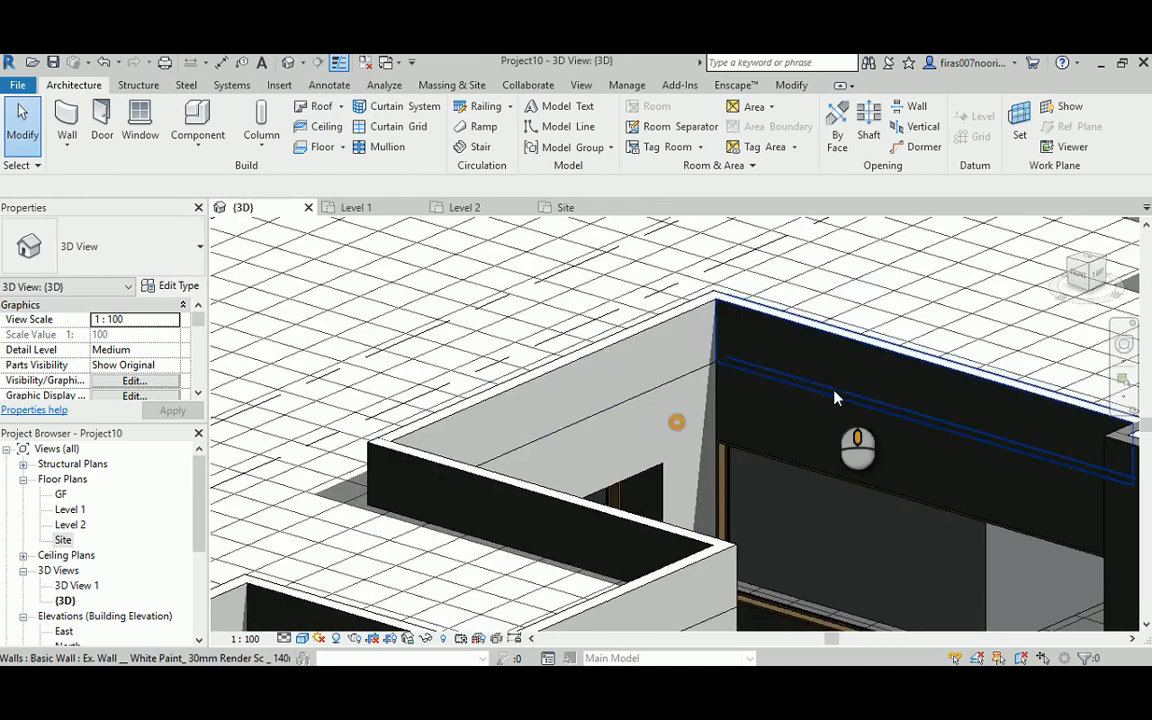
{"action": "middle_click_drag", "start_coordinate": [969, 387], "coordinate": [585, 391]}
{"action": "middle_click_drag", "start_coordinate": [790, 369], "coordinate": [514, 419]}
{"action": "middle_click_drag", "start_coordinate": [799, 418], "coordinate": [683, 435]}
{"action": "middle_click_drag", "start_coordinate": [443, 413], "coordinate": [385, 470], "text": "shift"}
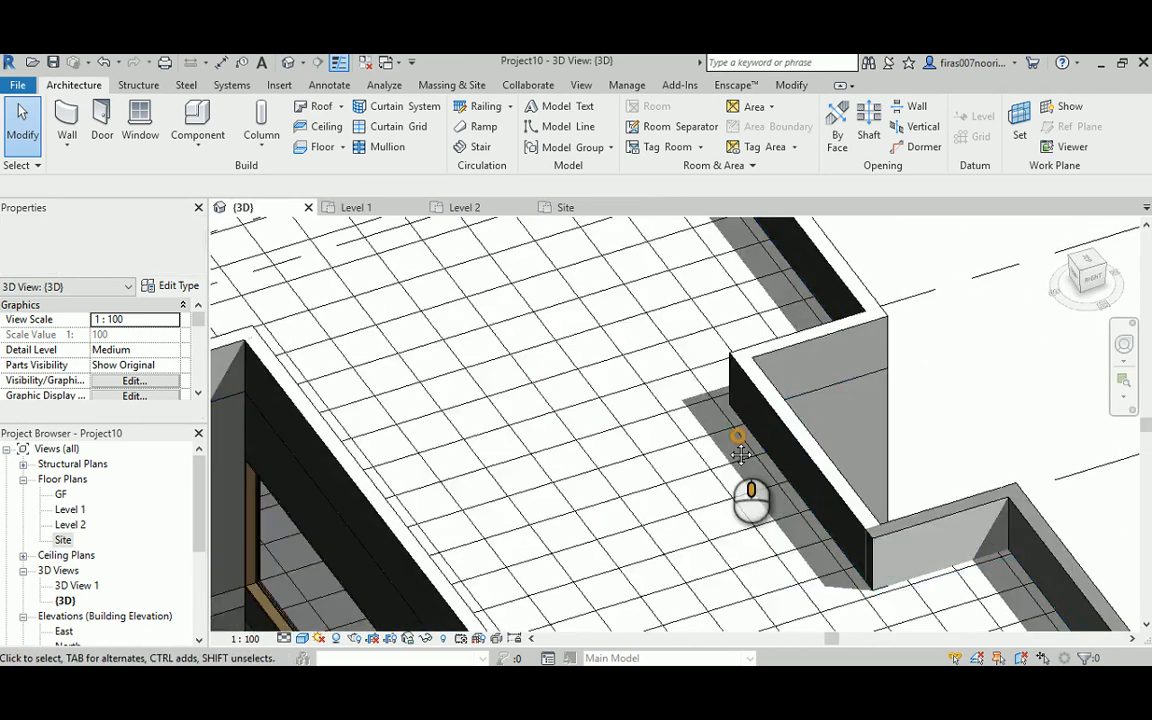
{"action": "middle_click_drag", "start_coordinate": [738, 436], "coordinate": [643, 455], "text": "shift"}
{"action": "middle_click_drag", "start_coordinate": [708, 502], "coordinate": [547, 165]}
{"action": "middle_click_drag", "start_coordinate": [612, 388], "coordinate": [563, 140]}
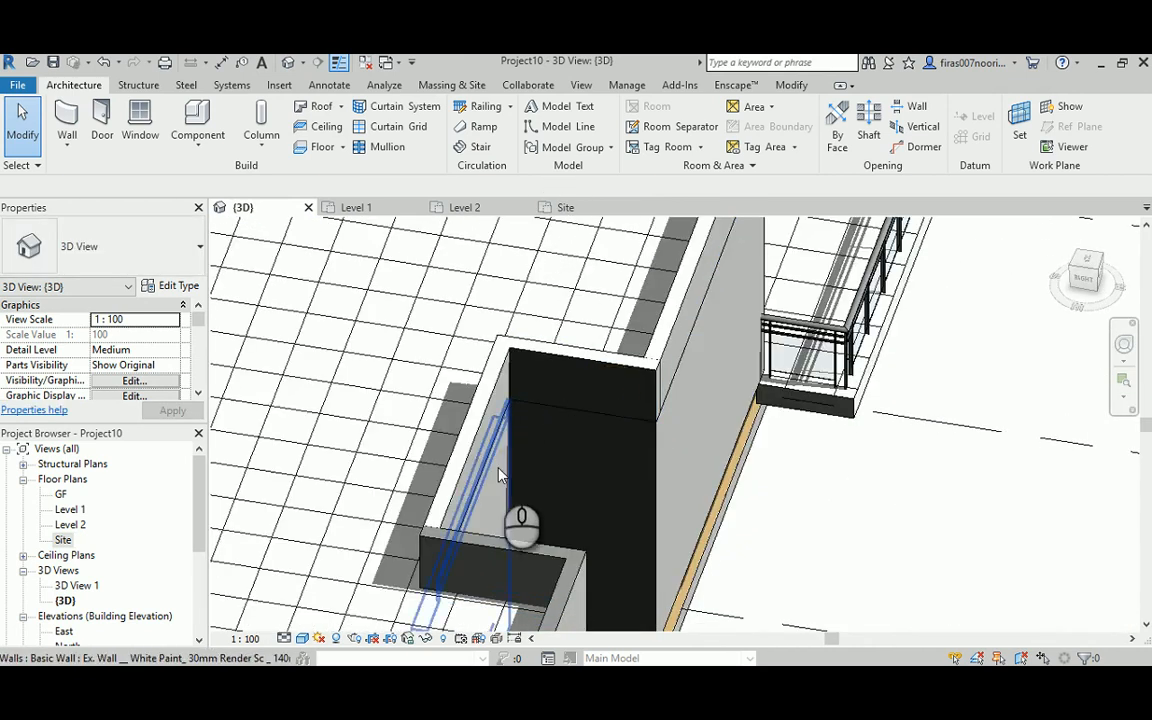
{"action": "scroll", "coordinate": [522, 435], "scroll_direction": "up", "scroll_amount": 3}
{"action": "scroll", "coordinate": [549, 433], "scroll_direction": "down", "scroll_amount": 3}
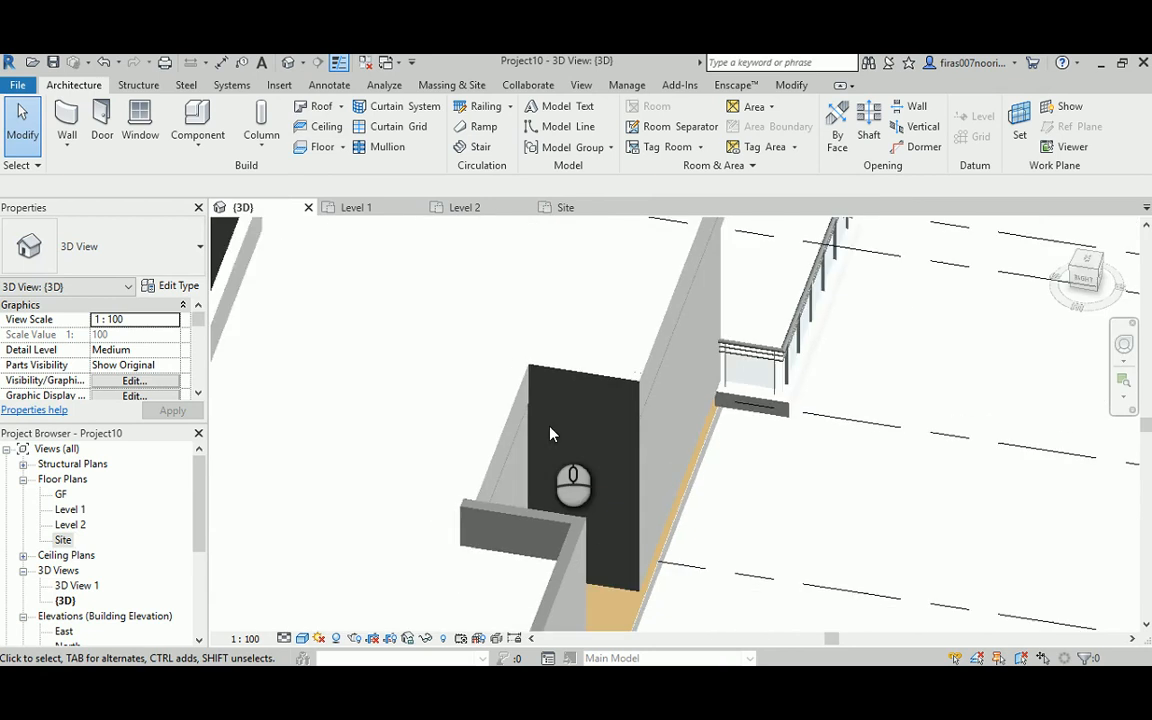
{"action": "middle_click_drag", "start_coordinate": [549, 433], "coordinate": [370, 436], "text": "shift"}
{"action": "scroll", "coordinate": [544, 411], "scroll_direction": "up", "scroll_amount": 1}
{"action": "middle_click_drag", "start_coordinate": [545, 408], "coordinate": [718, 610]}
{"action": "middle_click_drag", "start_coordinate": [476, 393], "coordinate": [805, 560]}
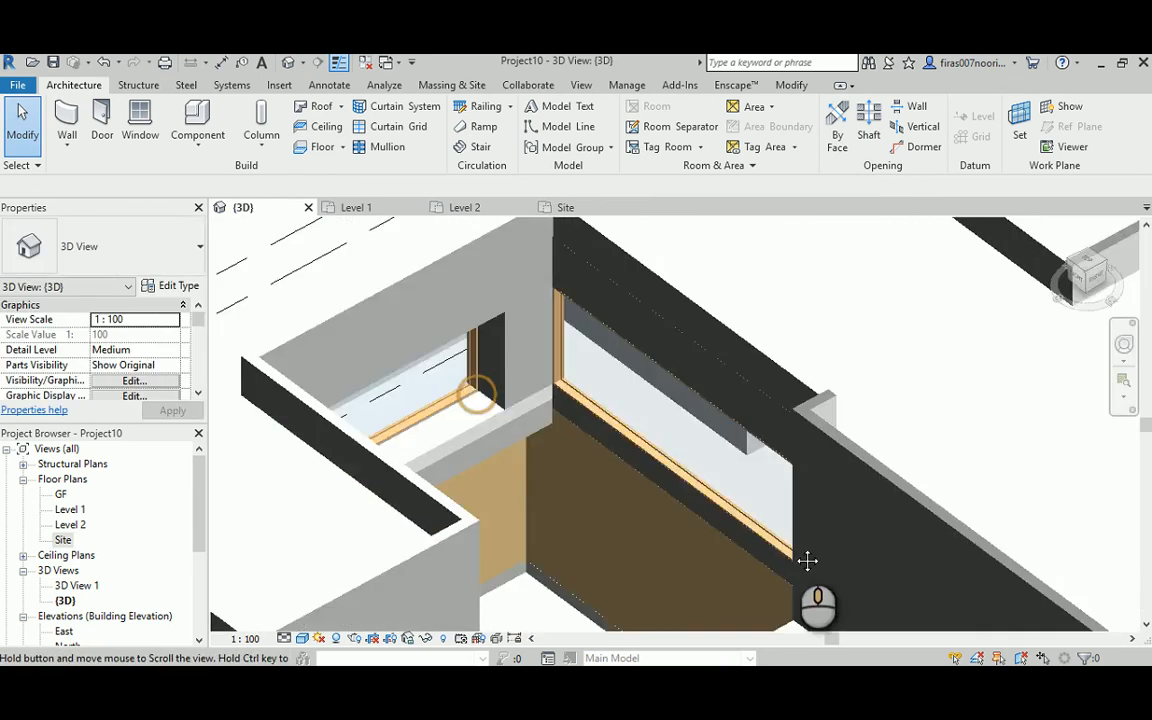
{"action": "scroll", "coordinate": [405, 285], "scroll_direction": "up", "scroll_amount": 2}
{"action": "scroll", "coordinate": [405, 285], "scroll_direction": "down", "scroll_amount": 5}
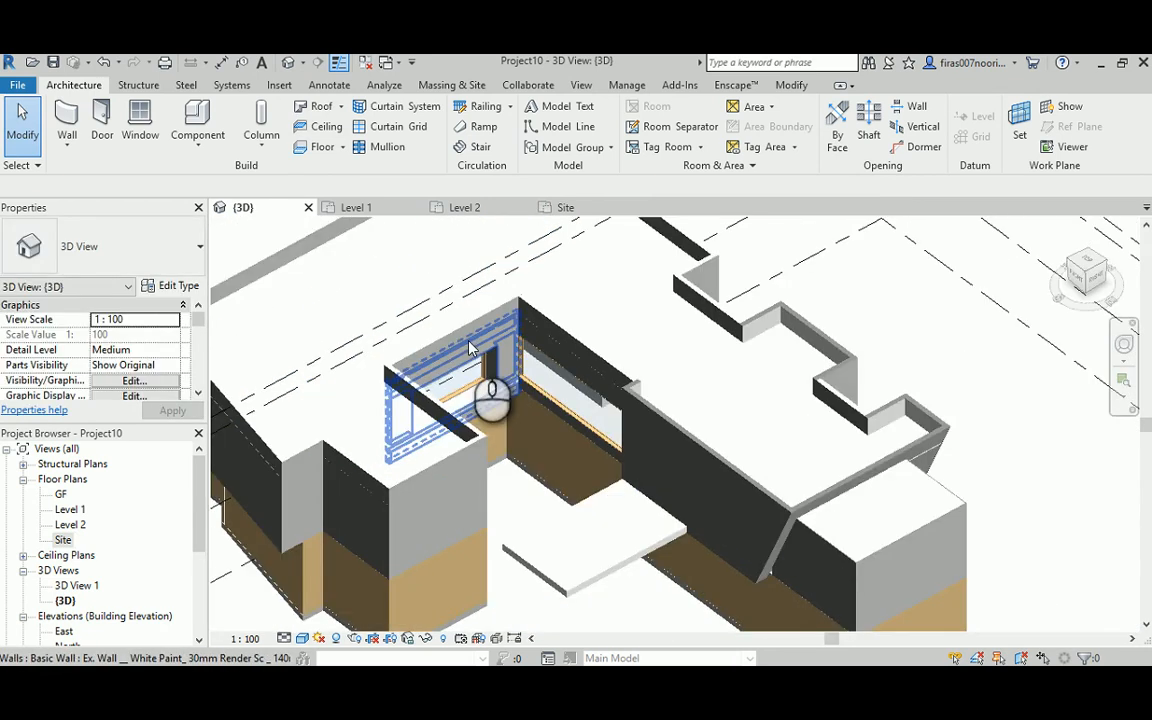
{"action": "scroll", "coordinate": [368, 284], "scroll_direction": "up", "scroll_amount": 2}
{"action": "middle_click_drag", "start_coordinate": [368, 284], "coordinate": [296, 272], "text": "shift"}
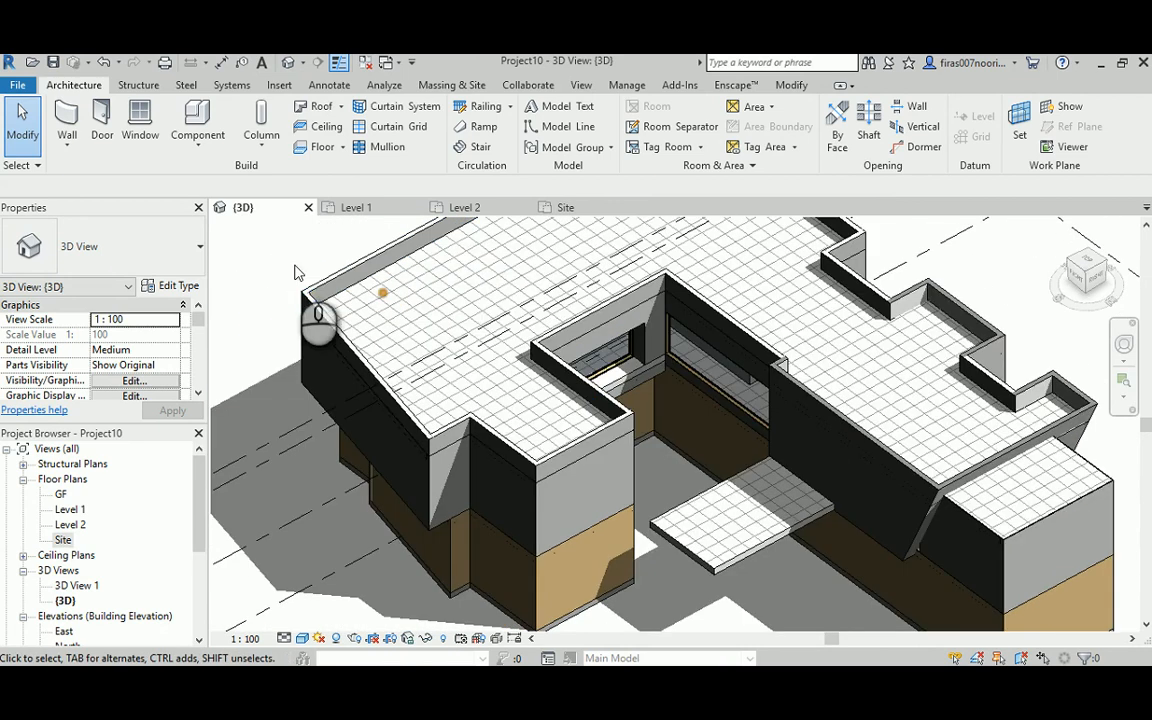
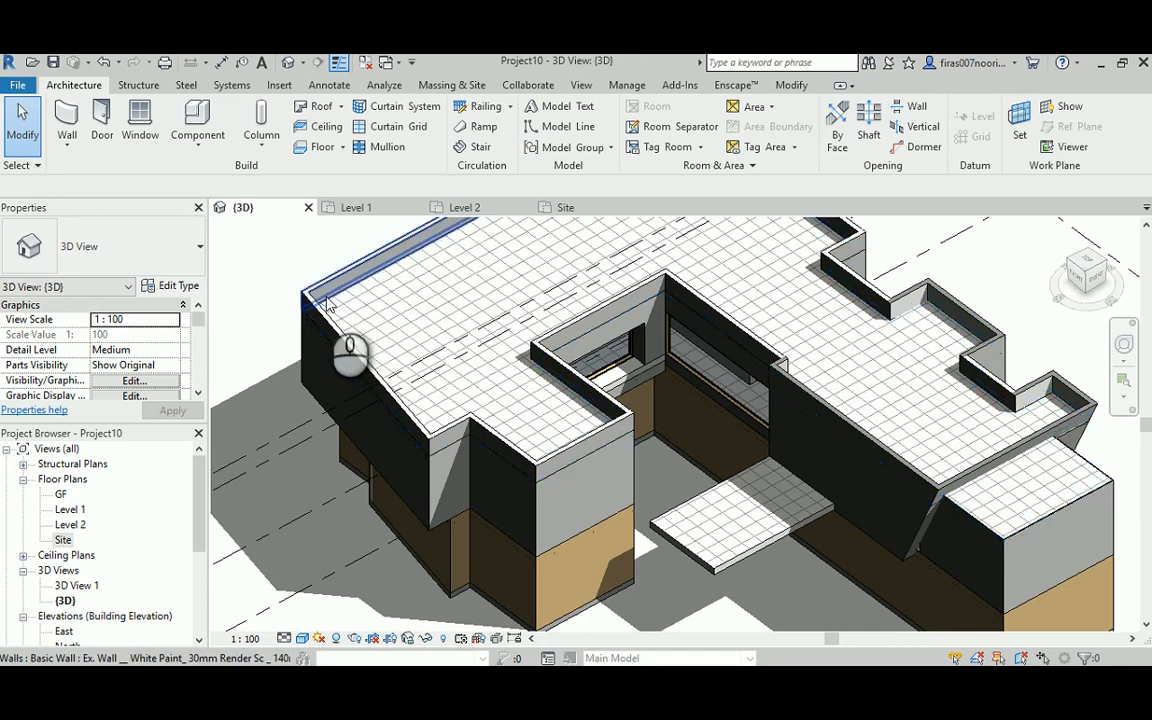
- Open the Level 1 floor plan and, from its section mark, open the Section 1 view at the outer wall and floor junction
{"action": "scroll", "coordinate": [327, 303], "scroll_direction": "down", "scroll_amount": 5}
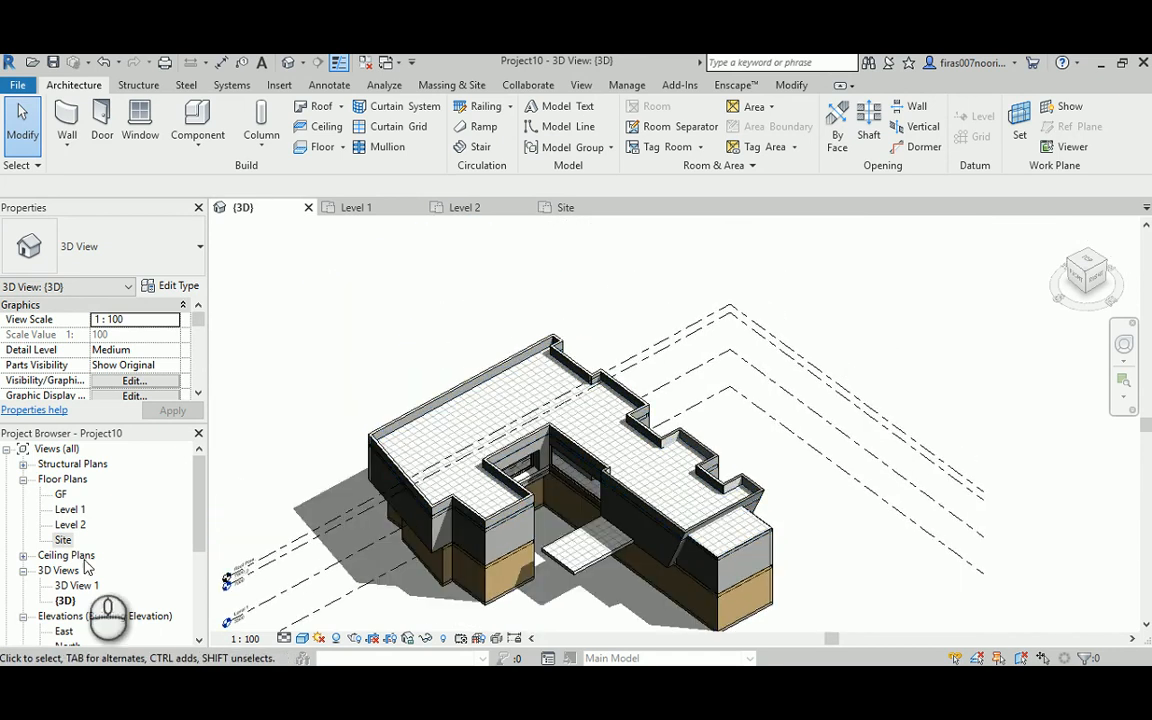
{"action": "scroll", "coordinate": [80, 570], "scroll_direction": "down", "scroll_amount": 2}
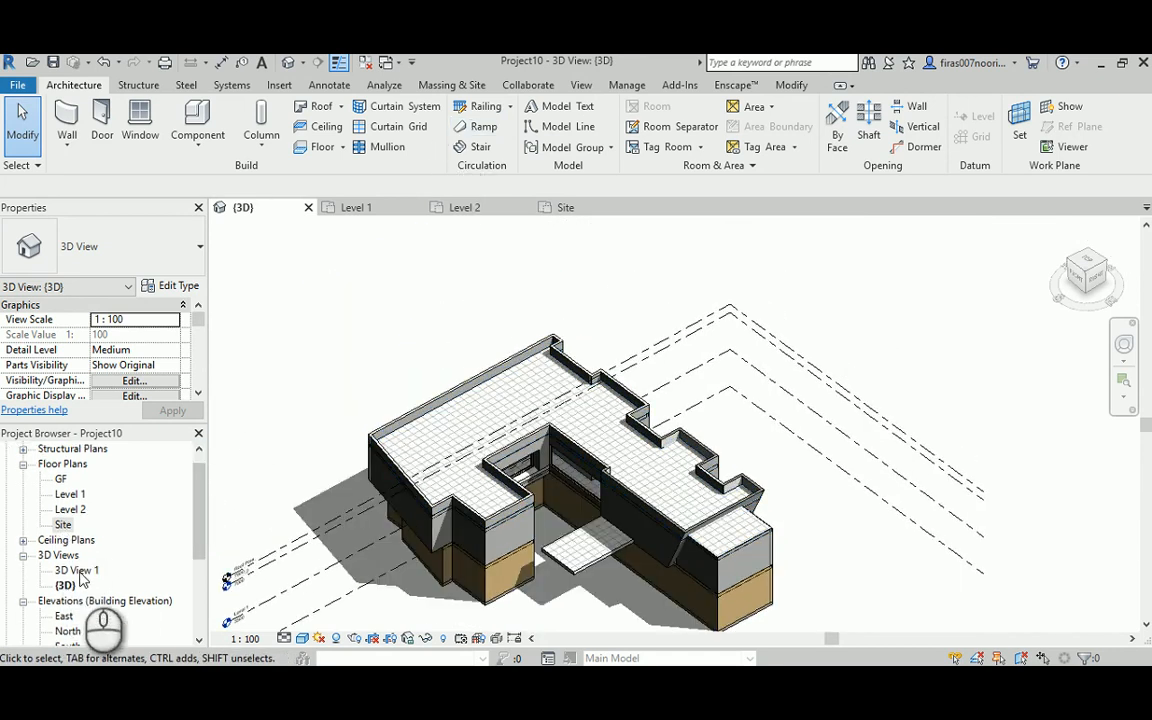
{"action": "scroll", "coordinate": [360, 500], "scroll_direction": "down", "scroll_amount": 3}
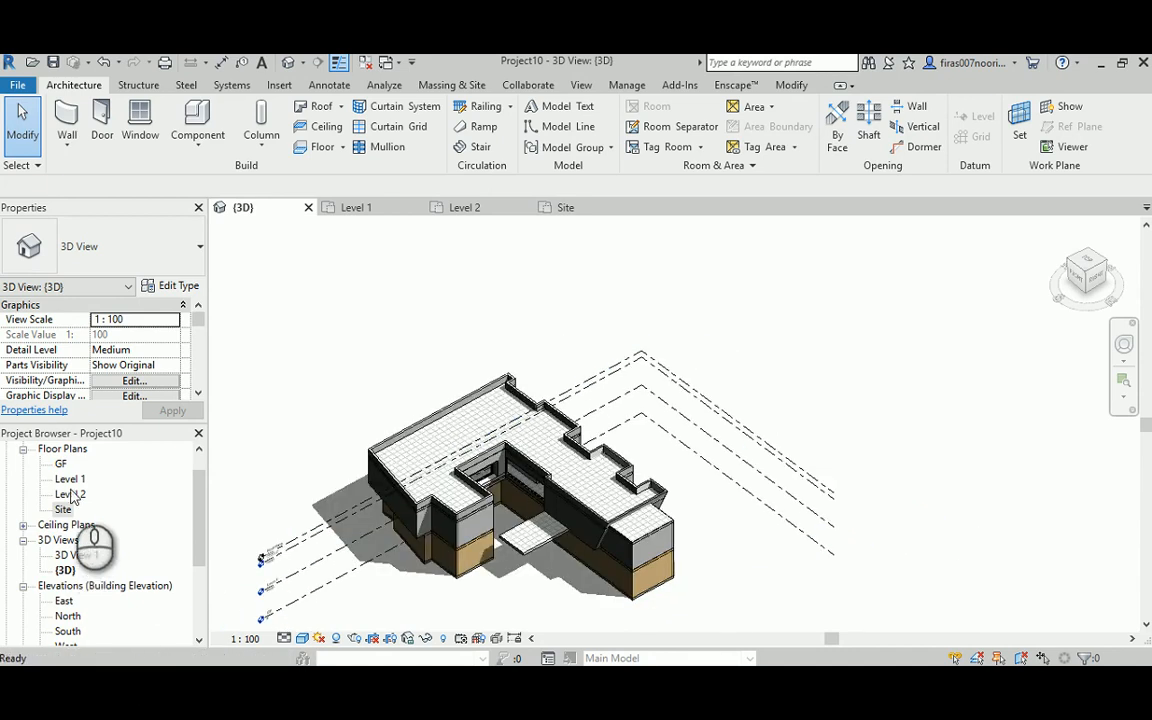
{"action": "double_click", "coordinate": [70, 494]}
{"action": "double_click", "coordinate": [68, 479]}
{"action": "scroll", "coordinate": [565, 432], "scroll_direction": "up", "scroll_amount": 2}
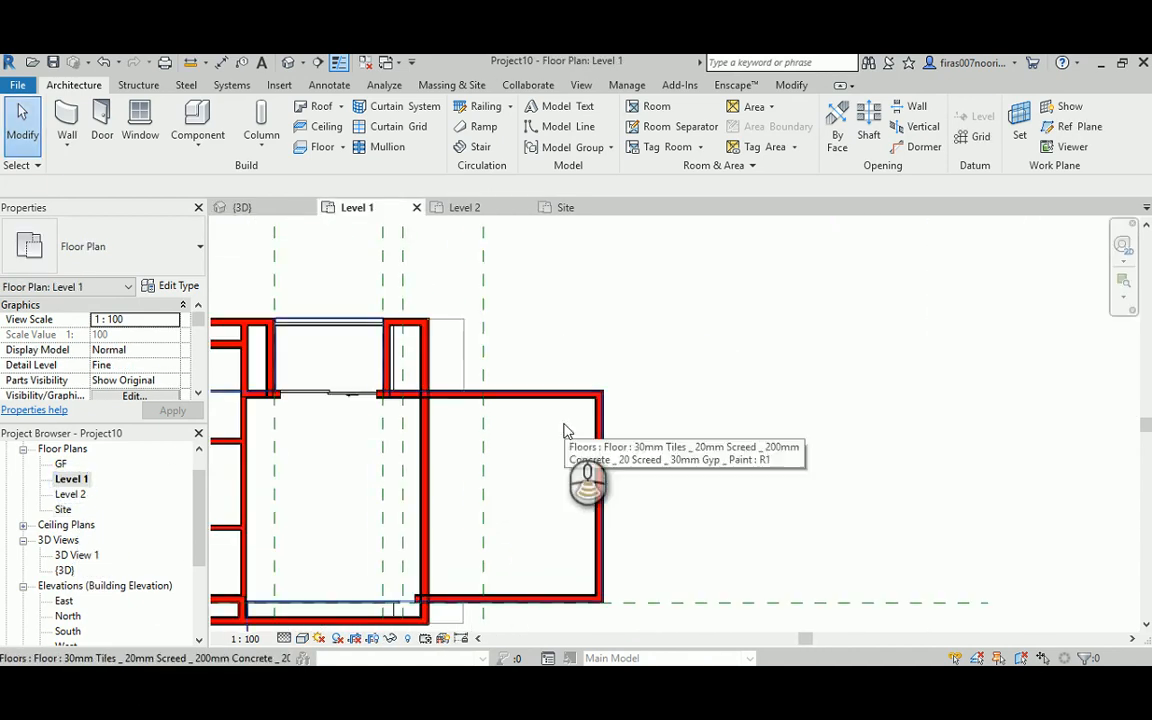
{"action": "scroll", "coordinate": [420, 446], "scroll_direction": "down", "scroll_amount": 4}
{"action": "scroll", "coordinate": [415, 442], "scroll_direction": "up", "scroll_amount": 4}
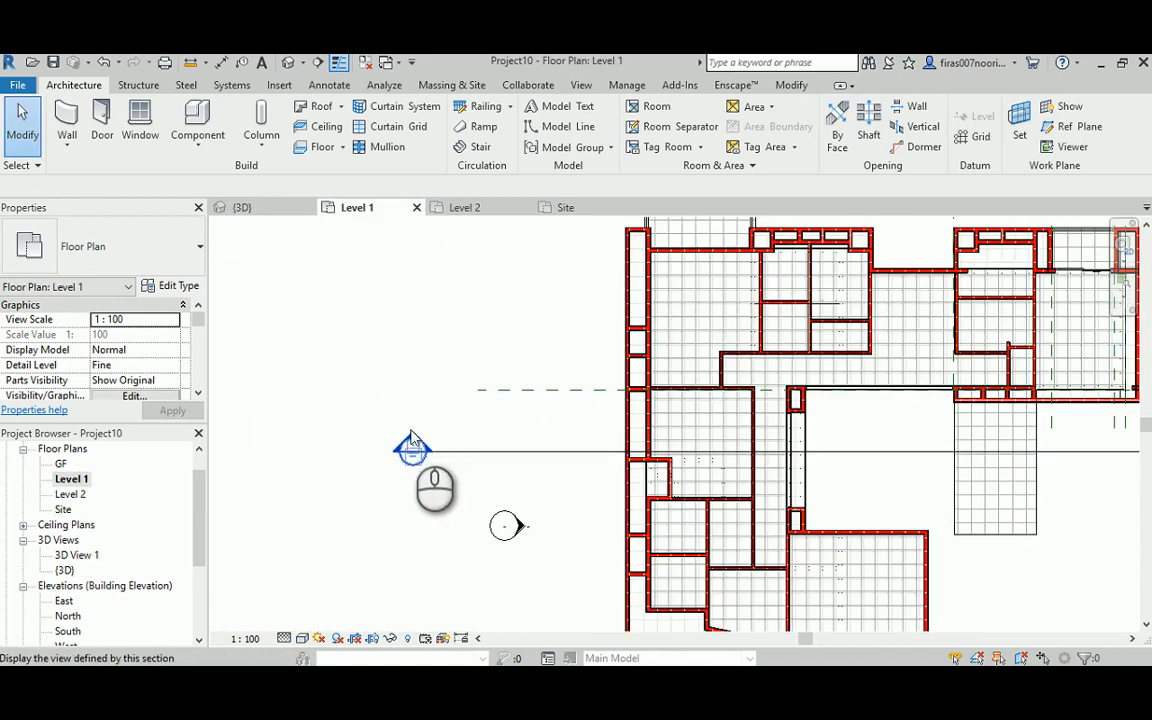
{"action": "double_click", "coordinate": [410, 442]}
{"action": "scroll", "coordinate": [378, 445], "scroll_direction": "up", "scroll_amount": 3}
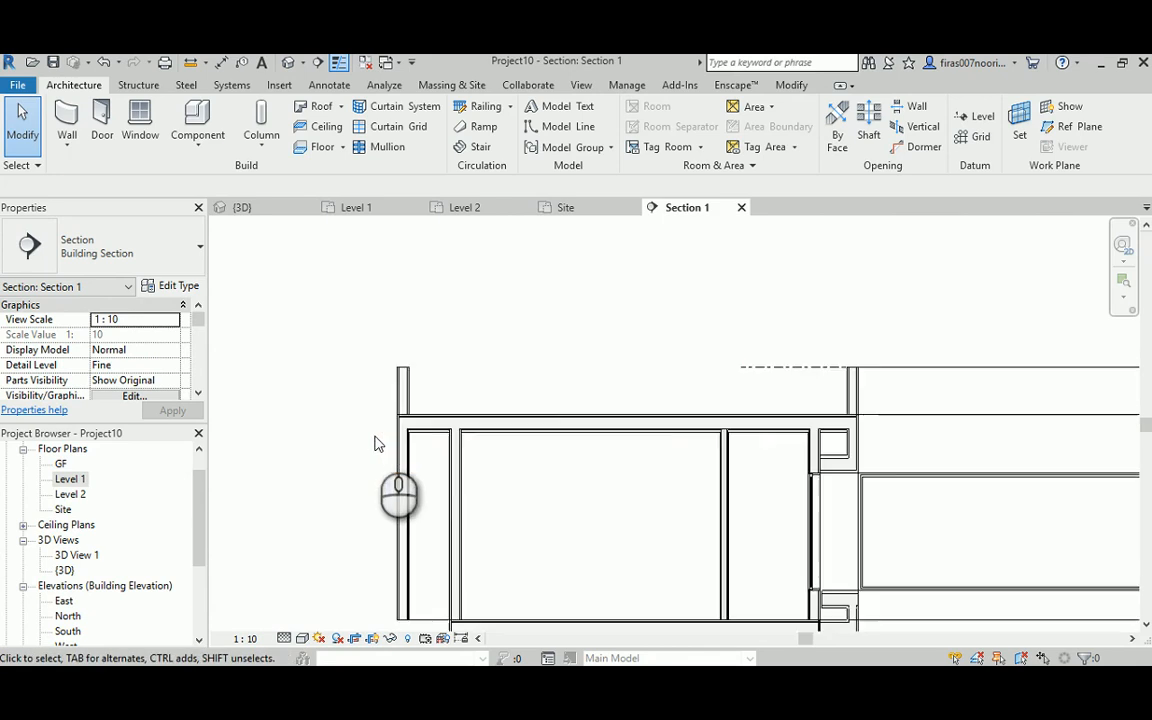
{"action": "scroll", "coordinate": [380, 442], "scroll_direction": "up", "scroll_amount": 4}
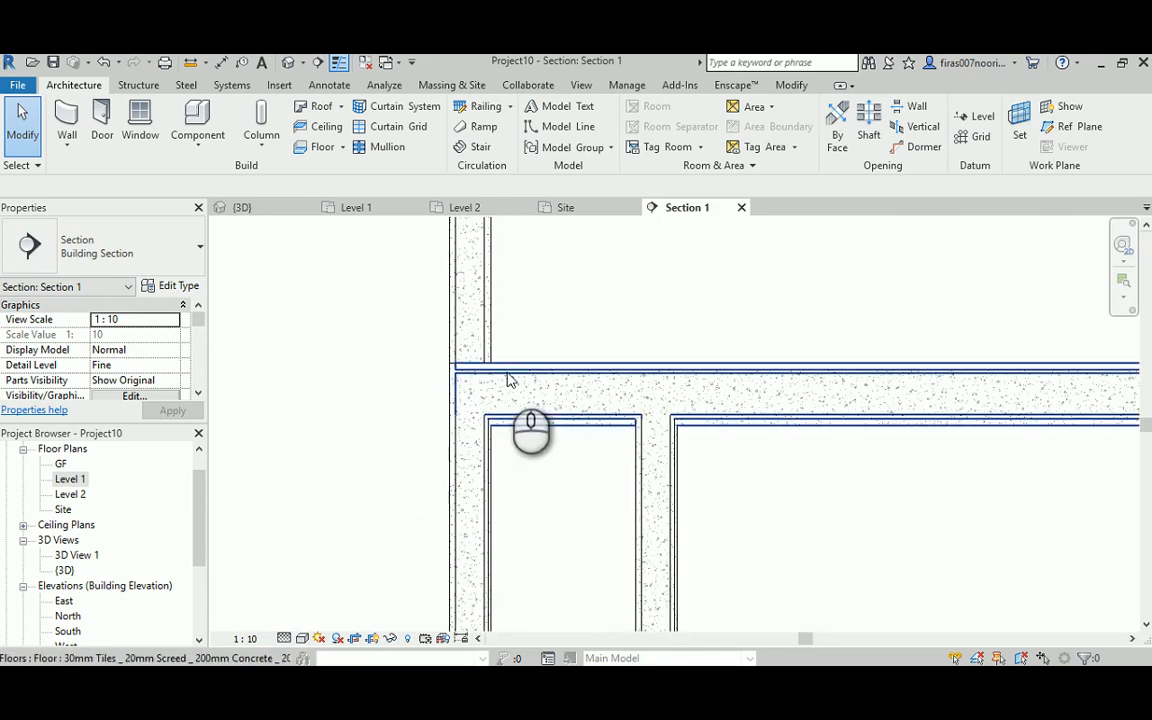
- Examine the Level 1 exterior wall and the Level 2 floor at the outer junction by selecting each in the section
{"action": "left_click", "coordinate": [489, 477]}
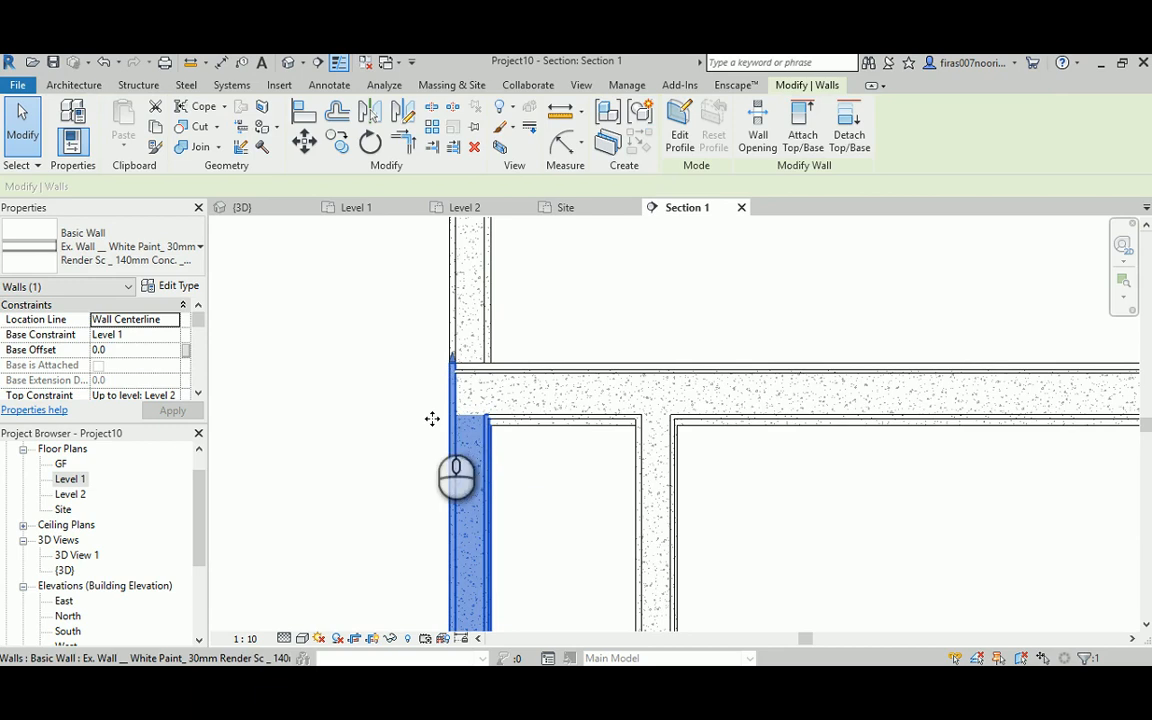
{"action": "left_click", "coordinate": [432, 418]}
{"action": "scroll", "coordinate": [499, 378], "scroll_direction": "up", "scroll_amount": 3}
{"action": "left_click", "coordinate": [503, 370]}
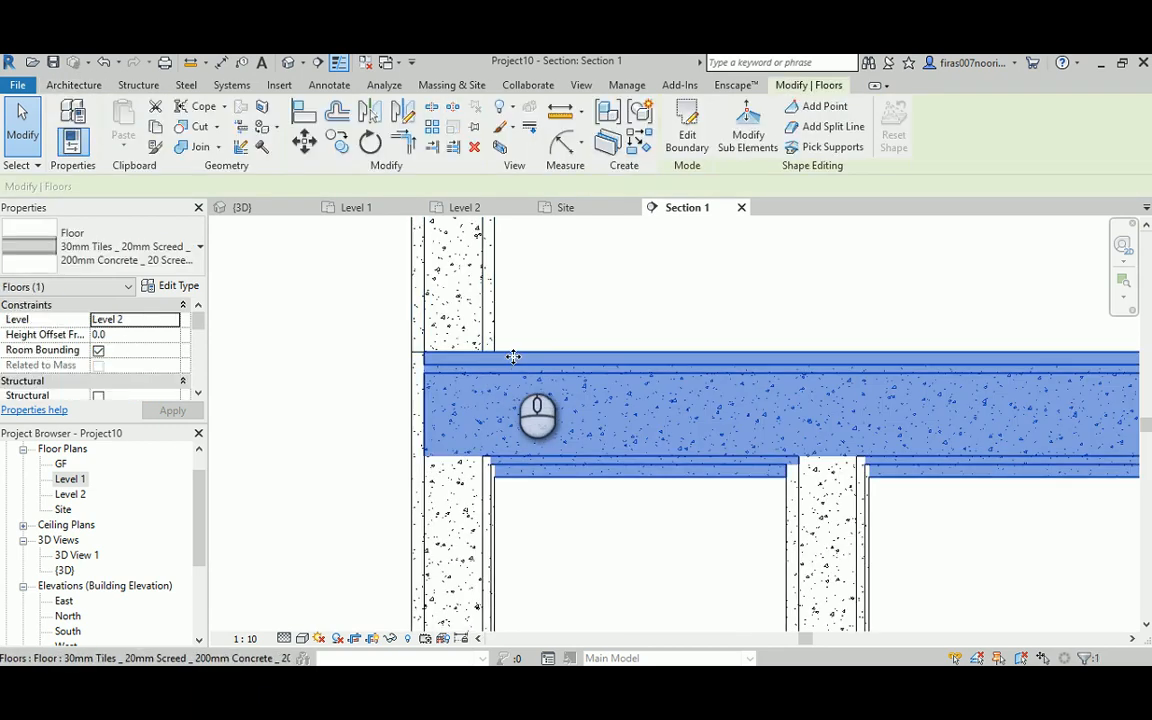
{"action": "left_click", "coordinate": [609, 310]}
{"action": "left_click", "coordinate": [524, 350]}
- Join the Level 2 floor to the exterior wall standing on its outer edge, with multiple joining enabled
{"action": "middle_click_drag", "start_coordinate": [394, 259], "coordinate": [380, 283]}
{"action": "left_click", "coordinate": [198, 147]}
{"action": "left_click", "coordinate": [503, 385]}
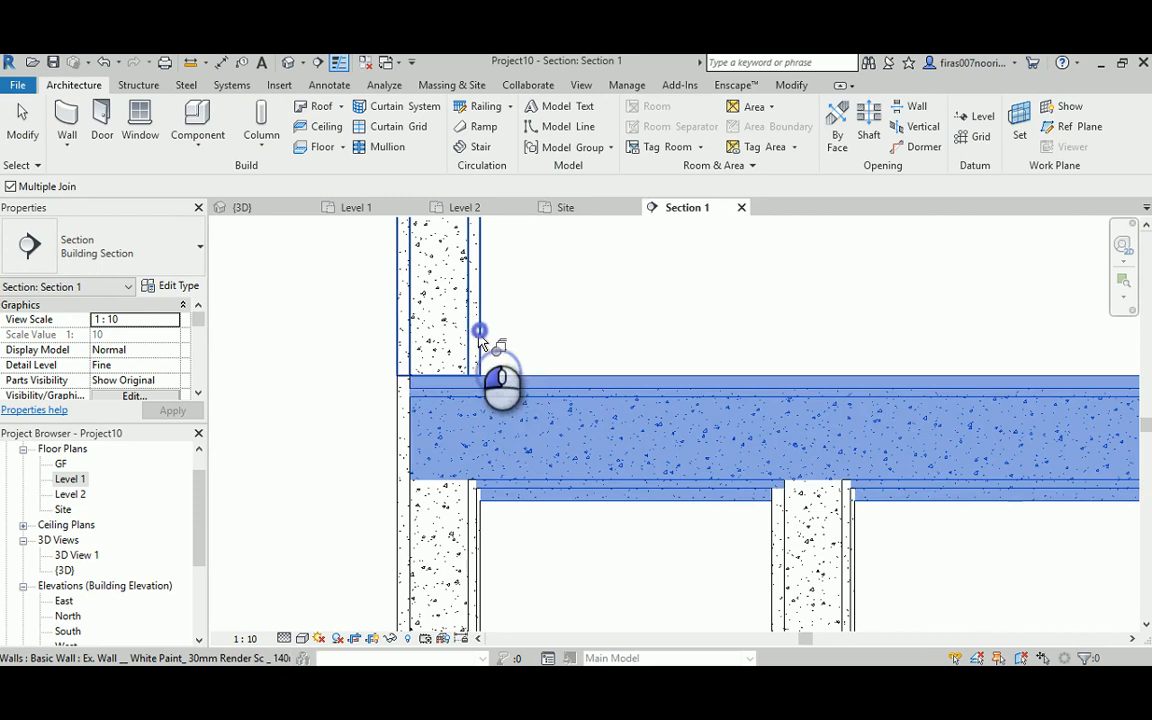
{"action": "left_click", "coordinate": [445, 350]}
{"action": "scroll", "coordinate": [305, 345], "scroll_direction": "down", "scroll_amount": 5}
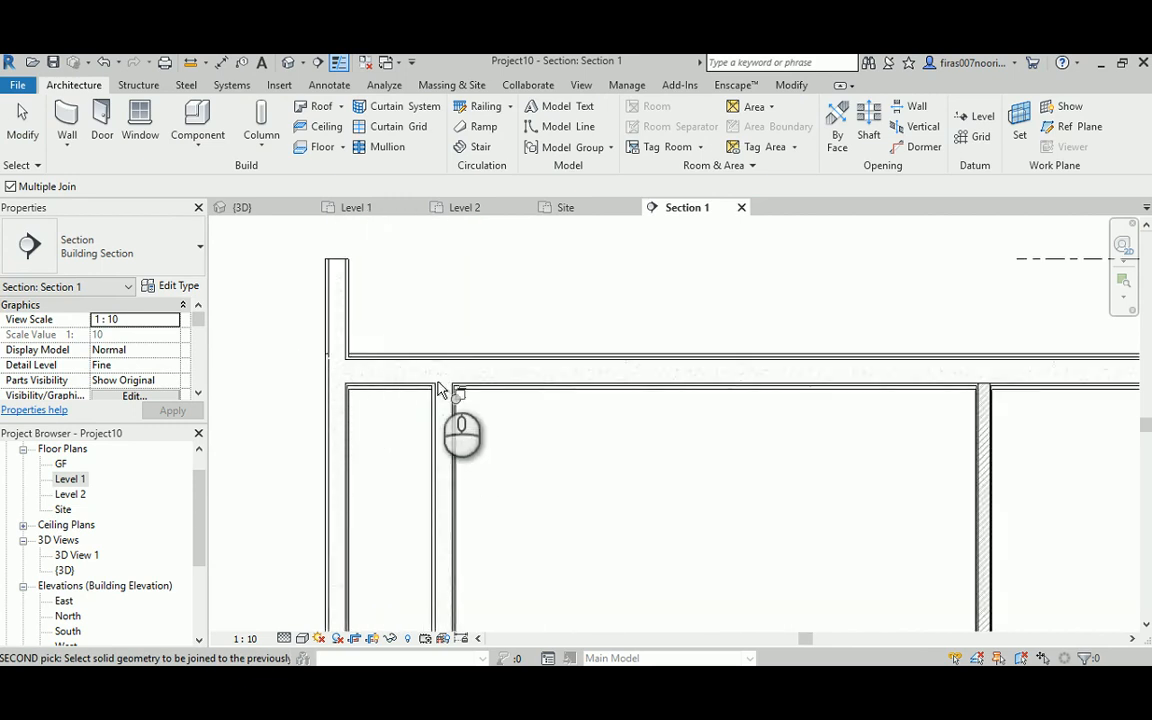
- Join the exterior wall at the opposite edge of the slab to the same Level 2 floor
{"action": "middle_click_drag", "start_coordinate": [857, 412], "coordinate": [602, 417]}
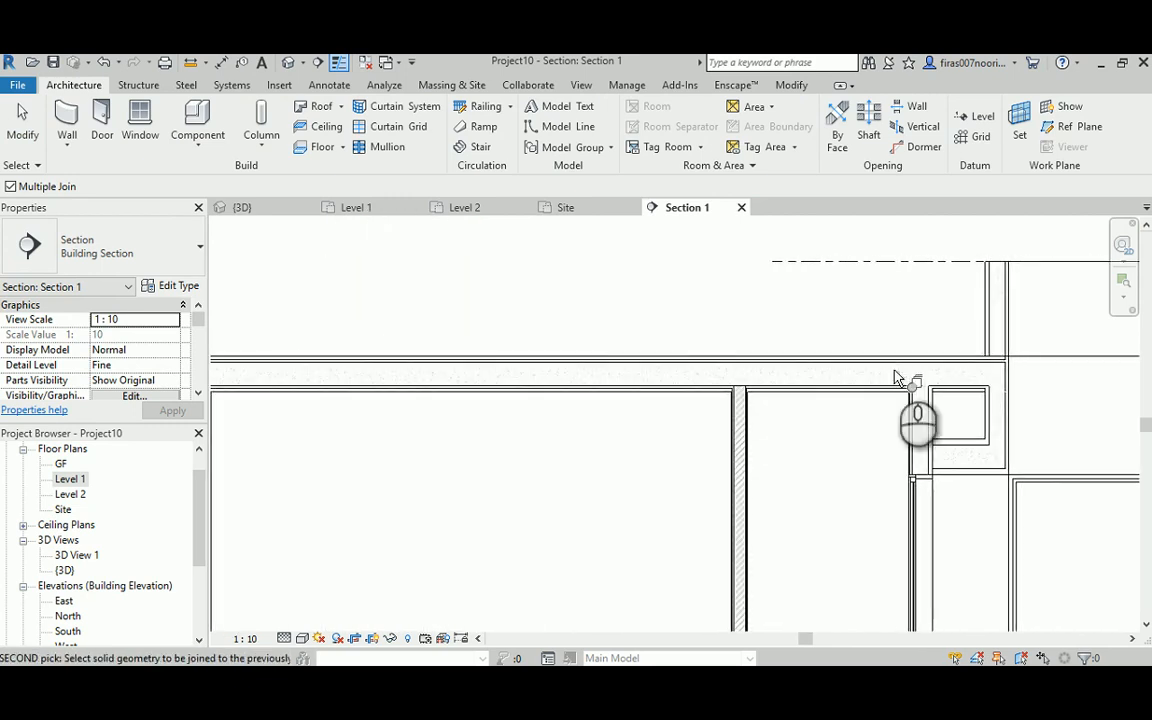
{"action": "left_click", "coordinate": [988, 328]}
{"action": "scroll", "coordinate": [955, 362], "scroll_direction": "up", "scroll_amount": 5}
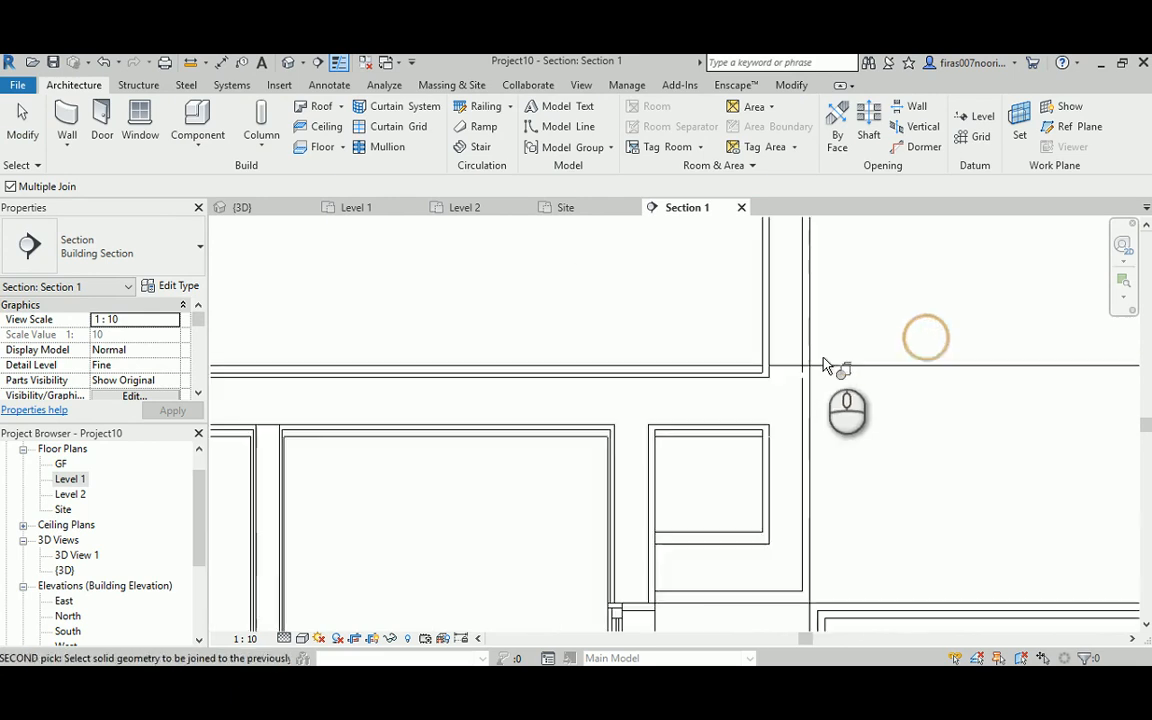
- Open the default 3D view and join the Level 2 wall on the projecting block's light end face to the Level 1 wall below
{"action": "scroll", "coordinate": [712, 430], "scroll_direction": "down", "scroll_amount": 3}
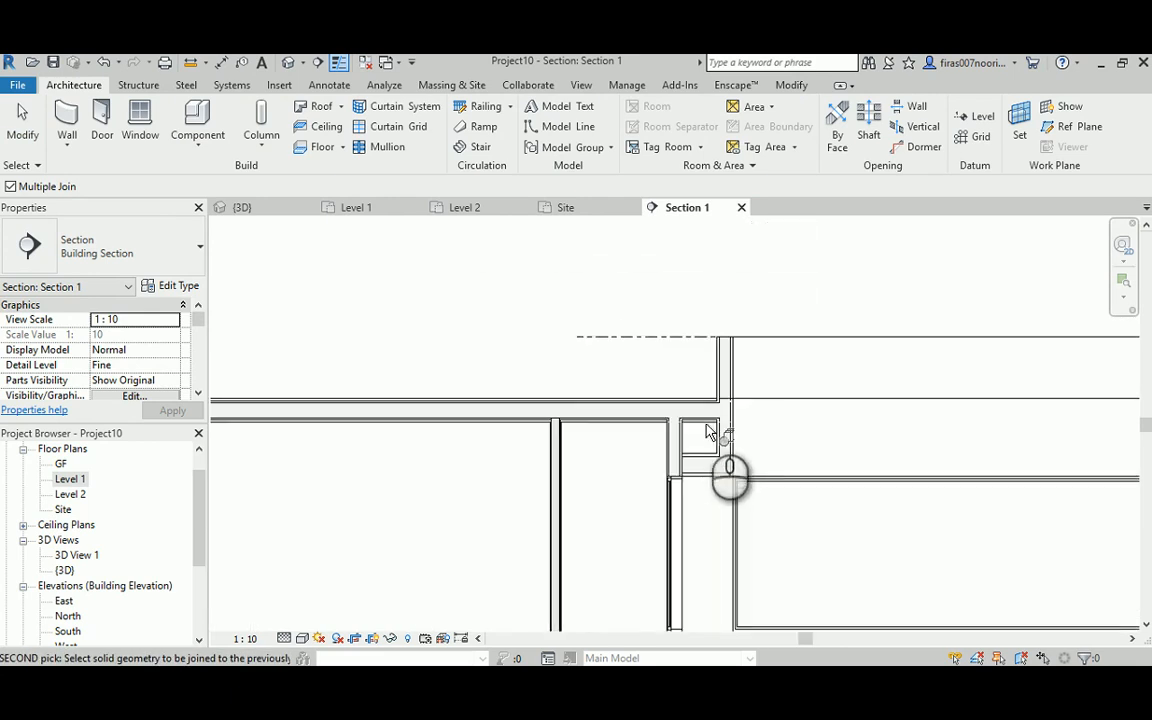
{"action": "middle_click_drag", "start_coordinate": [705, 432], "coordinate": [727, 358]}
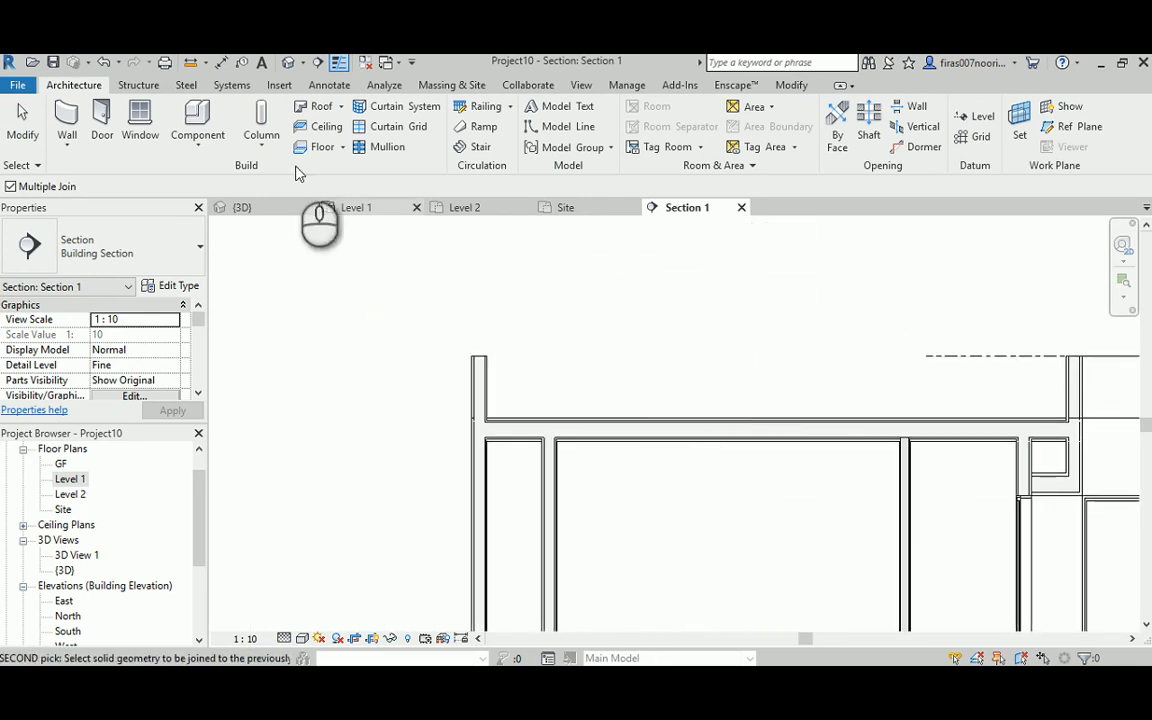
{"action": "left_click", "coordinate": [288, 62]}
{"action": "scroll", "coordinate": [460, 520], "scroll_direction": "up", "scroll_amount": 6}
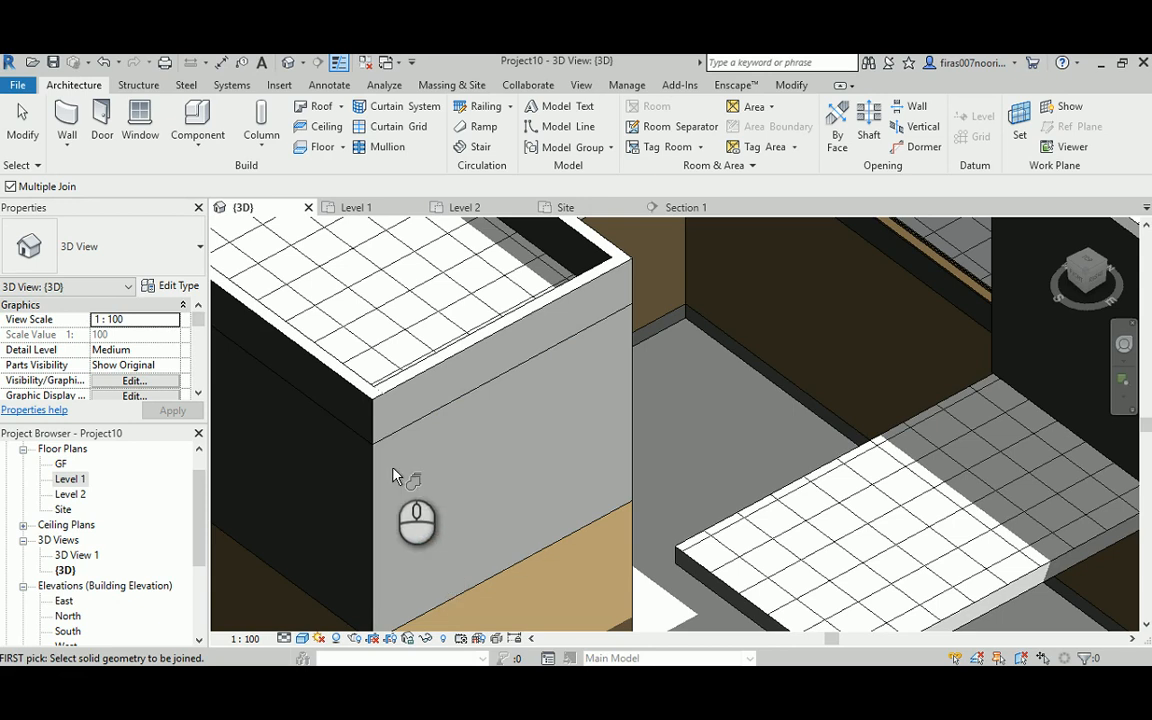
{"action": "middle_click_drag", "start_coordinate": [380, 400], "coordinate": [493, 530]}
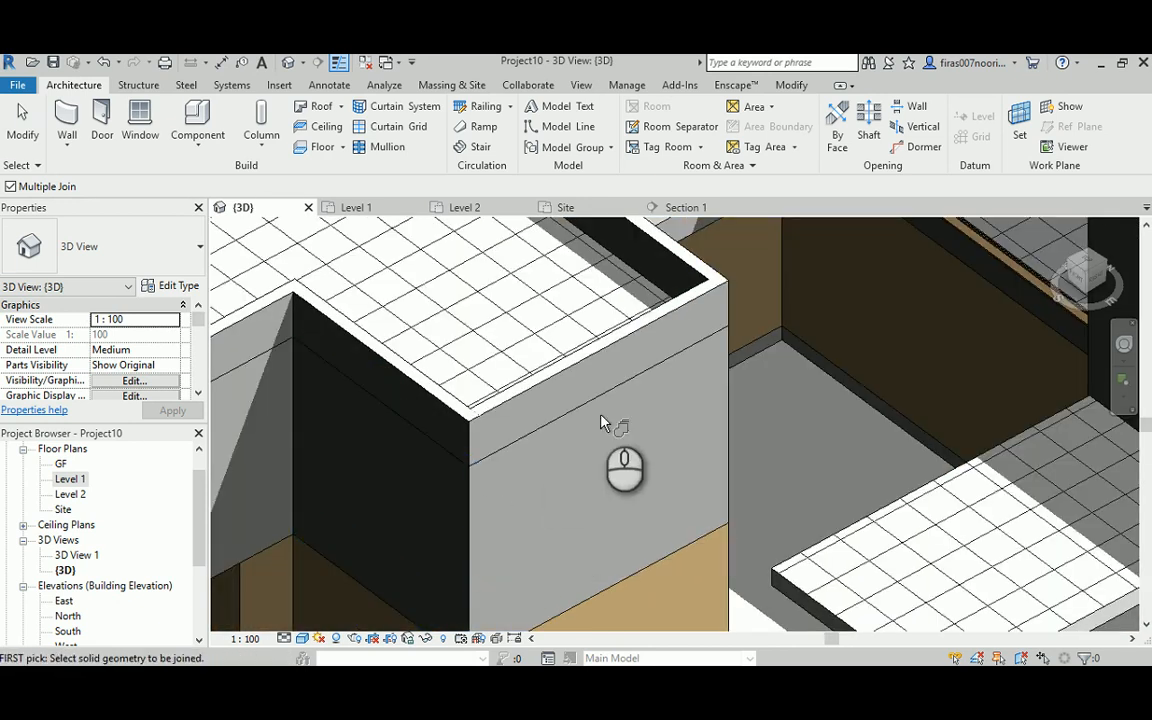
{"action": "left_click", "coordinate": [670, 314]}
{"action": "right_click", "coordinate": [797, 399]}
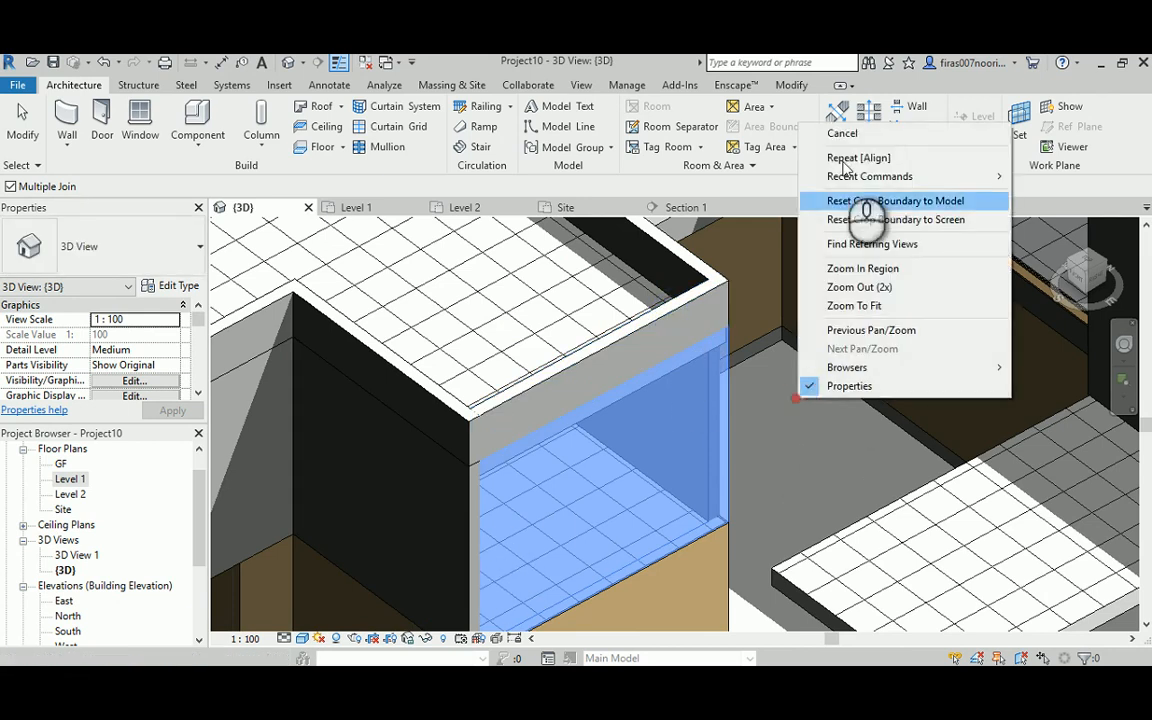
{"action": "left_click", "coordinate": [842, 133]}
{"action": "left_click", "coordinate": [823, 410]}
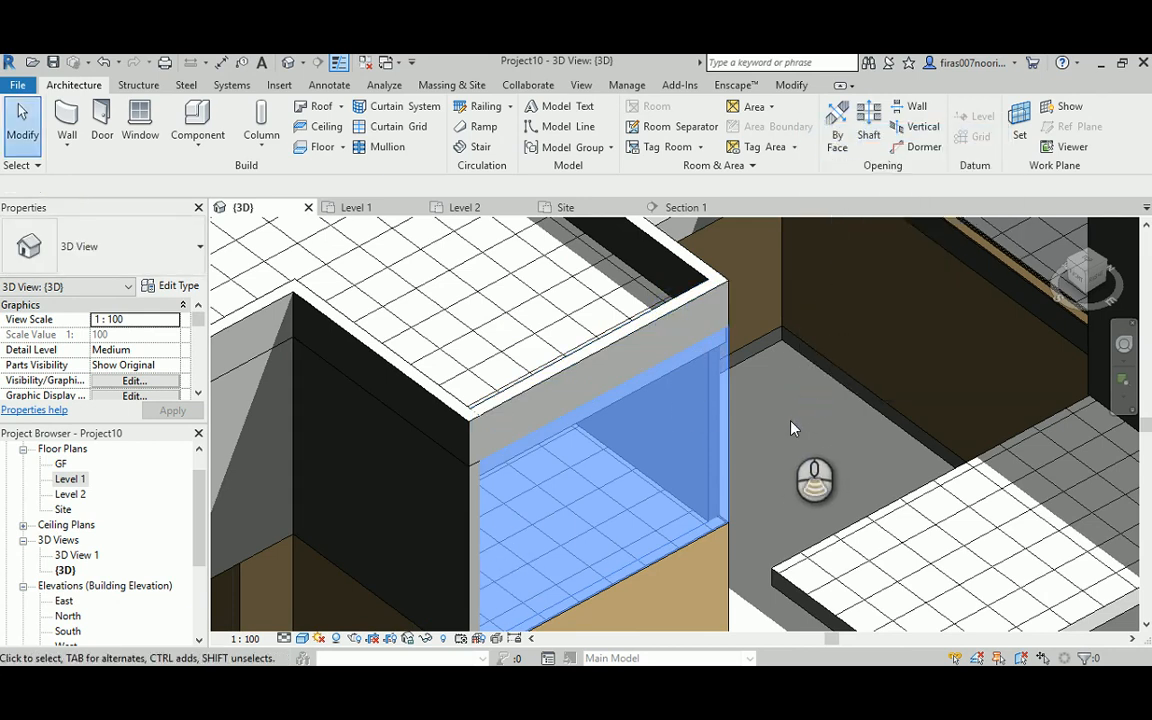
{"action": "scroll", "coordinate": [711, 380], "scroll_direction": "down", "scroll_amount": 4}
{"action": "scroll", "coordinate": [560, 470], "scroll_direction": "up", "scroll_amount": 5}
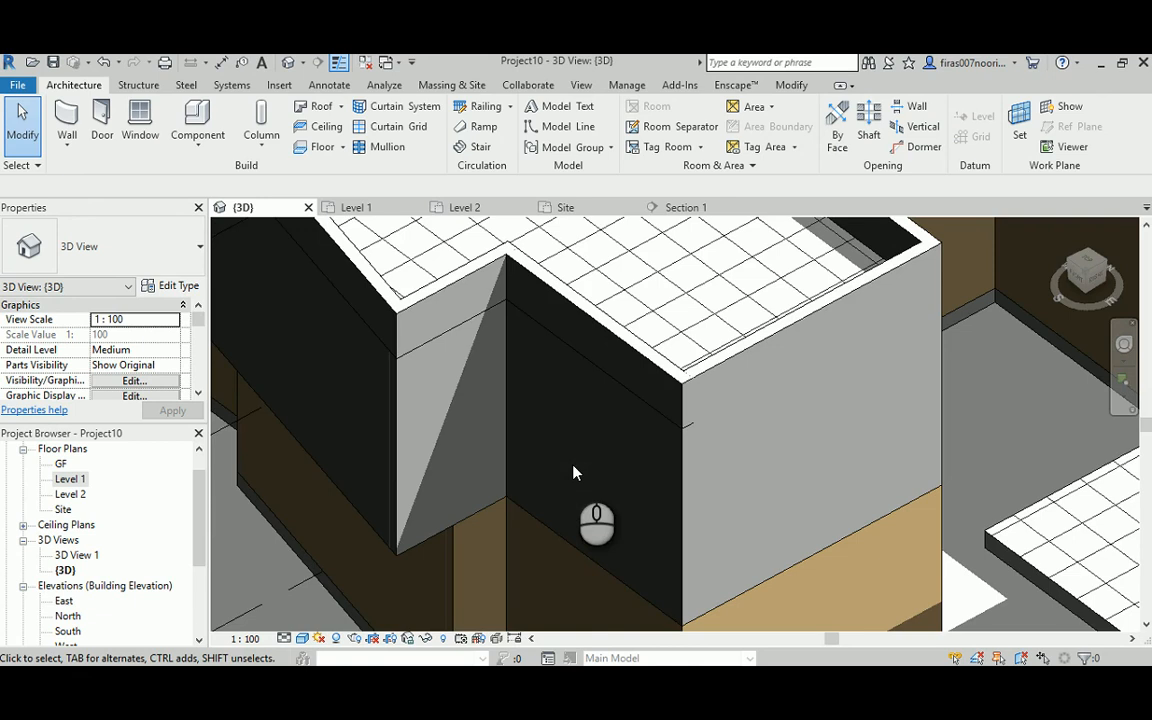
{"action": "left_click", "coordinate": [577, 544]}
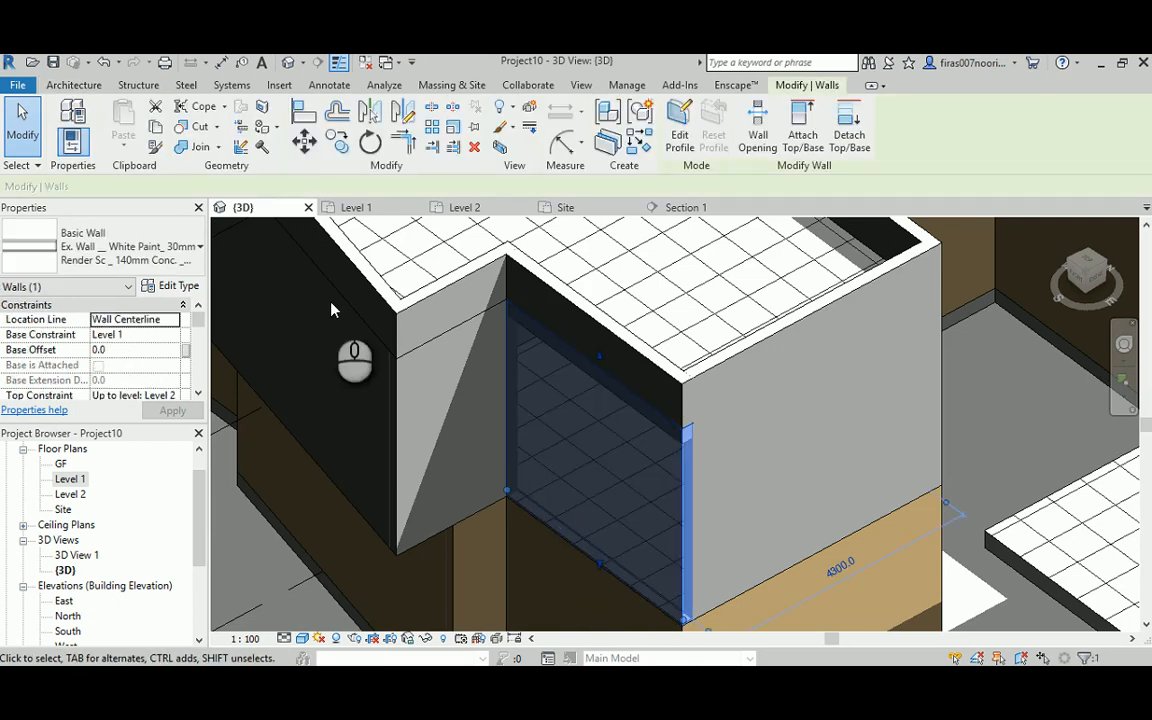
{"action": "left_click", "coordinate": [200, 147]}
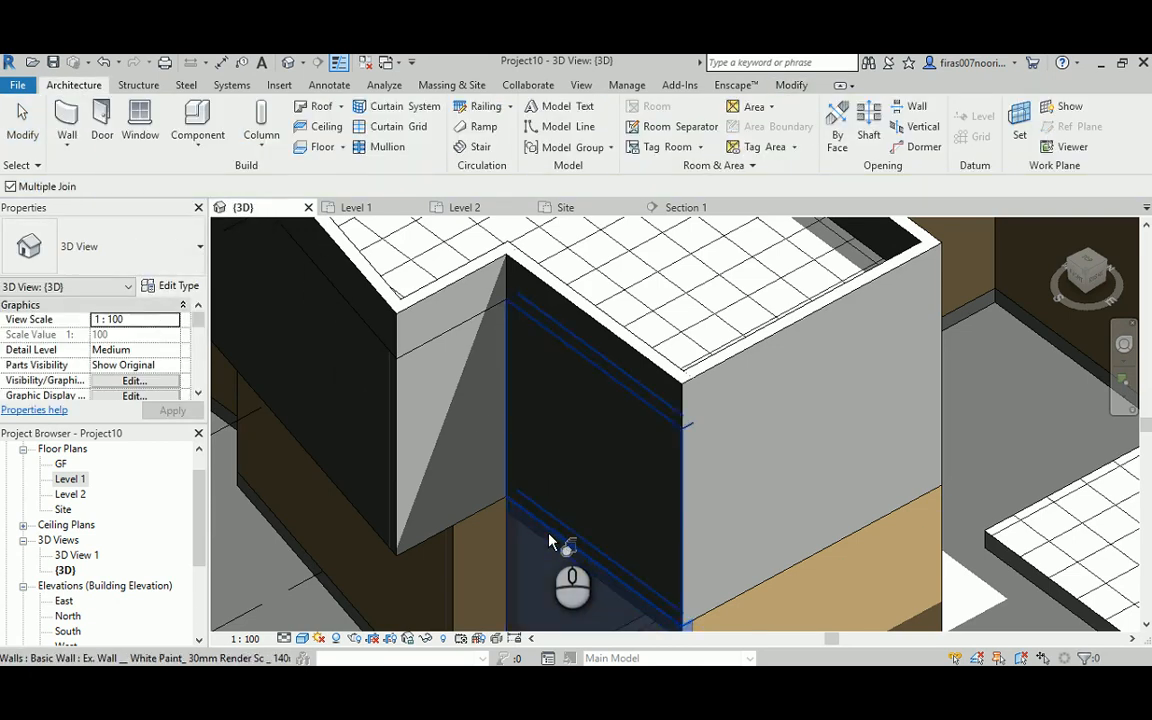
{"action": "left_click", "coordinate": [555, 540]}
{"action": "key", "text": "Escape"}
{"action": "key", "text": "Escape"}
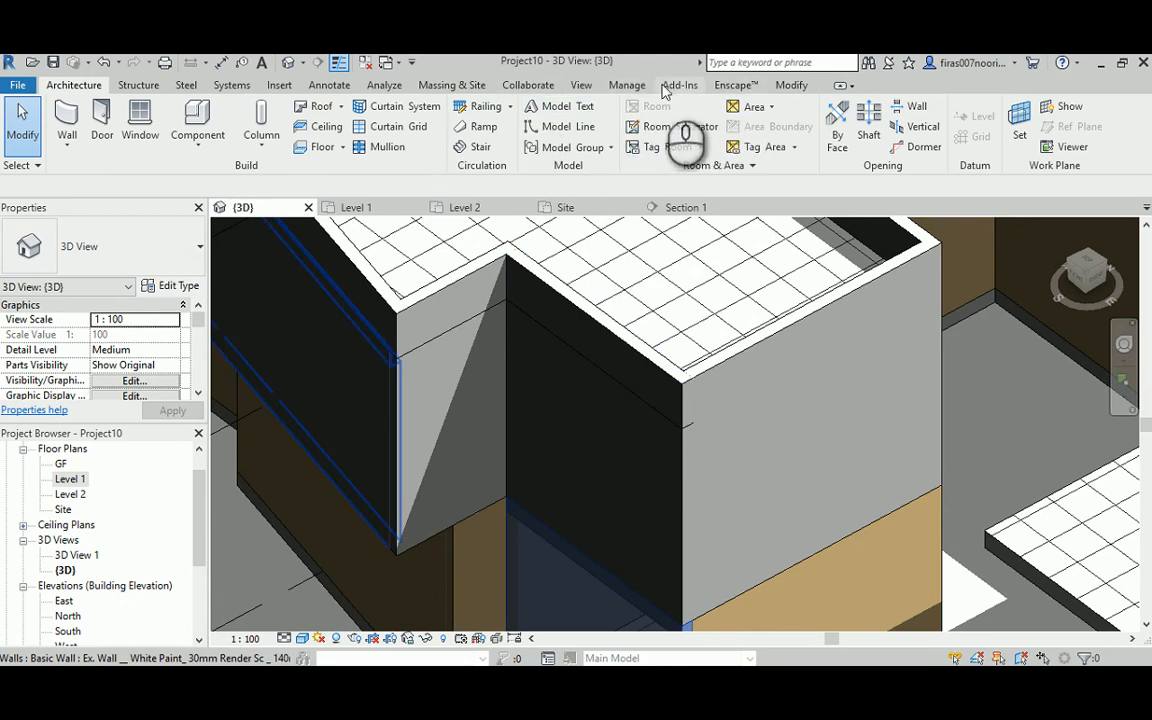
- Join the Level 1 wall on the projecting block's dark side to the Level 2 wall above it, with multiple joining enabled
{"action": "left_click", "coordinate": [787, 86]}
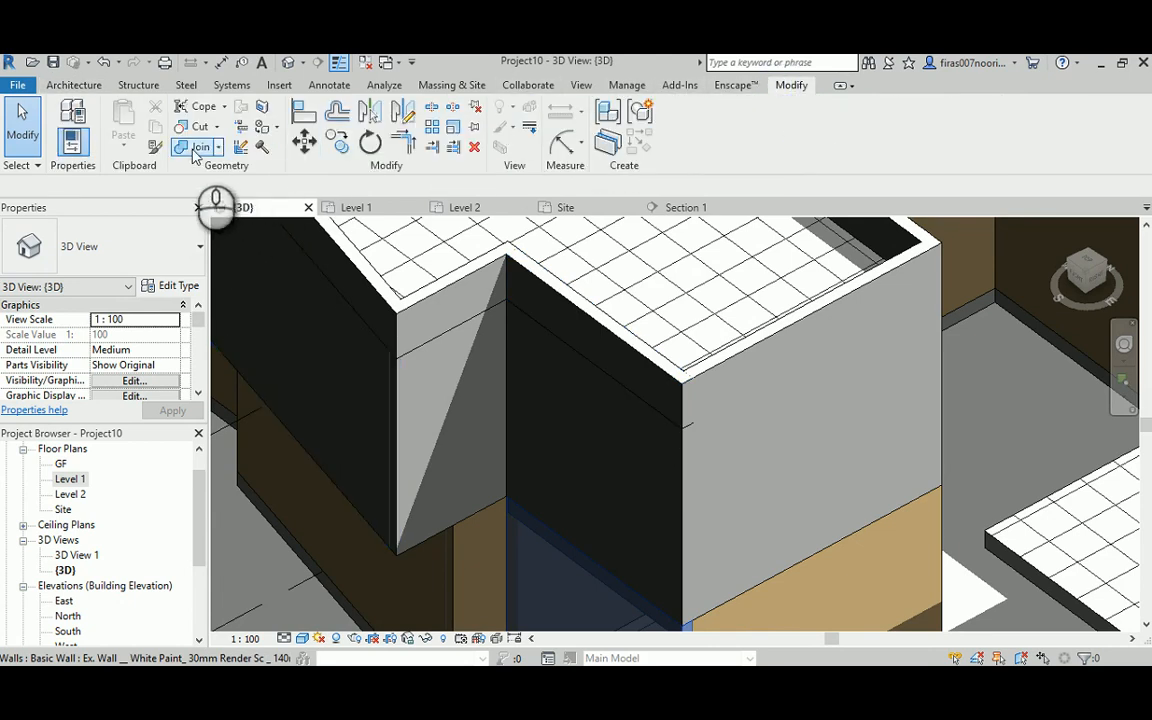
{"action": "left_click", "coordinate": [562, 540]}
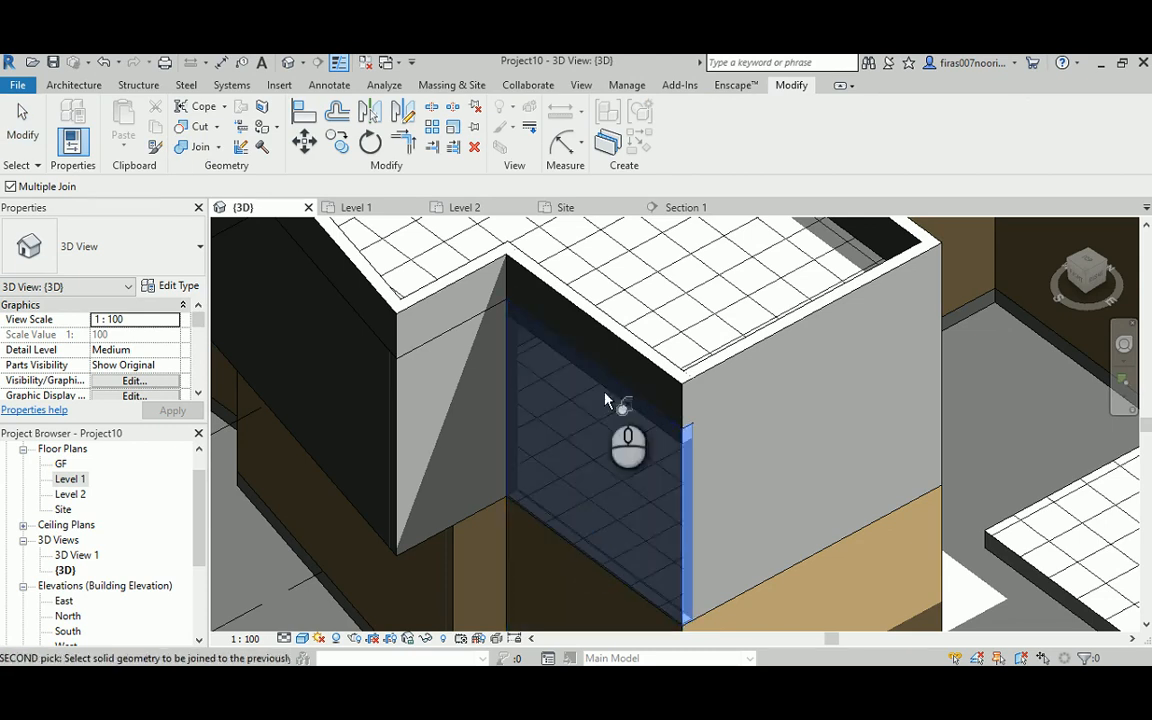
{"action": "left_click", "coordinate": [622, 342]}
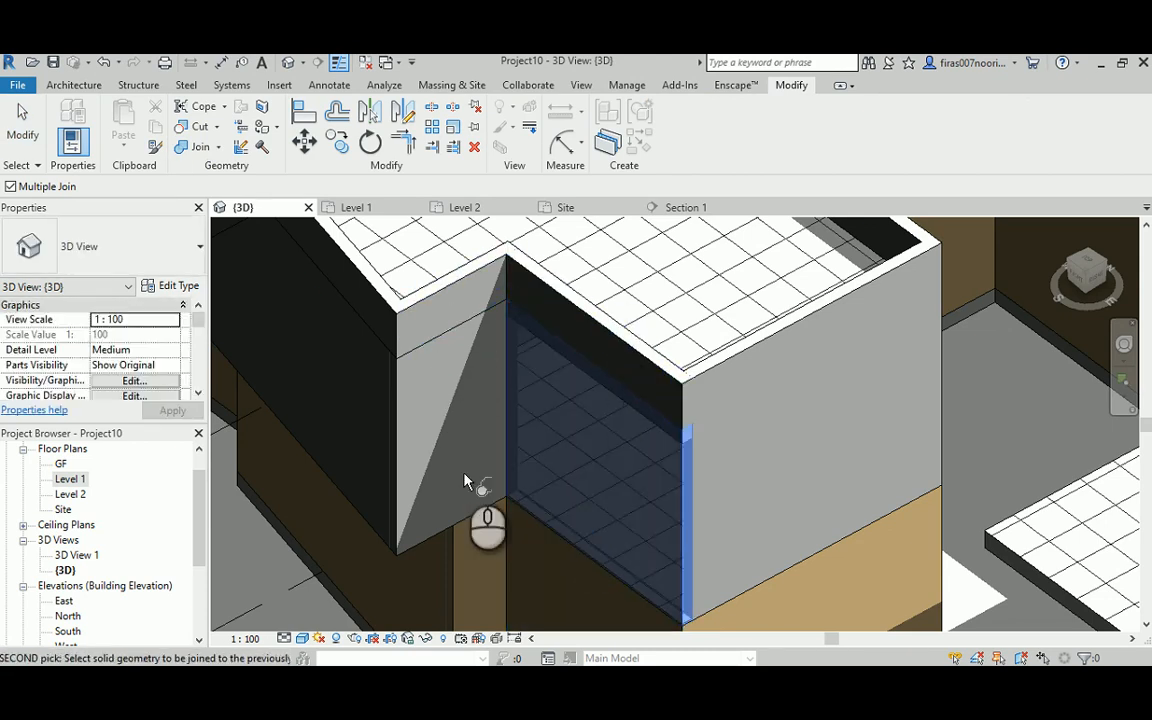
{"action": "left_click", "coordinate": [428, 540]}
{"action": "key", "text": "Escape"}
- Join the short Level 2 wall at the facade's inner corner to the Level 1 wall directly below it
{"action": "left_click", "coordinate": [383, 272]}
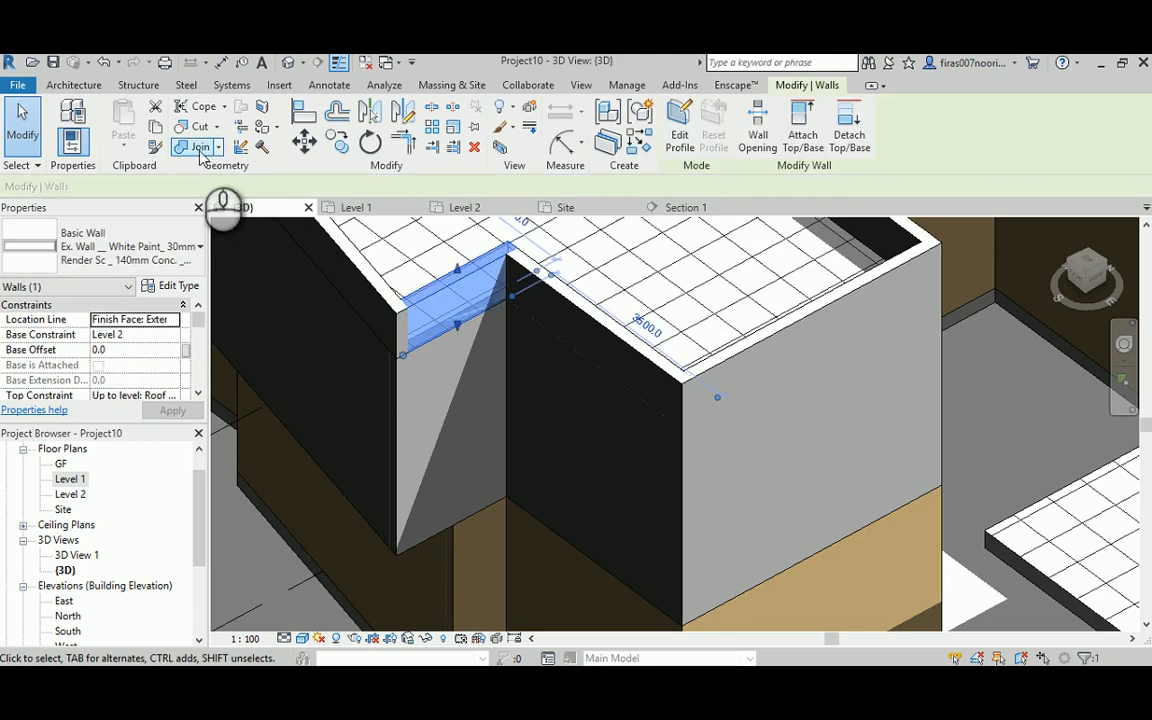
{"action": "left_click", "coordinate": [200, 147]}
{"action": "left_click", "coordinate": [412, 294]}
{"action": "left_click", "coordinate": [399, 366]}
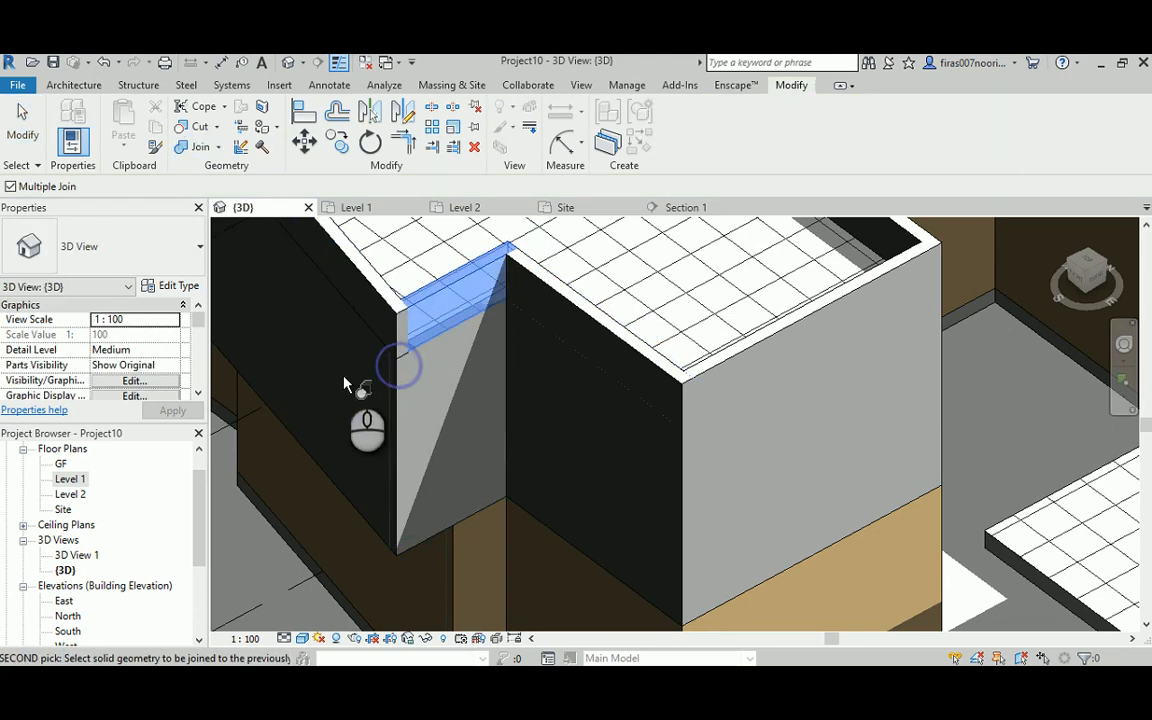
{"action": "key", "text": "Escape"}
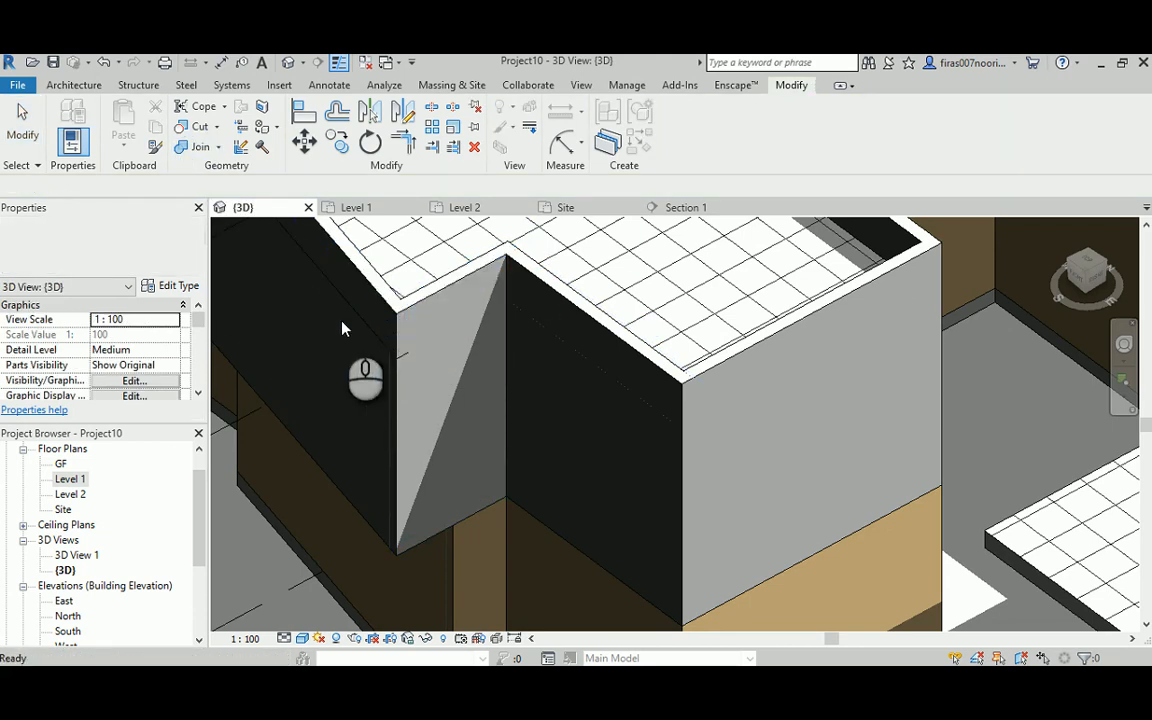
- Join the Level 2 wall along the long light facade to the Level 1 wall beneath it
{"action": "middle_click_drag", "start_coordinate": [334, 325], "coordinate": [431, 336]}
{"action": "mouse_move", "coordinate": [644, 404]}
{"action": "middle_mouse_down", "text": "shift"}
{"action": "mouse_move", "coordinate": [669, 409]}
{"action": "mouse_move", "coordinate": [748, 376]}
{"action": "mouse_move", "coordinate": [653, 386]}
{"action": "mouse_move", "coordinate": [575, 446]}
{"action": "mouse_move", "coordinate": [488, 432]}
{"action": "mouse_move", "coordinate": [545, 347]}
{"action": "middle_mouse_up", "text": "shift"}
{"action": "scroll", "coordinate": [531, 422], "scroll_direction": "up", "scroll_amount": 3}
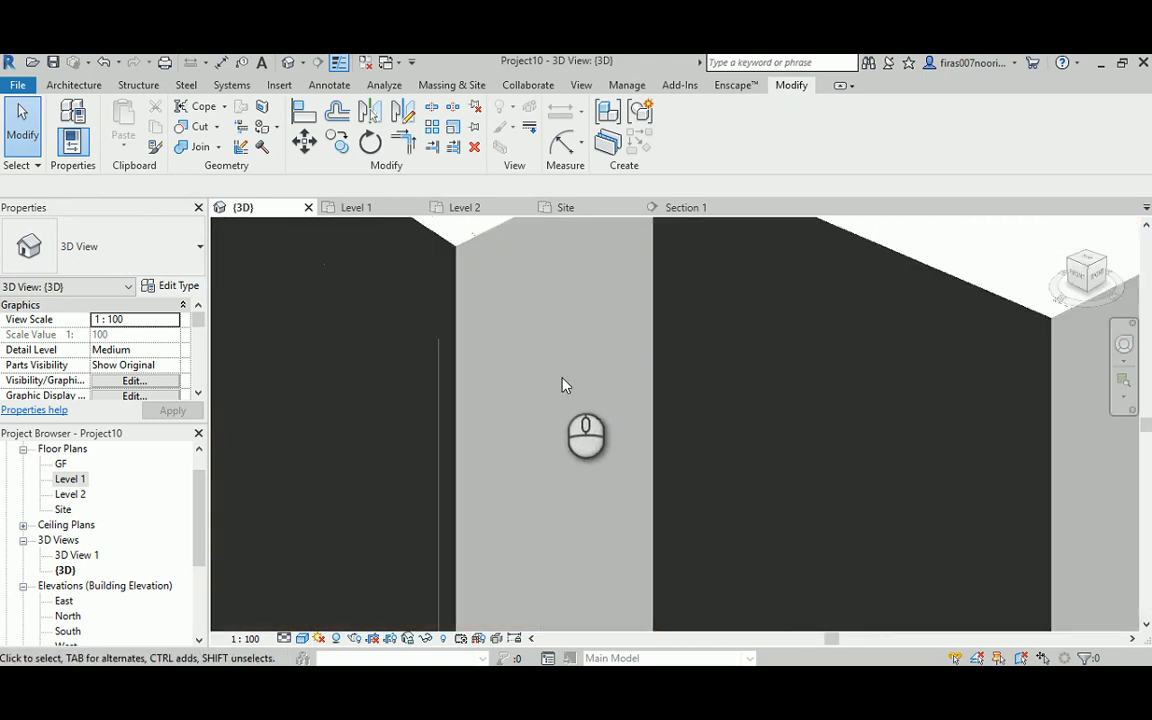
{"action": "scroll", "coordinate": [584, 404], "scroll_direction": "down", "scroll_amount": 3}
{"action": "middle_click_drag", "start_coordinate": [510, 390], "coordinate": [620, 390], "text": "shift"}
{"action": "scroll", "coordinate": [620, 390], "scroll_direction": "down", "scroll_amount": 5}
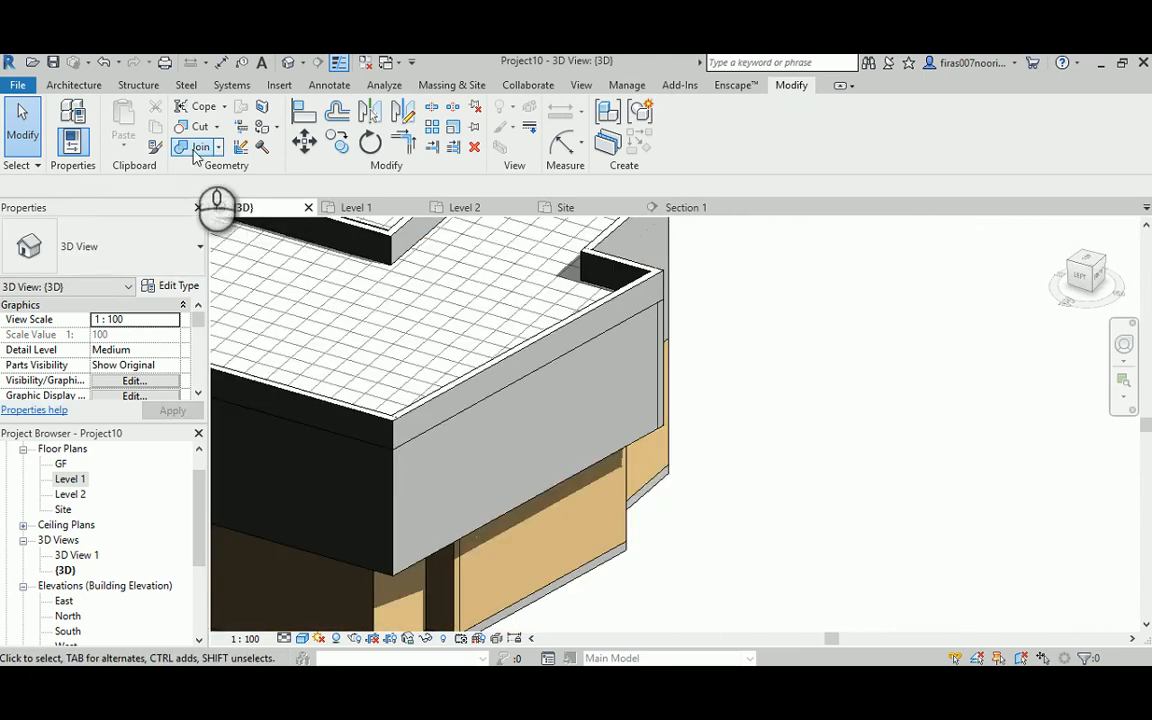
{"action": "left_click", "coordinate": [195, 147]}
{"action": "left_click", "coordinate": [567, 341]}
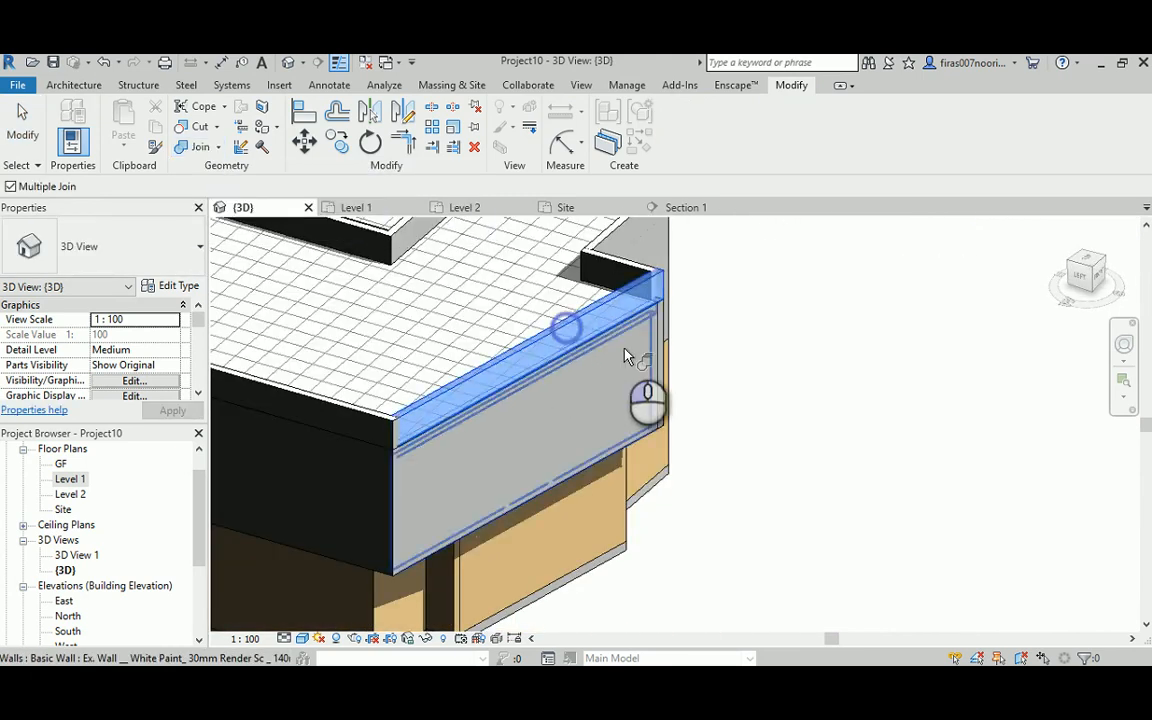
{"action": "middle_click_drag", "start_coordinate": [364, 447], "coordinate": [458, 472], "text": "shift"}
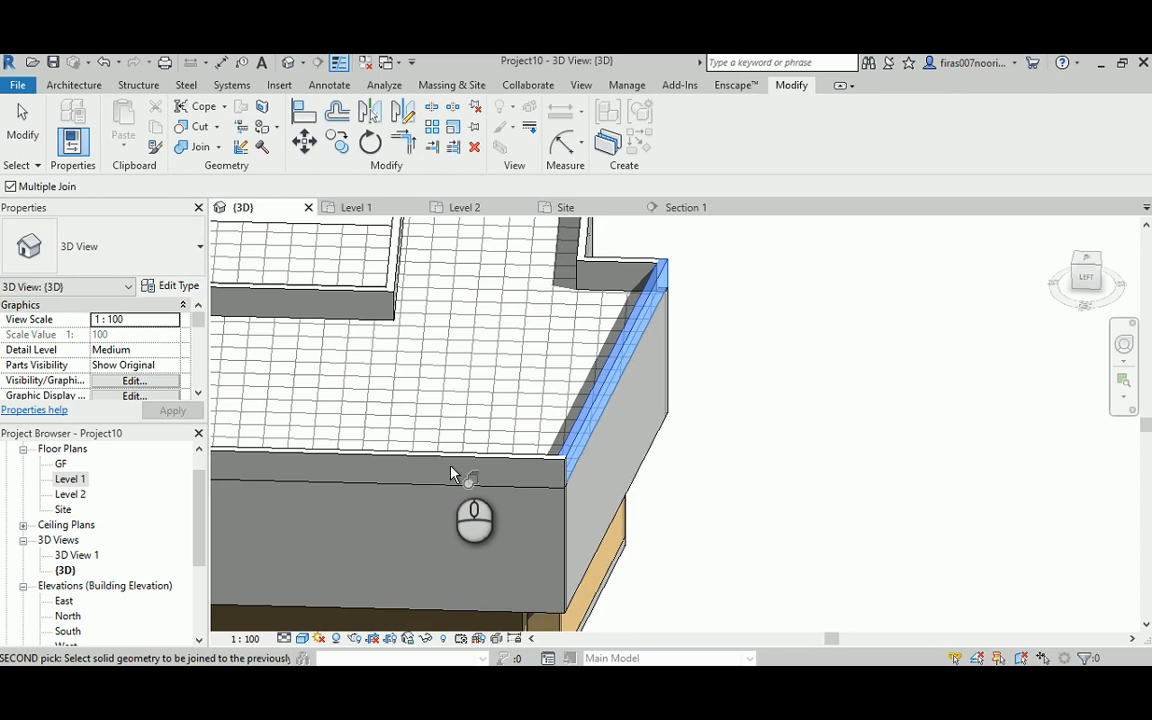
- Join the Level 2 wall along the adjoining left elevation to the Level 1 wall below, cancelling the mistaken pick of a non-intersecting element
{"action": "left_click", "coordinate": [524, 472]}
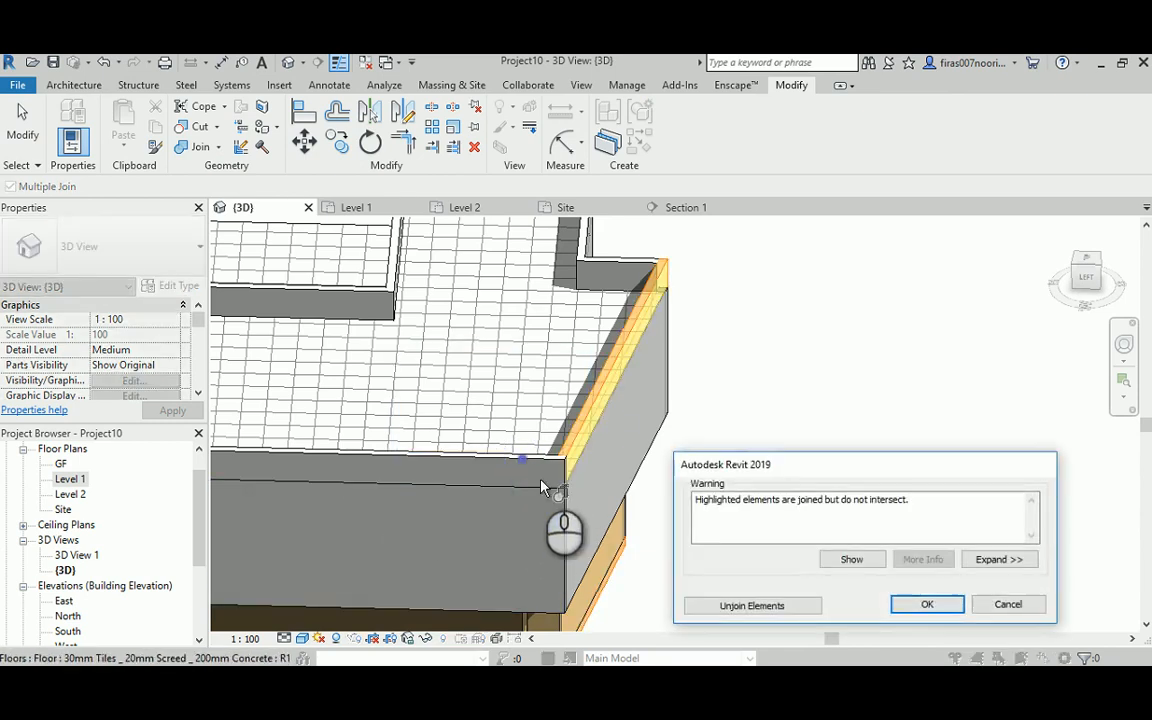
{"action": "left_click", "coordinate": [1008, 606]}
{"action": "left_click", "coordinate": [485, 465]}
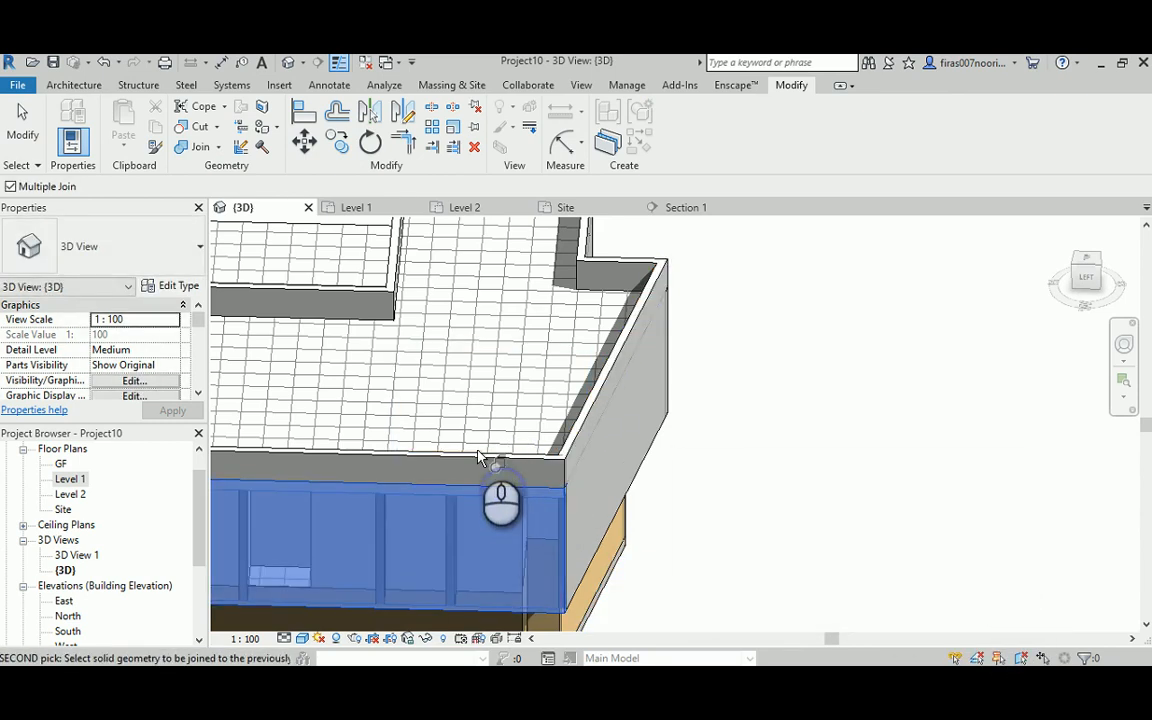
{"action": "key", "text": "Escape"}
- Join the narrow Level 2 end wall at the back corner above the balcony to the Level 1 wall below
{"action": "middle_click_drag", "start_coordinate": [332, 429], "coordinate": [815, 424]}
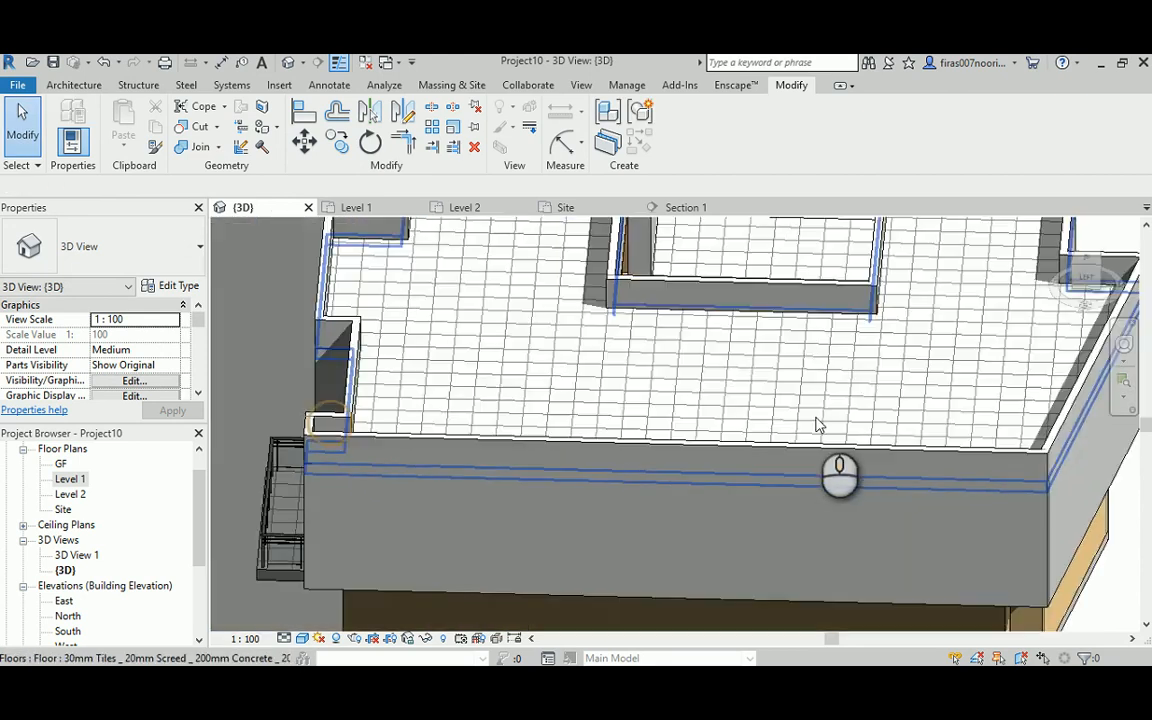
{"action": "scroll", "coordinate": [817, 423], "scroll_direction": "down", "scroll_amount": 2}
{"action": "middle_click_drag", "start_coordinate": [467, 474], "coordinate": [365, 391], "text": "shift"}
{"action": "middle_click_drag", "start_coordinate": [365, 391], "coordinate": [614, 321], "text": "shift"}
{"action": "middle_click_drag", "start_coordinate": [614, 321], "coordinate": [185, 475]}
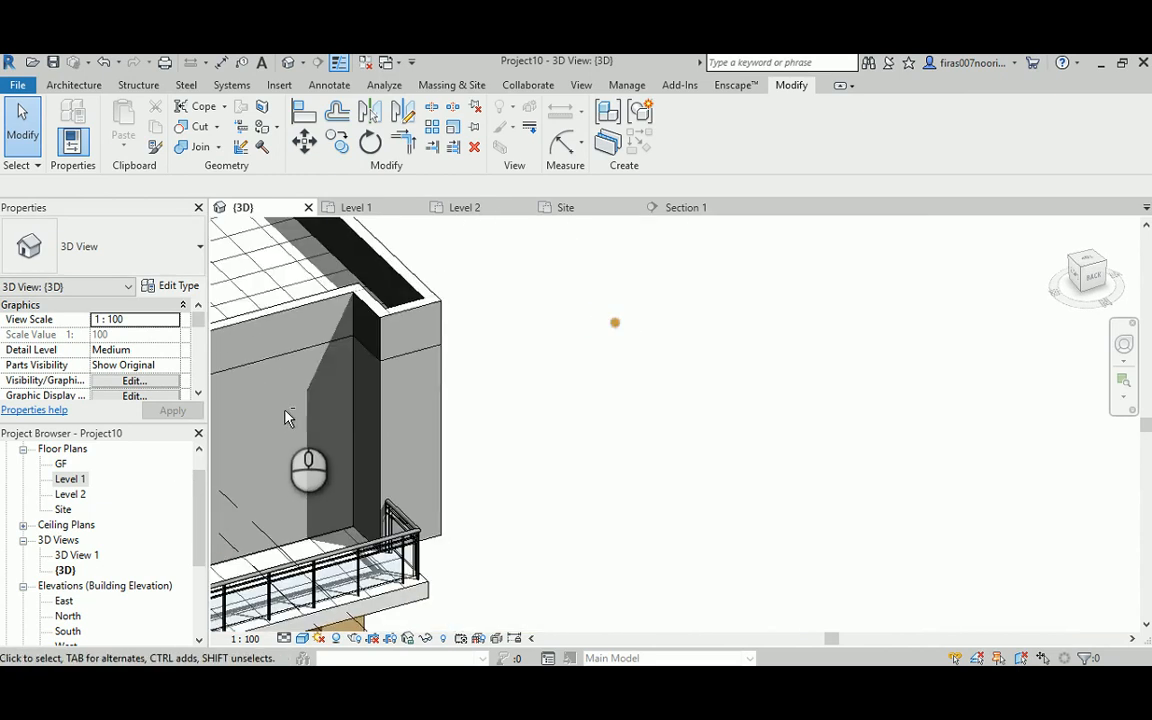
{"action": "middle_click_drag", "start_coordinate": [284, 410], "coordinate": [298, 502], "text": "shift"}
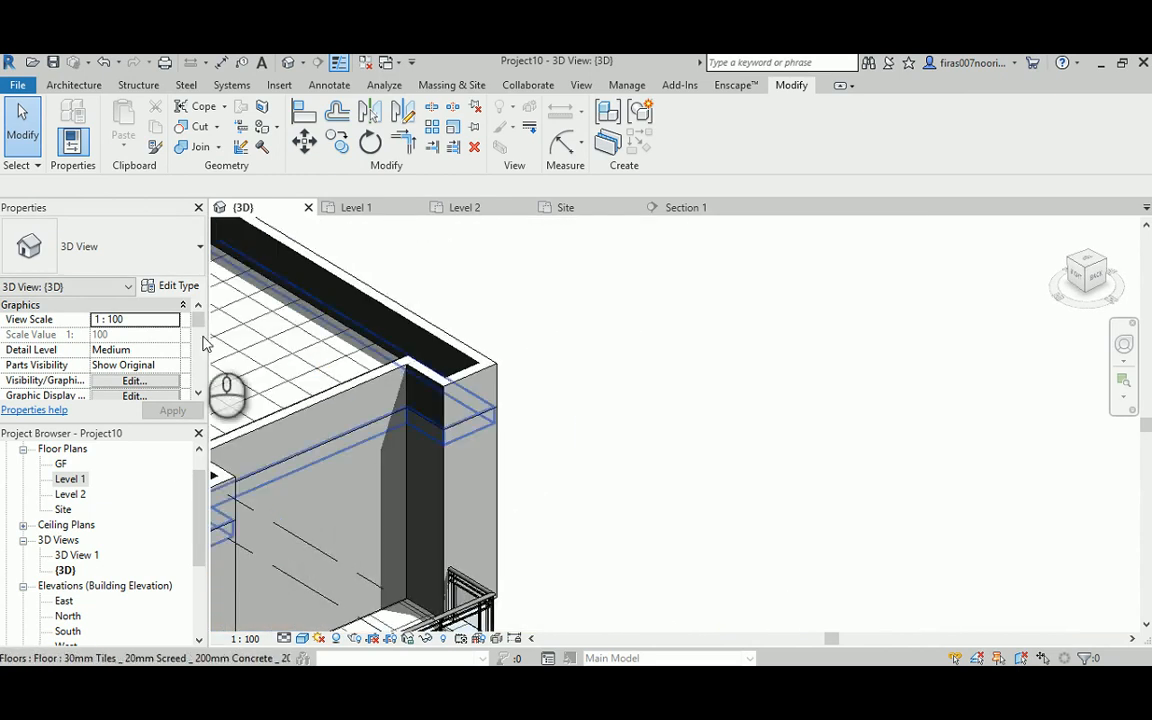
{"action": "left_click", "coordinate": [181, 147]}
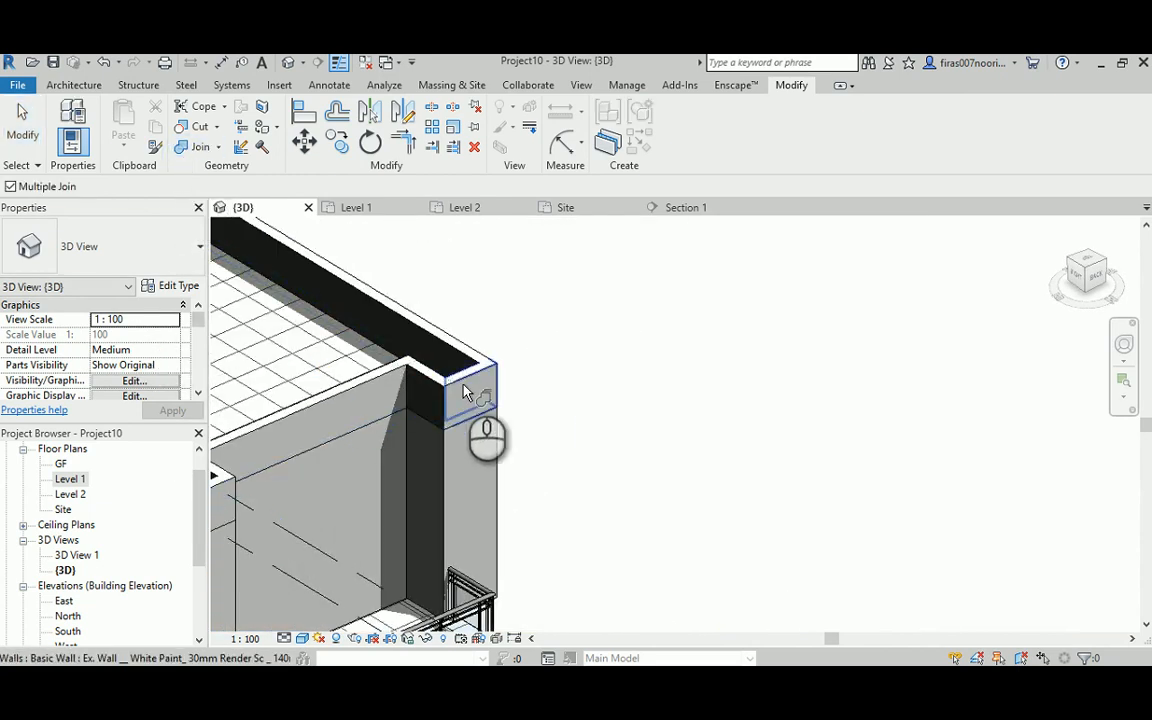
{"action": "left_click", "coordinate": [436, 385]}
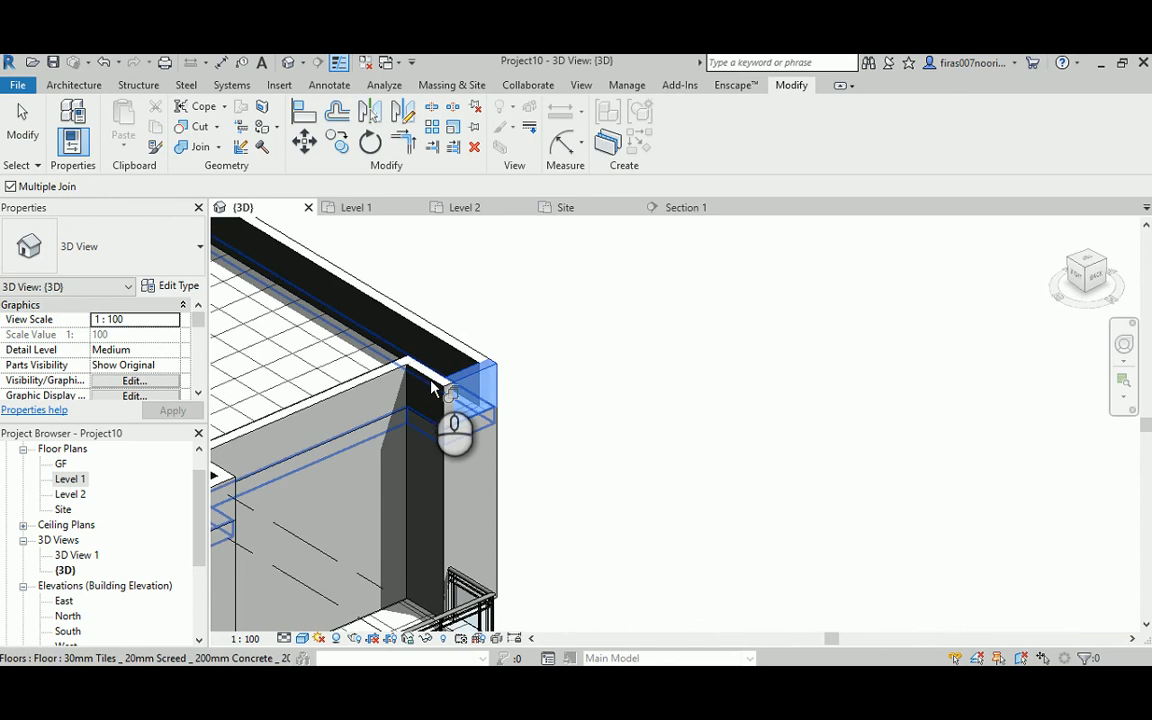
{"action": "left_click", "coordinate": [431, 381]}
{"action": "key", "text": "Escape"}
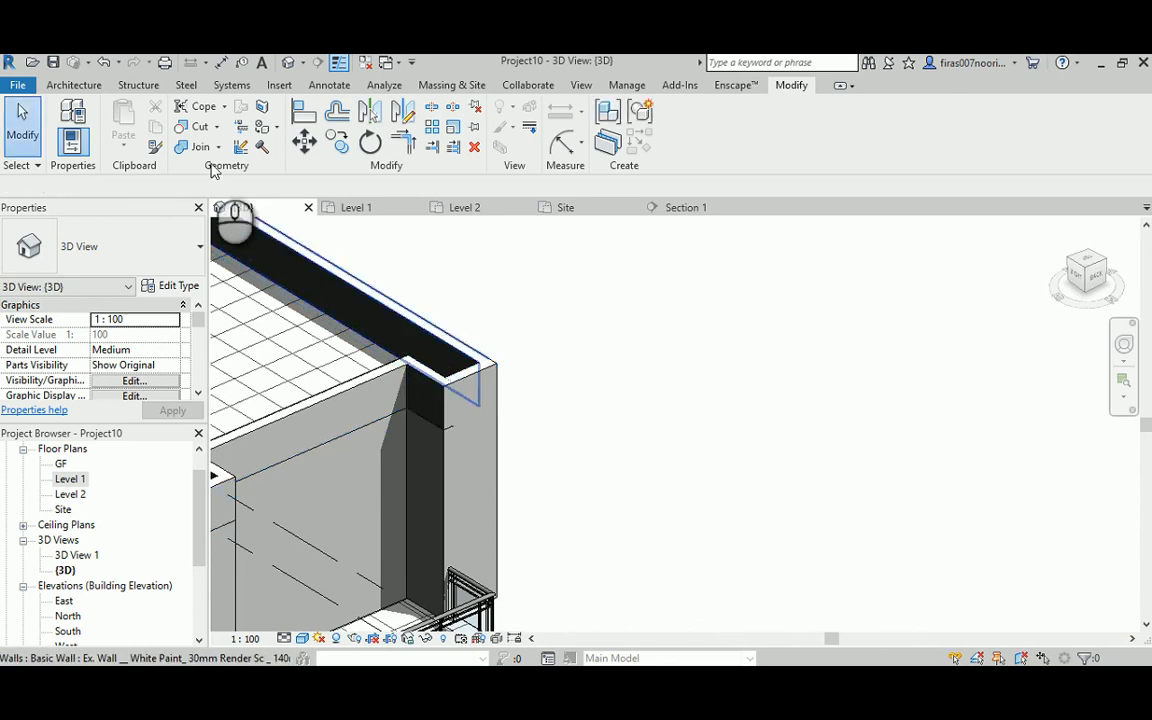
- Try to join the short Level 2 return wall beside the back corner to the Level 1 wall below, and select it to check
{"action": "left_click", "coordinate": [181, 147]}
{"action": "left_click", "coordinate": [428, 390]}
{"action": "left_click", "coordinate": [442, 452]}
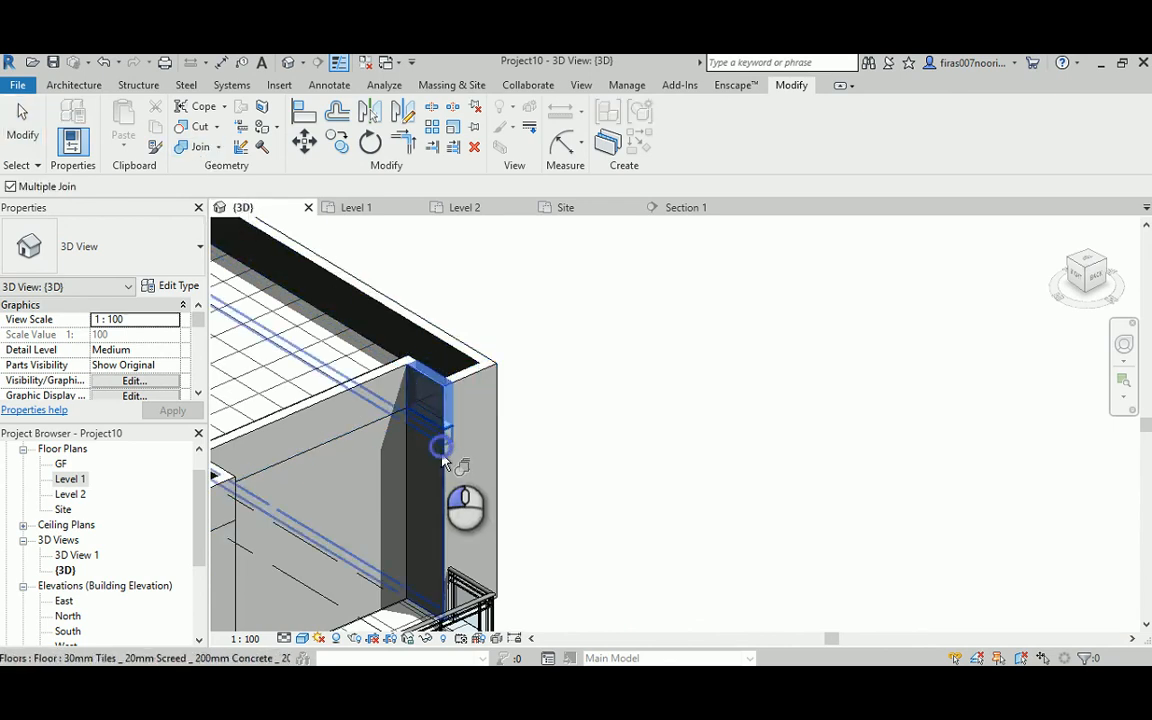
{"action": "key", "text": "Escape"}
{"action": "scroll", "coordinate": [380, 435], "scroll_direction": "up", "scroll_amount": 4}
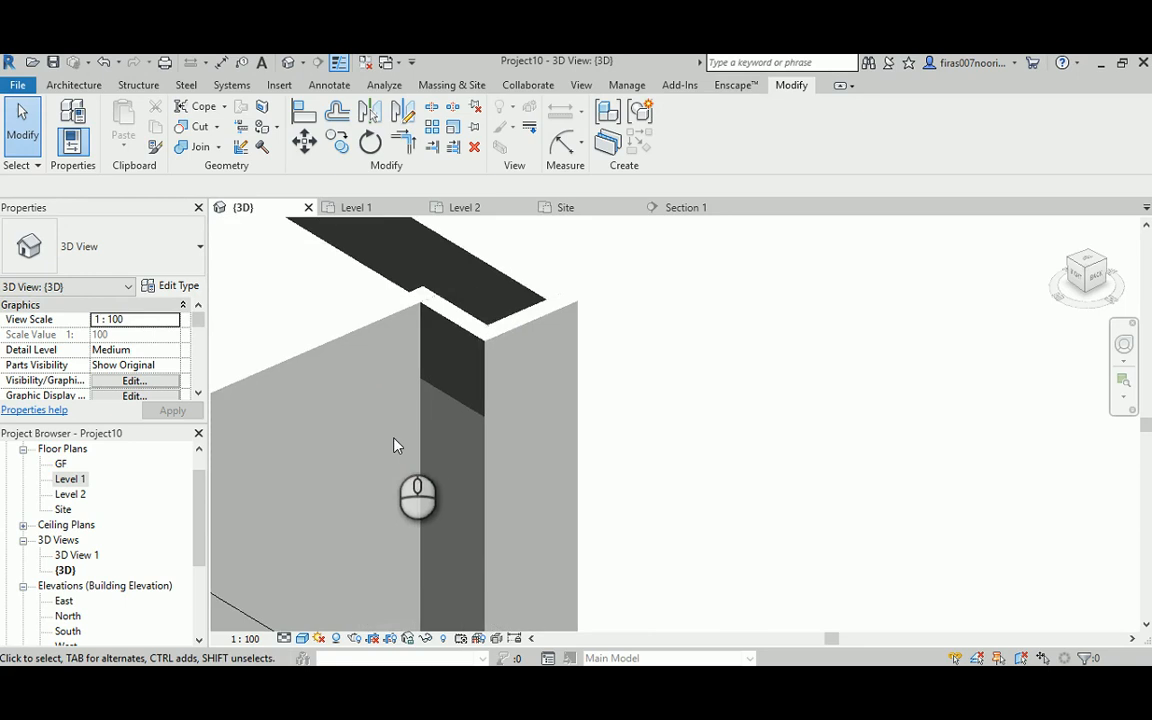
{"action": "left_click", "coordinate": [486, 300]}
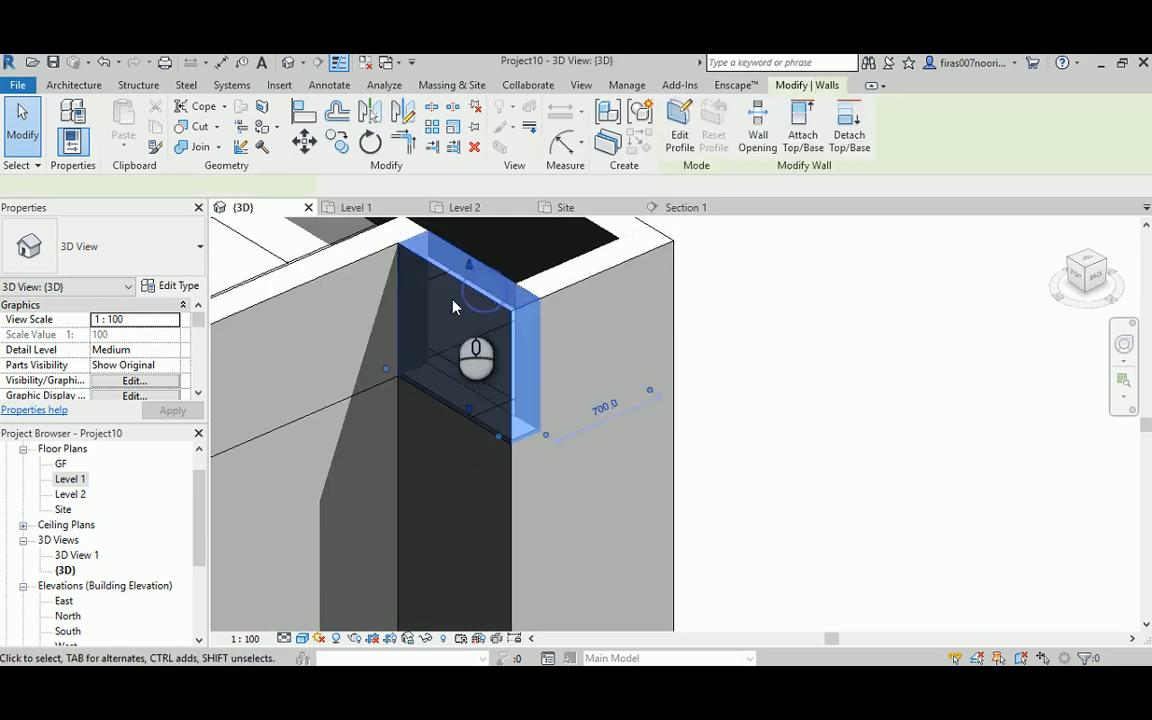
{"action": "key", "text": "Escape"}
- Join the Level 2 wall above the balcony, adjoining the short return wall, to the Level 1 wall below it
{"action": "scroll", "coordinate": [495, 360], "scroll_direction": "down", "scroll_amount": 3}
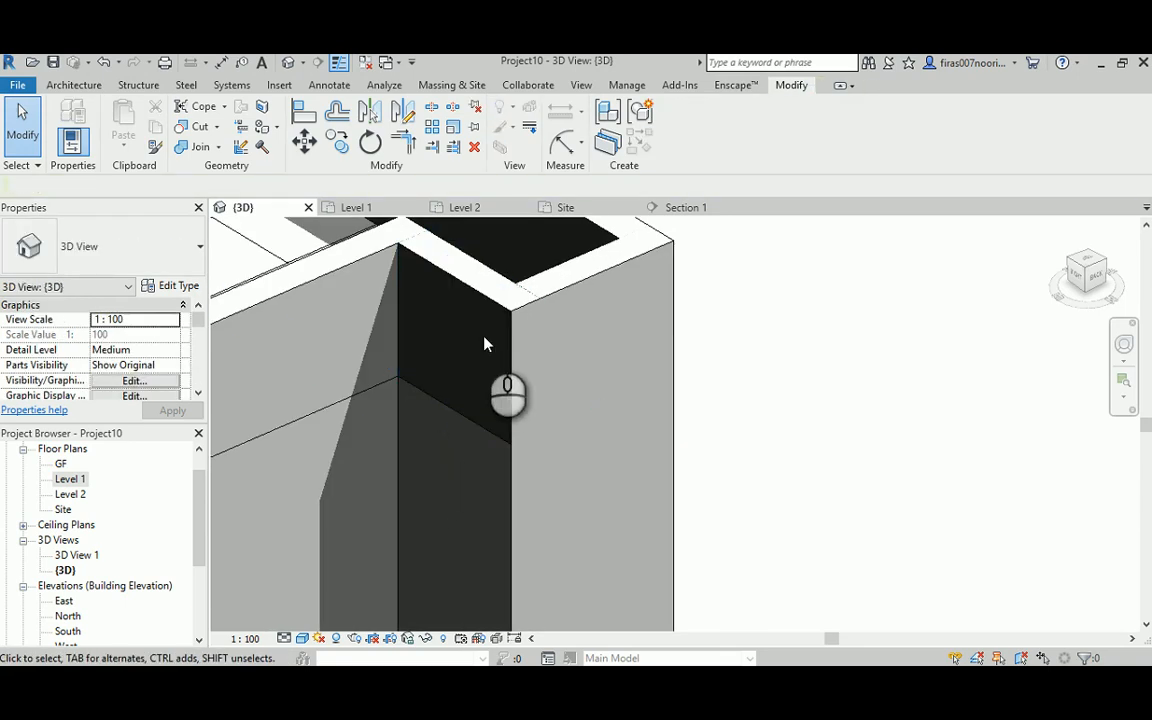
{"action": "left_click", "coordinate": [190, 146]}
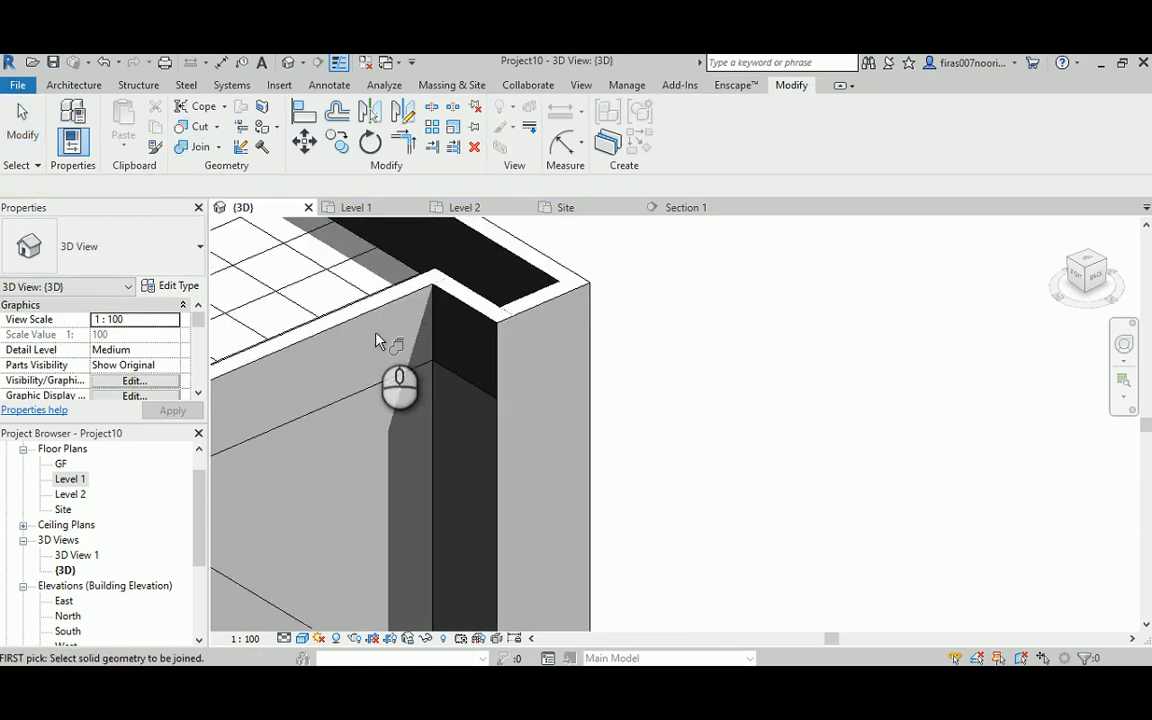
{"action": "left_click", "coordinate": [358, 315]}
{"action": "left_click", "coordinate": [376, 381]}
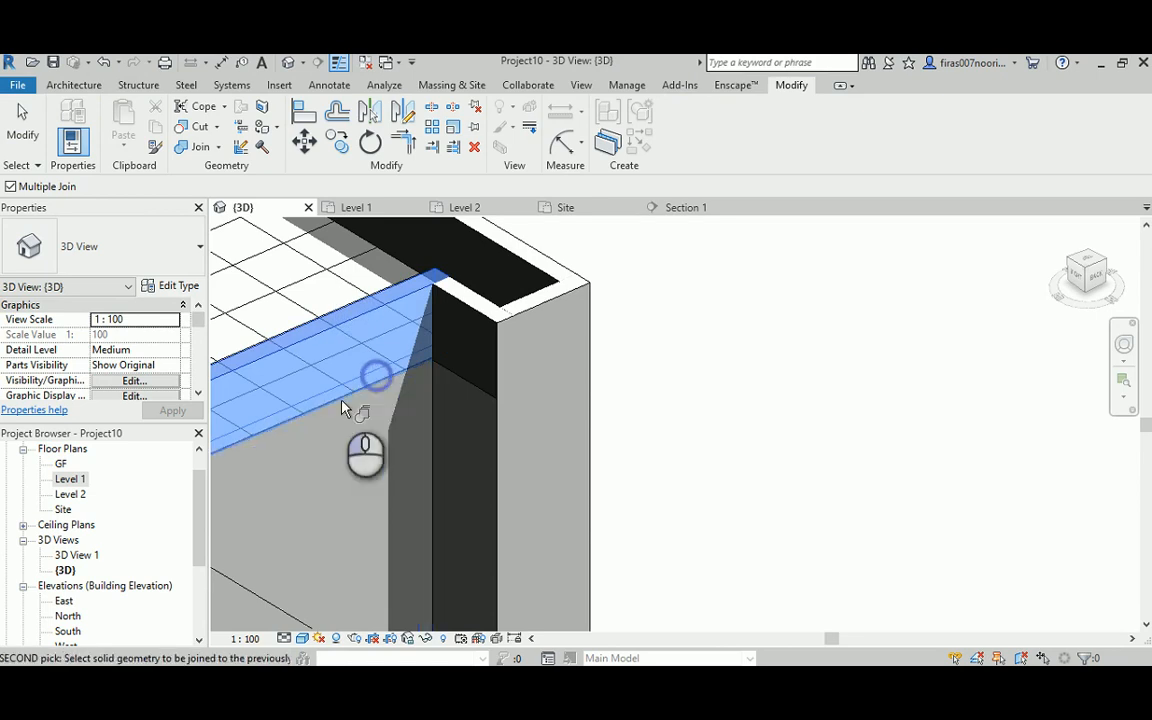
{"action": "key", "text": "Escape"}
- Move the short Level 2 return wall slightly outward over the balcony side, away from the Level 1 wall below
{"action": "middle_click_drag", "start_coordinate": [300, 384], "coordinate": [455, 372]}
{"action": "left_click_drag", "start_coordinate": [624, 371], "coordinate": [604, 380]}
{"action": "left_click", "coordinate": [775, 440]}
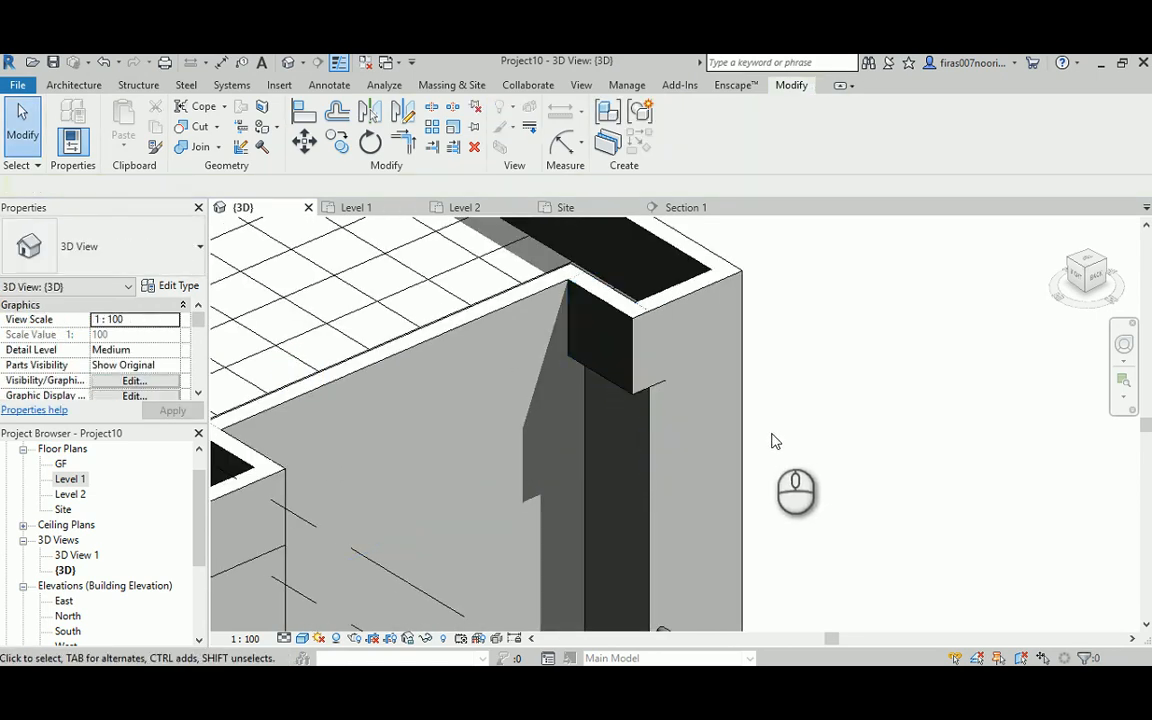
- Undo the last move of the short Level 2 return wall at the back corner above the balcony
{"action": "middle_click_drag", "start_coordinate": [614, 356], "coordinate": [653, 357], "text": "shift"}
{"action": "middle_click_drag", "start_coordinate": [682, 303], "coordinate": [630, 396]}
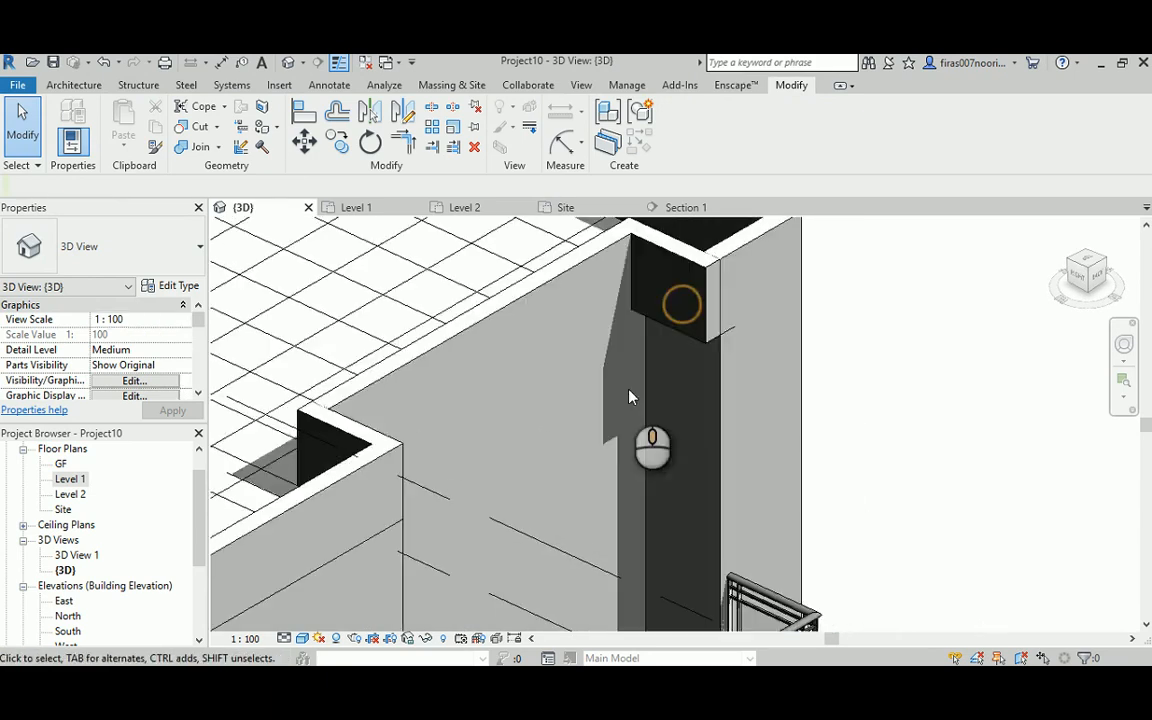
{"action": "key", "text": "ctrl+z"}
{"action": "middle_click_drag", "start_coordinate": [723, 306], "coordinate": [625, 485]}
- Select the short Level 2 return wall at the back corner and check its wall type
{"action": "left_click", "coordinate": [630, 333]}
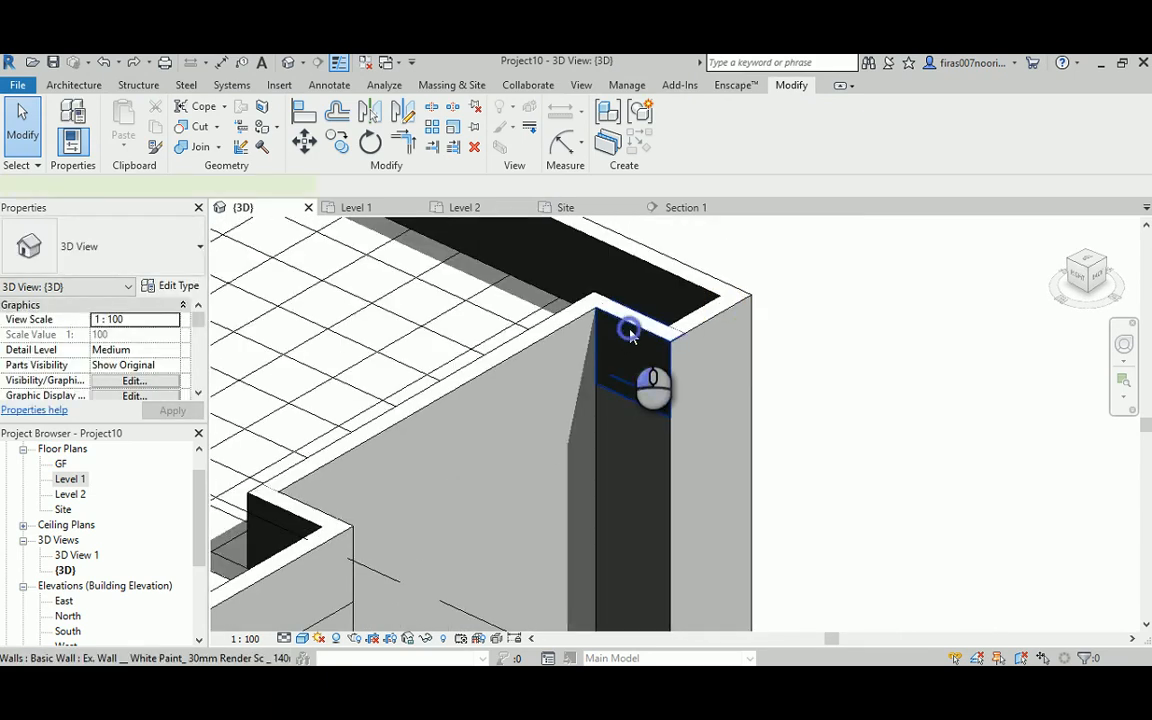
{"action": "left_click", "coordinate": [162, 258]}
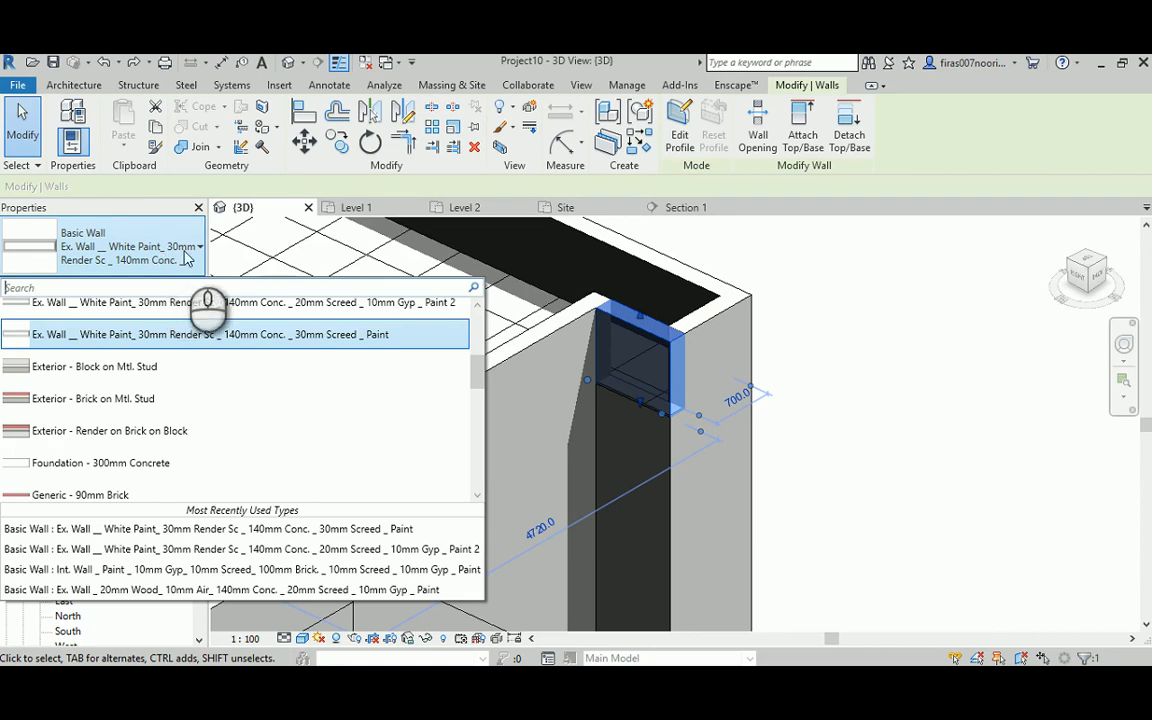
{"action": "left_click", "coordinate": [185, 258]}
{"action": "left_click", "coordinate": [864, 414]}
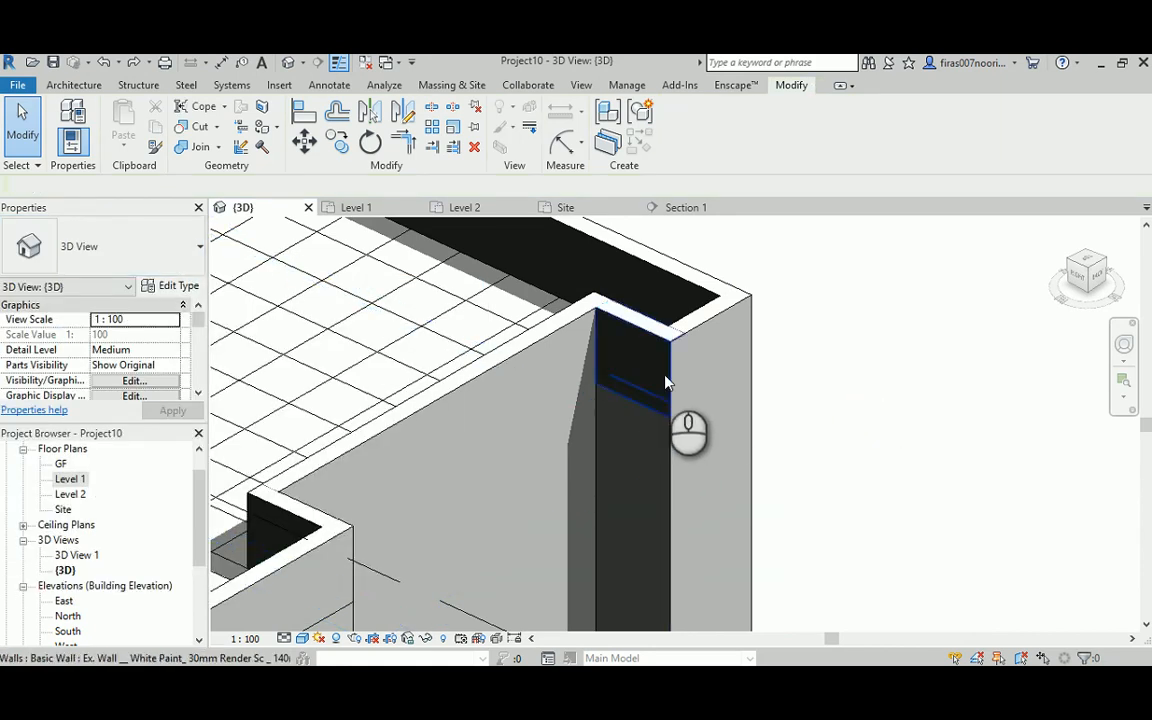
- Select the Level 1 wall directly below the short return wall and check its wall type for comparison
{"action": "scroll", "coordinate": [685, 373], "scroll_direction": "down", "scroll_amount": 4}
{"action": "middle_click_drag", "start_coordinate": [489, 492], "coordinate": [509, 364], "text": "shift"}
{"action": "left_click", "coordinate": [560, 408]}
{"action": "middle_click_drag", "start_coordinate": [550, 452], "coordinate": [396, 445], "text": "shift"}
{"action": "scroll", "coordinate": [455, 420], "scroll_direction": "up", "scroll_amount": 2}
{"action": "key", "text": "Escape"}
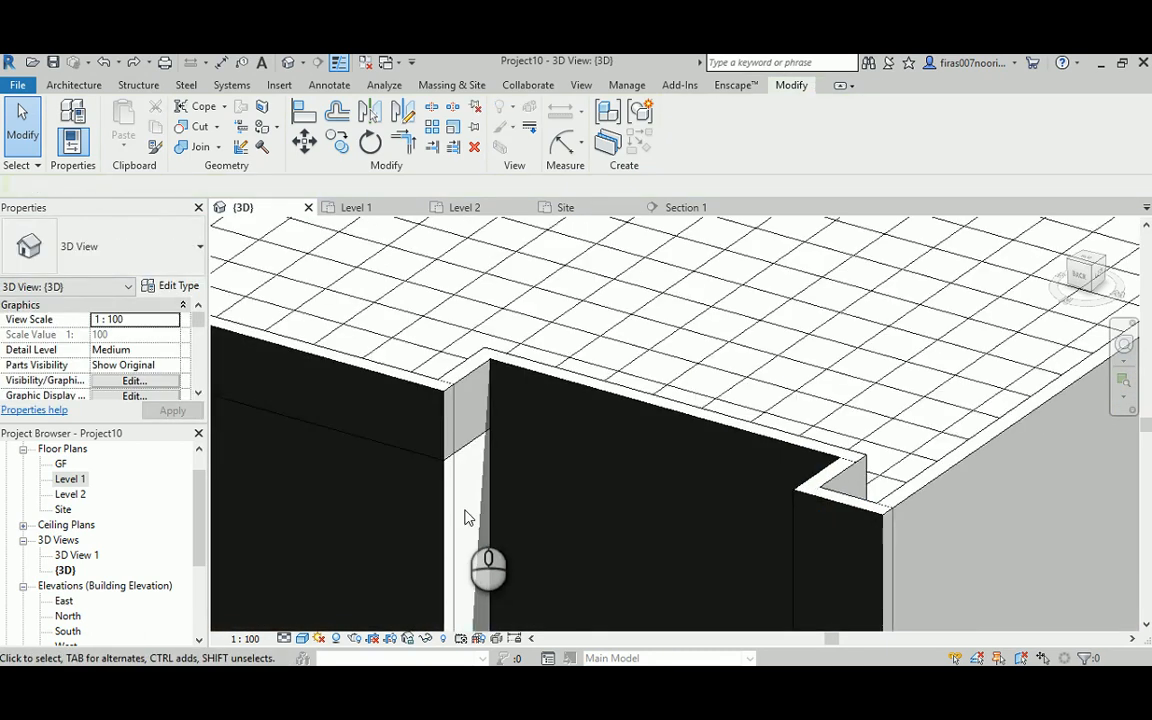
{"action": "left_click", "coordinate": [474, 486]}
{"action": "middle_click_drag", "start_coordinate": [474, 486], "coordinate": [495, 360]}
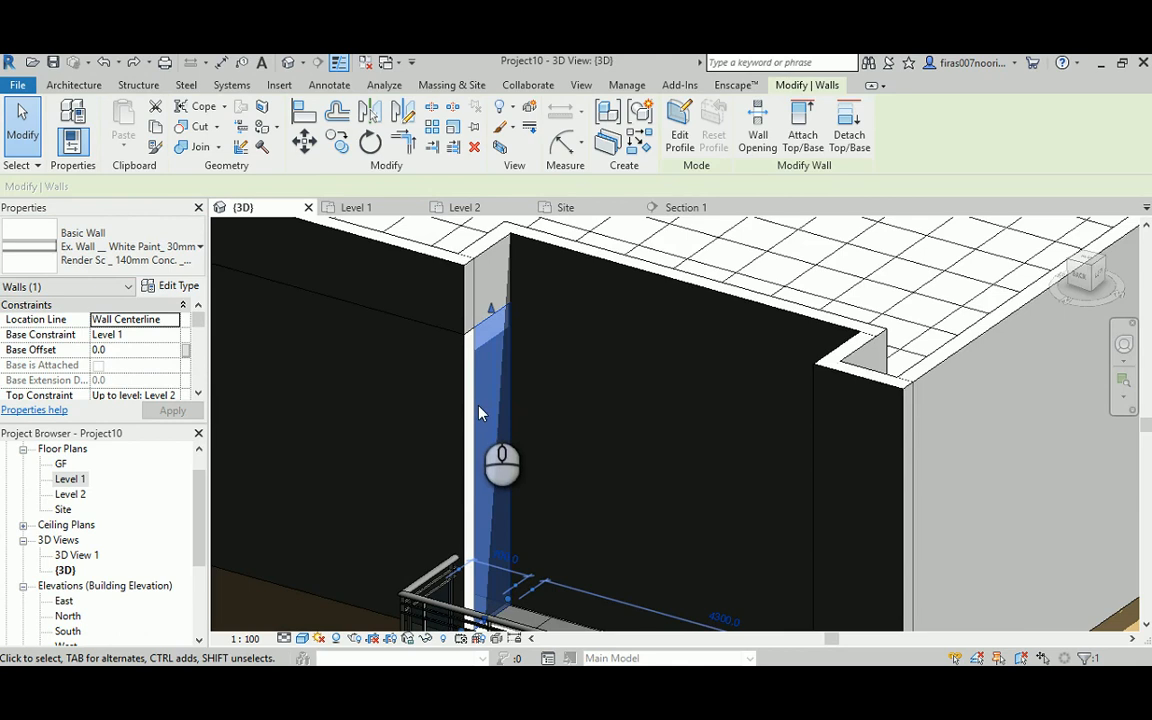
{"action": "middle_click_drag", "start_coordinate": [501, 380], "coordinate": [529, 372], "text": "shift"}
{"action": "middle_click_drag", "start_coordinate": [753, 351], "coordinate": [497, 369], "text": "shift"}
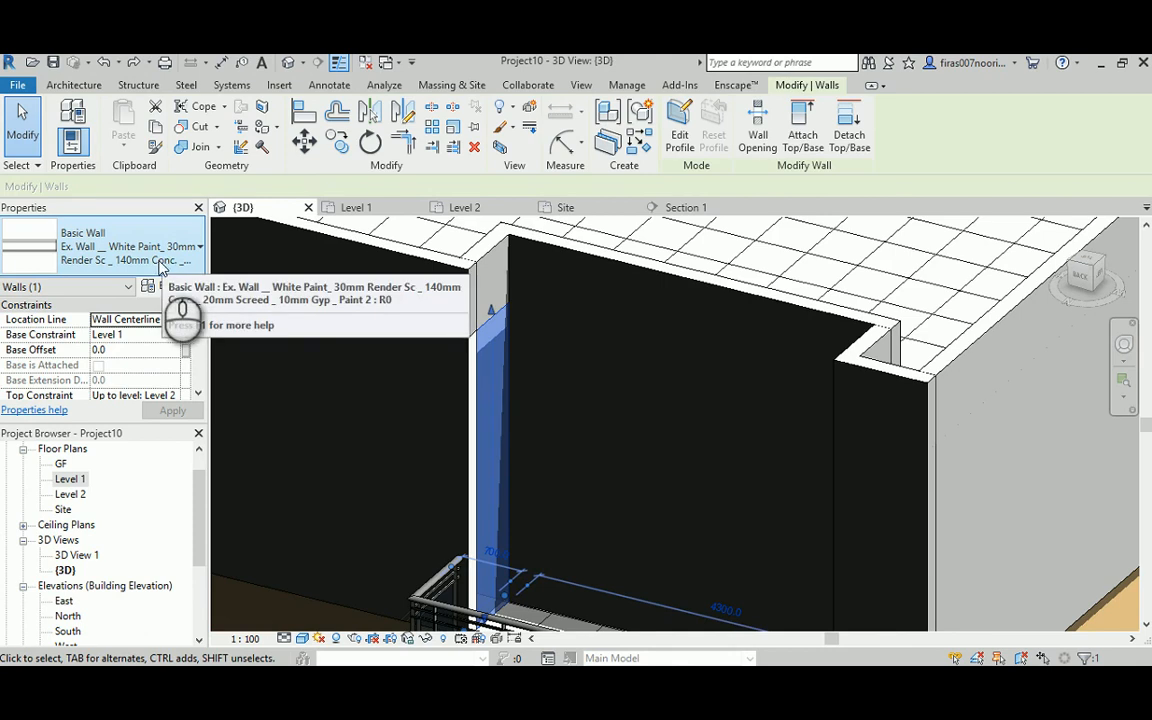
{"action": "scroll", "coordinate": [432, 309], "scroll_direction": "down", "scroll_amount": 3}
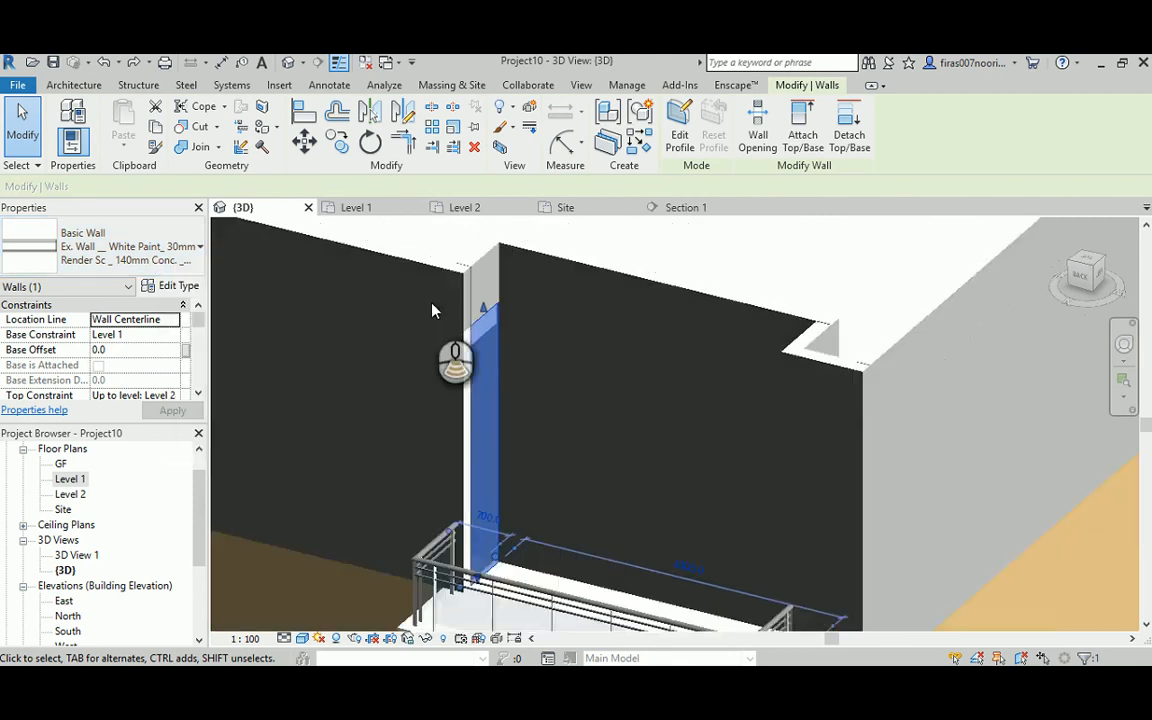
{"action": "key", "text": "Escape"}
- Join the Level 2 wall on the projecting block beside the balcony and its adjoining return wall to the Level 1 walls below them
{"action": "middle_click_drag", "start_coordinate": [325, 304], "coordinate": [630, 368]}
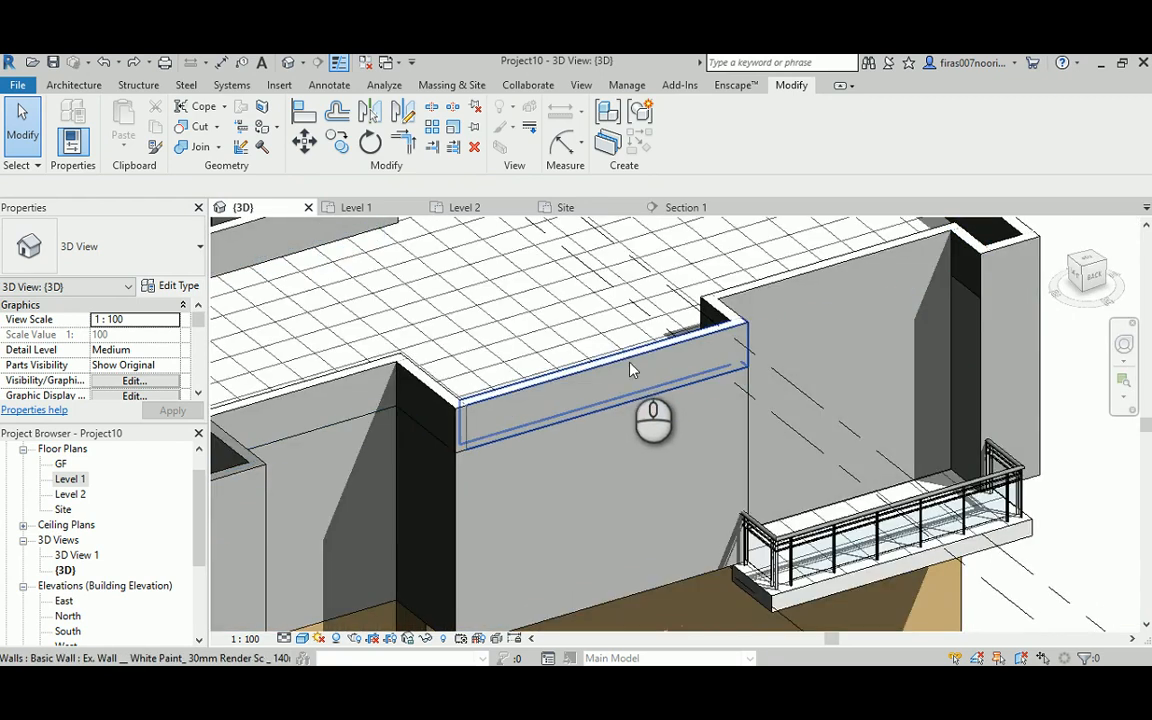
{"action": "left_click", "coordinate": [630, 362]}
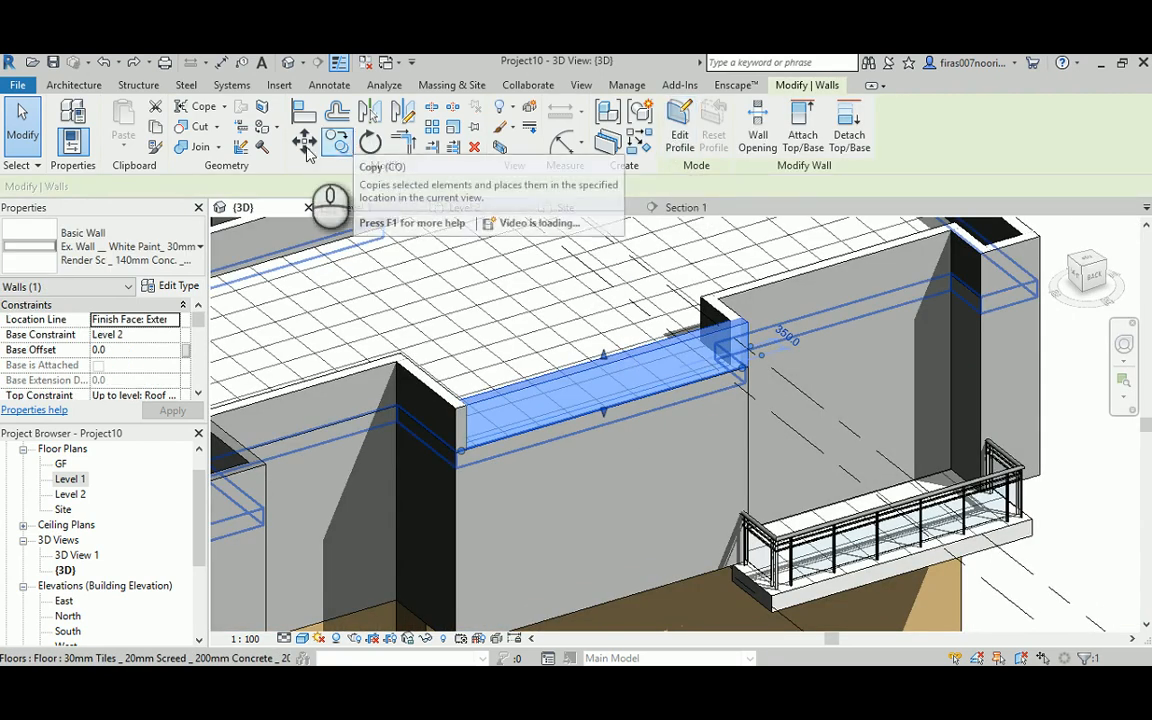
{"action": "left_click", "coordinate": [183, 147]}
{"action": "left_click", "coordinate": [533, 390]}
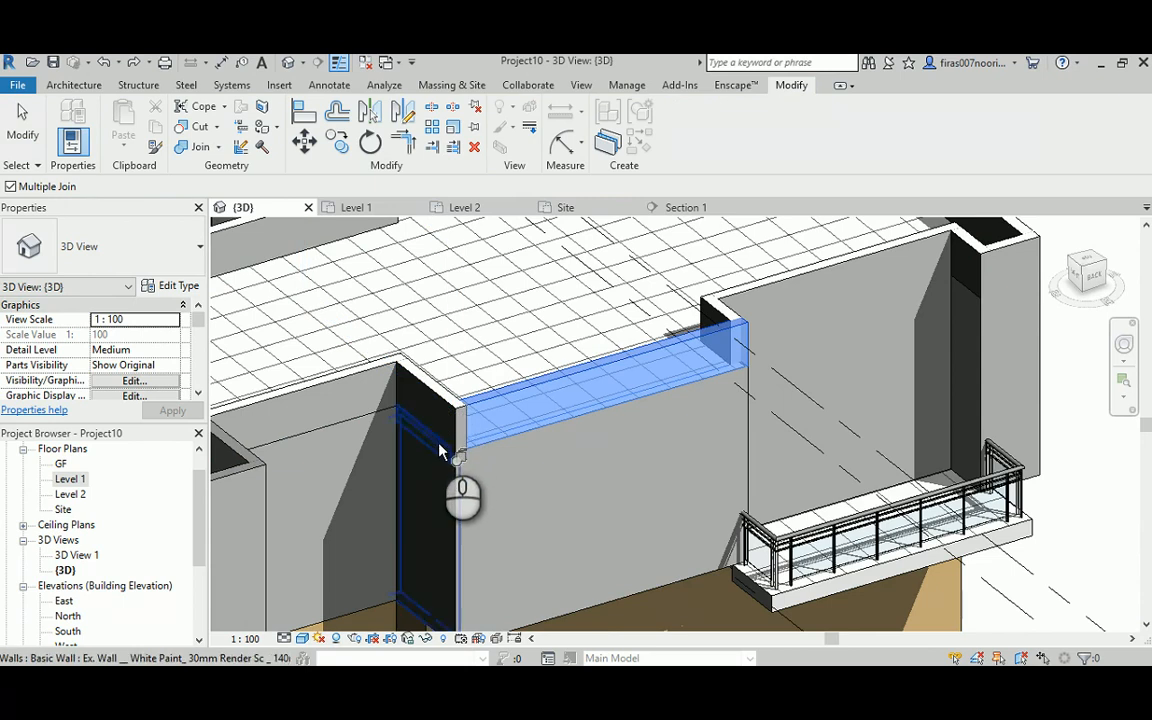
{"action": "middle_click_drag", "start_coordinate": [440, 450], "coordinate": [450, 505], "text": "shift"}
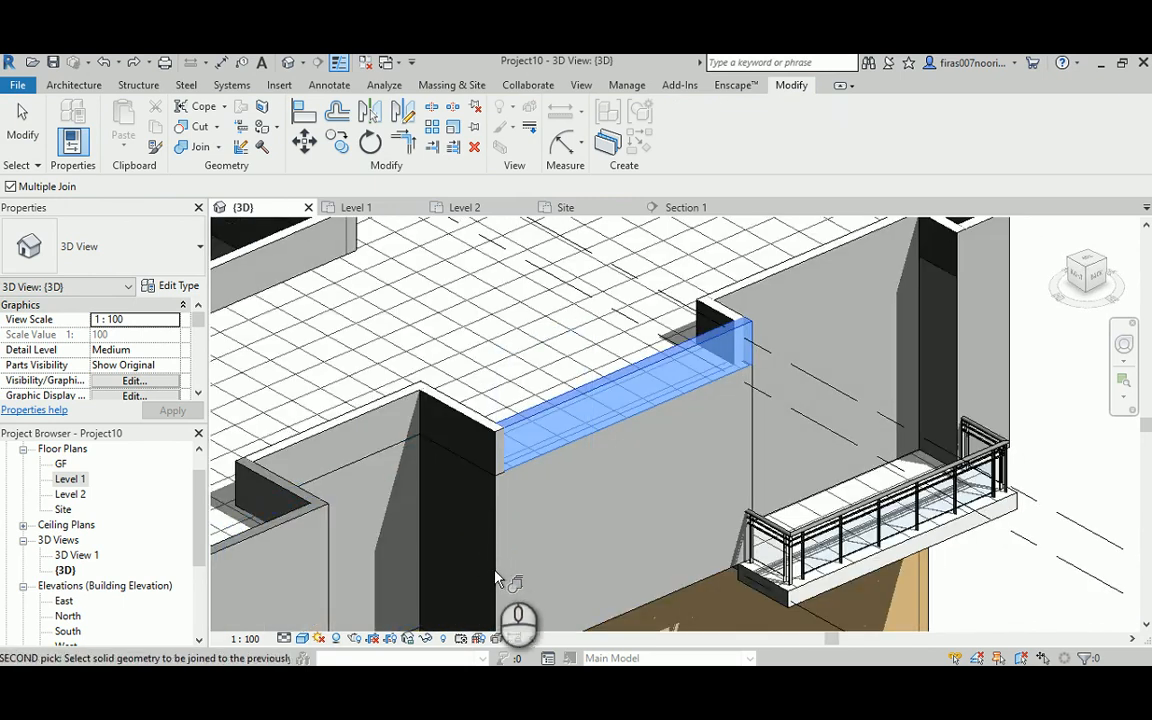
{"action": "left_click", "coordinate": [380, 472]}
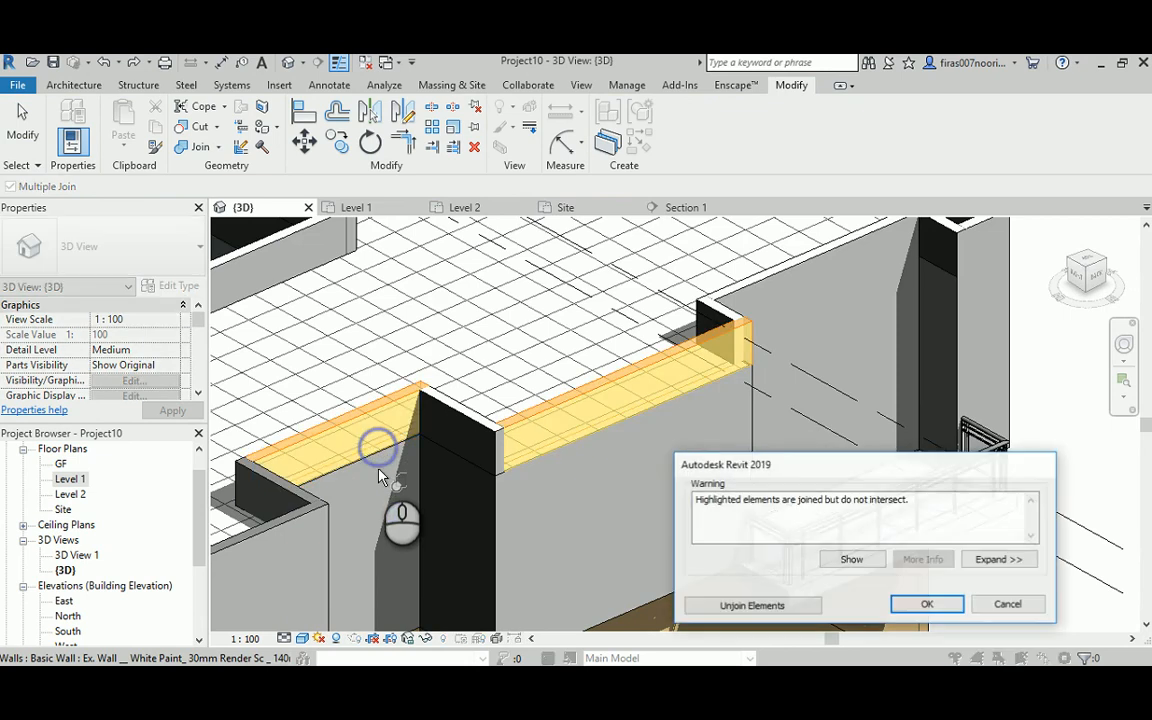
{"action": "left_click", "coordinate": [1007, 604]}
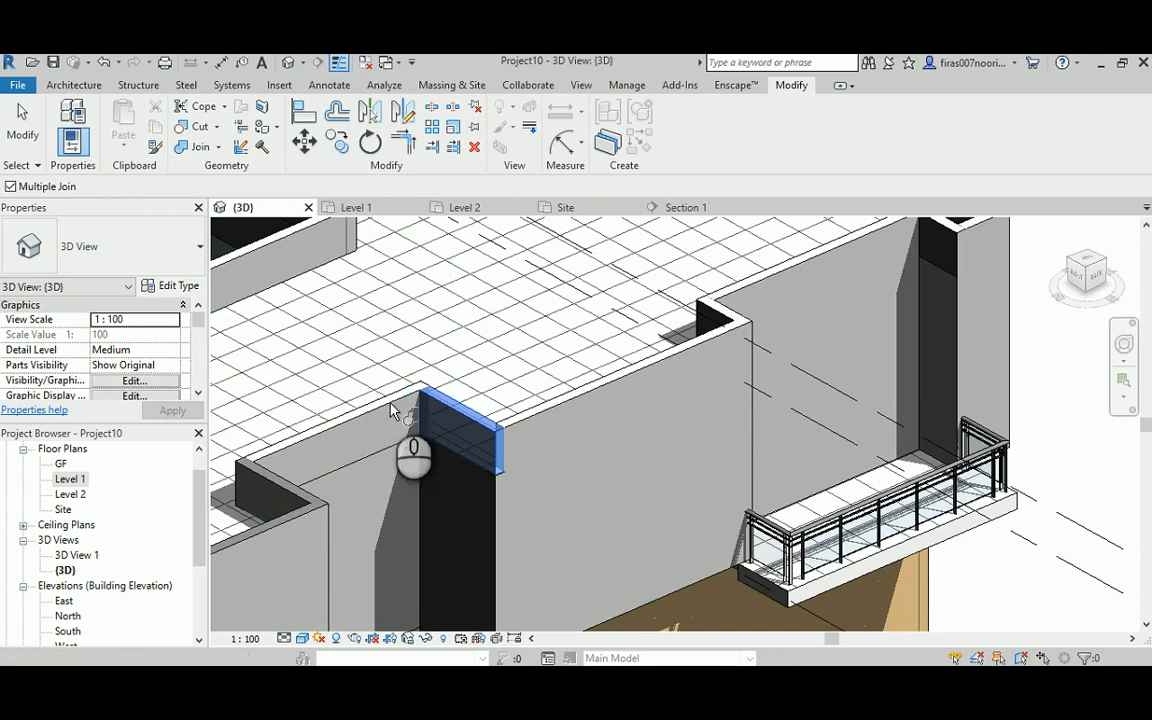
{"action": "middle_click_drag", "start_coordinate": [392, 410], "coordinate": [472, 400]}
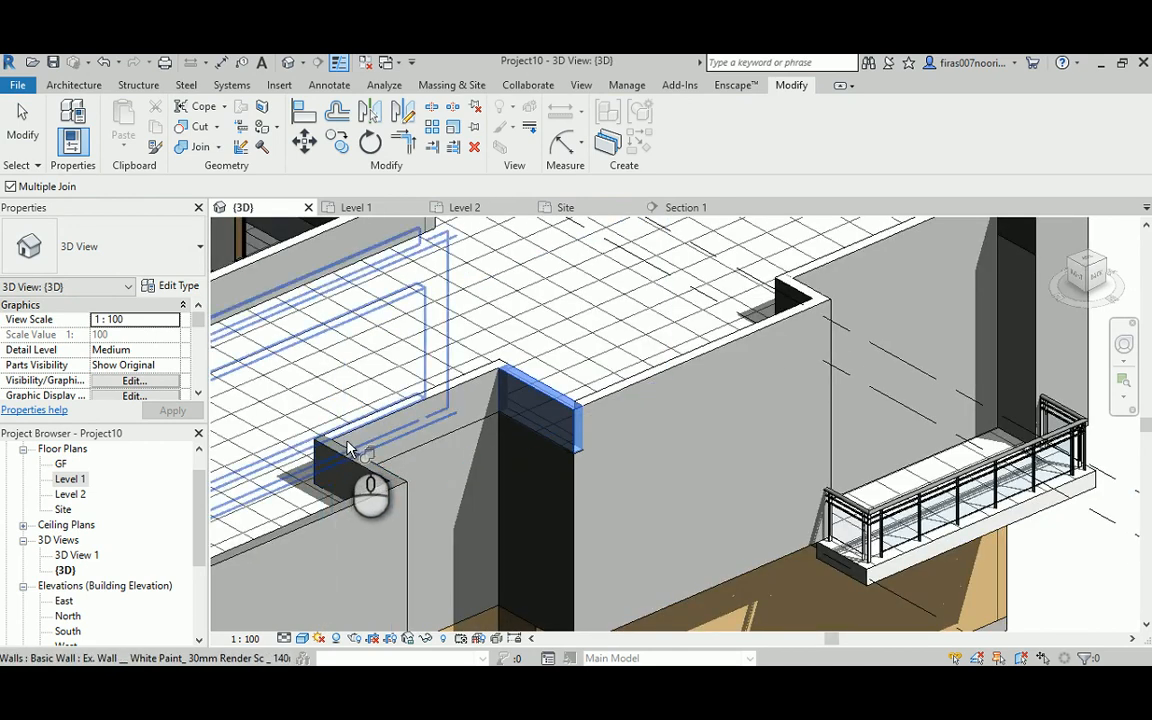
{"action": "key", "text": "Escape"}
{"action": "left_click", "coordinate": [554, 319]}
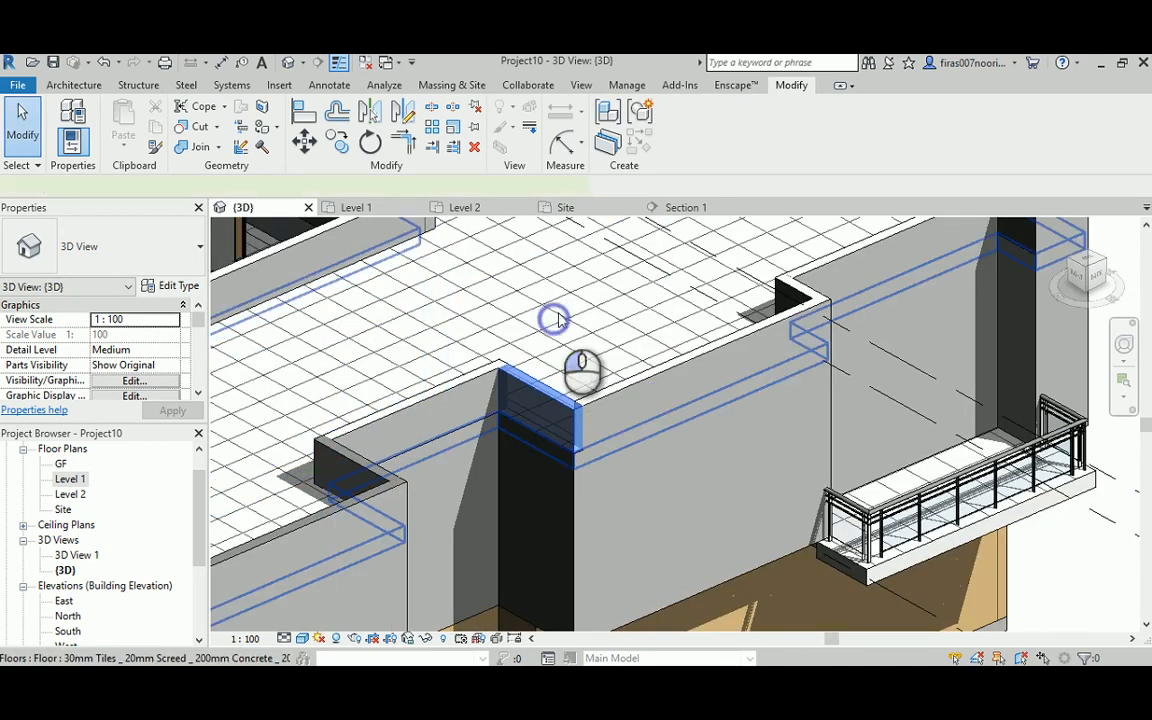
{"action": "scroll", "coordinate": [558, 312], "scroll_direction": "down", "scroll_amount": 2}
{"action": "left_click", "coordinate": [892, 493]}
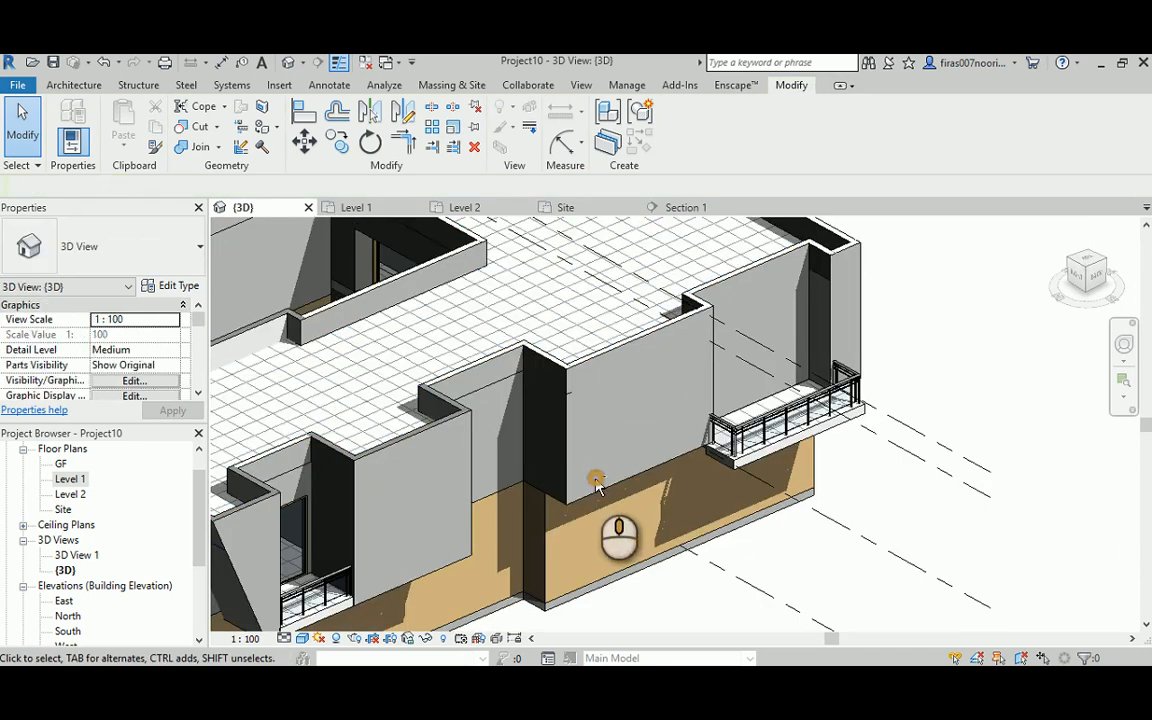
- Join the recessed Level 2 wall above the small balcony's glazed door to the Level 1 wall below it
{"action": "middle_click_drag", "start_coordinate": [596, 482], "coordinate": [730, 434], "text": "shift"}
{"action": "scroll", "coordinate": [604, 468], "scroll_direction": "up", "scroll_amount": 2}
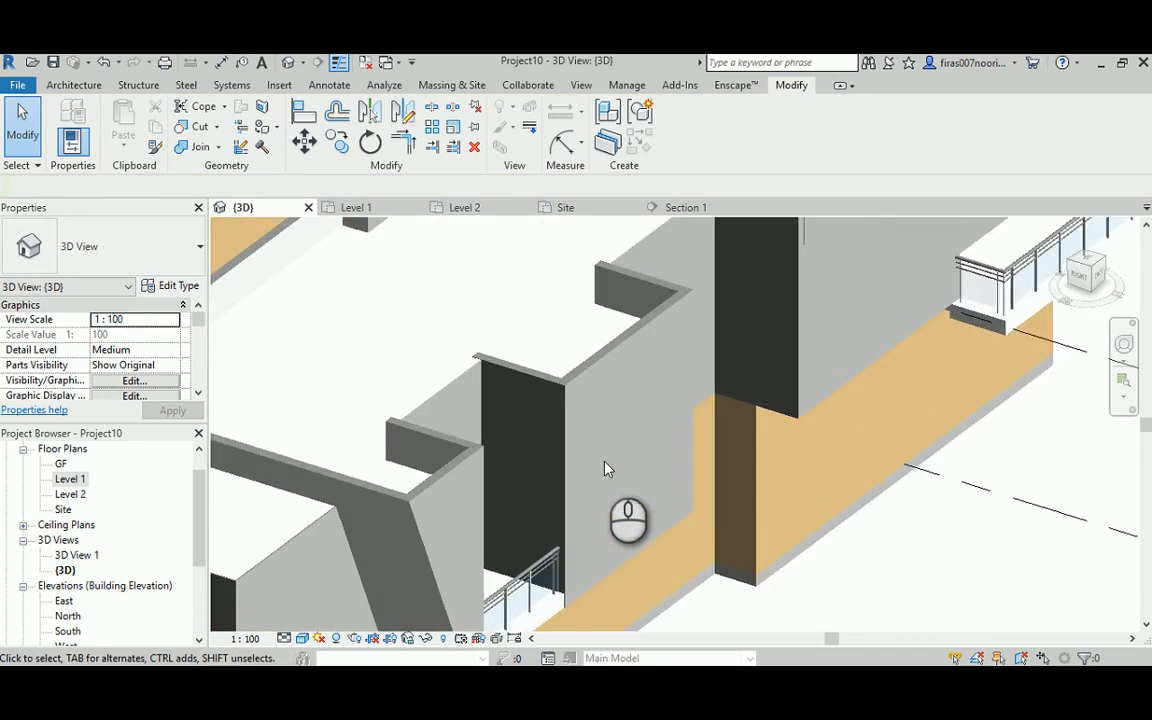
{"action": "left_click", "coordinate": [466, 425]}
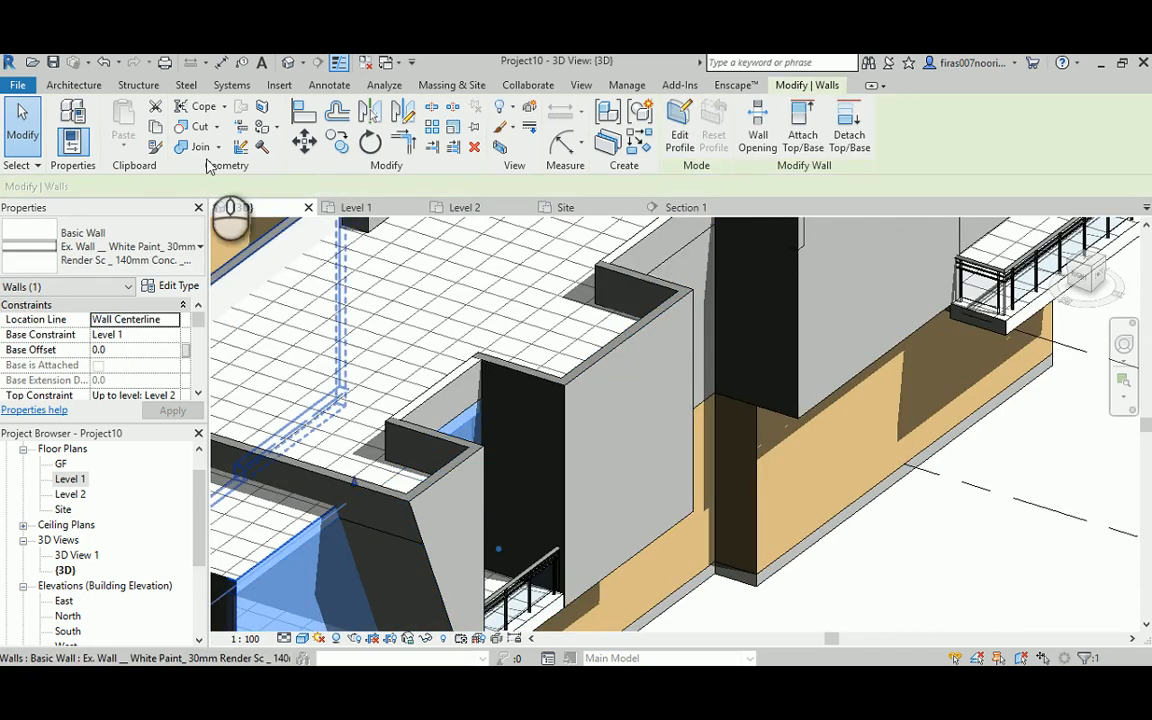
{"action": "left_click", "coordinate": [190, 148]}
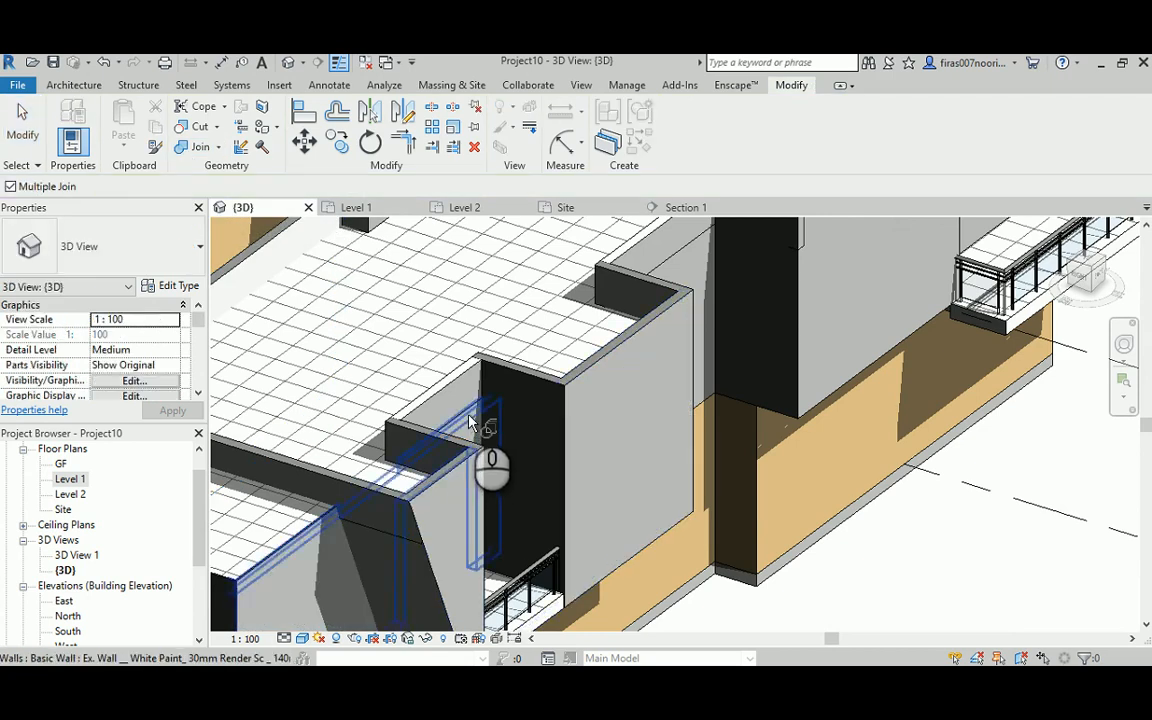
{"action": "left_click", "coordinate": [468, 418]}
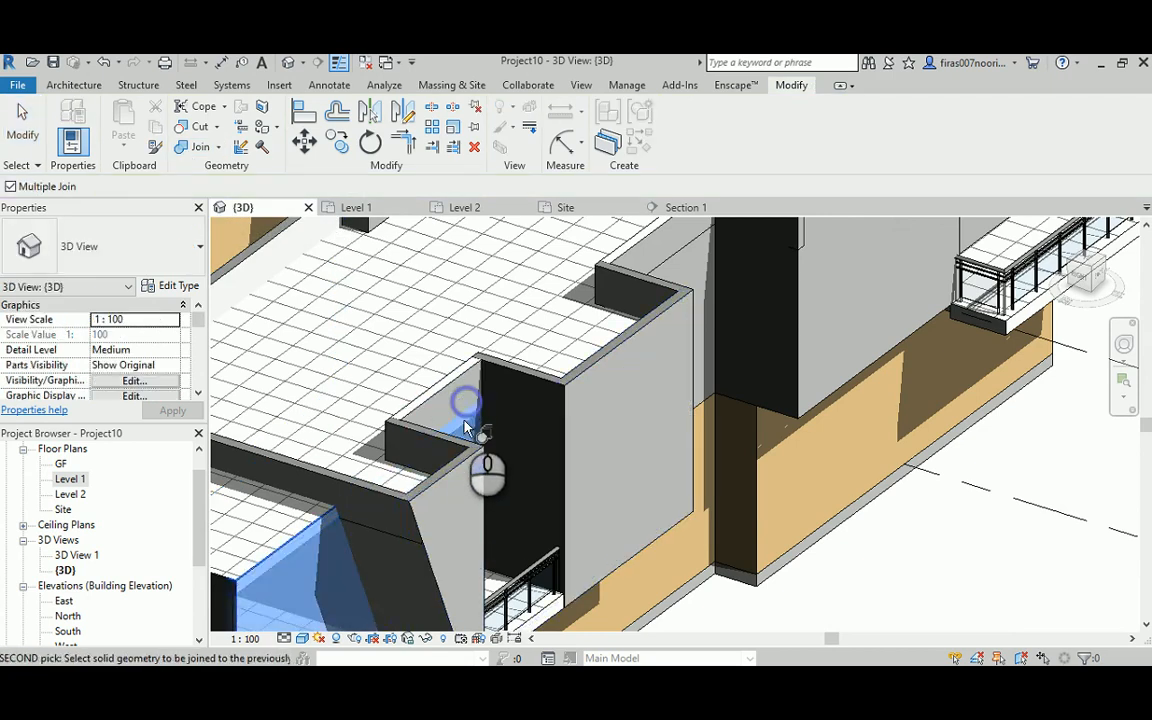
{"action": "middle_click_drag", "start_coordinate": [458, 470], "coordinate": [361, 469], "text": "shift"}
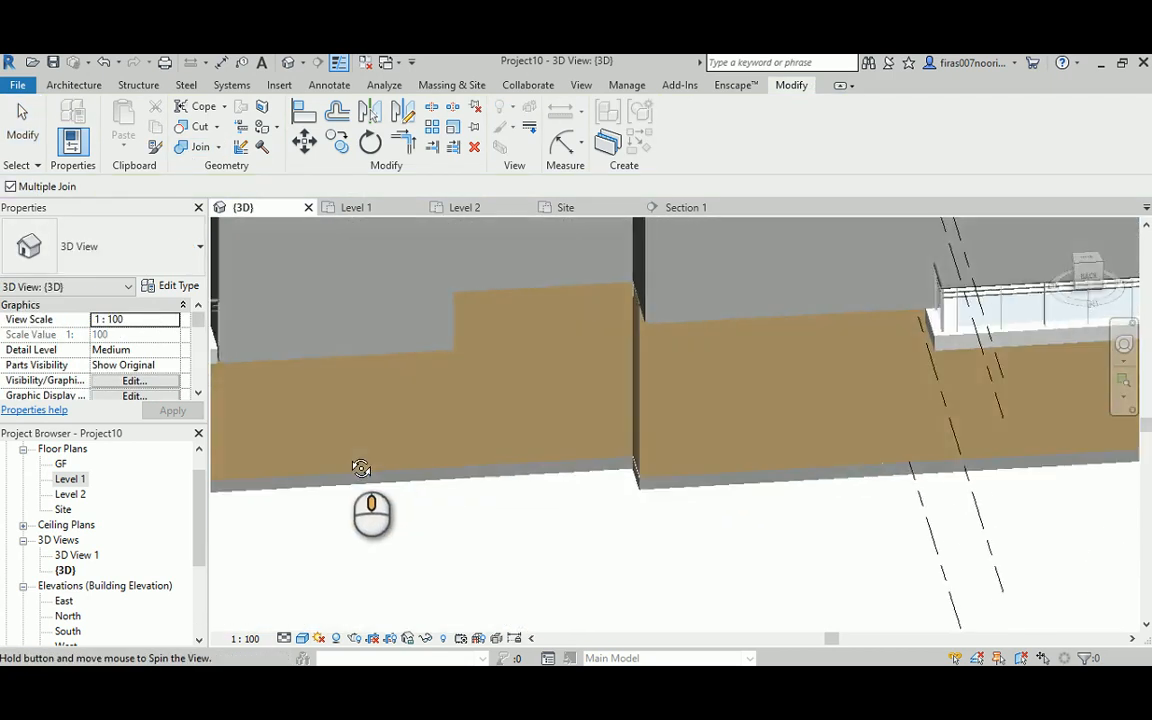
{"action": "middle_click_drag", "start_coordinate": [359, 380], "coordinate": [738, 529]}
{"action": "middle_click_drag", "start_coordinate": [571, 481], "coordinate": [526, 537], "text": "shift"}
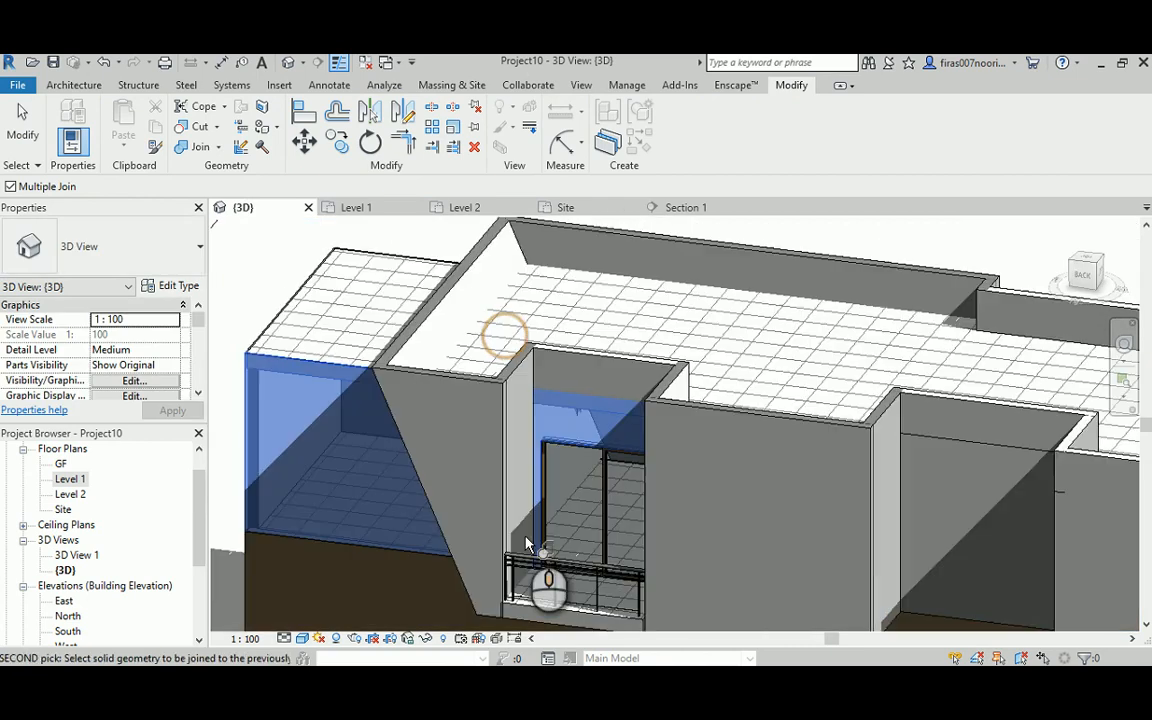
{"action": "key", "text": "Escape"}
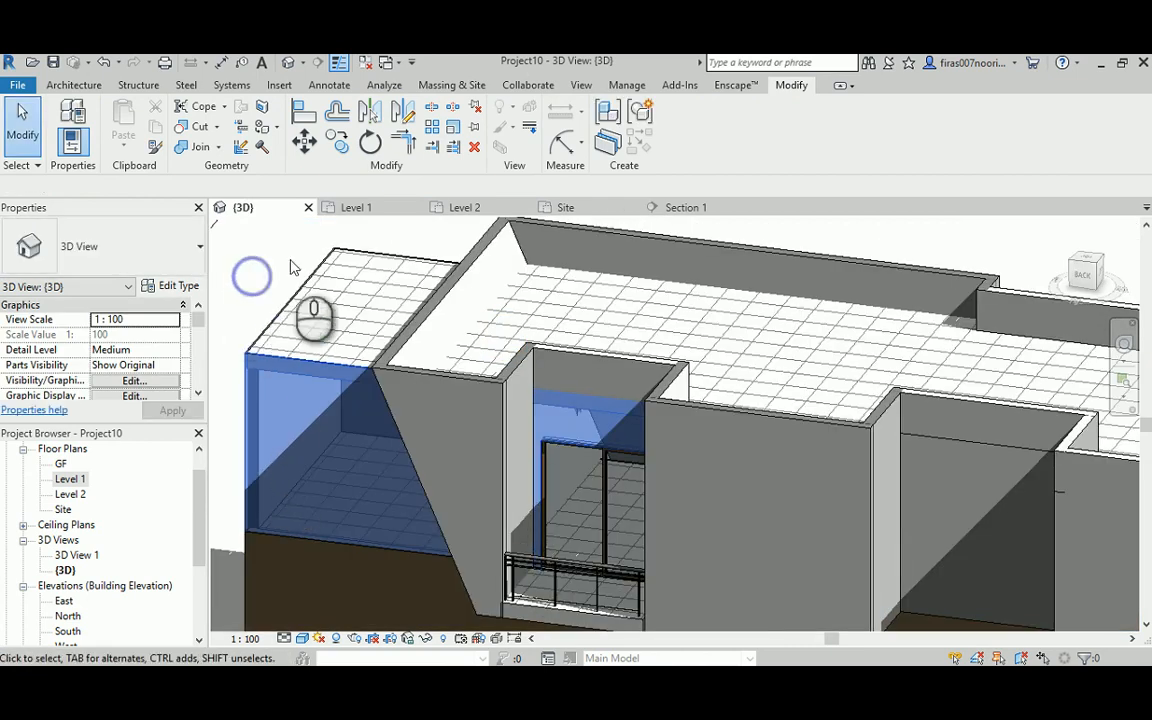
{"action": "left_click", "coordinate": [315, 340]}
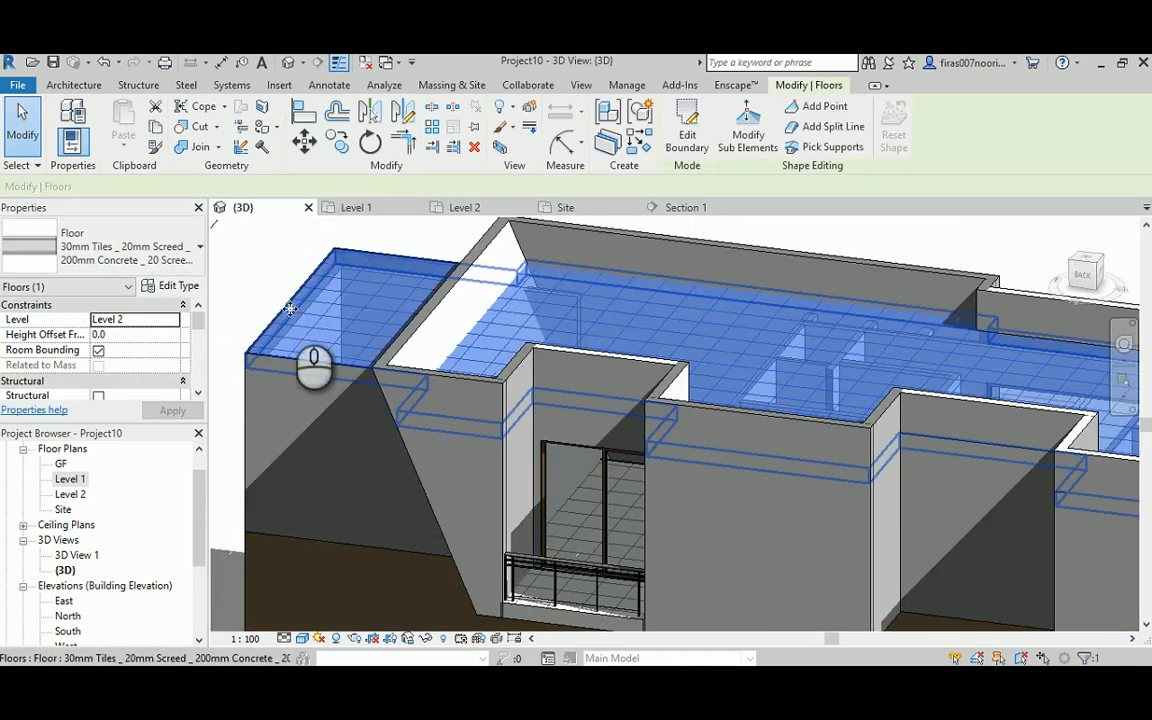
{"action": "left_click", "coordinate": [257, 265]}
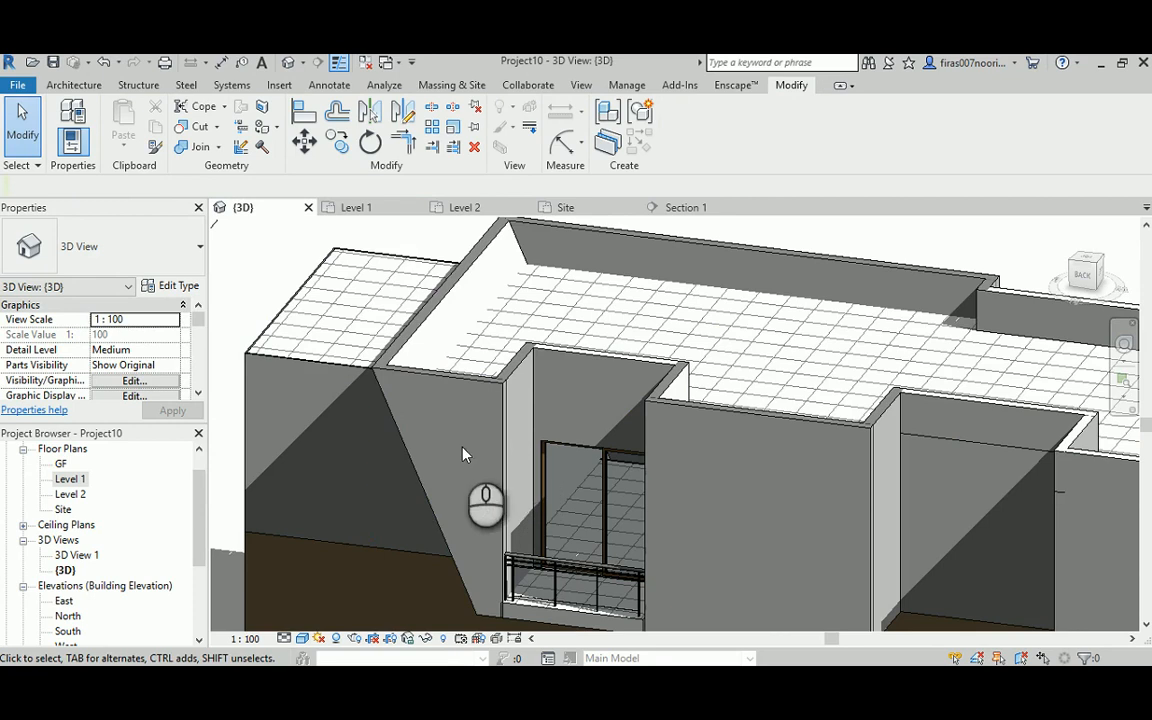
{"action": "middle_click_drag", "start_coordinate": [462, 455], "coordinate": [684, 581], "text": "shift"}
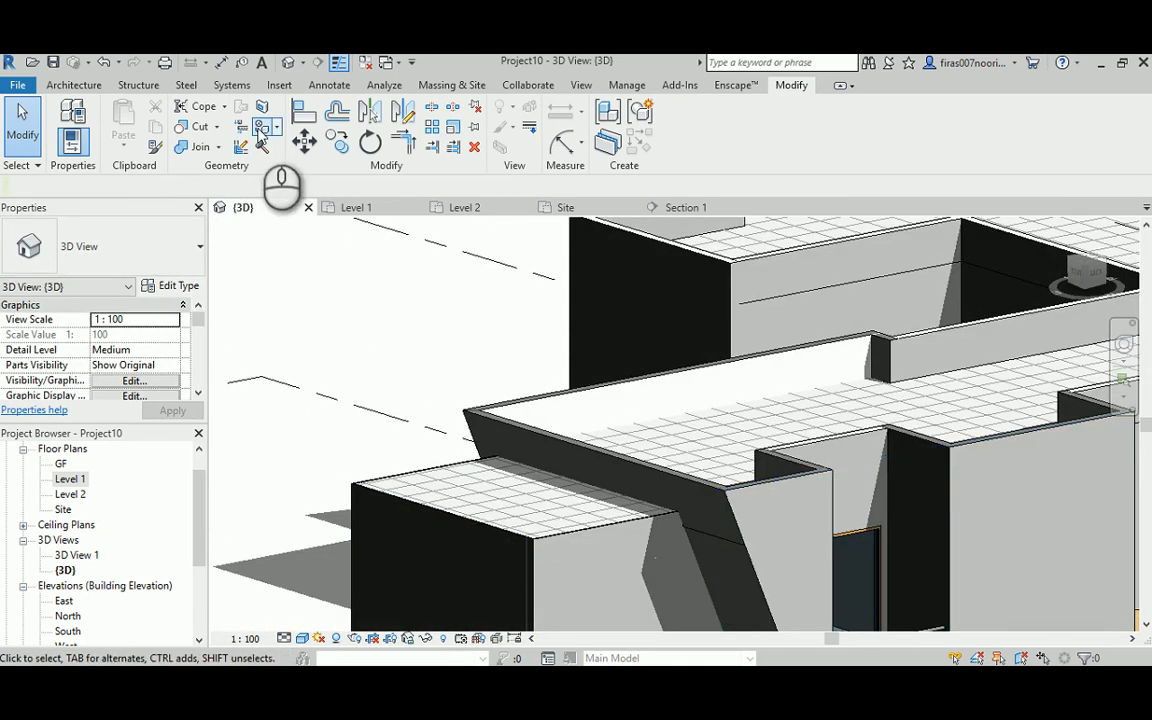
{"action": "left_click", "coordinate": [196, 147]}
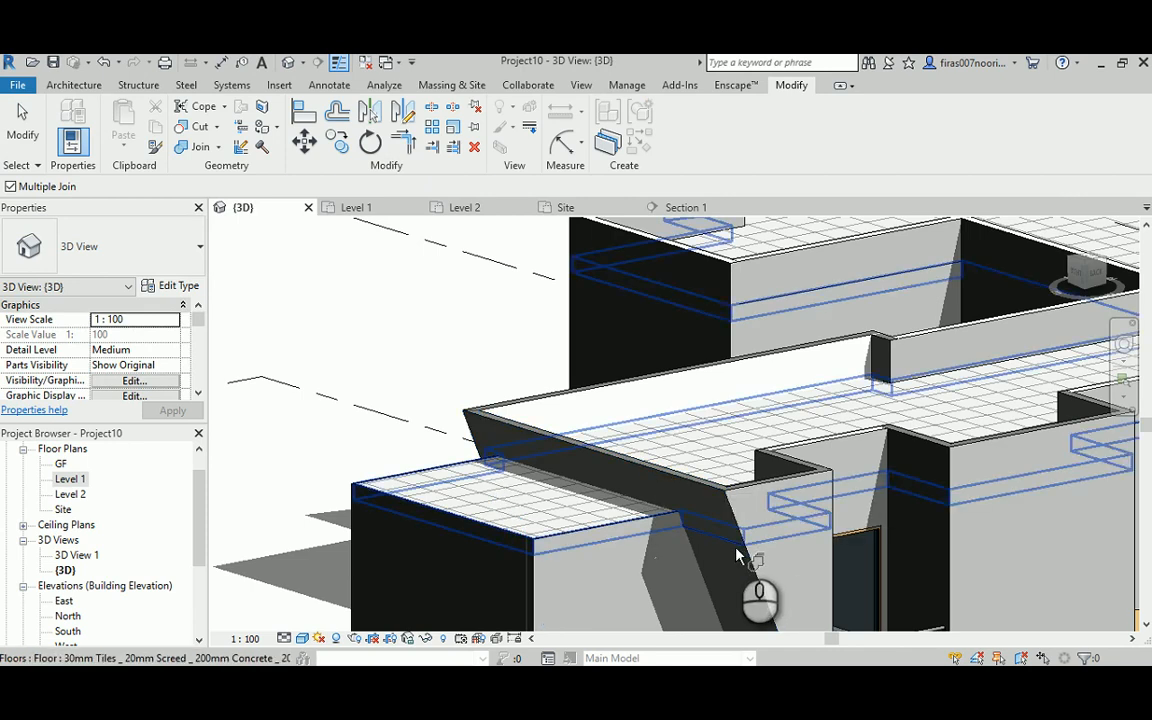
{"action": "key", "text": "Escape"}
- Try to join the recessed Level 2 wall in the building's inner corner, above the raised slab side, to its Level 1 wall
{"action": "scroll", "coordinate": [738, 548], "scroll_direction": "down", "scroll_amount": 4}
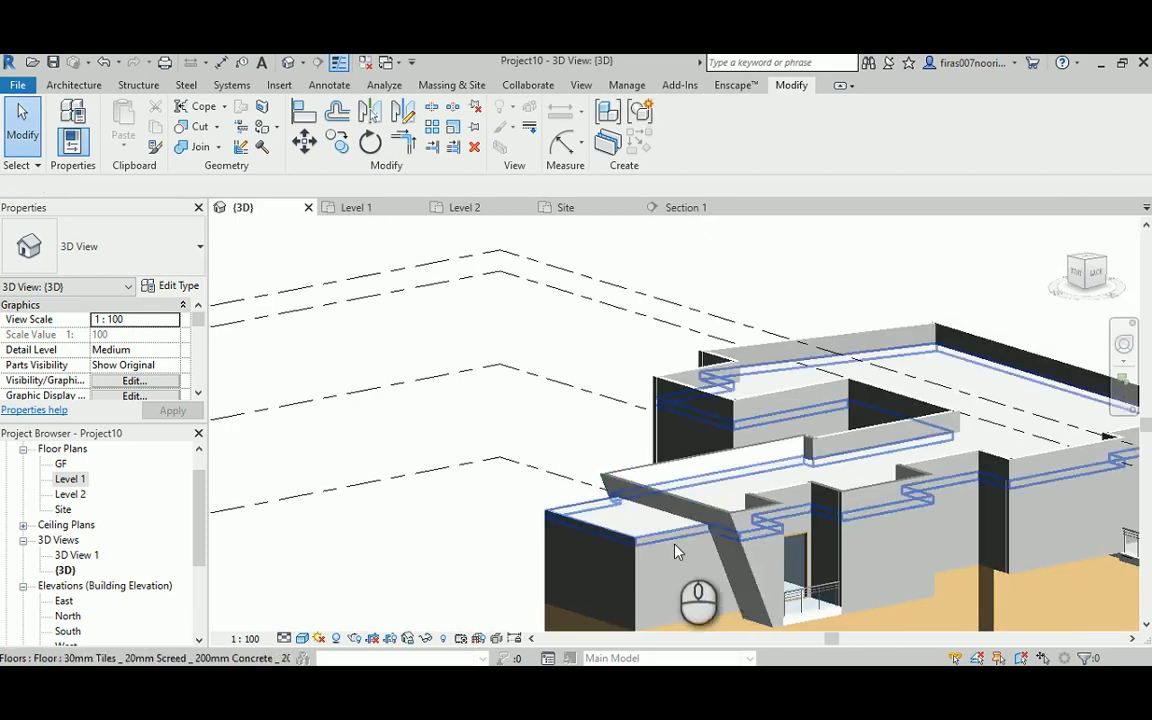
{"action": "middle_click_drag", "start_coordinate": [674, 548], "coordinate": [770, 455], "text": "shift"}
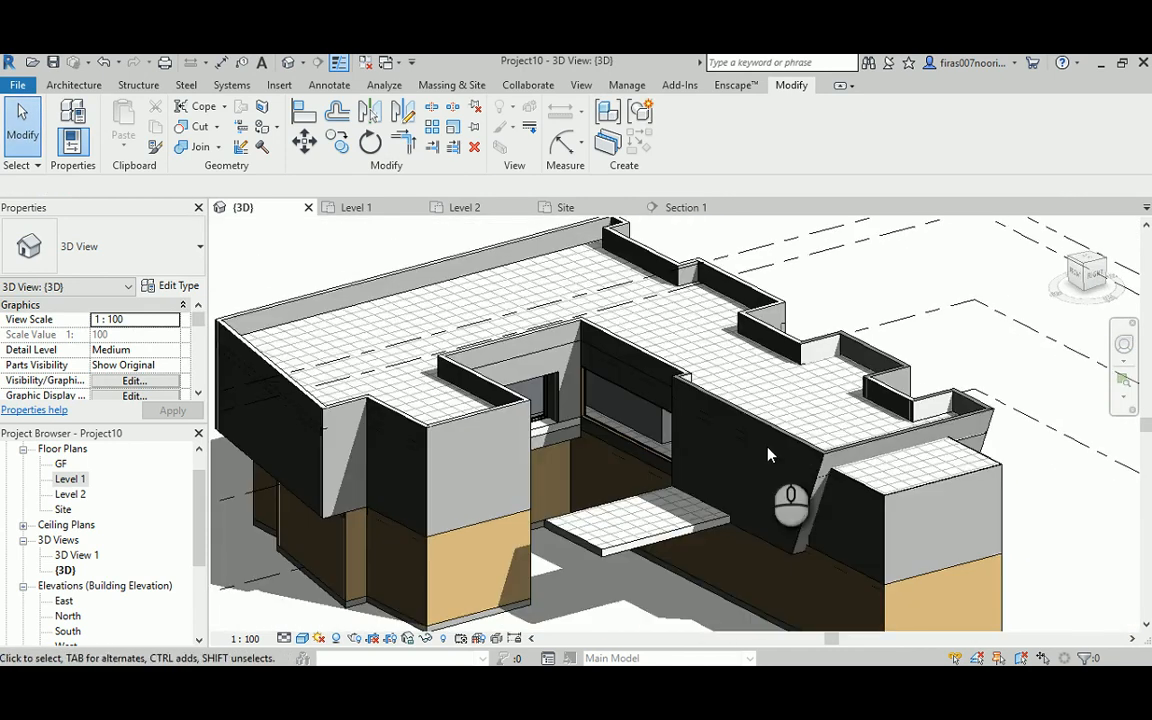
{"action": "middle_click_drag", "start_coordinate": [672, 420], "coordinate": [640, 396], "text": "shift"}
{"action": "scroll", "coordinate": [568, 338], "scroll_direction": "up", "scroll_amount": 2}
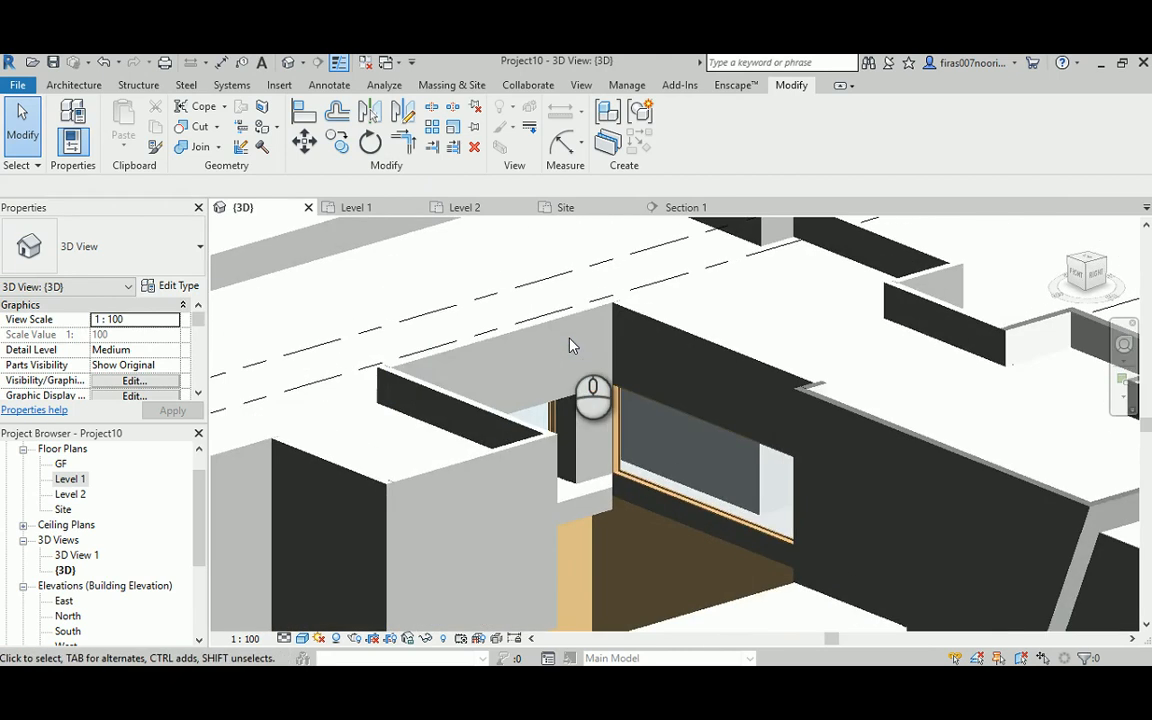
{"action": "left_click", "coordinate": [562, 324]}
{"action": "left_click", "coordinate": [193, 142]}
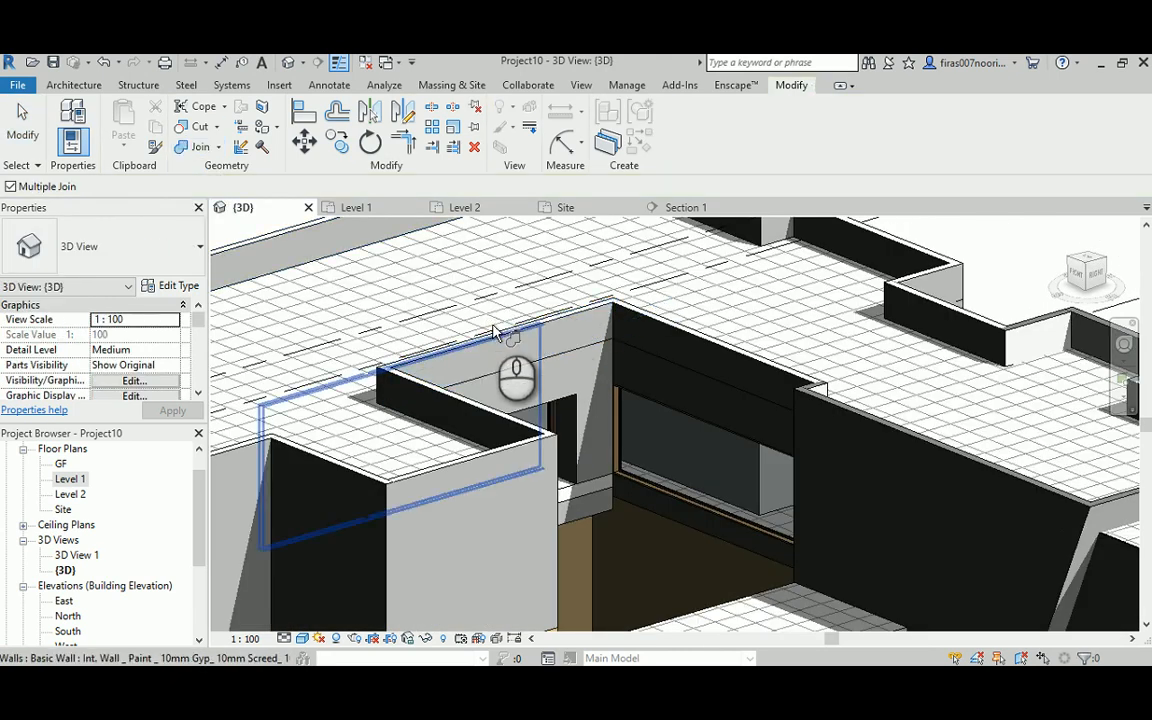
{"action": "left_click", "coordinate": [530, 341]}
{"action": "left_click", "coordinate": [907, 604]}
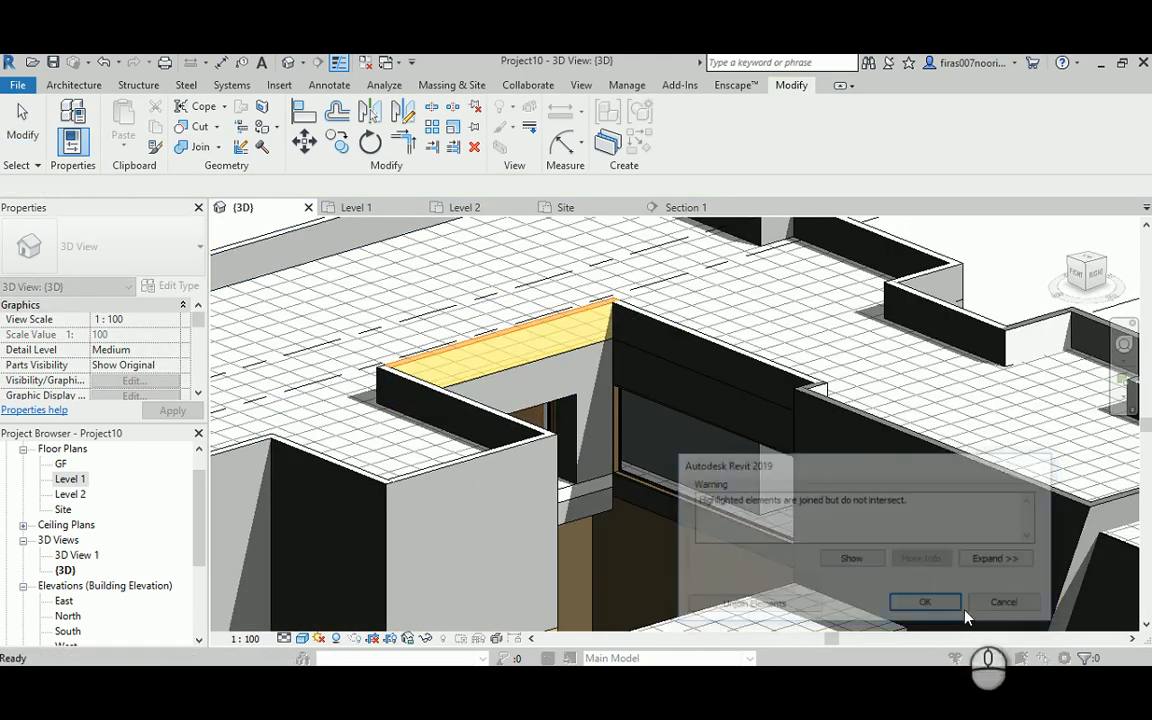
{"action": "key", "text": "Escape"}
- Retry joining the Level 2 wall at the back of the recess, above the door, to the Level 1 wall below it
{"action": "left_click", "coordinate": [190, 146]}
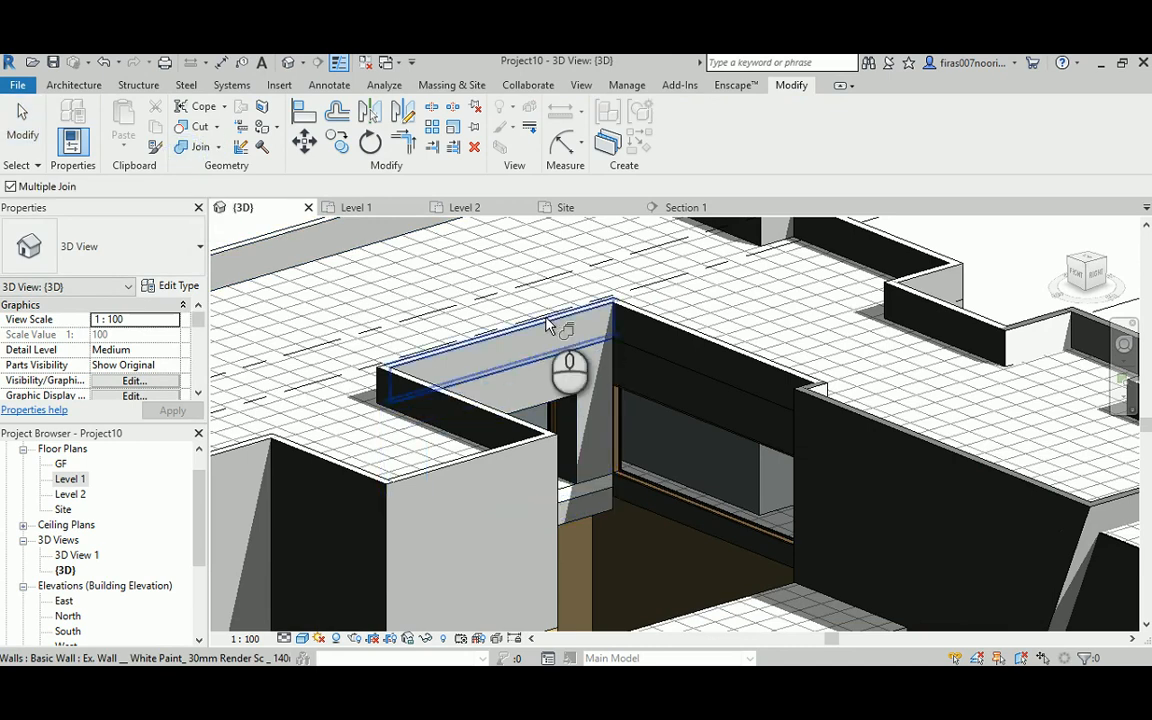
{"action": "left_click", "coordinate": [540, 314]}
{"action": "left_click", "coordinate": [598, 340]}
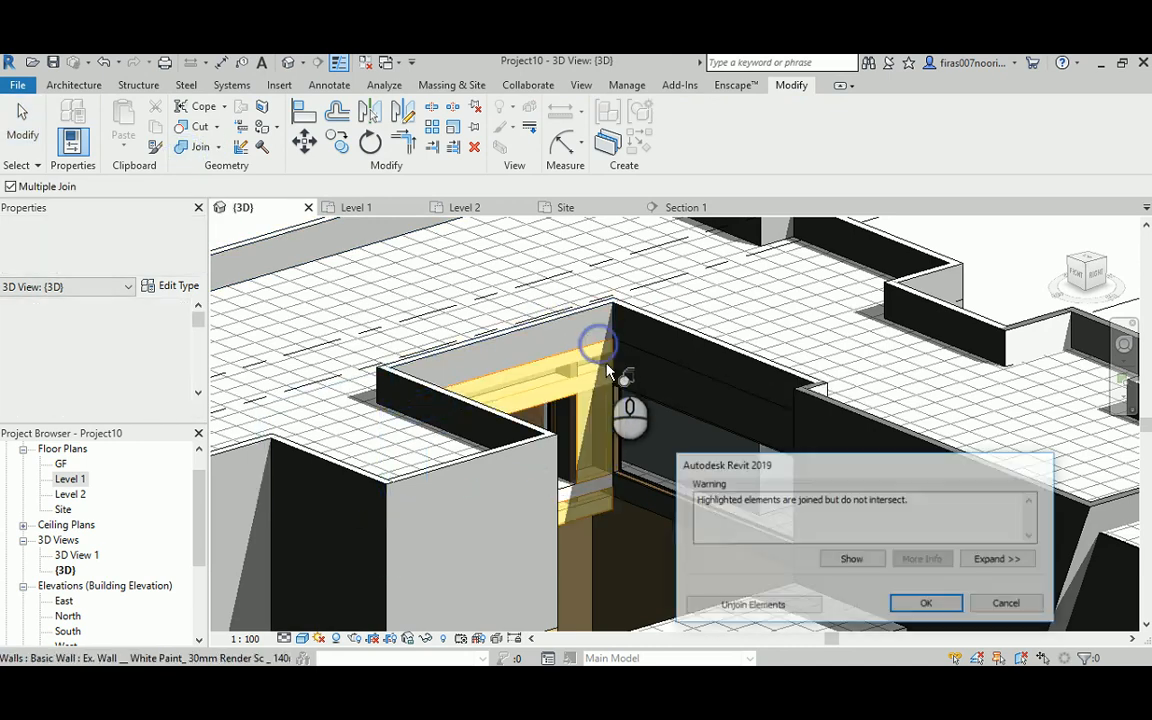
{"action": "left_click", "coordinate": [997, 609]}
- Join the Level 2 wall above the recess's wide window to the Level 1 wall below it
{"action": "left_click", "coordinate": [668, 342]}
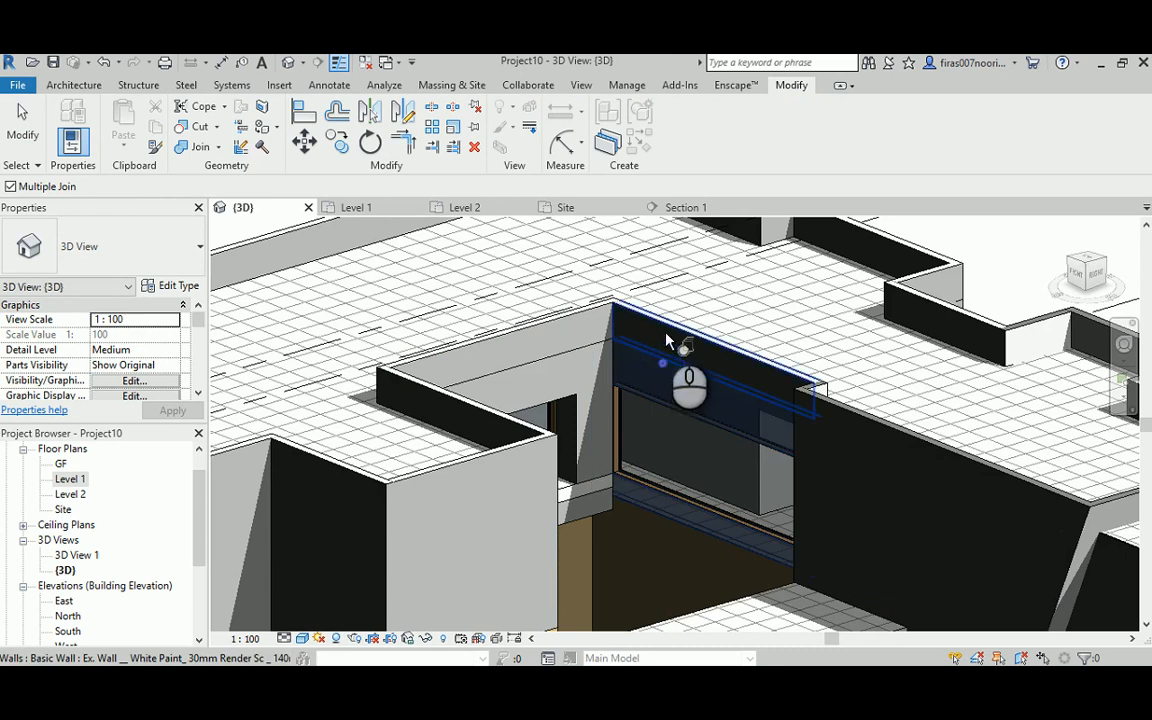
{"action": "left_click", "coordinate": [667, 338]}
{"action": "middle_click_drag", "start_coordinate": [608, 410], "coordinate": [478, 375], "text": "shift"}
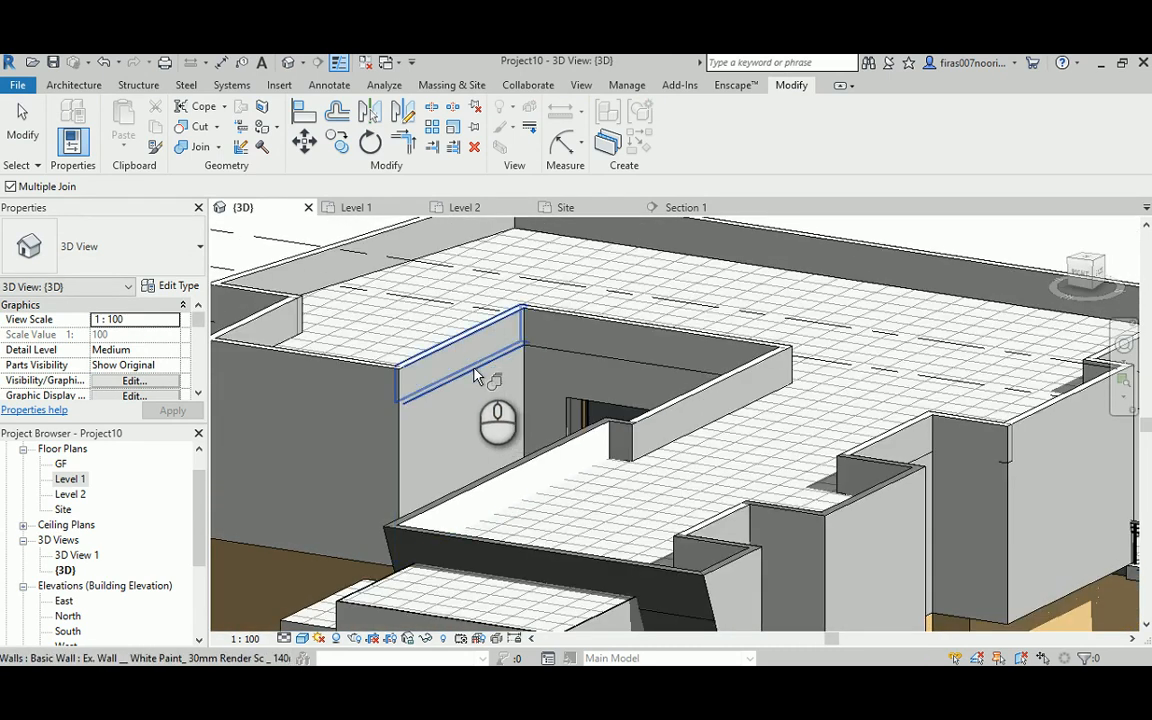
{"action": "left_click", "coordinate": [476, 362]}
{"action": "left_click", "coordinate": [927, 604]}
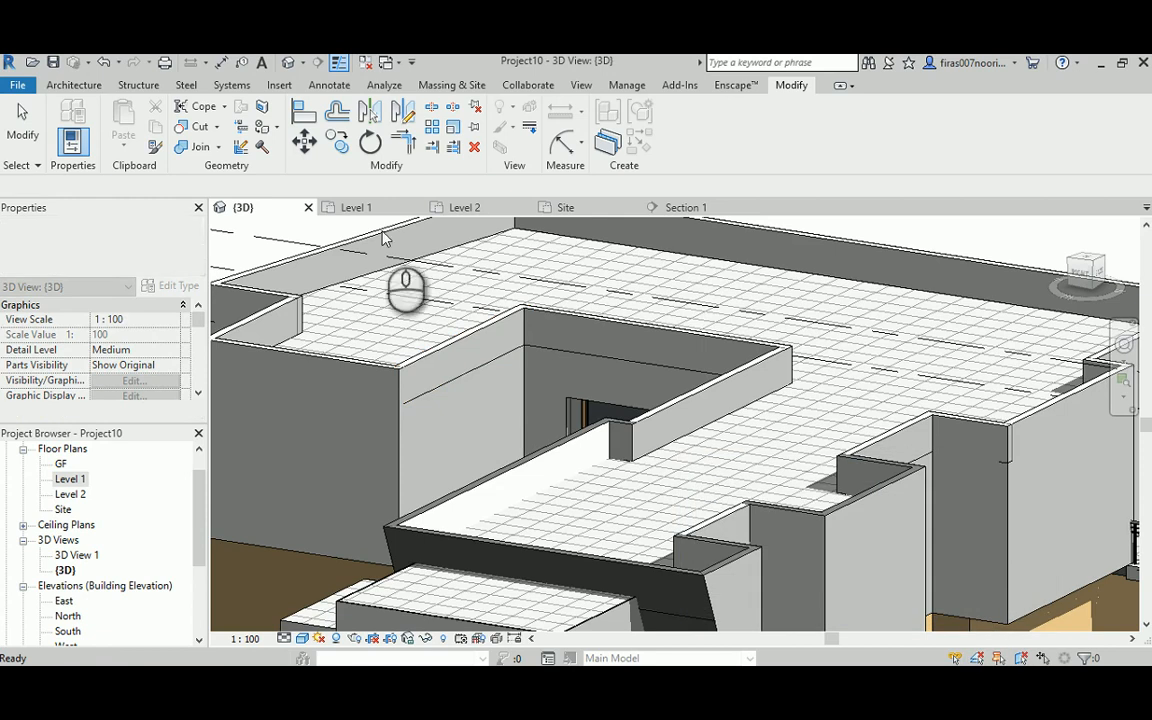
{"action": "key", "text": "Escape"}
- Join the recess's blank side wall and its back wall above the glazed door to the Level 1 walls below them
{"action": "left_click", "coordinate": [200, 147]}
{"action": "left_click", "coordinate": [440, 378]}
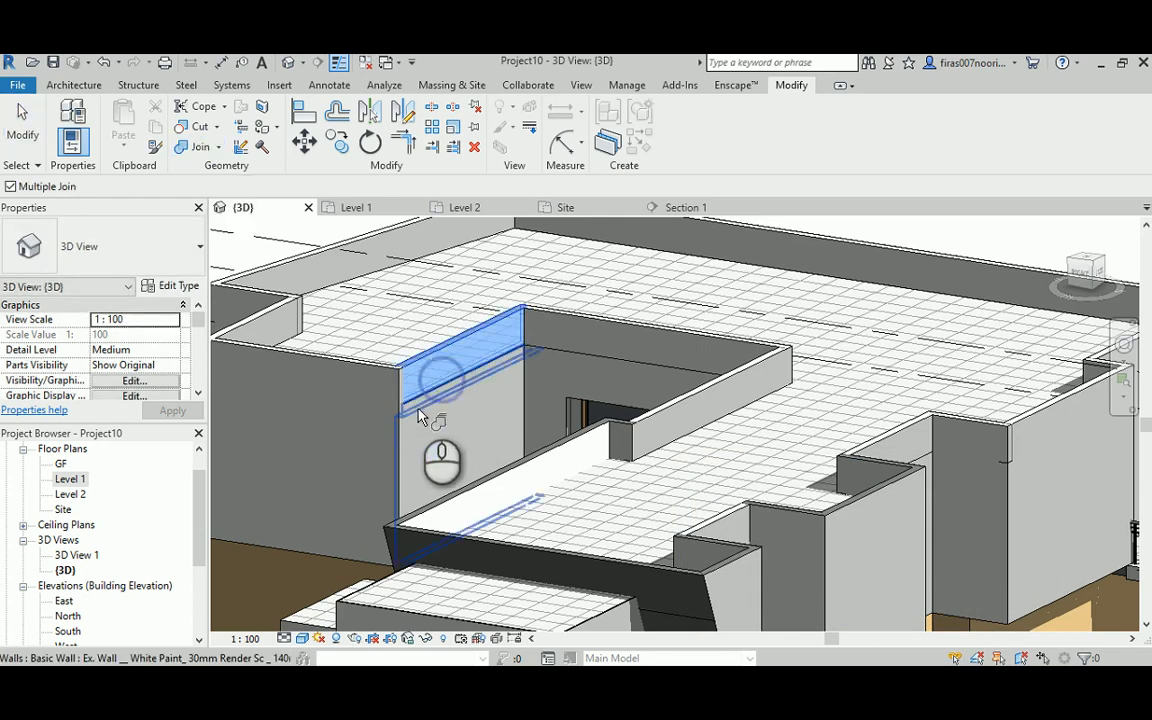
{"action": "left_click", "coordinate": [385, 438]}
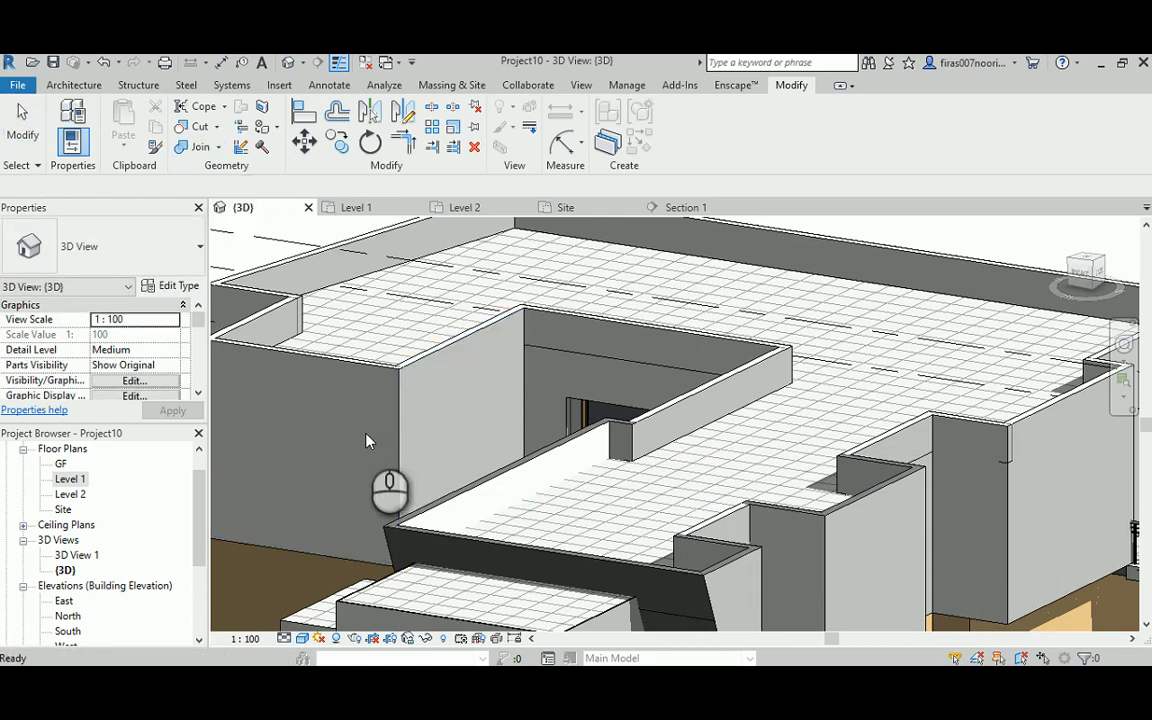
{"action": "left_click", "coordinate": [185, 145]}
{"action": "left_click", "coordinate": [571, 360]}
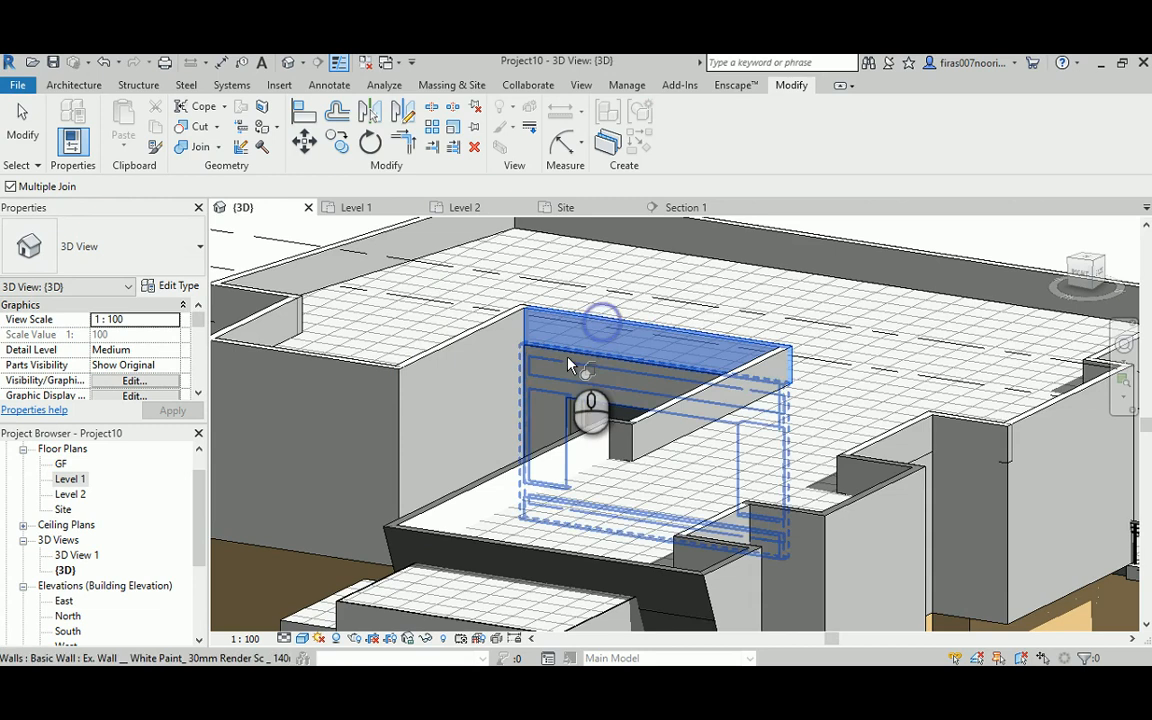
{"action": "left_click", "coordinate": [455, 415]}
{"action": "key", "text": "Escape"}
- Inspect the outer walls around the building for seams between Level 2 and Level 1
{"action": "scroll", "coordinate": [412, 394], "scroll_direction": "down", "scroll_amount": 3}
{"action": "middle_click_drag", "start_coordinate": [409, 396], "coordinate": [815, 508], "text": "shift"}
{"action": "middle_click_drag", "start_coordinate": [815, 508], "coordinate": [679, 365]}
{"action": "scroll", "coordinate": [692, 328], "scroll_direction": "up", "scroll_amount": 5}
{"action": "scroll", "coordinate": [712, 330], "scroll_direction": "up", "scroll_amount": 2}
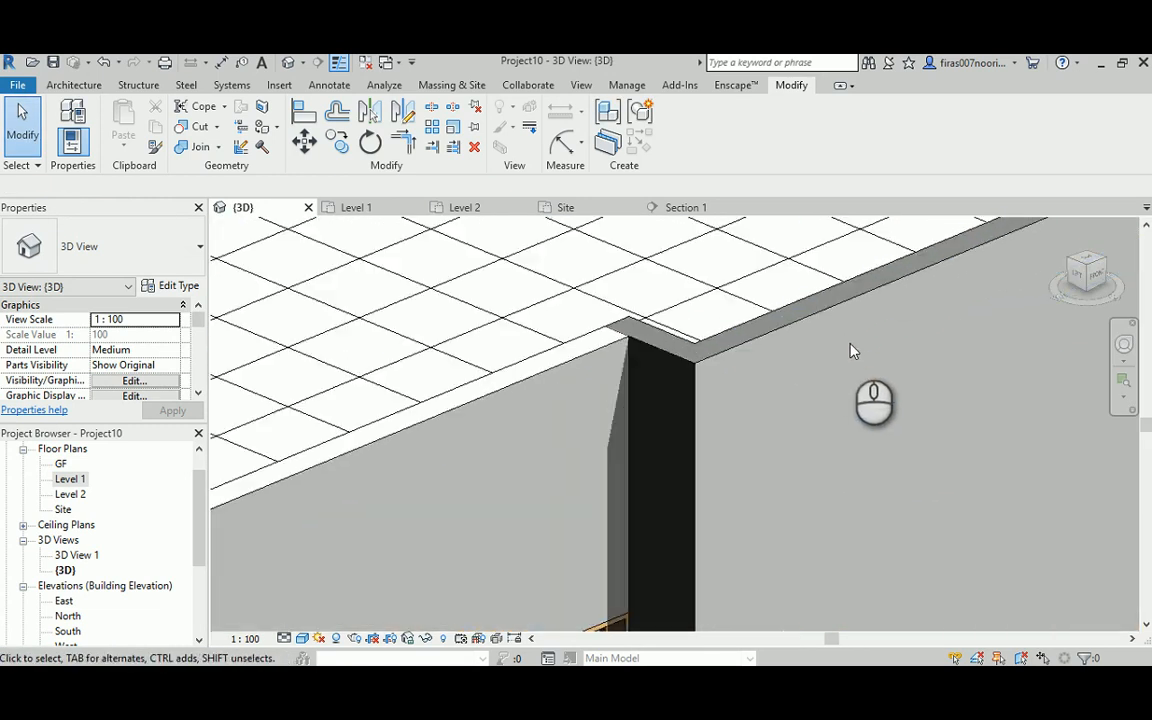
{"action": "scroll", "coordinate": [842, 350], "scroll_direction": "down", "scroll_amount": 3}
{"action": "middle_click_drag", "start_coordinate": [880, 351], "coordinate": [310, 403]}
{"action": "scroll", "coordinate": [632, 395], "scroll_direction": "down", "scroll_amount": 3}
{"action": "middle_click_drag", "start_coordinate": [373, 401], "coordinate": [777, 318]}
{"action": "middle_click_drag", "start_coordinate": [564, 401], "coordinate": [955, 323]}
- Join the recessed Level 2 wall between the two projecting blocks on the back facade to the Level 1 wall below it
{"action": "middle_click_drag", "start_coordinate": [580, 426], "coordinate": [401, 408], "text": "shift"}
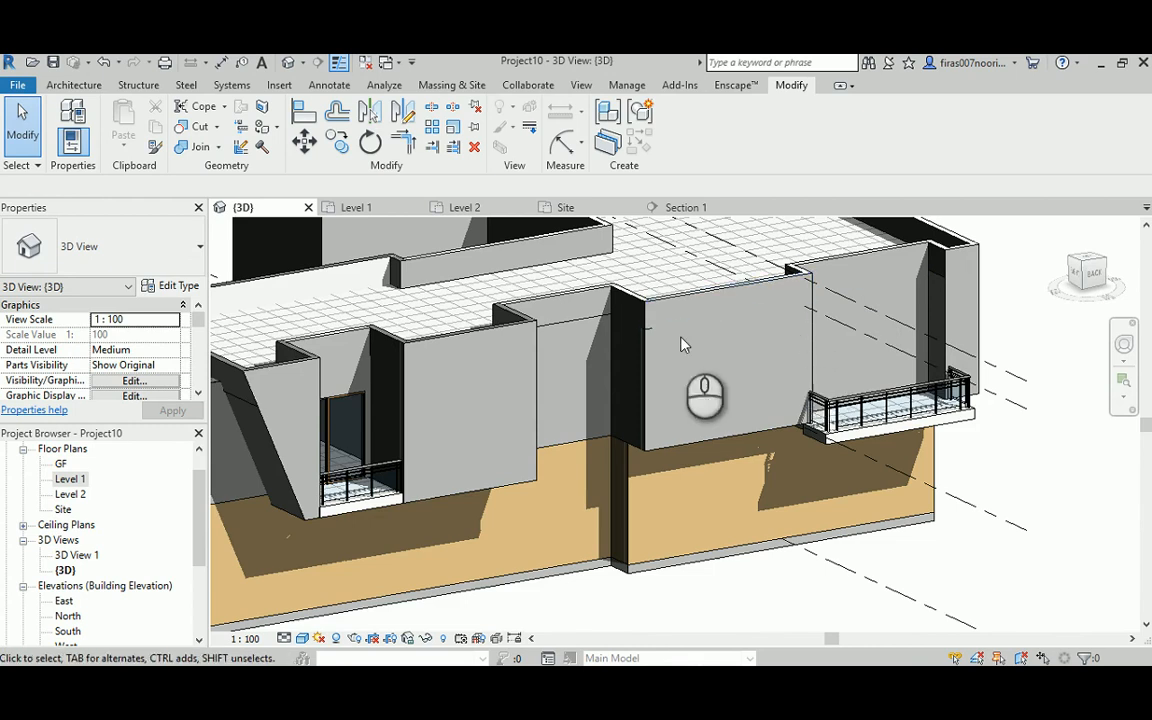
{"action": "scroll", "coordinate": [680, 300], "scroll_direction": "up", "scroll_amount": 4}
{"action": "scroll", "coordinate": [625, 465], "scroll_direction": "down", "scroll_amount": 3}
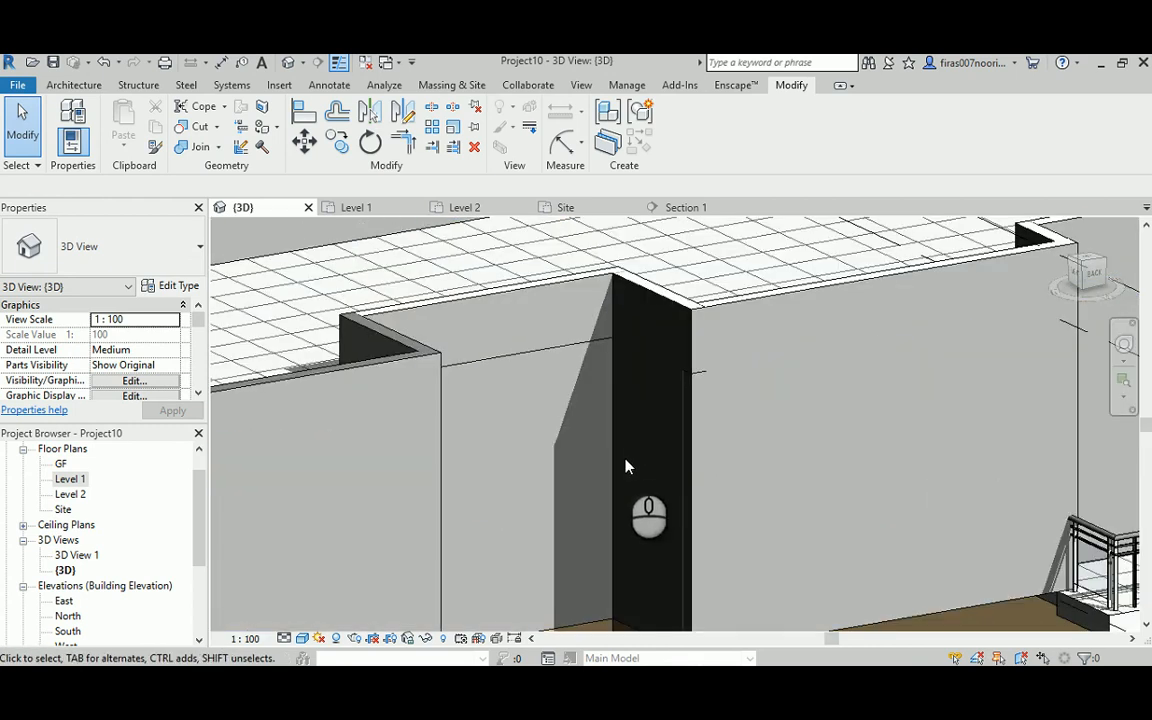
{"action": "left_click", "coordinate": [540, 278]}
{"action": "left_click", "coordinate": [200, 147]}
{"action": "left_click", "coordinate": [508, 298]}
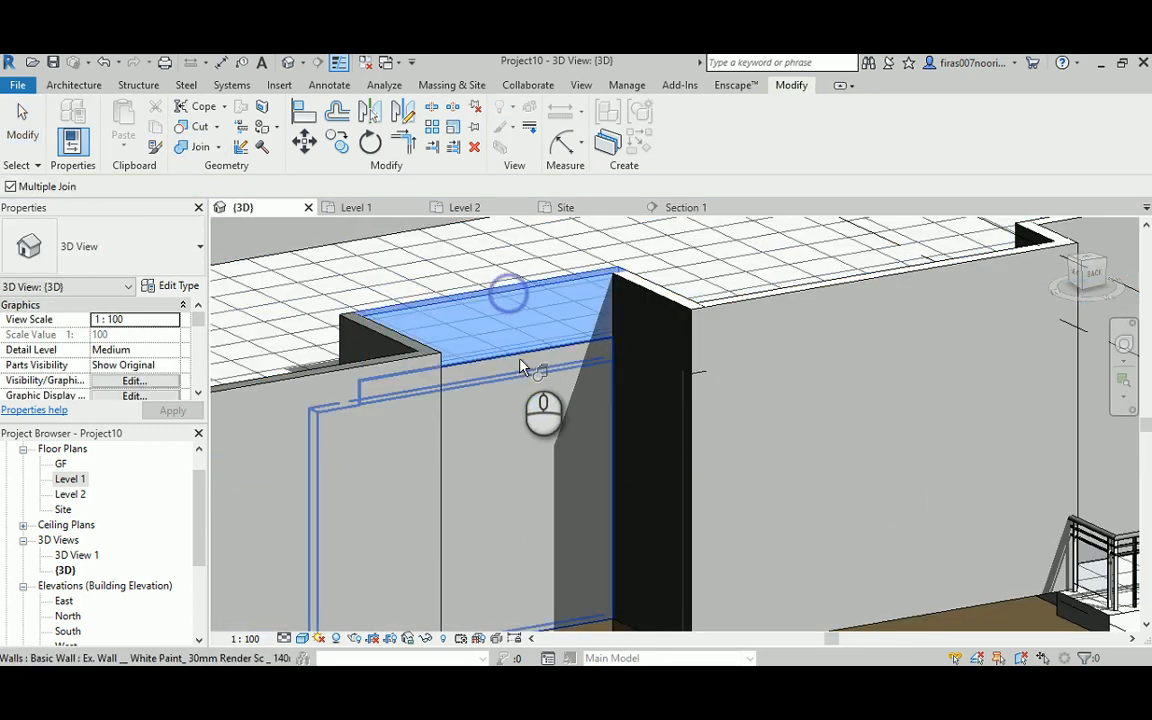
{"action": "scroll", "coordinate": [540, 370], "scroll_direction": "up", "scroll_amount": 2}
{"action": "scroll", "coordinate": [552, 380], "scroll_direction": "down", "scroll_amount": 3}
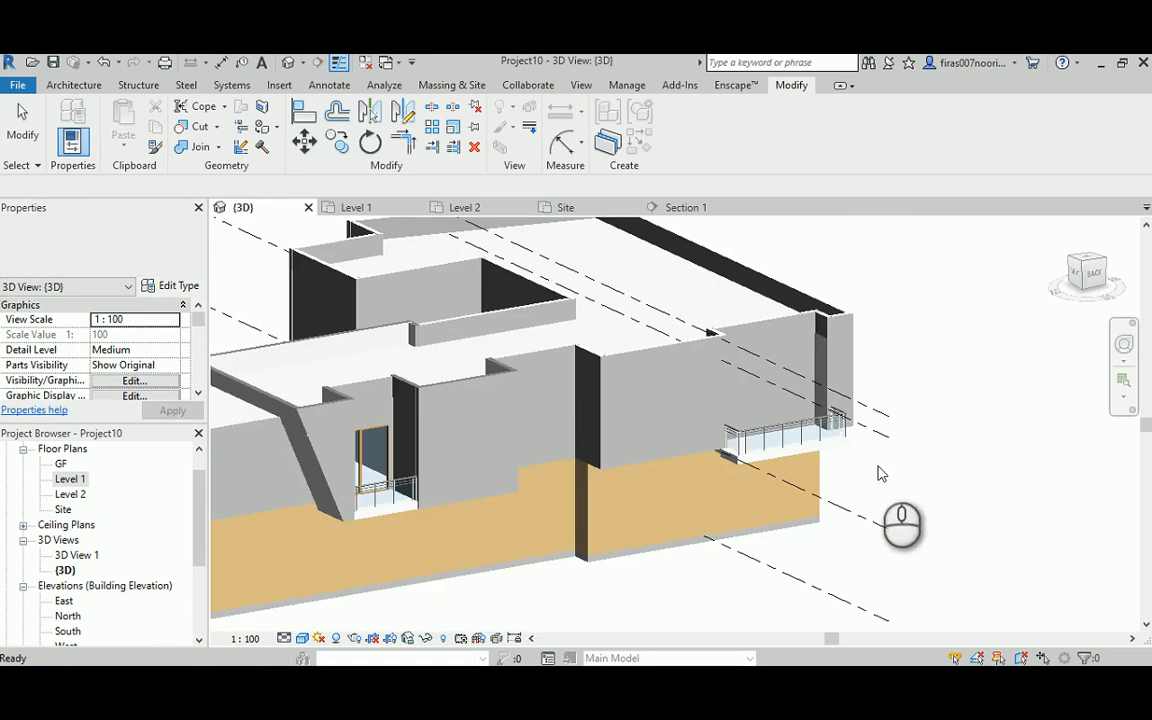
{"action": "key", "text": "Escape"}
- Inspect the wall joints along the back facade, from the slanted wall to the block beside the long balcony
{"action": "middle_click_drag", "start_coordinate": [595, 395], "coordinate": [615, 366], "text": "shift"}
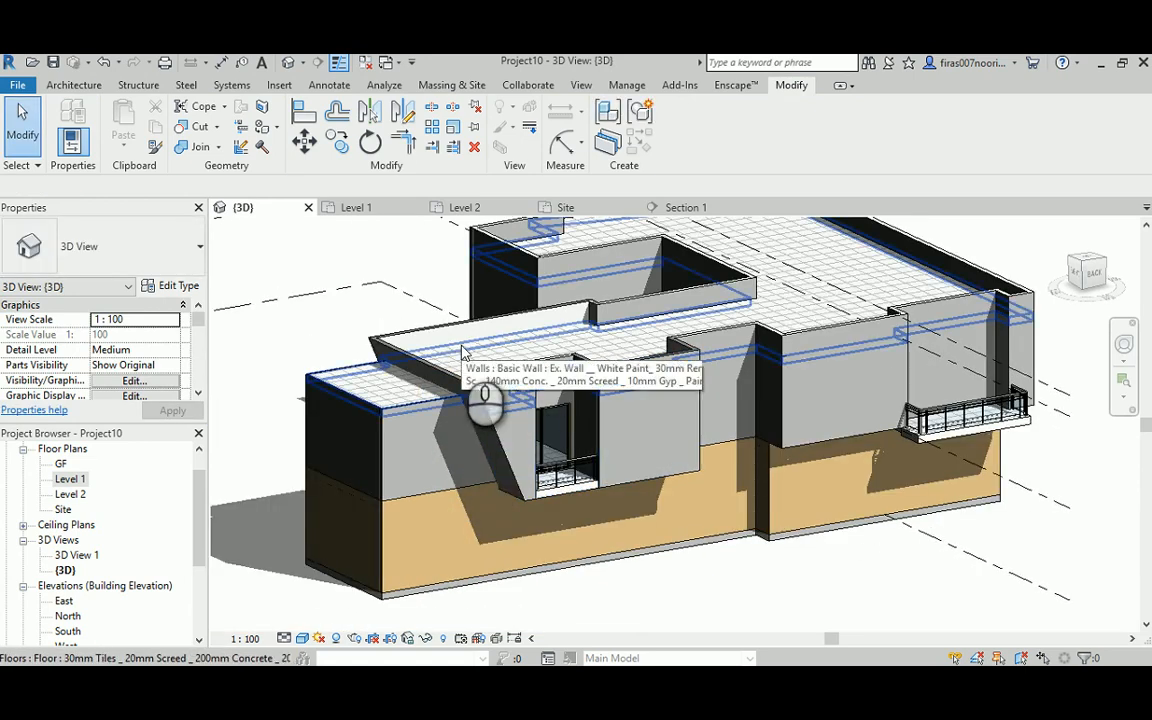
{"action": "scroll", "coordinate": [460, 393], "scroll_direction": "up", "scroll_amount": 4}
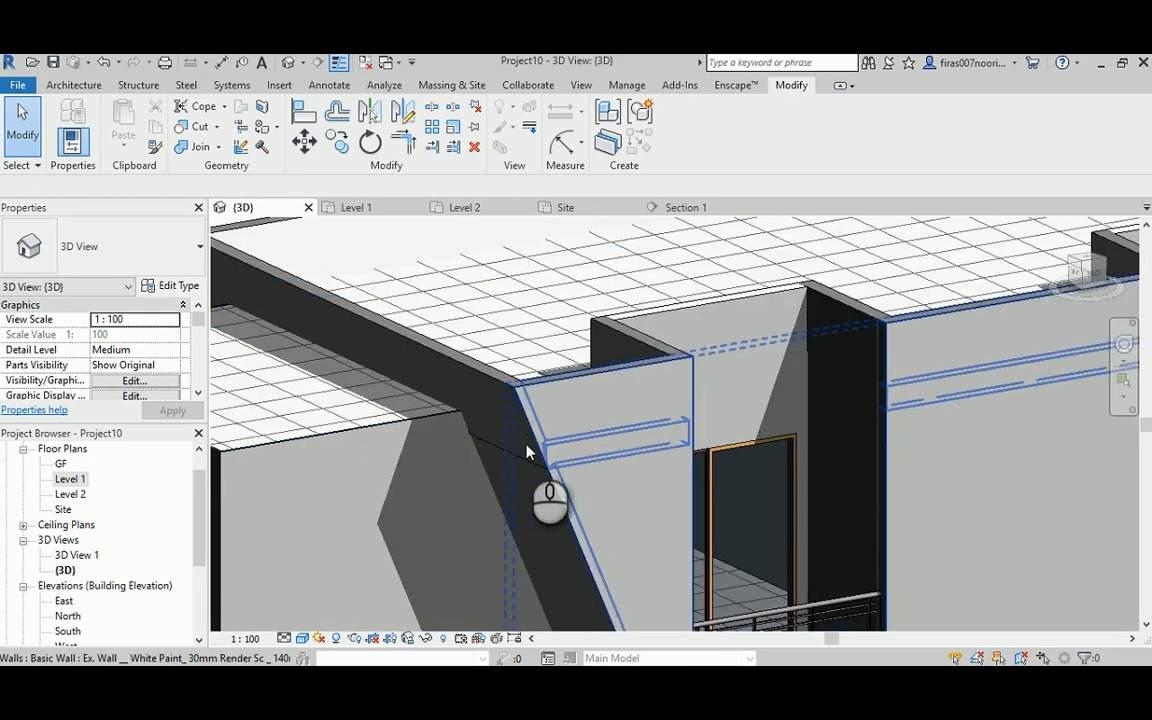
{"action": "scroll", "coordinate": [489, 445], "scroll_direction": "down", "scroll_amount": 5}
{"action": "scroll", "coordinate": [490, 405], "scroll_direction": "up", "scroll_amount": 2}
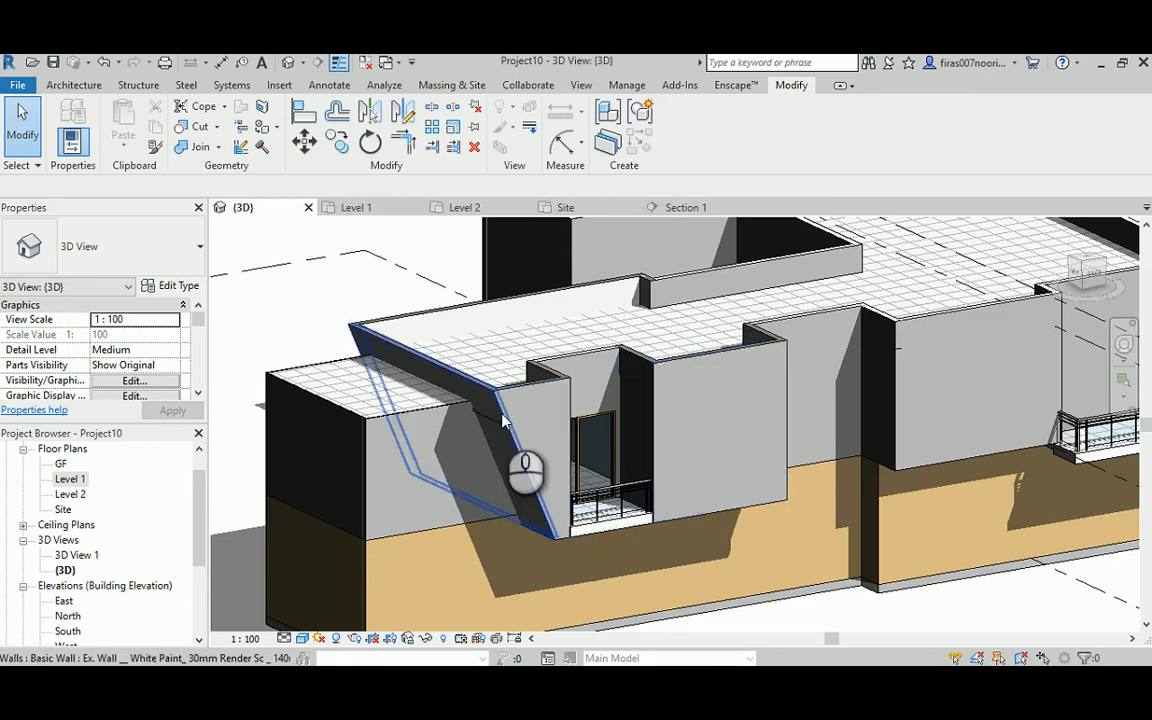
{"action": "middle_click_drag", "start_coordinate": [741, 413], "coordinate": [390, 418]}
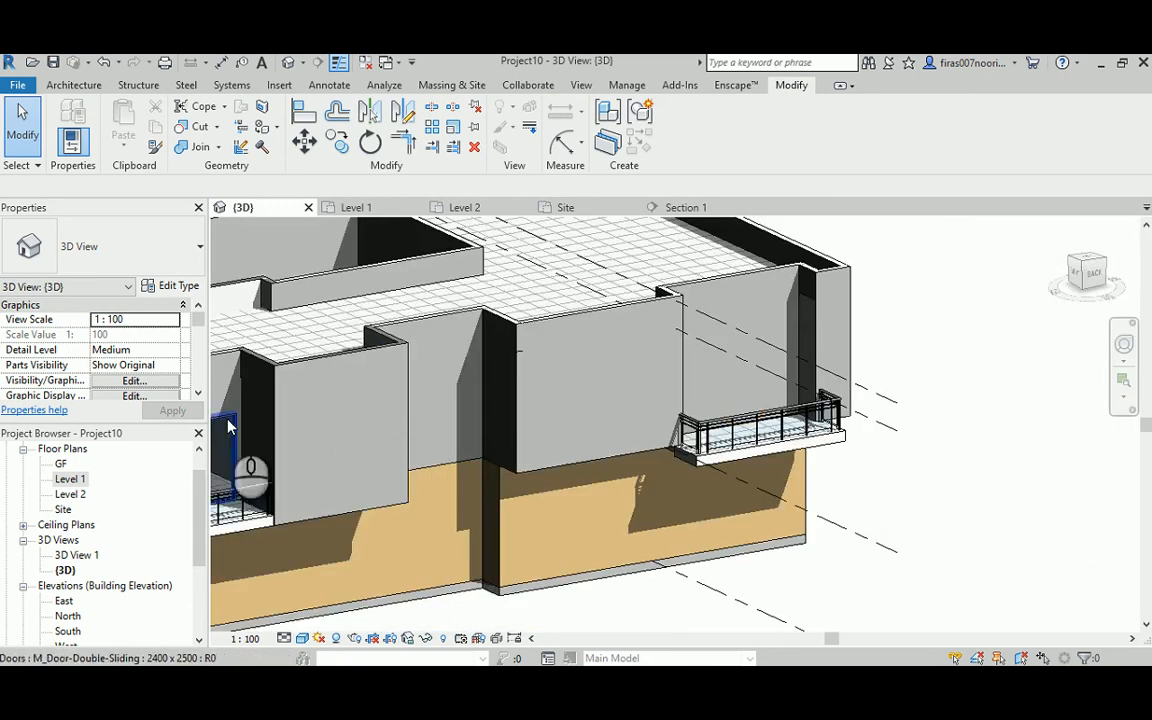
{"action": "scroll", "coordinate": [228, 427], "scroll_direction": "down", "scroll_amount": 3}
{"action": "scroll", "coordinate": [460, 432], "scroll_direction": "up", "scroll_amount": 3}
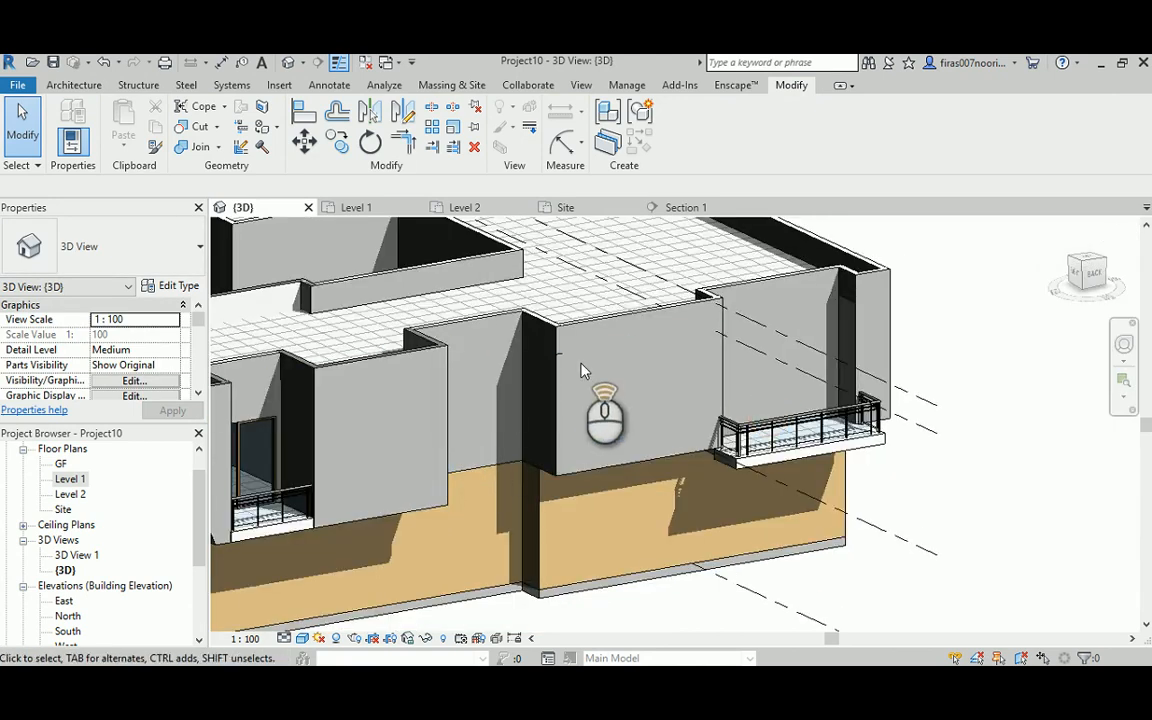
{"action": "mouse_move", "coordinate": [583, 370]}
{"action": "middle_mouse_down", "text": "shift"}
{"action": "mouse_move", "coordinate": [514, 365]}
{"action": "mouse_move", "coordinate": [550, 368]}
{"action": "mouse_move", "coordinate": [500, 475]}
{"action": "middle_mouse_up", "text": "shift"}
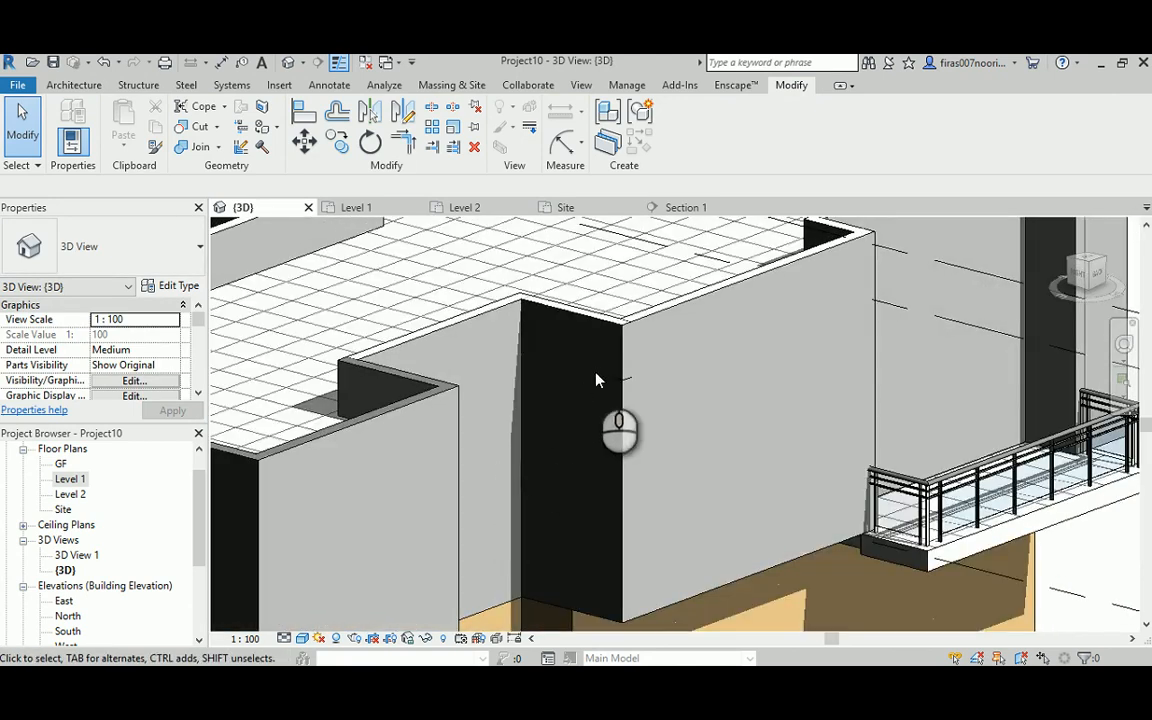
{"action": "middle_click_drag", "start_coordinate": [565, 403], "coordinate": [440, 393], "text": "shift"}
{"action": "middle_click_drag", "start_coordinate": [694, 376], "coordinate": [770, 355], "text": "shift"}
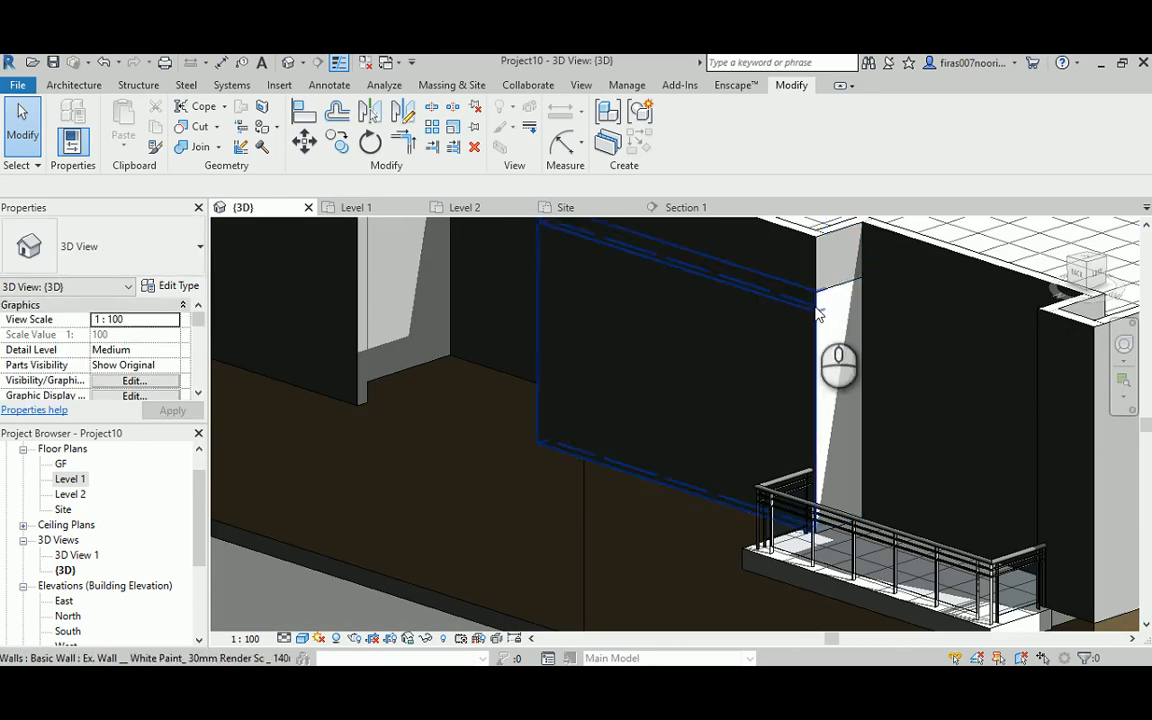
- Select the Level 1 floor and examine how its edge meets the bases of the walls between the two balconies
{"action": "scroll", "coordinate": [816, 310], "scroll_direction": "down", "scroll_amount": 4}
{"action": "middle_click_drag", "start_coordinate": [746, 347], "coordinate": [770, 400], "text": "shift"}
{"action": "middle_click_drag", "start_coordinate": [672, 309], "coordinate": [766, 468]}
{"action": "middle_click_drag", "start_coordinate": [617, 429], "coordinate": [655, 358], "text": "shift"}
{"action": "scroll", "coordinate": [614, 404], "scroll_direction": "up", "scroll_amount": 4}
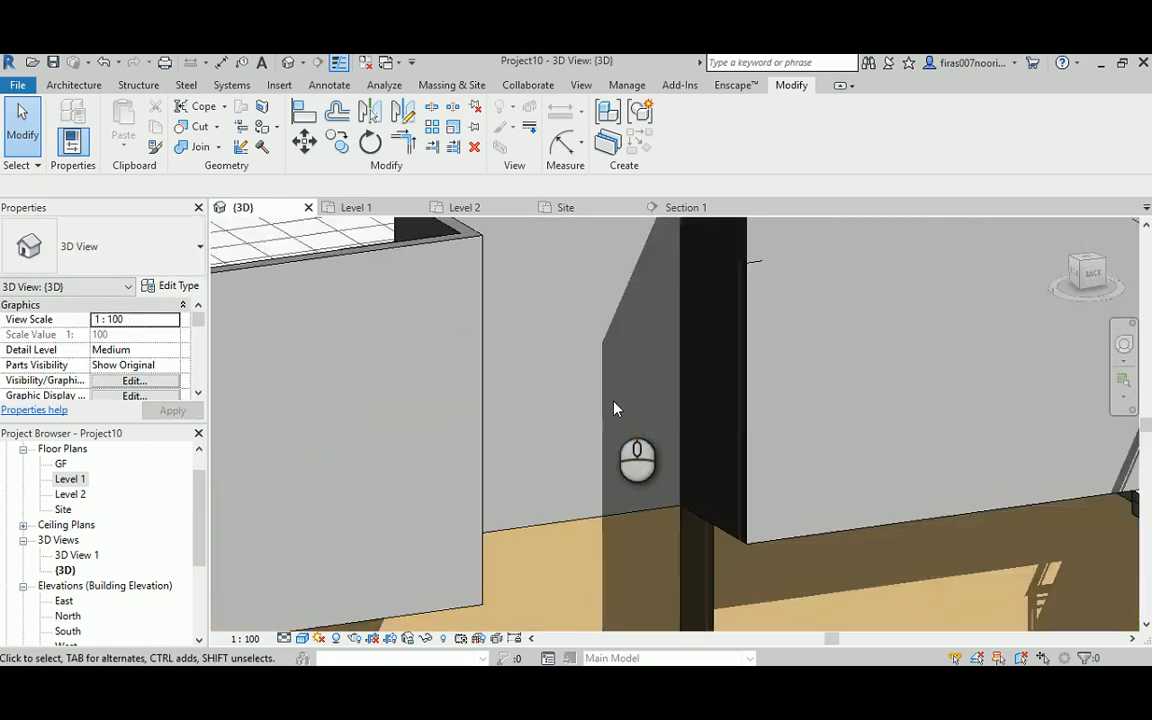
{"action": "scroll", "coordinate": [614, 408], "scroll_direction": "down", "scroll_amount": 4}
{"action": "middle_click_drag", "start_coordinate": [615, 411], "coordinate": [965, 450], "text": "shift"}
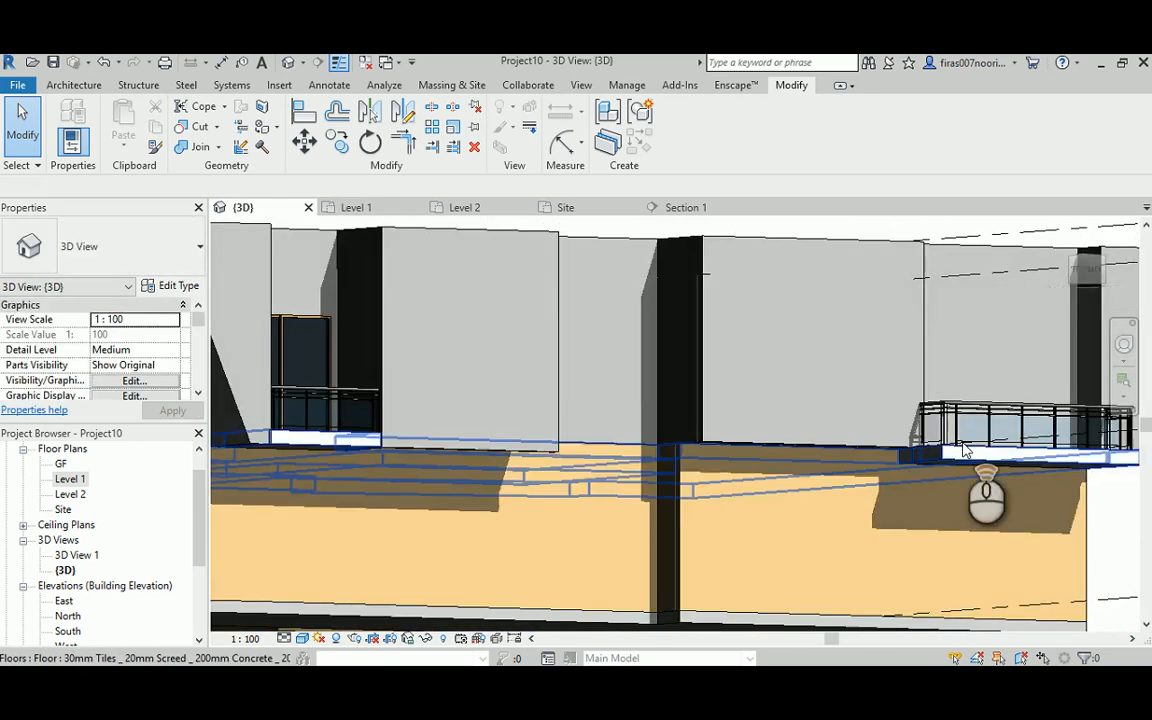
{"action": "scroll", "coordinate": [965, 450], "scroll_direction": "up", "scroll_amount": 3}
{"action": "left_click", "coordinate": [941, 463]}
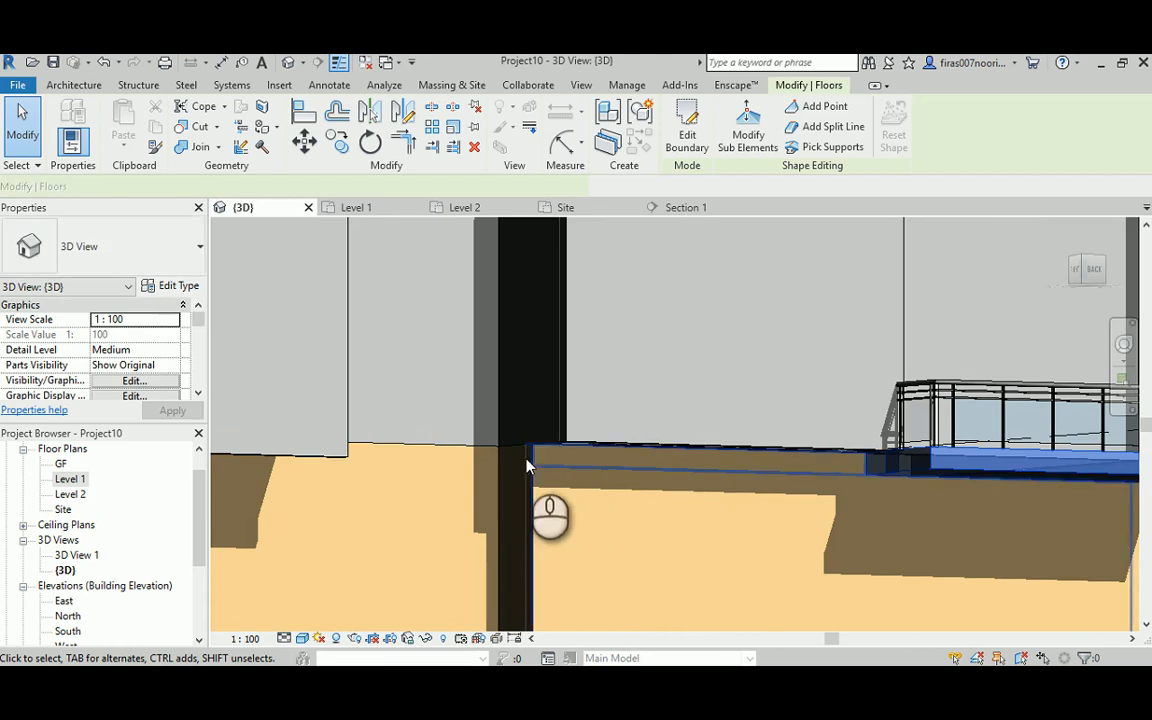
{"action": "middle_click_drag", "start_coordinate": [527, 466], "coordinate": [418, 427], "text": "shift"}
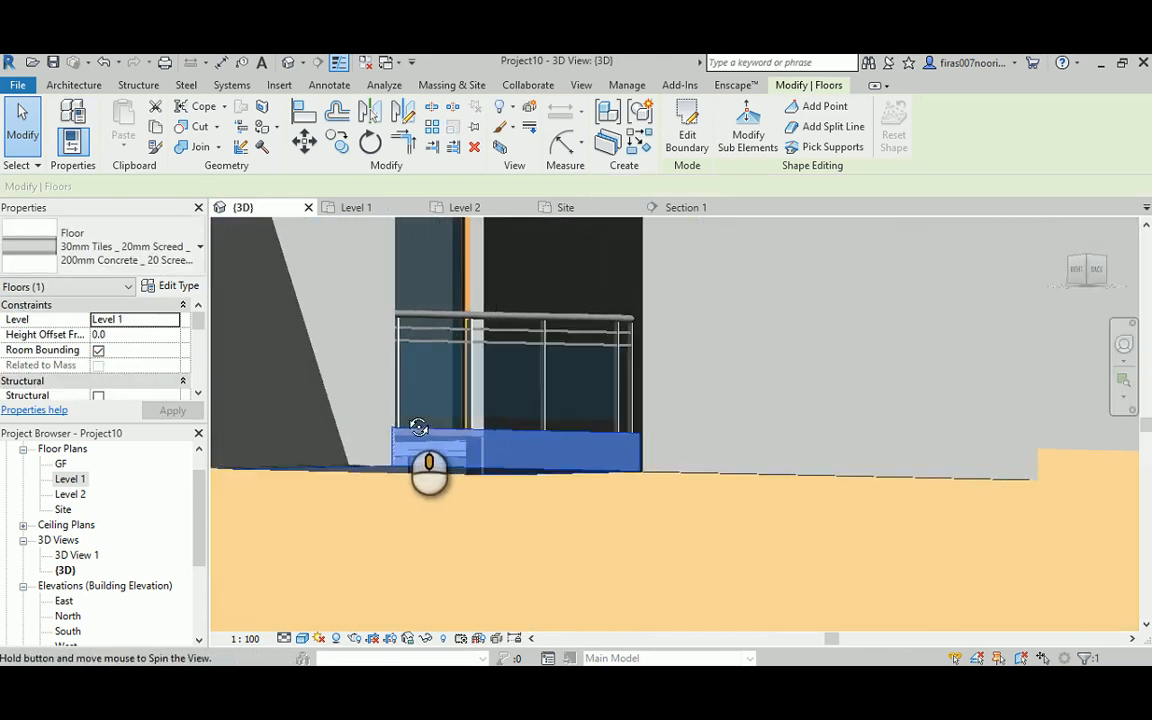
{"action": "scroll", "coordinate": [559, 402], "scroll_direction": "up", "scroll_amount": 6}
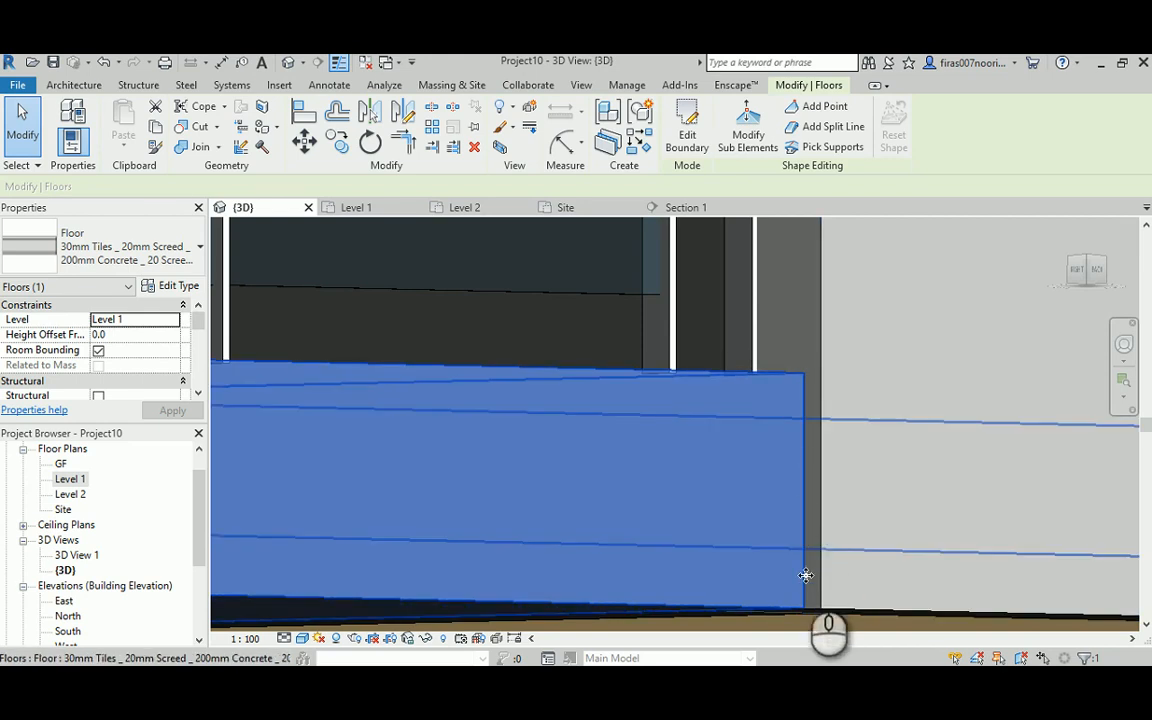
{"action": "scroll", "coordinate": [778, 430], "scroll_direction": "down", "scroll_amount": 2}
{"action": "scroll", "coordinate": [780, 435], "scroll_direction": "down", "scroll_amount": 4}
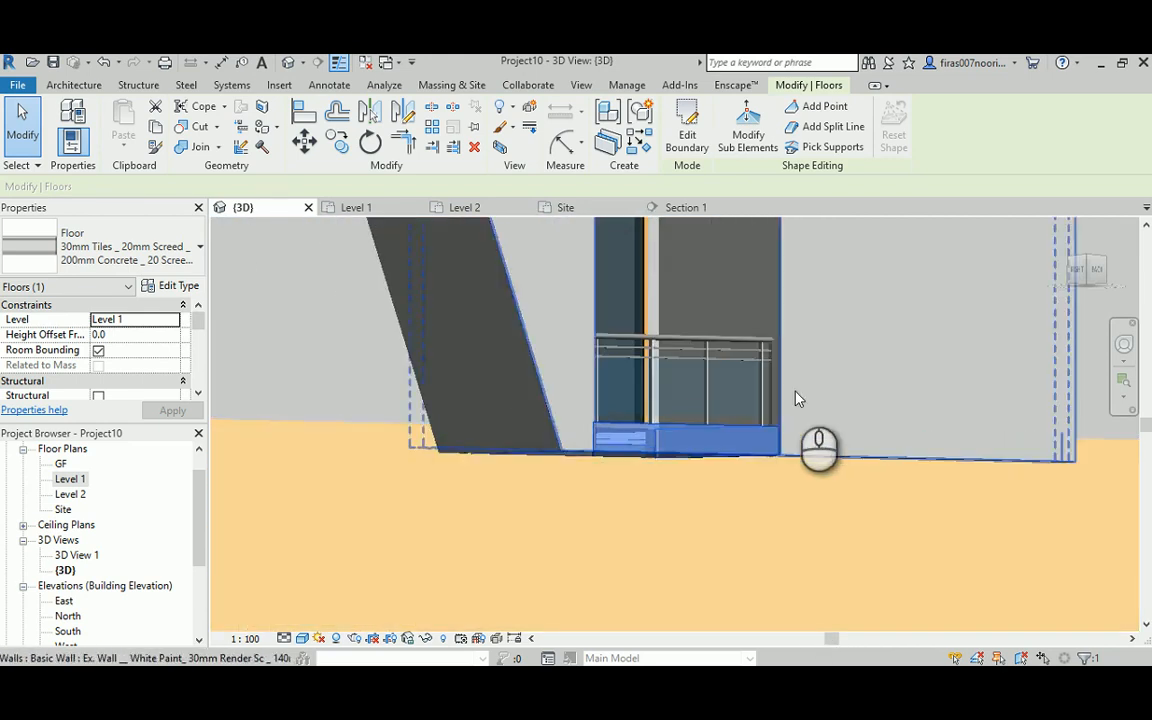
{"action": "middle_click_drag", "start_coordinate": [794, 396], "coordinate": [739, 399], "text": "shift"}
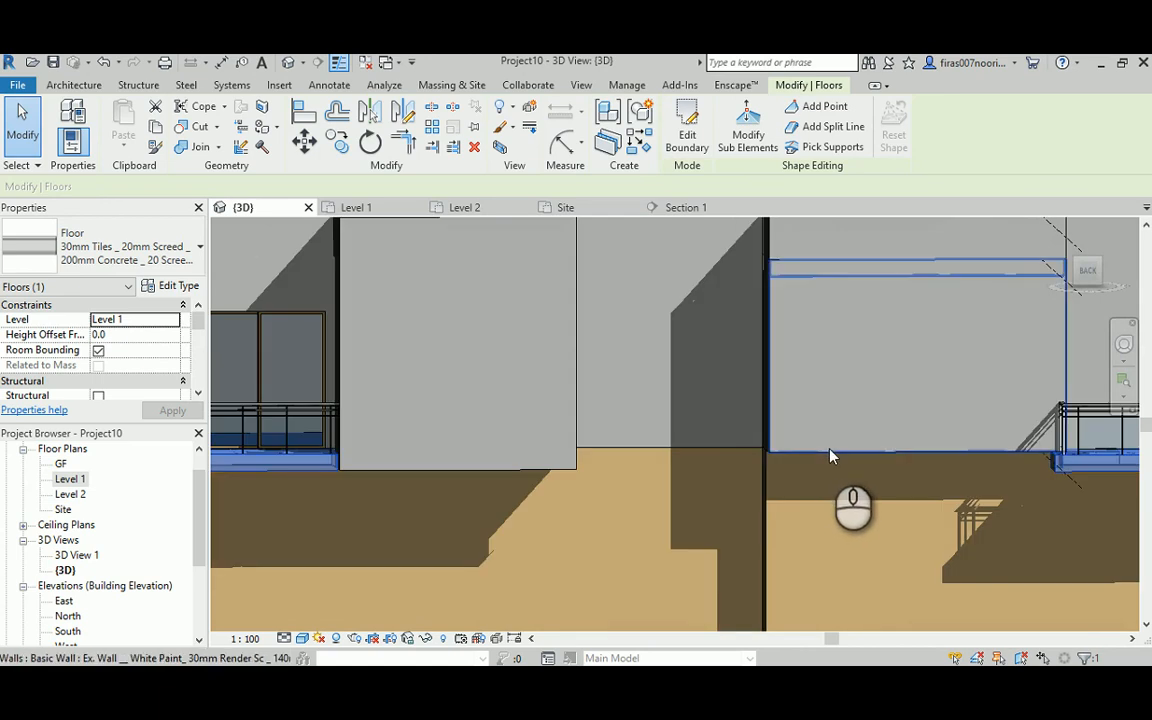
- Set the base offset of the Level 1 wall beside the long balcony to -300
{"action": "left_click", "coordinate": [785, 430]}
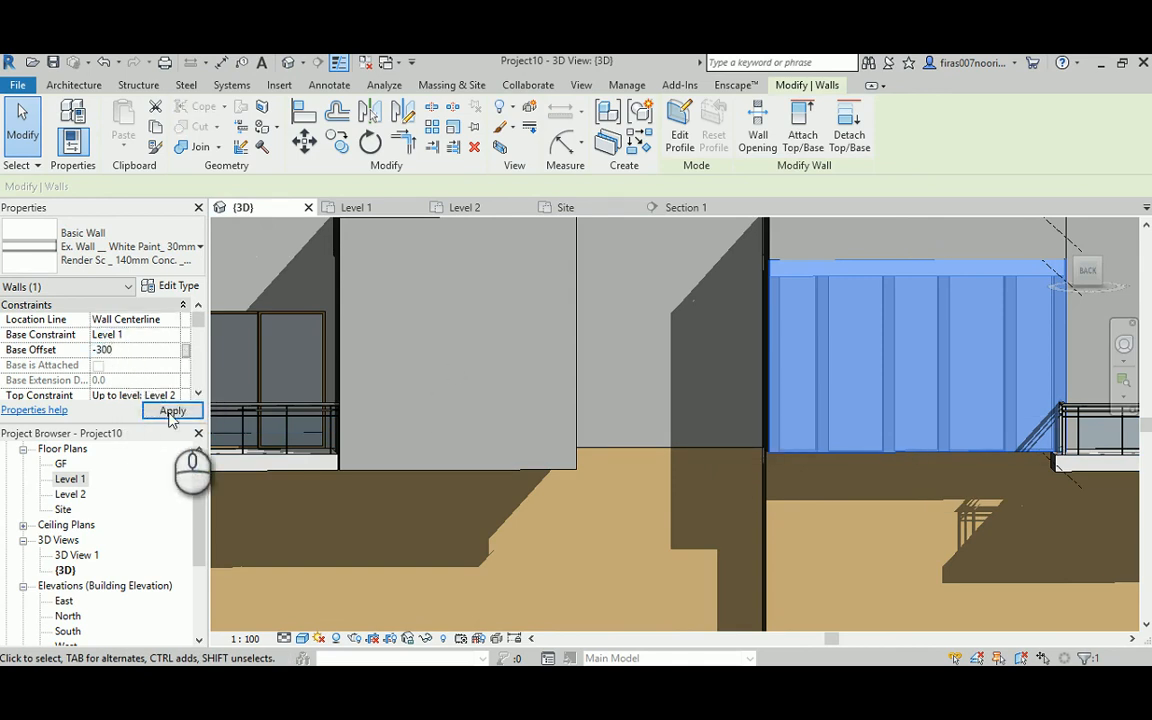
{"action": "left_click", "coordinate": [173, 412]}
{"action": "left_click", "coordinate": [787, 510]}
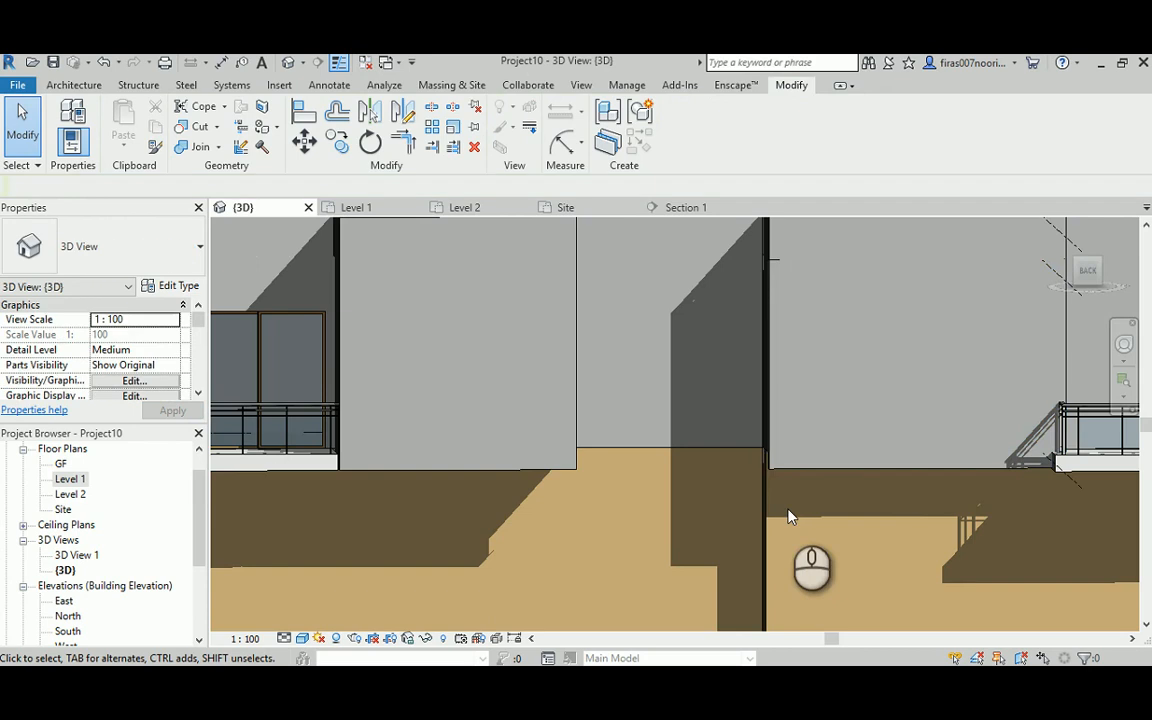
- Select the Level 1 floor again and check the lowered wall's bottom edge against the long balcony's slab
{"action": "middle_click_drag", "start_coordinate": [916, 510], "coordinate": [850, 525]}
{"action": "scroll", "coordinate": [1028, 481], "scroll_direction": "up", "scroll_amount": 2}
{"action": "middle_click_drag", "start_coordinate": [1028, 481], "coordinate": [530, 275]}
{"action": "left_click", "coordinate": [980, 419]}
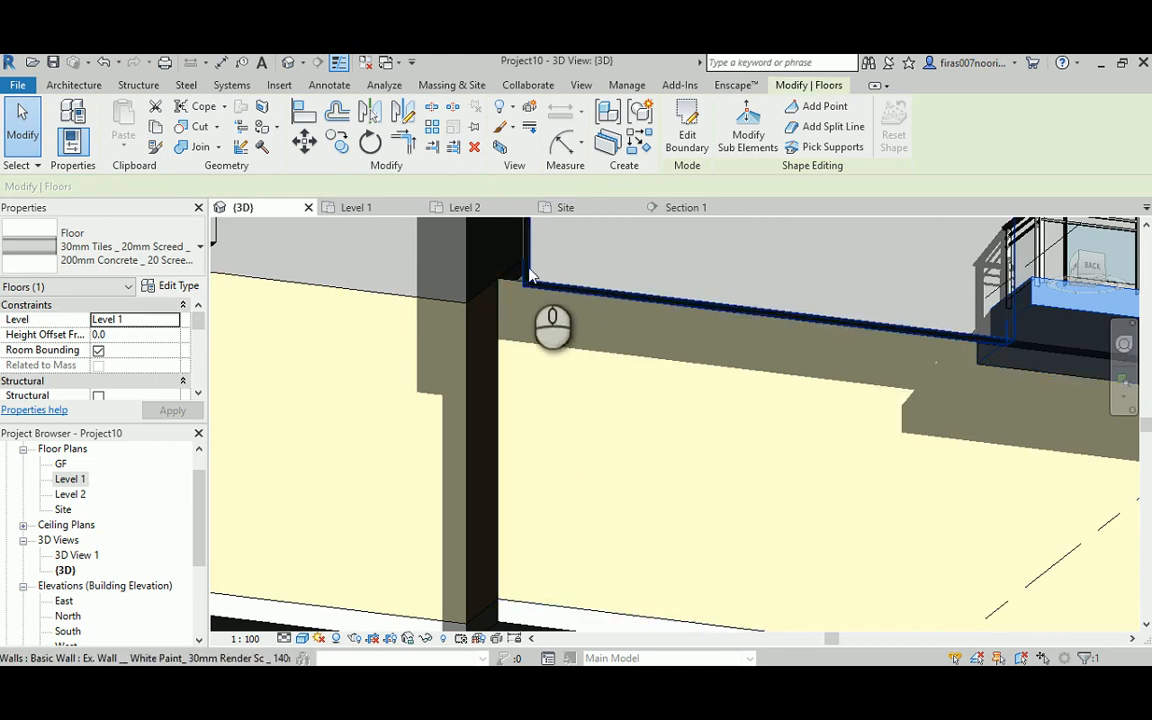
{"action": "scroll", "coordinate": [548, 366], "scroll_direction": "down", "scroll_amount": 3}
{"action": "middle_click_drag", "start_coordinate": [550, 391], "coordinate": [642, 504], "text": "shift"}
{"action": "left_click", "coordinate": [674, 568]}
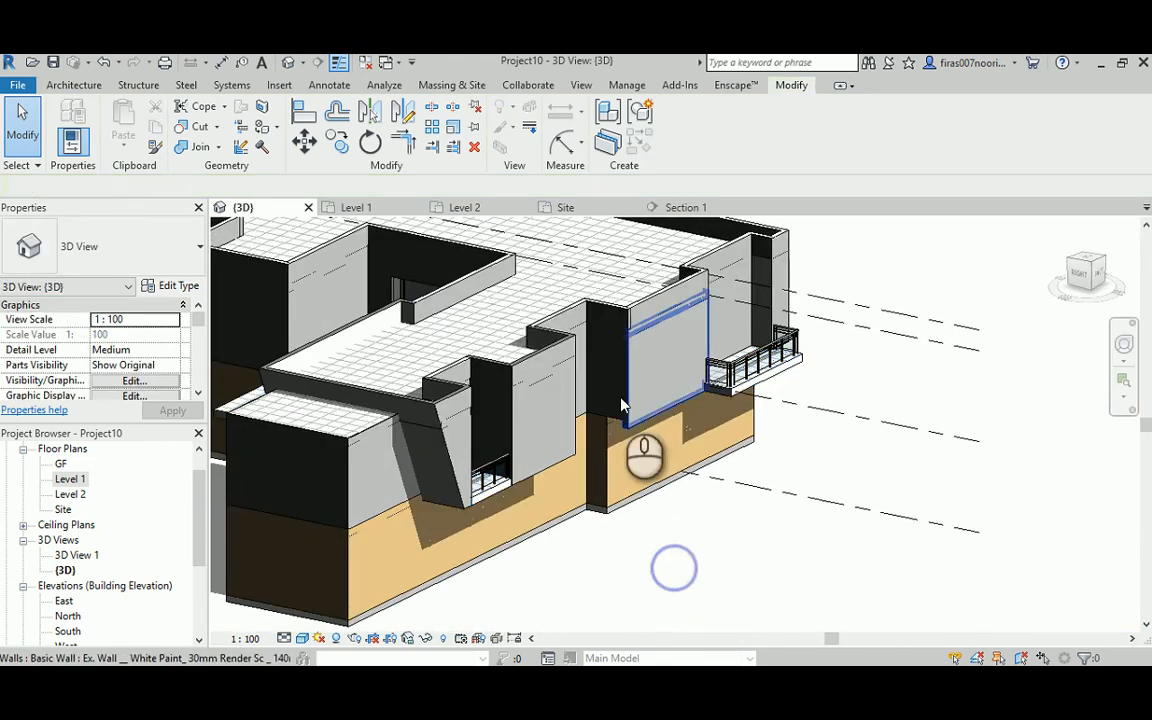
- Examine the projecting blocks, the recessed wall between them and their bottom edges on the back facade
{"action": "middle_click_drag", "start_coordinate": [607, 373], "coordinate": [646, 476]}
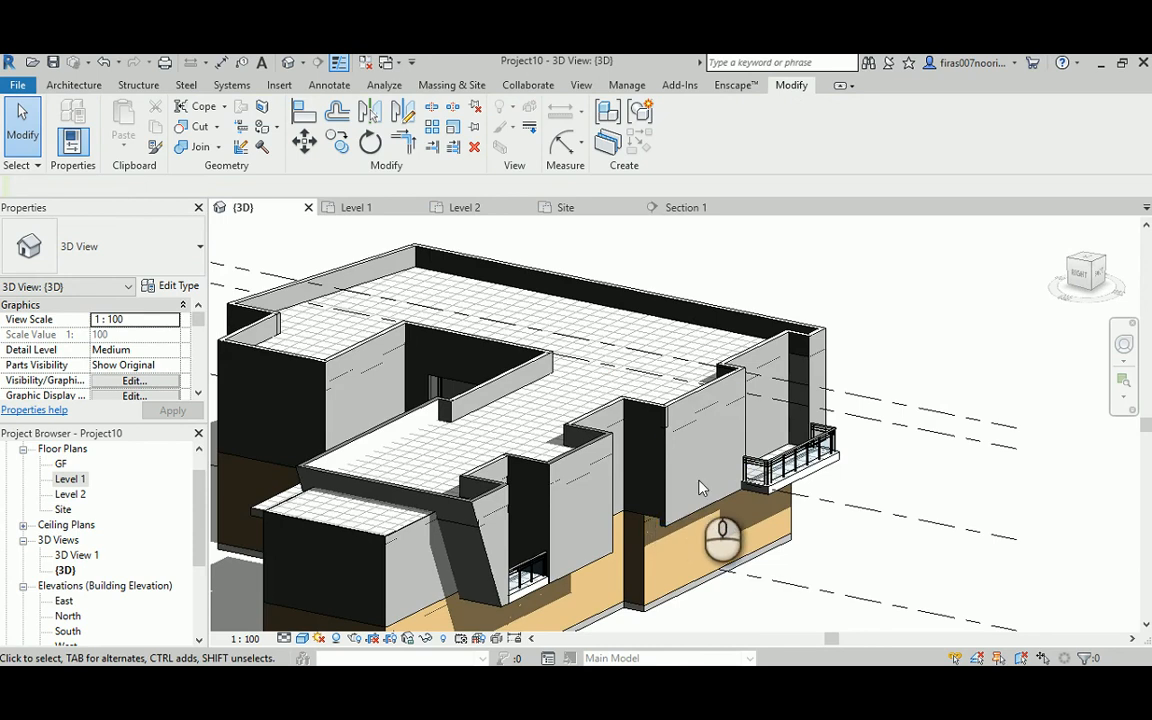
{"action": "scroll", "coordinate": [659, 428], "scroll_direction": "up", "scroll_amount": 5}
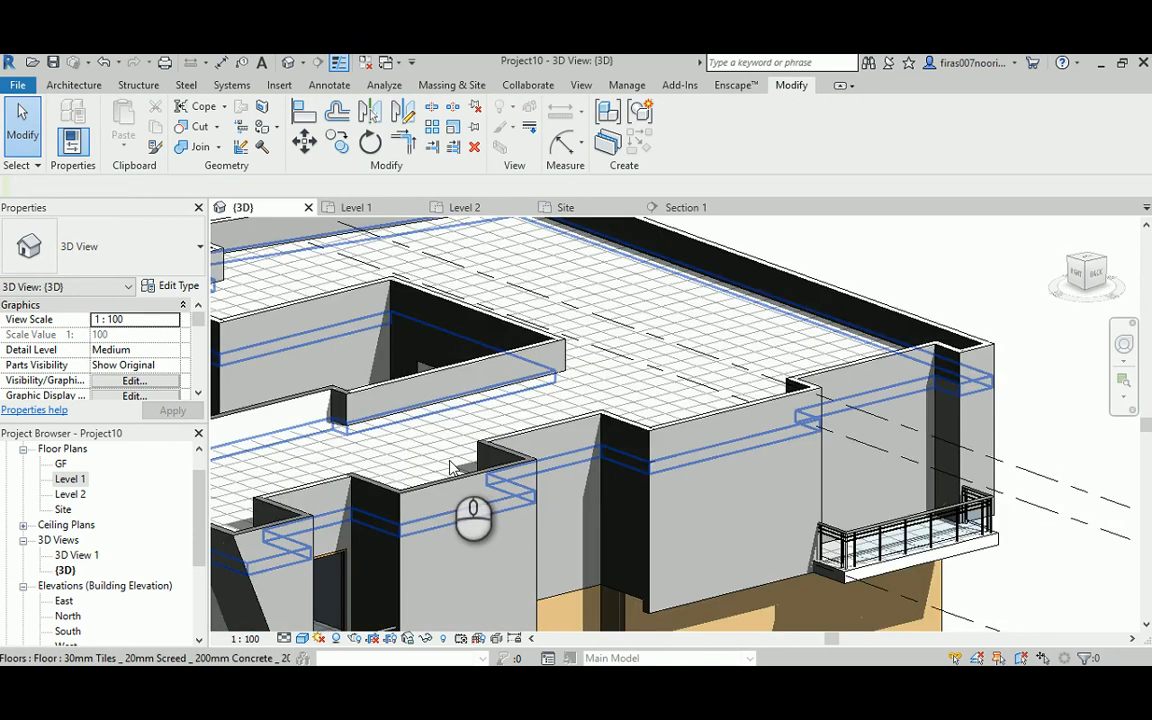
{"action": "middle_click_drag", "start_coordinate": [607, 458], "coordinate": [558, 414], "text": "shift"}
{"action": "middle_click_drag", "start_coordinate": [716, 484], "coordinate": [737, 393]}
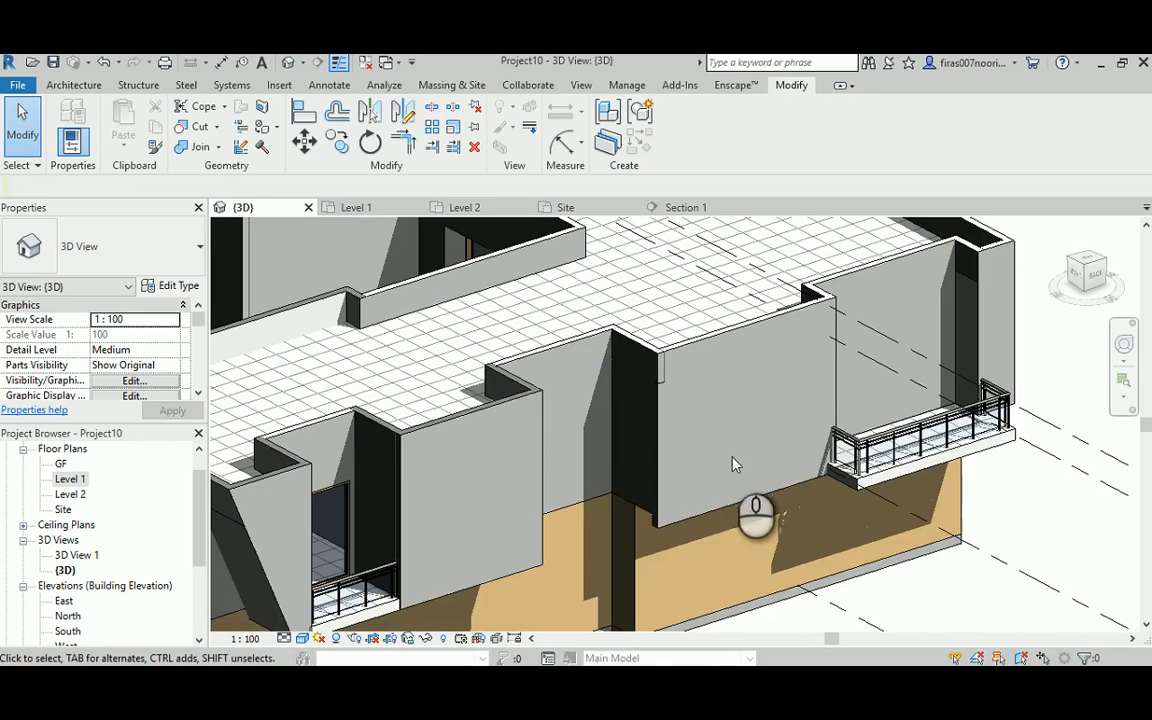
{"action": "scroll", "coordinate": [687, 388], "scroll_direction": "up", "scroll_amount": 3}
{"action": "scroll", "coordinate": [687, 390], "scroll_direction": "down", "scroll_amount": 5}
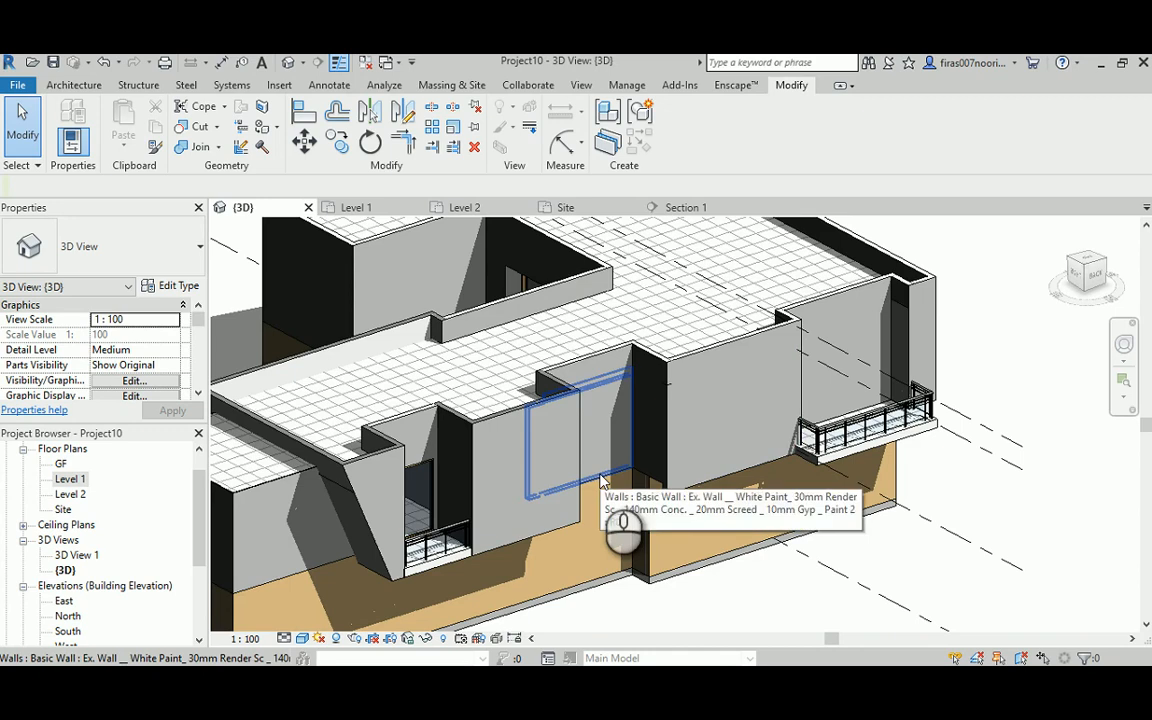
{"action": "scroll", "coordinate": [614, 425], "scroll_direction": "down", "scroll_amount": 3}
{"action": "middle_click_drag", "start_coordinate": [554, 403], "coordinate": [627, 363]}
{"action": "scroll", "coordinate": [647, 398], "scroll_direction": "up", "scroll_amount": 3}
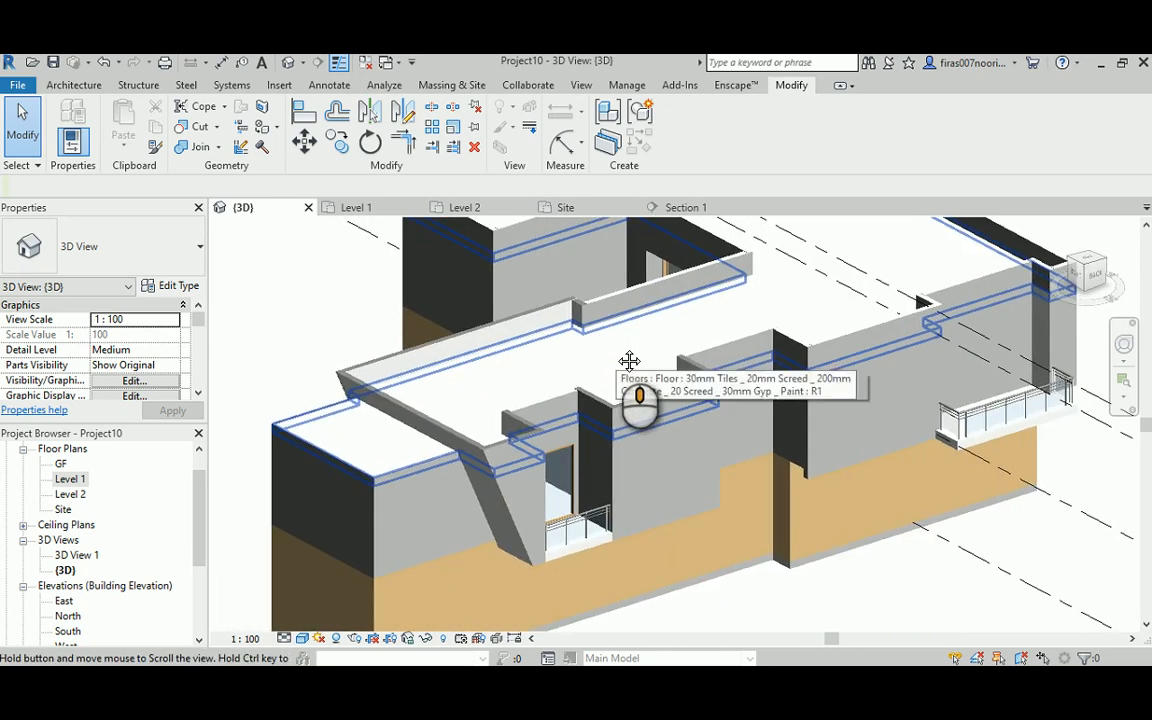